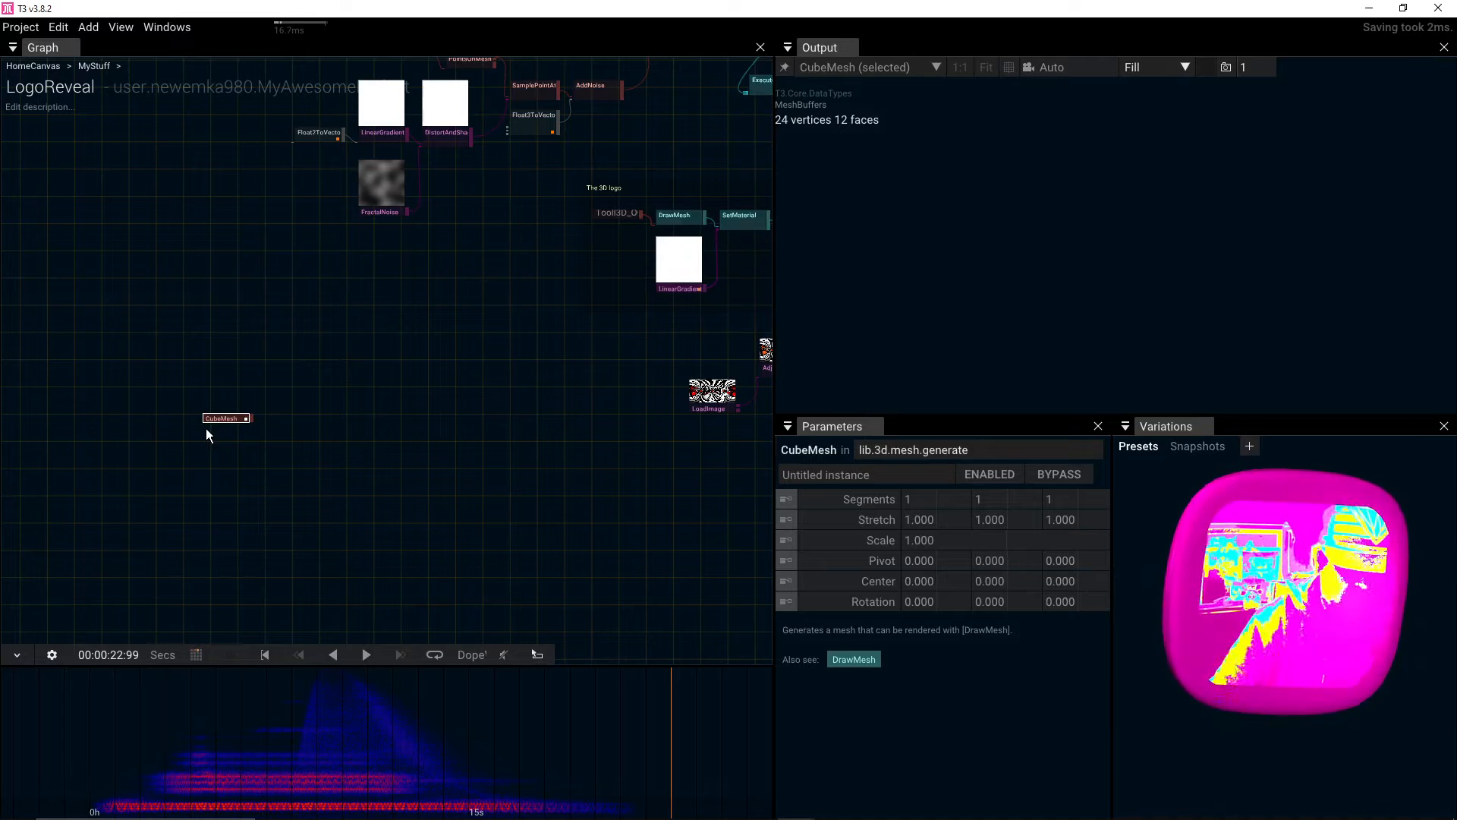
# Step: Add a PointsOnMesh node connected to the CubeMesh output
pyautogui.scroll(4, 218, 429)
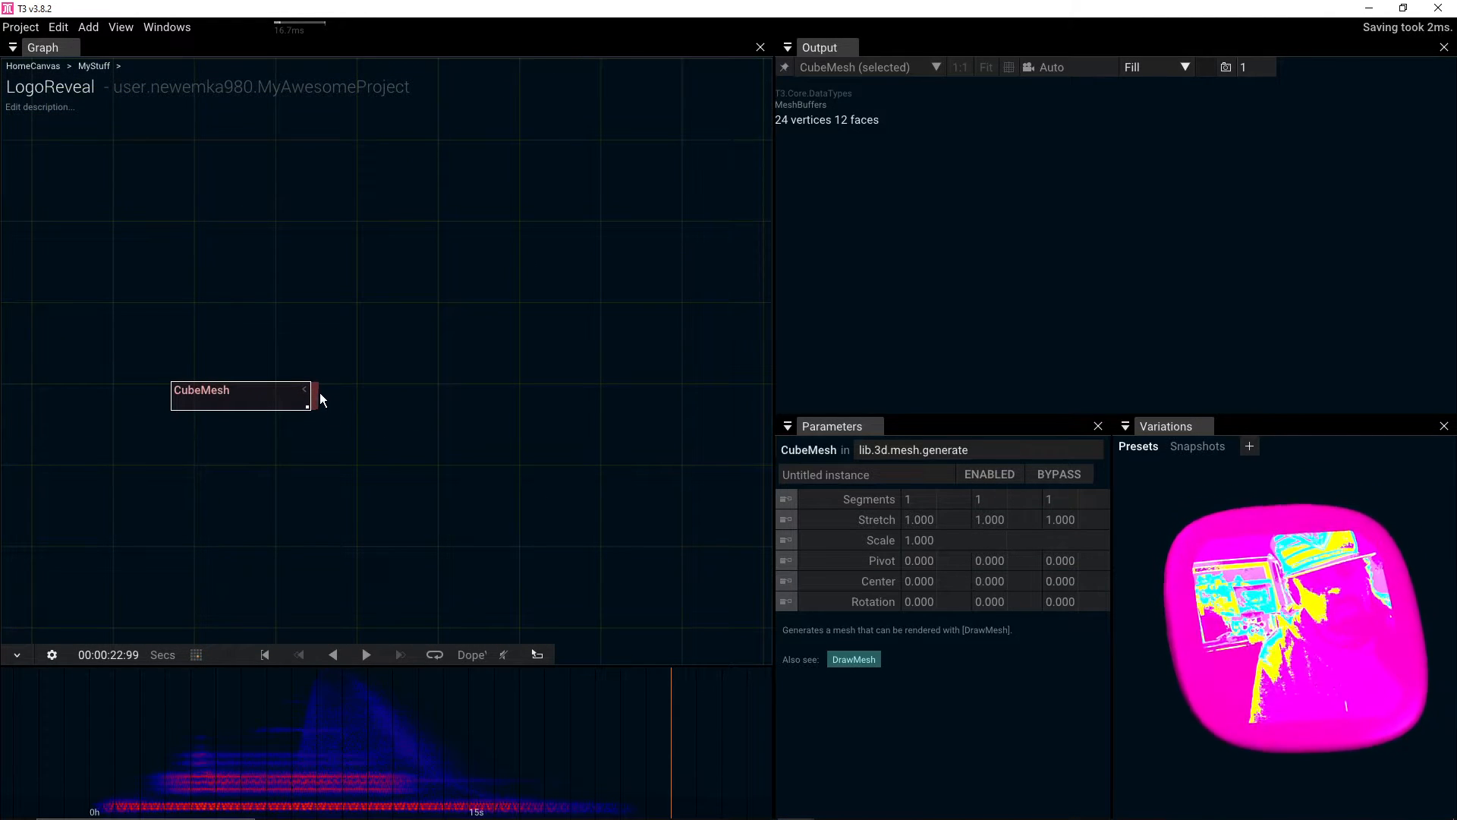
pyautogui.moveTo(314, 395); pyautogui.dragTo(414, 383)
pyautogui.write('poi')
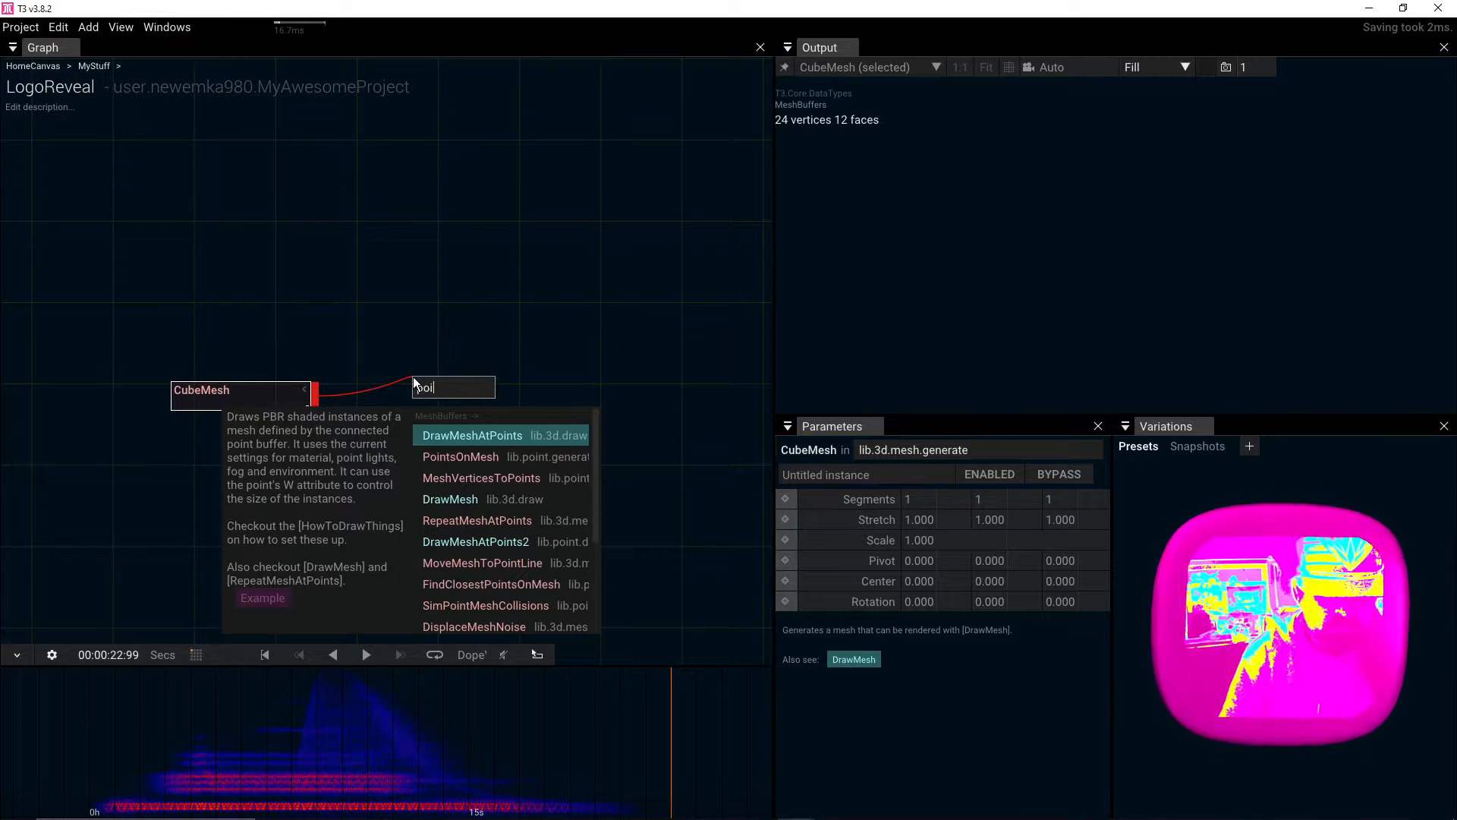
pyautogui.click(446, 455)
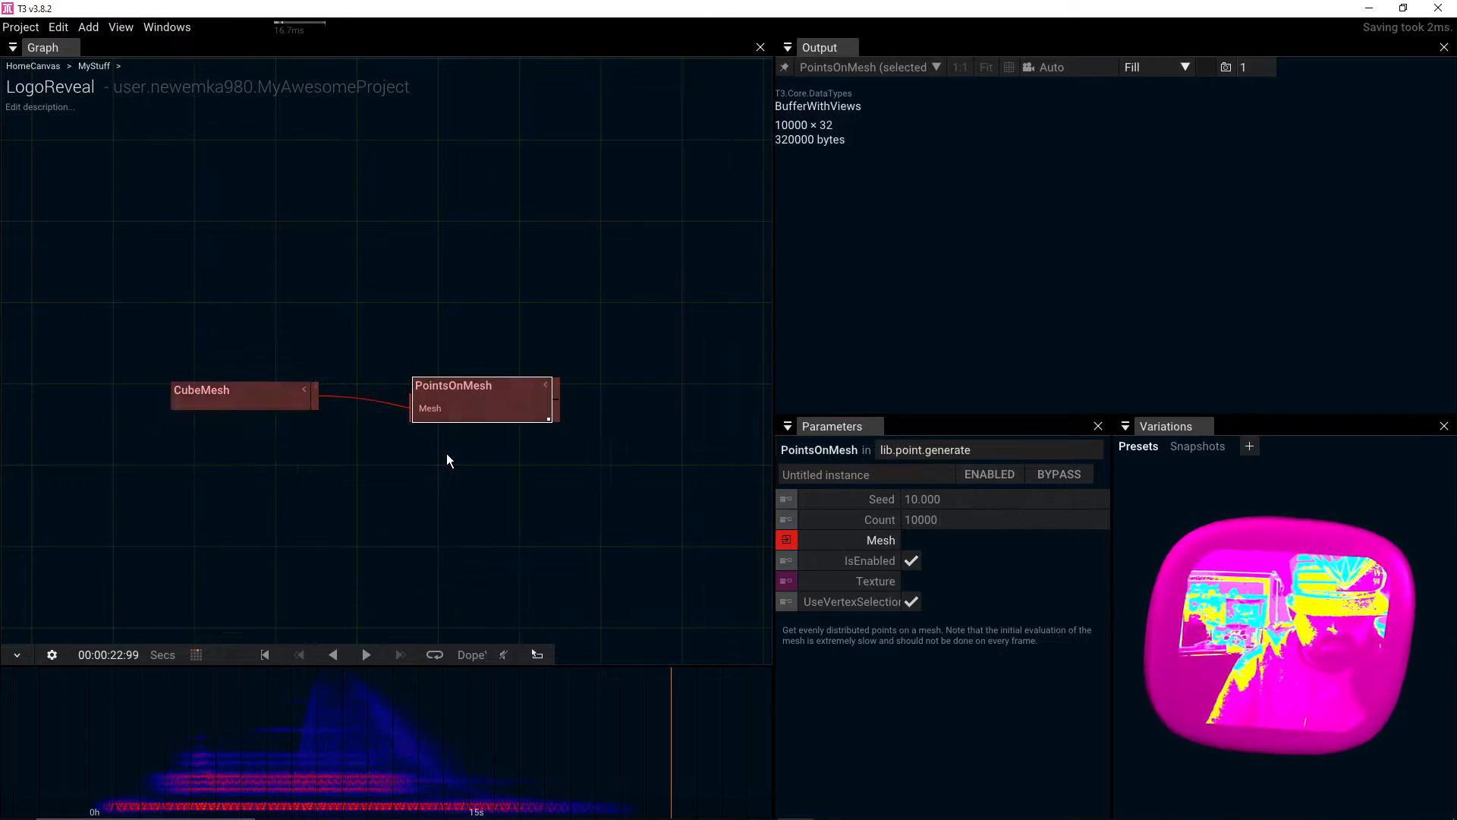
# Step: Add a DrawBillboards node fed by PointsOnMesh and pin it in the output view
pyautogui.moveTo(538, 392)
pyautogui.mouseDown()
pyautogui.moveTo(424, 392)
pyautogui.moveTo(542, 395)
pyautogui.mouseUp()
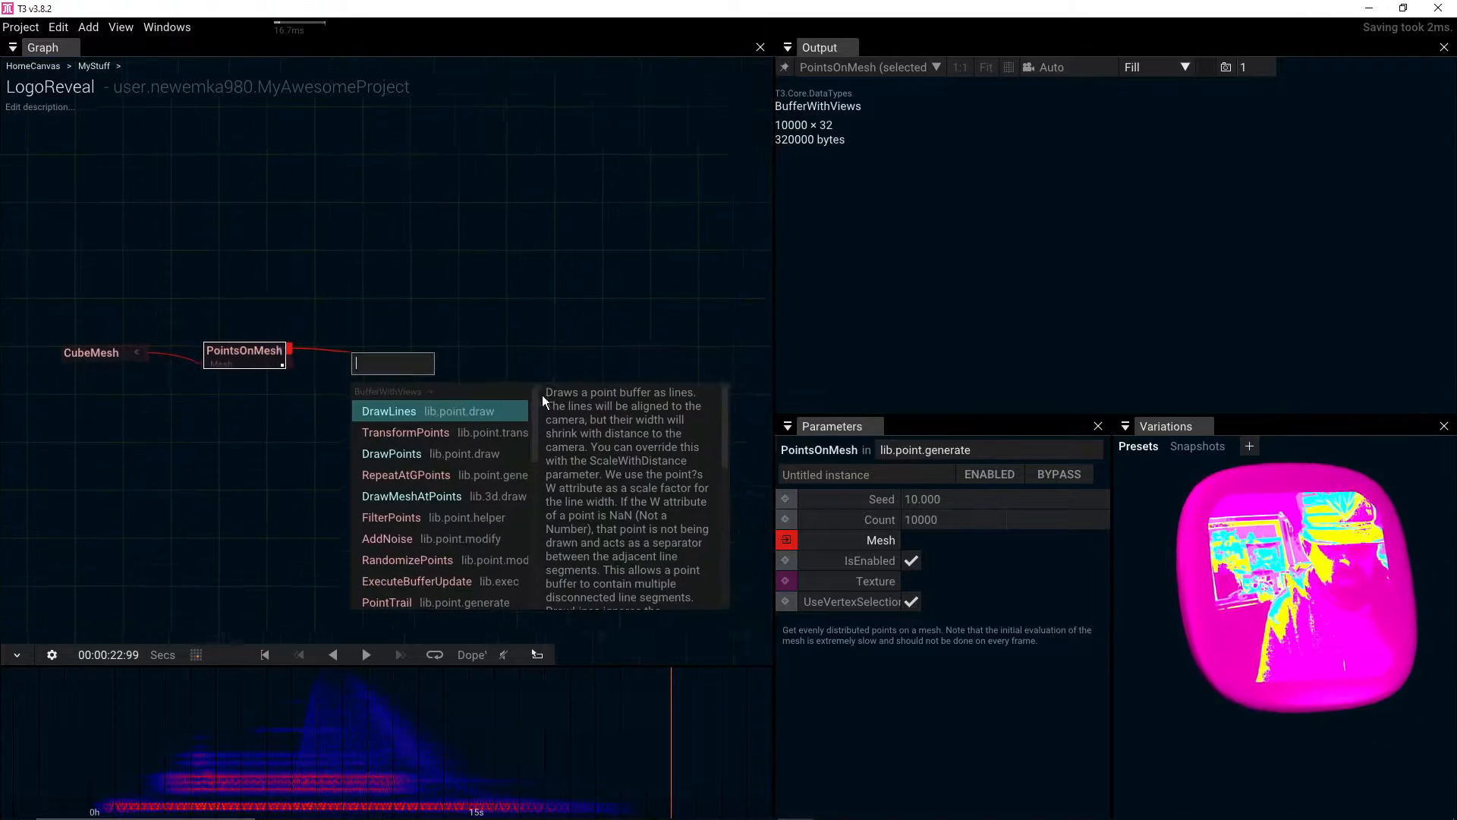
pyautogui.write('draw')
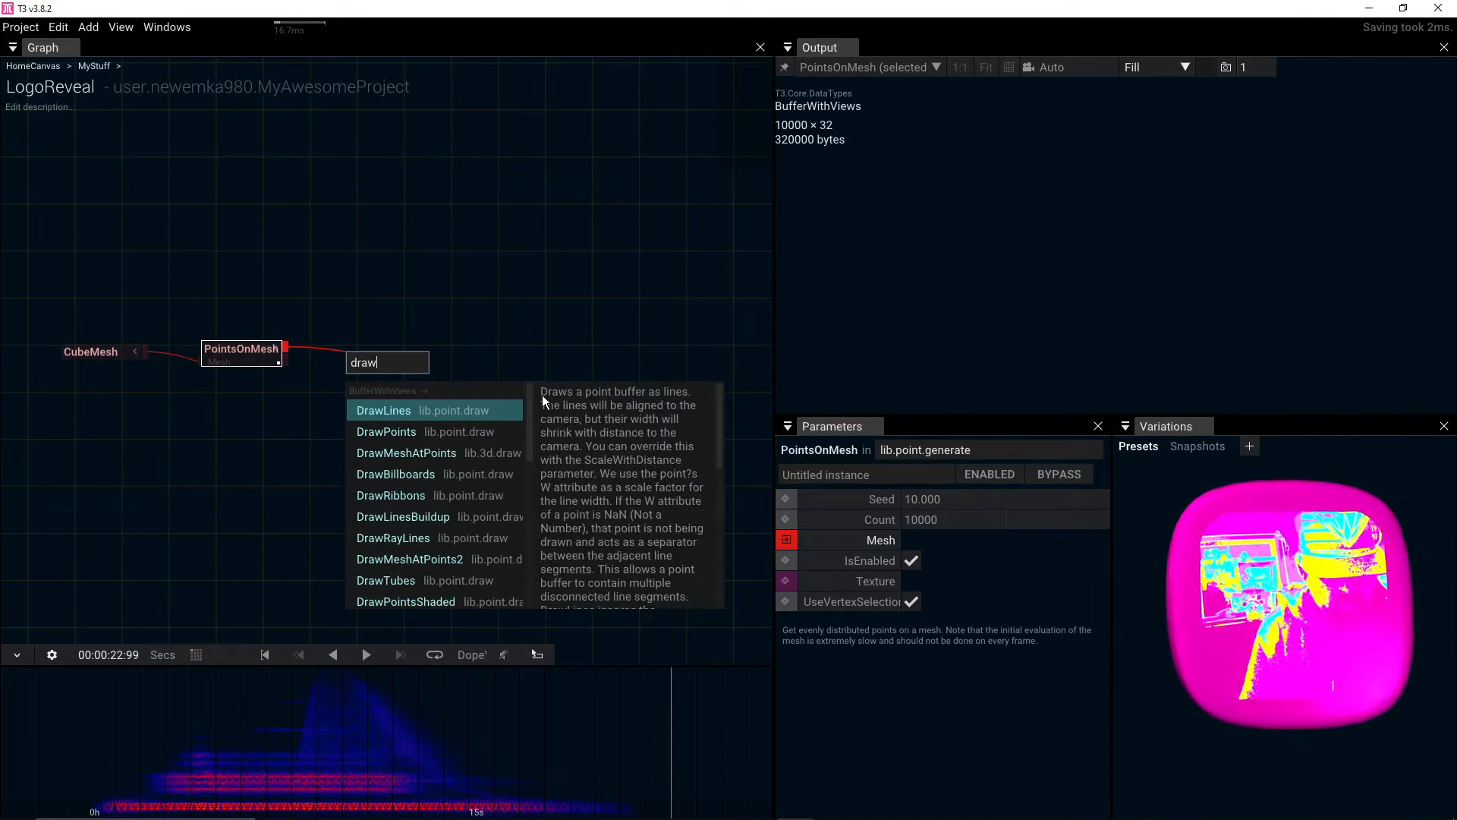
pyautogui.click(444, 473)
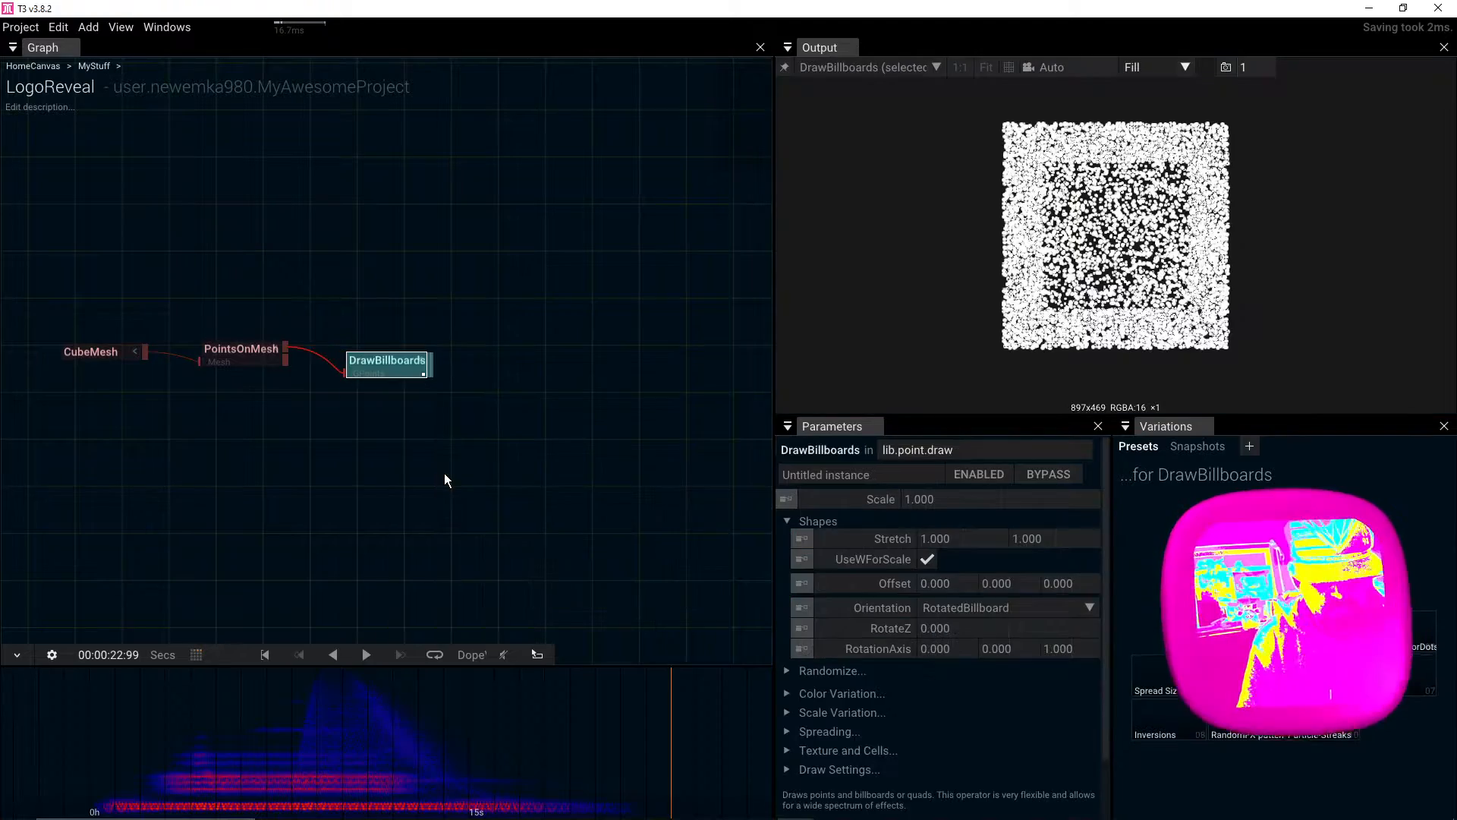
pyautogui.moveTo(1109, 282); pyautogui.dragTo(1010, 319)
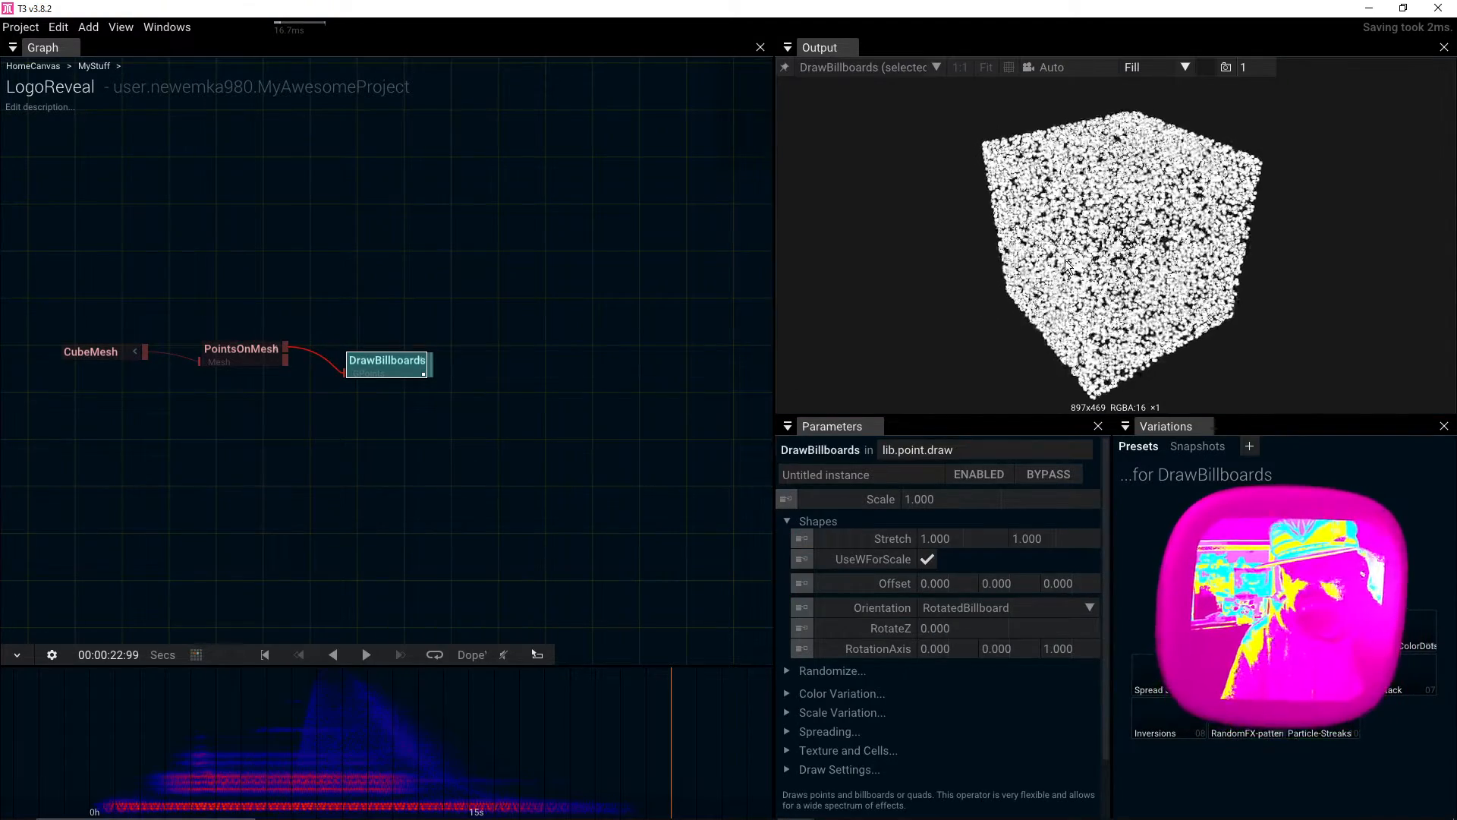
pyautogui.click(785, 67)
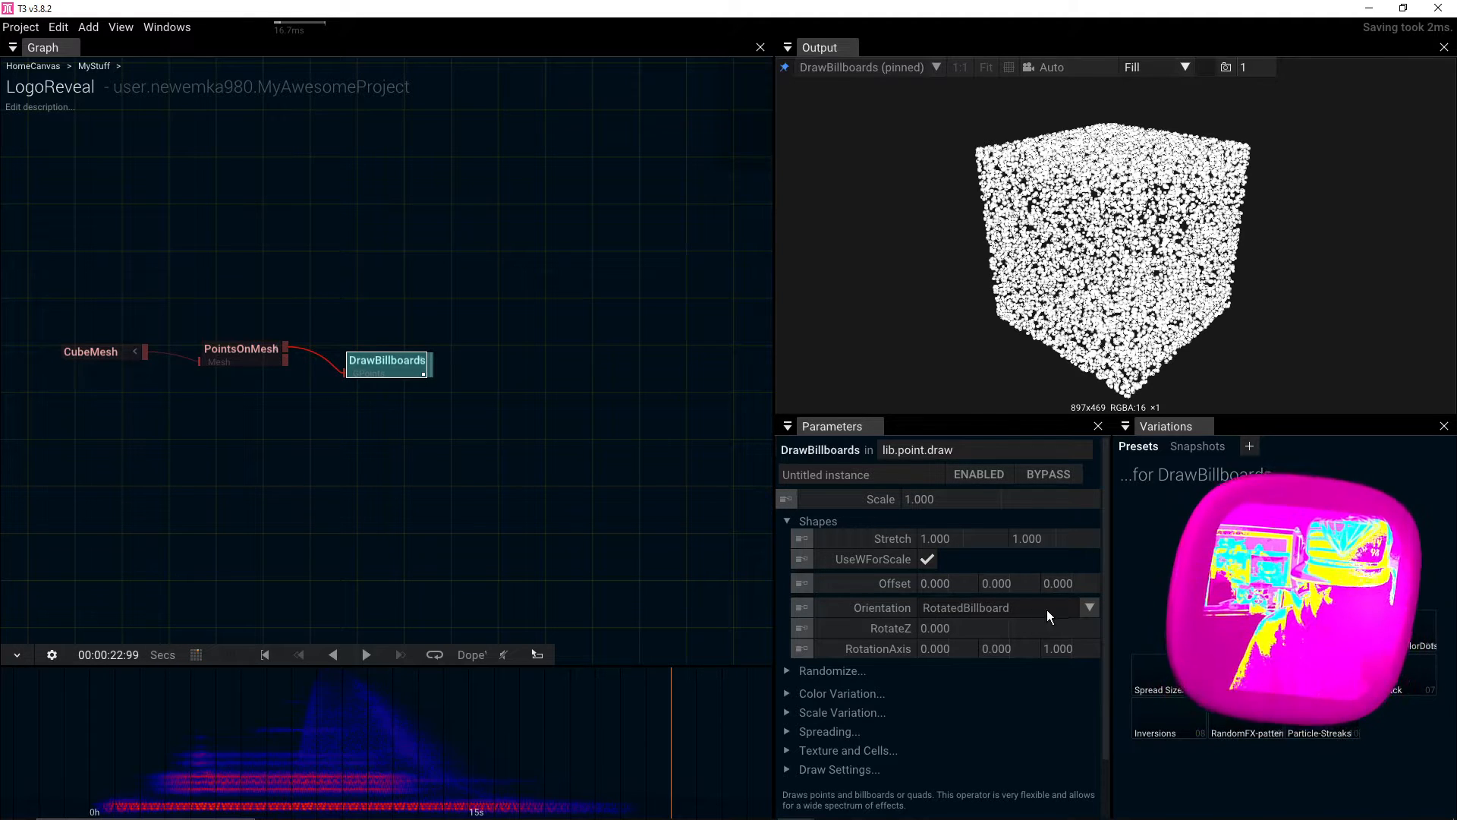
# Step: Set the DrawBillboards orientation to Billboard and space DrawBillboards and CubeMesh farther away from PointsOnMesh
pyautogui.click(1089, 608)
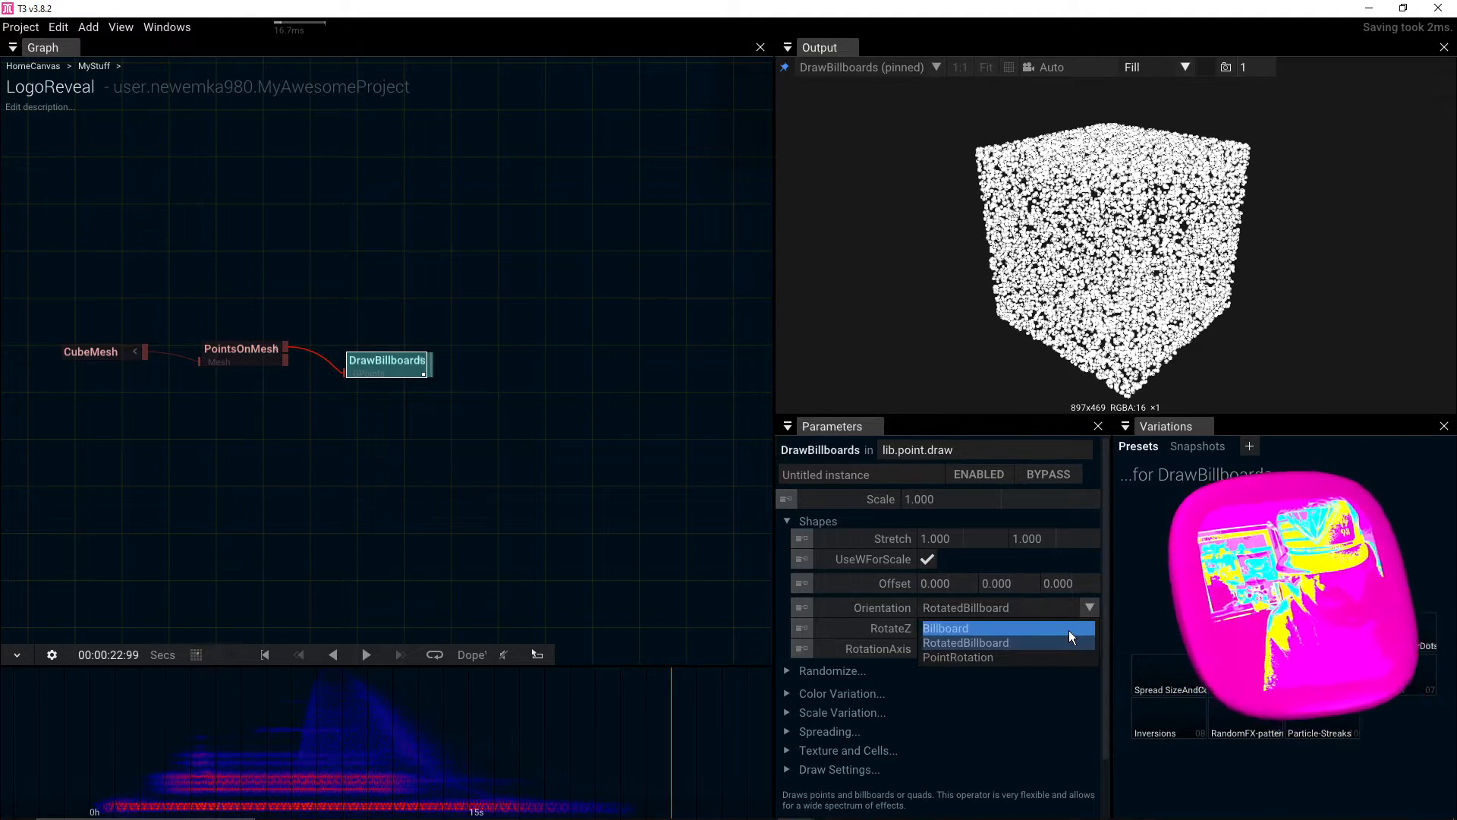
pyautogui.click(1069, 630)
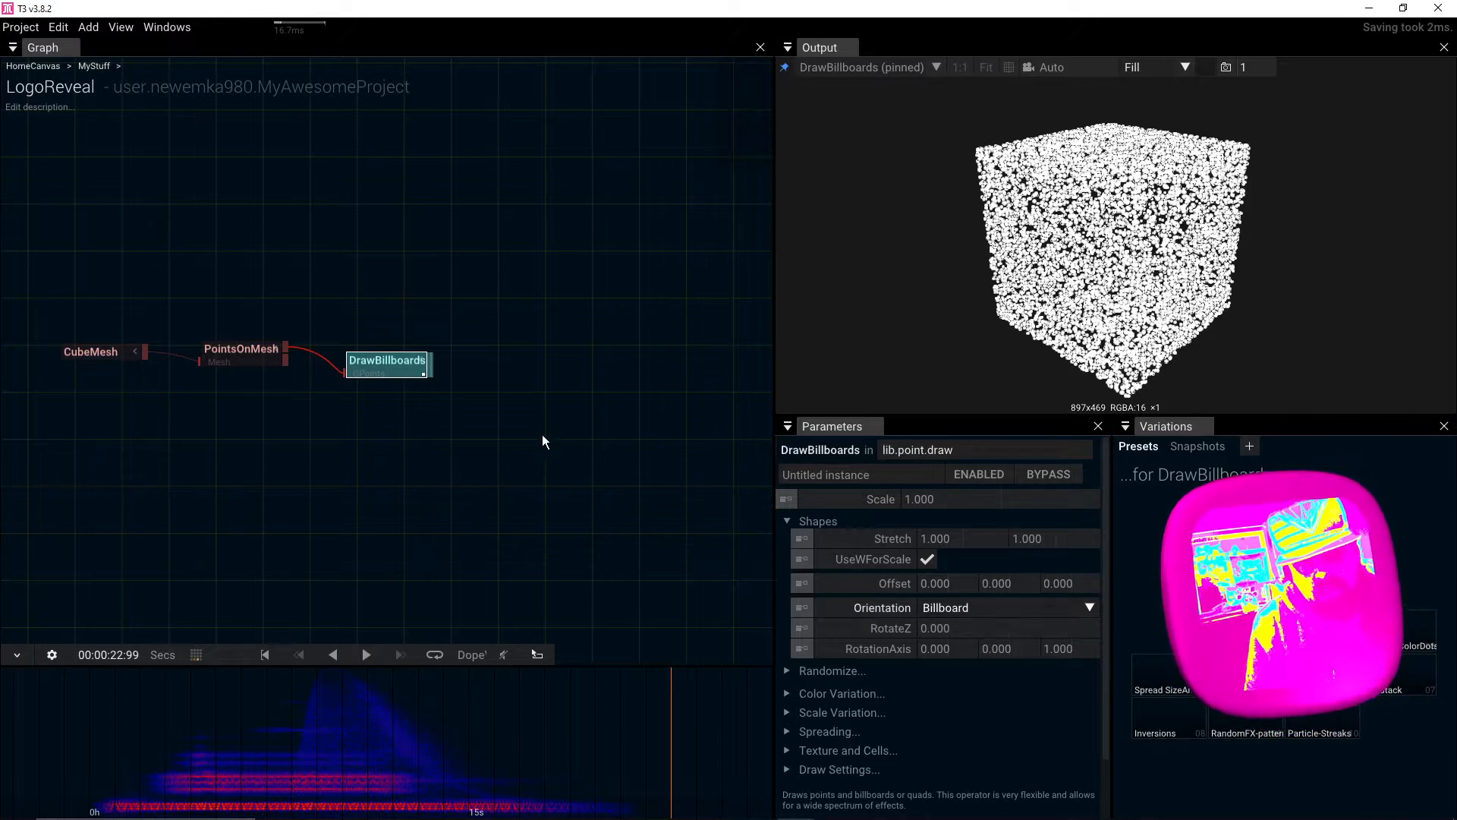
pyautogui.moveTo(385, 375); pyautogui.dragTo(586, 374)
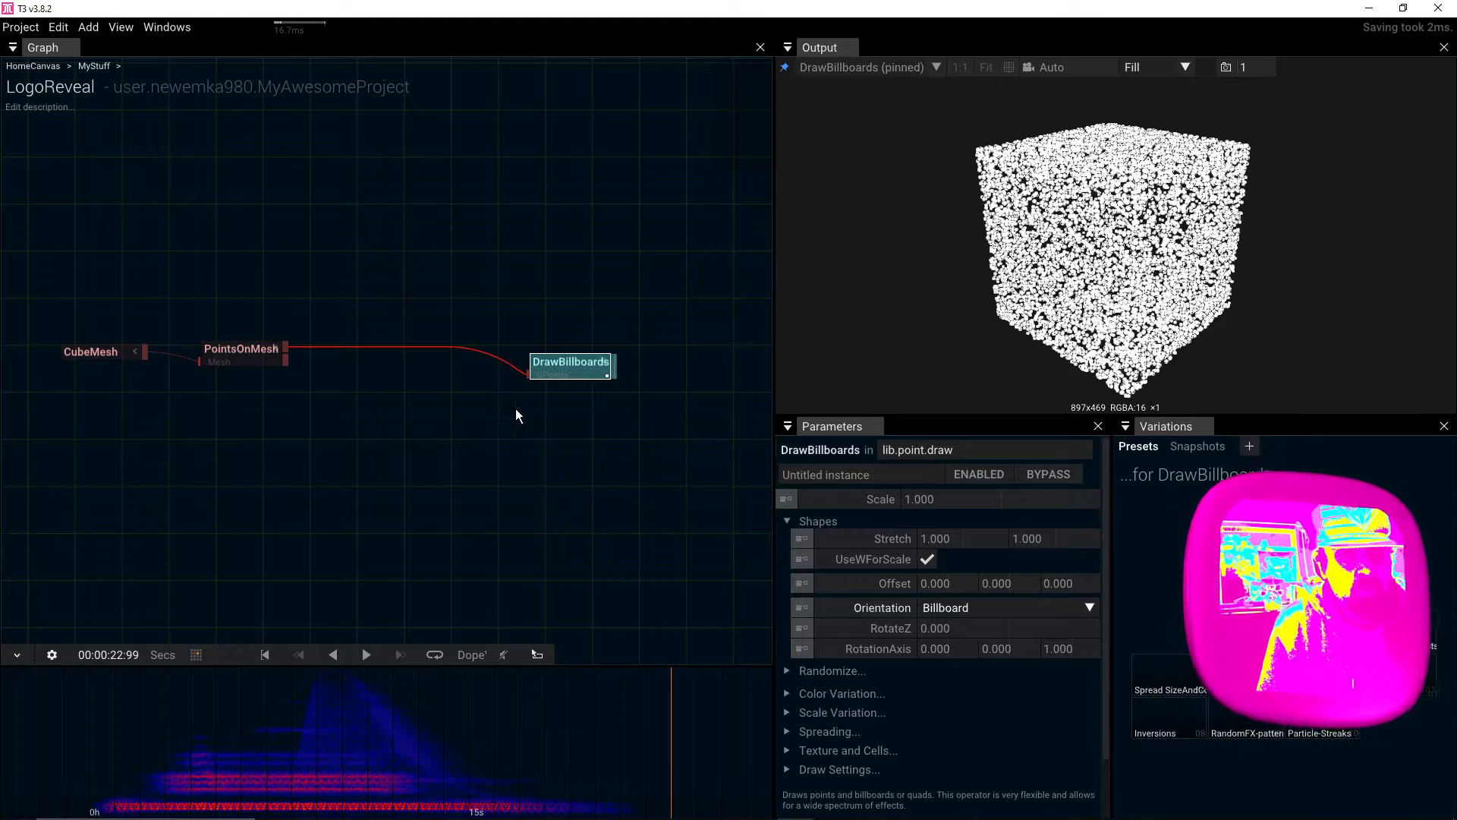
pyautogui.moveTo(98, 354); pyautogui.dragTo(73, 351)
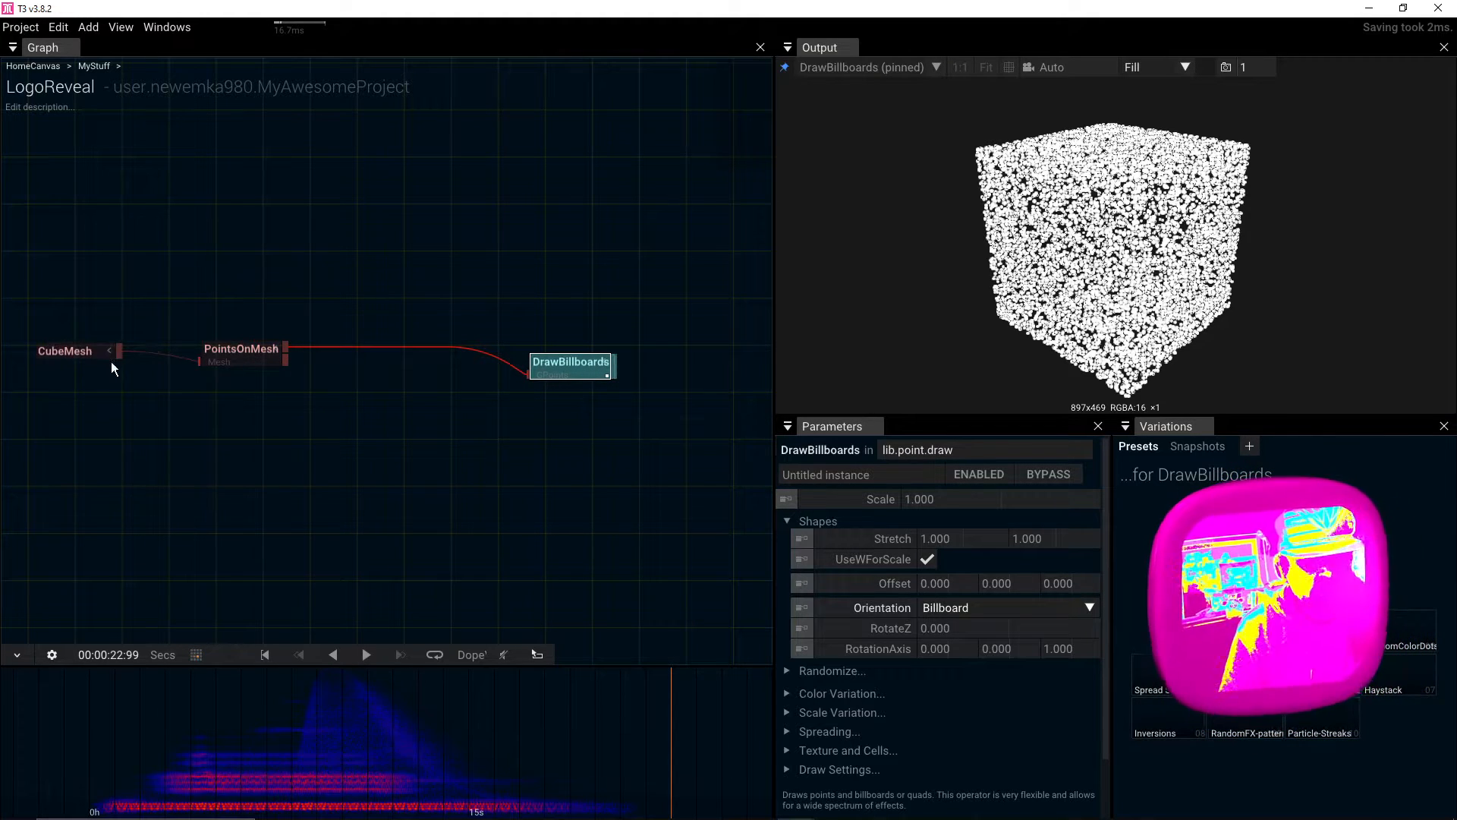
# Step: Add a DrawMesh node connected to the CubeMesh output, below the points branch
pyautogui.moveTo(190, 425); pyautogui.dragTo(476, 502)
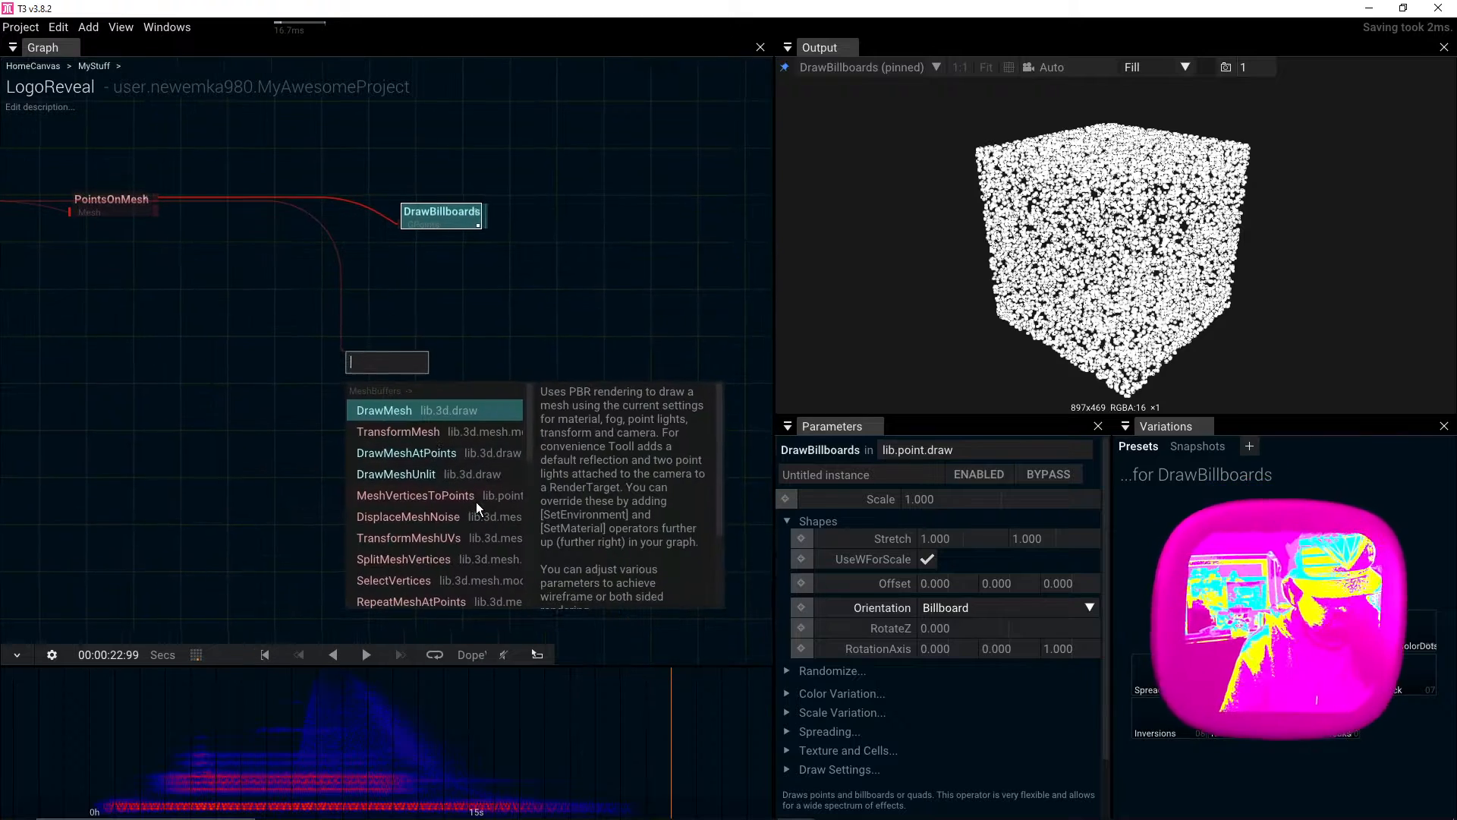
pyautogui.write('dra')
pyautogui.click(399, 412)
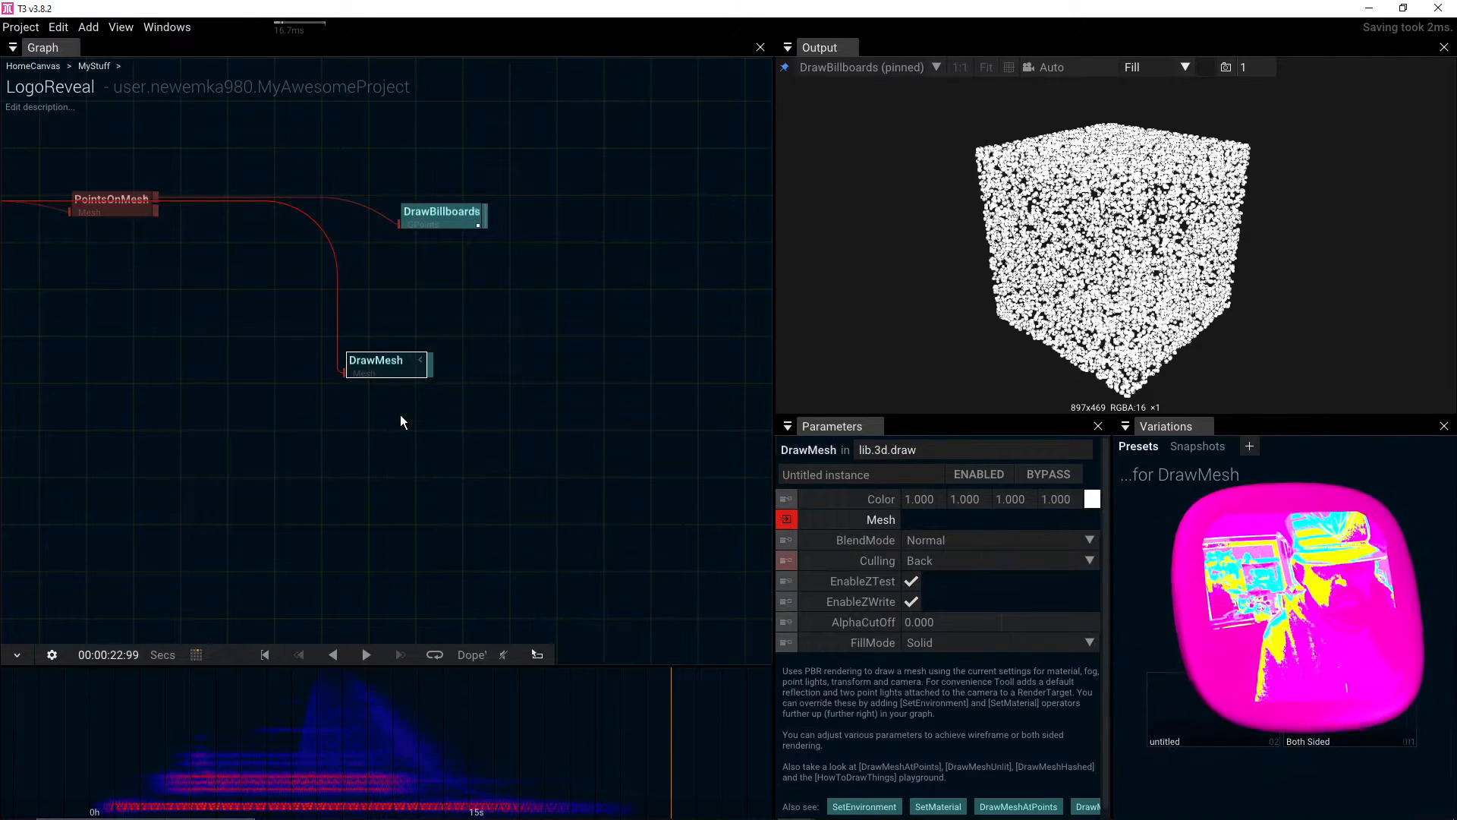
# Step: Turn on the interaction overlay and place the DrawMesh node lower, beneath DrawBillboards
pyautogui.click(120, 31)
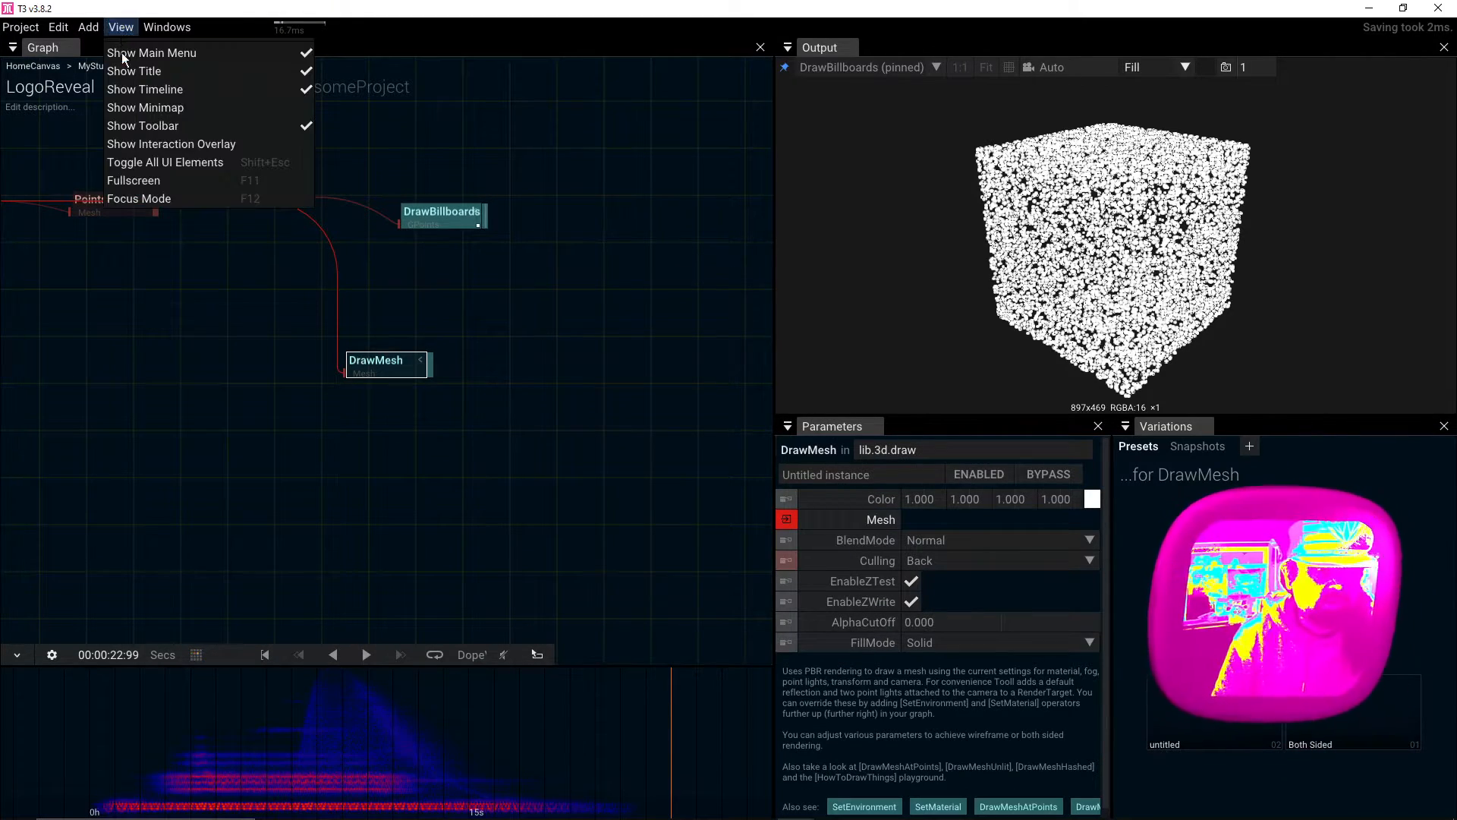
pyautogui.click(143, 146)
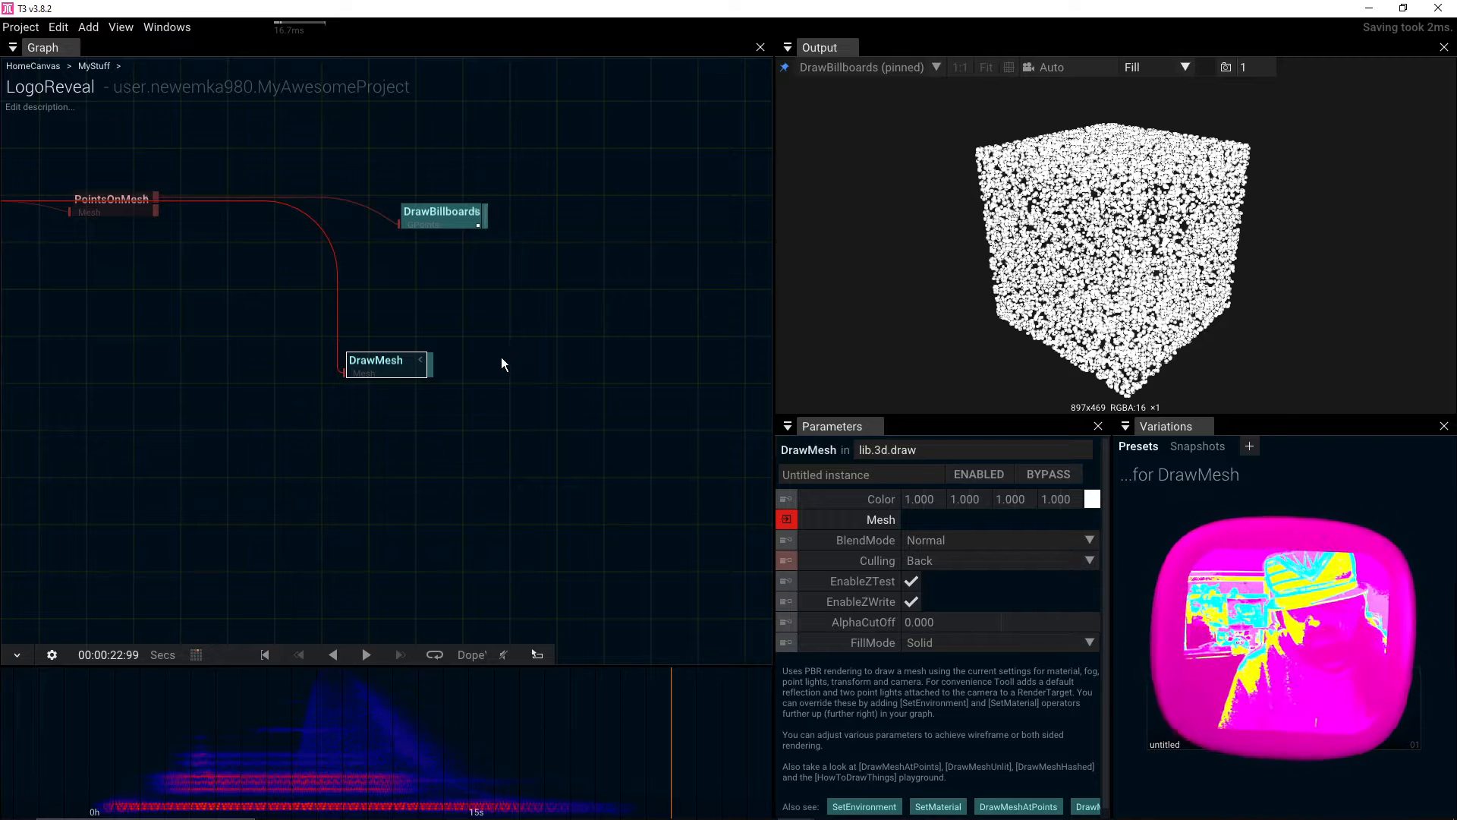
pyautogui.moveTo(380, 378); pyautogui.dragTo(442, 413)
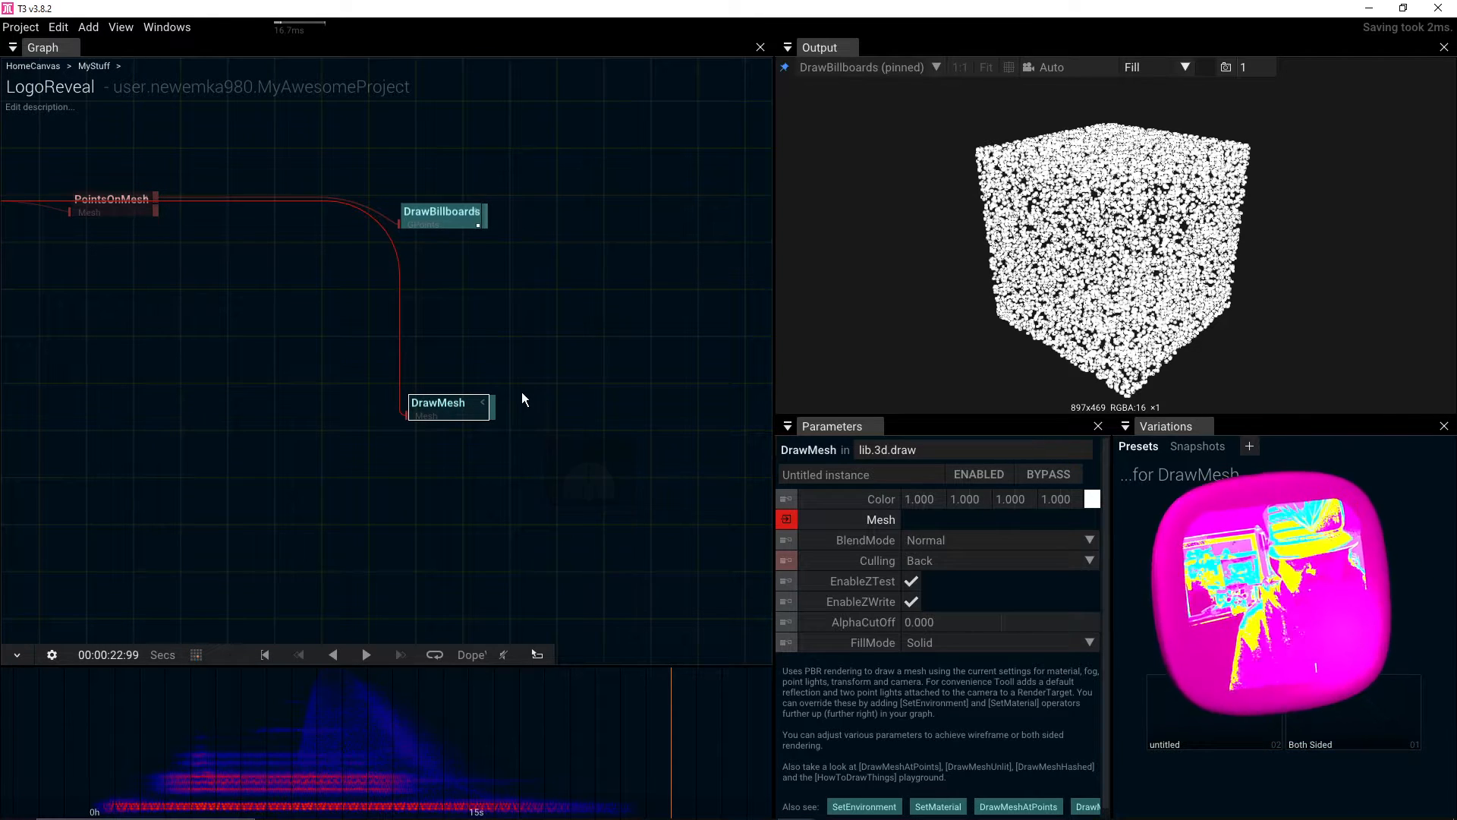
# Step: Add an Execute node combining DrawBillboards and DrawMesh, and pin it in the output view
pyautogui.moveTo(485, 220); pyautogui.dragTo(542, 236)
pyautogui.write('exe')
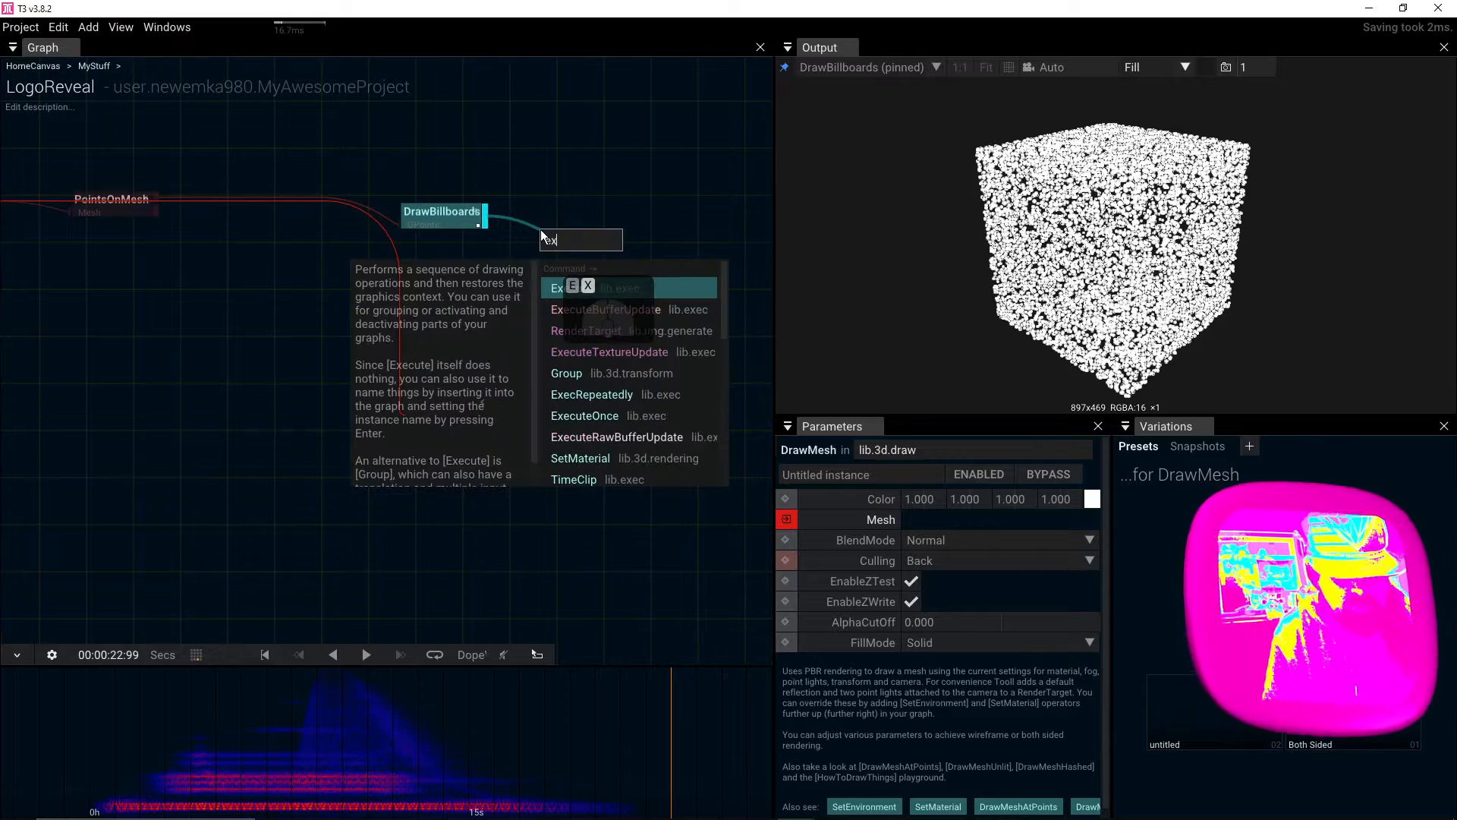
pyautogui.click(562, 288)
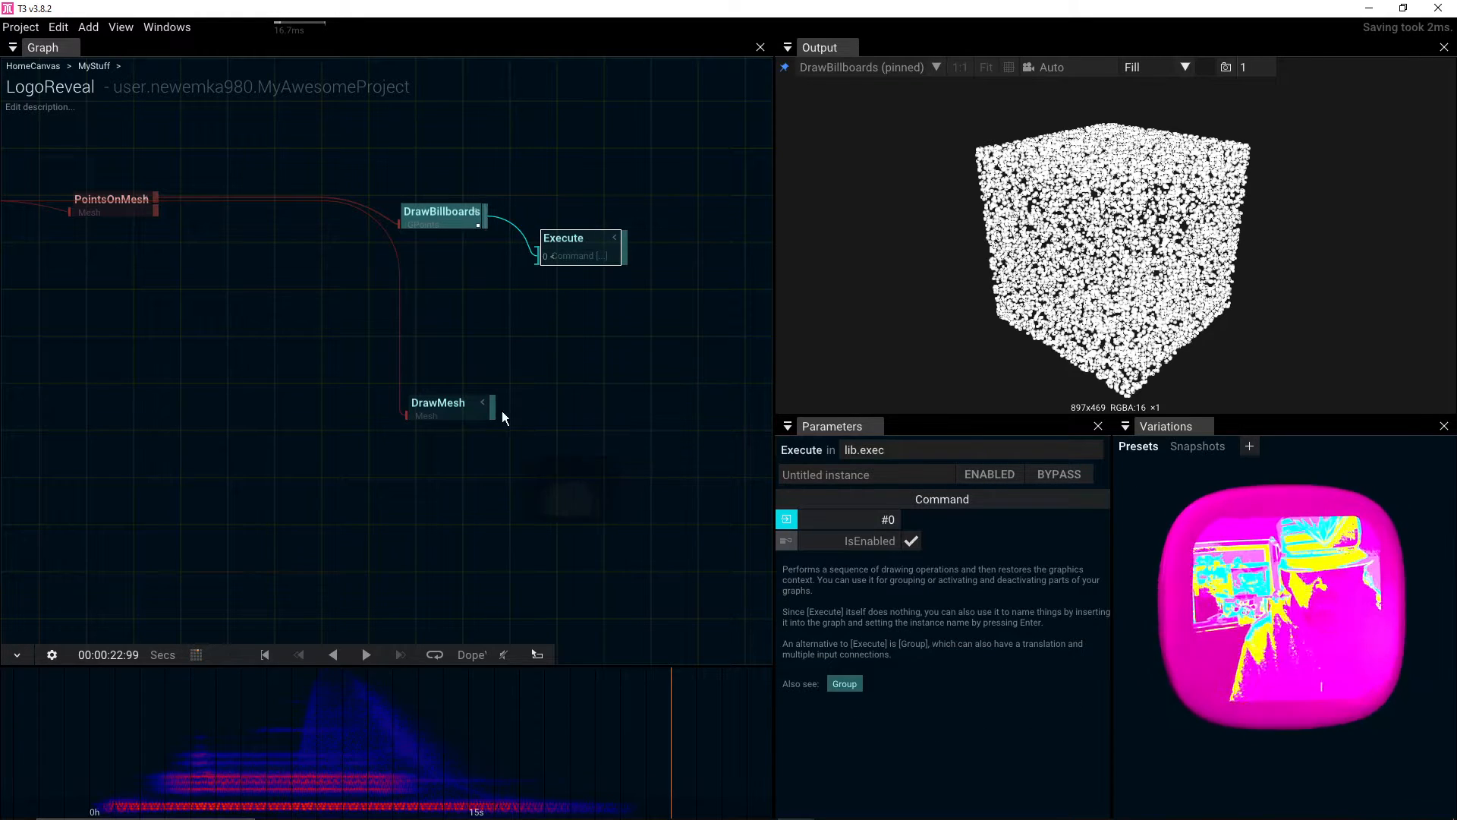
pyautogui.moveTo(492, 408); pyautogui.dragTo(559, 265)
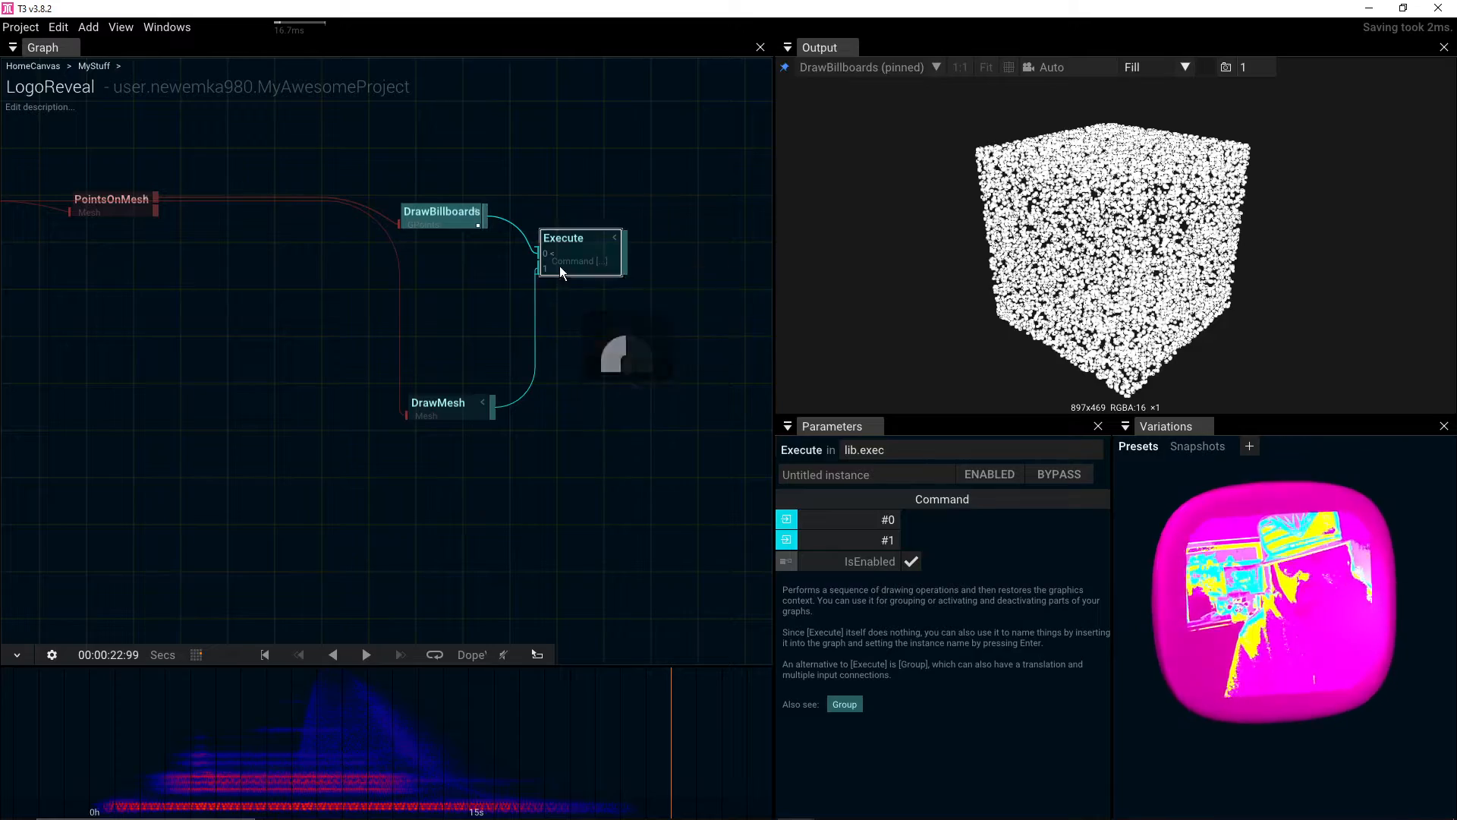
pyautogui.click(785, 67)
pyautogui.moveTo(1056, 193); pyautogui.dragTo(1087, 170)
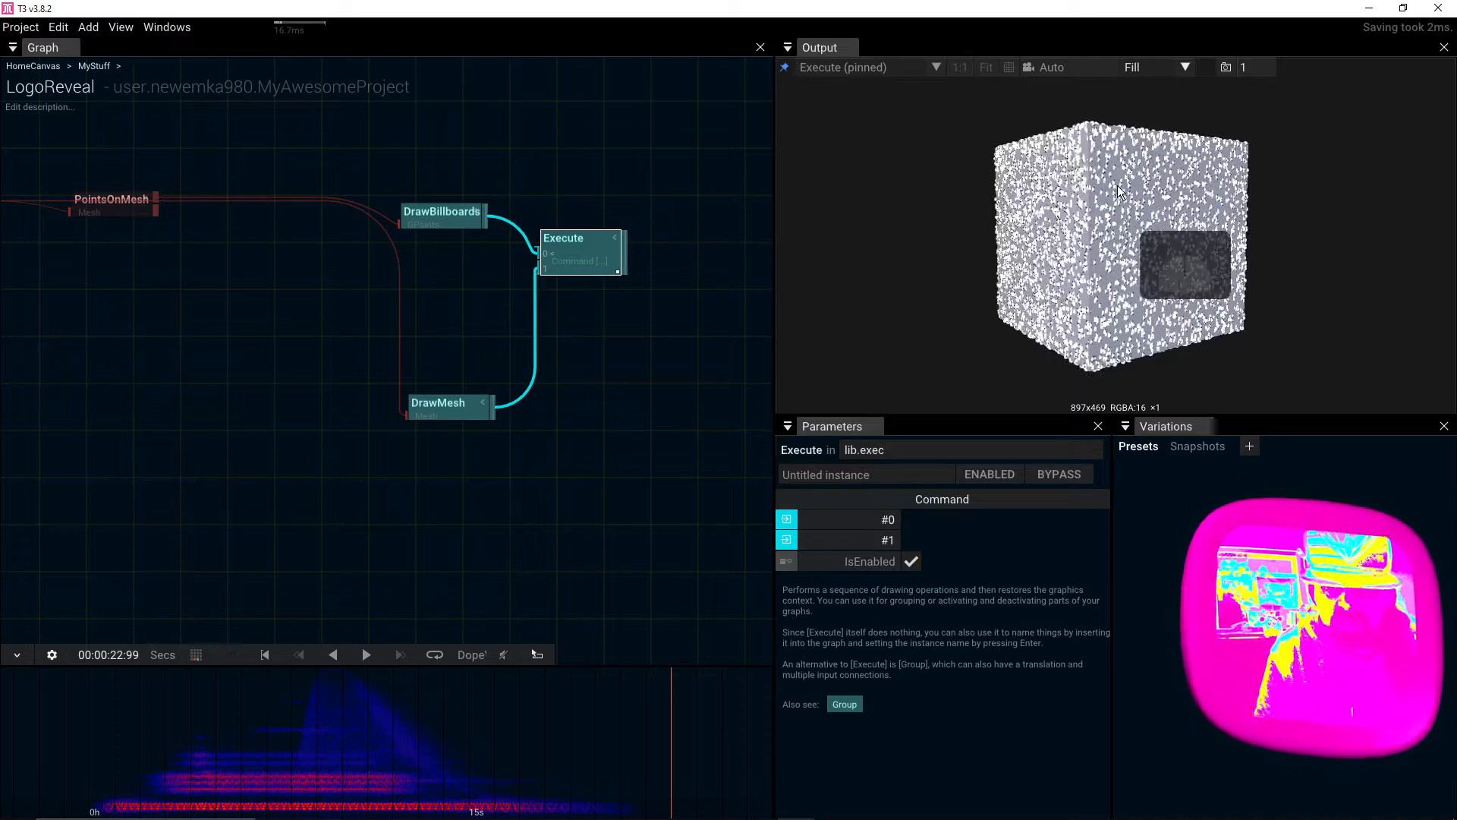
# Step: Spread CubeMesh and PointsOnMesh apart and insert a TransformMesh node between them
pyautogui.moveTo(187, 269); pyautogui.dragTo(381, 284)
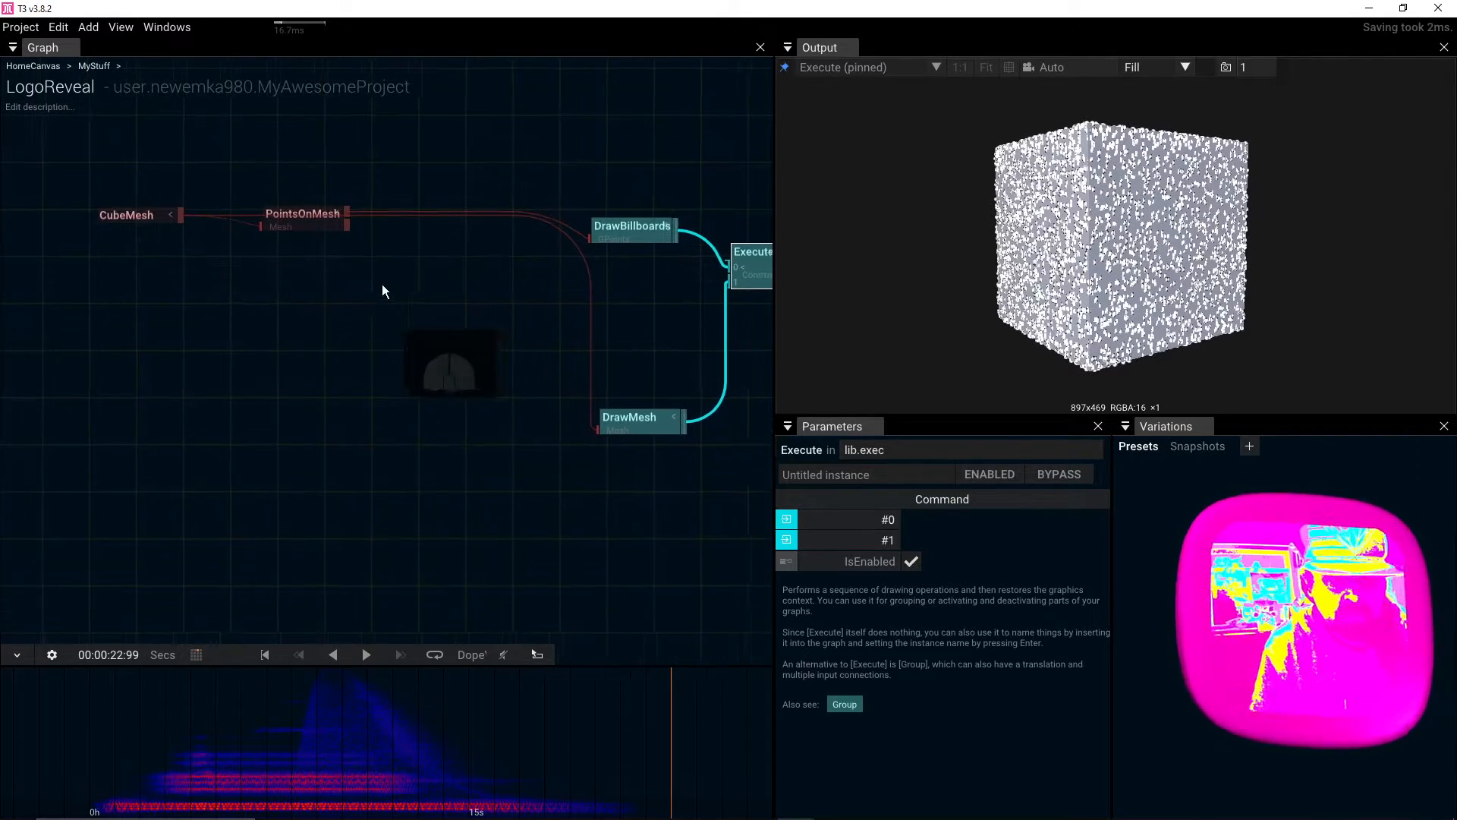
pyautogui.moveTo(299, 223); pyautogui.dragTo(330, 158)
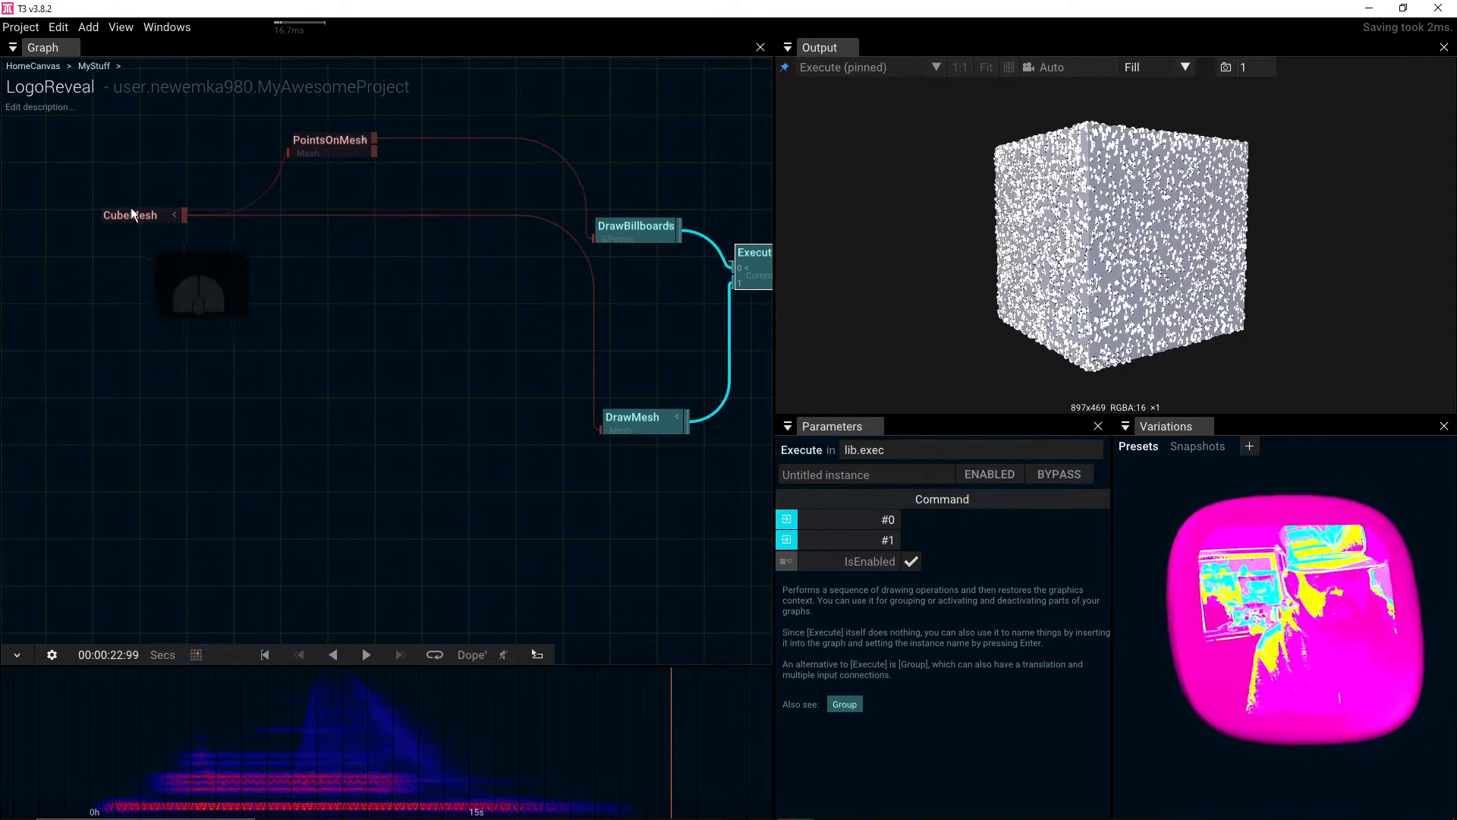
pyautogui.moveTo(131, 208); pyautogui.dragTo(134, 297)
pyautogui.doubleClick(214, 190)
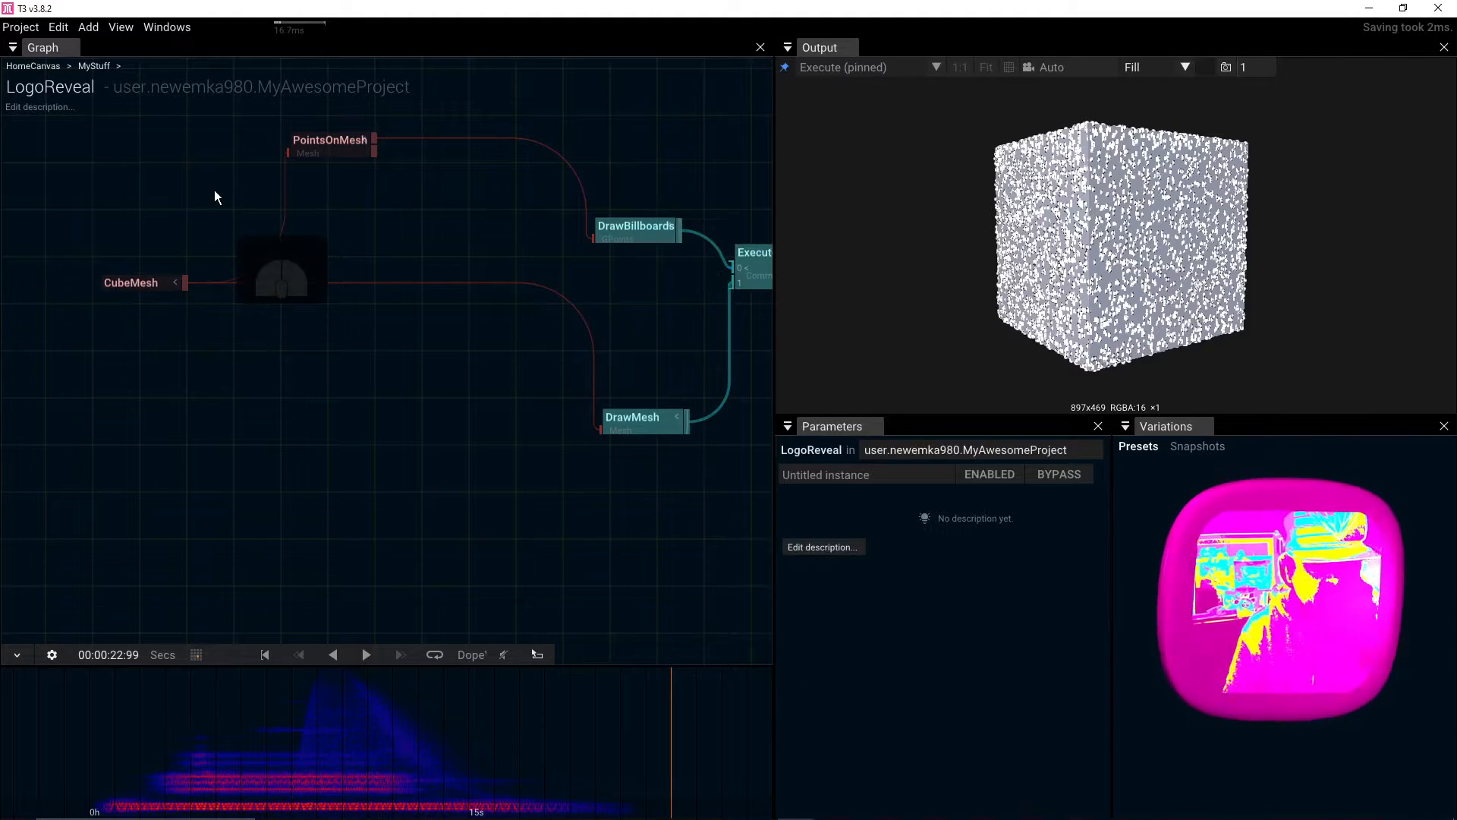
pyautogui.write('tr')
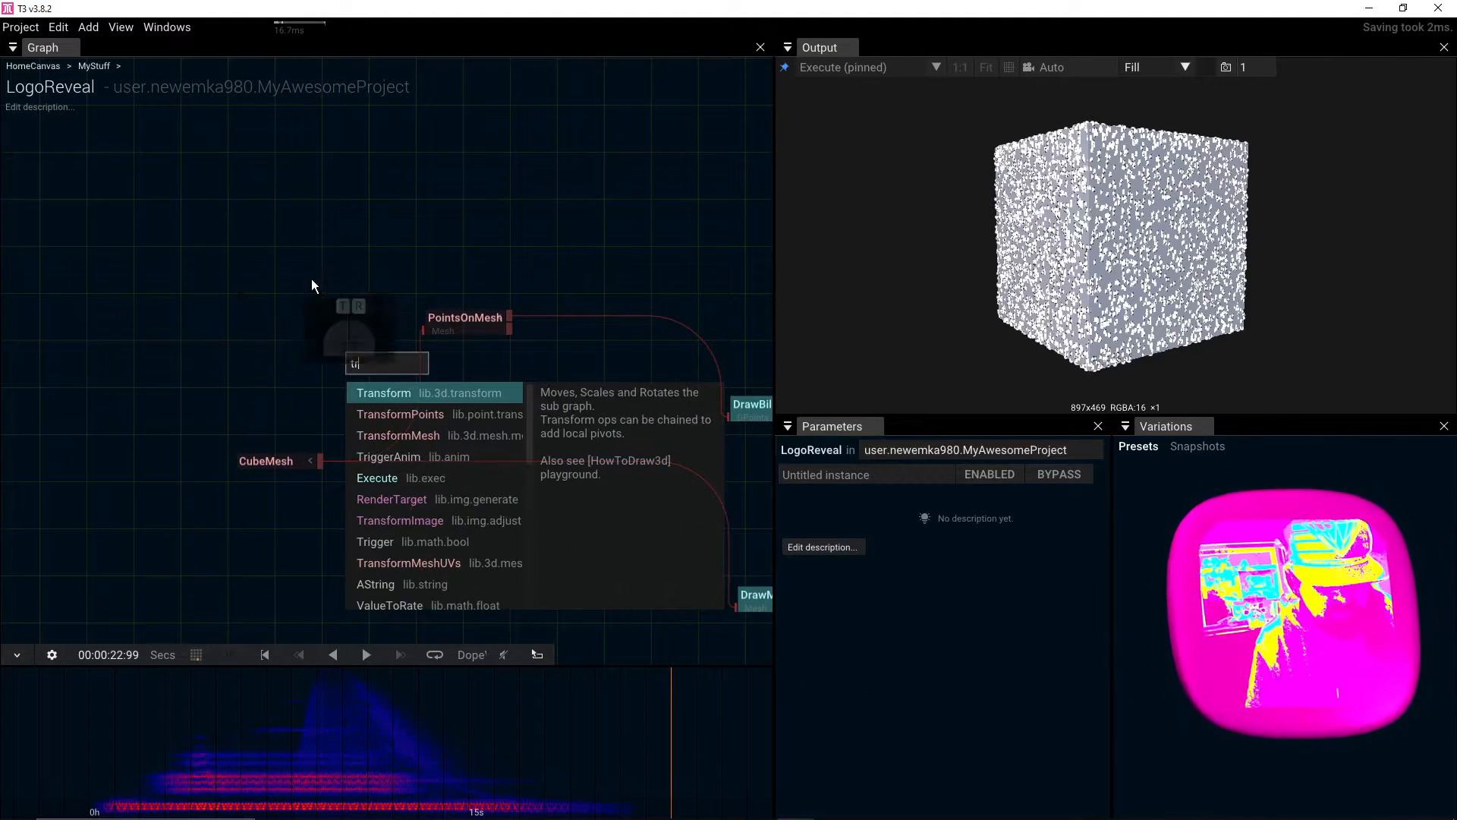
pyautogui.click(380, 431)
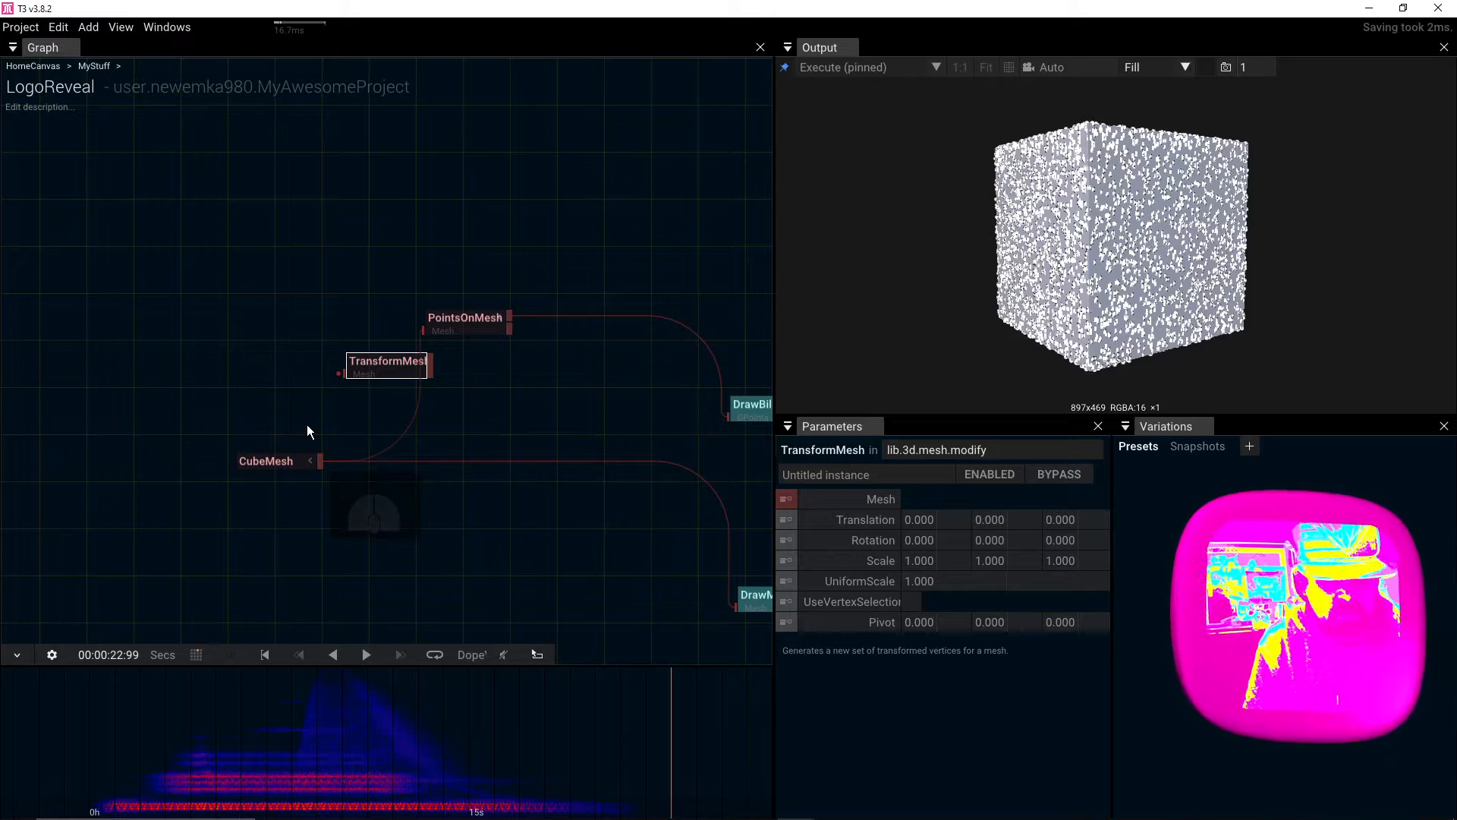
pyautogui.moveTo(320, 464); pyautogui.dragTo(423, 331)
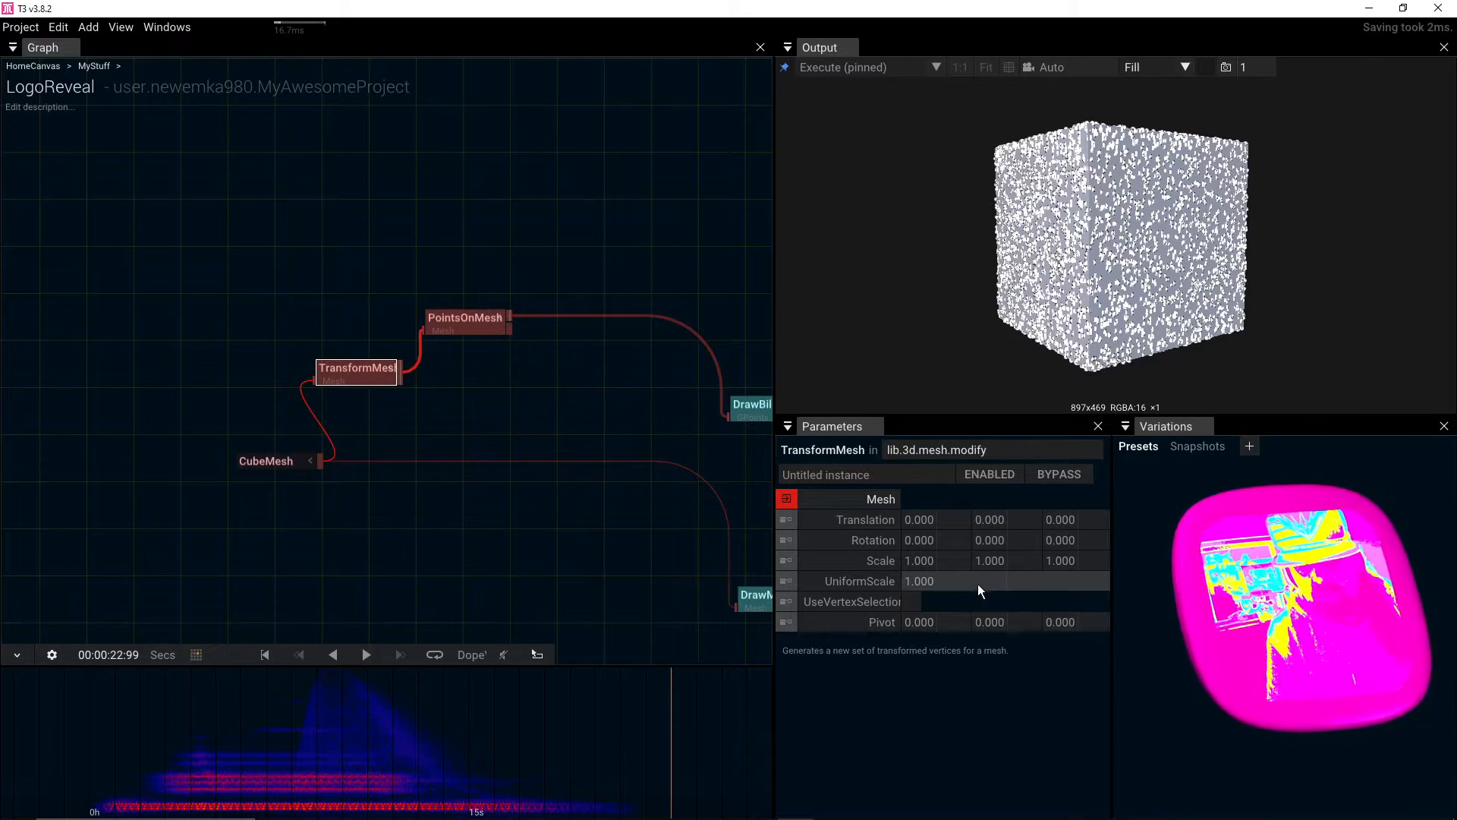
# Step: Set the TransformMesh node's UniformScale to 0.960 and check the cube in the output from another angle
pyautogui.moveTo(978, 585); pyautogui.dragTo(971, 584)
pyautogui.moveTo(1099, 321); pyautogui.dragTo(1140, 276)
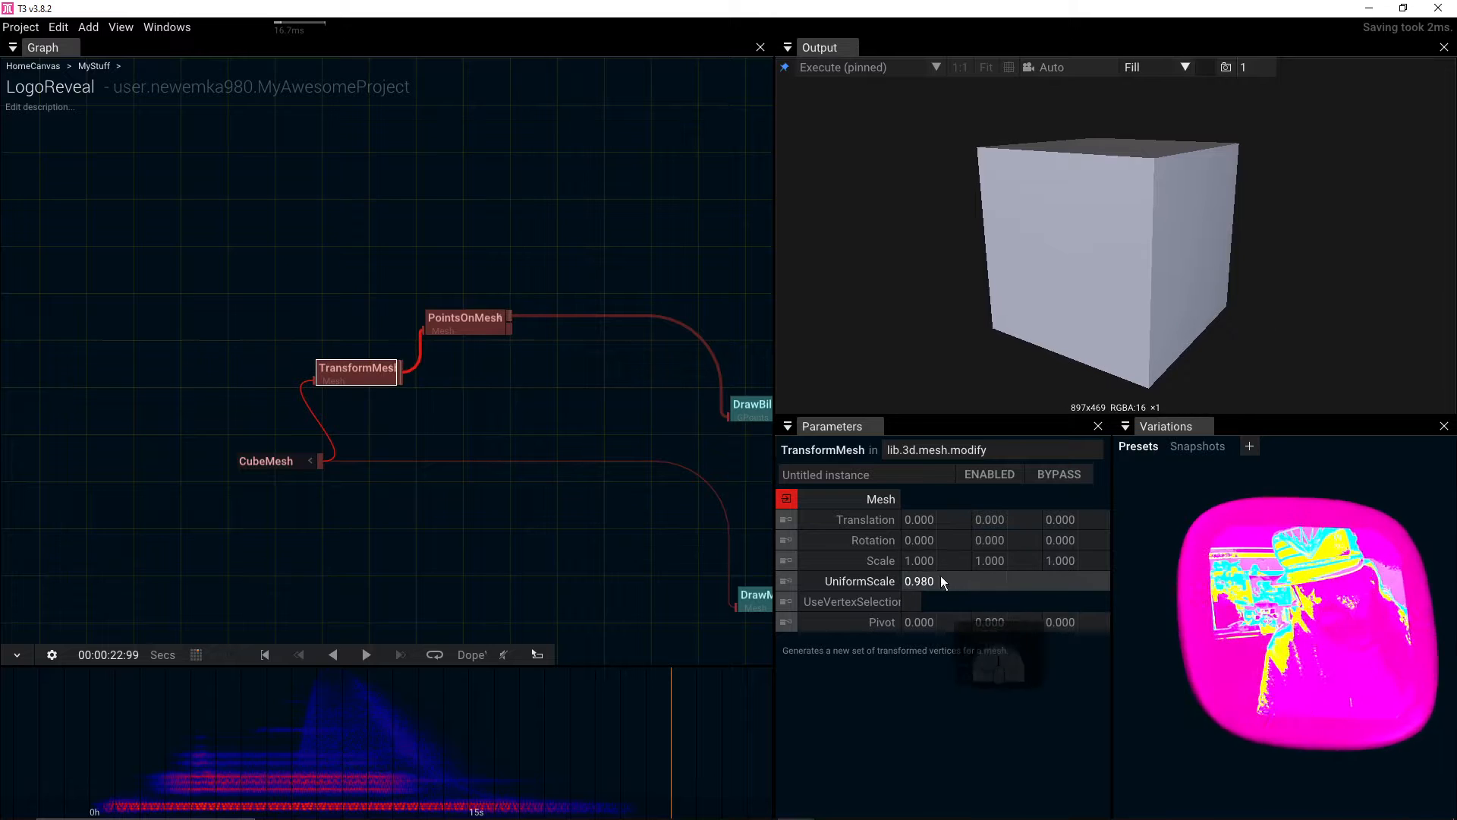
pyautogui.moveTo(941, 576); pyautogui.dragTo(894, 578)
pyautogui.moveTo(1012, 249)
pyautogui.mouseDown()
pyautogui.moveTo(1228, 216)
pyautogui.moveTo(1150, 326)
pyautogui.moveTo(986, 162)
pyautogui.moveTo(1132, 166)
pyautogui.moveTo(1028, 232)
pyautogui.mouseUp()
# Step: Disconnect DrawMesh from the Execute node so only DrawBillboards feeds it
pyautogui.moveTo(446, 241); pyautogui.dragTo(377, 225)
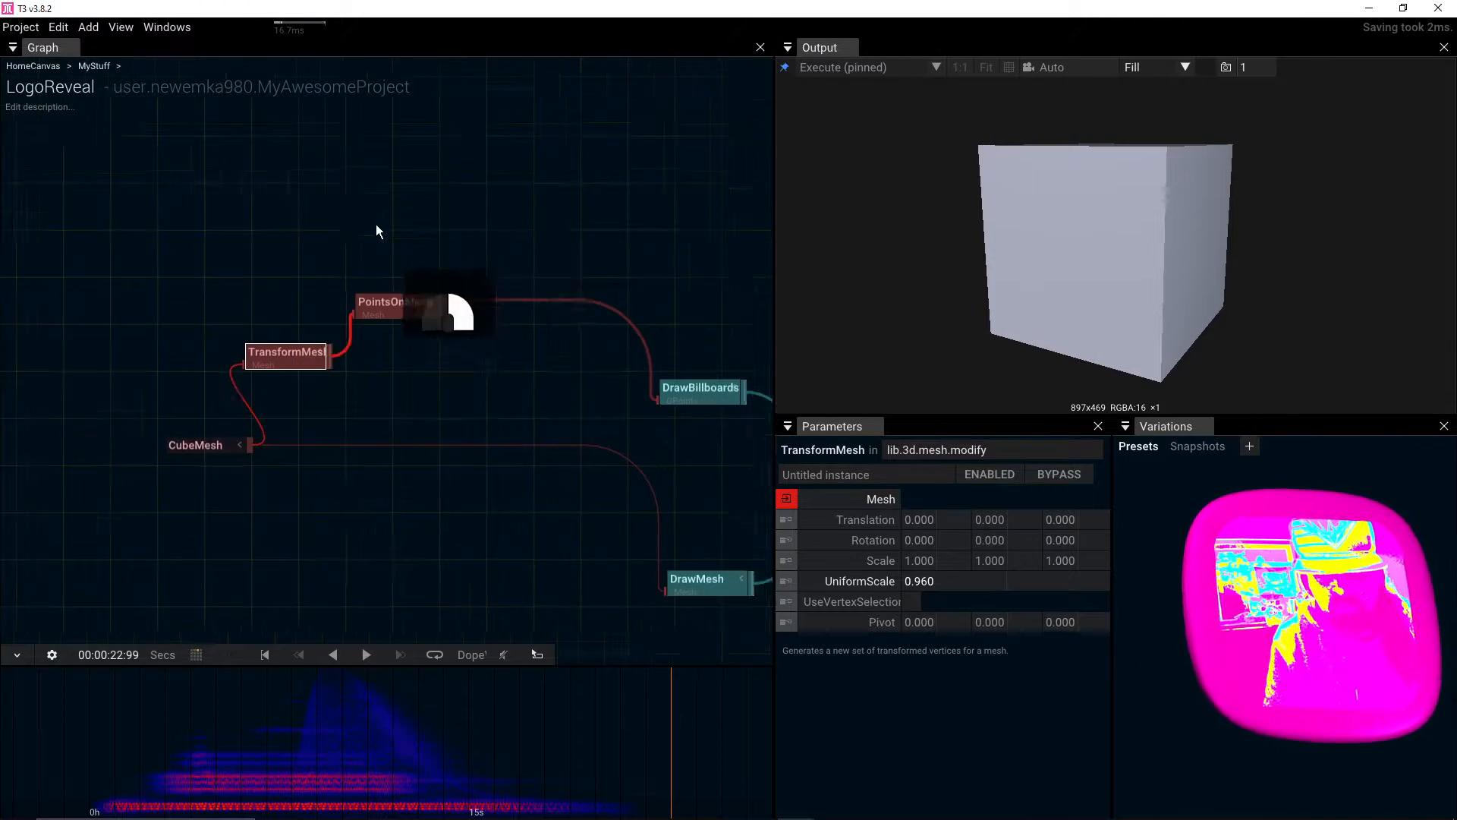
pyautogui.moveTo(578, 231); pyautogui.dragTo(472, 228)
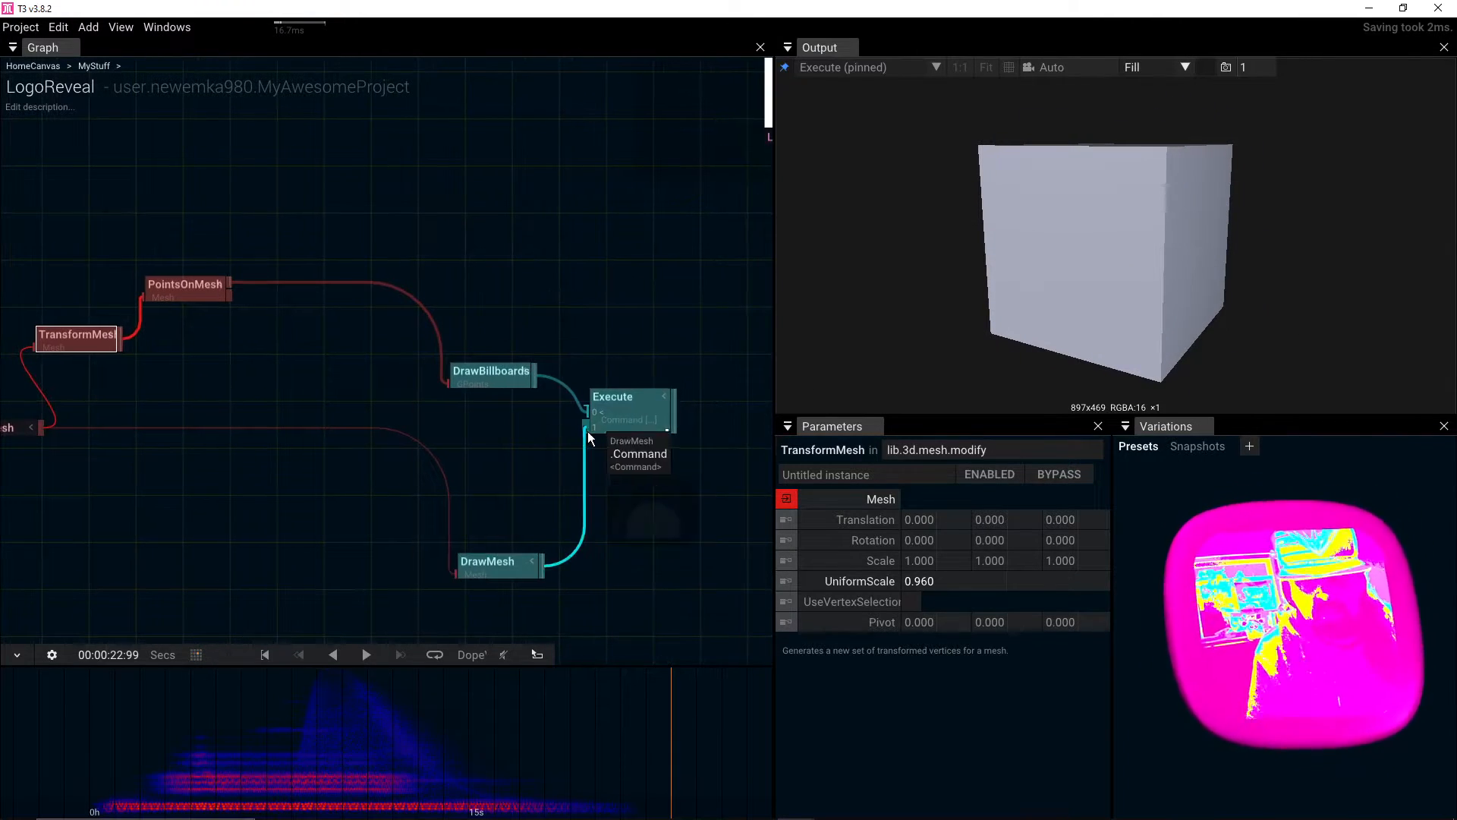
pyautogui.moveTo(589, 433); pyautogui.dragTo(574, 491)
pyautogui.moveTo(476, 209); pyautogui.dragTo(547, 207)
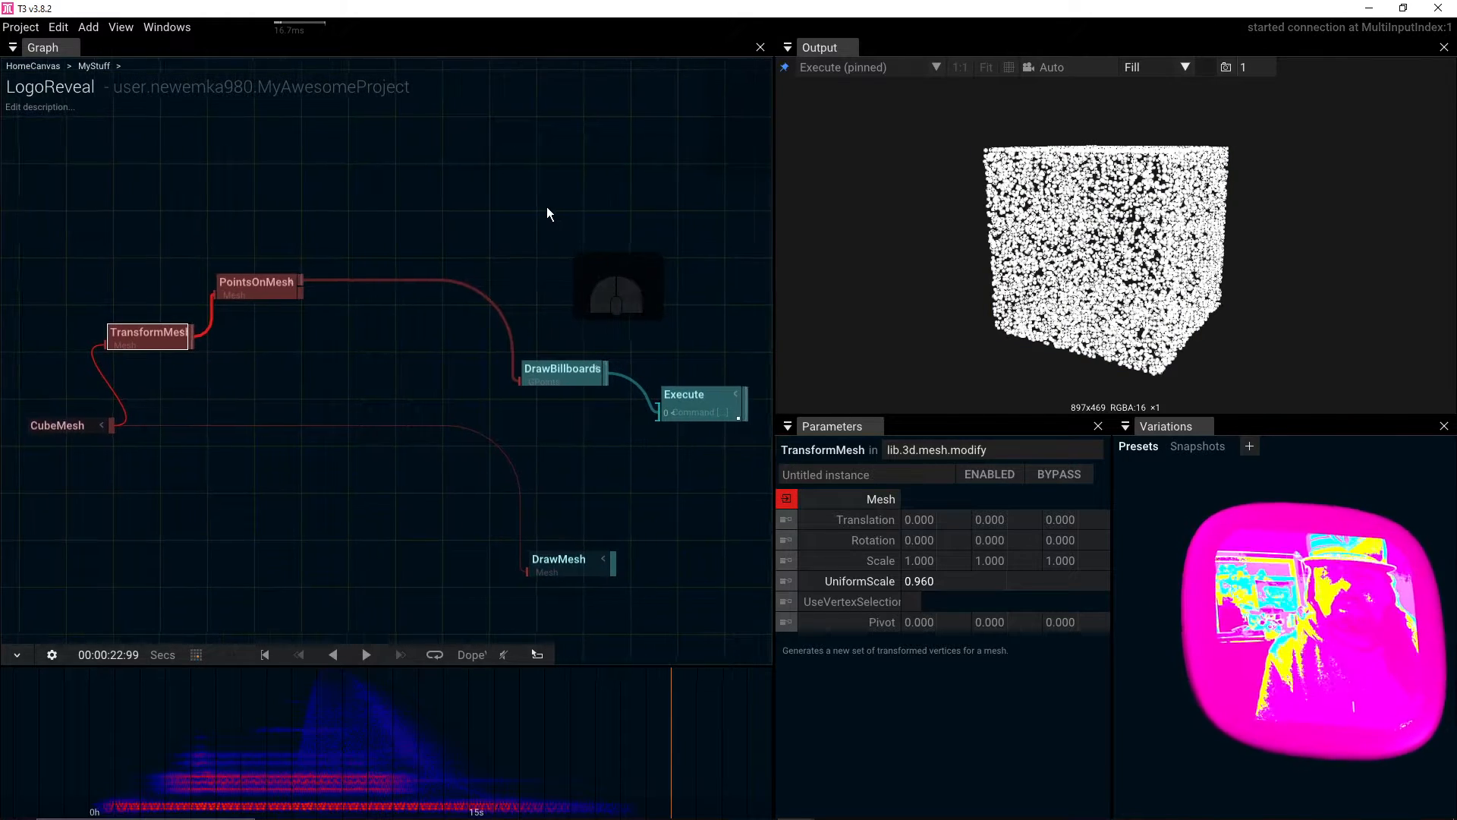
# Step: Move CubeMesh, TransformMesh and PointsOnMesh away from DrawBillboards to make room in the points branch
pyautogui.scroll(-2, 547, 214)
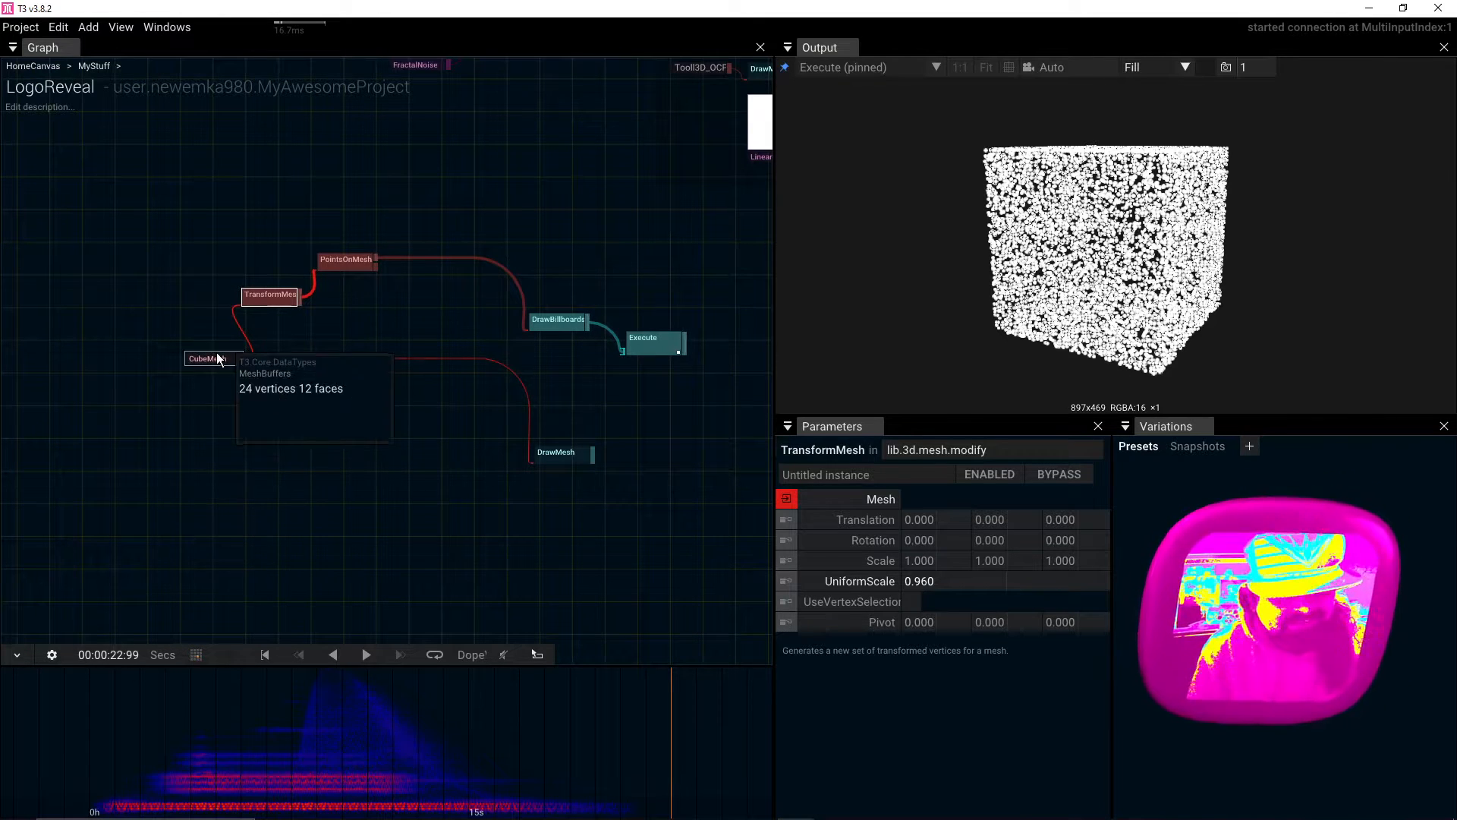
pyautogui.moveTo(216, 359); pyautogui.dragTo(115, 390)
pyautogui.moveTo(250, 306); pyautogui.dragTo(175, 333)
pyautogui.moveTo(331, 266); pyautogui.dragTo(257, 272)
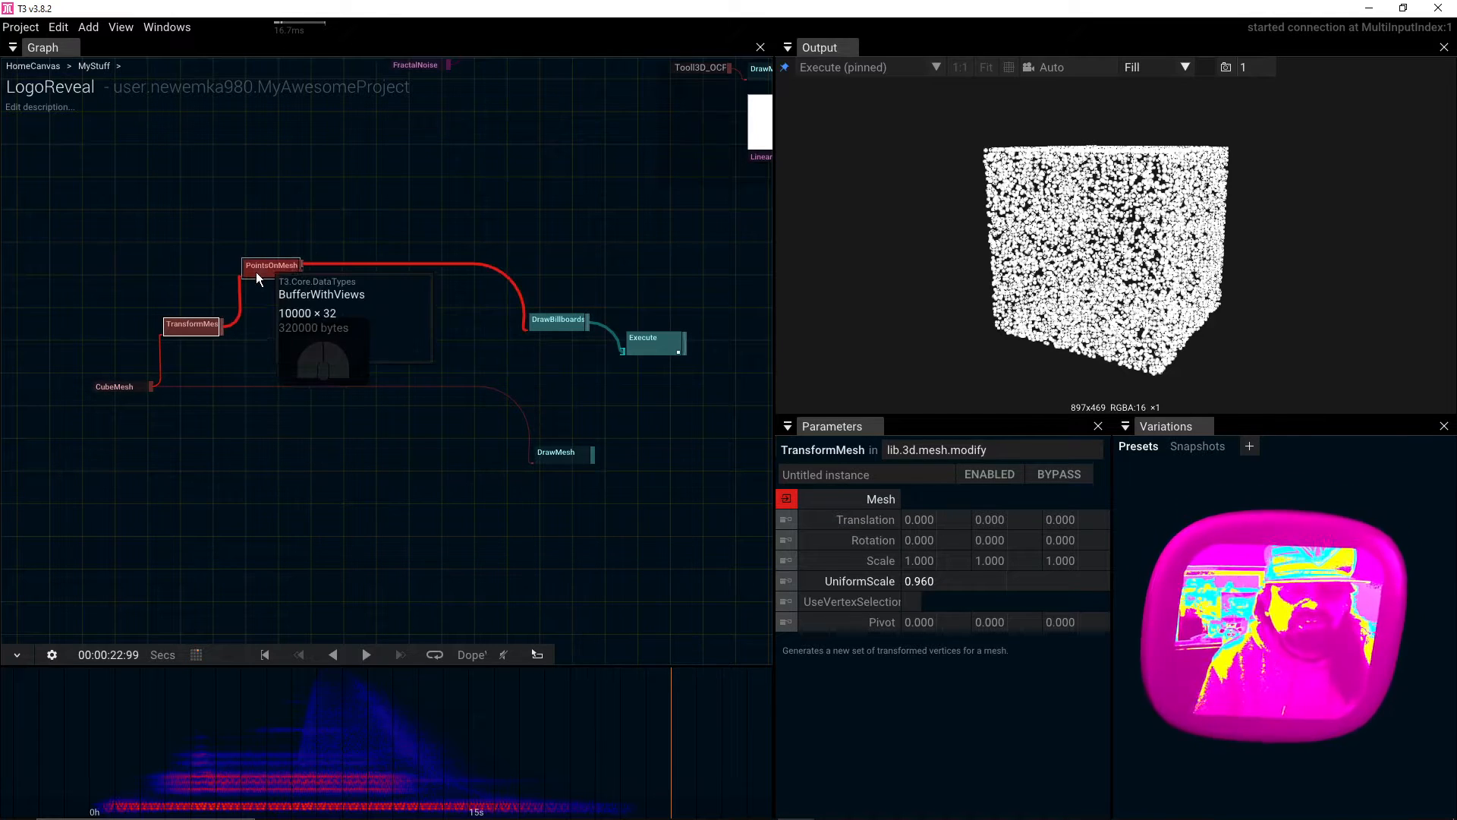
# Step: Insert an AddNoise node after PointsOnMesh in the chain that feeds DrawBillboards
pyautogui.click(262, 266)
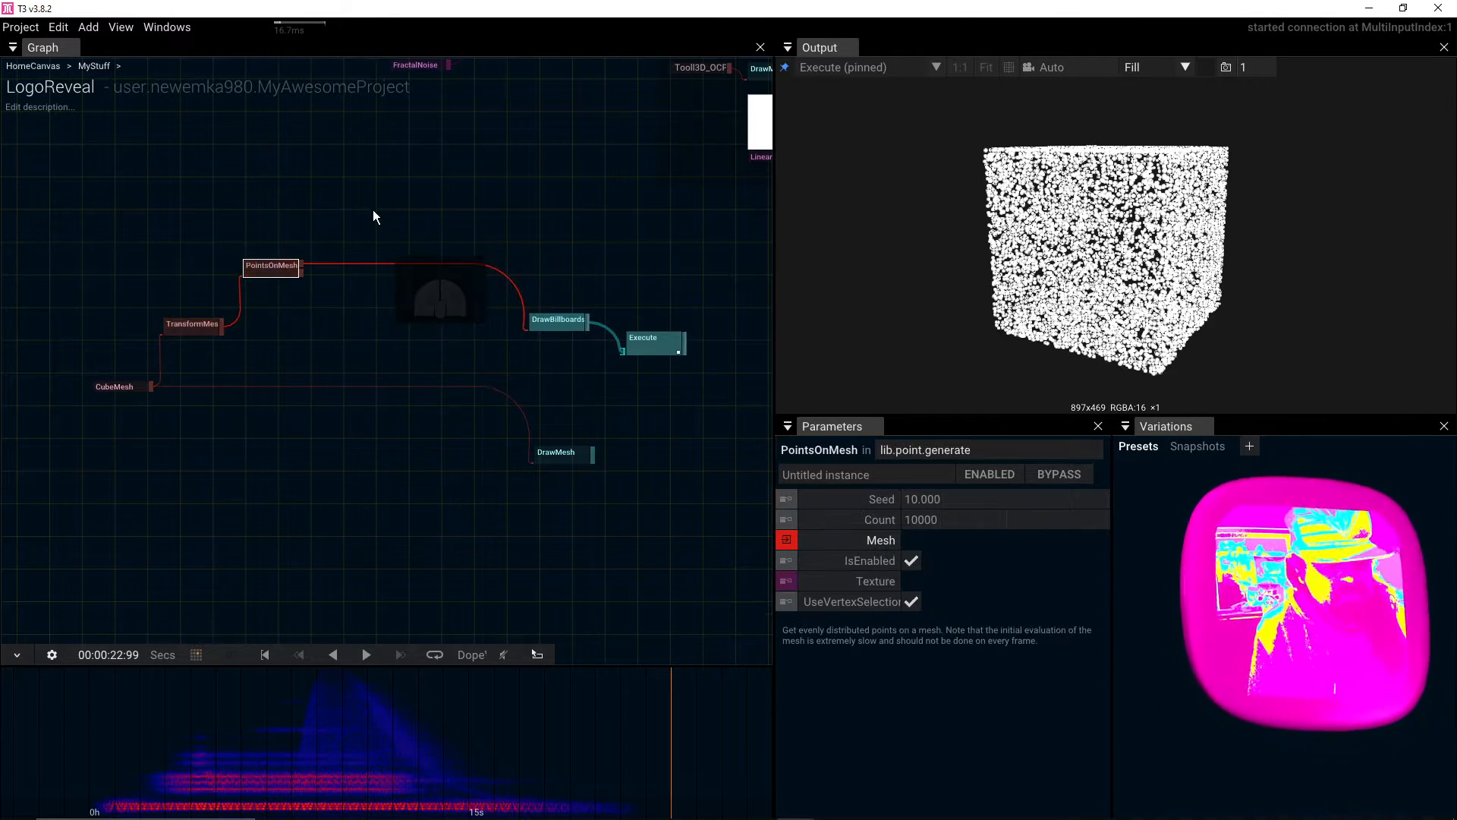
pyautogui.press('Tab')
pyautogui.write('add')
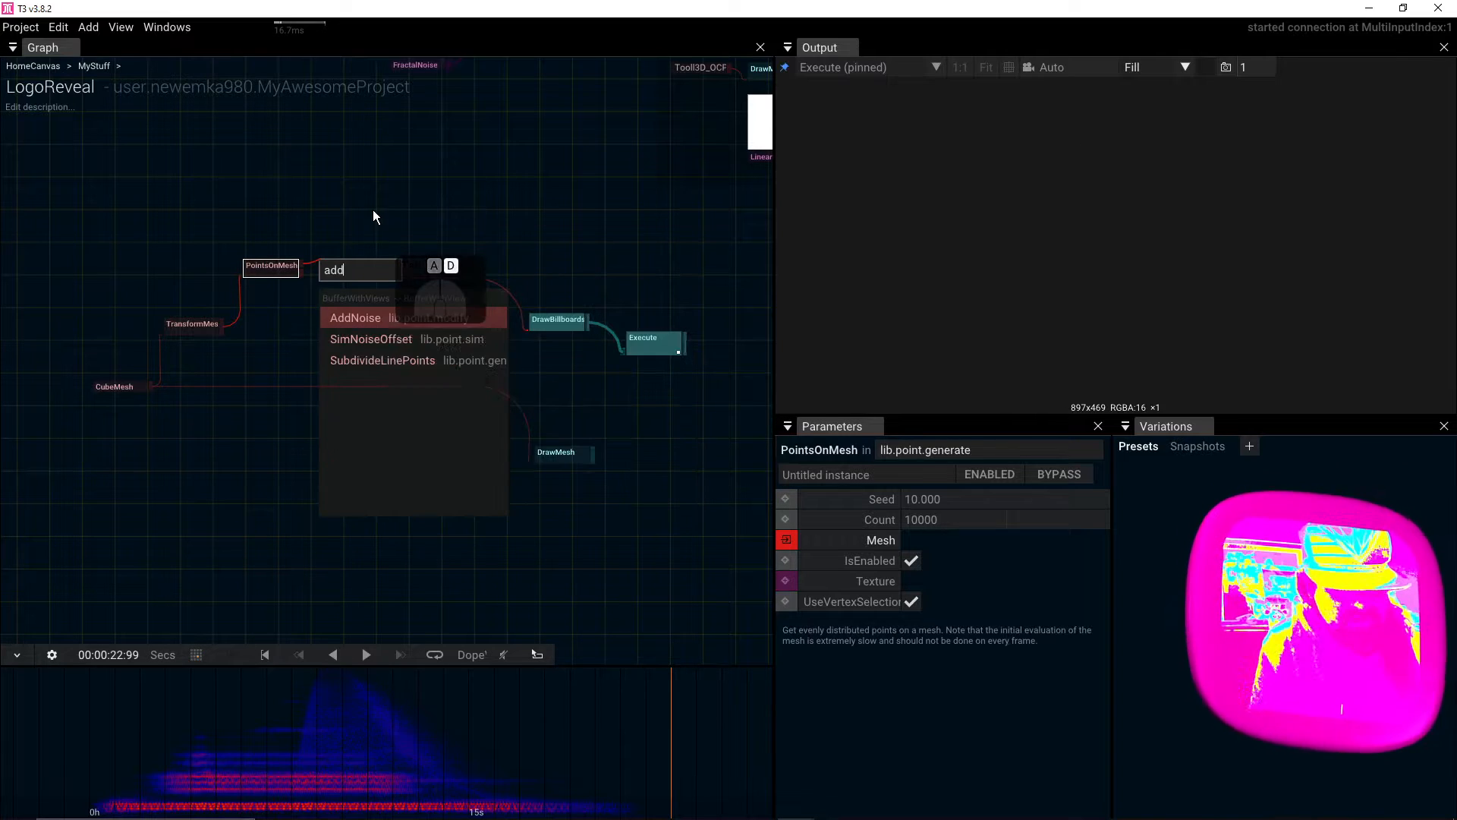
pyautogui.click(370, 313)
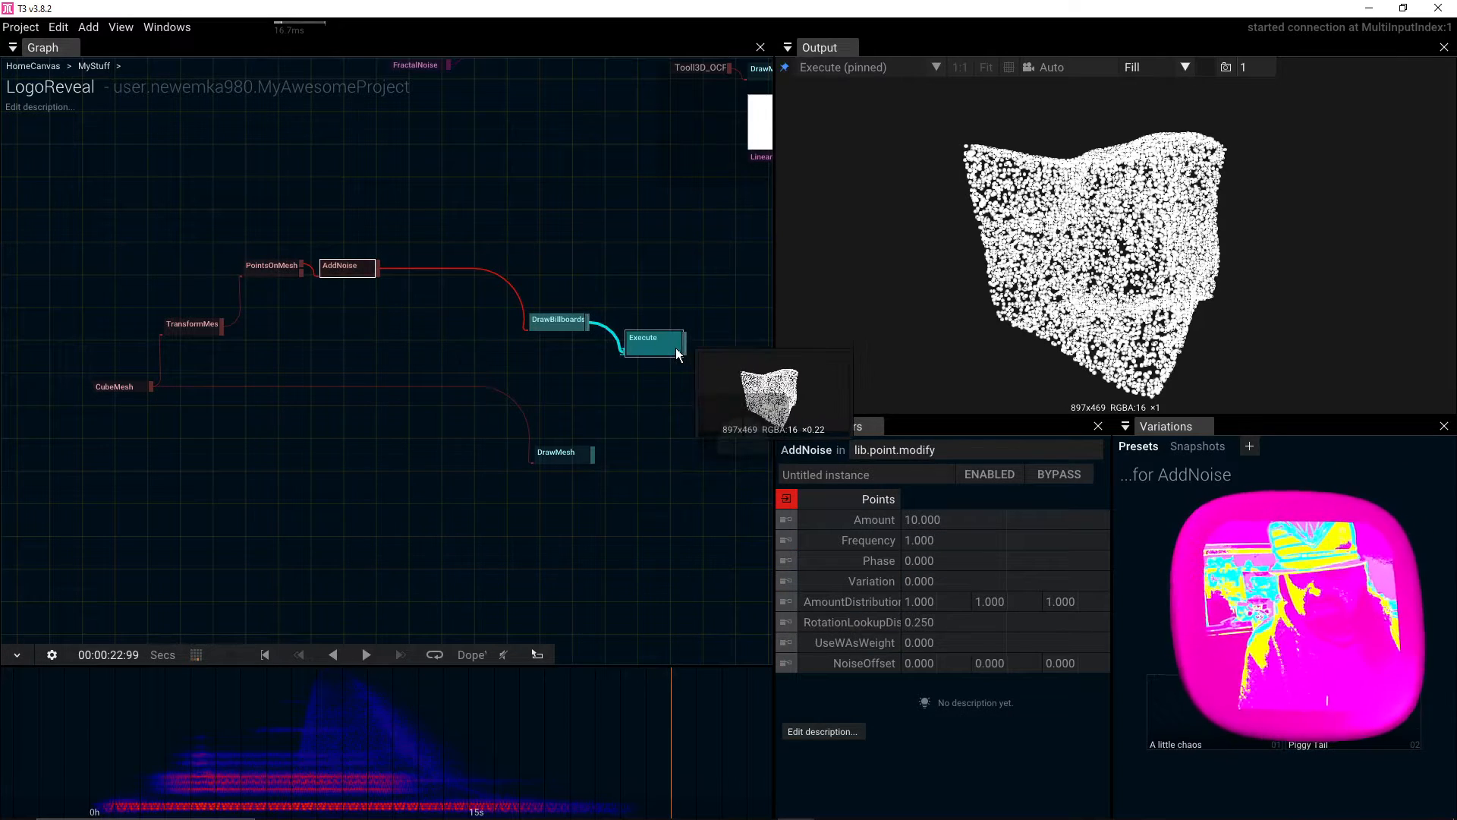
# Step: Set the AddNoise node's Amount to 100 and its Frequency to 0.920
pyautogui.click(960, 521)
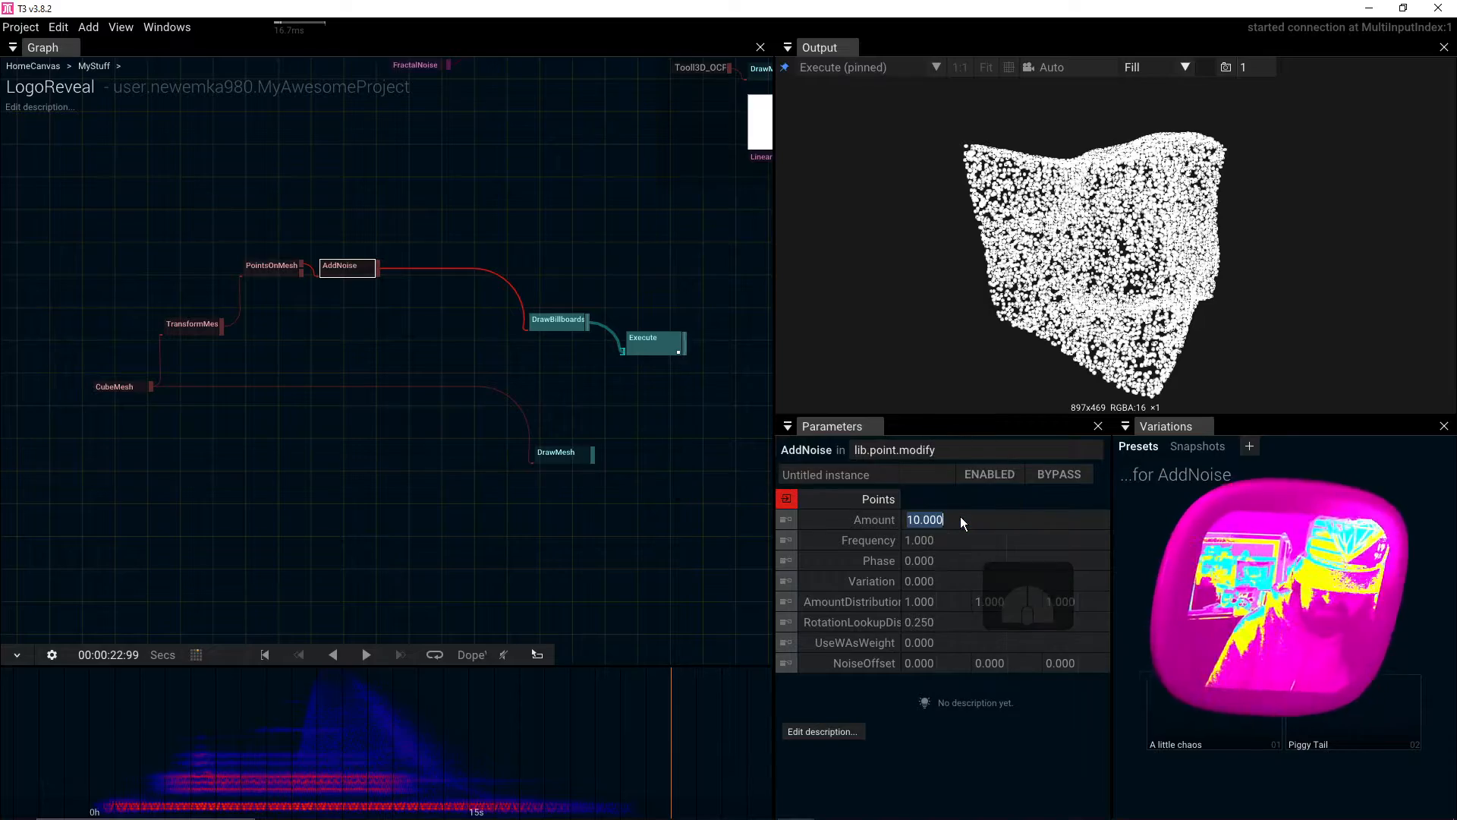
pyautogui.write('100')
pyautogui.press('Return')
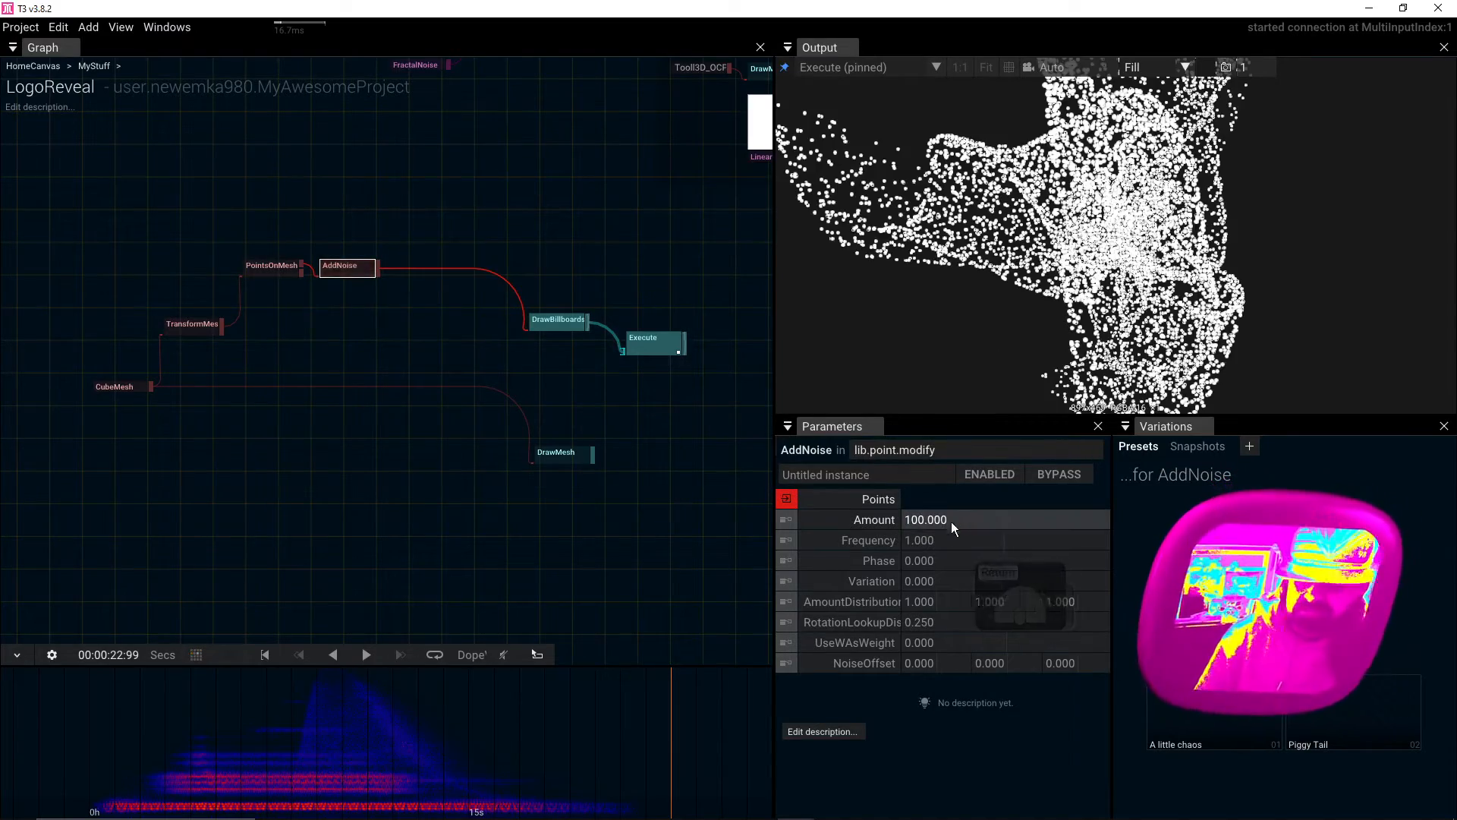
pyautogui.moveTo(955, 540)
pyautogui.mouseDown()
pyautogui.moveTo(1073, 539)
pyautogui.moveTo(885, 544)
pyautogui.moveTo(982, 552)
pyautogui.moveTo(977, 585)
pyautogui.moveTo(905, 592)
pyautogui.moveTo(949, 544)
pyautogui.mouseUp()
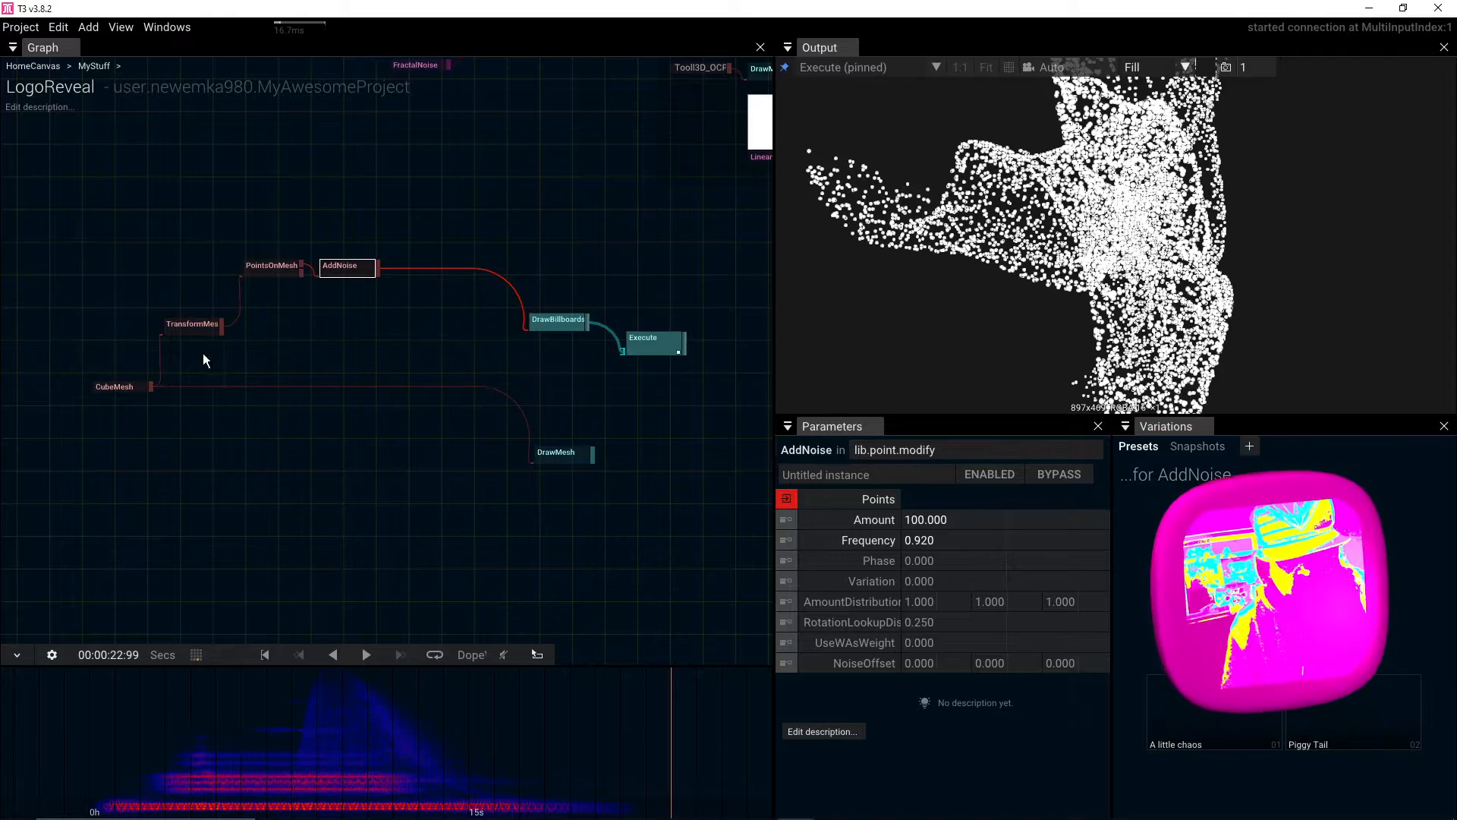
pyautogui.click(191, 327)
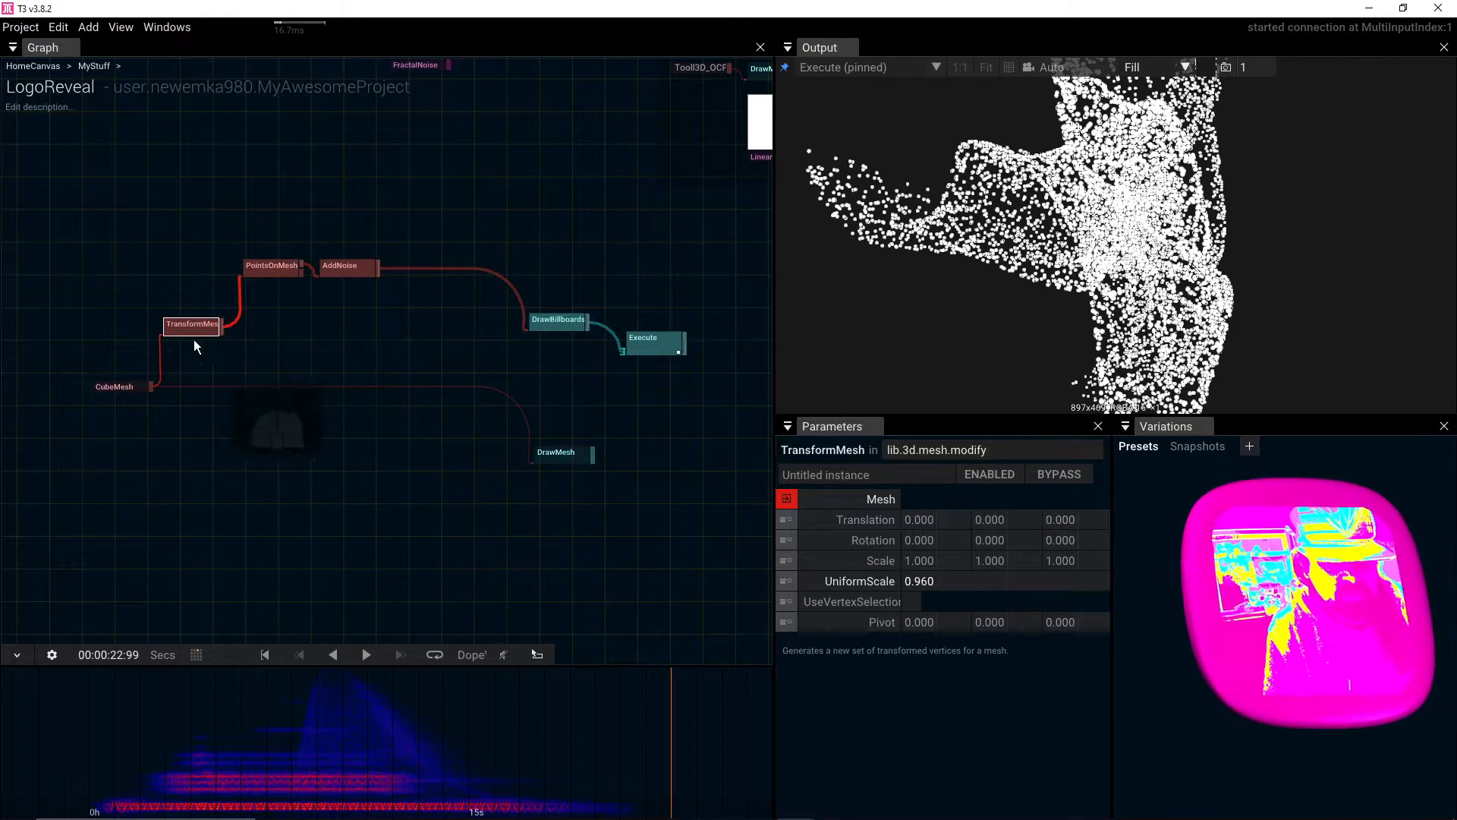
pyautogui.scroll(3, 194, 335)
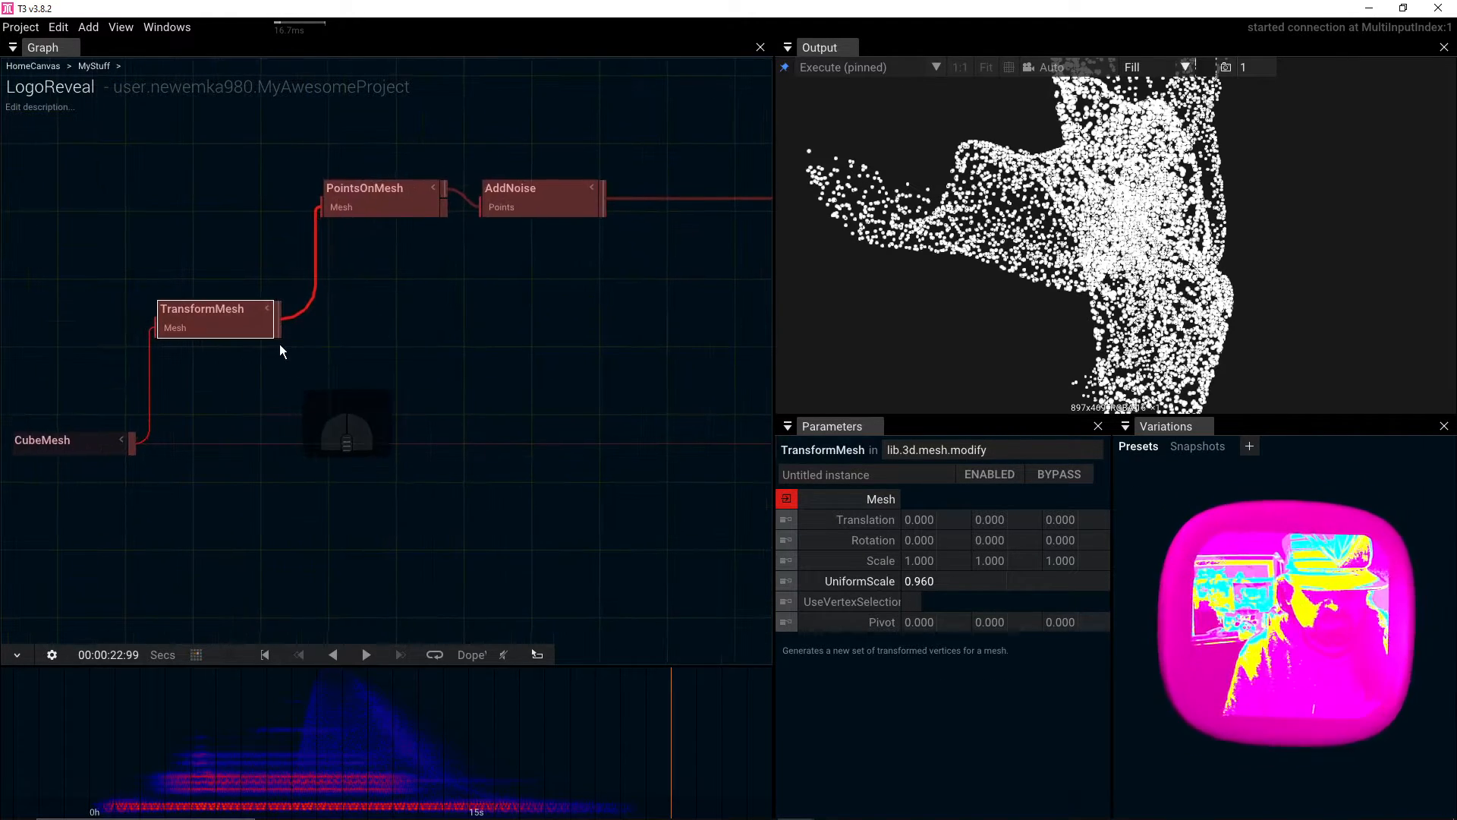
pyautogui.moveTo(431, 393); pyautogui.dragTo(258, 379)
pyautogui.moveTo(107, 320); pyautogui.dragTo(416, 335)
pyautogui.write('blen')
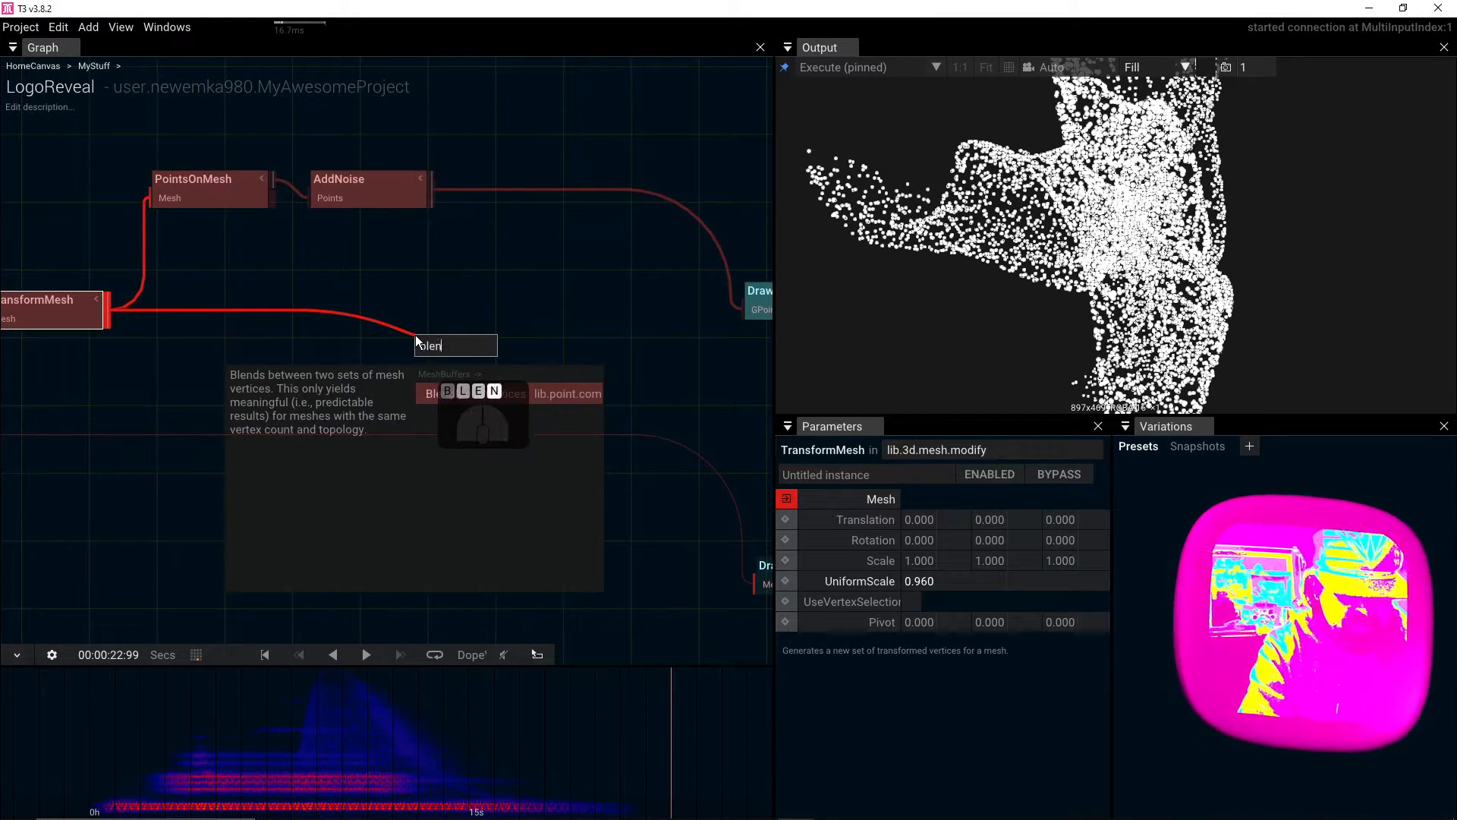
pyautogui.write('d')
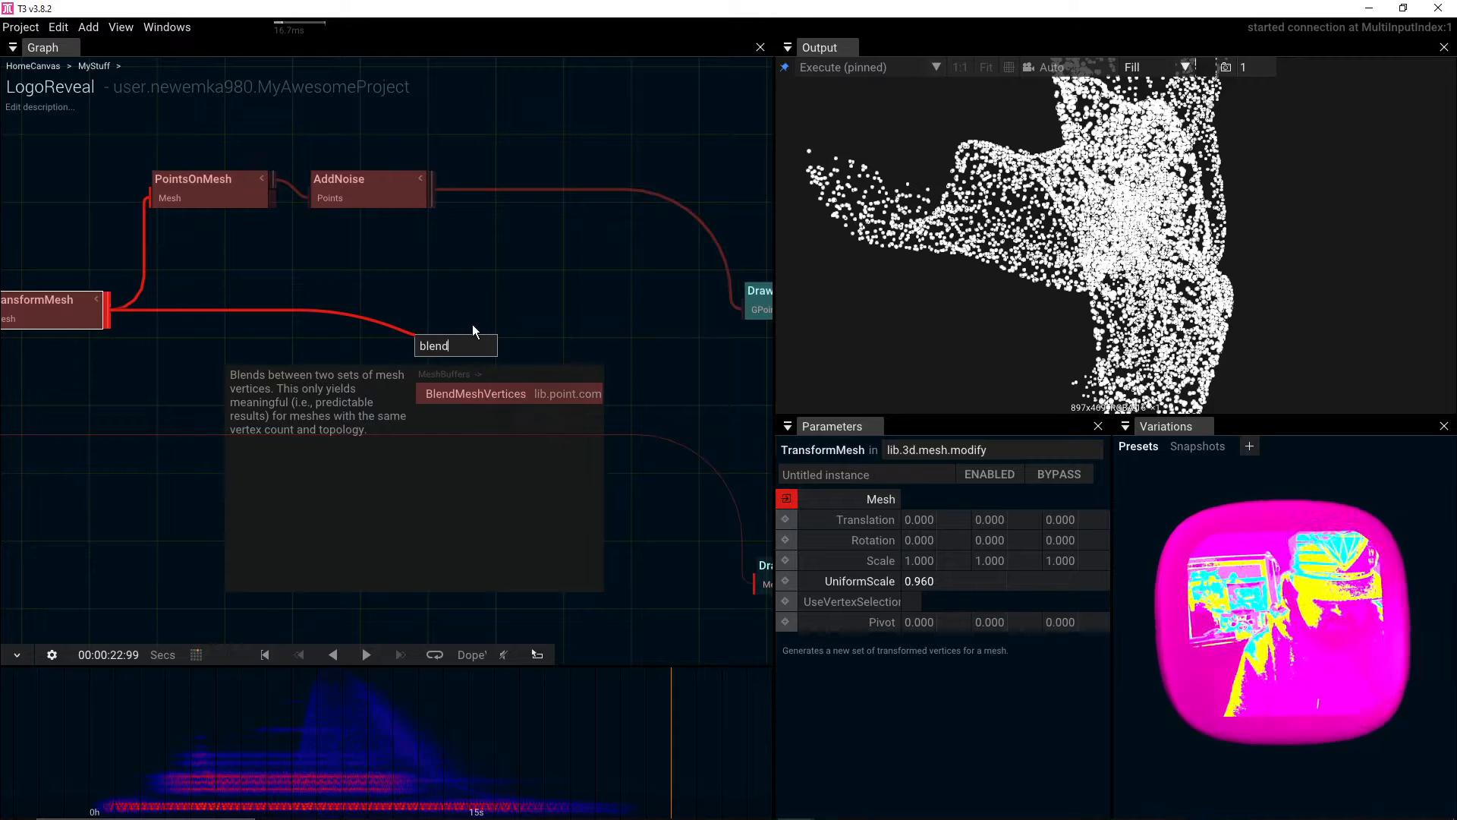
pyautogui.press('BackSpace')
pyautogui.press('BackSpace')
pyautogui.press('BackSpace')
pyautogui.press('BackSpace')
pyautogui.press('BackSpace')
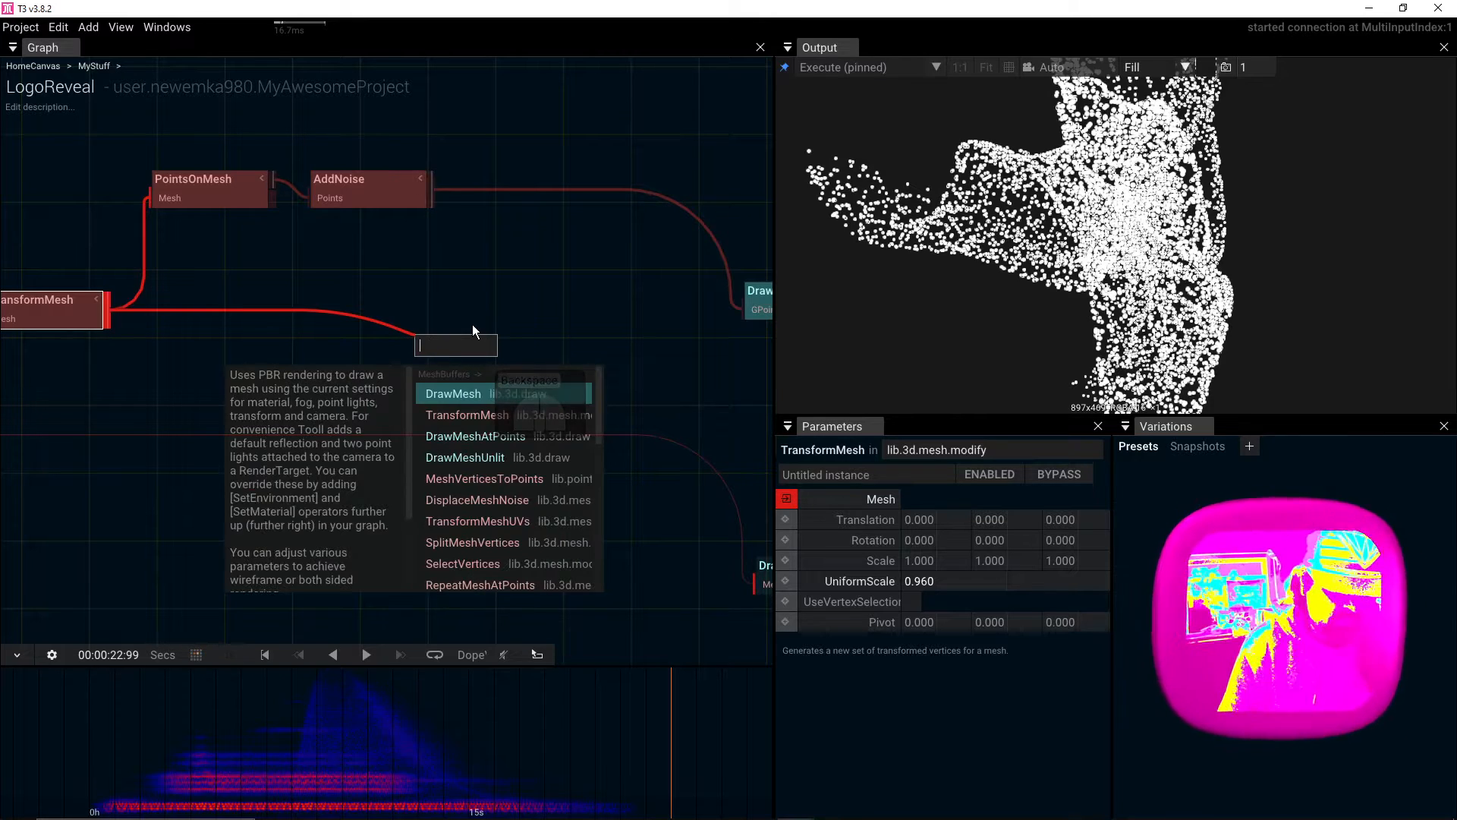
pyautogui.press('Escape')
# Step: Add a BlendPoints node below AddNoise and connect AddNoise's output to its PointsA_ input
pyautogui.press('Tab')
pyautogui.write('ble')
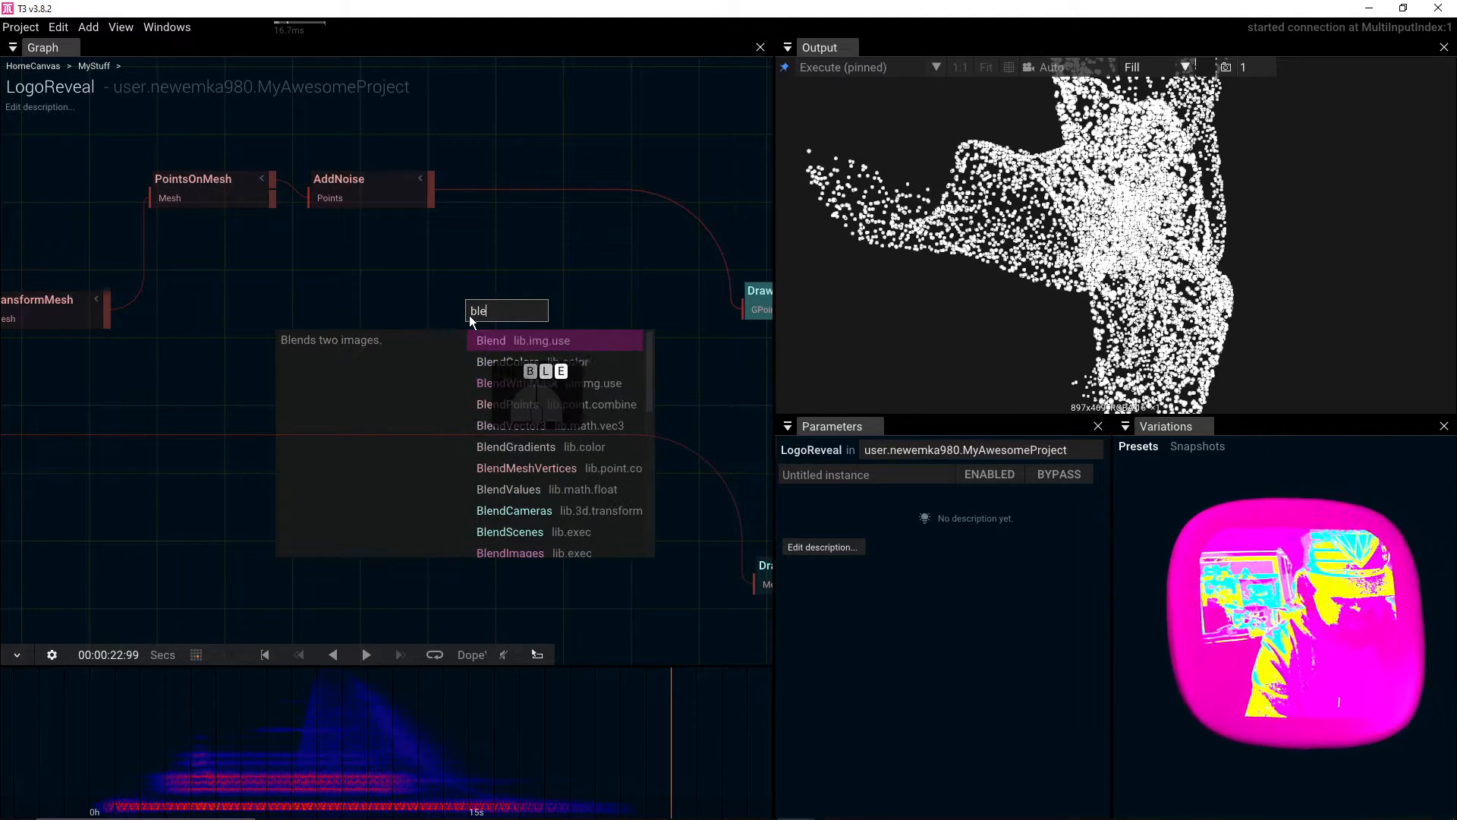
pyautogui.write('nd')
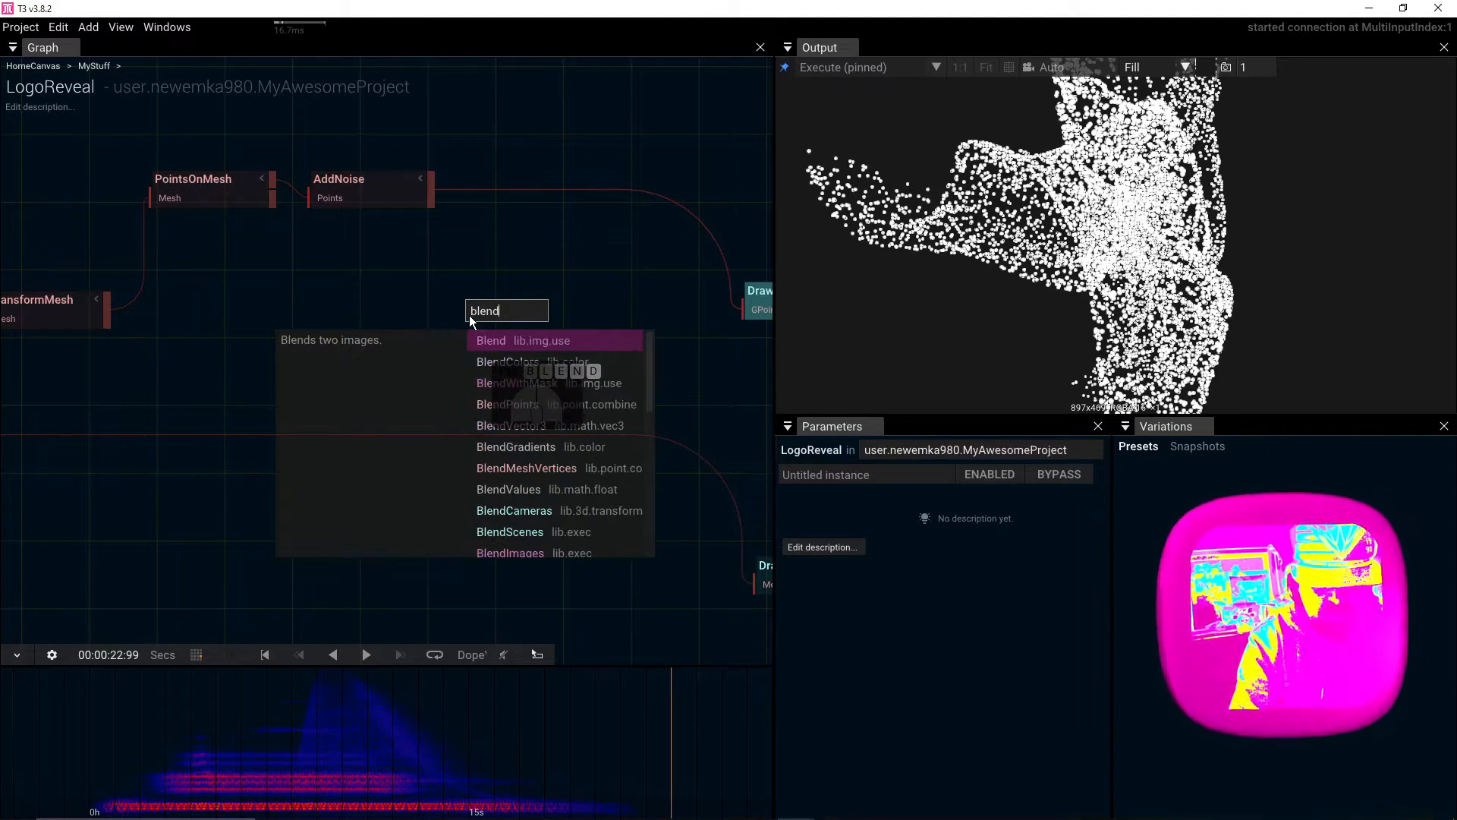
pyautogui.click(518, 403)
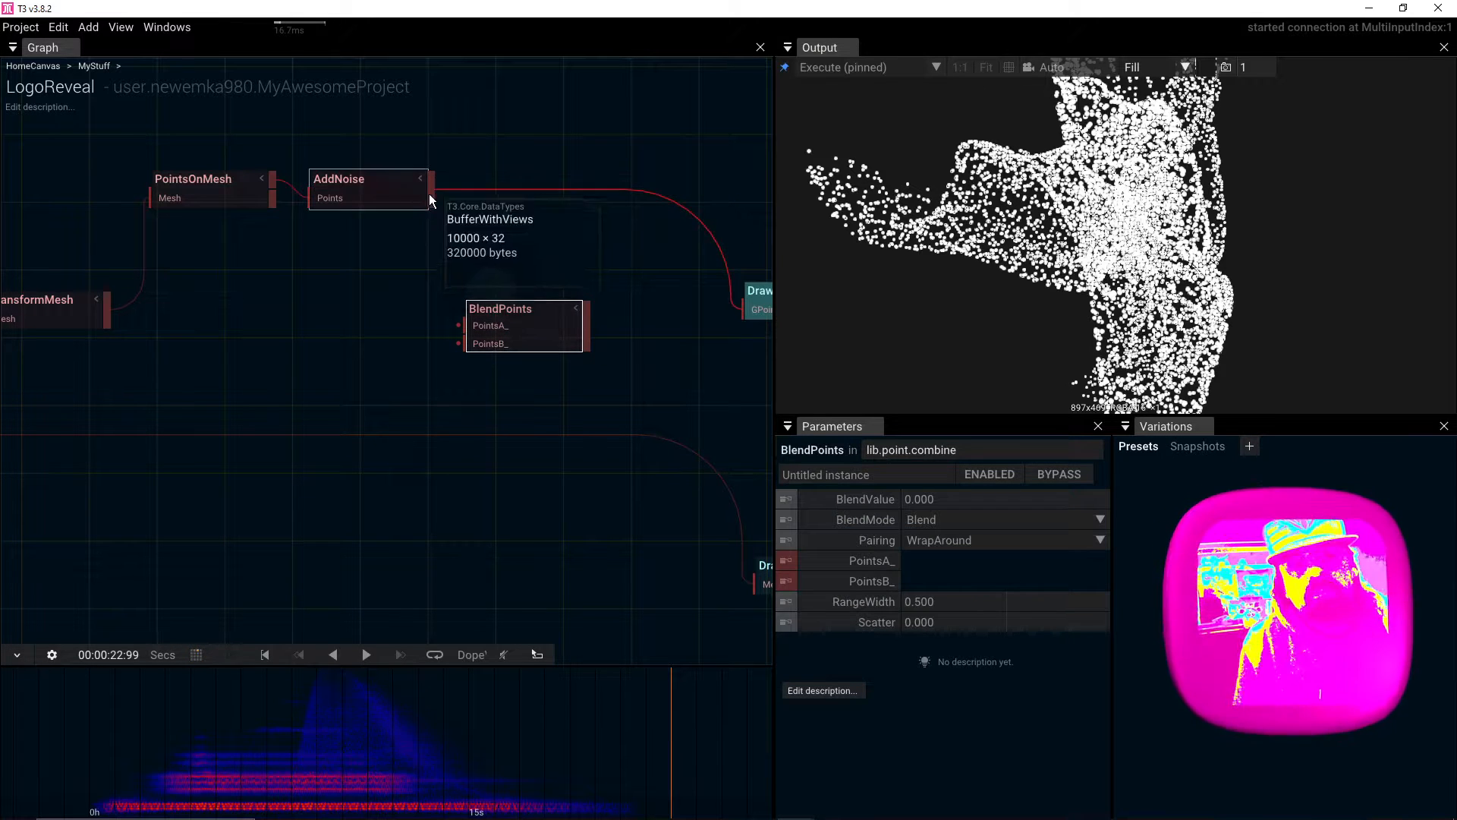
pyautogui.moveTo(434, 199); pyautogui.dragTo(459, 326)
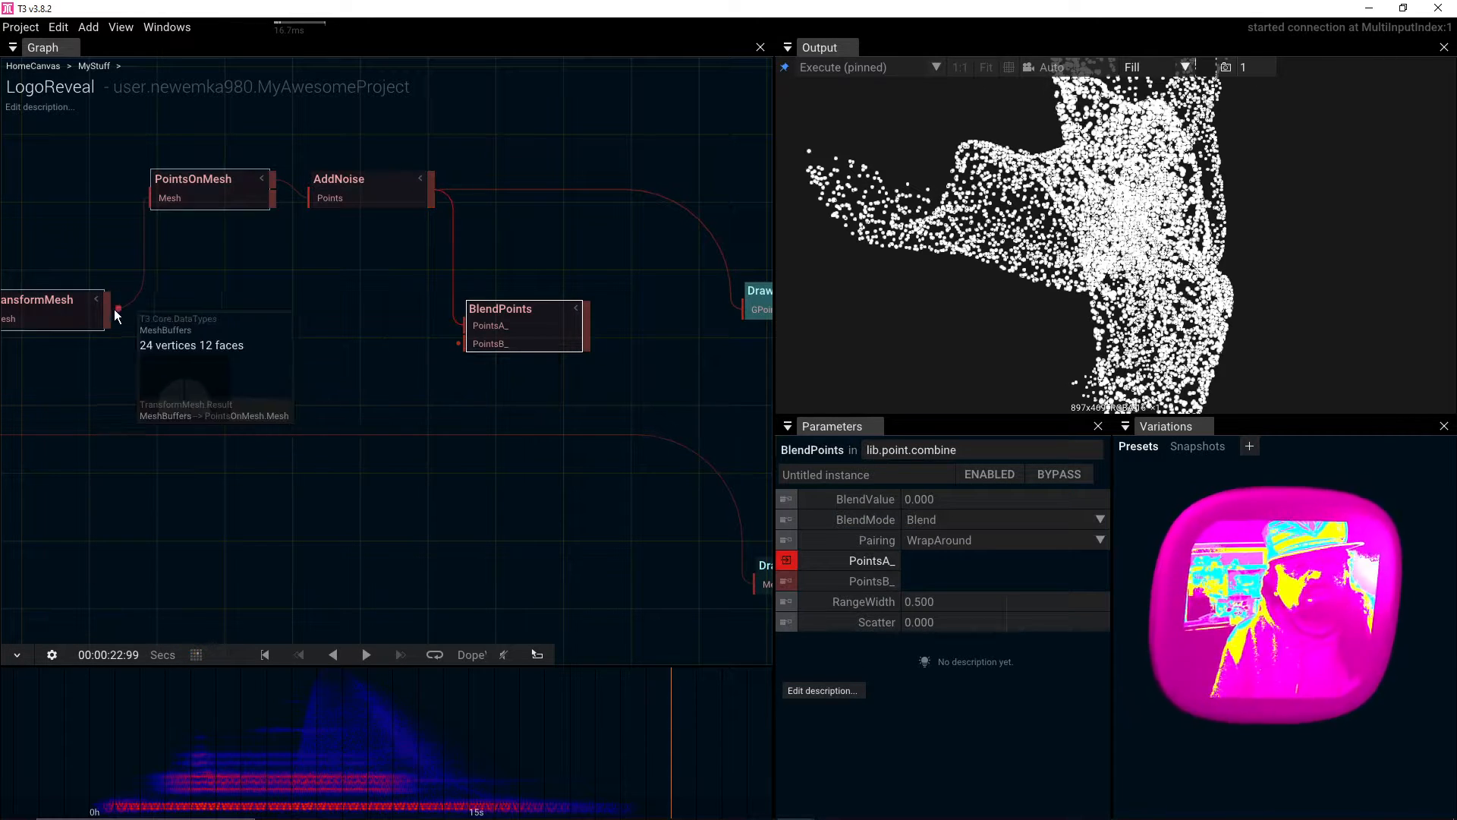
# Step: Connect the points output of PointsOnMesh to BlendPoints' PointsB_ input and feed BlendPoints into DrawBillboards
pyautogui.moveTo(103, 312); pyautogui.dragTo(425, 349)
pyautogui.click(261, 269)
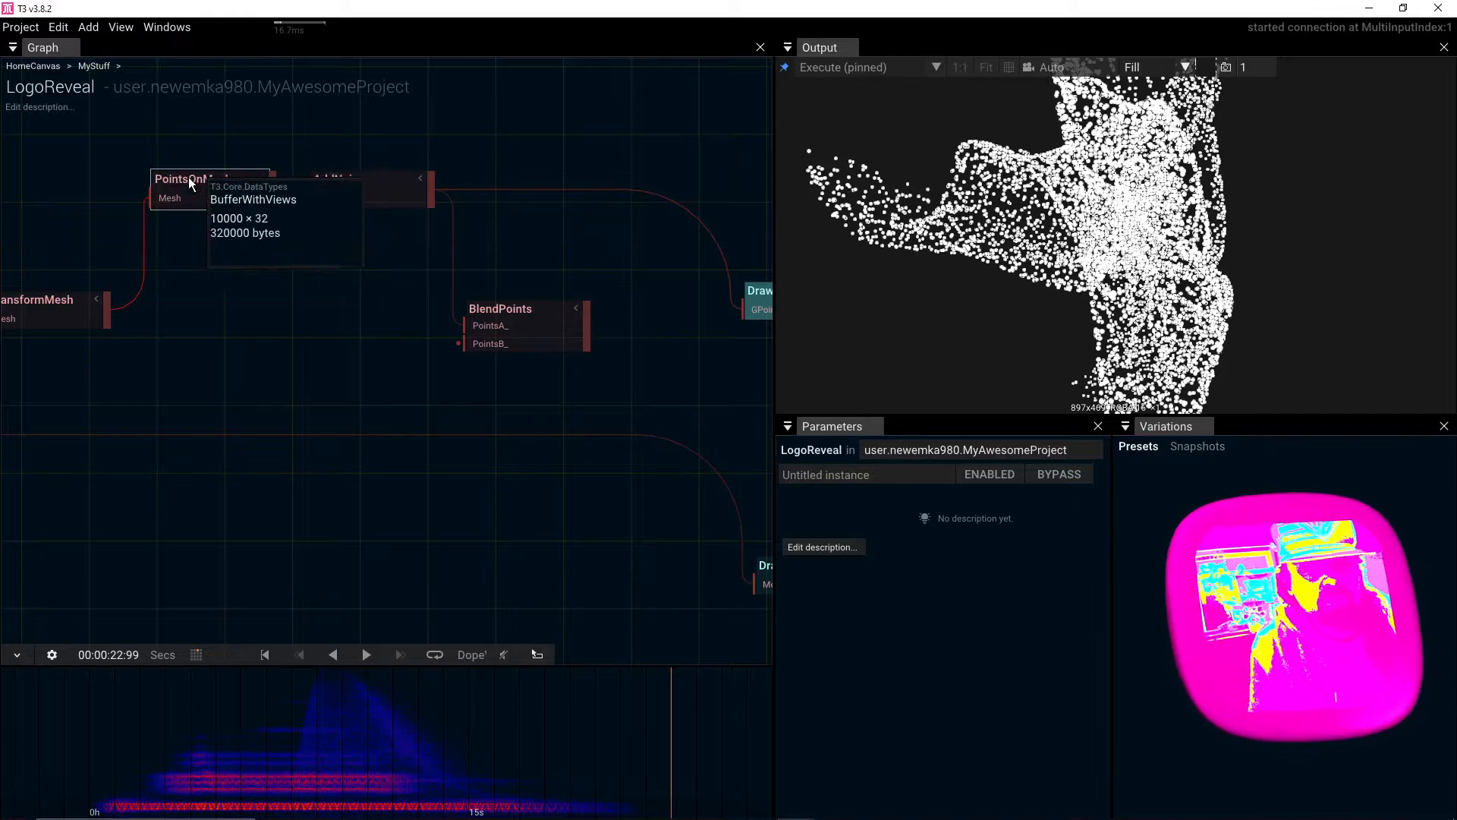
pyautogui.moveTo(189, 182); pyautogui.dragTo(186, 239)
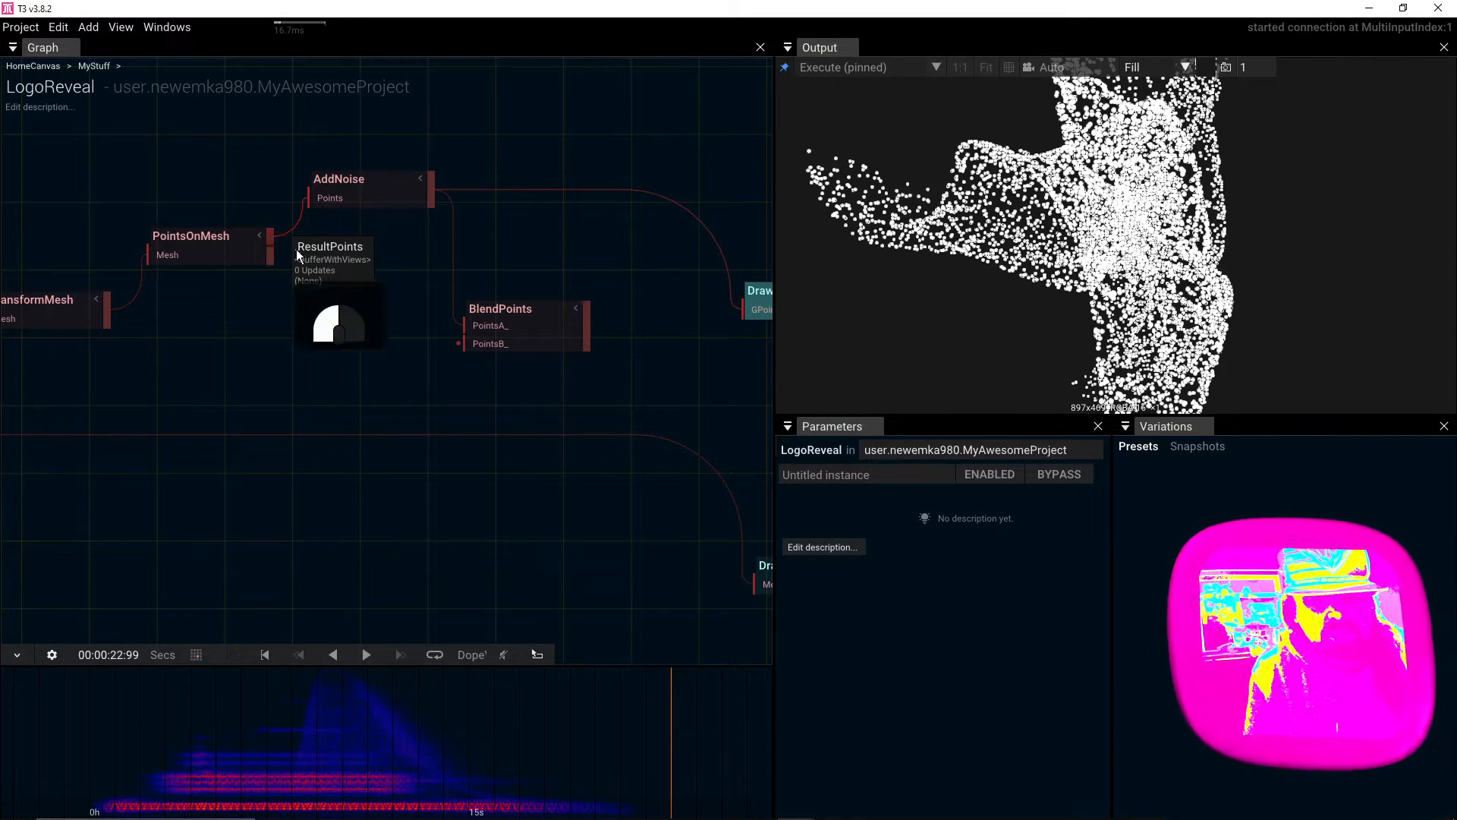
pyautogui.moveTo(566, 417); pyautogui.dragTo(416, 427)
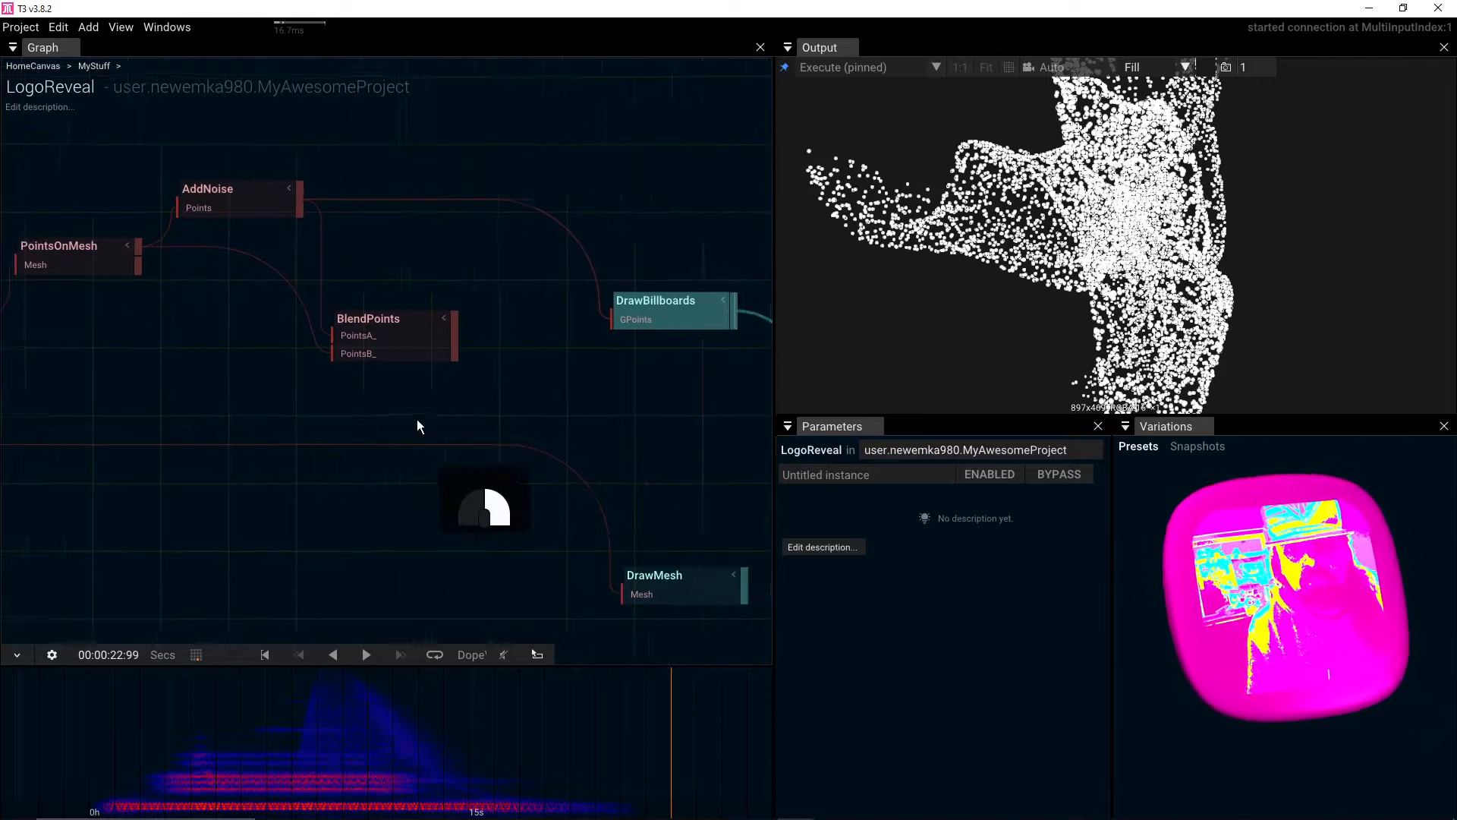
pyautogui.moveTo(421, 340); pyautogui.dragTo(581, 322)
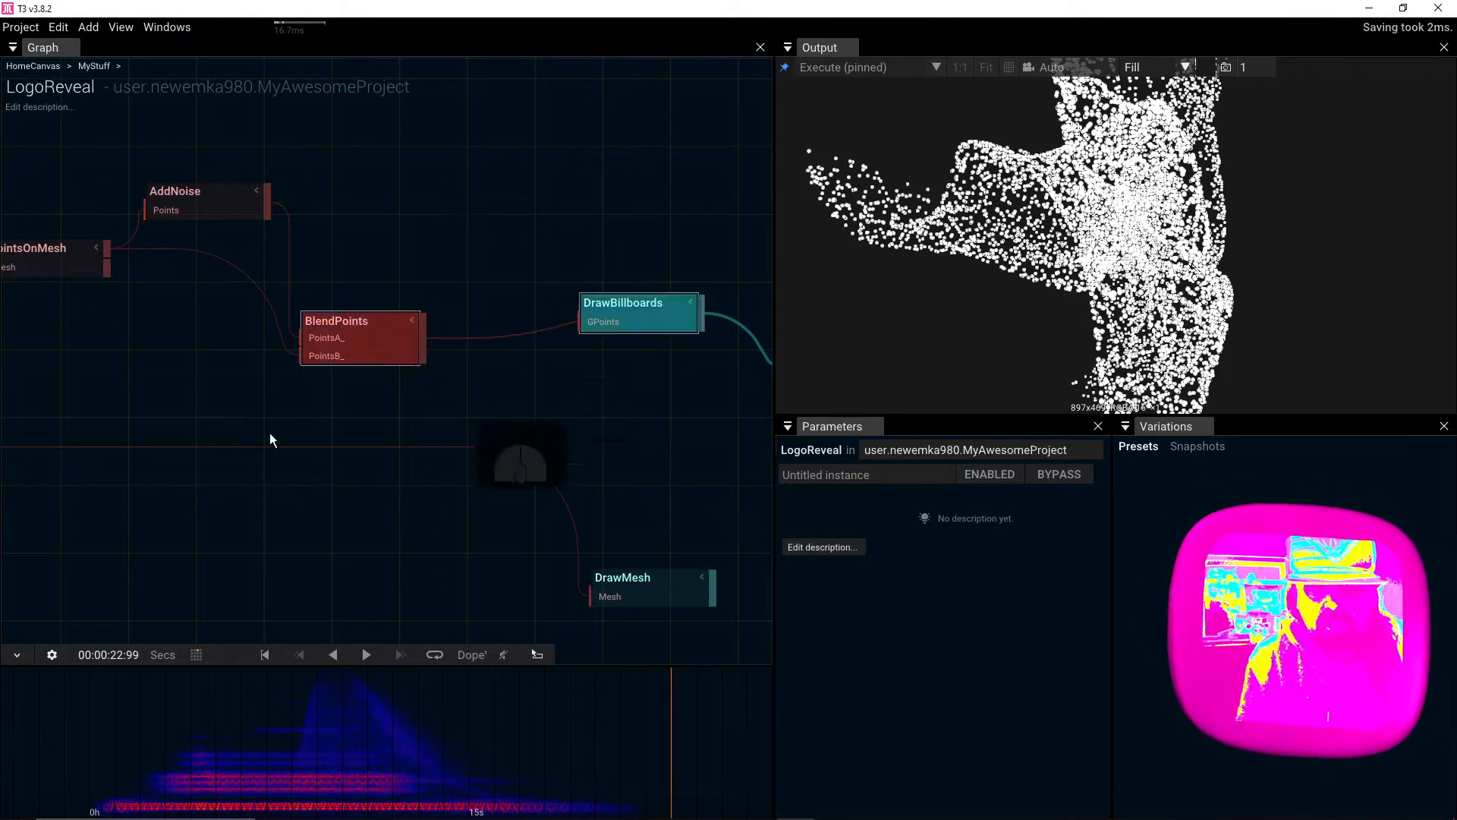
# Step: Preview the blend by varying BlendPoints' BlendValue up to 0.810 and reset it to its default
pyautogui.click(341, 349)
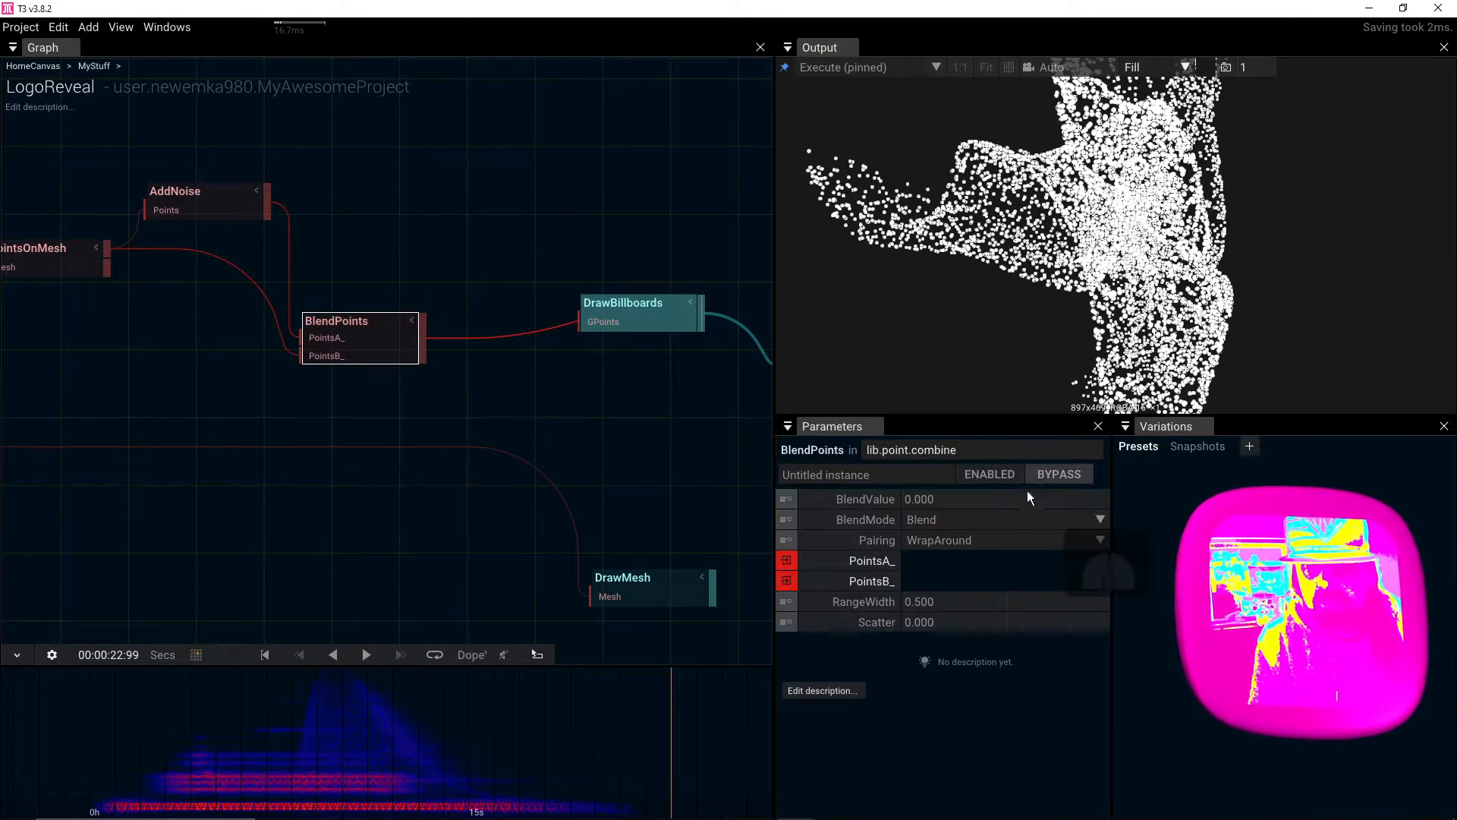
pyautogui.moveTo(918, 507); pyautogui.dragTo(1037, 494)
pyautogui.moveTo(1061, 497); pyautogui.dragTo(1129, 498)
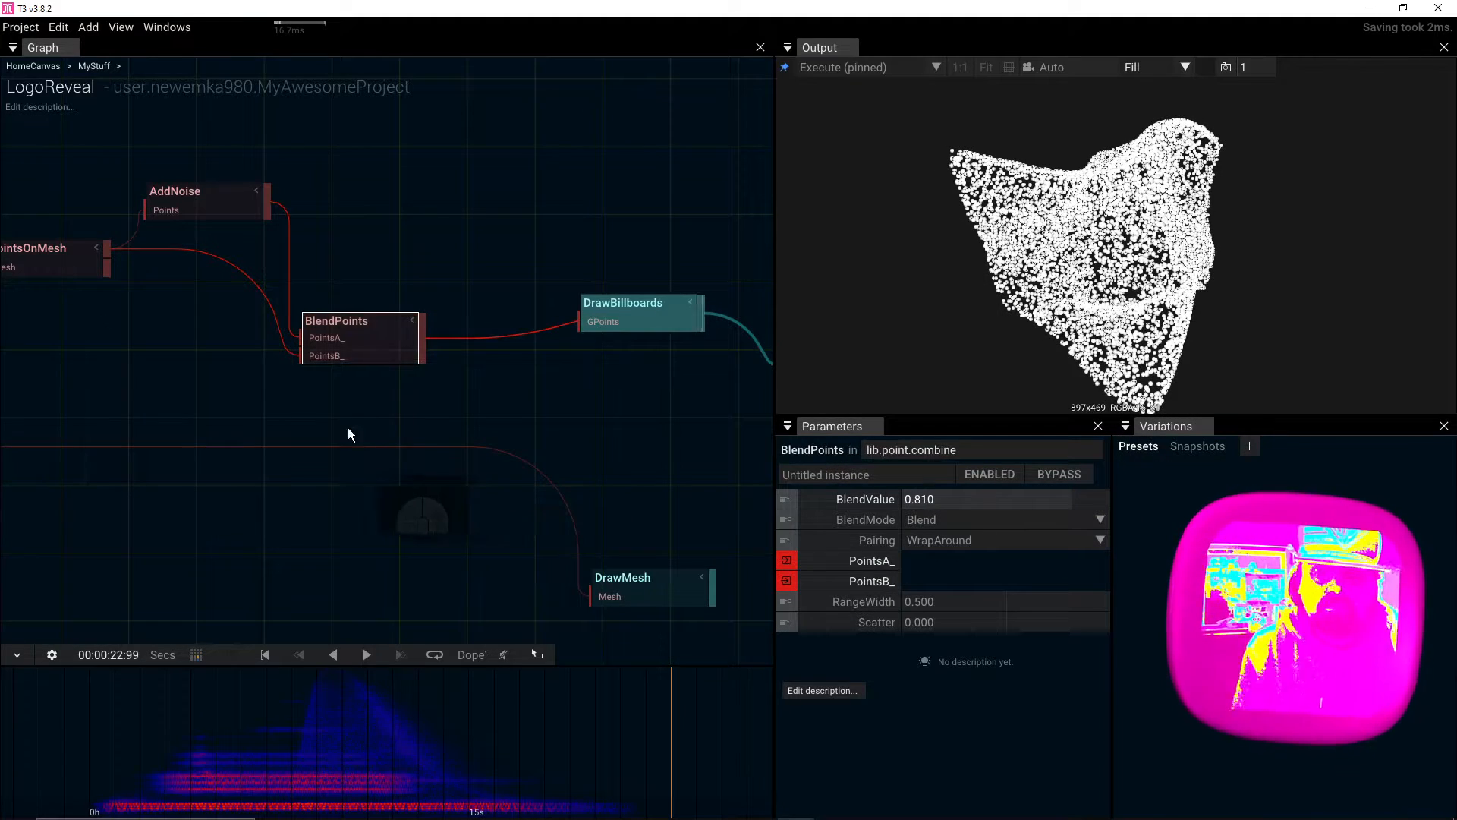
pyautogui.click(808, 498)
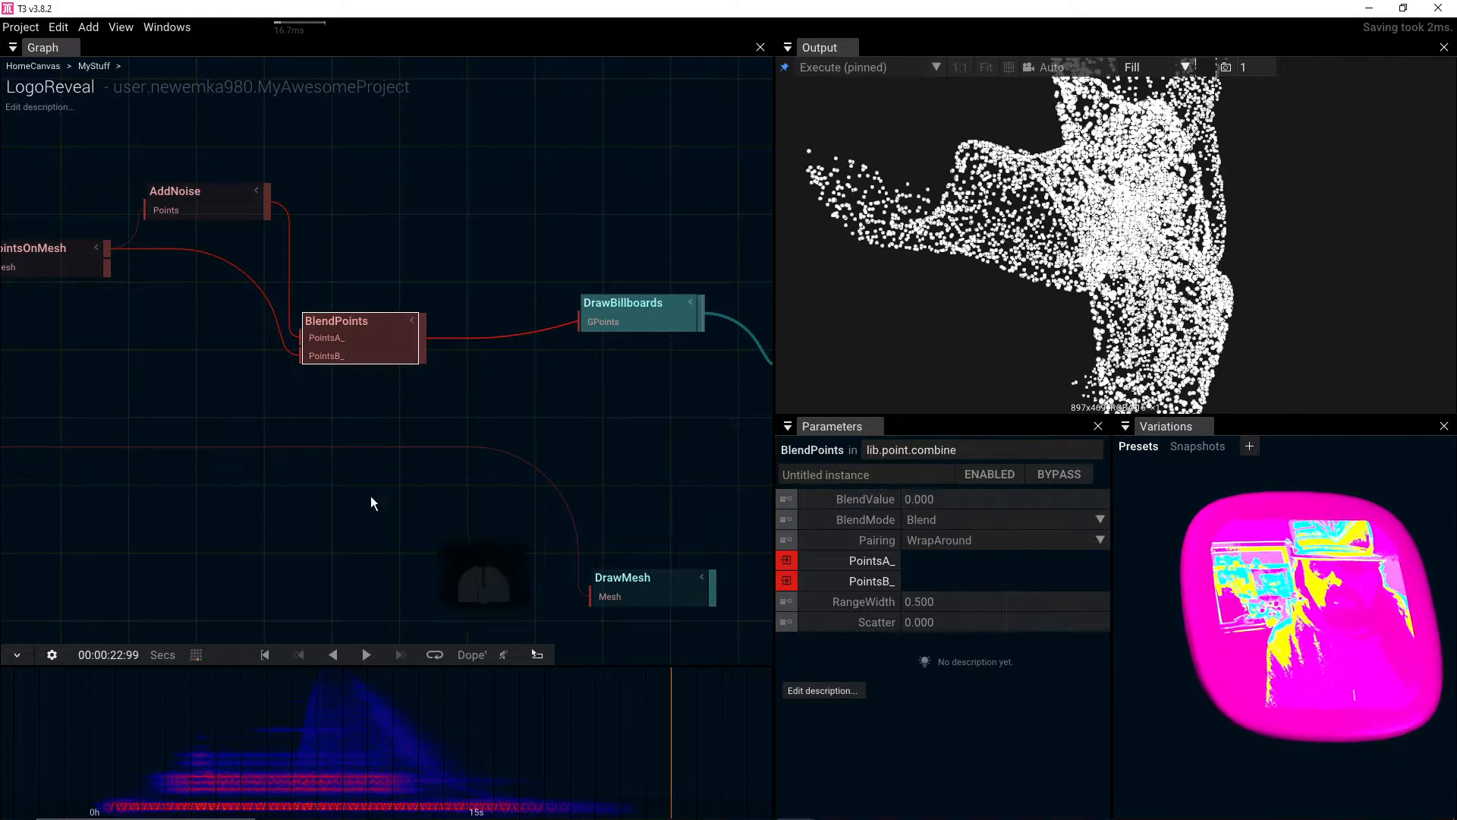
# Step: Move BlendPoints closer to DrawBillboards and AddNoise above PointsOnMesh to make room between them
pyautogui.moveTo(374, 258); pyautogui.dragTo(435, 272)
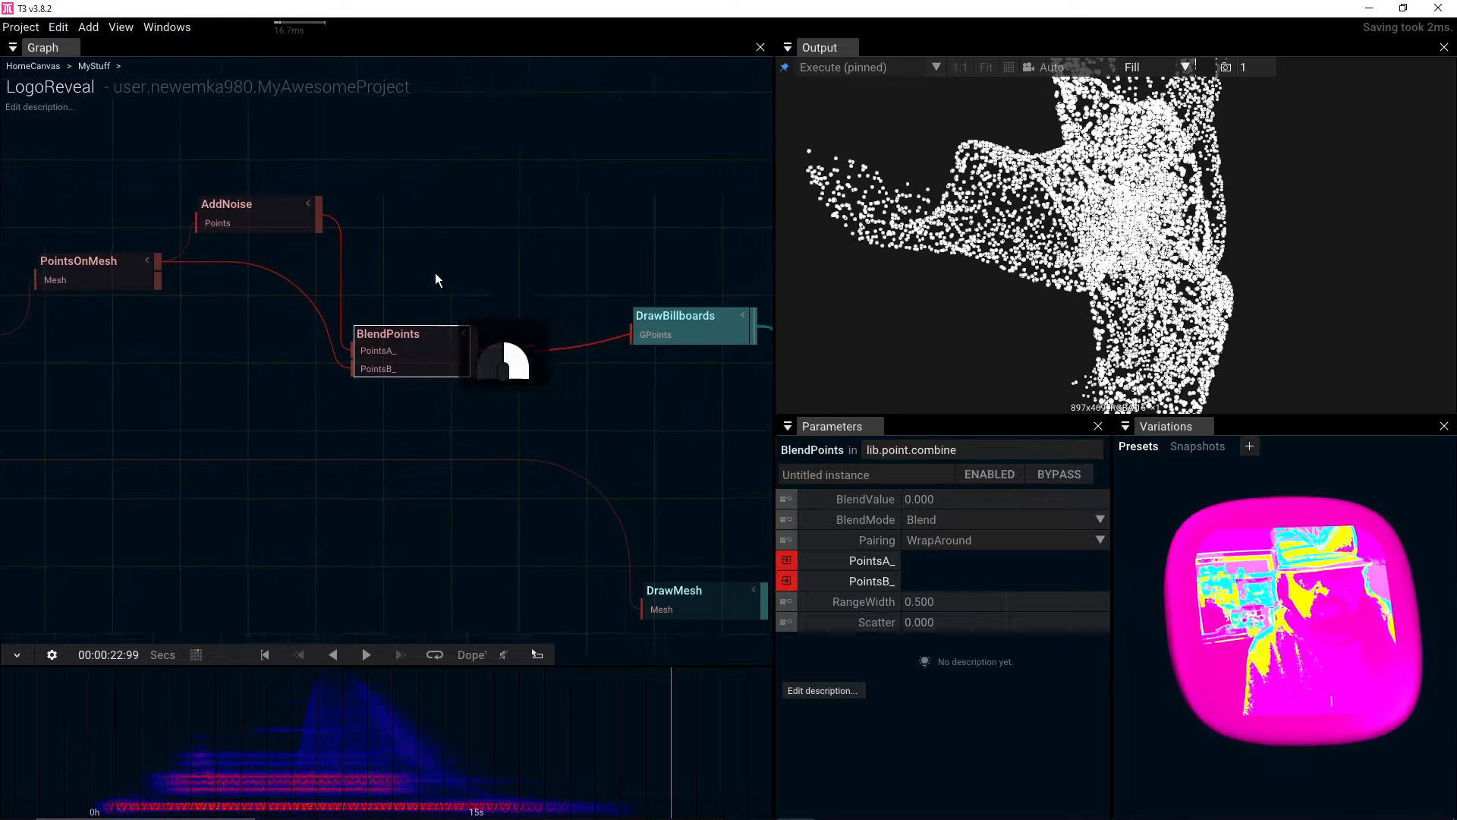
pyautogui.moveTo(463, 351); pyautogui.dragTo(539, 352)
pyautogui.moveTo(251, 221); pyautogui.dragTo(203, 172)
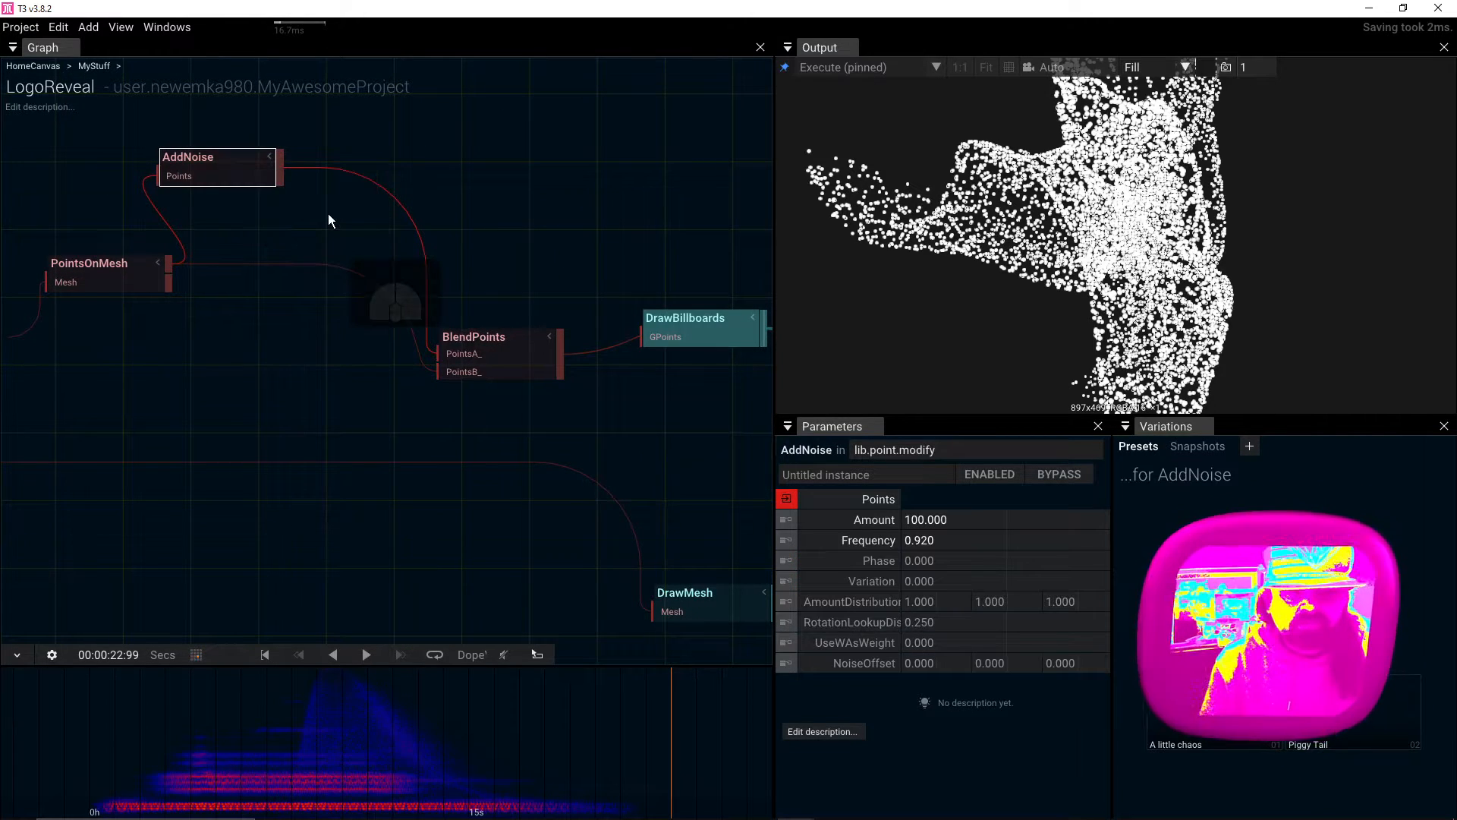
pyautogui.click(414, 143)
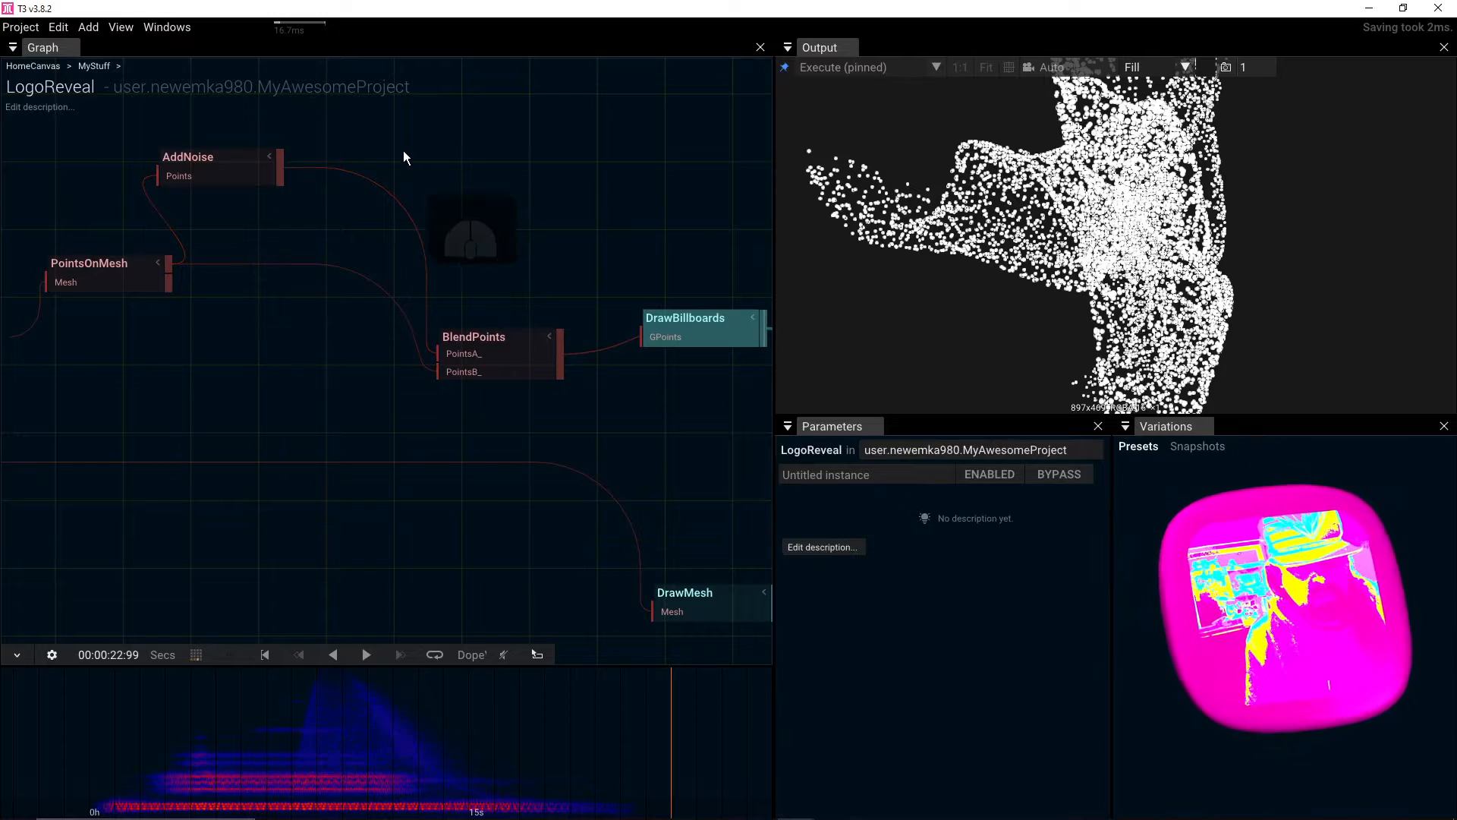
# Step: Insert a TransformPoints node between AddNoise and BlendPoints
pyautogui.moveTo(184, 167); pyautogui.dragTo(357, 149)
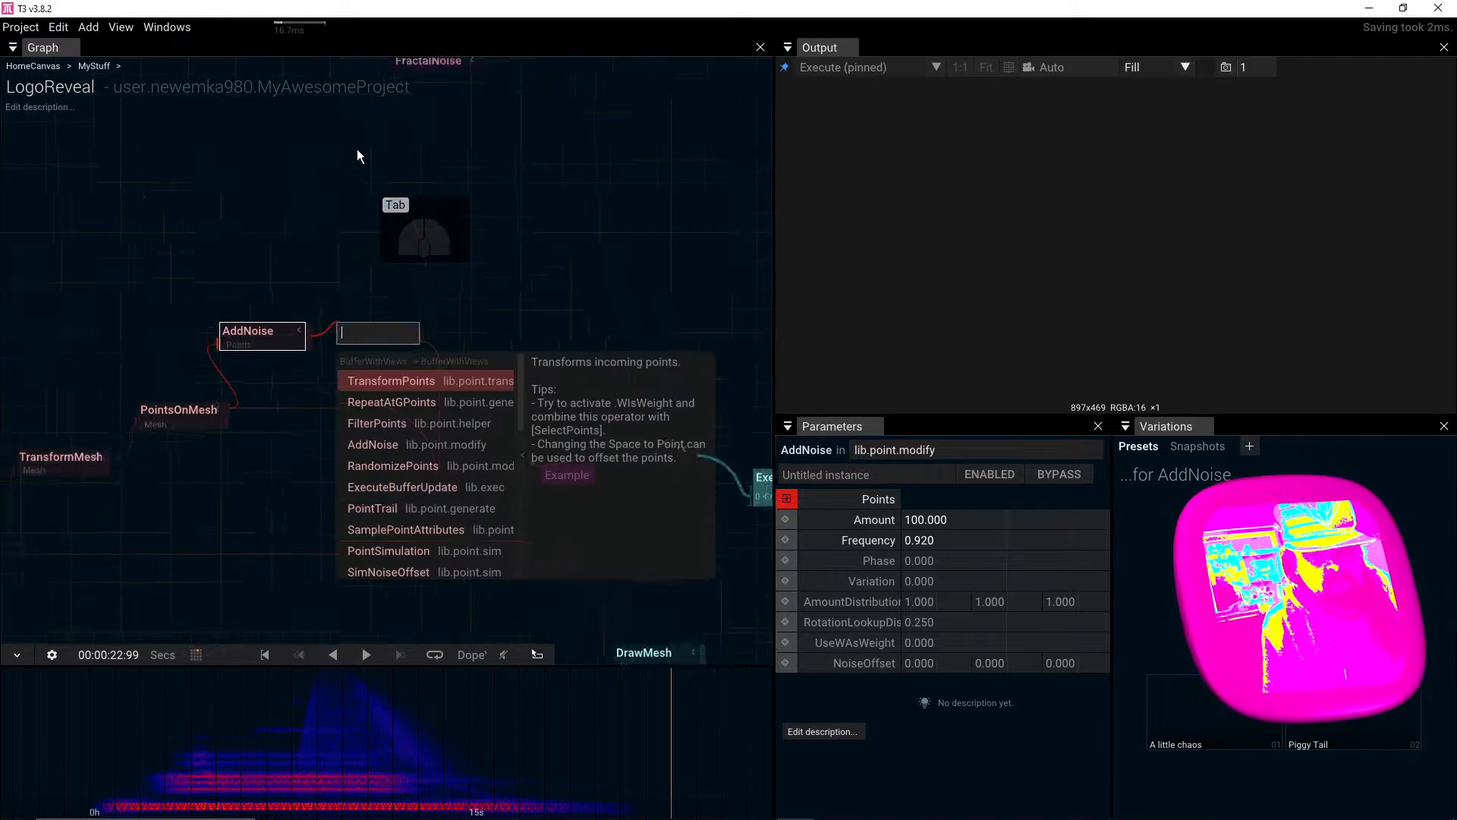
pyautogui.write('tr')
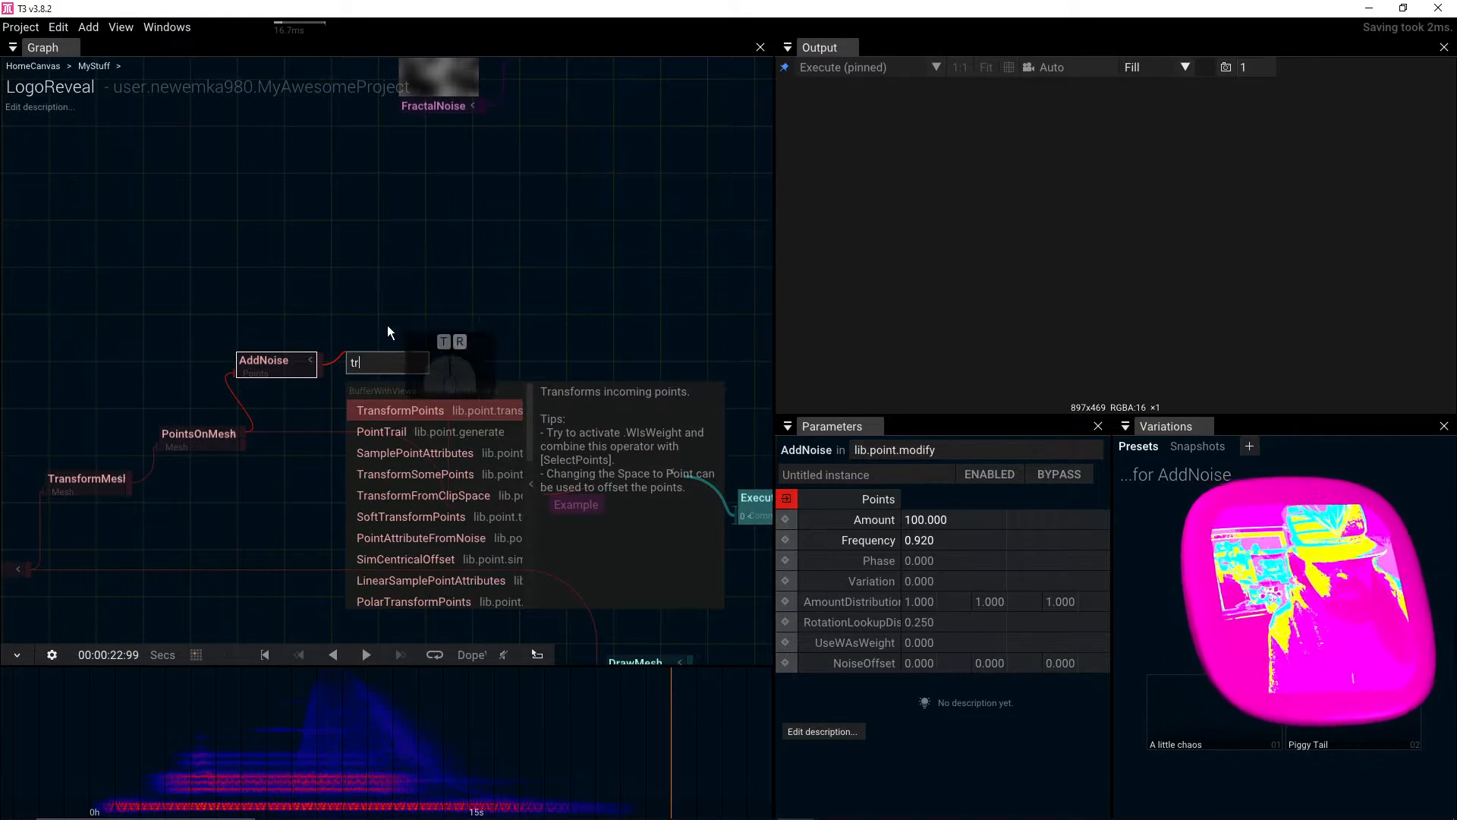
pyautogui.click(395, 410)
# Step: Set the TransformPoints node's X Translation to -1.920 and adjust its Y Translation while checking the points in the output
pyautogui.moveTo(929, 524); pyautogui.dragTo(577, 533)
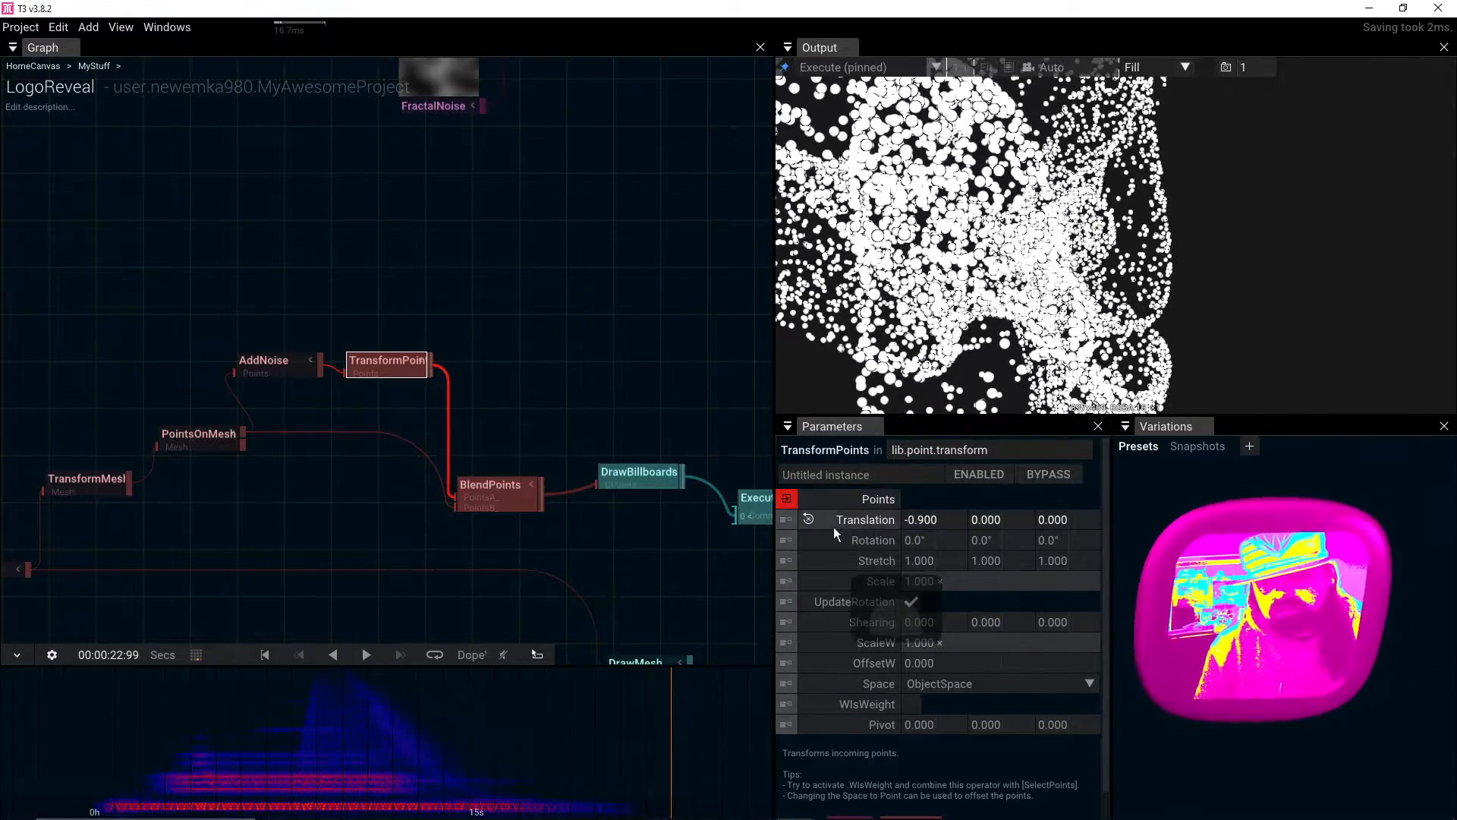
pyautogui.moveTo(995, 526); pyautogui.dragTo(1130, 285)
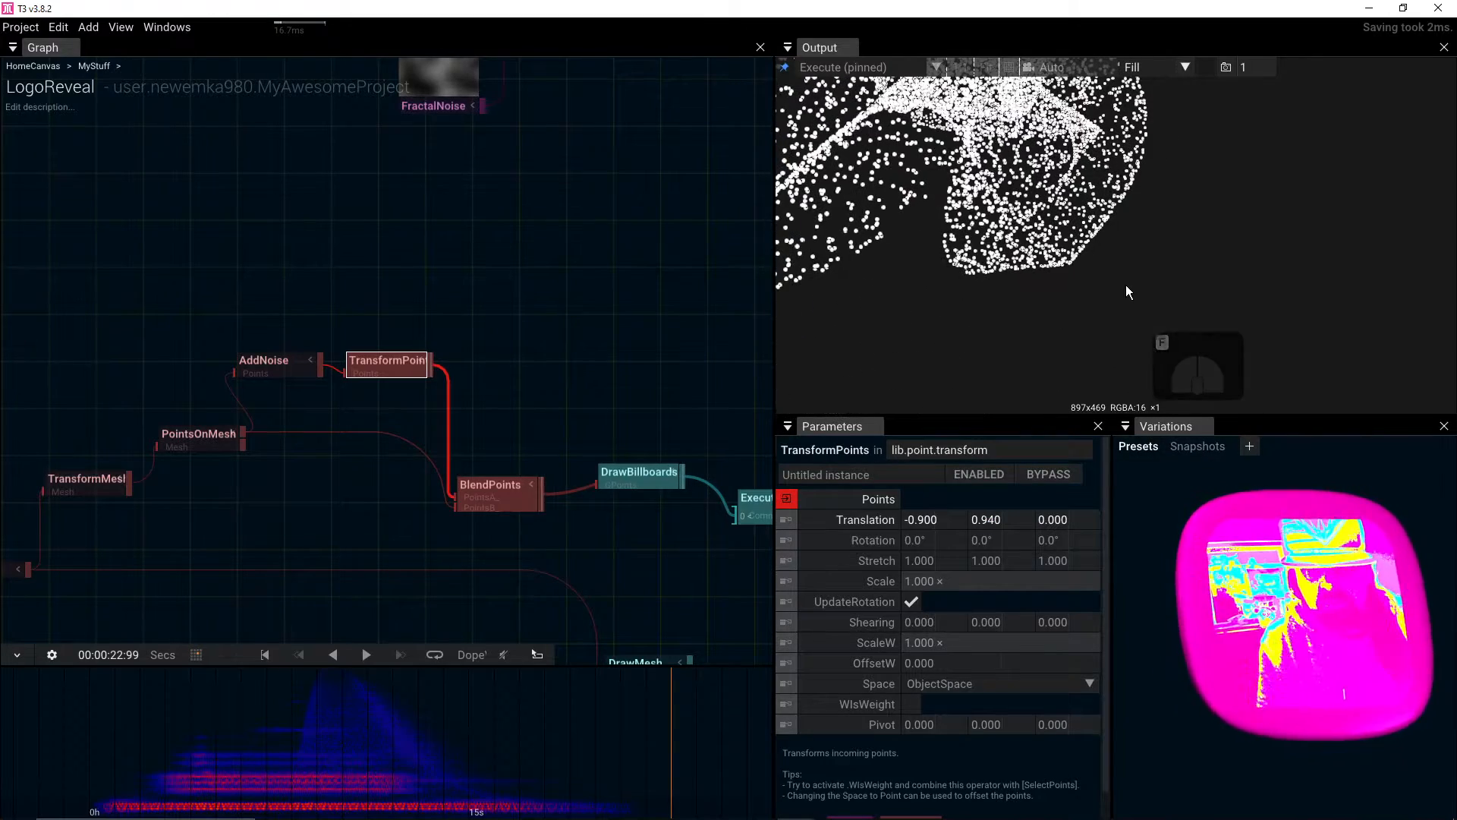
pyautogui.scroll(-5, 1149, 292)
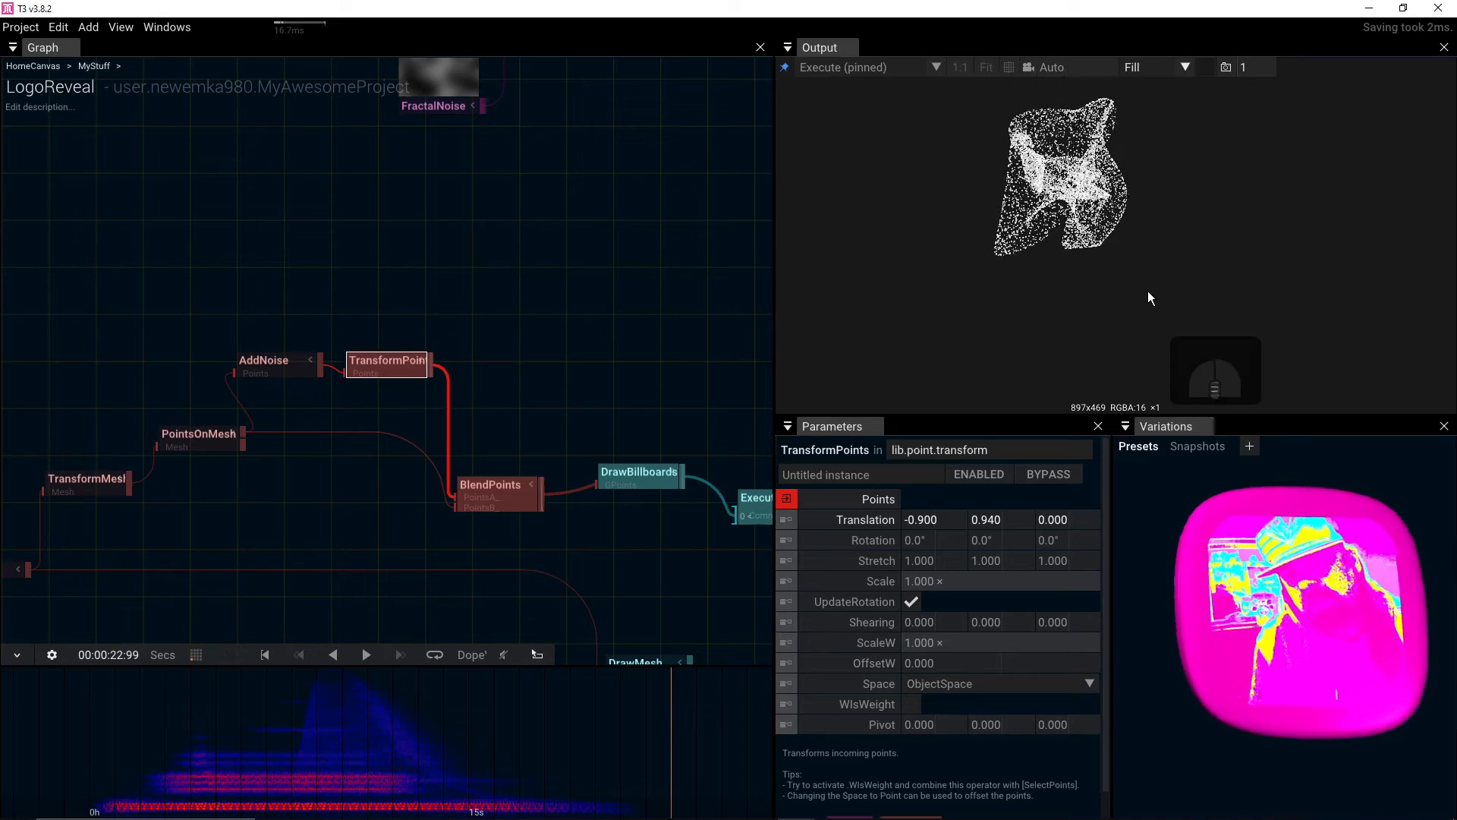
pyautogui.scroll(4, 1148, 290)
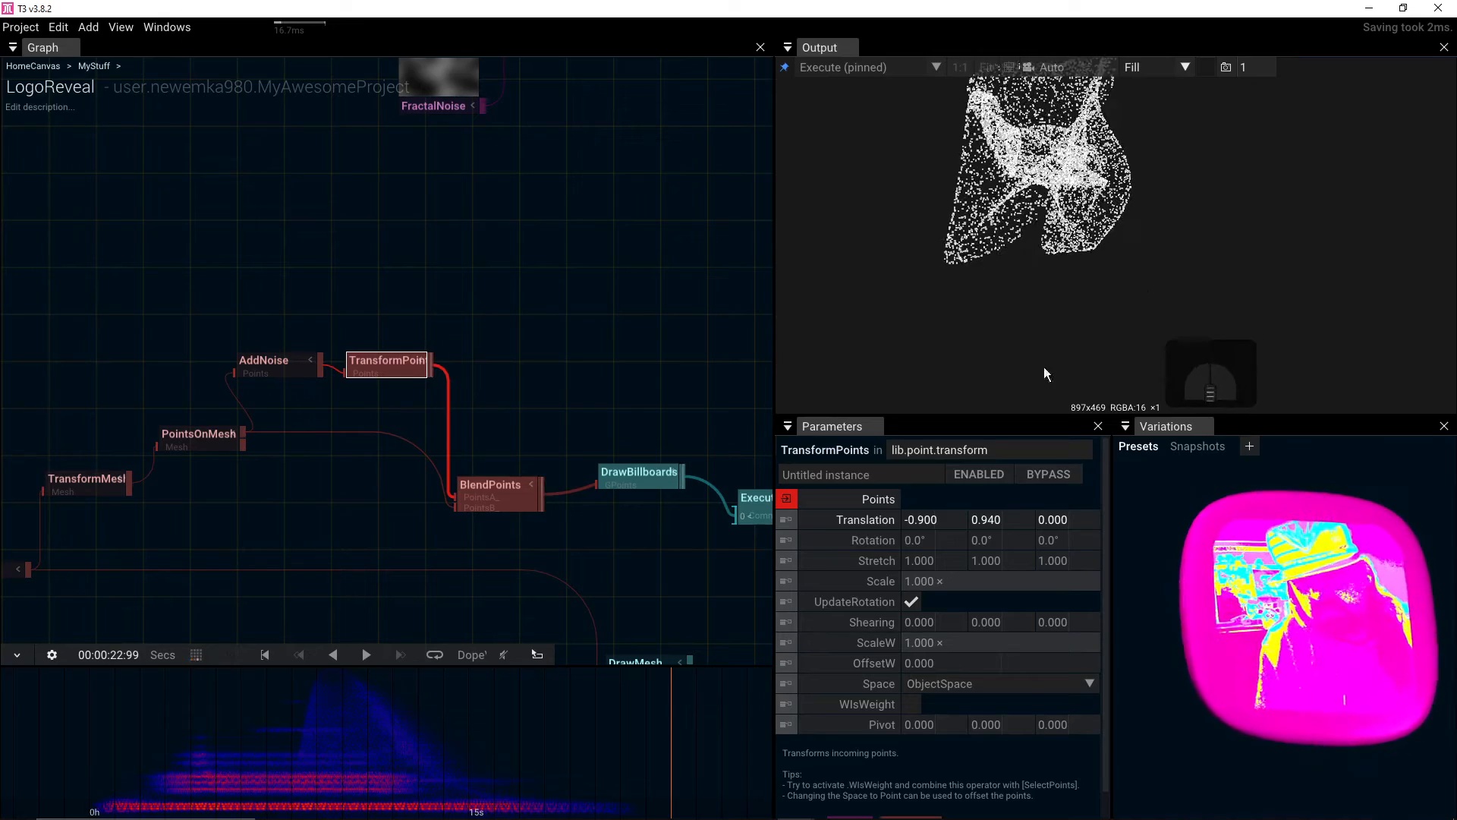
pyautogui.moveTo(938, 519); pyautogui.dragTo(607, 515)
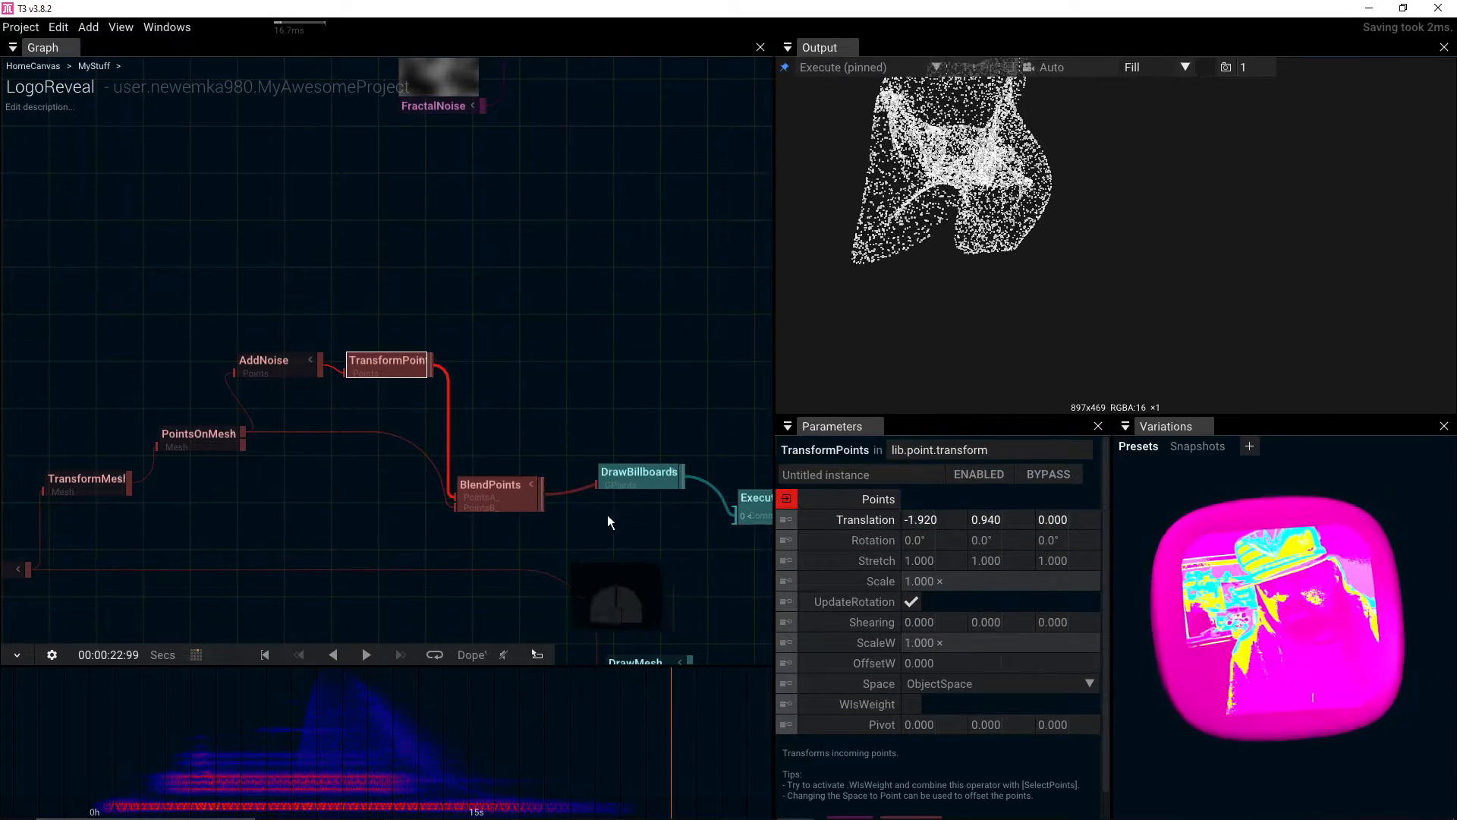
pyautogui.moveTo(979, 519); pyautogui.dragTo(543, 516)
# Step: Set the BlendPoints node's BlendValue to 0.556 to mix the noisy and original points
pyautogui.click(504, 490)
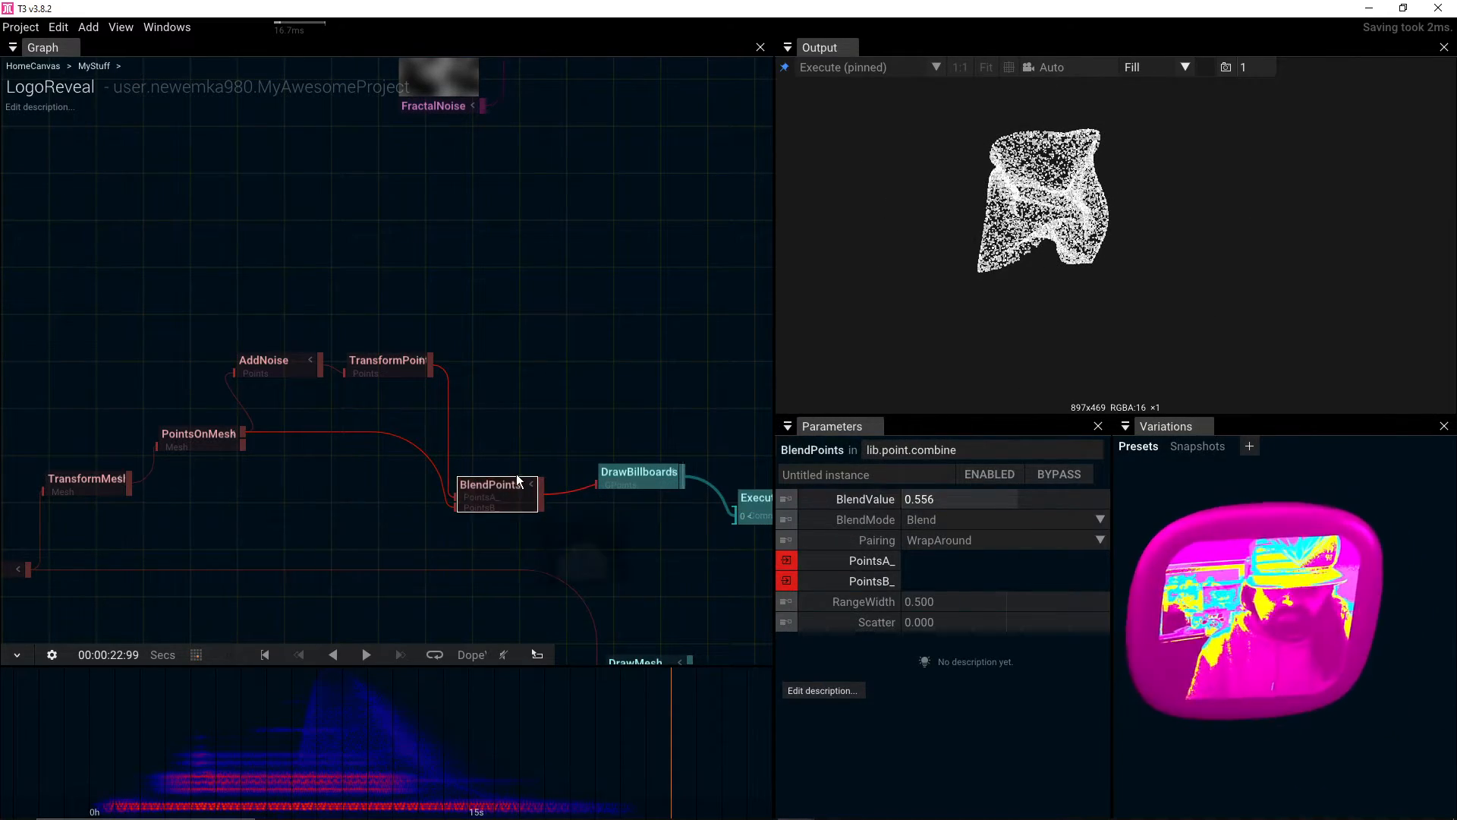
pyautogui.moveTo(208, 500); pyautogui.dragTo(330, 466)
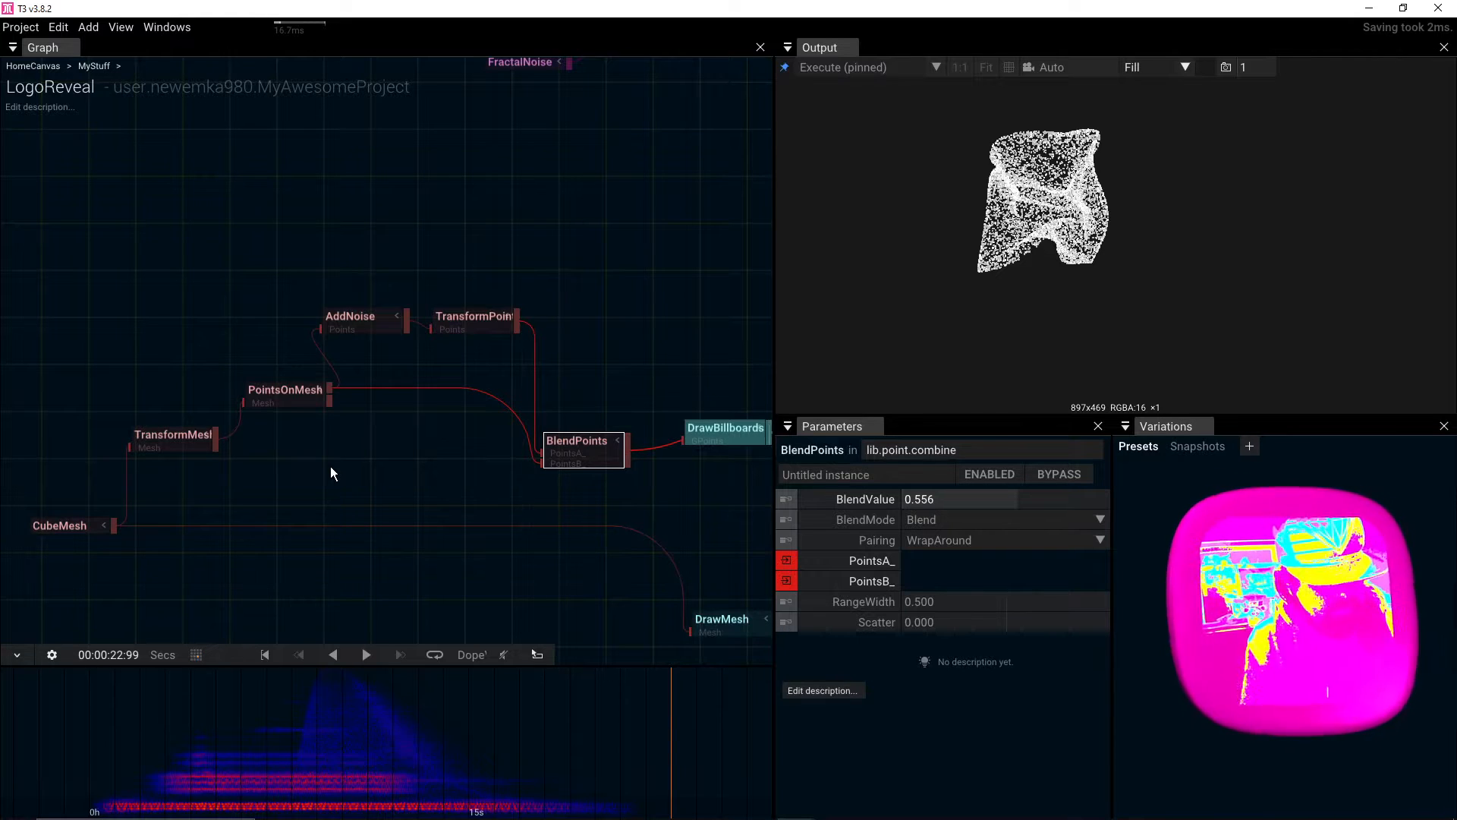
pyautogui.scroll(2, 330, 466)
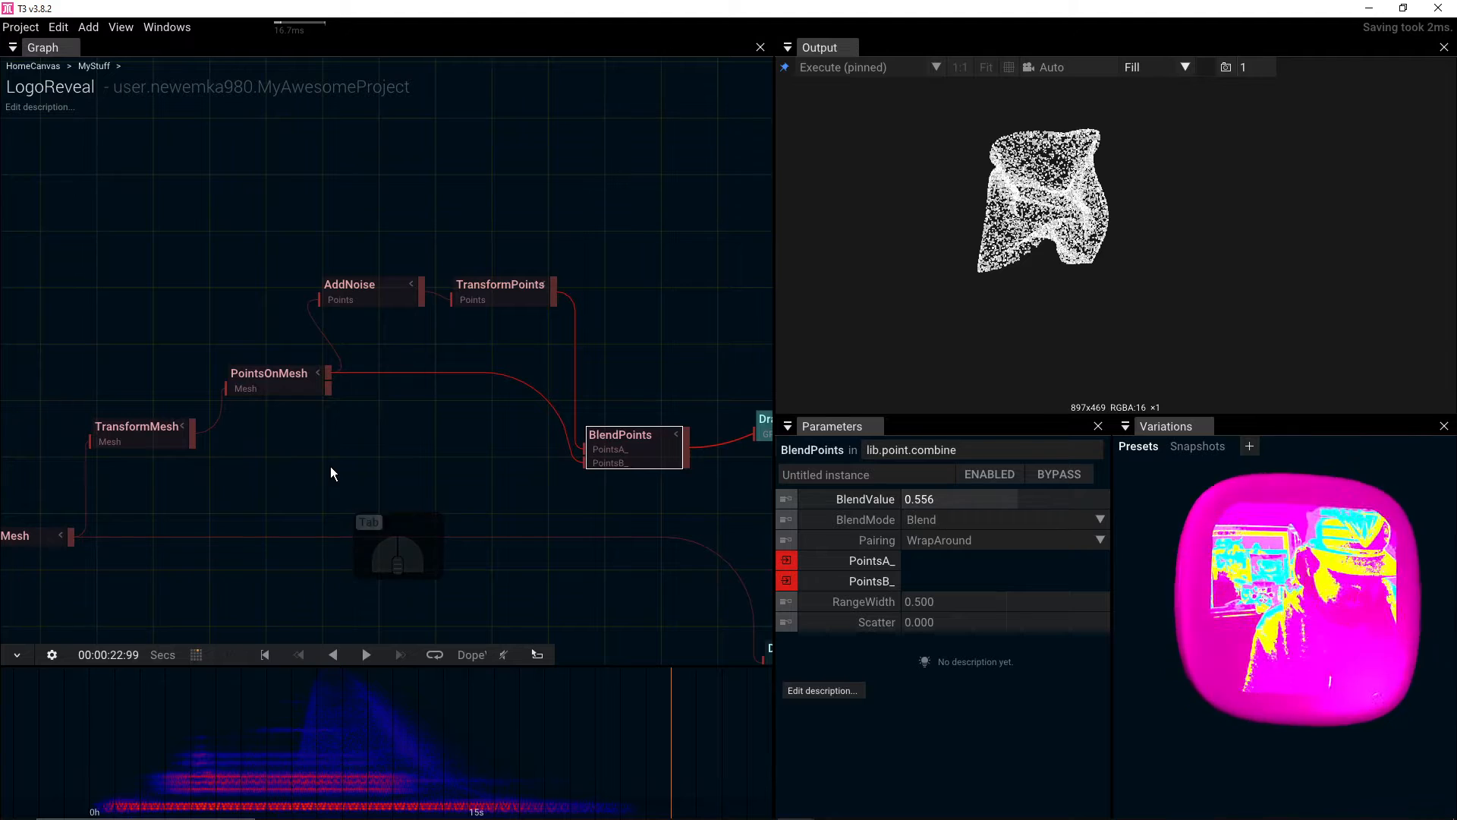
# Step: Add a SamplePointAttributes node between PointsOnMesh and the PointsB_ input of BlendPoints
pyautogui.doubleClick(330, 466)
pyautogui.write('samp')
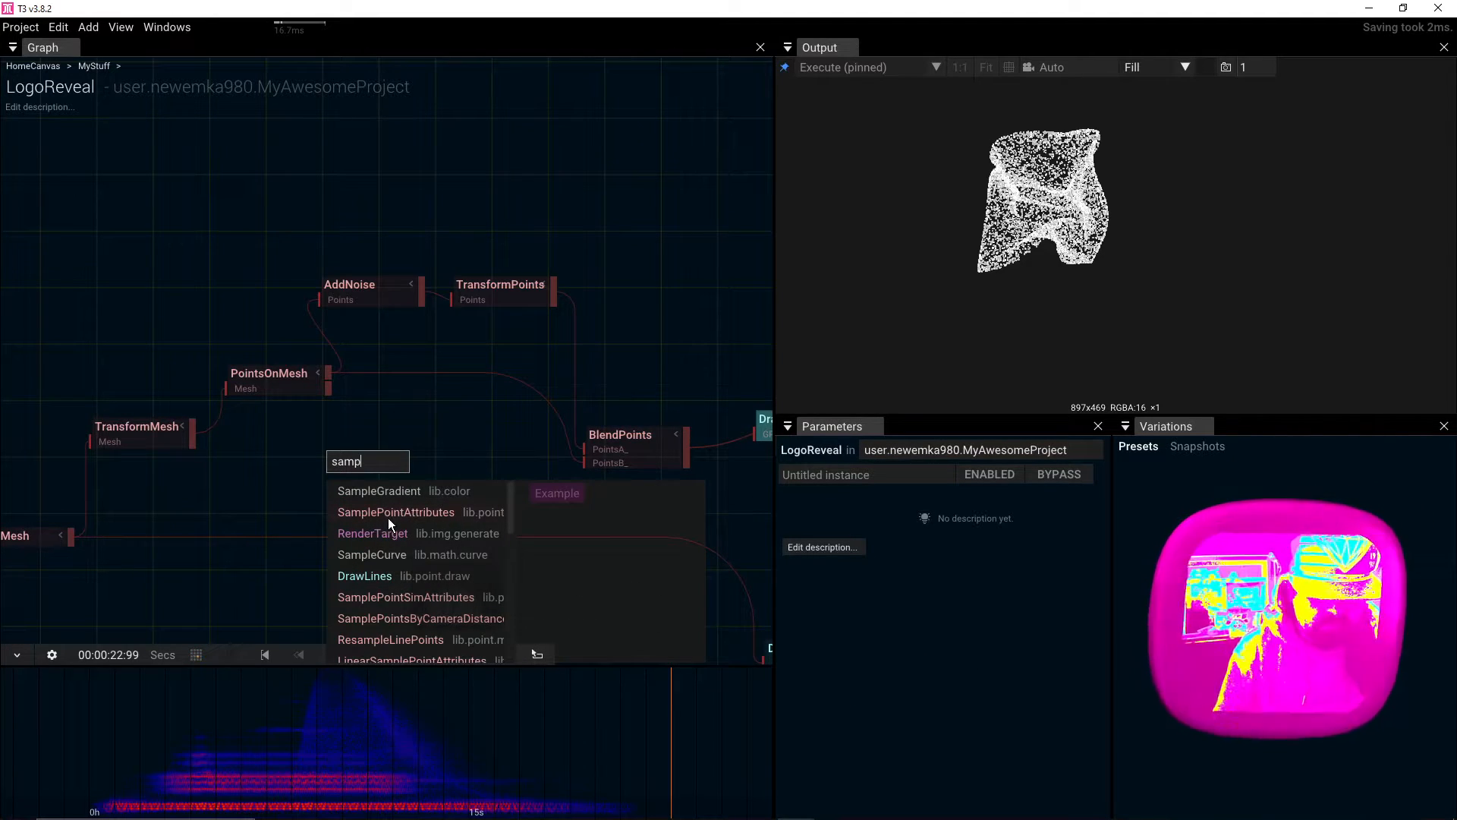
pyautogui.click(389, 513)
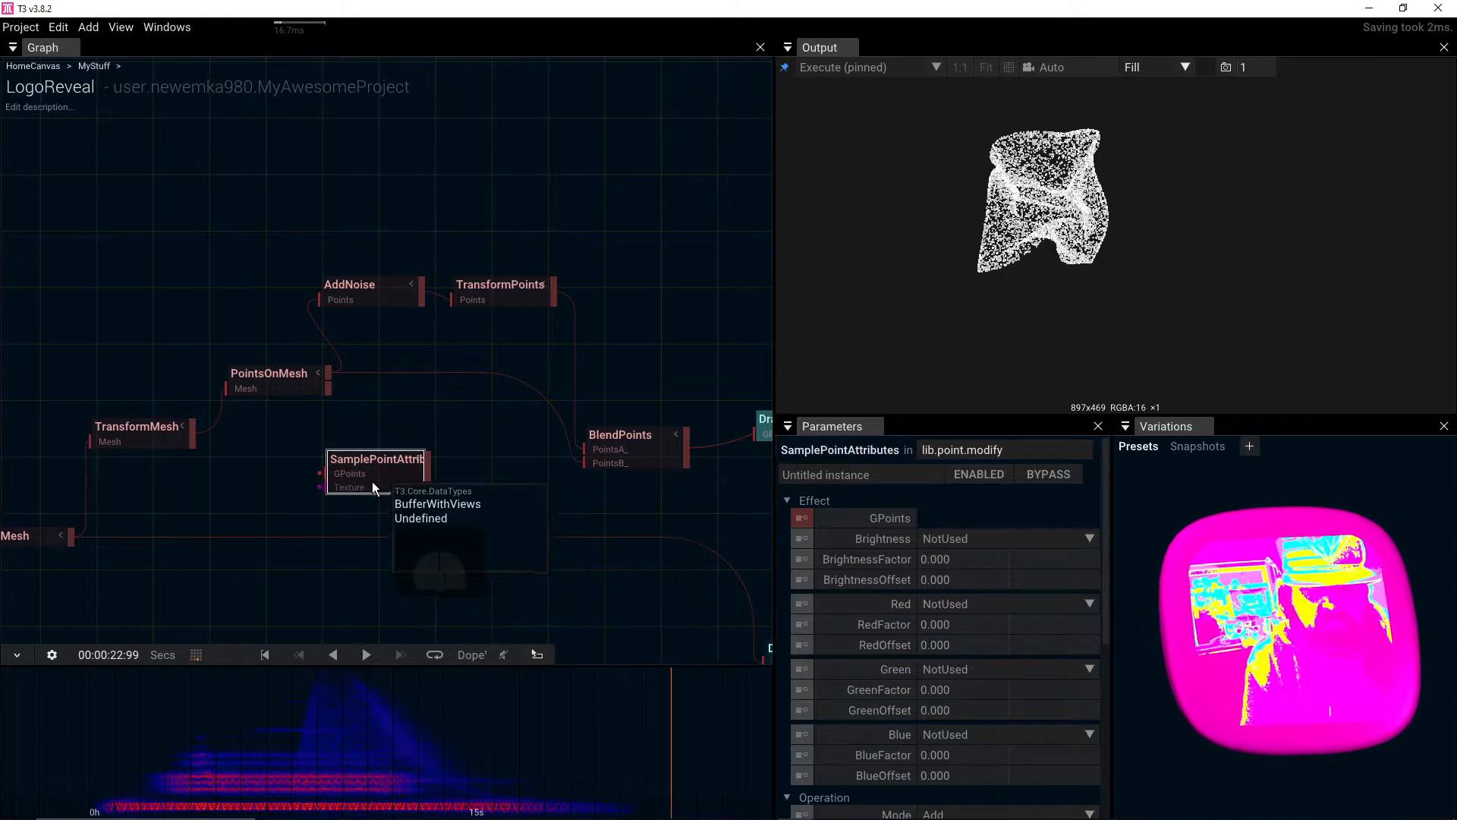
pyautogui.moveTo(372, 481); pyautogui.dragTo(442, 476)
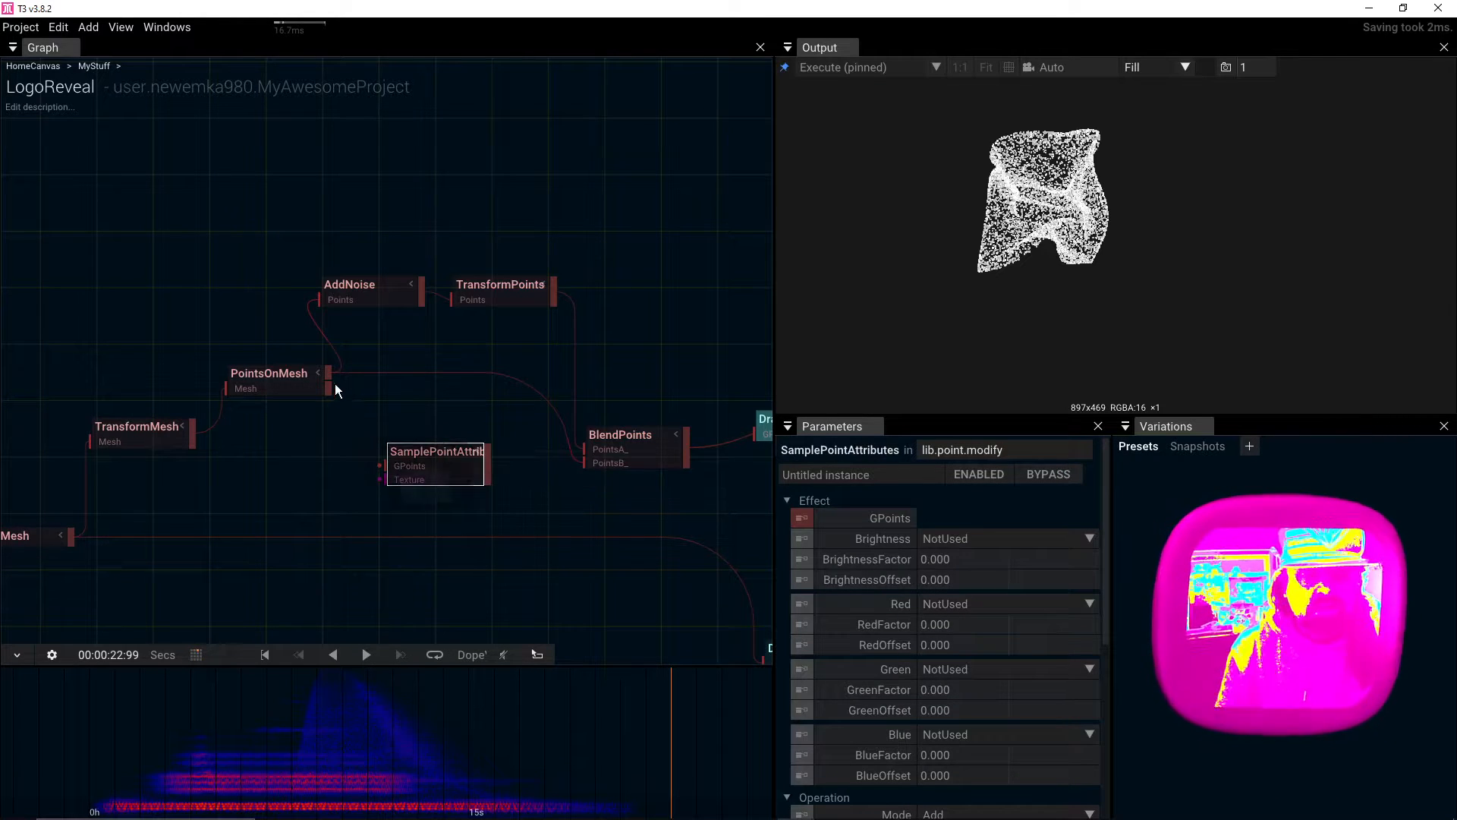
pyautogui.moveTo(326, 372); pyautogui.dragTo(374, 458)
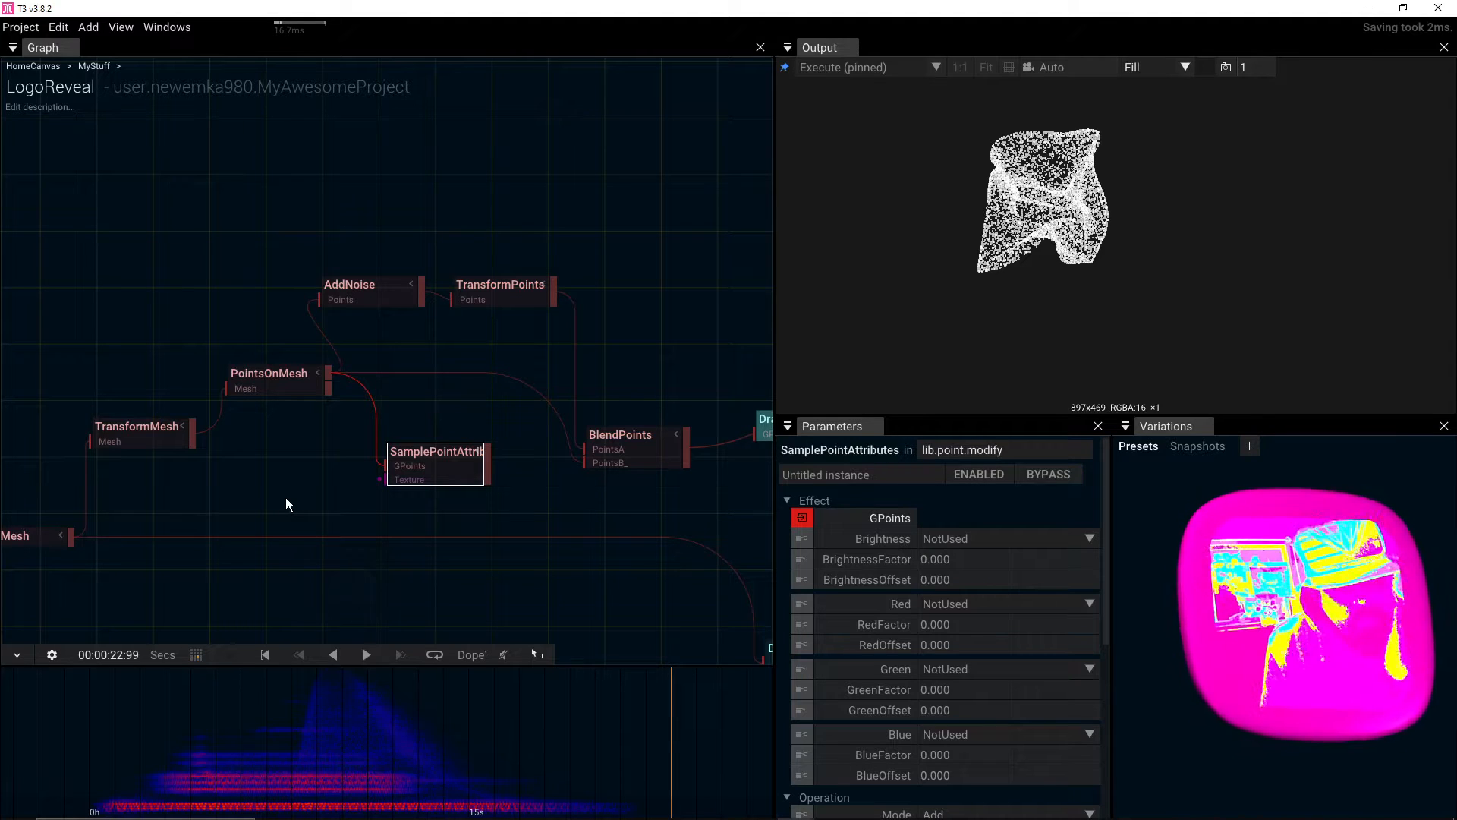
pyautogui.scroll(3, 444, 511)
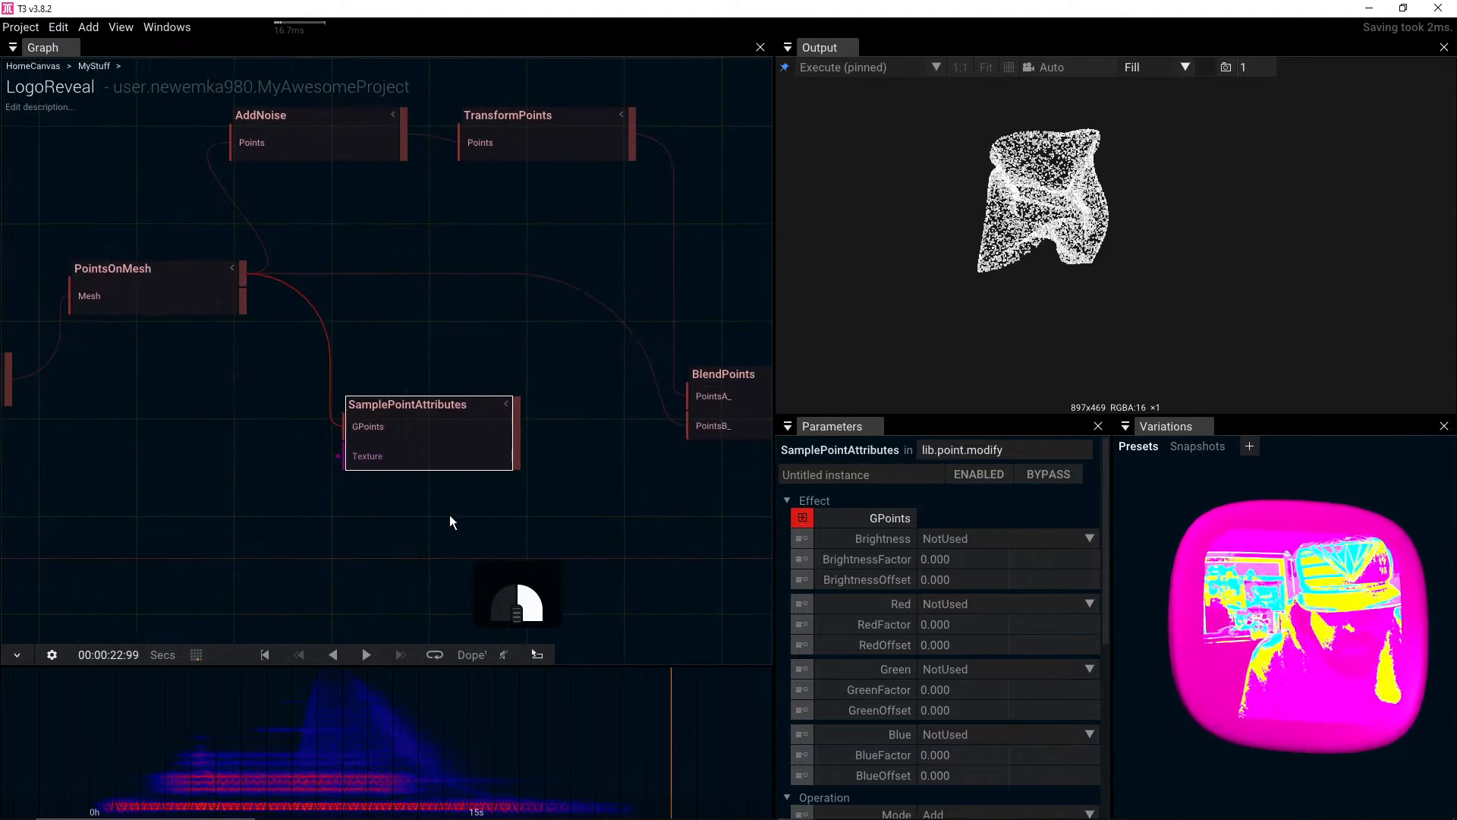
pyautogui.moveTo(519, 434); pyautogui.dragTo(676, 426)
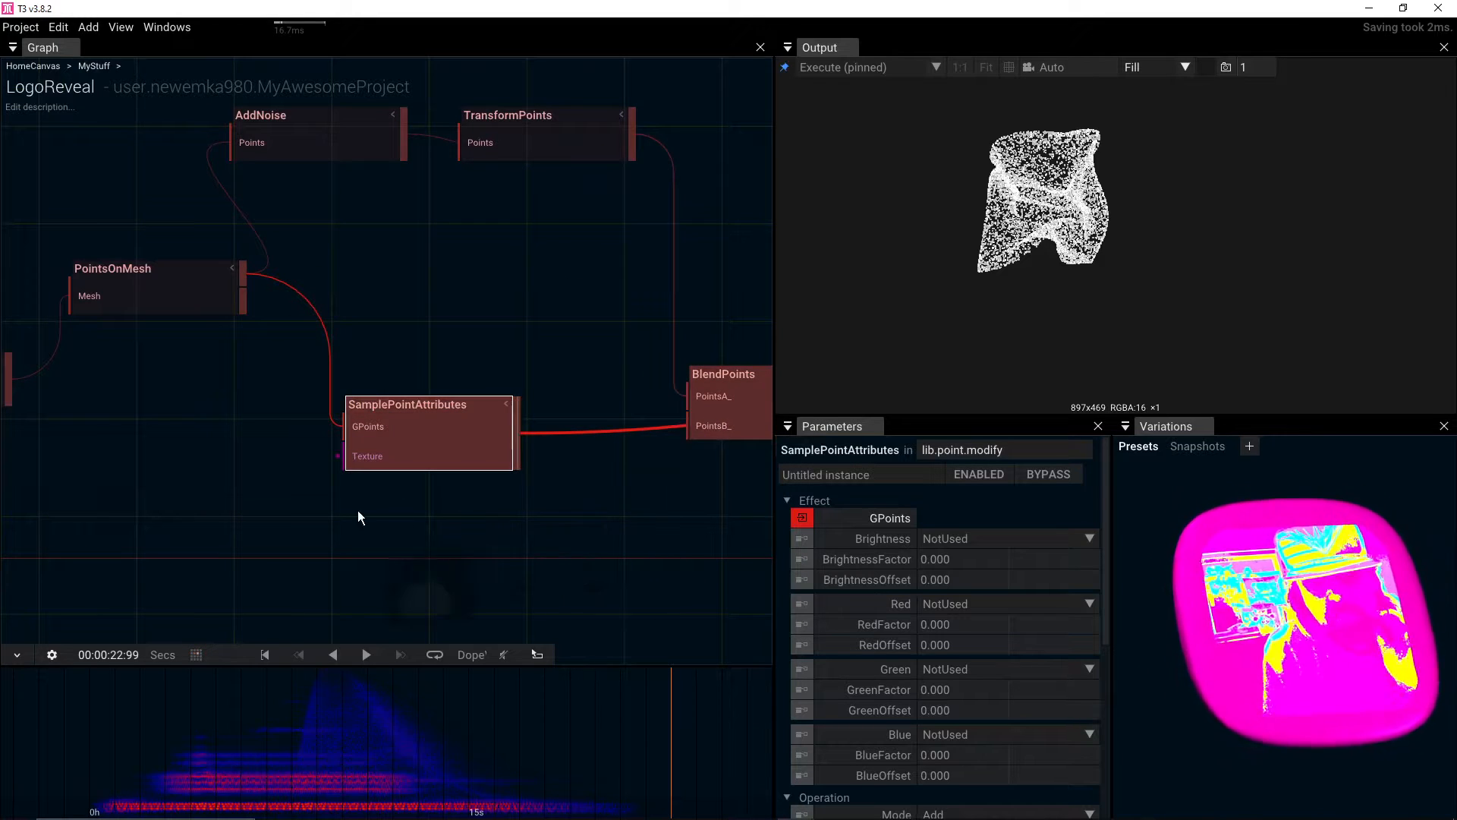
# Step: Add a LinearGradient node feeding the Texture input of SamplePointAttributes and place it below TransformMesh and PointsOnMesh
pyautogui.click(339, 457)
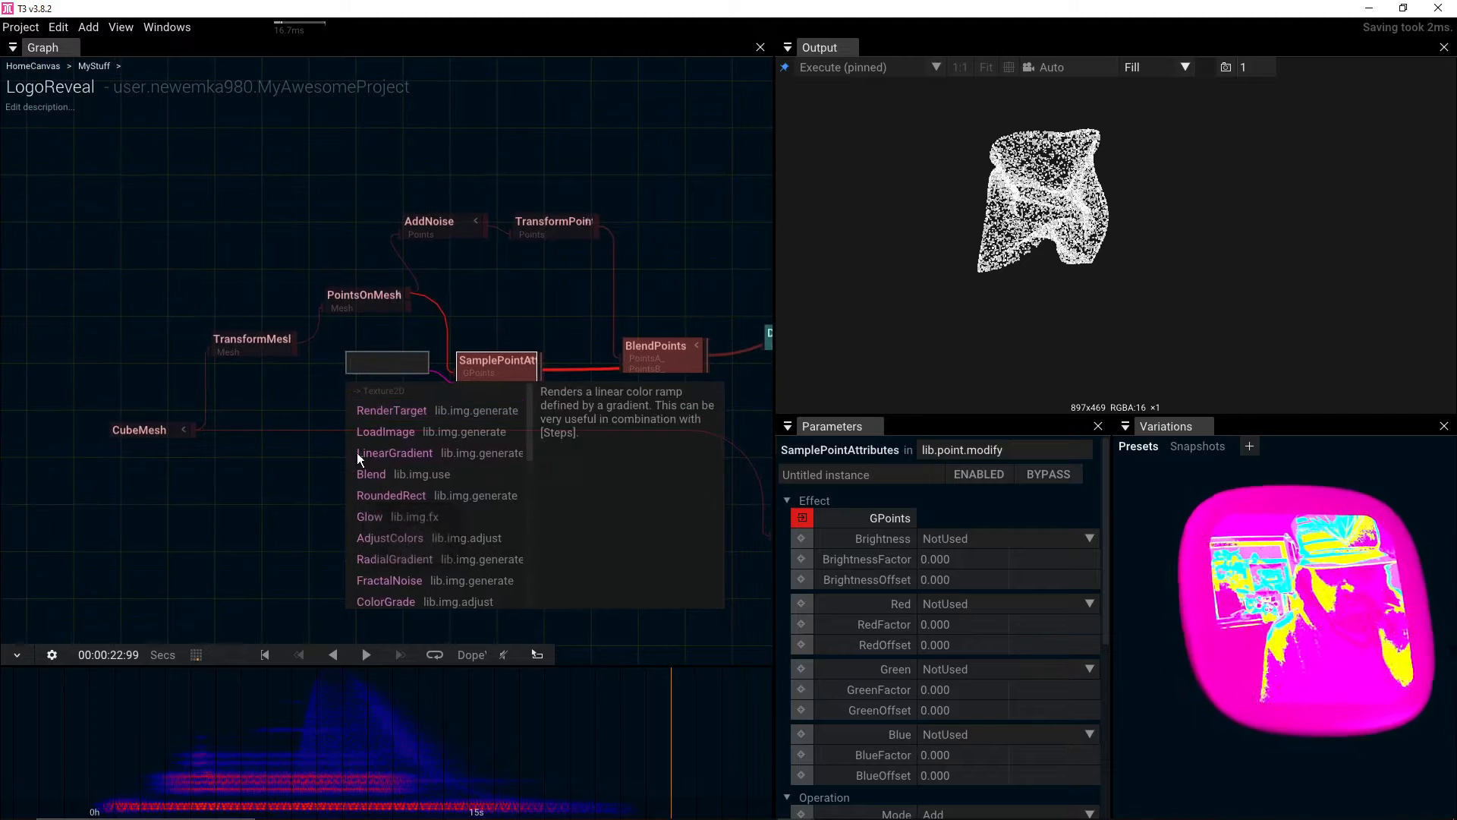
pyautogui.click(363, 453)
pyautogui.moveTo(394, 351); pyautogui.dragTo(381, 507)
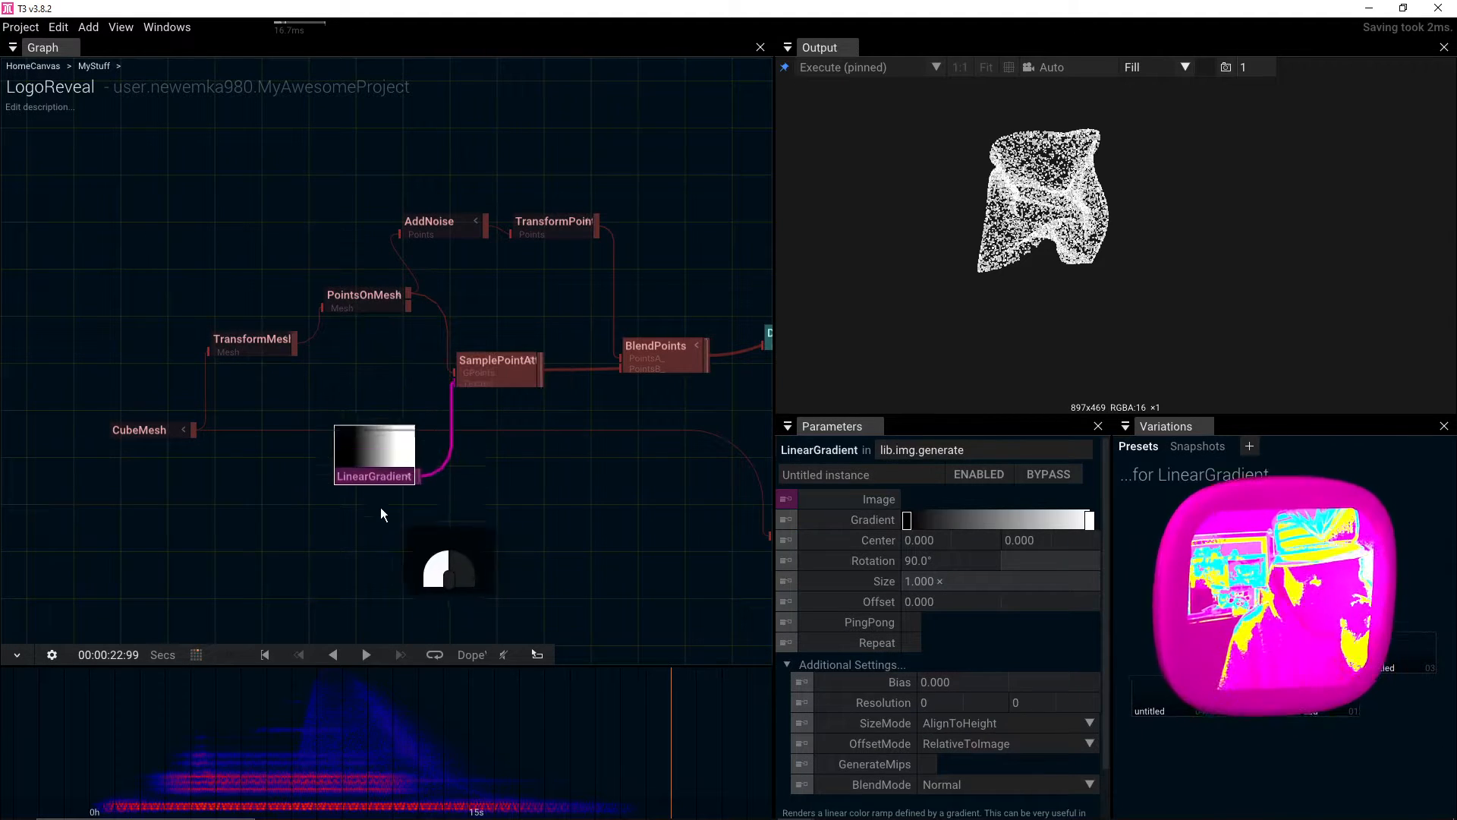
# Step: Set the LinearGradient's Resolution to 512 × 512 and shift the node slightly lower in the graph
pyautogui.click(935, 693)
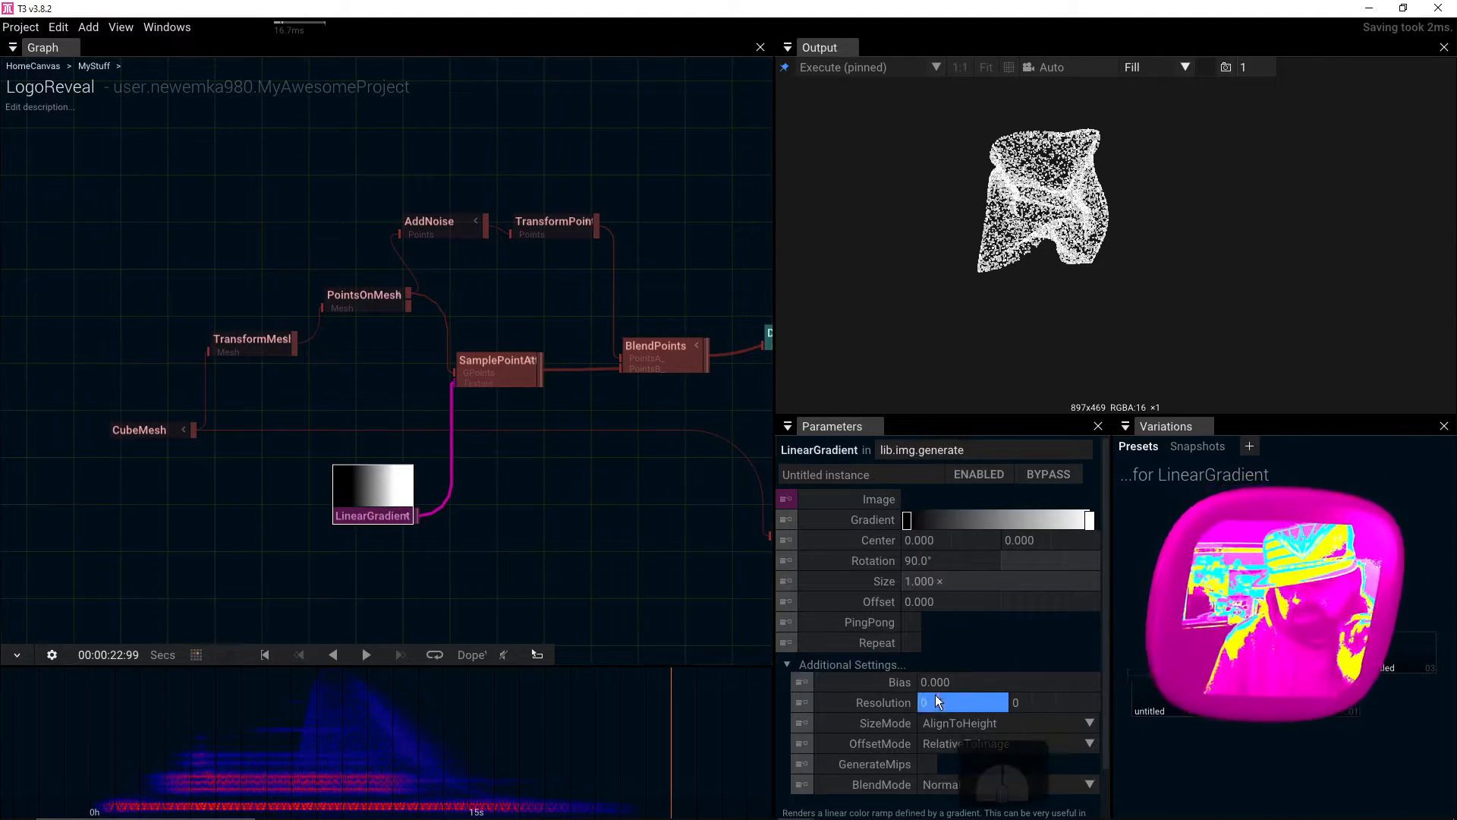
pyautogui.write('512')
pyautogui.press('Return')
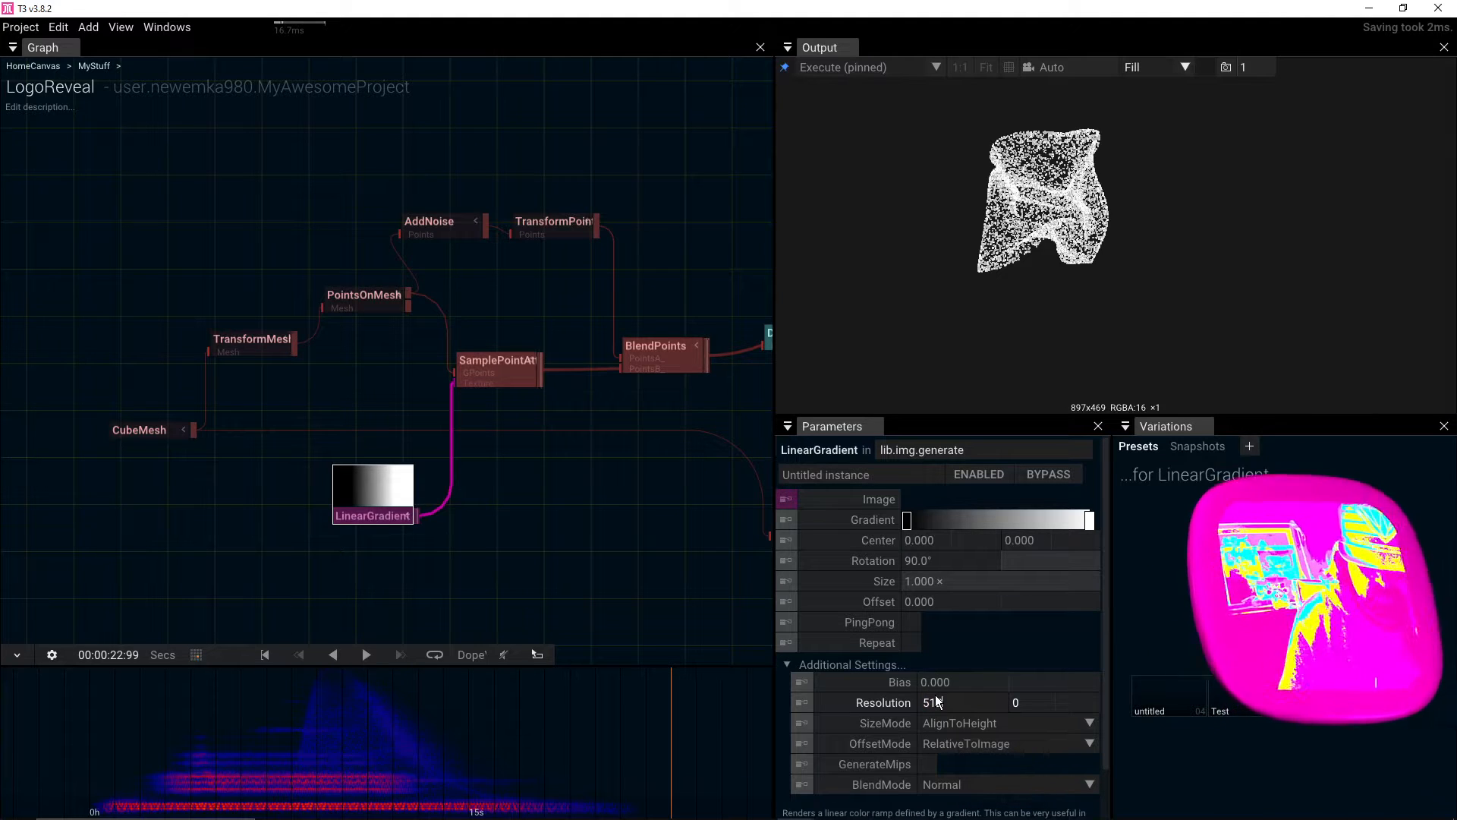
pyautogui.click(1018, 703)
pyautogui.write('512')
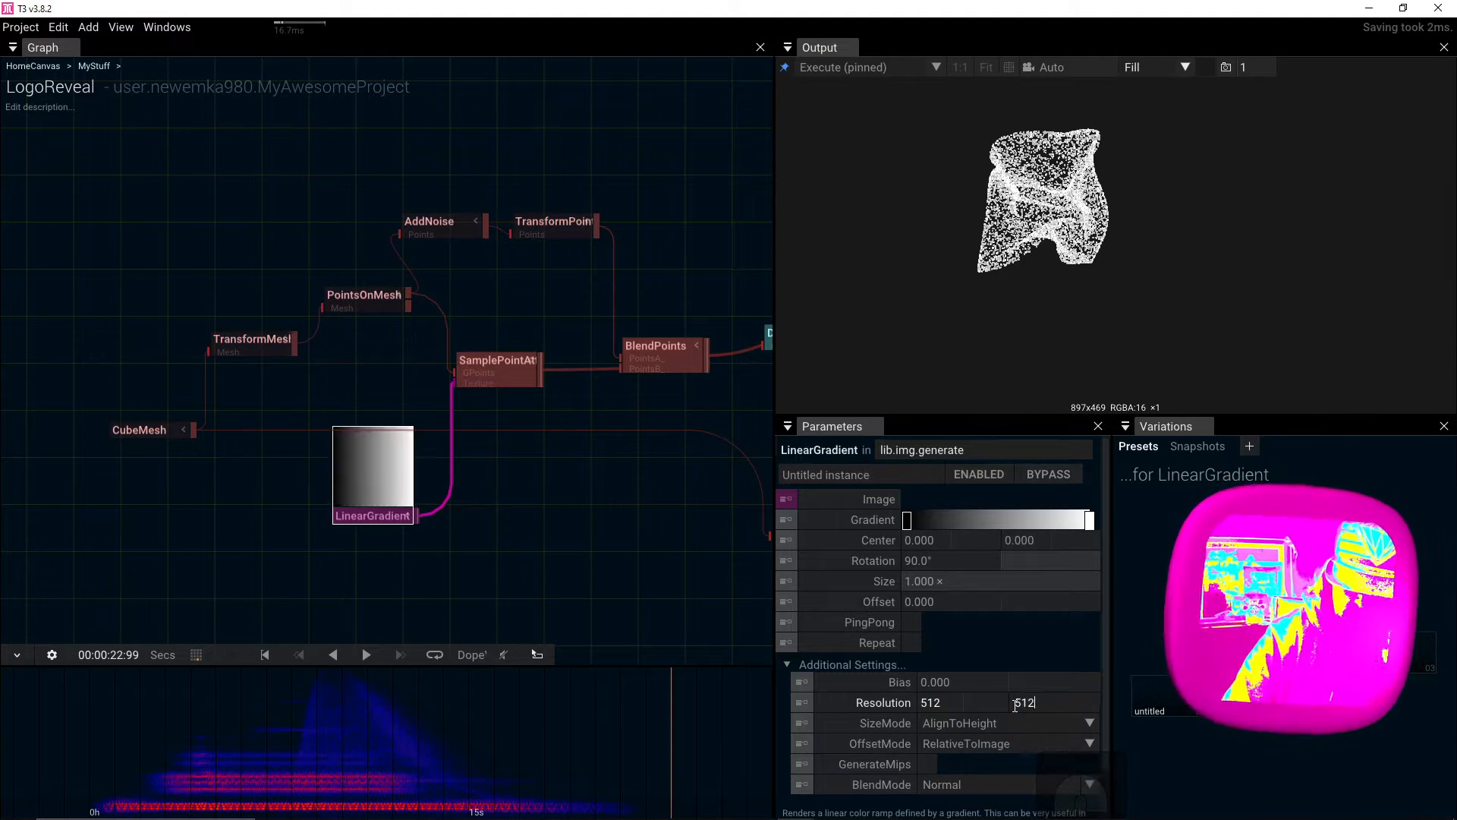
pyautogui.press('Return')
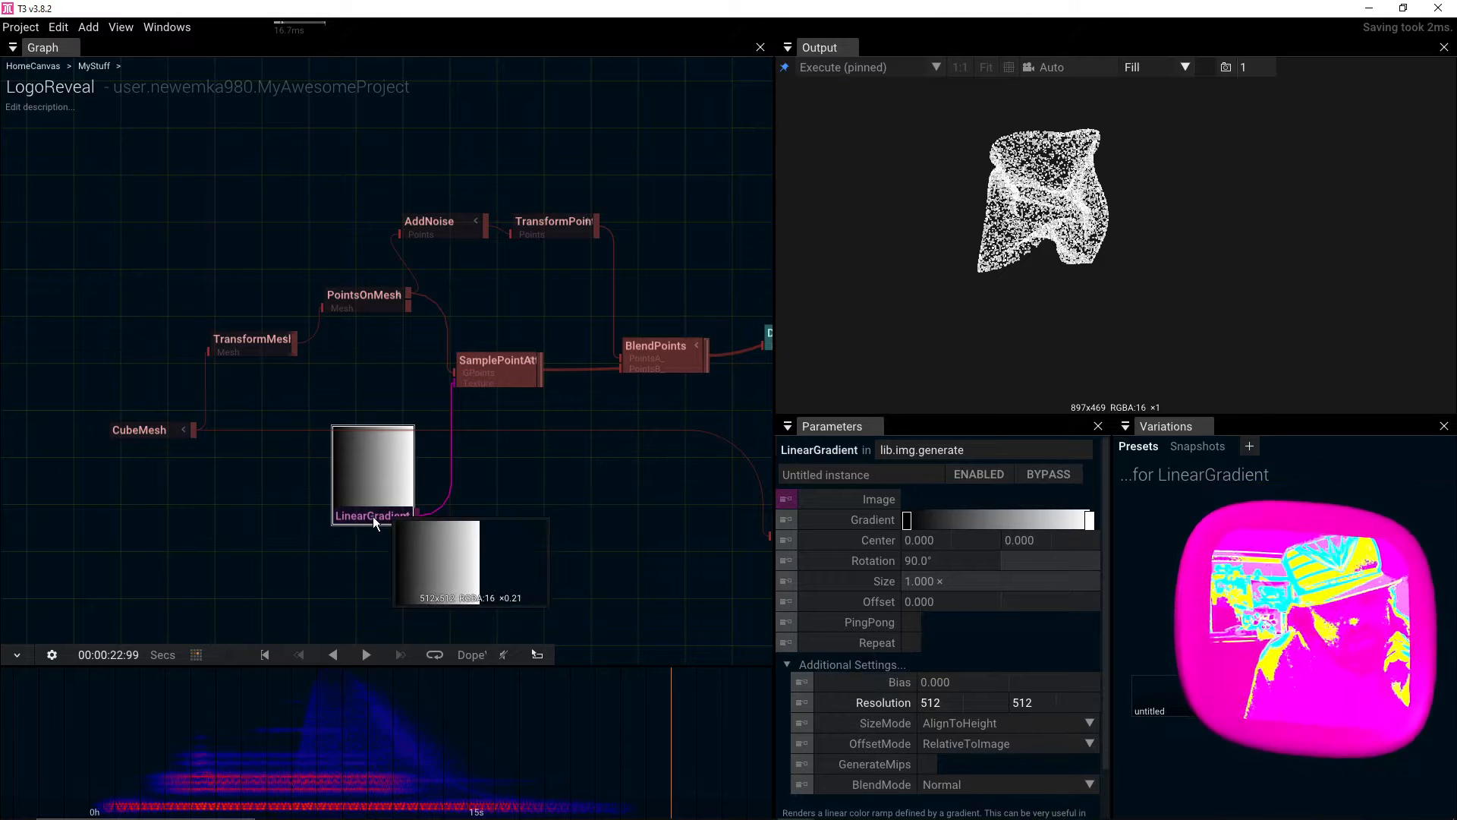
pyautogui.moveTo(372, 516); pyautogui.dragTo(374, 543)
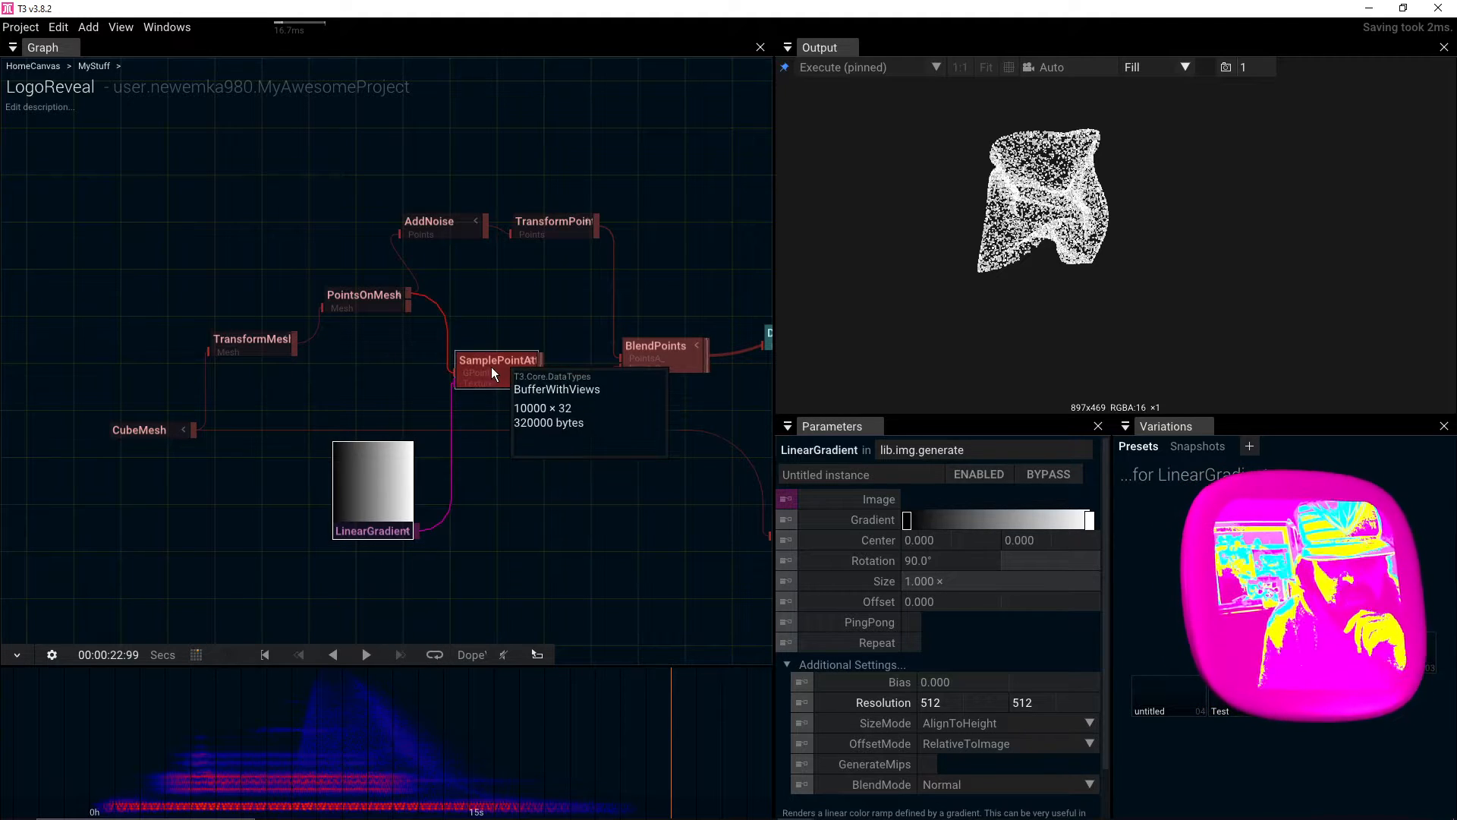
# Step: Set the BlendPoints node's BlendValue to 1 so only the sampled points are drawn
pyautogui.moveTo(652, 406); pyautogui.dragTo(363, 436)
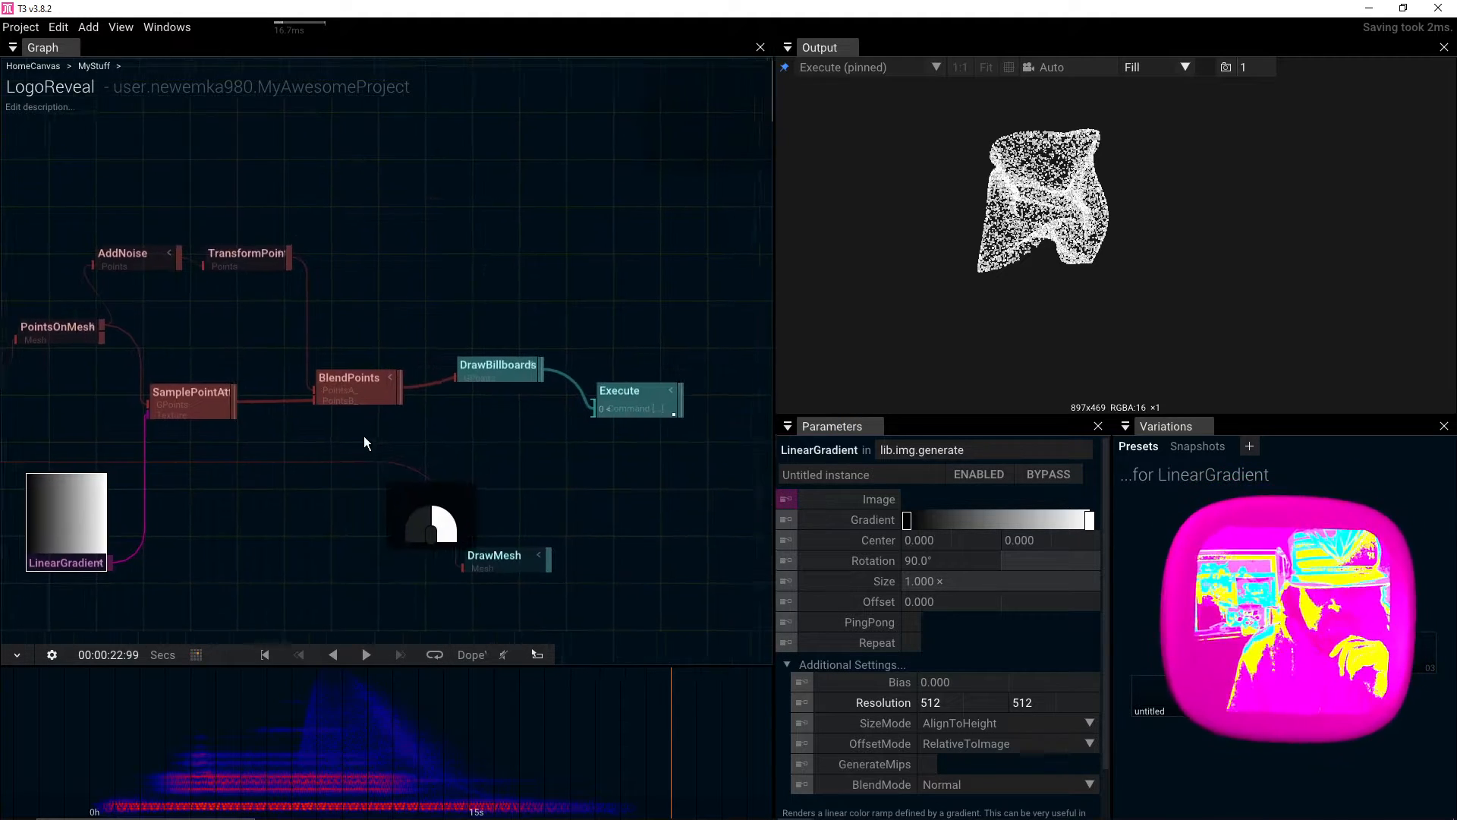
pyautogui.click(362, 391)
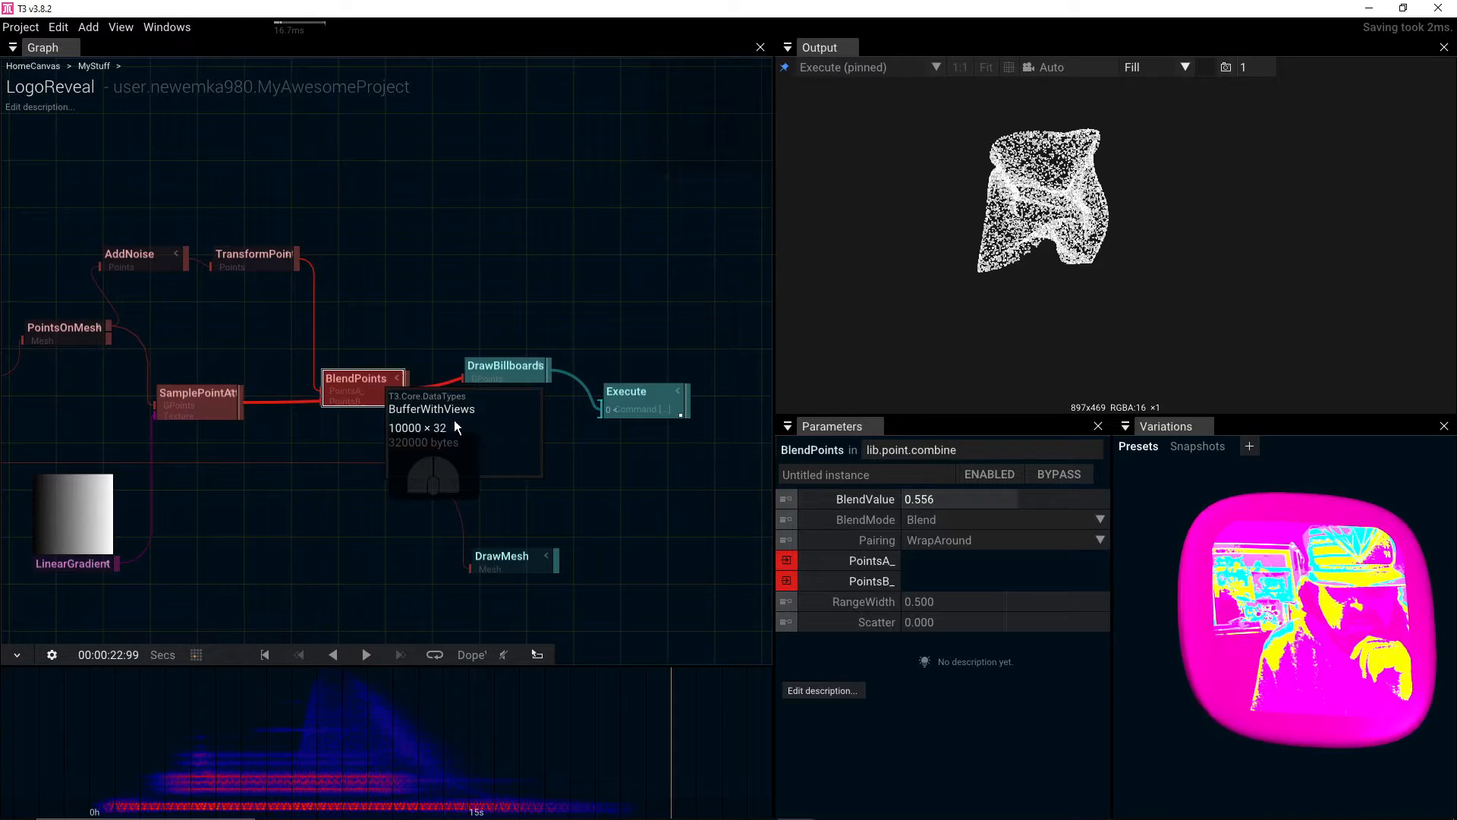
pyautogui.click(961, 500)
pyautogui.write('1')
pyautogui.press('Return')
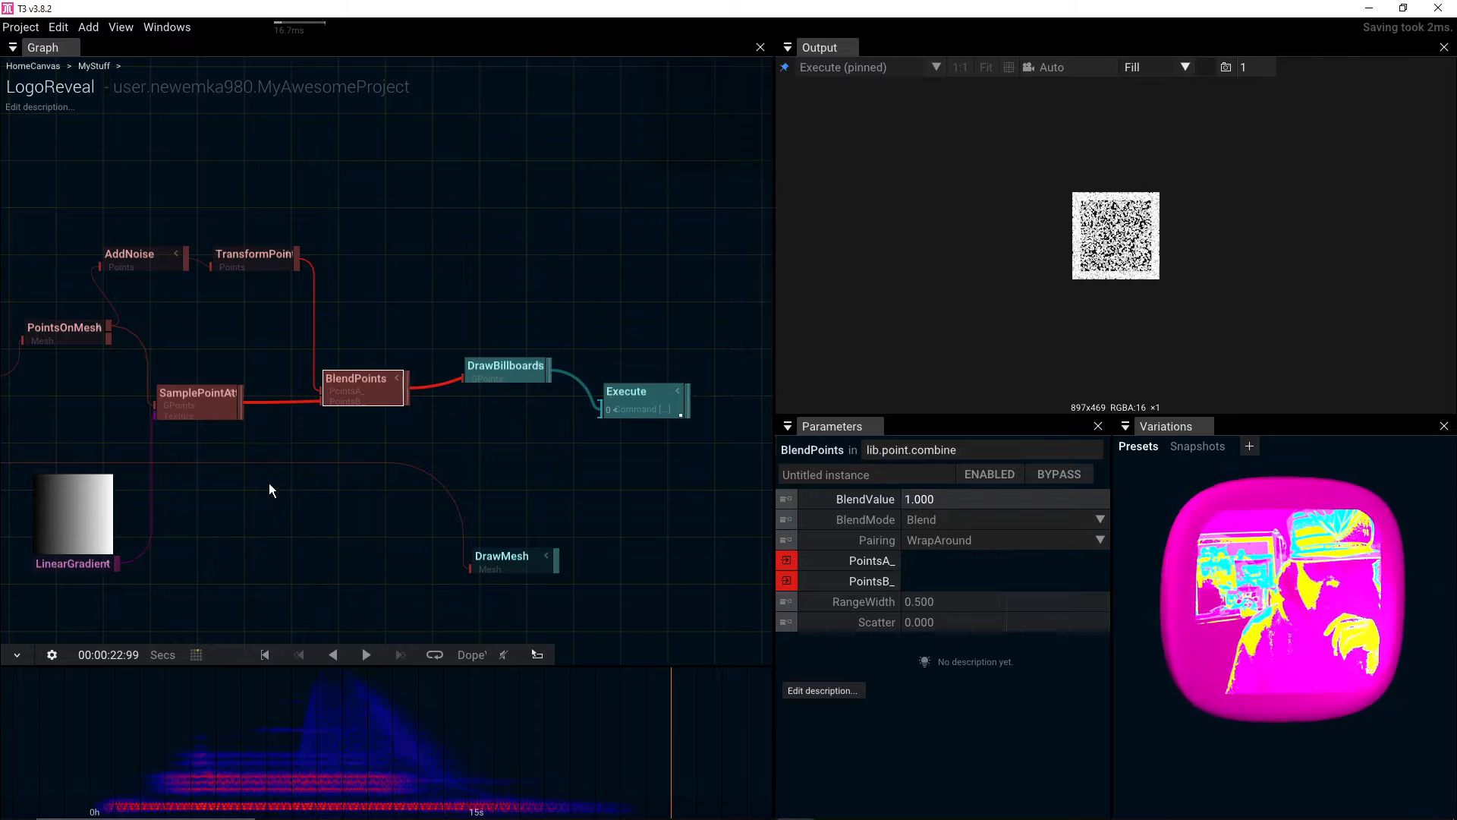
# Step: Map the SamplePointAttributes node's Brightness to For_W
pyautogui.click(194, 407)
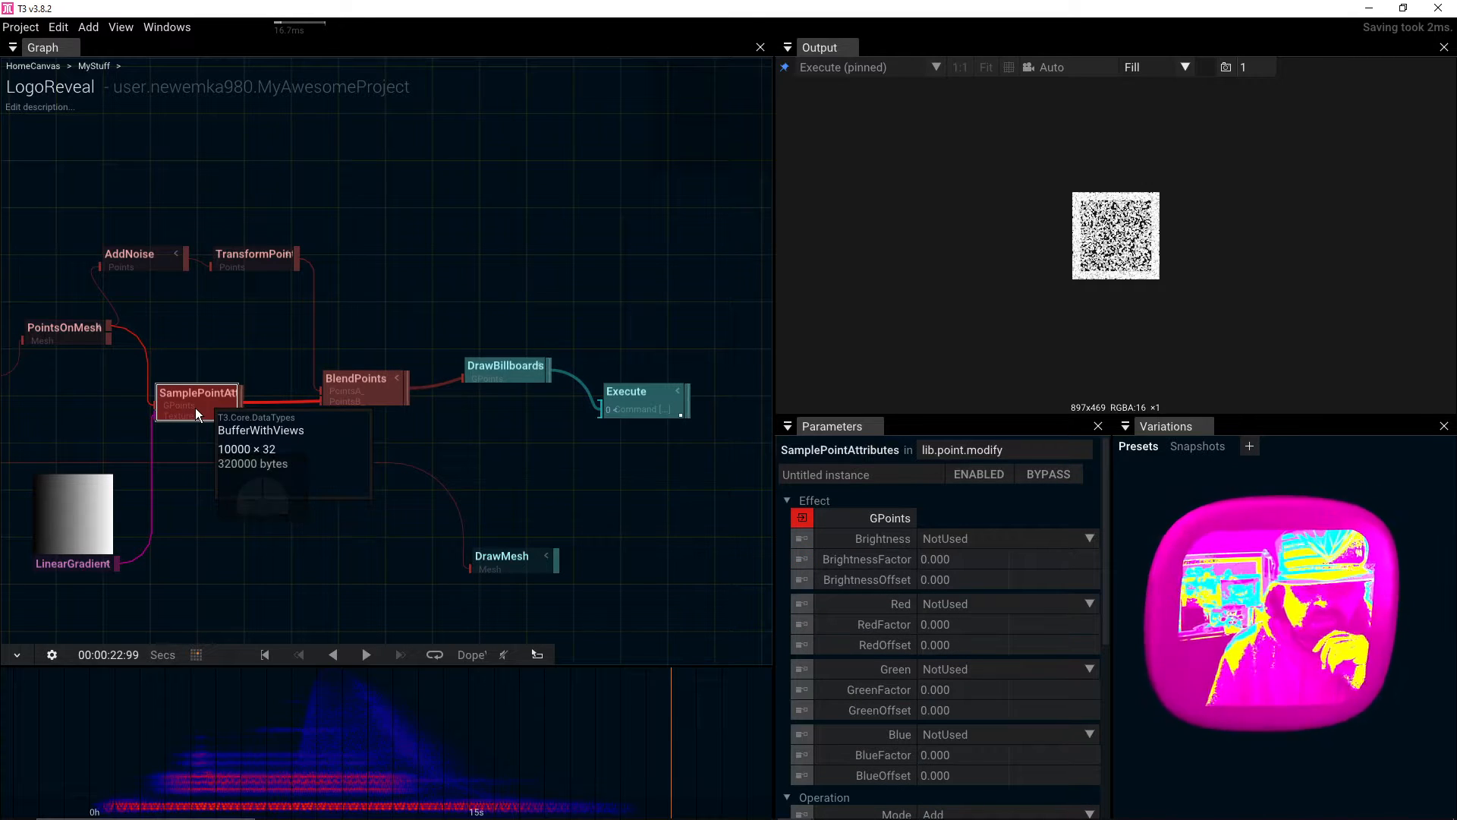
pyautogui.scroll(-4, 971, 641)
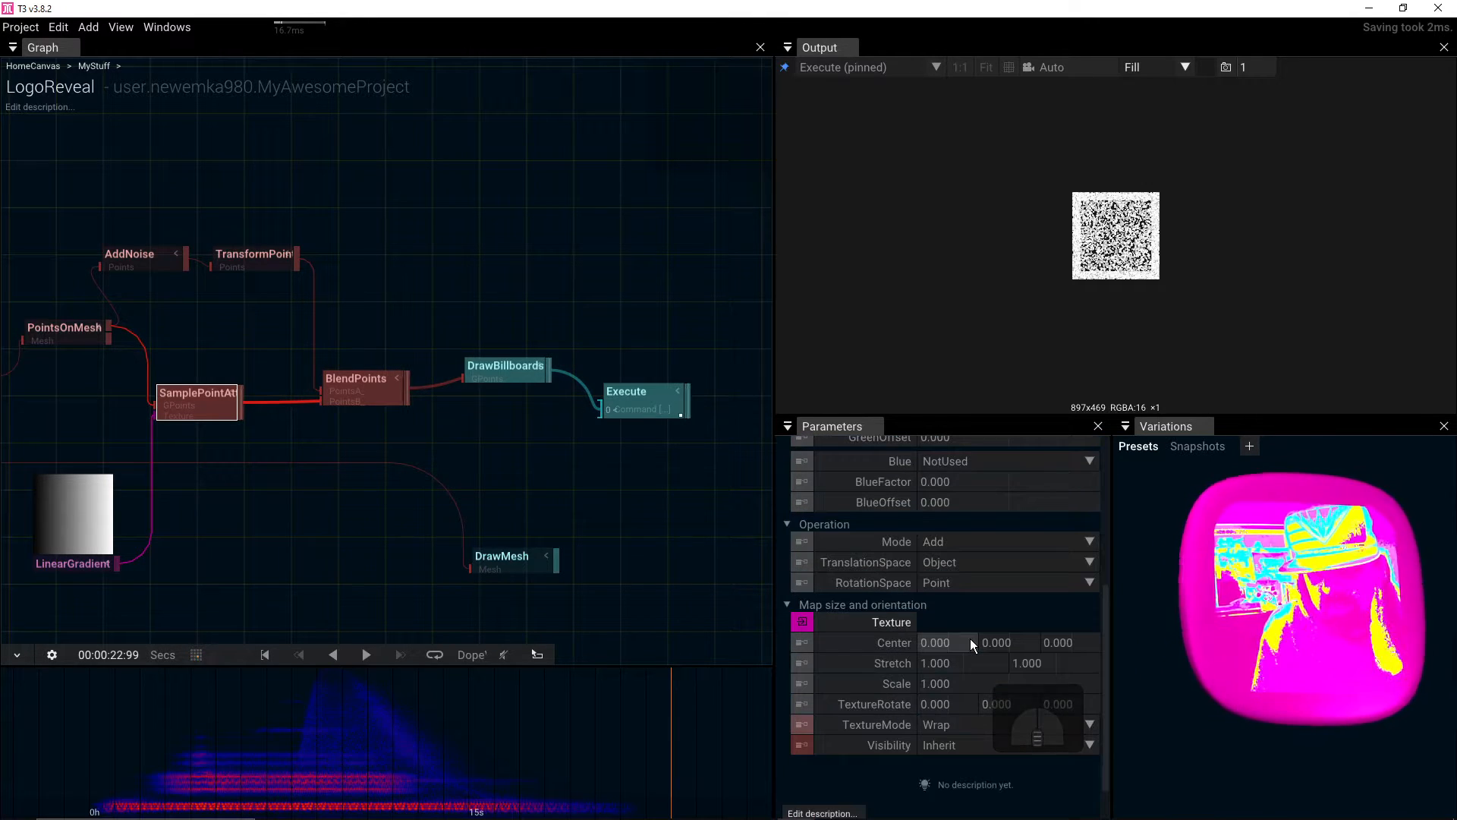
pyautogui.scroll(5, 962, 746)
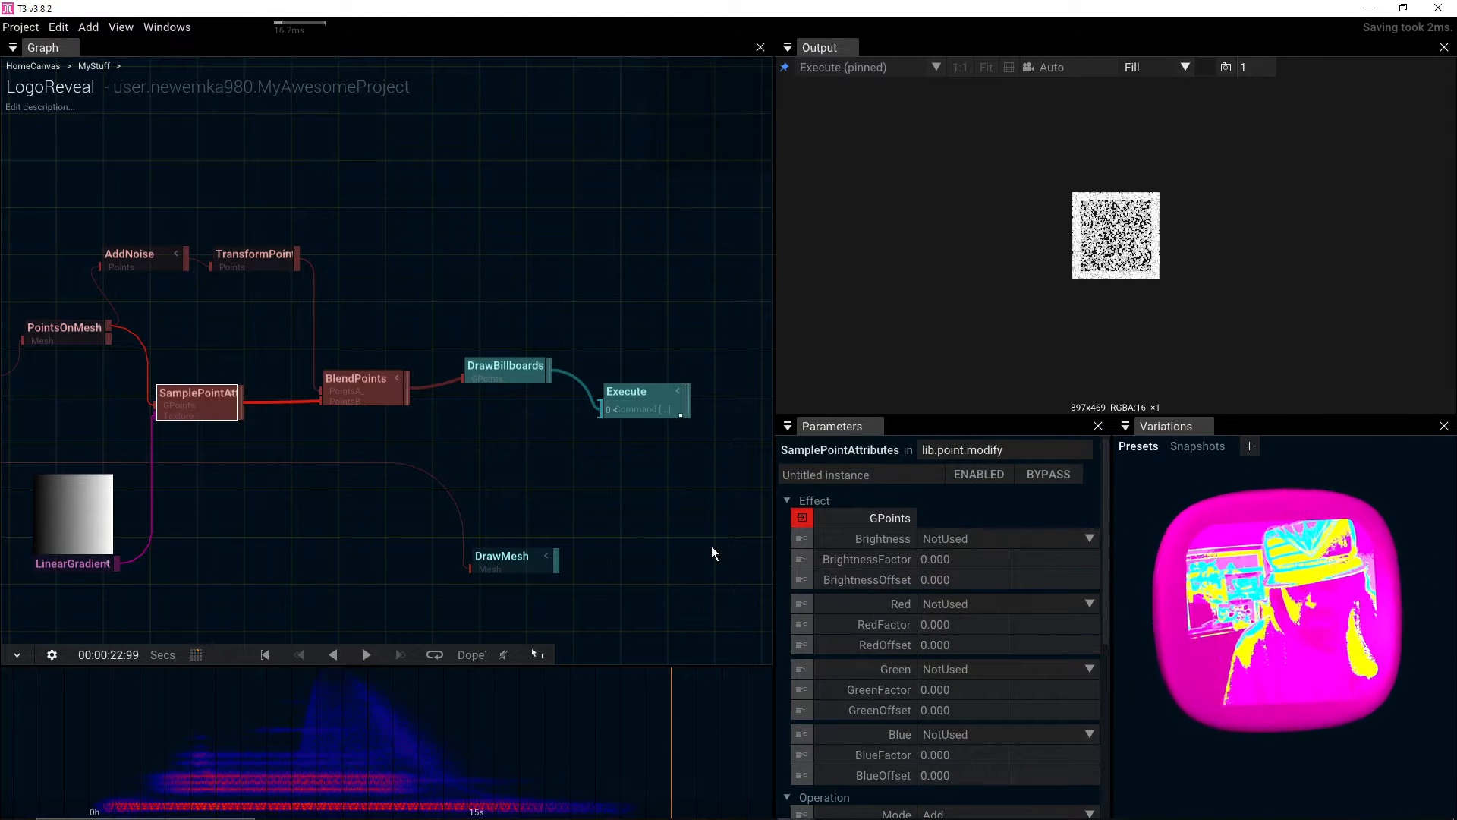
pyautogui.moveTo(56, 536)
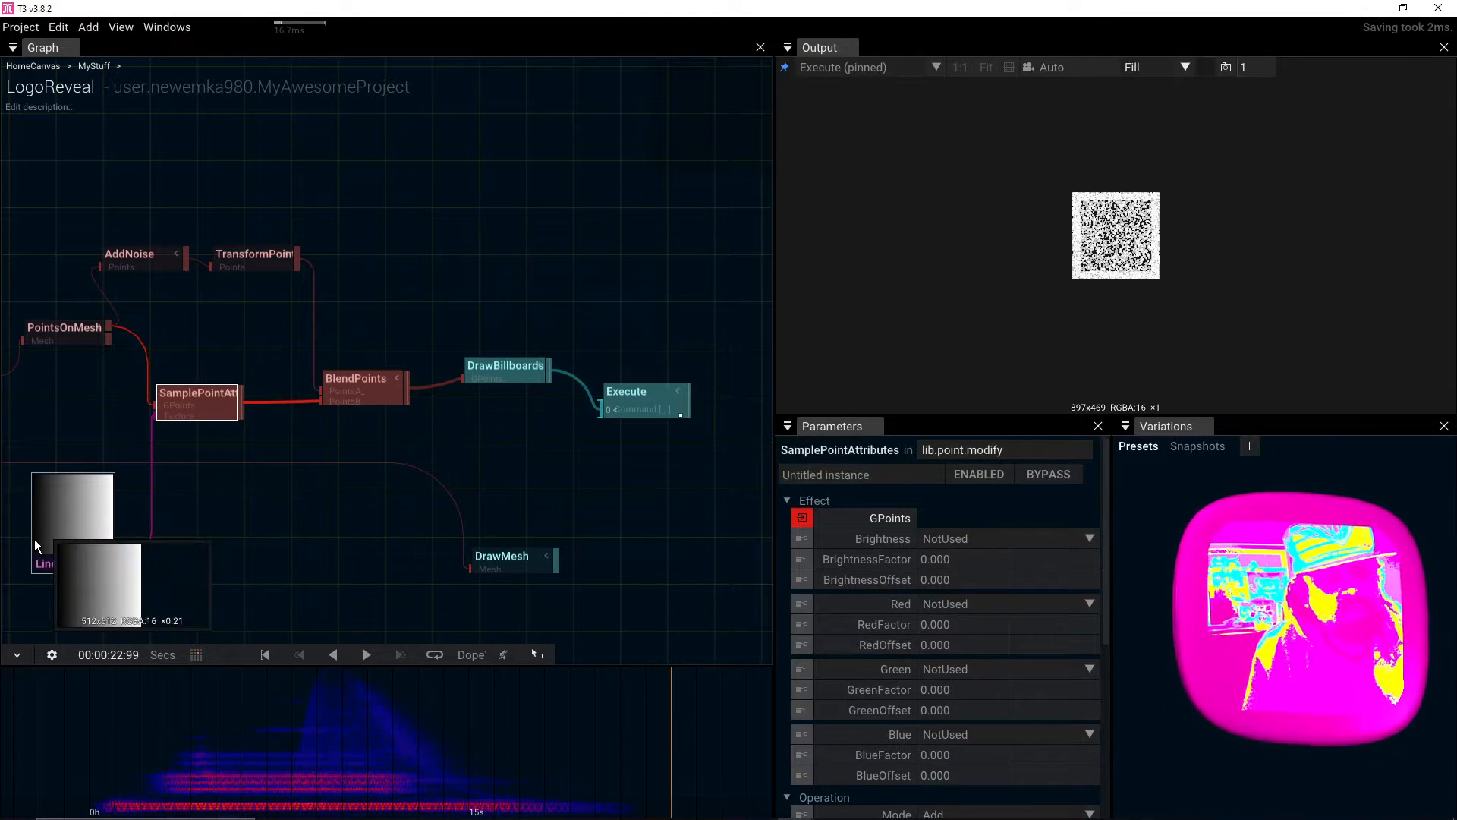
pyautogui.click(1090, 539)
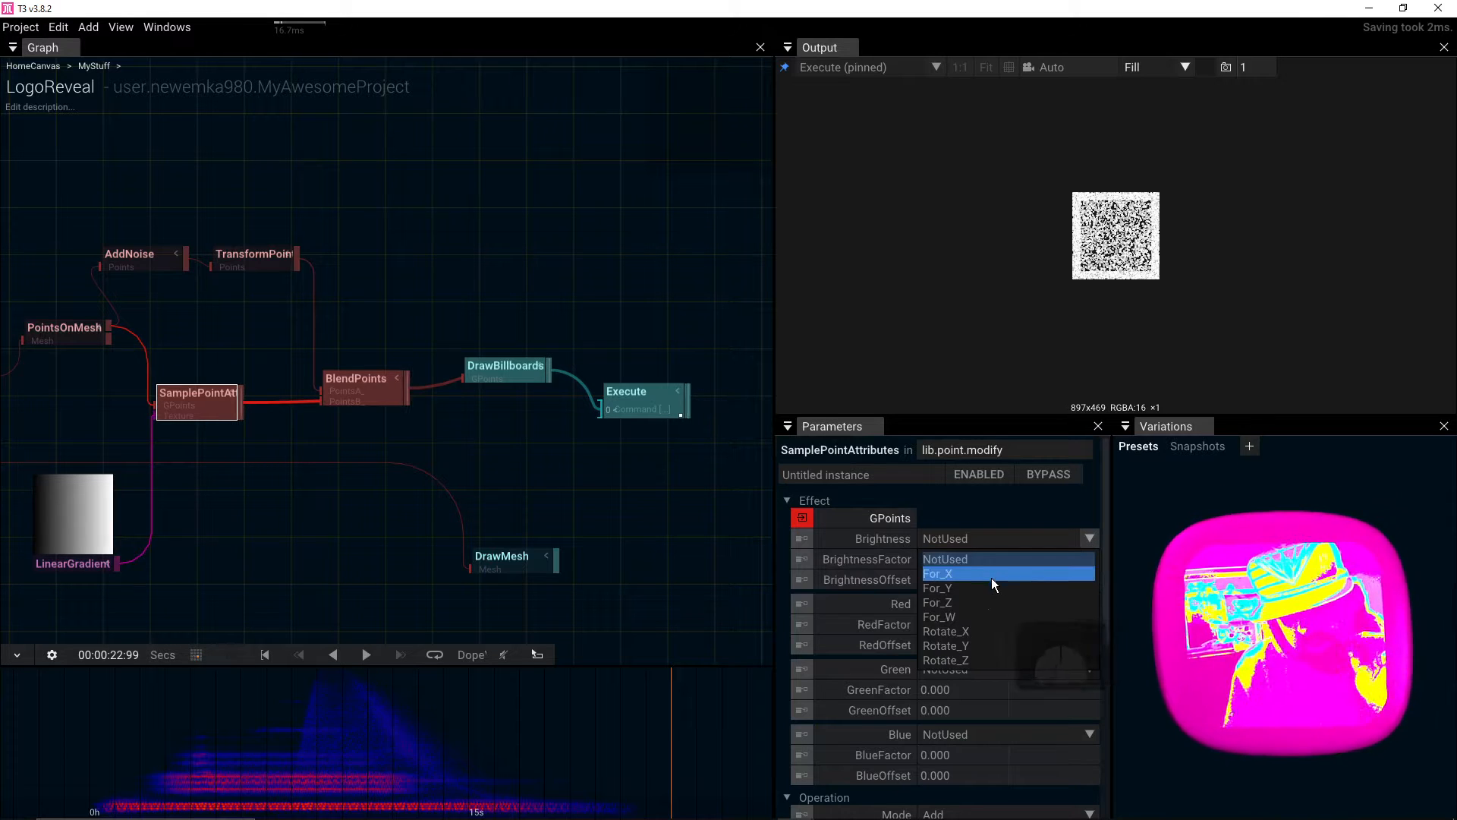
pyautogui.click(956, 618)
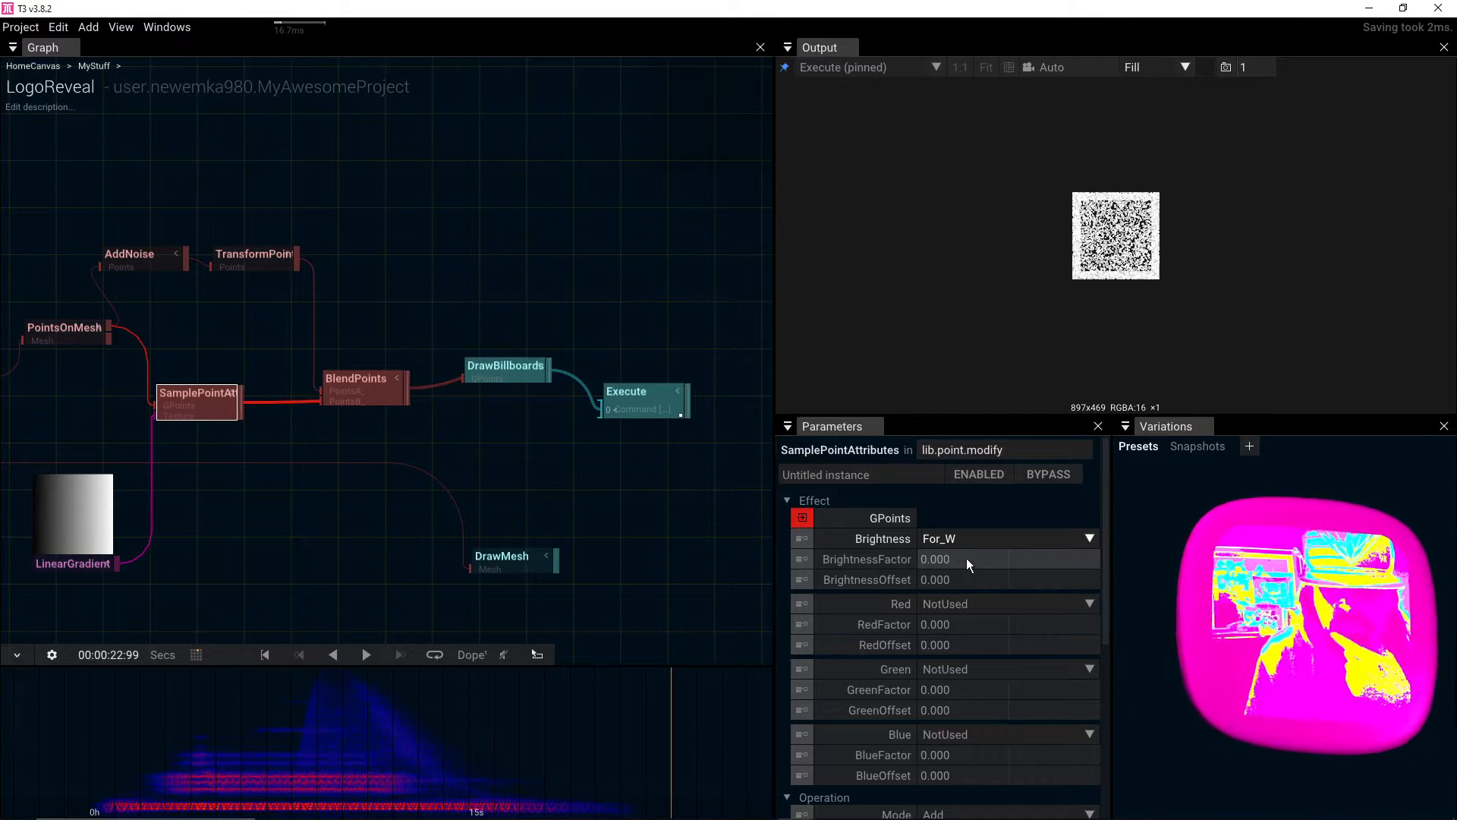
# Step: Set the BrightnessFactor of SamplePointAttributes to -1 so bright gradient areas shrink the points
pyautogui.moveTo(967, 559); pyautogui.dragTo(931, 566)
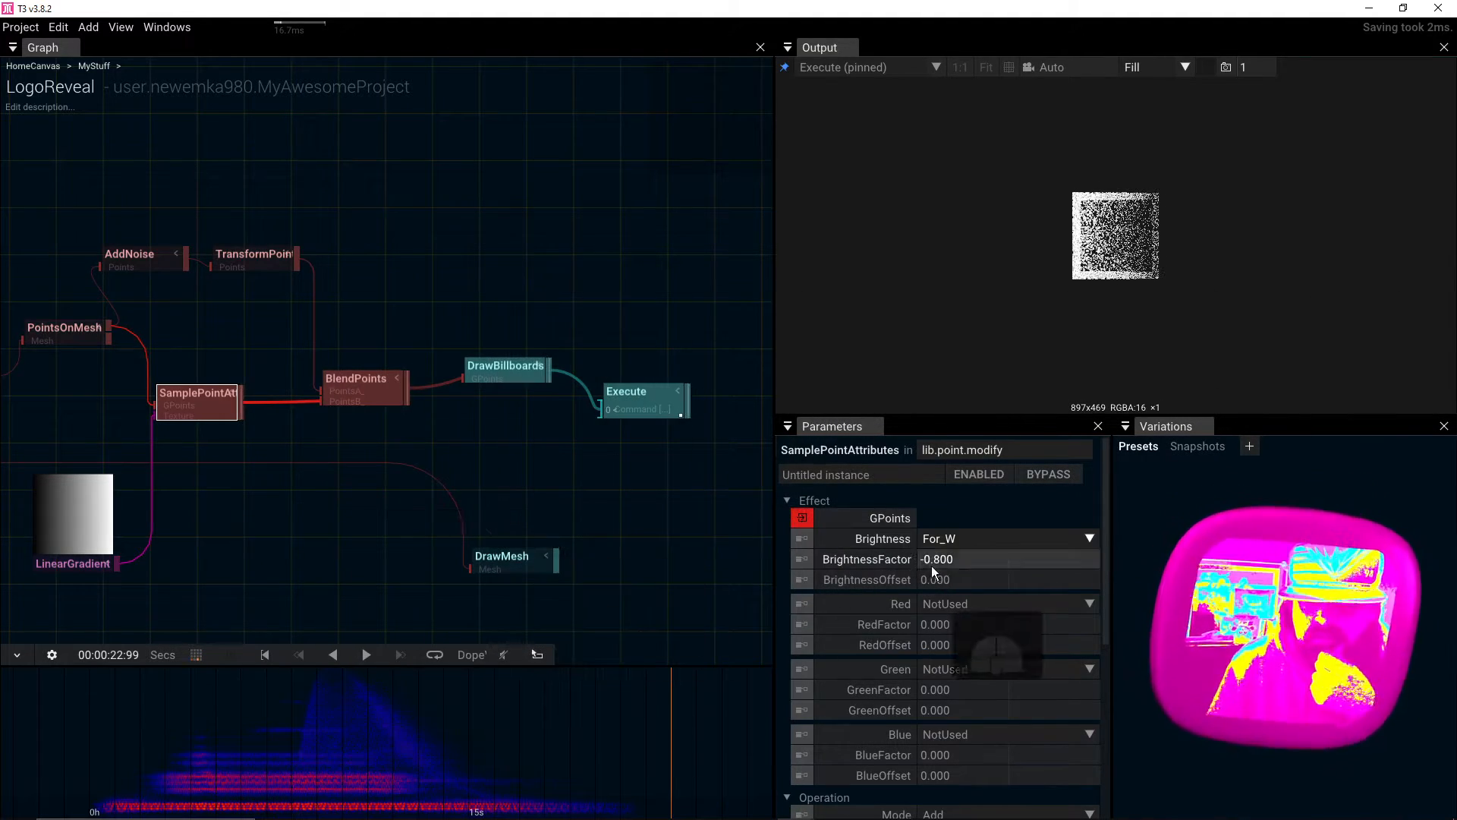
pyautogui.click(971, 560)
pyautogui.write('-1')
pyautogui.press('Return')
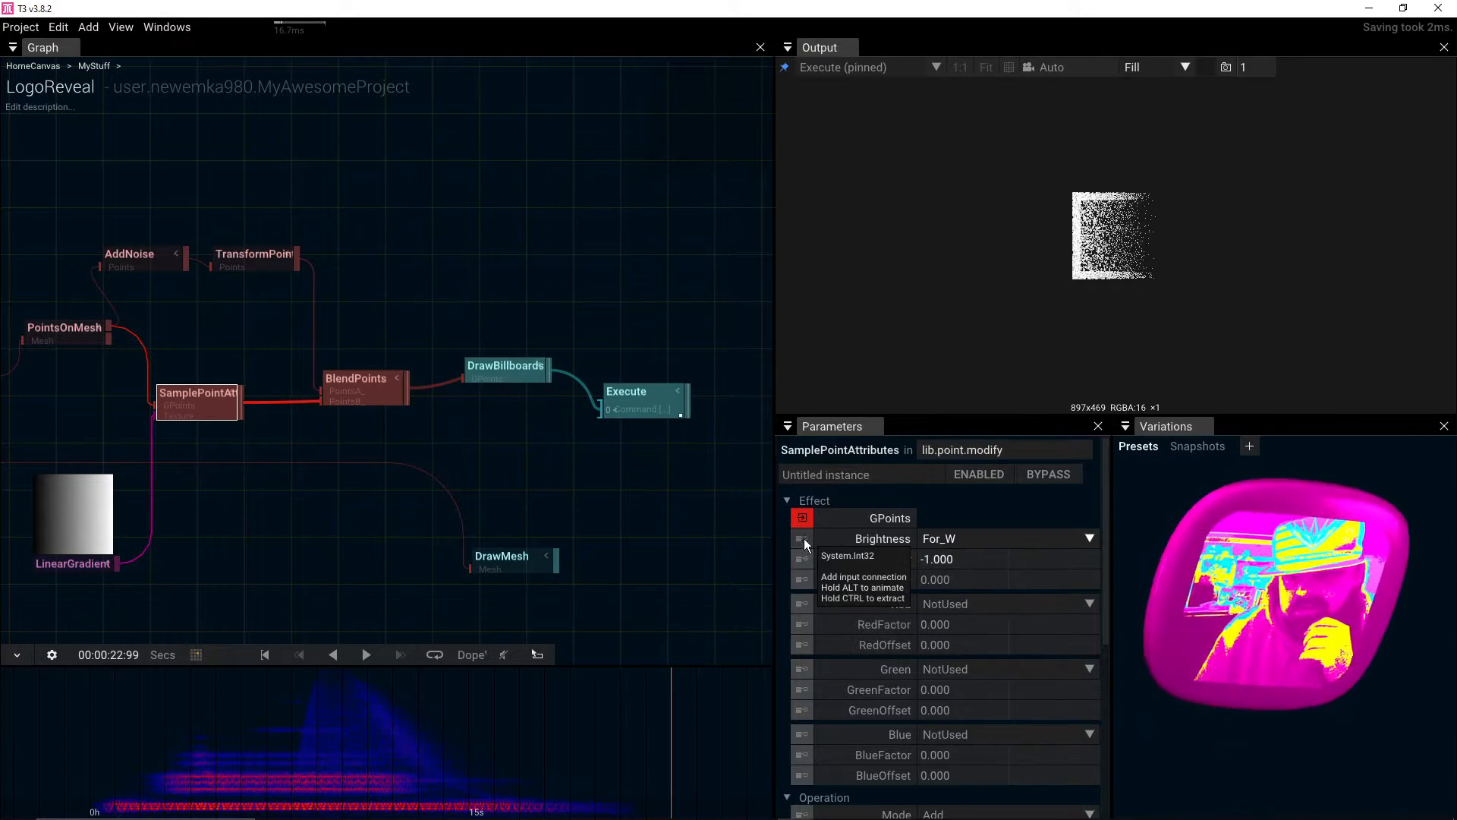
# Step: Turn on the grid and gizmos in the output and inspect the gradient plane against the point cube from several angles
pyautogui.moveTo(1093, 247); pyautogui.dragTo(1181, 260)
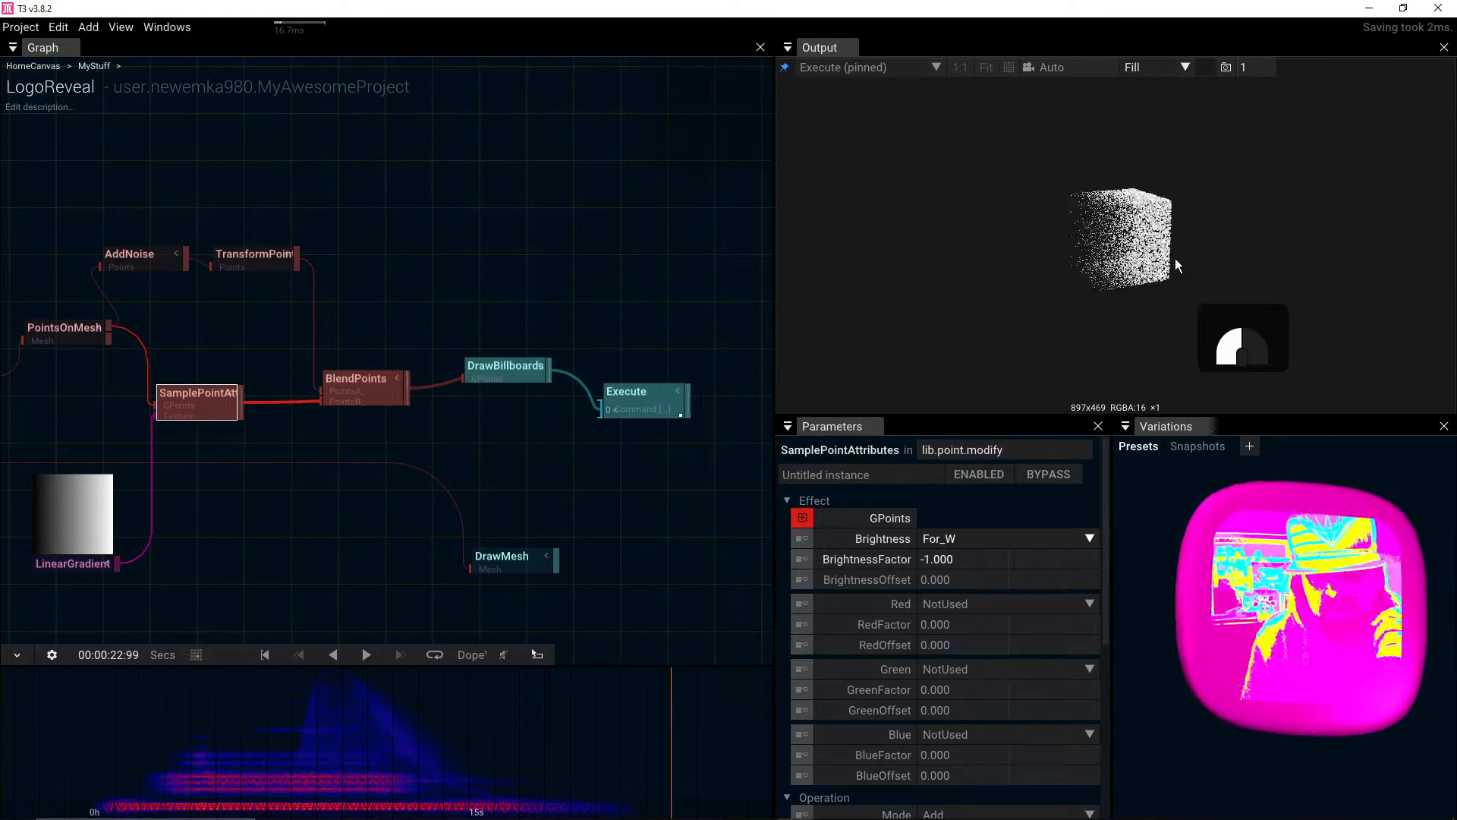
pyautogui.press('f')
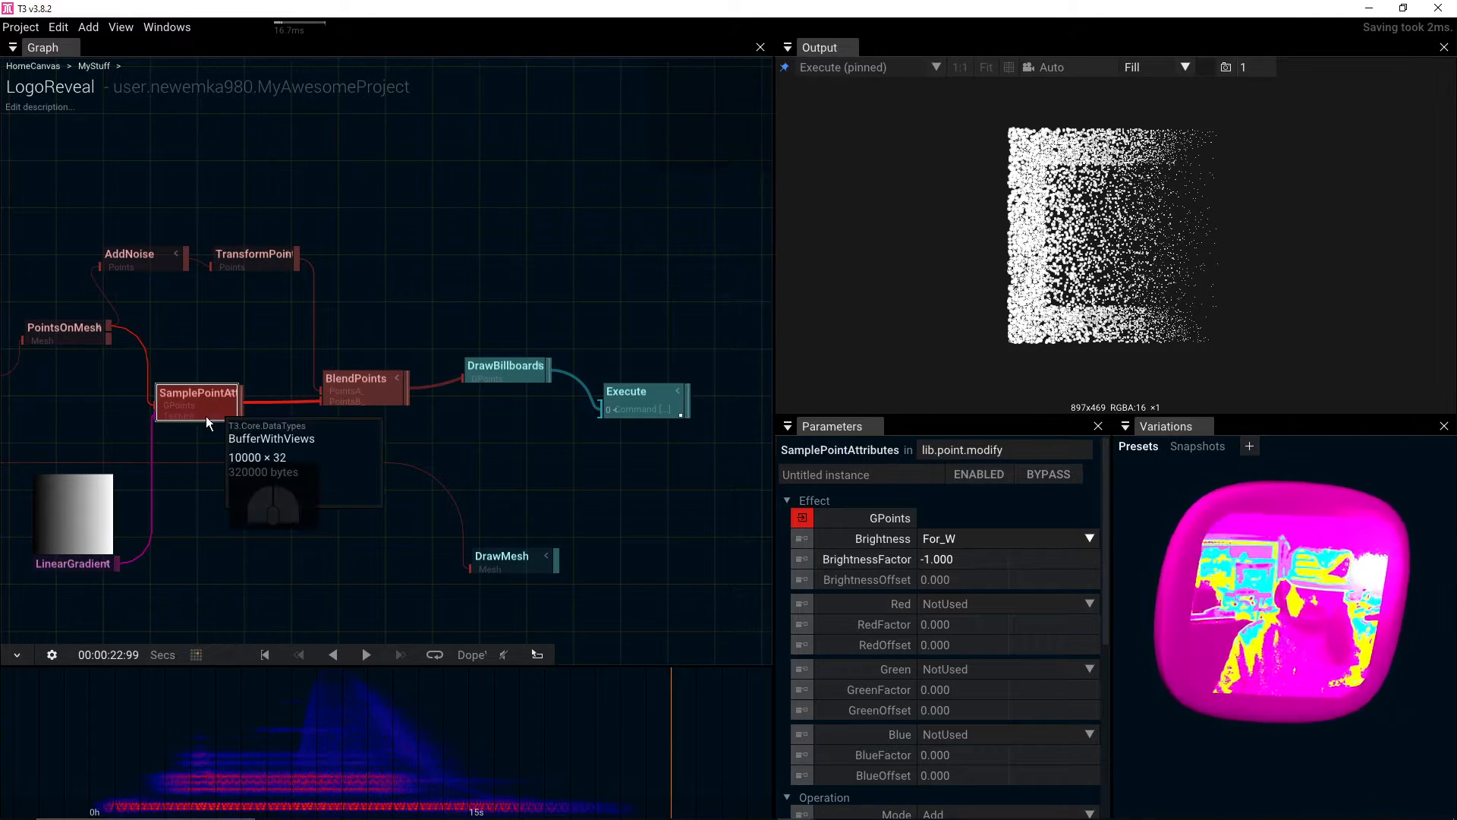
pyautogui.click(1012, 68)
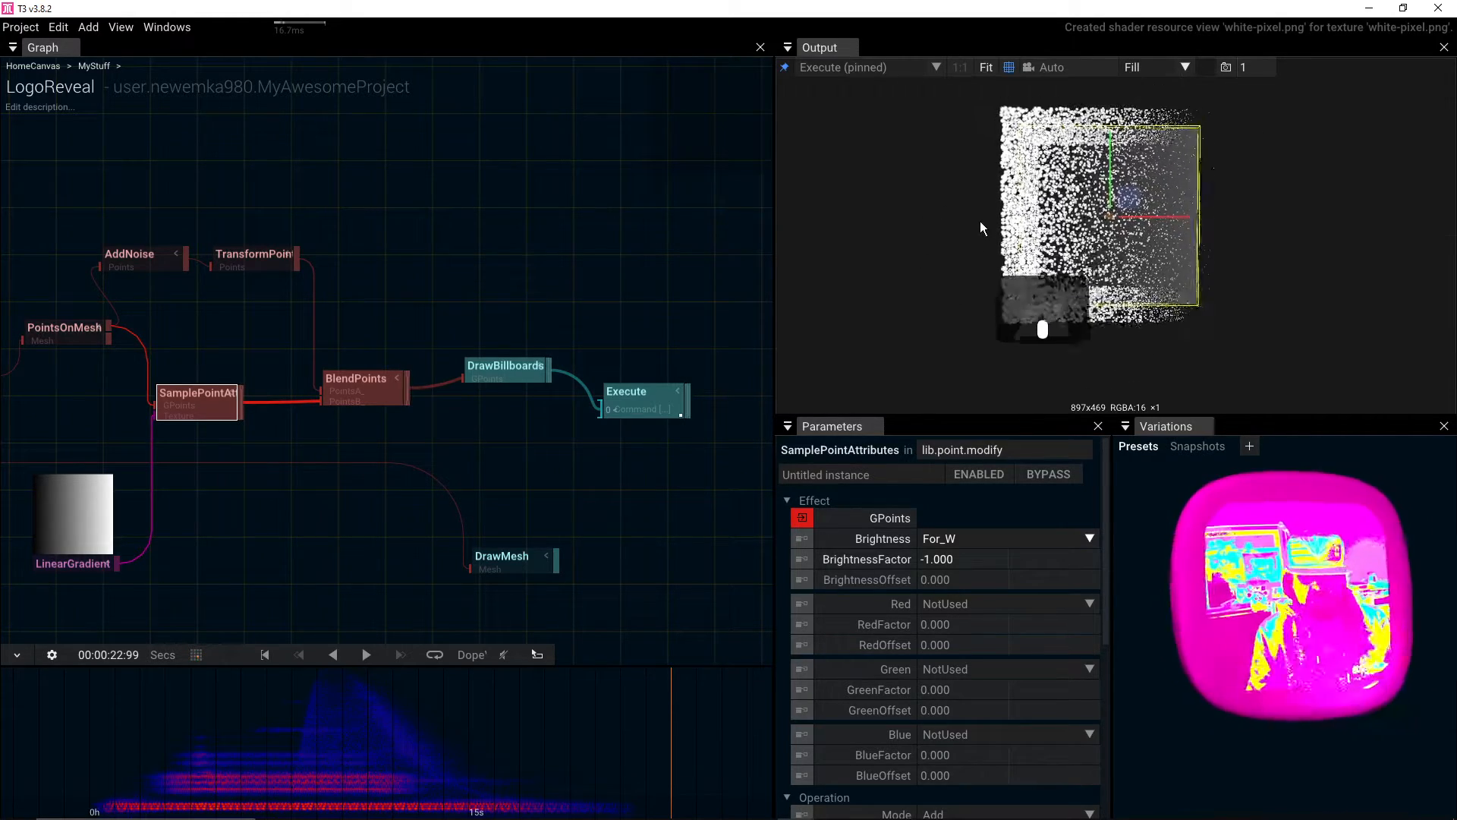
pyautogui.moveTo(980, 220); pyautogui.dragTo(986, 258)
pyautogui.moveTo(68, 562); pyautogui.dragTo(75, 573)
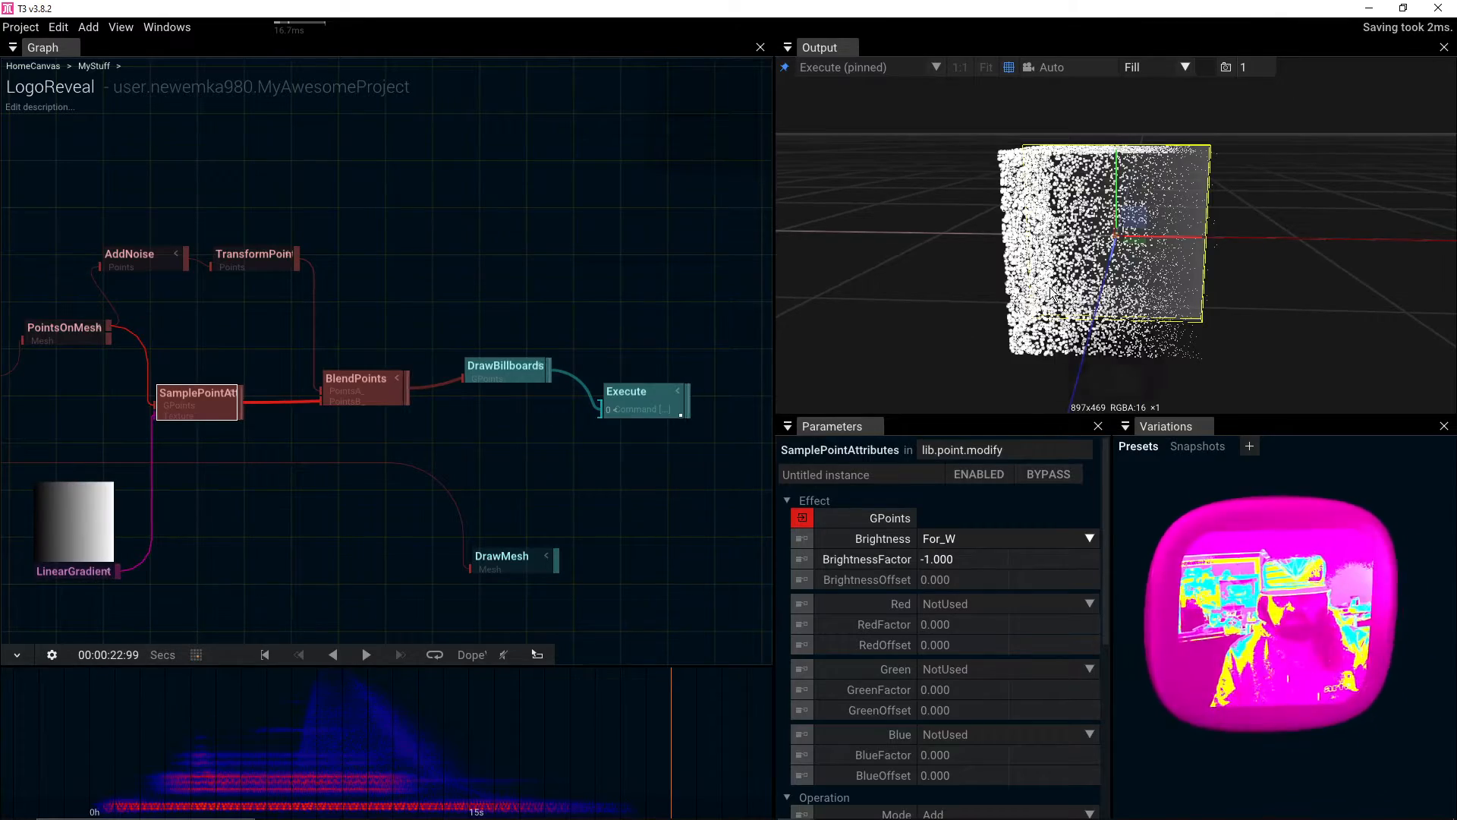
pyautogui.moveTo(1062, 243); pyautogui.dragTo(1093, 243)
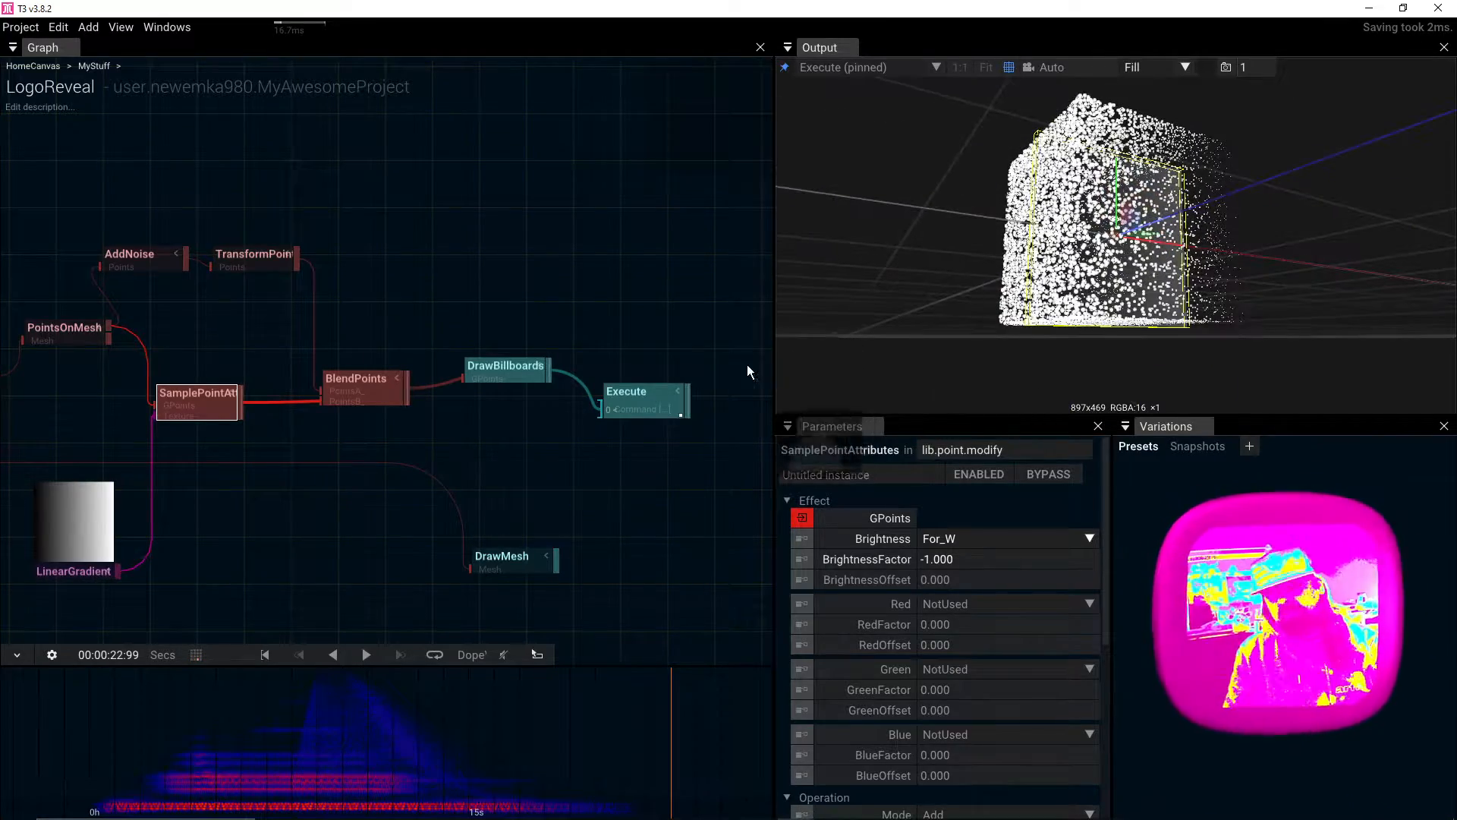
# Step: Compare the CubeMesh node's size settings with the texture map's Stretch and Scale in SamplePointAttributes
pyautogui.moveTo(144, 323); pyautogui.dragTo(456, 352)
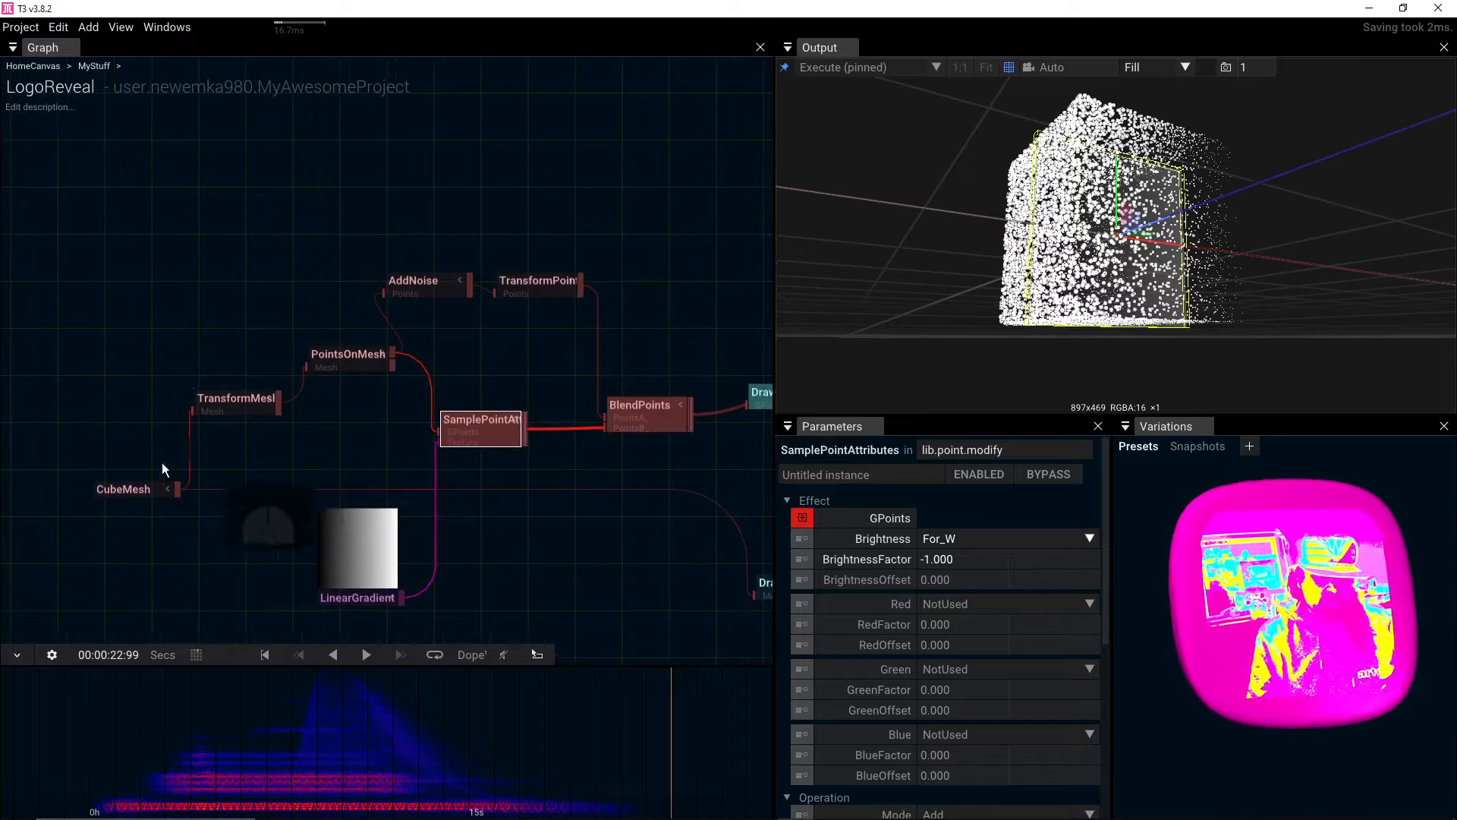
pyautogui.click(135, 492)
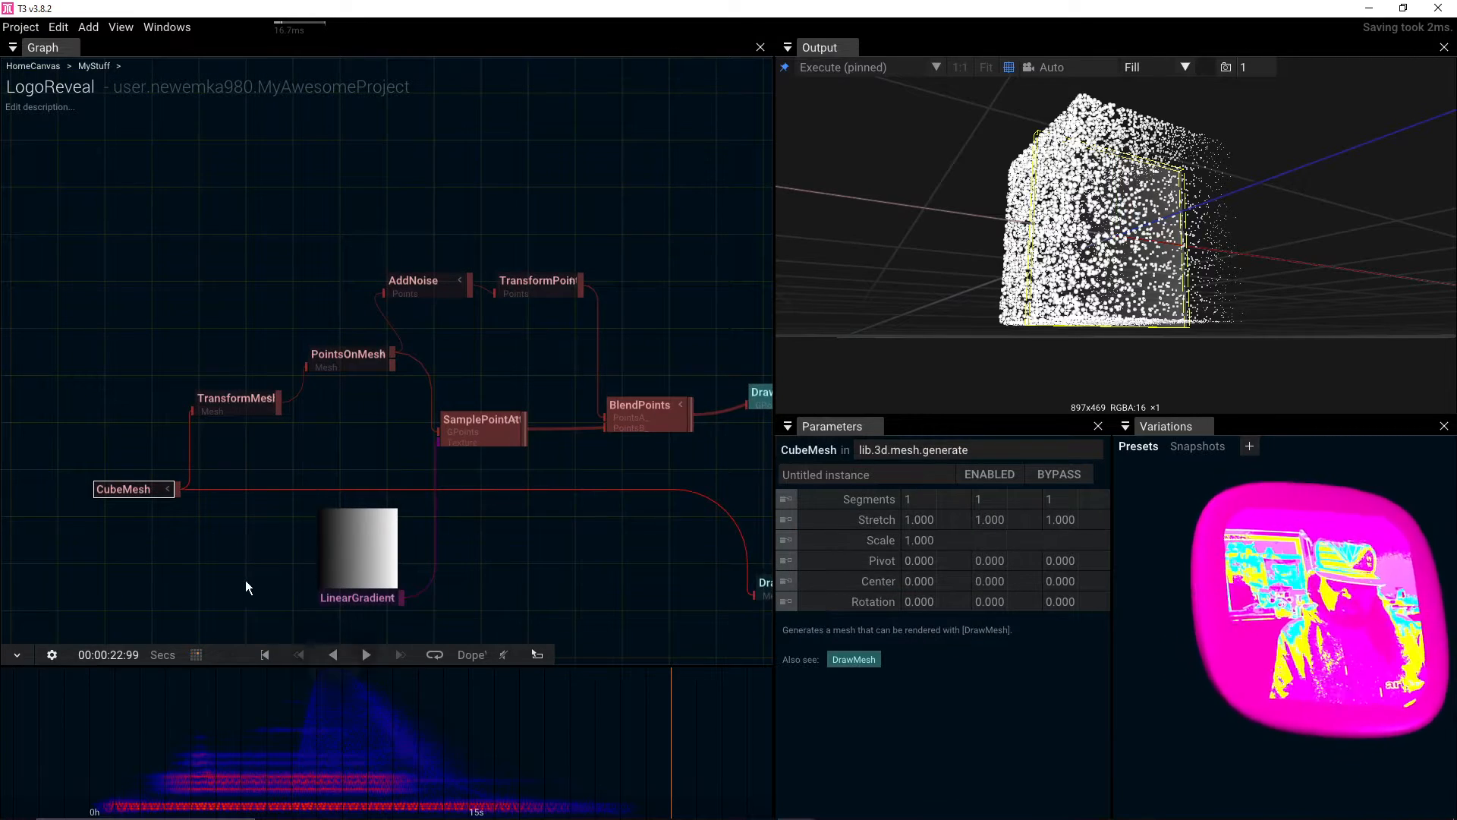
pyautogui.click(472, 437)
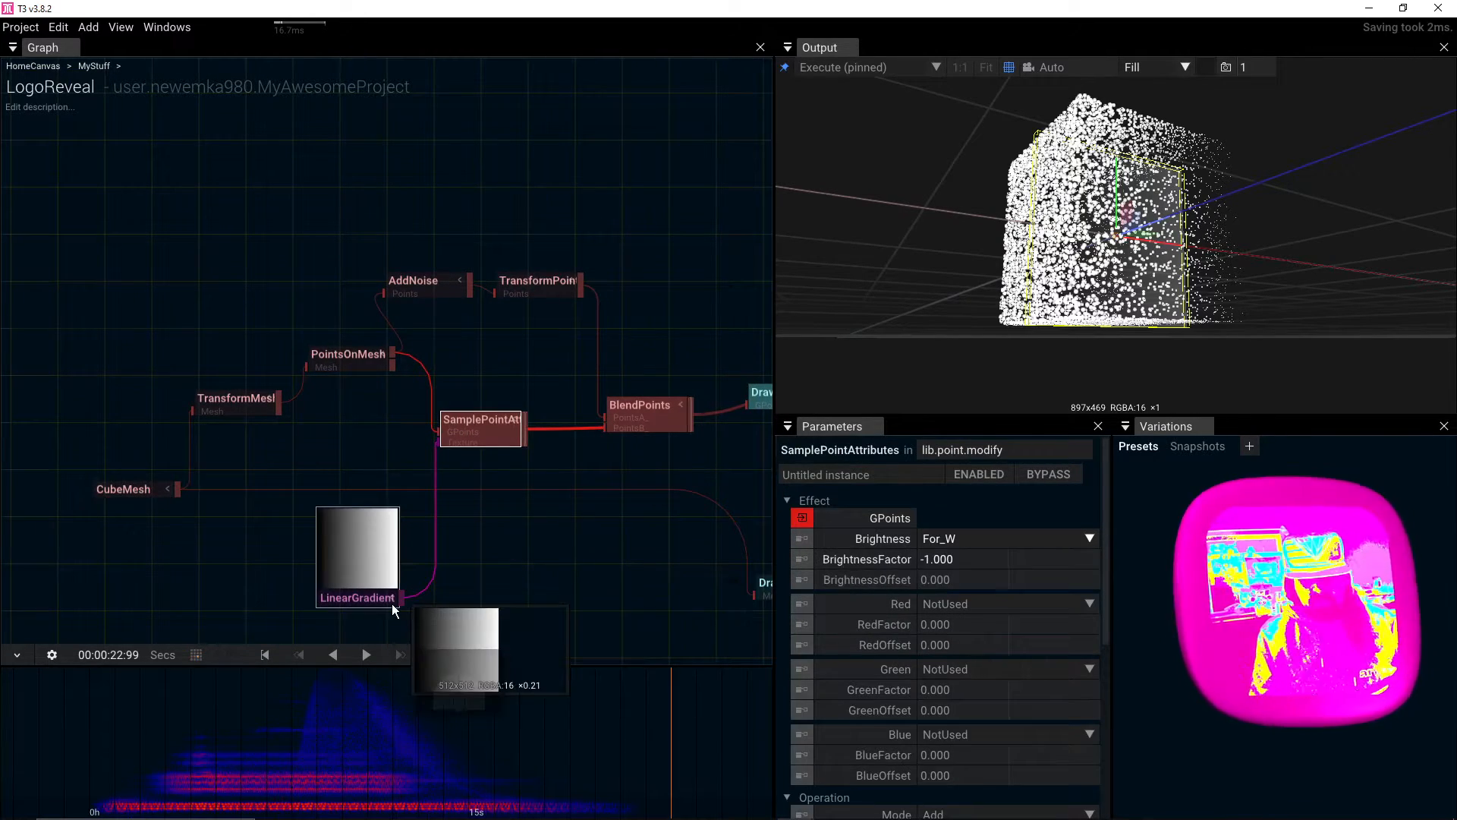
pyautogui.scroll(-8, 886, 635)
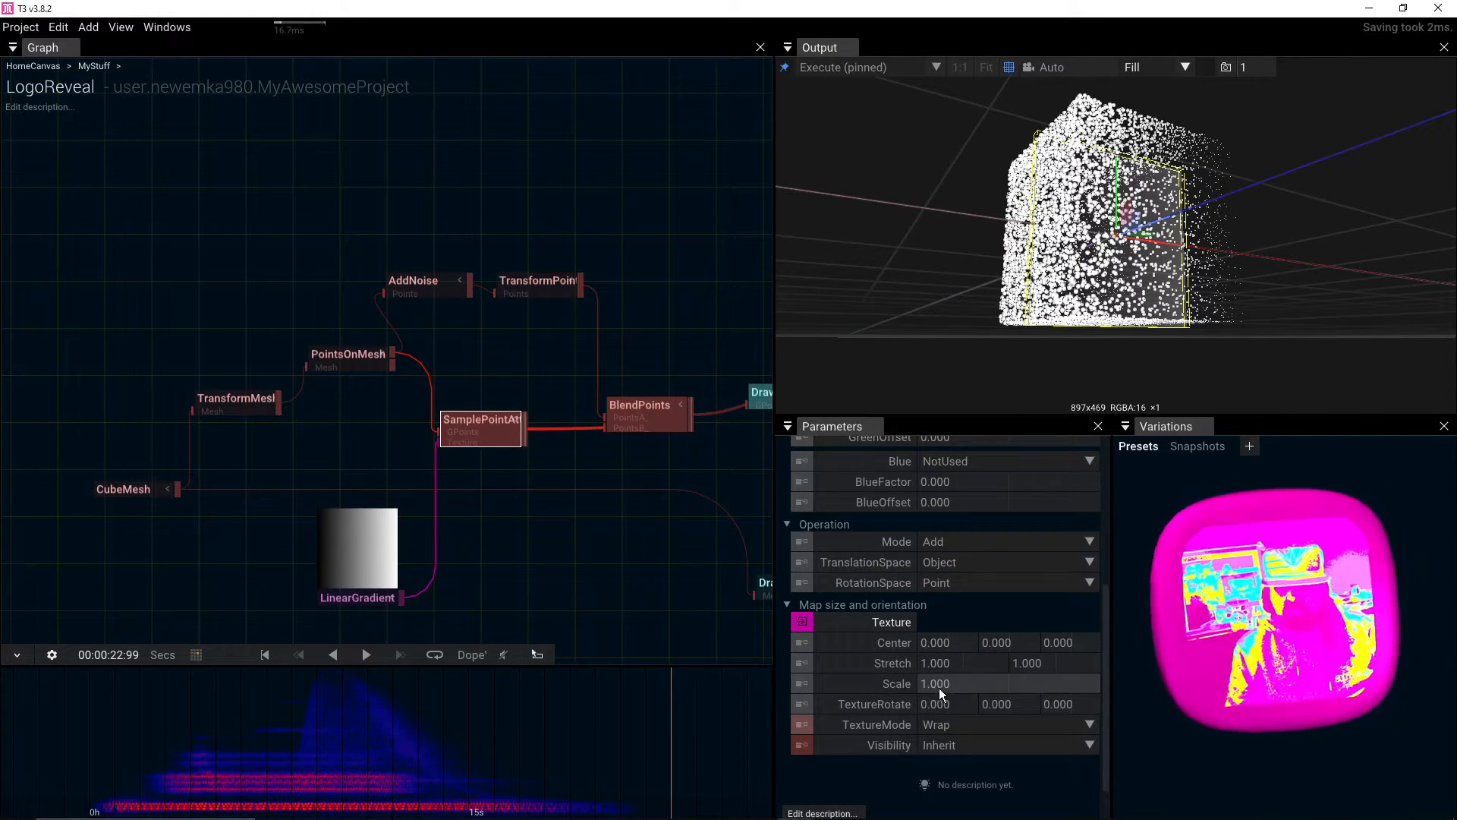
pyautogui.moveTo(939, 688); pyautogui.dragTo(891, 689)
pyautogui.click(827, 688)
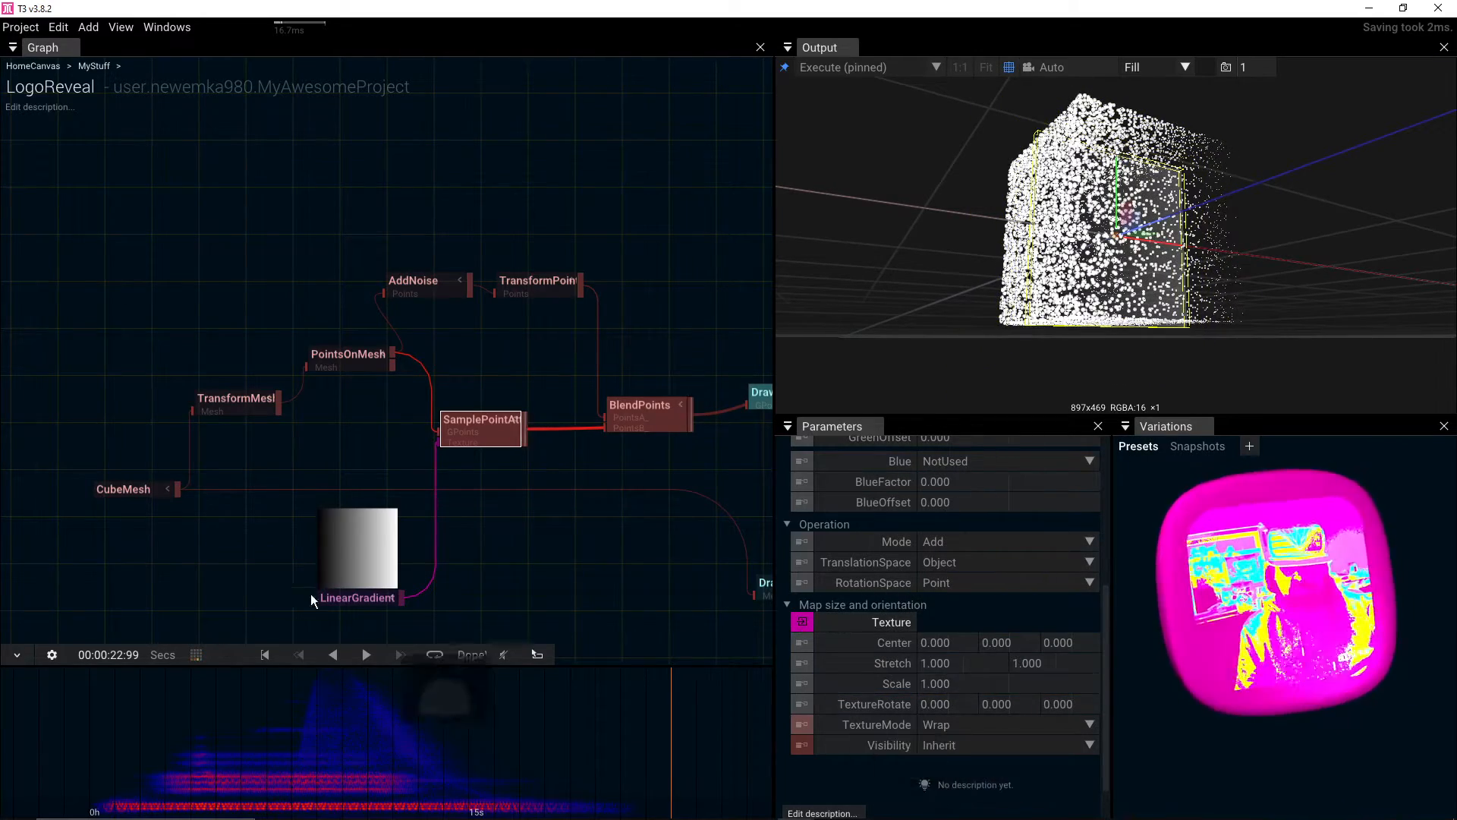
pyautogui.click(141, 490)
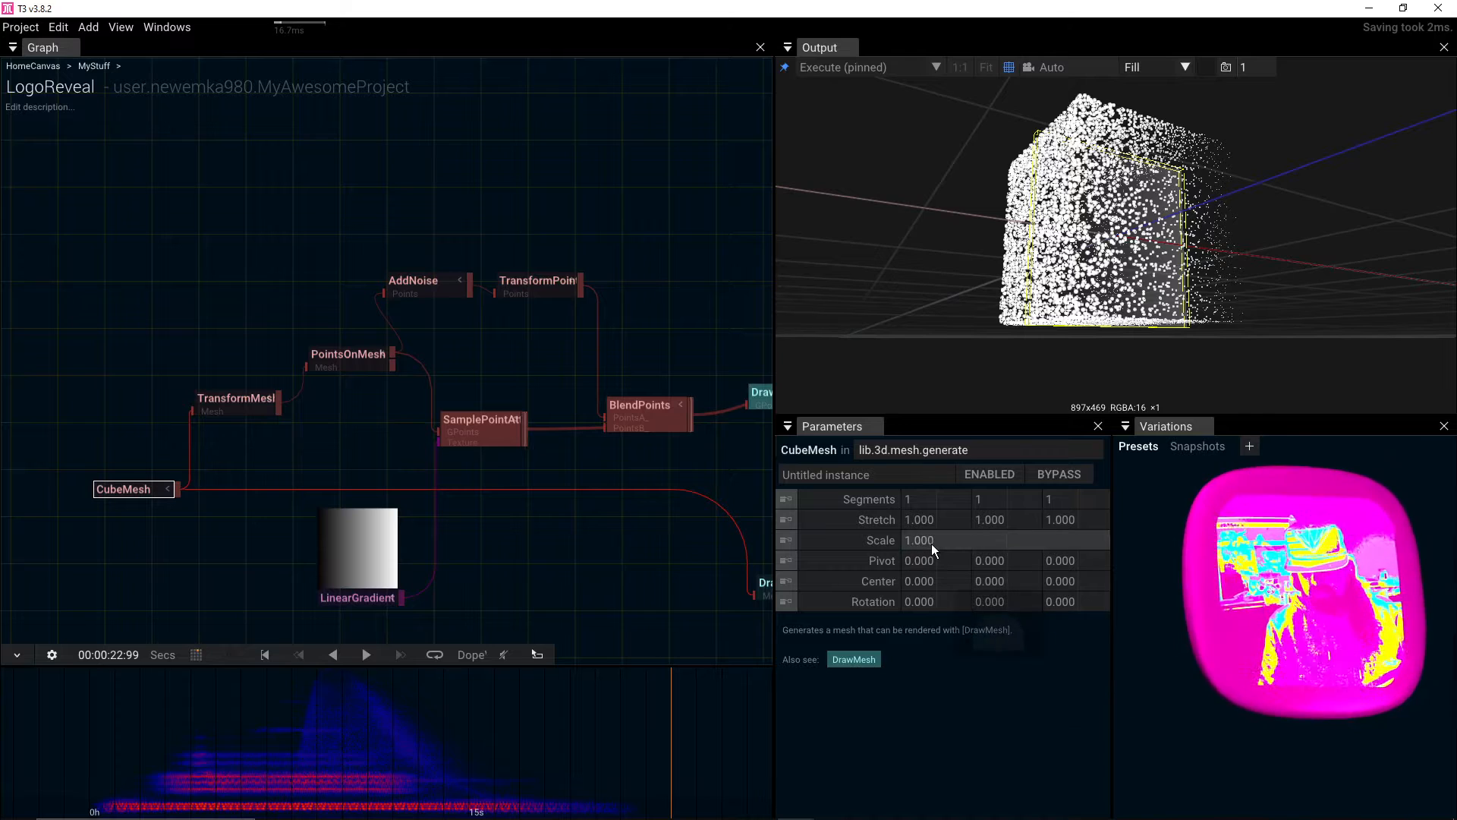
# Step: Set the CubeMesh node's vertical Stretch to 2 and check the taller point block against the gradient plane
pyautogui.click(1004, 522)
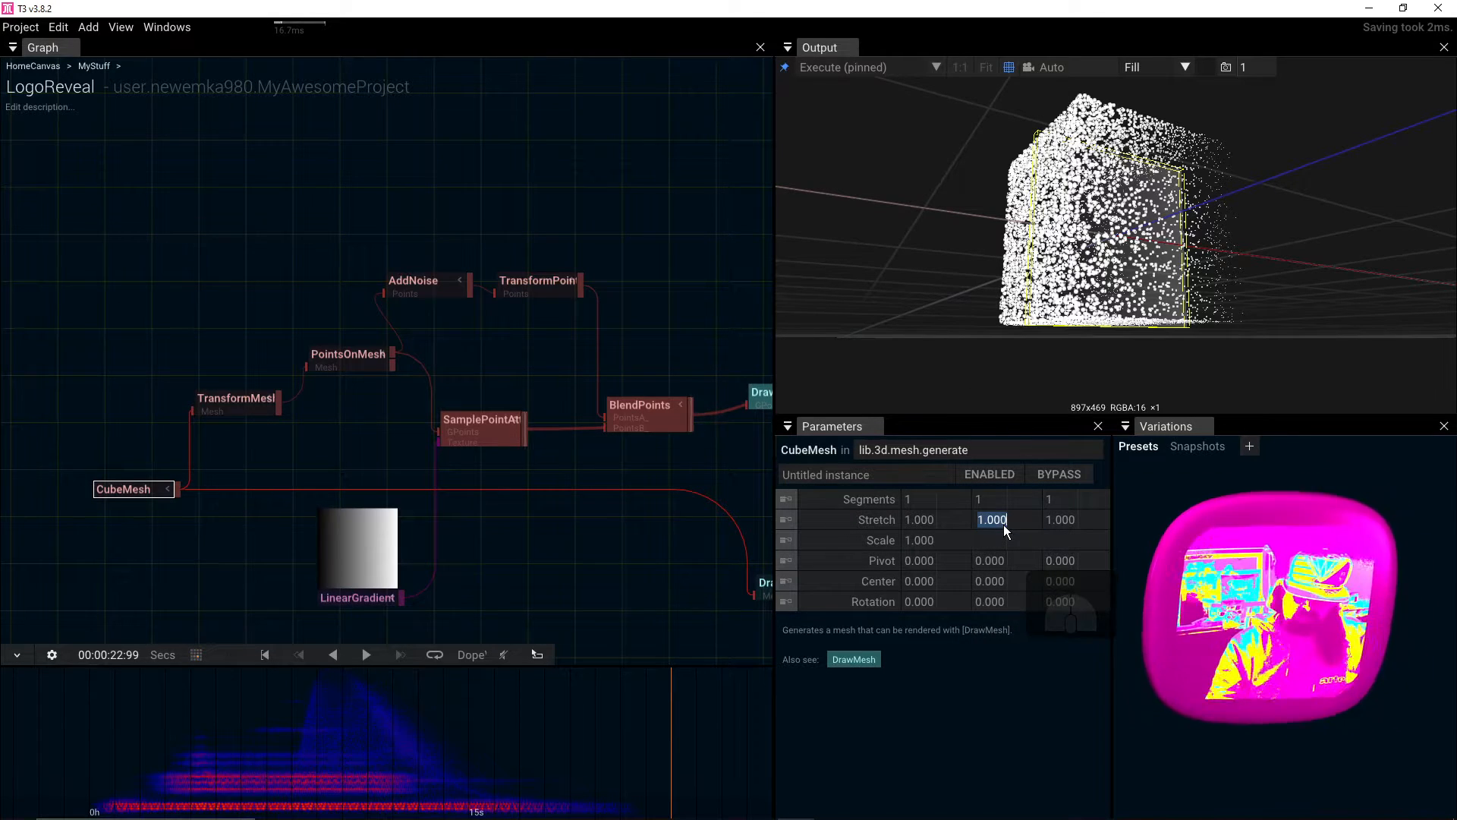
pyautogui.write('2')
pyautogui.press('Return')
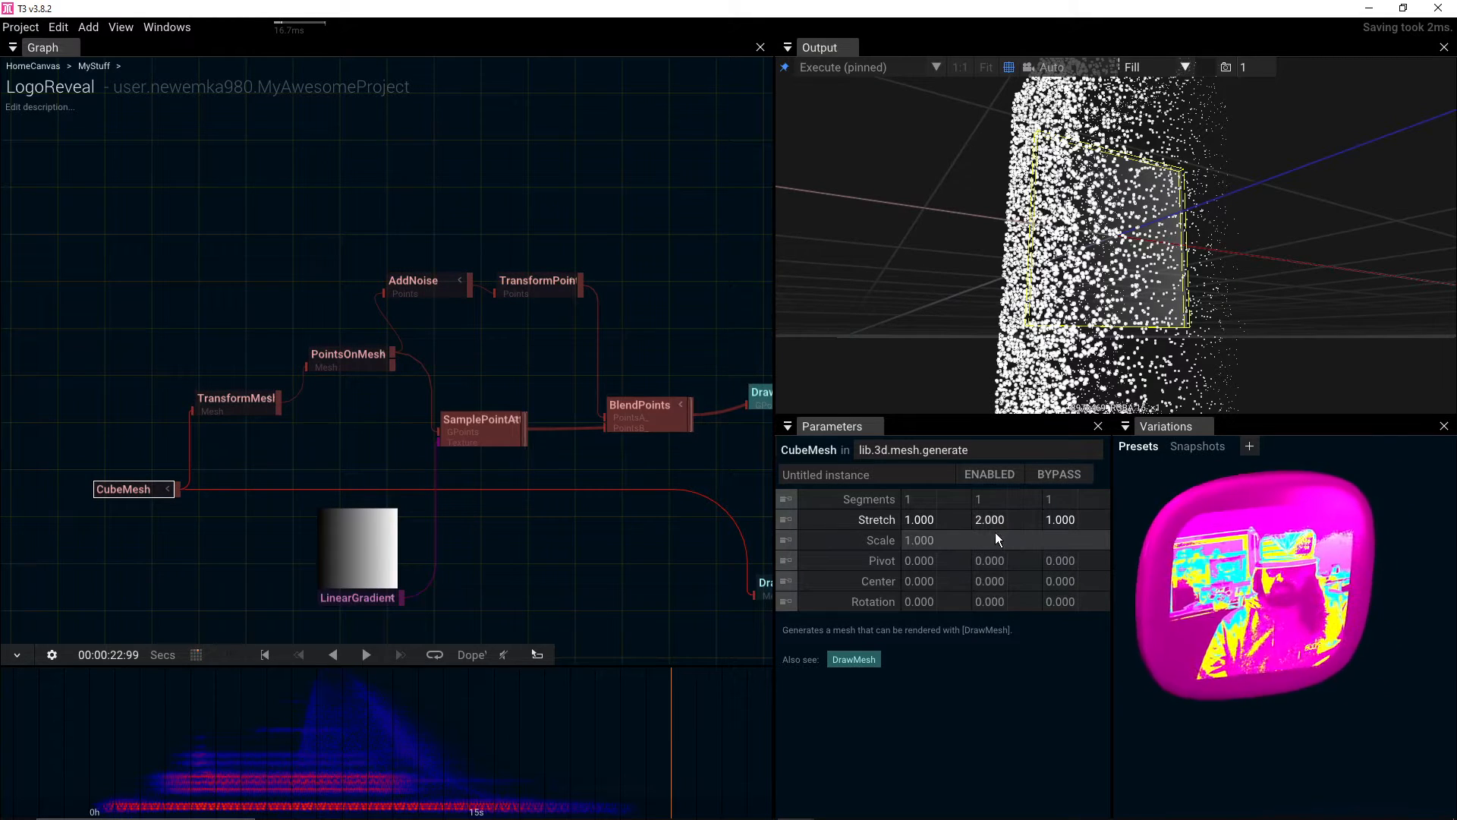
pyautogui.moveTo(686, 251); pyautogui.dragTo(520, 255)
pyautogui.moveTo(1184, 250); pyautogui.dragTo(1076, 284)
pyautogui.scroll(-4, 1095, 303)
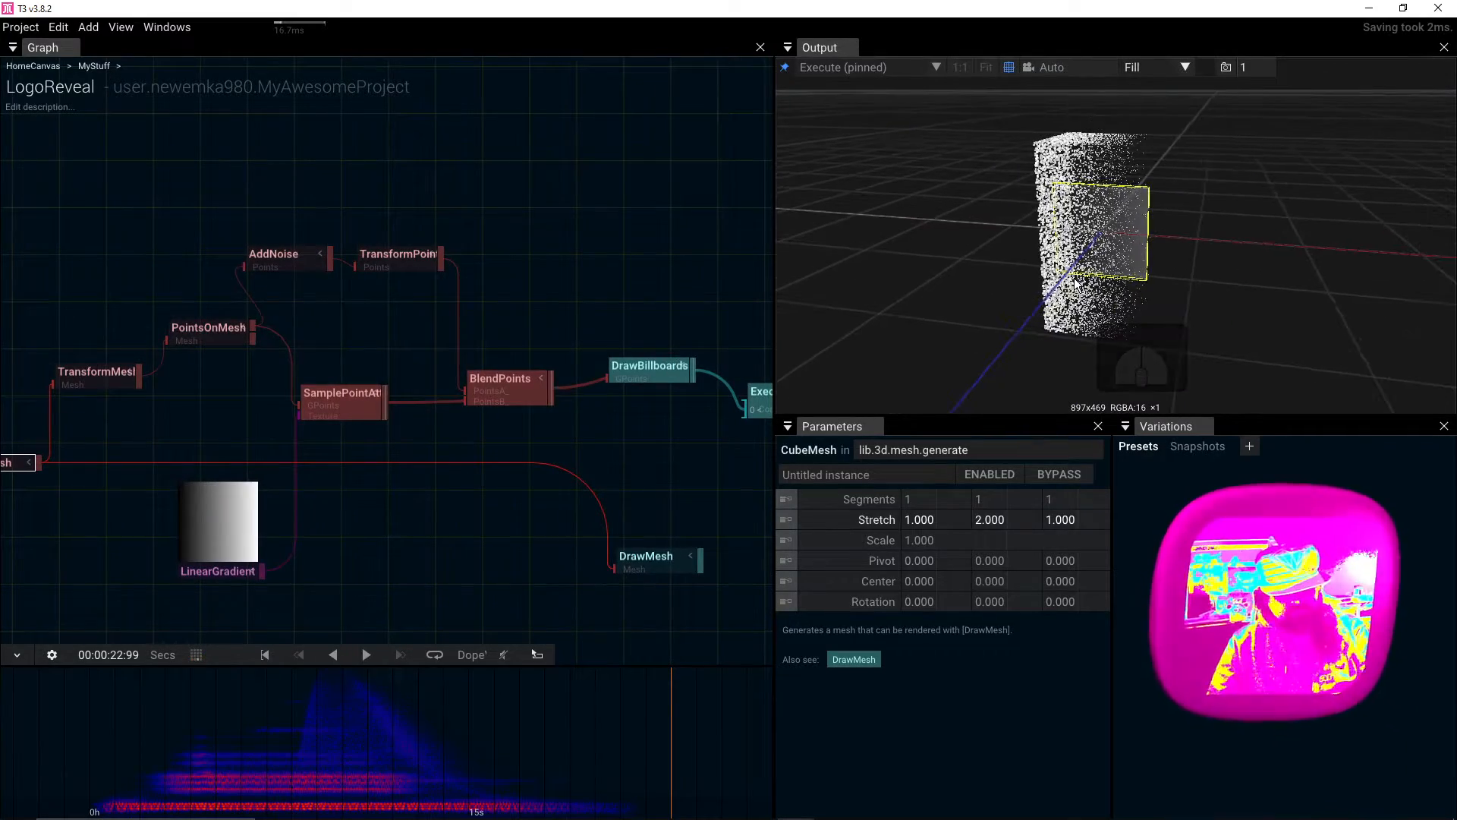
pyautogui.press('f')
pyautogui.scroll(-6, 1141, 267)
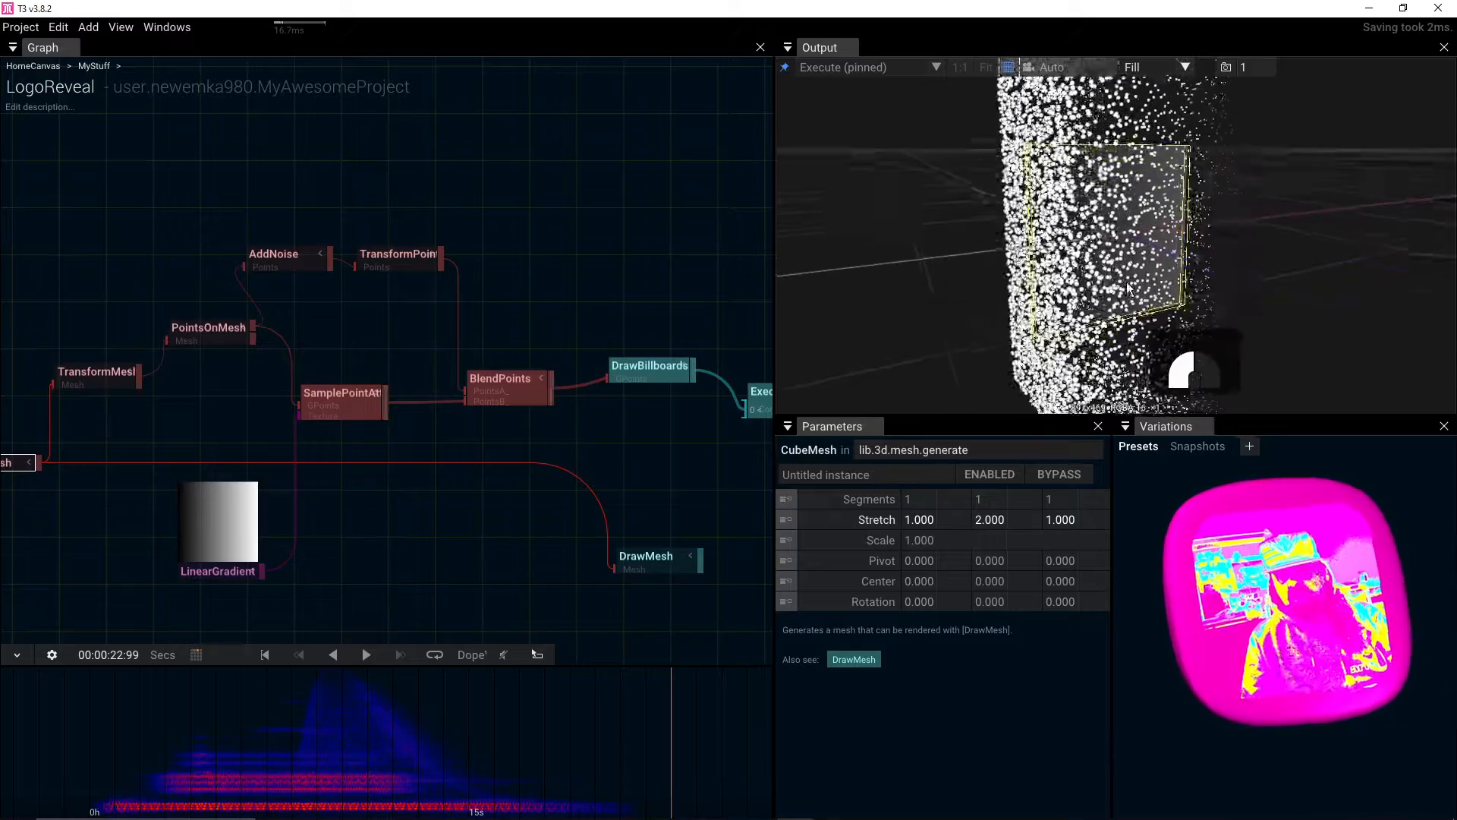
pyautogui.moveTo(1082, 242); pyautogui.dragTo(1123, 272)
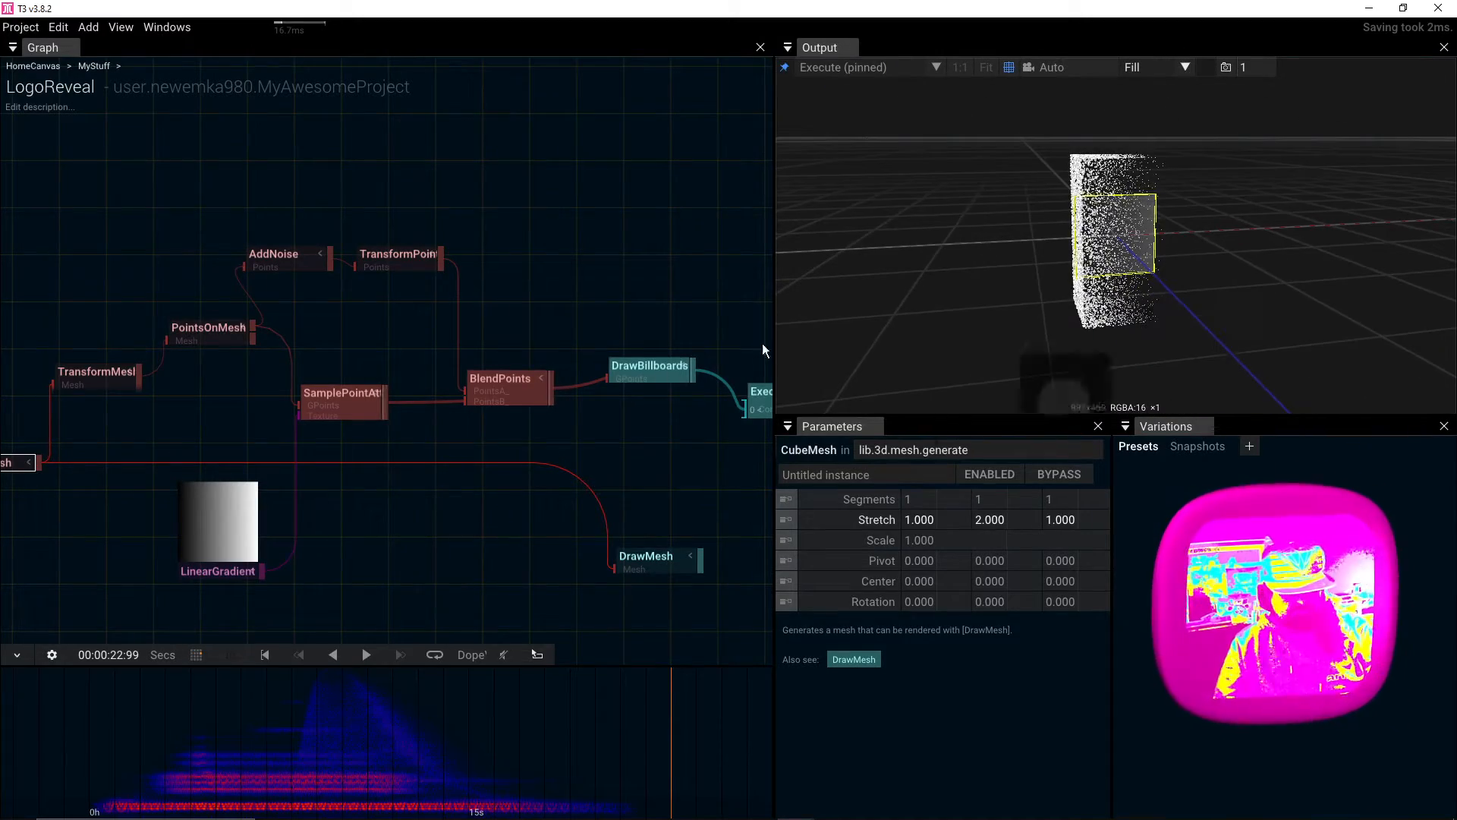
# Step: Set the second Stretch value of the SamplePointAttributes texture map to 2 so the gradient plane covers the block's height
pyautogui.click(337, 414)
pyautogui.scroll(-5, 941, 547)
pyautogui.scroll(-3, 969, 594)
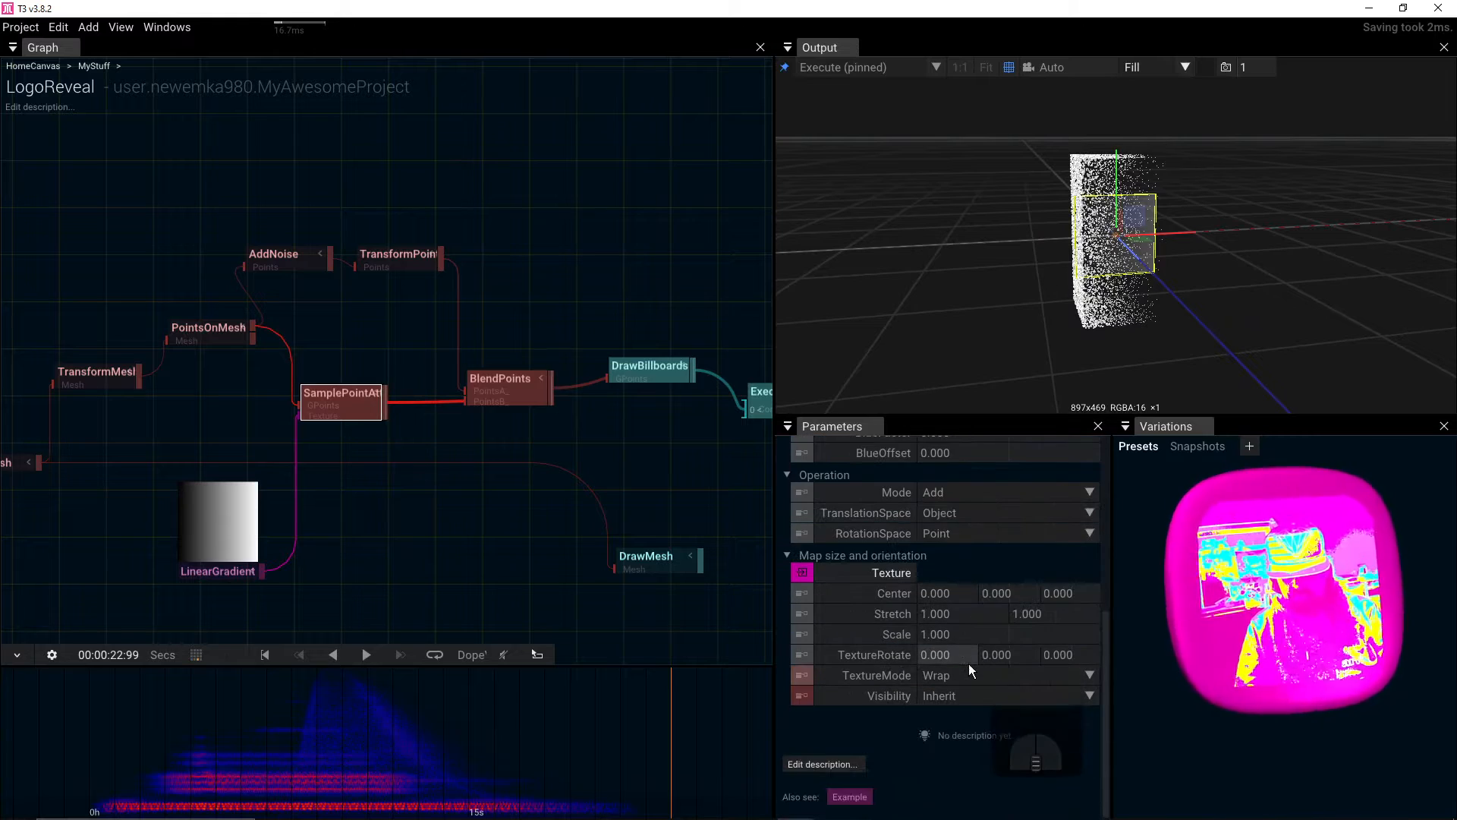
pyautogui.moveTo(1027, 613); pyautogui.dragTo(1434, 607)
pyautogui.click(1045, 615)
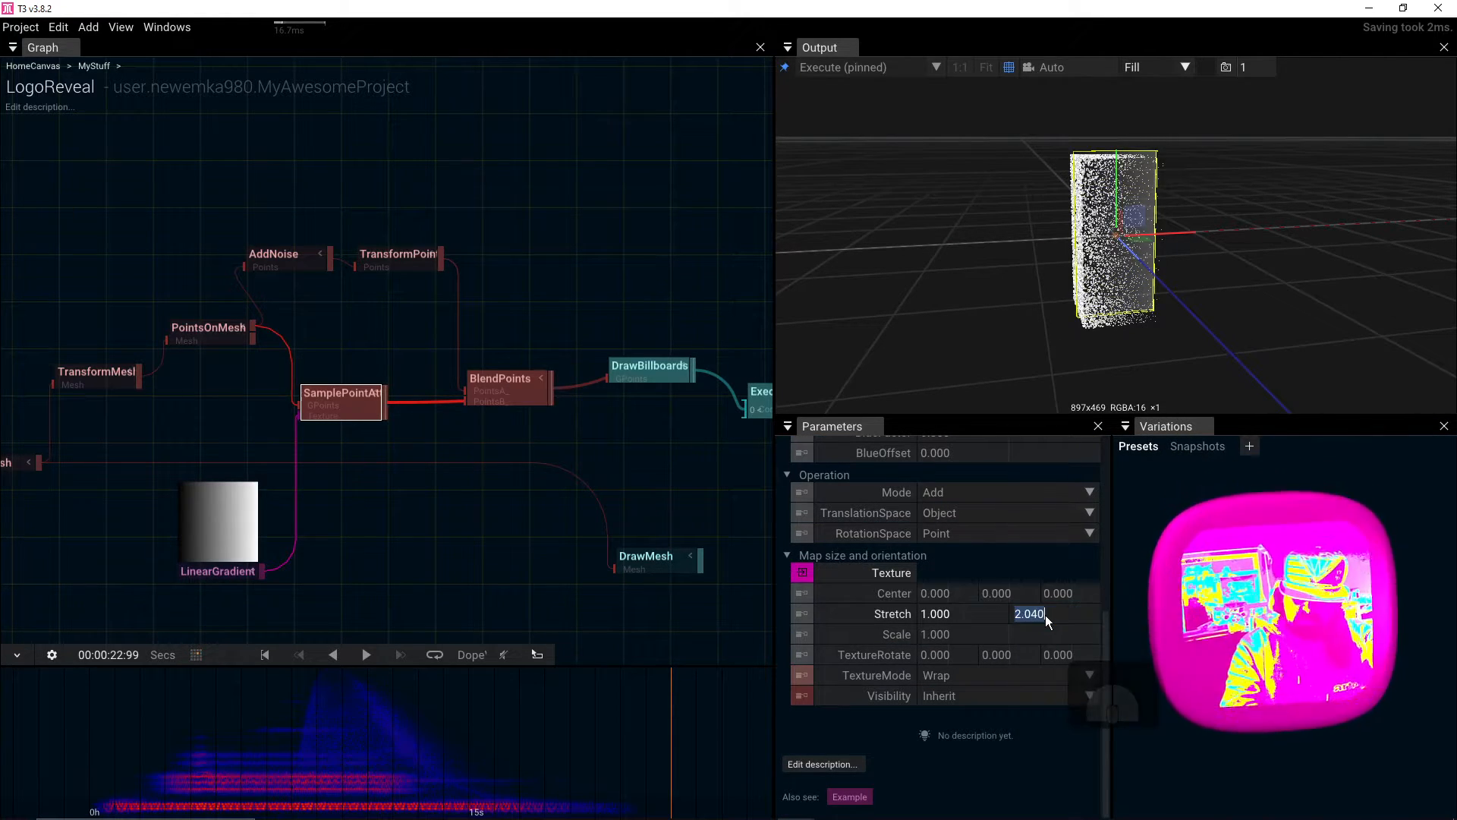
pyautogui.write('2')
pyautogui.press('Return')
pyautogui.moveTo(1032, 399); pyautogui.dragTo(1017, 267)
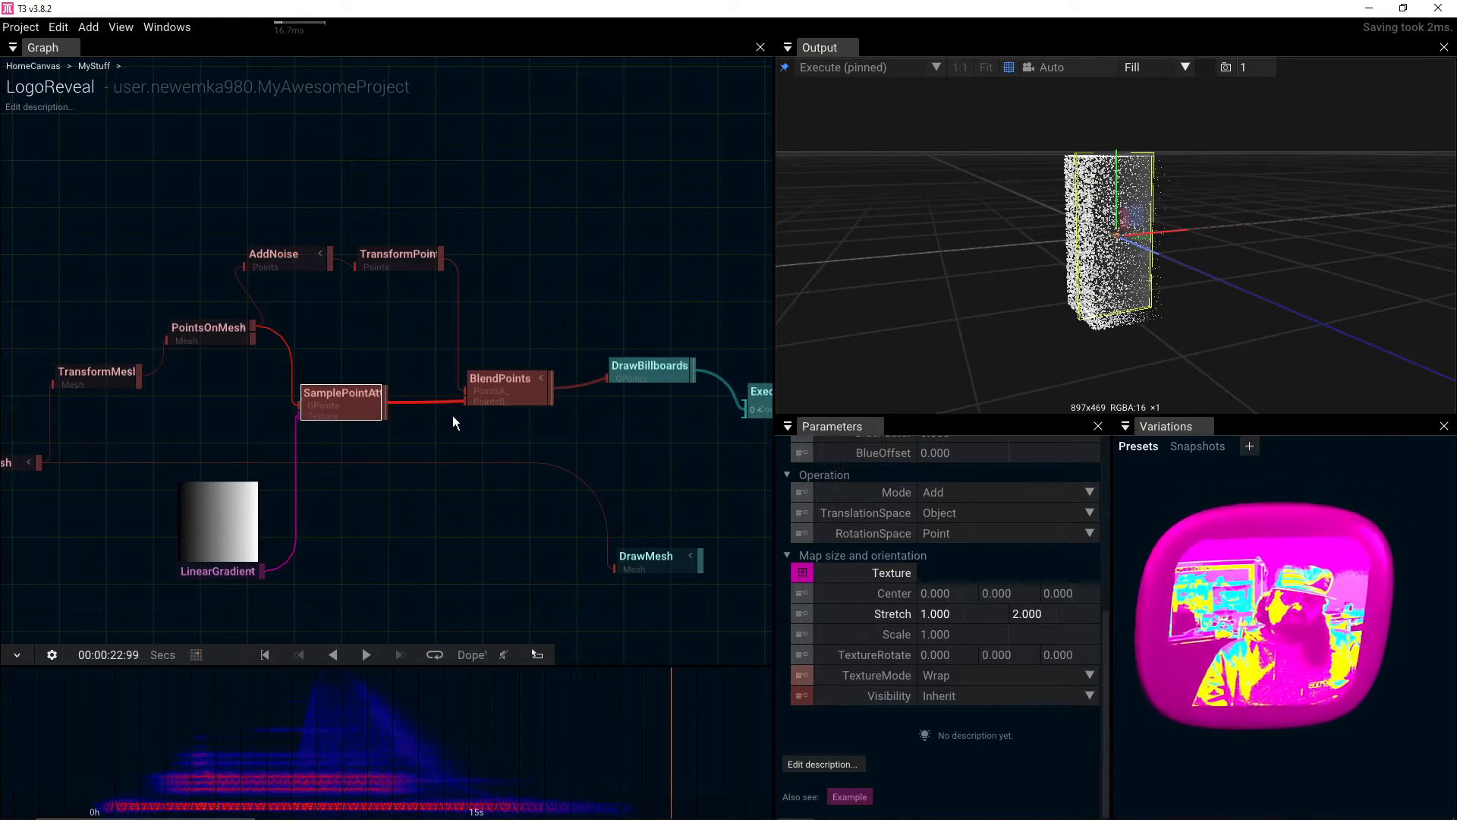
# Step: Nudge the LinearGradient node closer to SamplePointAttributes in the graph and view the block from another angle
pyautogui.moveTo(257, 397); pyautogui.dragTo(419, 390)
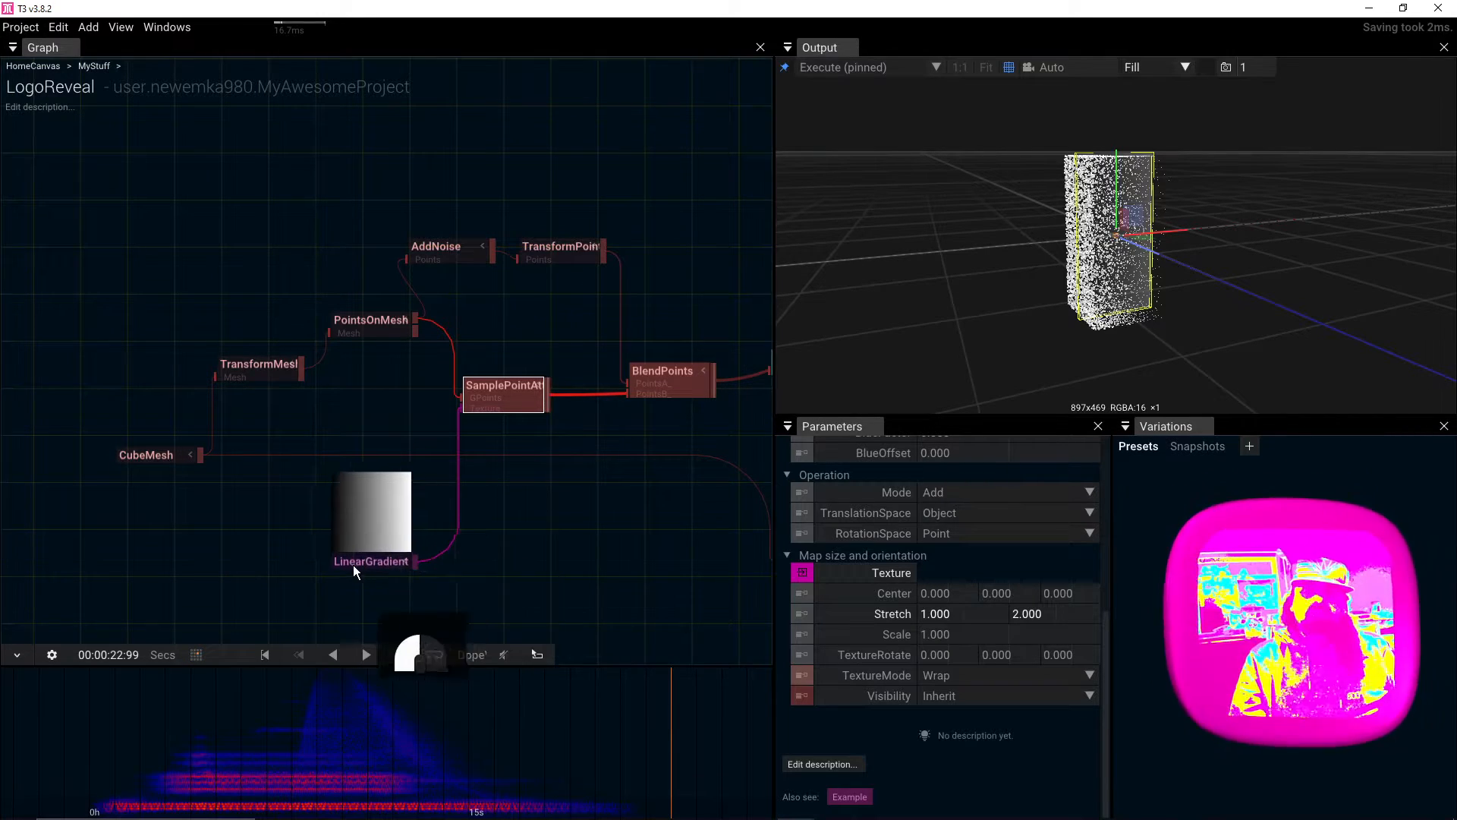
pyautogui.moveTo(353, 565)
pyautogui.mouseDown()
pyautogui.moveTo(390, 568)
pyautogui.moveTo(352, 572)
pyautogui.moveTo(360, 562)
pyautogui.mouseUp()
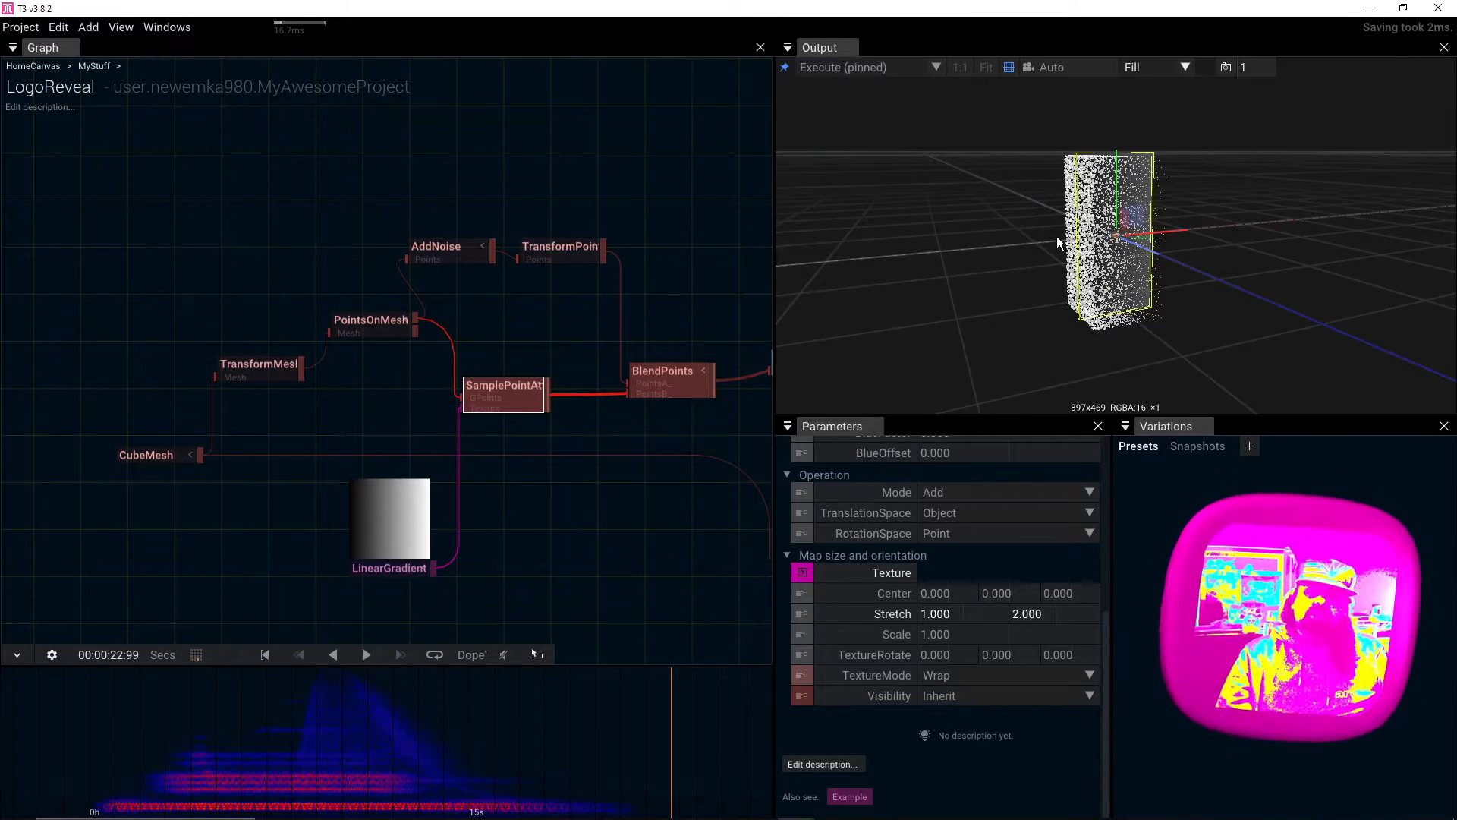
pyautogui.moveTo(1057, 236); pyautogui.dragTo(772, 247)
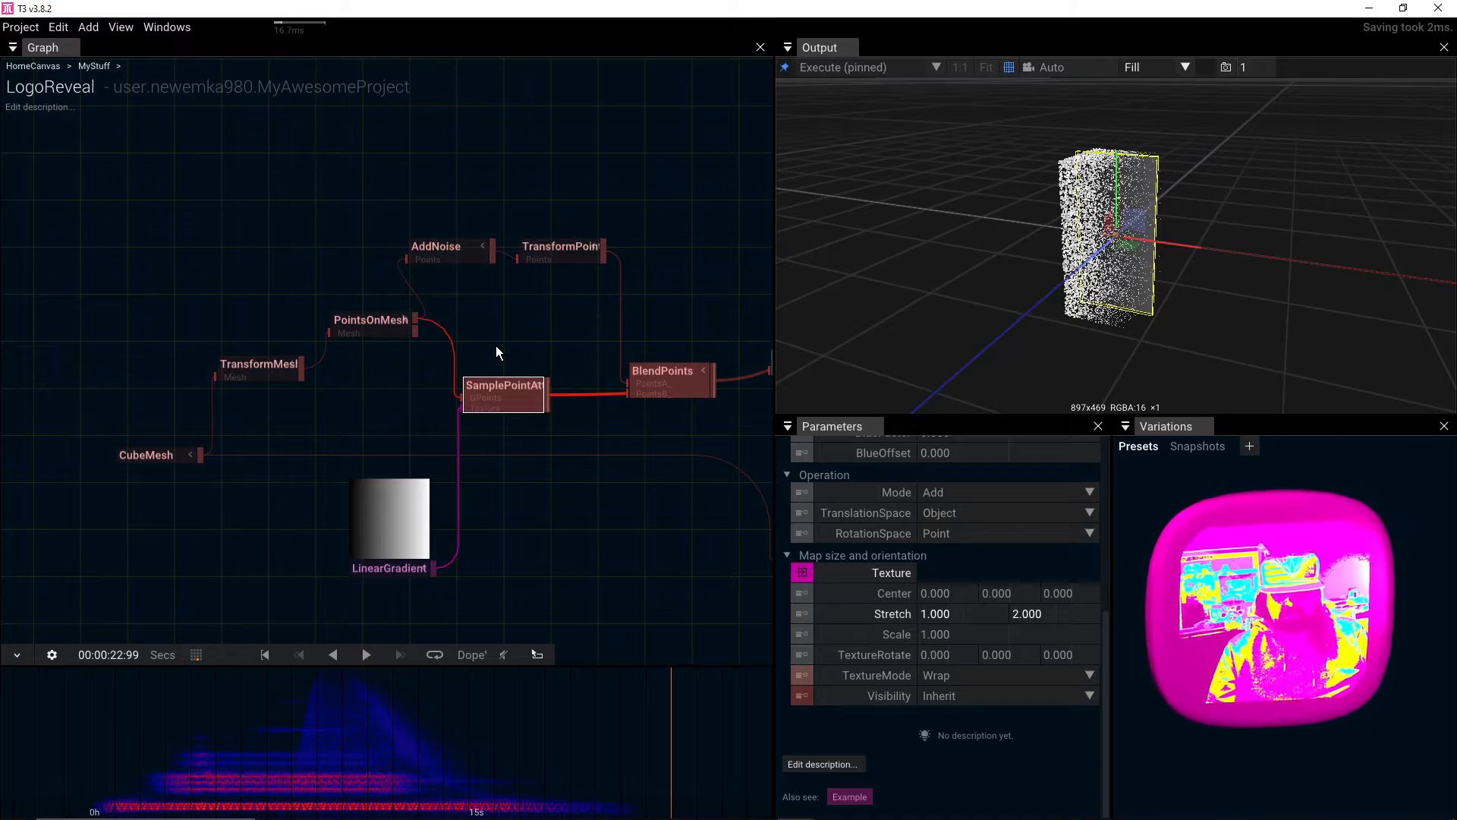
# Step: Turn off the grid and gizmos in the output and inspect the shrinking points up close
pyautogui.scroll(3, 495, 345)
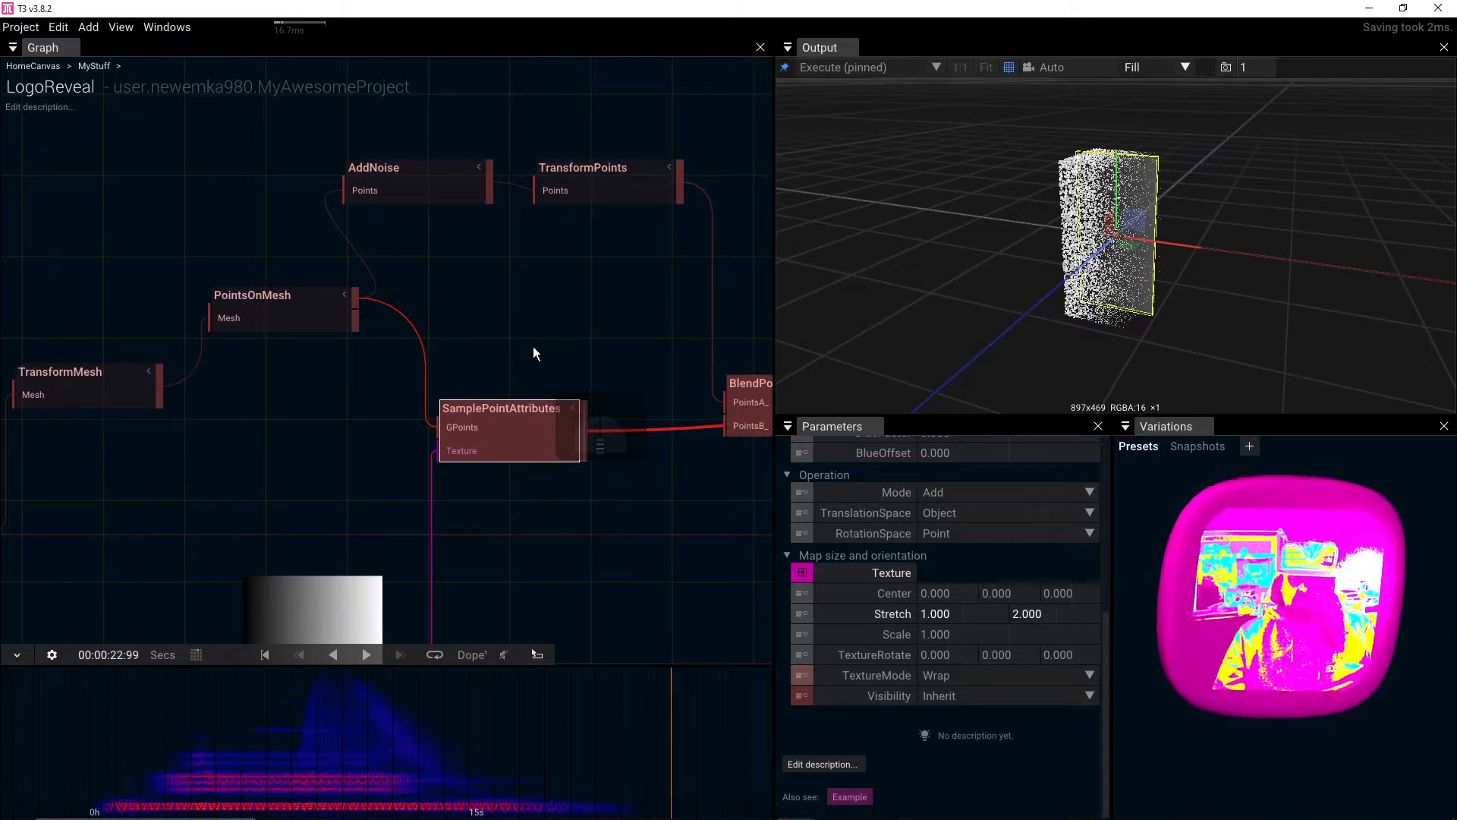
pyautogui.moveTo(533, 346); pyautogui.dragTo(527, 319)
pyautogui.click(1009, 67)
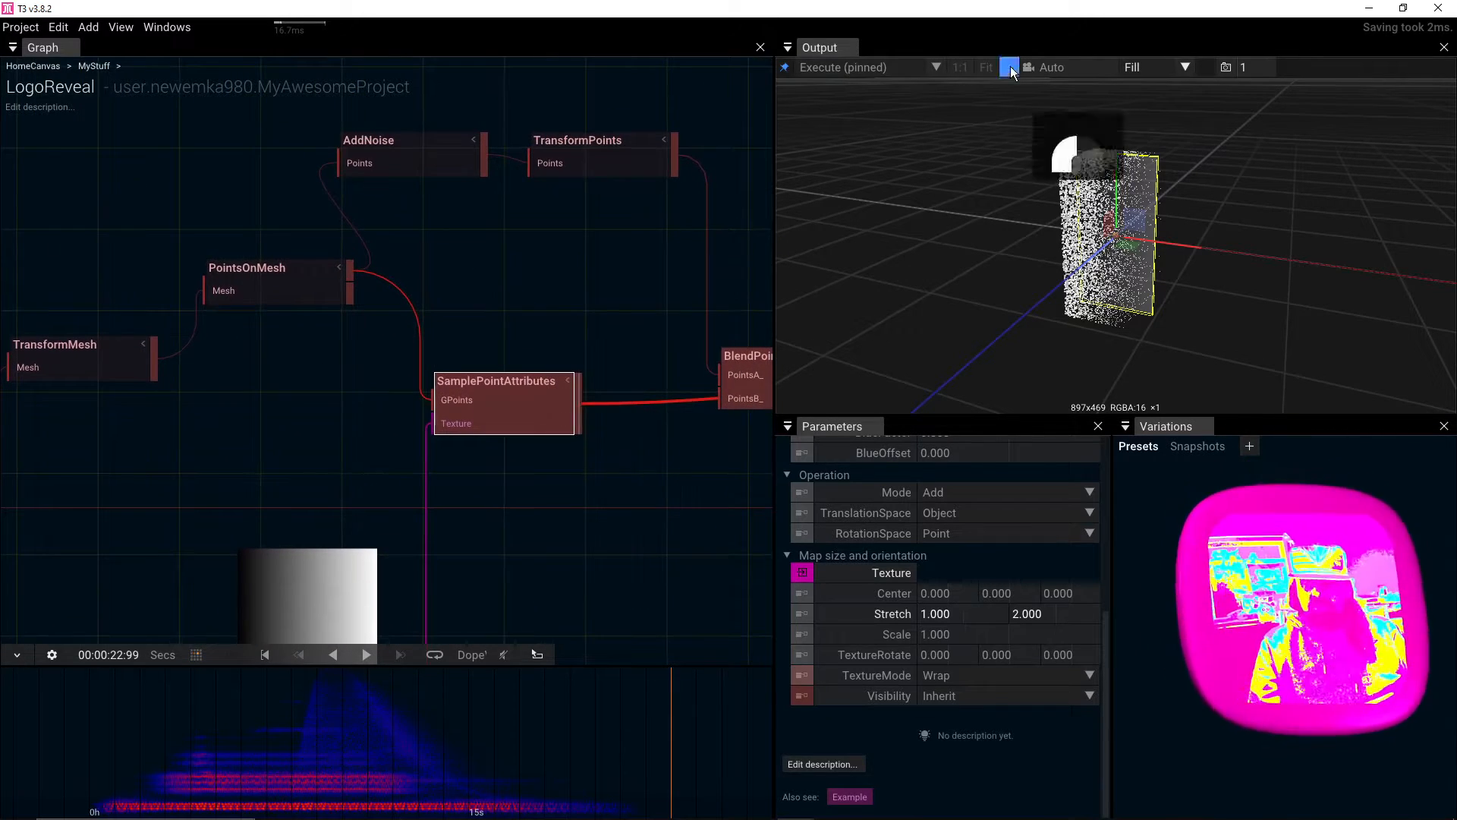
pyautogui.moveTo(692, 251); pyautogui.dragTo(670, 224)
pyautogui.moveTo(950, 230); pyautogui.dragTo(901, 229)
pyautogui.scroll(4, 1055, 228)
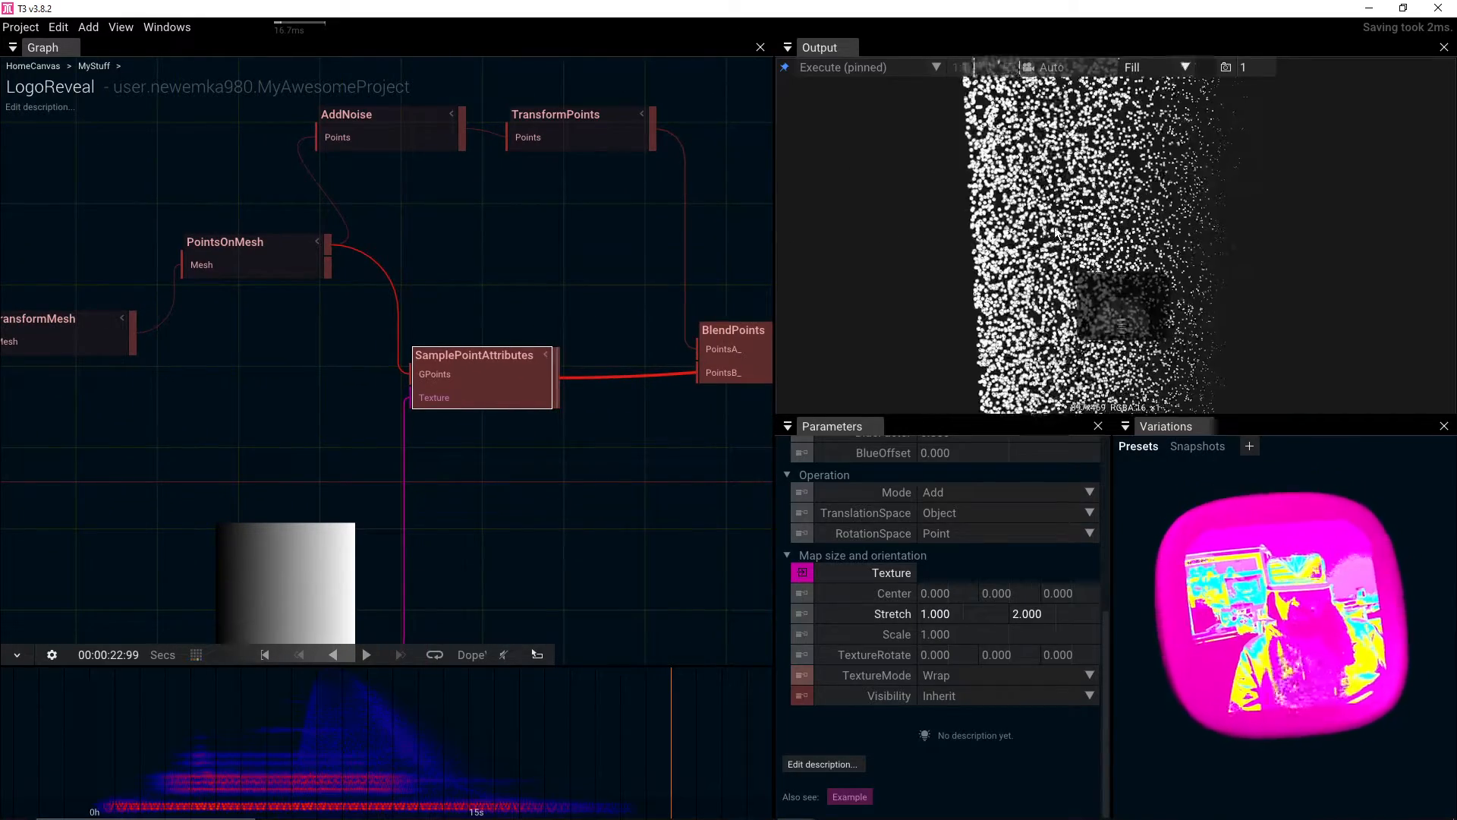
pyautogui.moveTo(1055, 227); pyautogui.dragTo(900, 267)
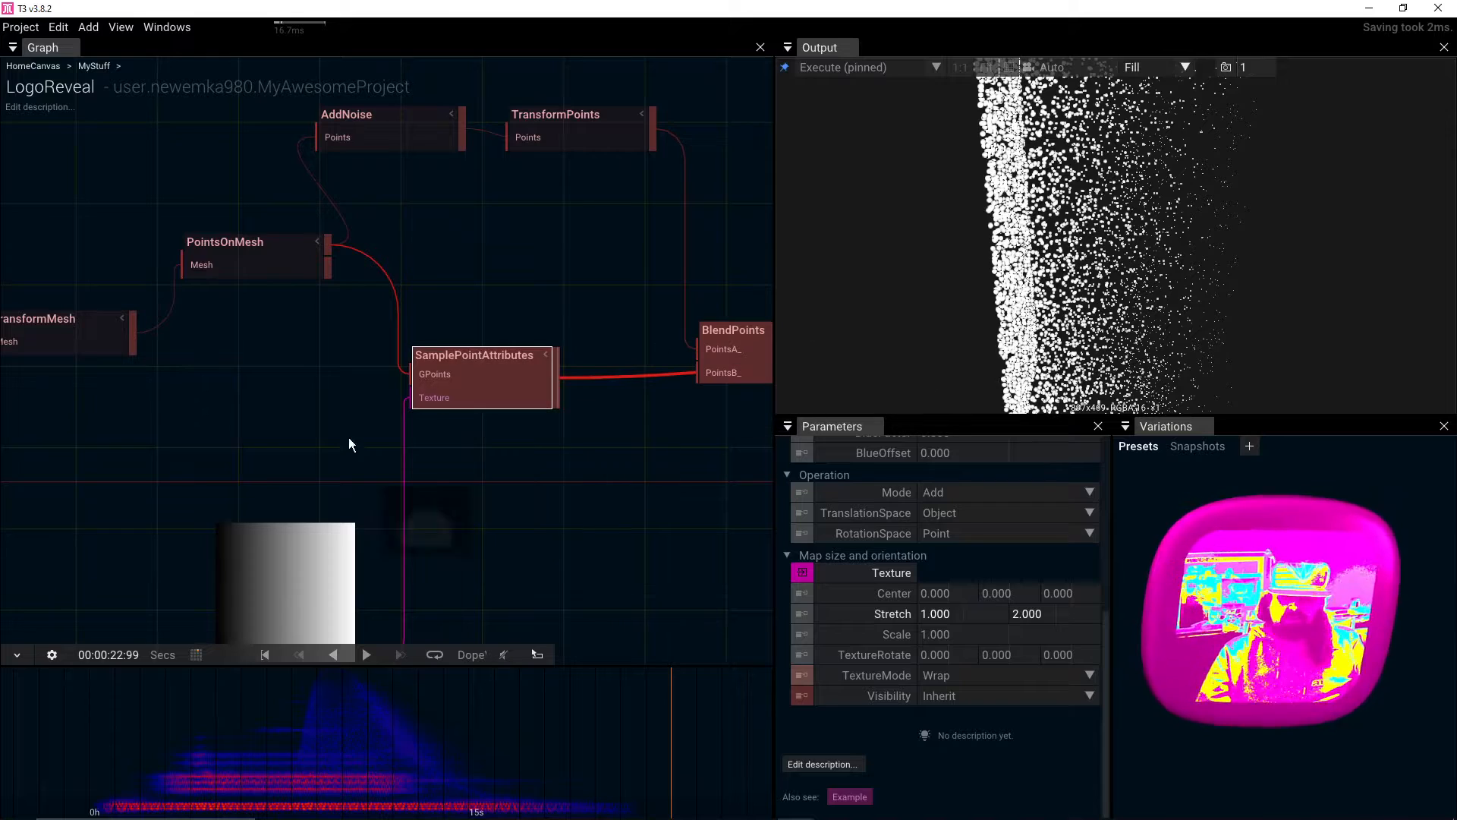
# Step: Disable UseWForScale on the DrawBillboards node so all points are drawn at equal size
pyautogui.moveTo(349, 438); pyautogui.dragTo(333, 264)
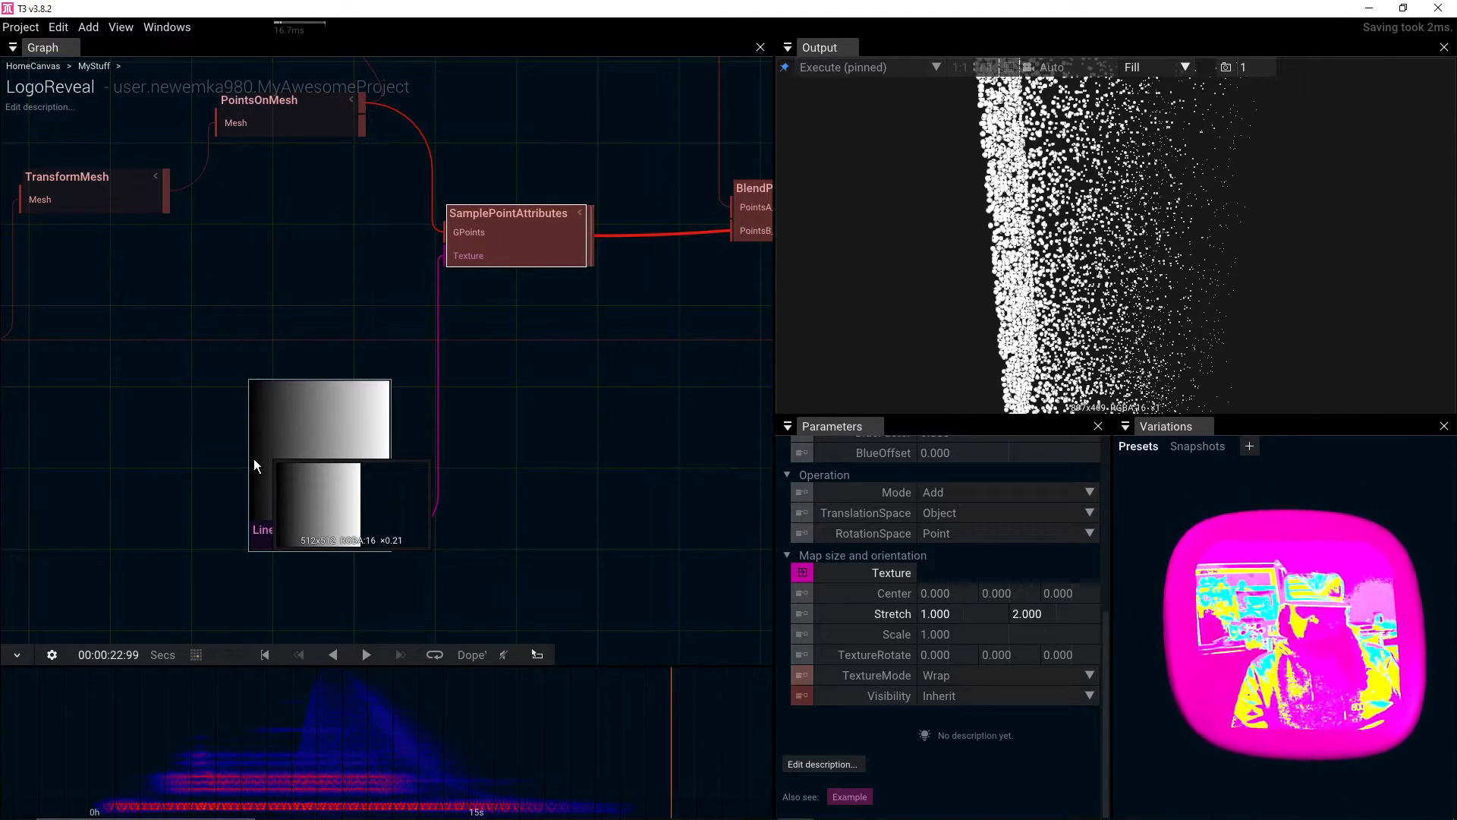
pyautogui.moveTo(620, 316); pyautogui.dragTo(257, 322)
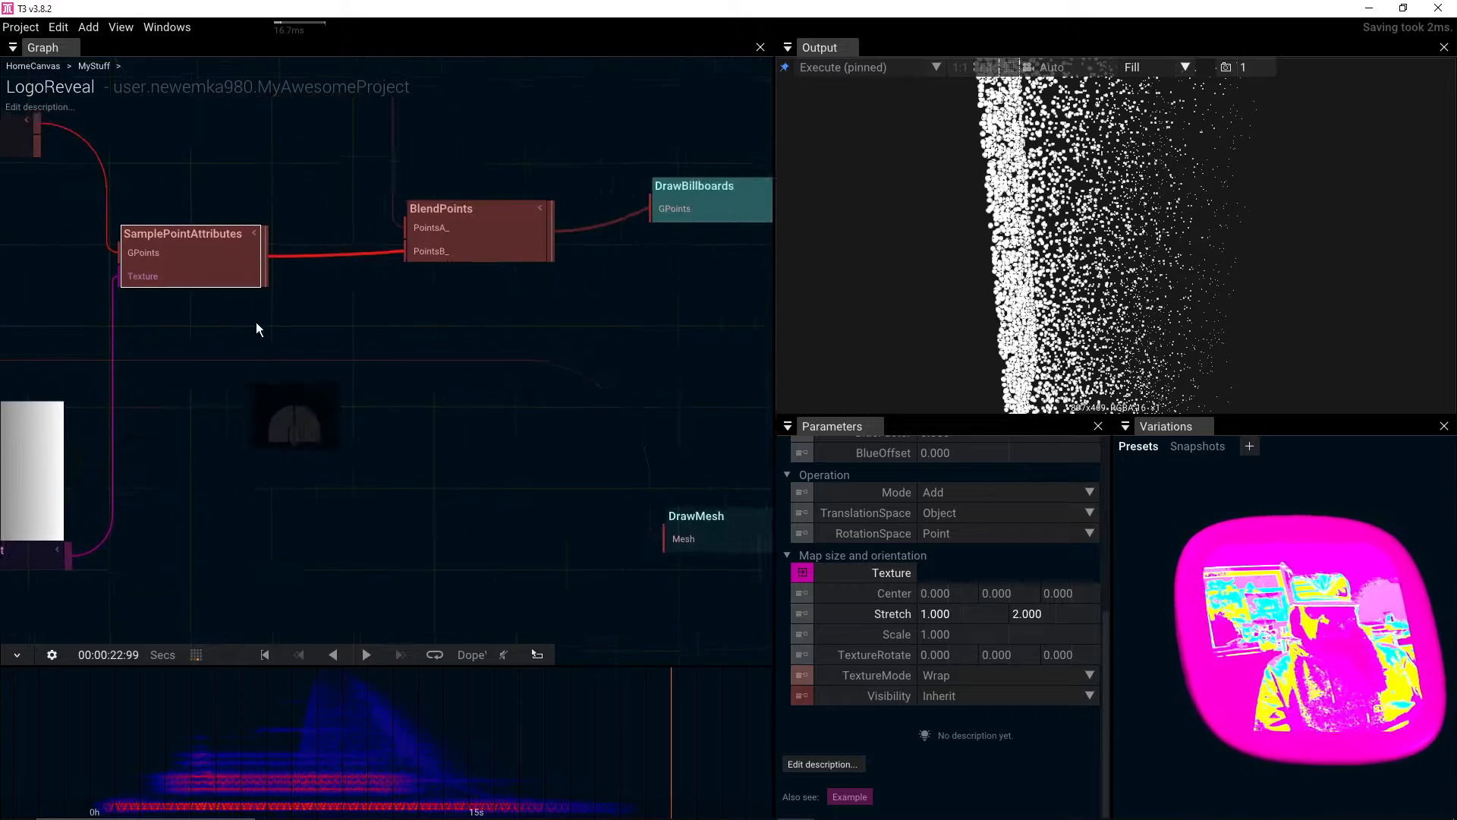
pyautogui.click(533, 245)
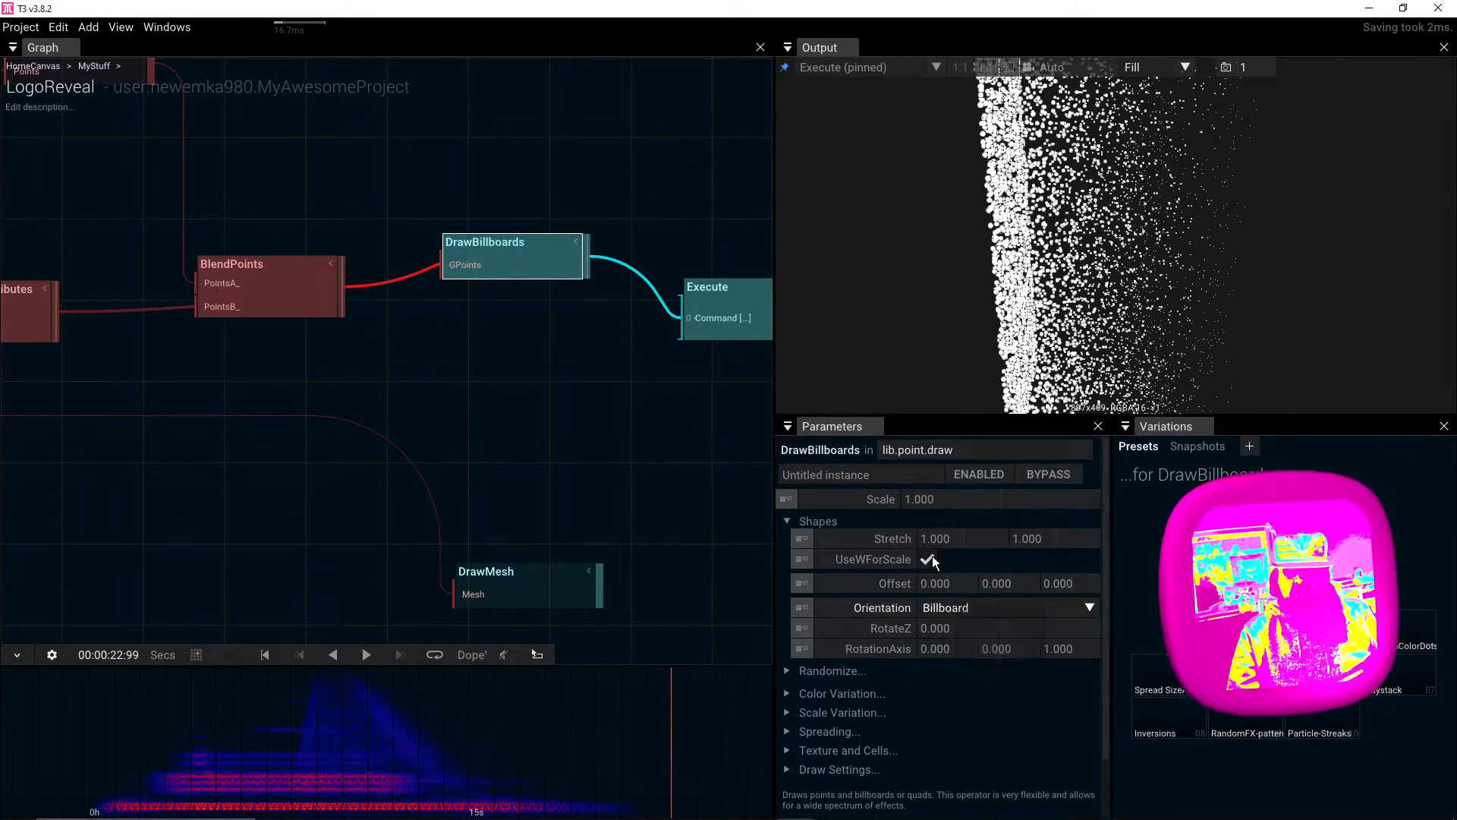
pyautogui.click(927, 559)
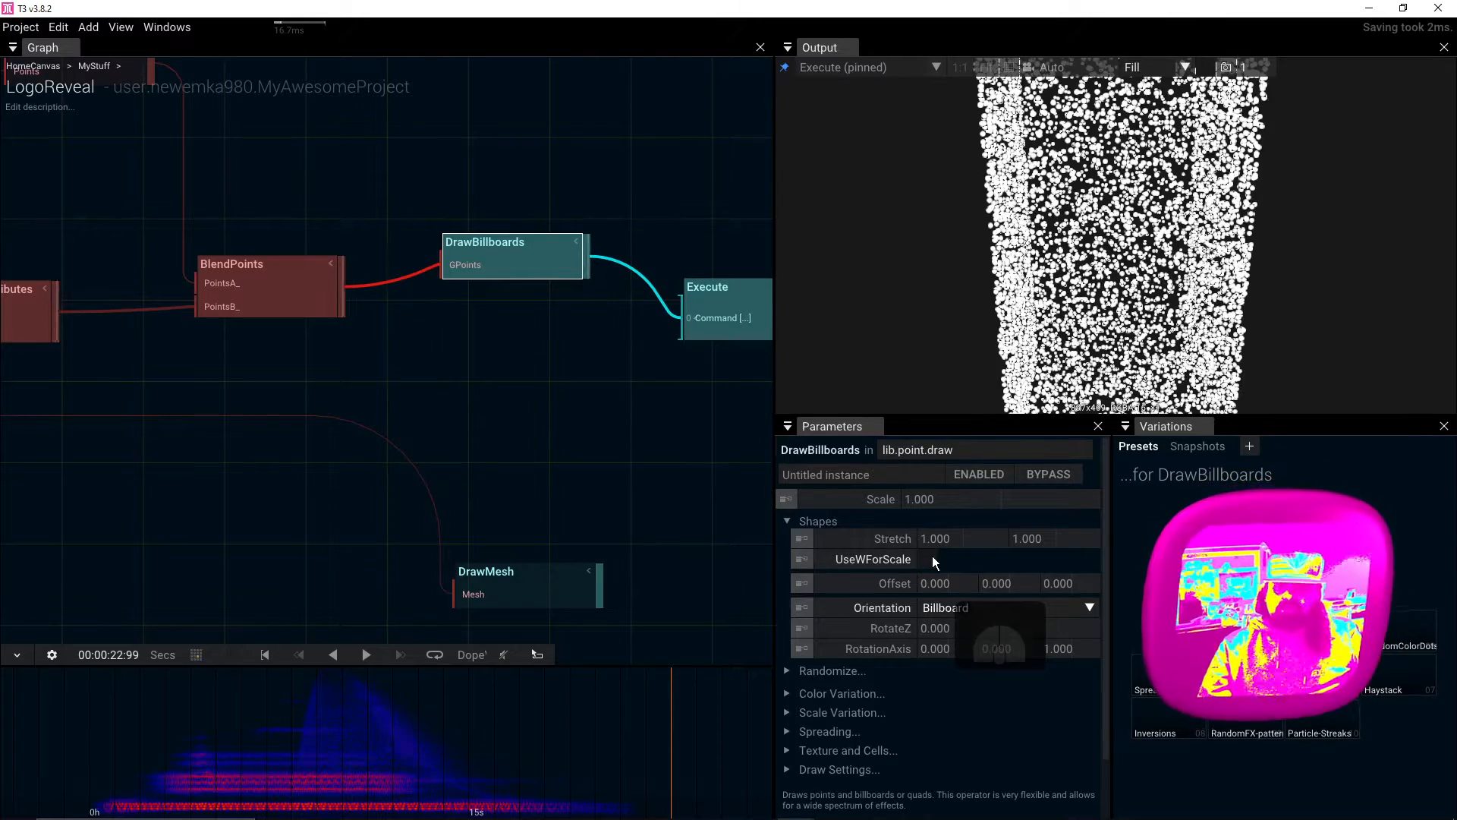
pyautogui.click(932, 556)
pyautogui.click(932, 555)
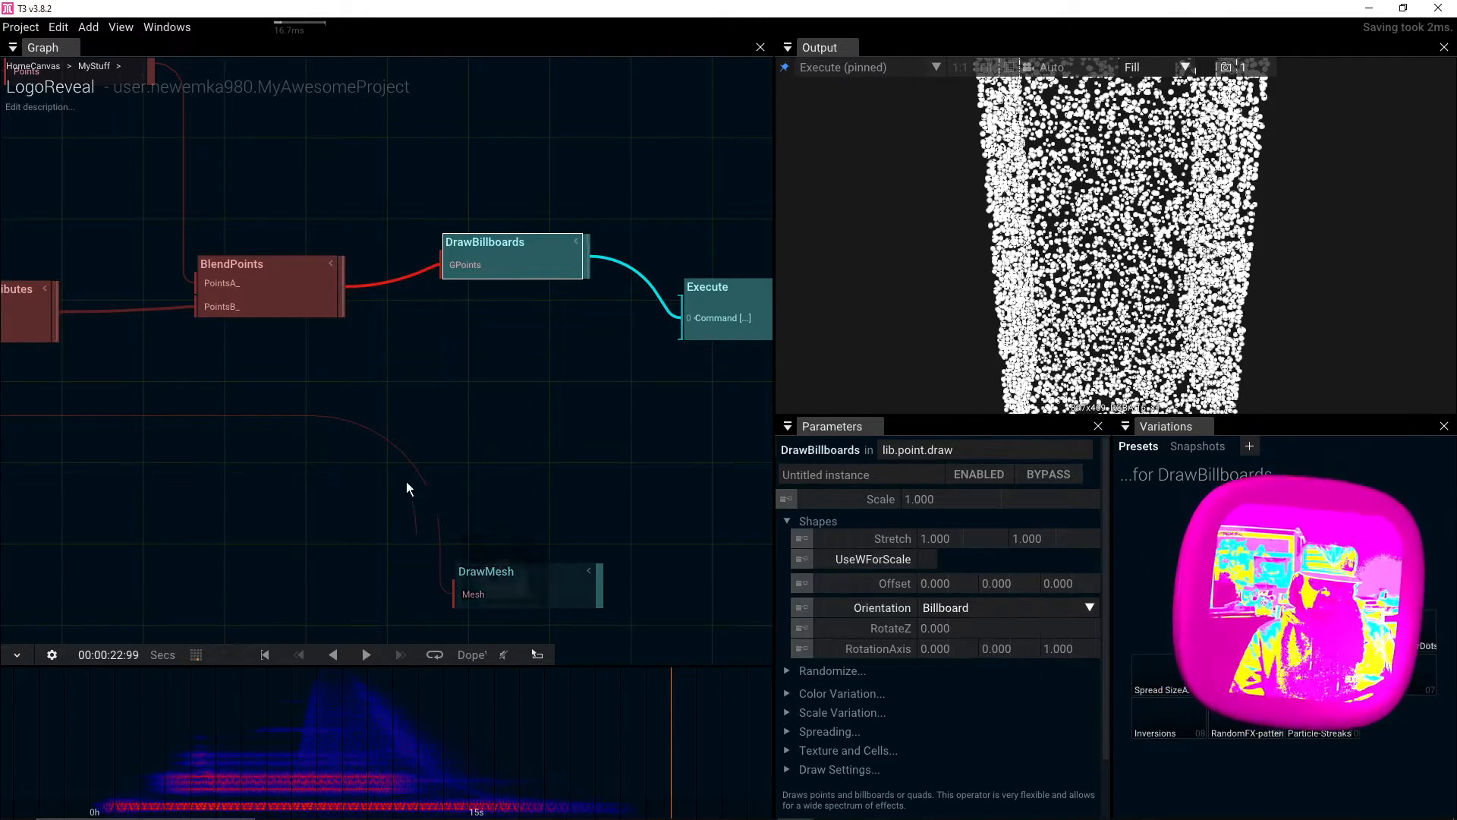
# Step: Set the BlendMode of the BlendPoints node to UseW2AsWeight and view the whole blended point cloud
pyautogui.scroll(-3, 391, 468)
pyautogui.moveTo(319, 236); pyautogui.dragTo(495, 239)
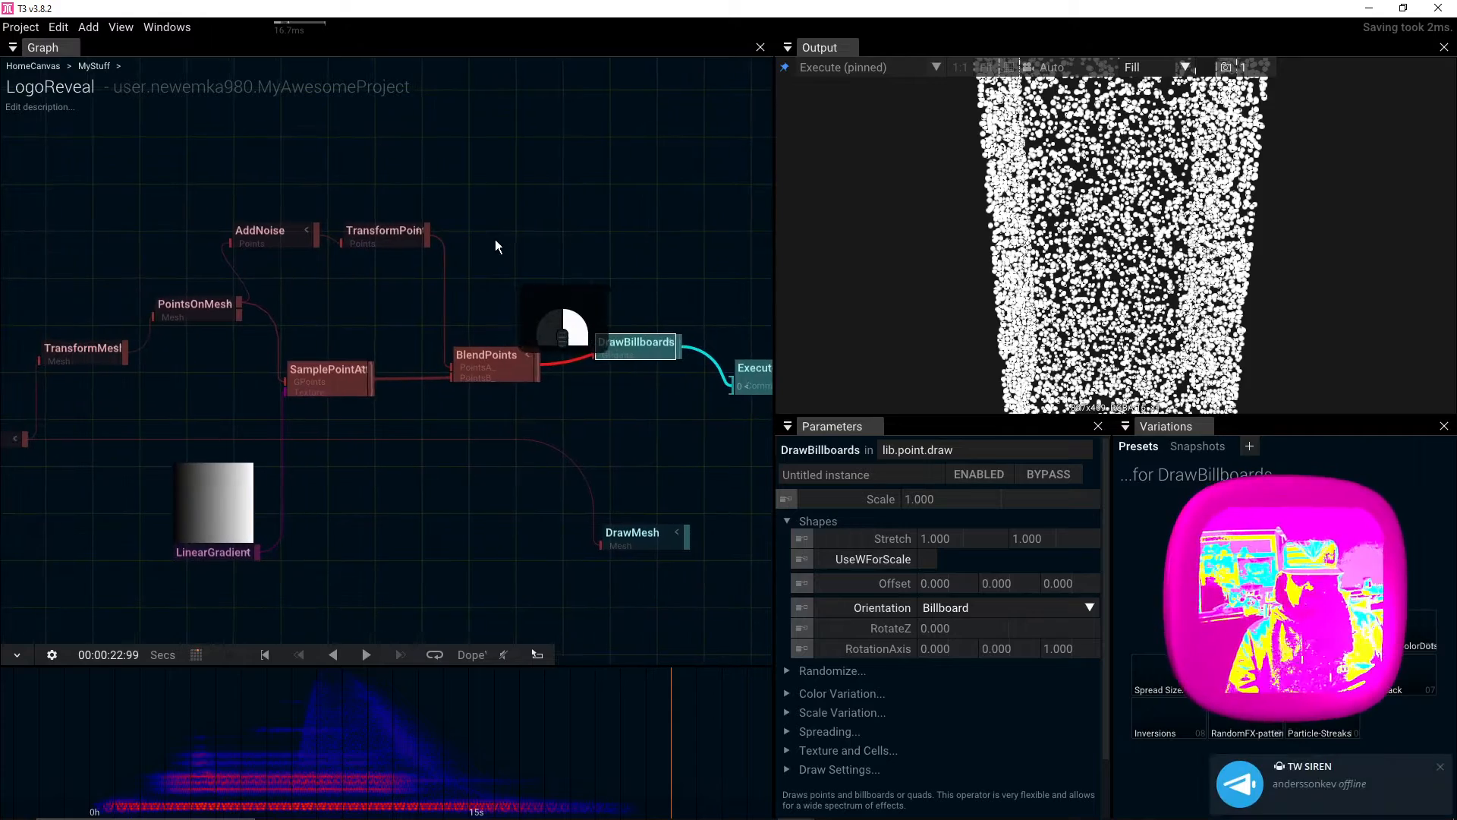
pyautogui.click(1439, 769)
pyautogui.click(505, 364)
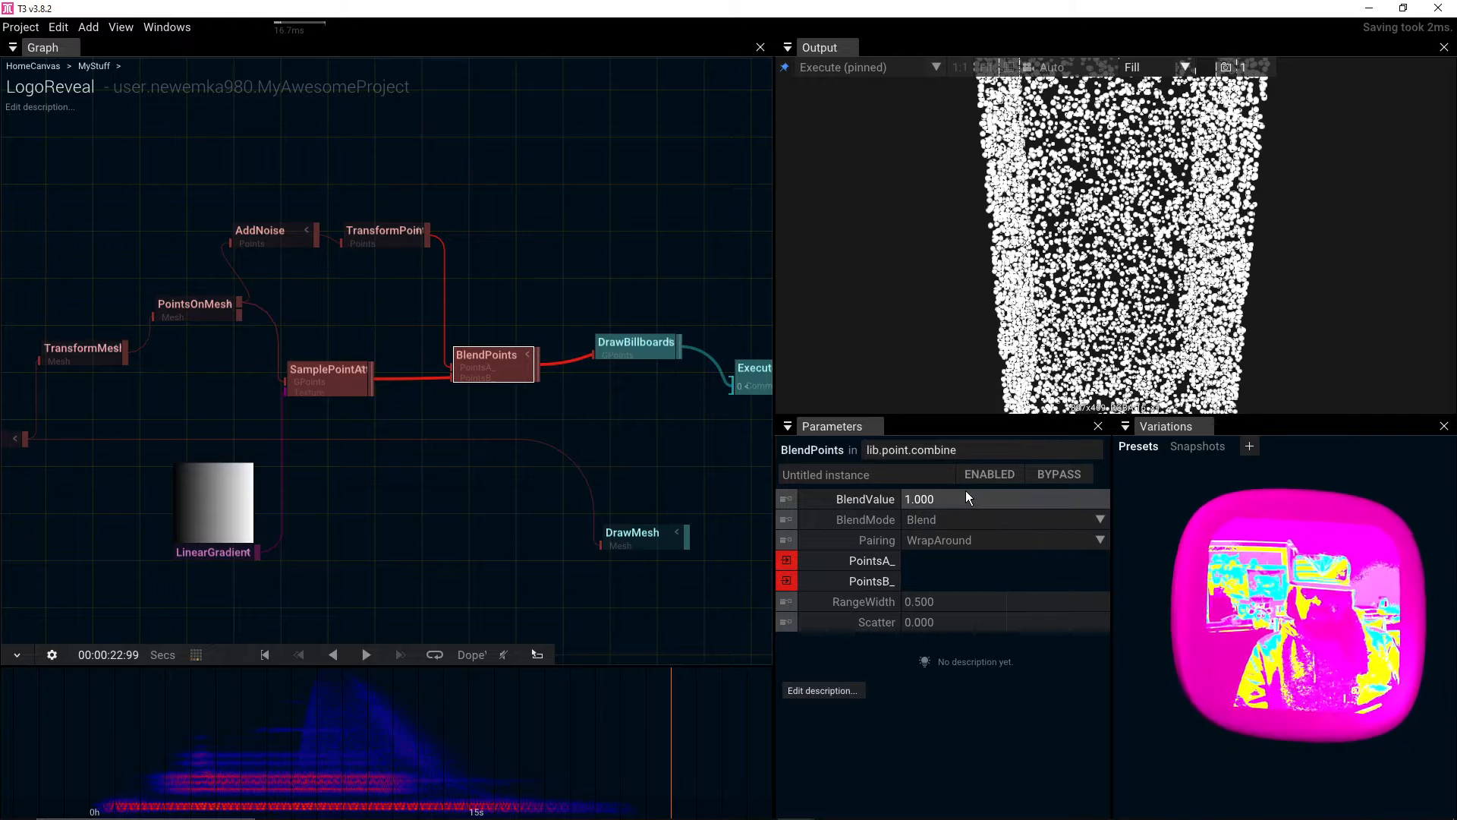
pyautogui.moveTo(488, 362)
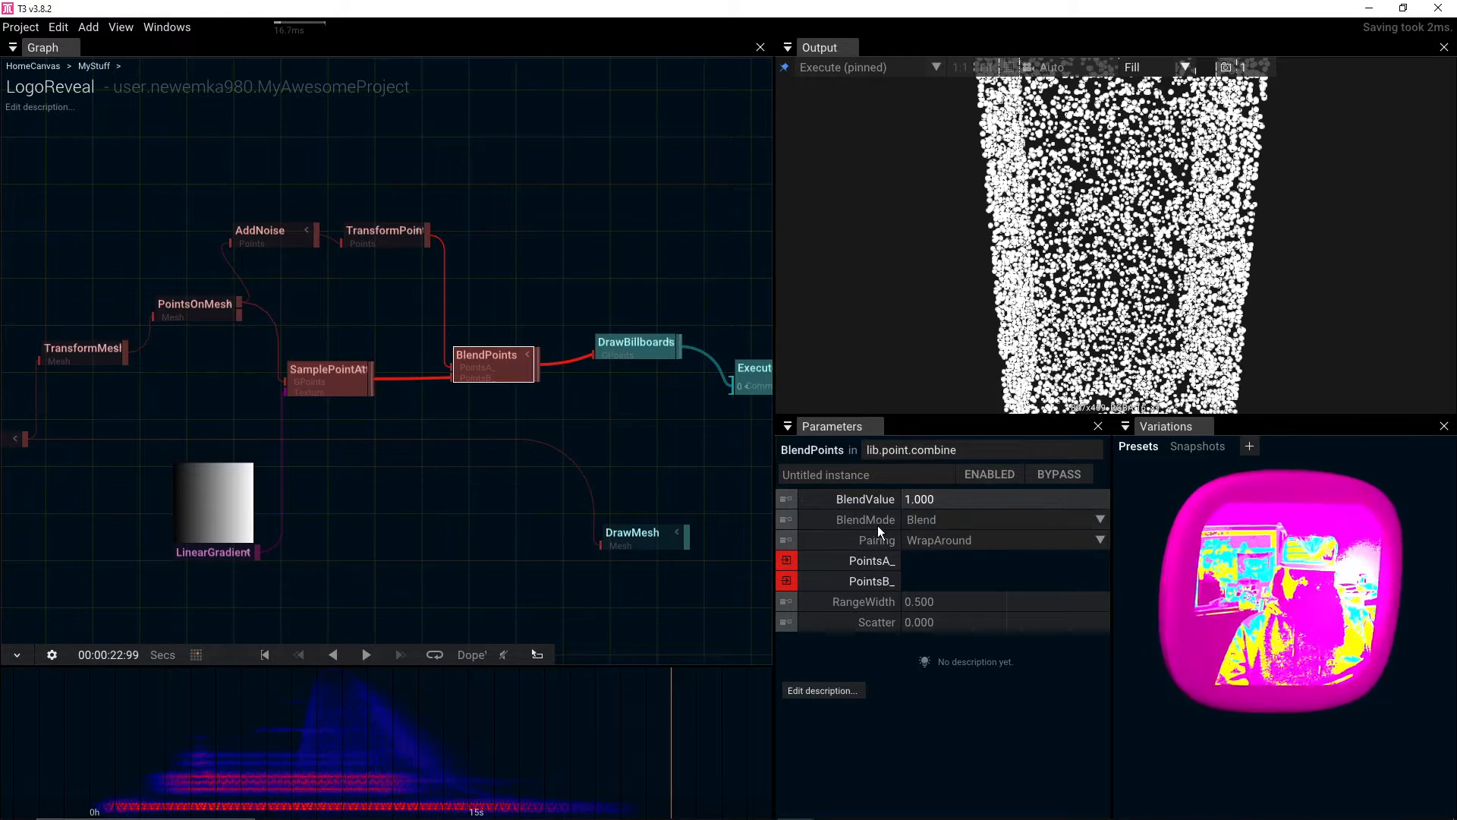
pyautogui.click(1096, 517)
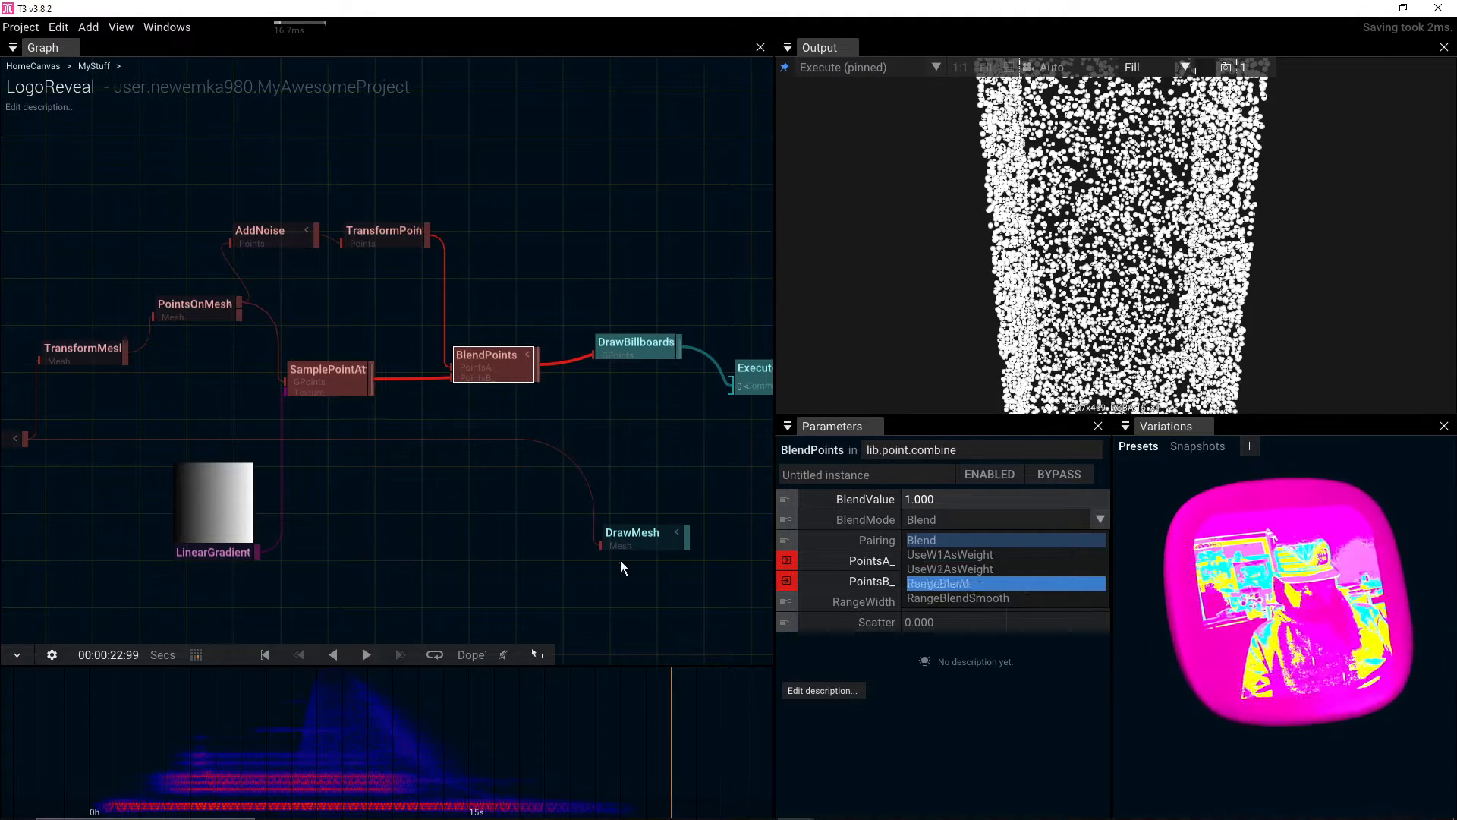
pyautogui.click(986, 569)
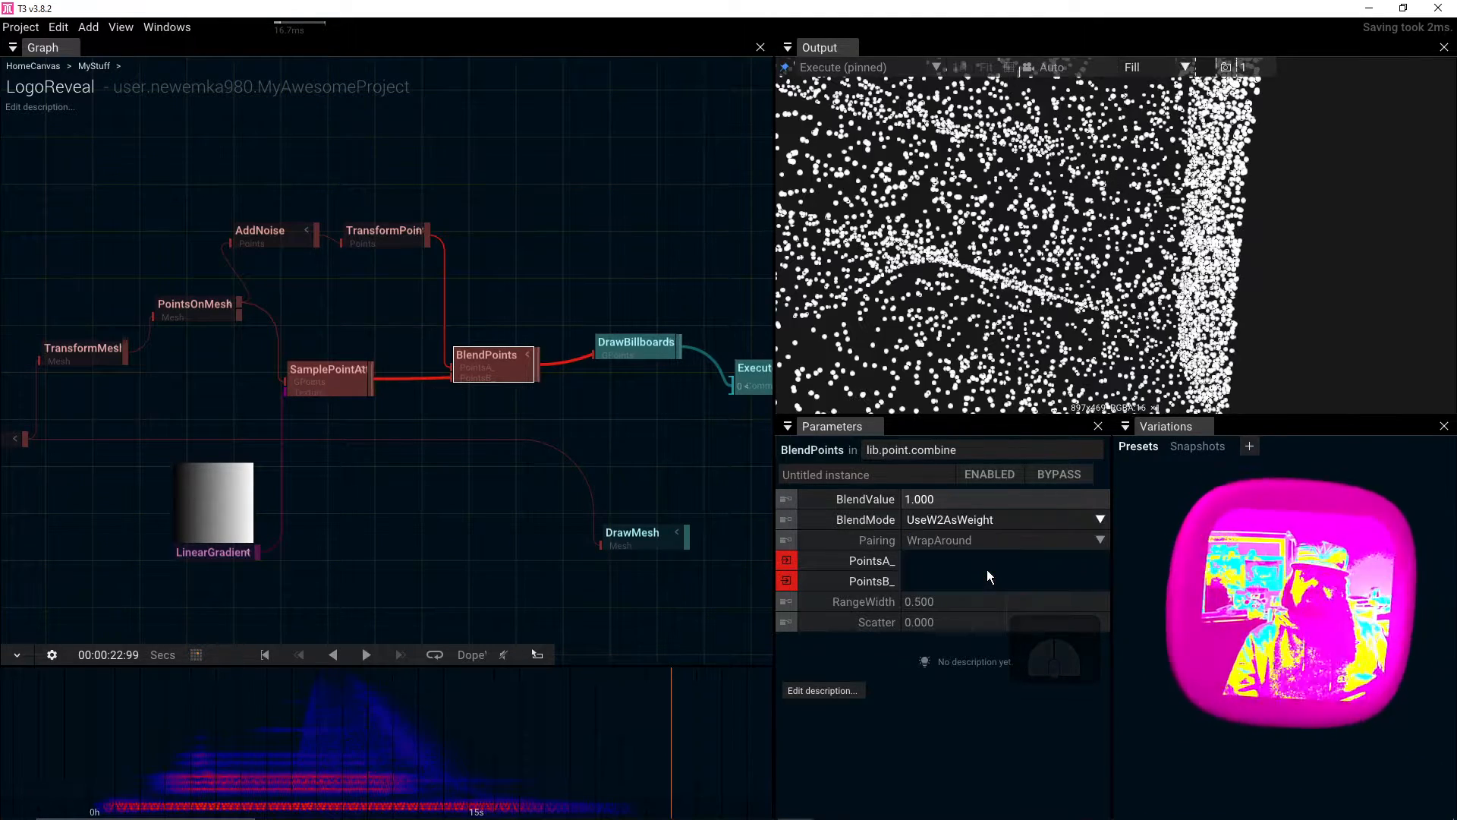
pyautogui.scroll(-4, 1028, 182)
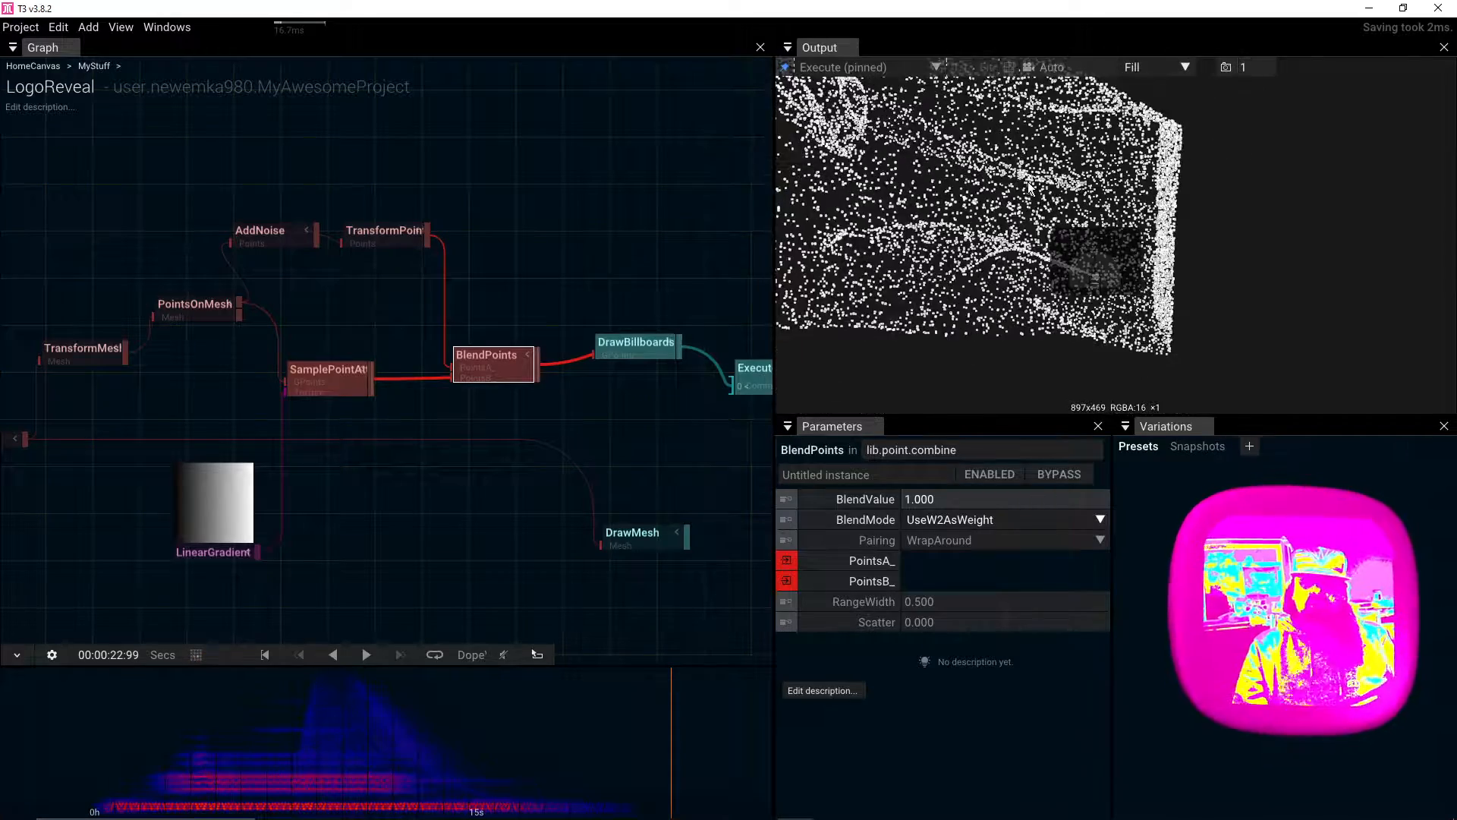
pyautogui.scroll(-5, 1030, 186)
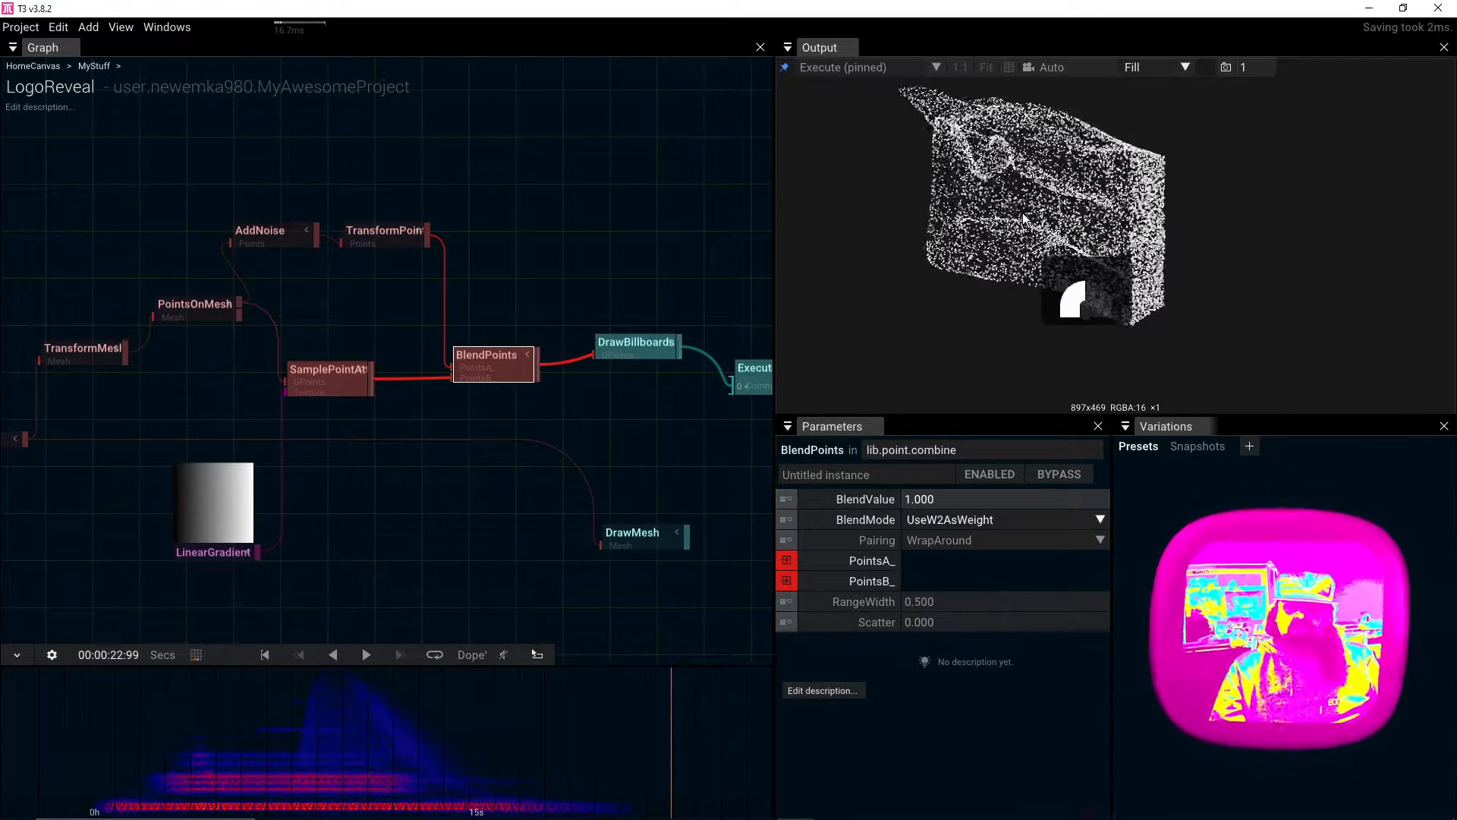
pyautogui.moveTo(1023, 219)
pyautogui.mouseDown()
pyautogui.moveTo(1037, 204)
pyautogui.moveTo(1021, 209)
pyautogui.mouseUp()
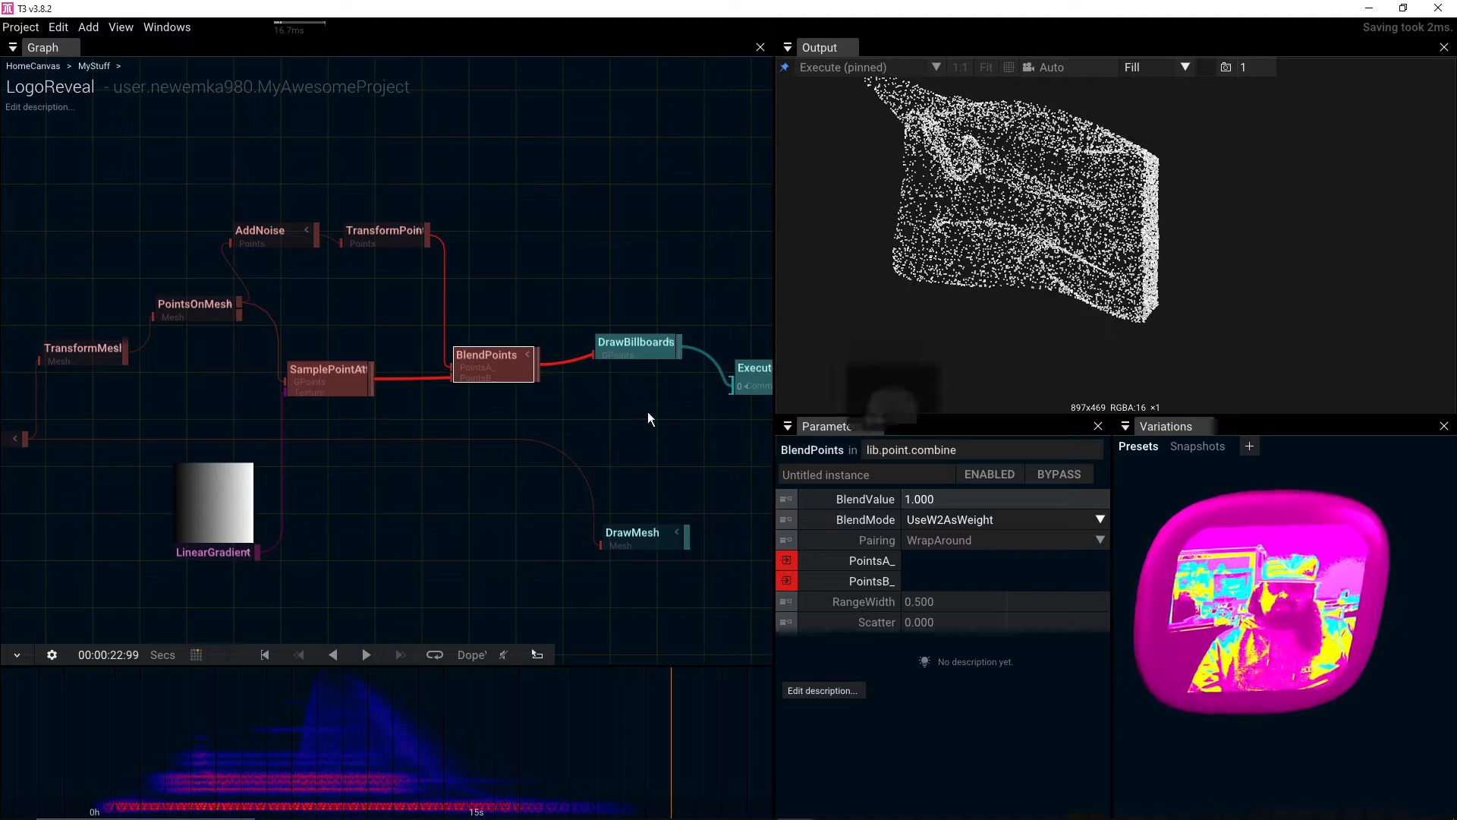
# Step: Sweep the LinearGradient node's horizontal Center down to -1.03 and back to -0.04 to test the blend transition
pyautogui.click(208, 543)
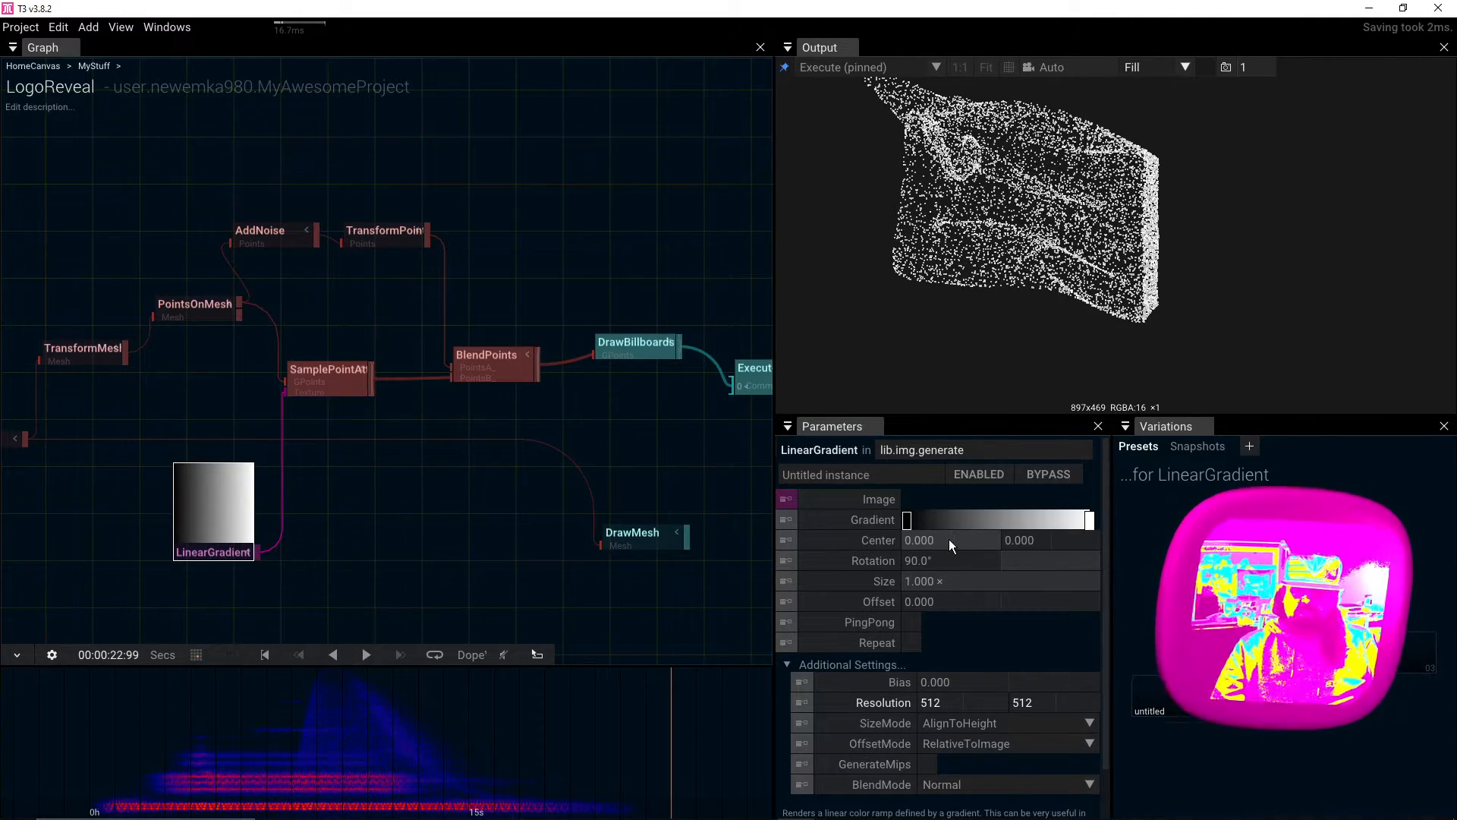
pyautogui.moveTo(949, 539); pyautogui.dragTo(55, 560)
pyautogui.moveTo(962, 539); pyautogui.dragTo(553, 546)
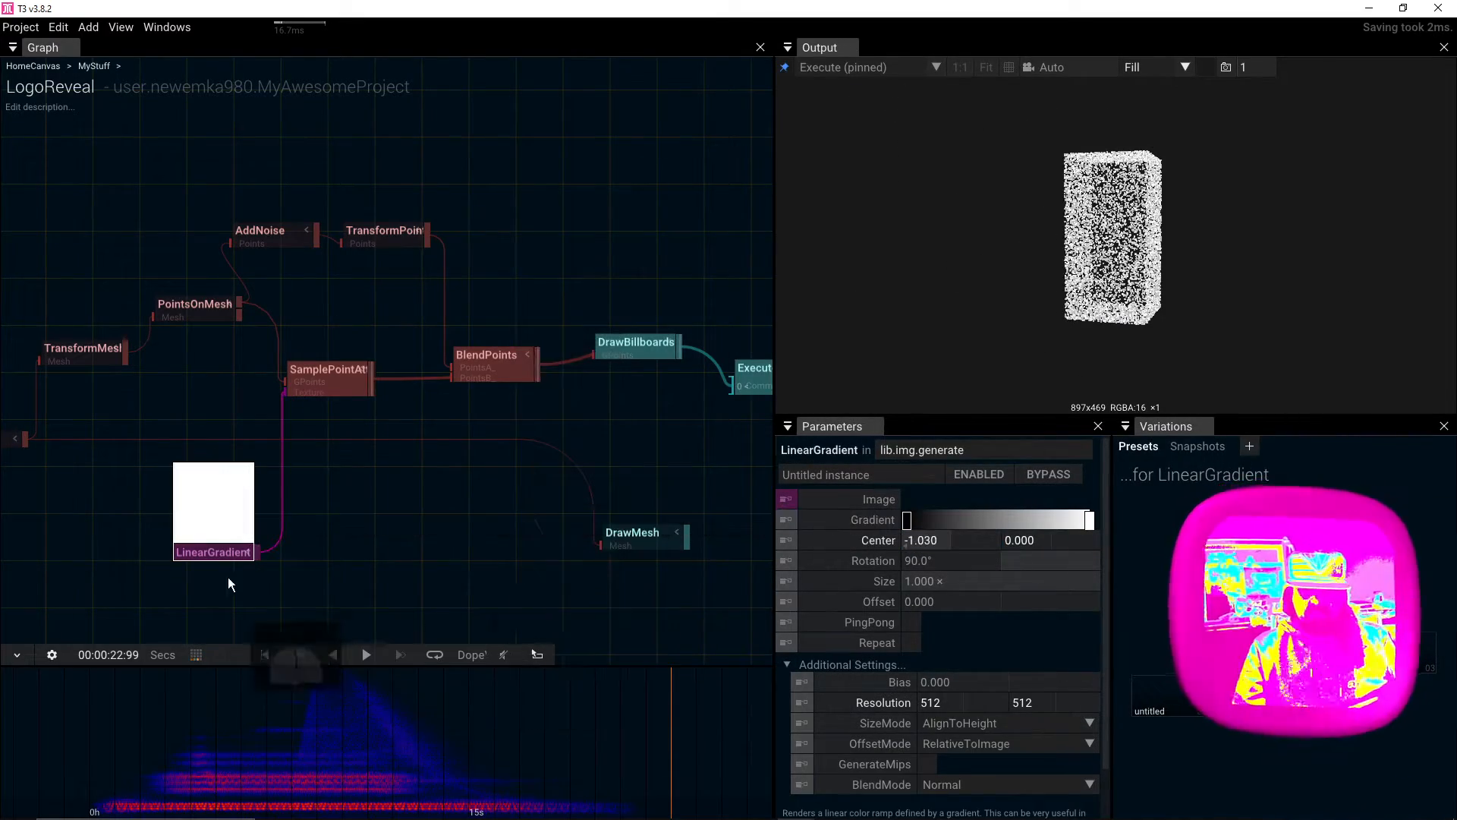
pyautogui.moveTo(923, 537); pyautogui.dragTo(1370, 540)
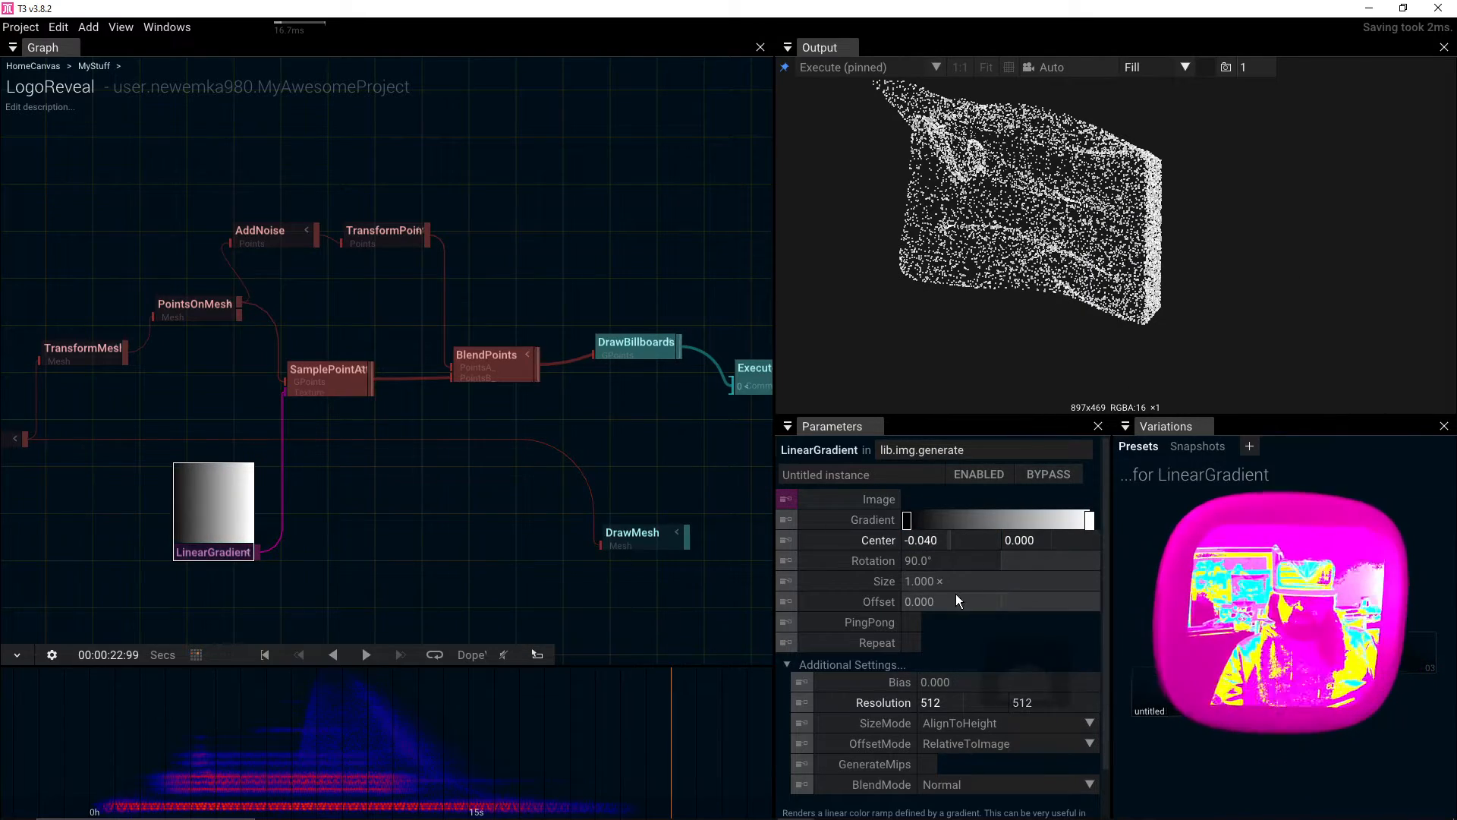
# Step: Set the LinearGradient node's Rotation to 45° for a diagonal blend
pyautogui.click(958, 560)
pyautogui.write('45')
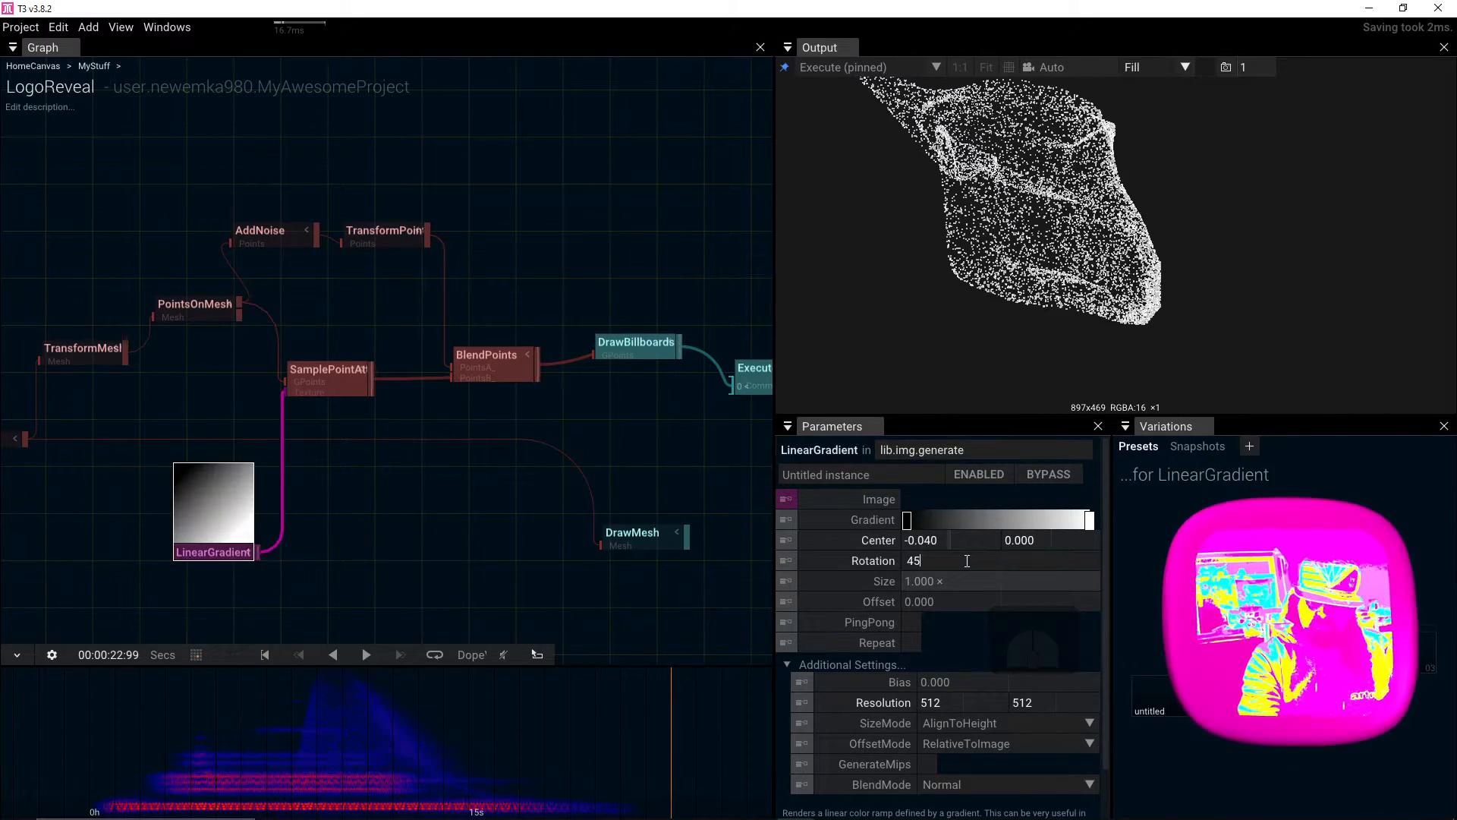
pyautogui.press('Return')
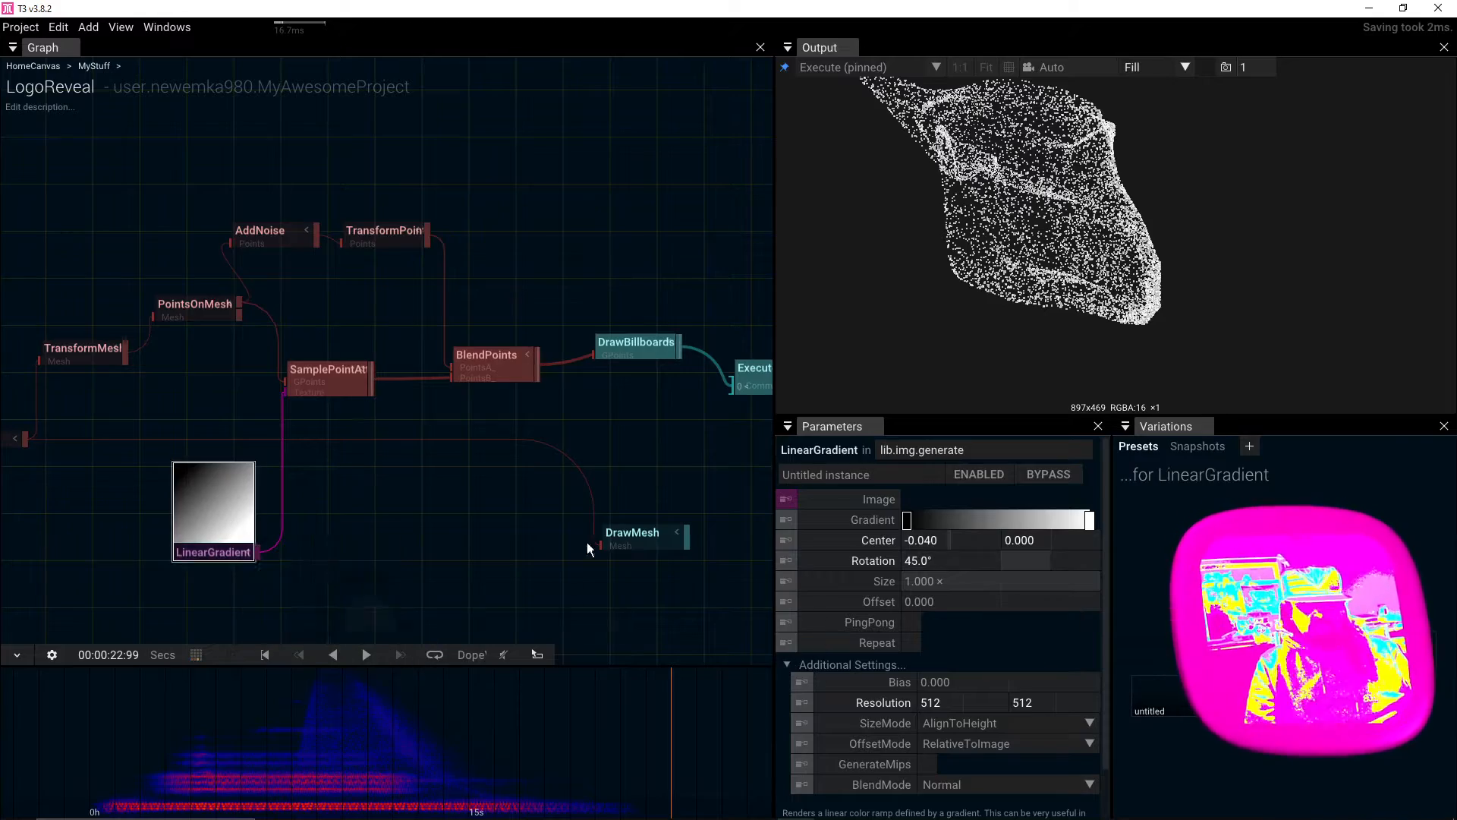
# Step: Reset the LinearGradient node's Center to its default 0 and set its Offset to -0.16
pyautogui.moveTo(928, 541); pyautogui.dragTo(313, 591)
pyautogui.click(803, 540)
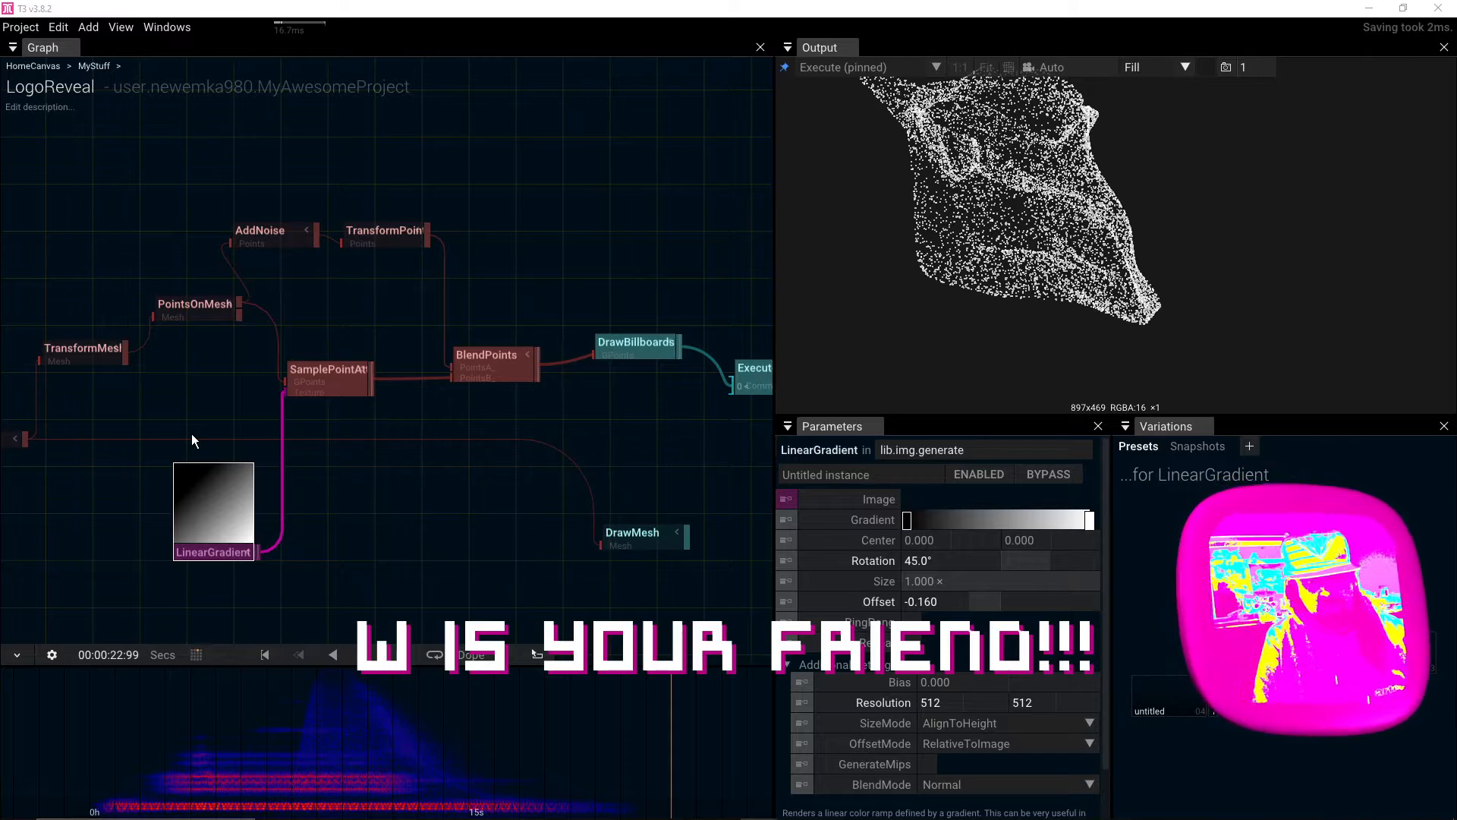
# Step: Review the SamplePointAttributes node's parameters, from the brightness settings to the texture mapping
pyautogui.click(326, 375)
pyautogui.scroll(-3, 1009, 713)
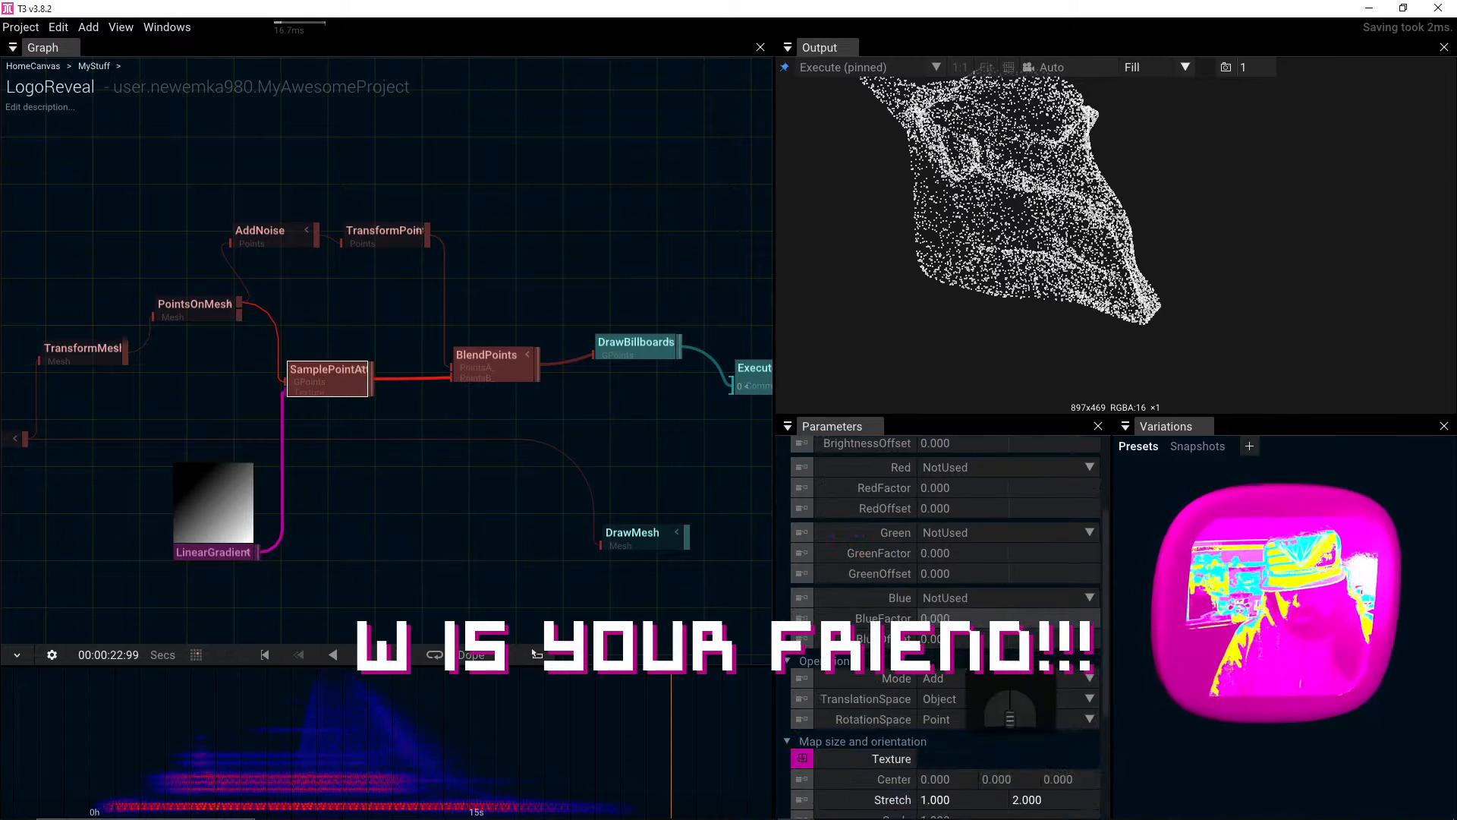
pyautogui.scroll(2, 955, 638)
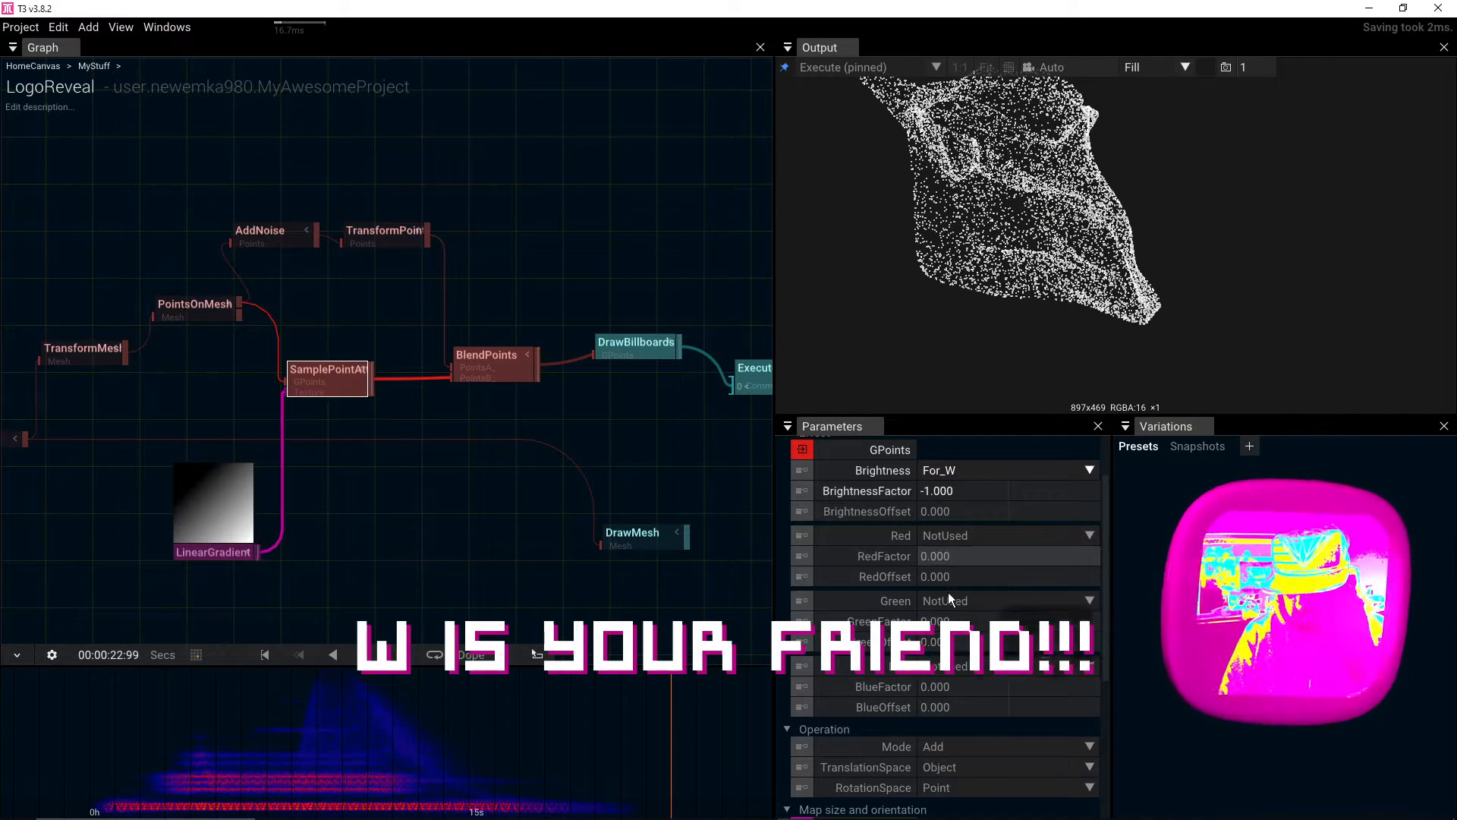
pyautogui.scroll(-4, 932, 768)
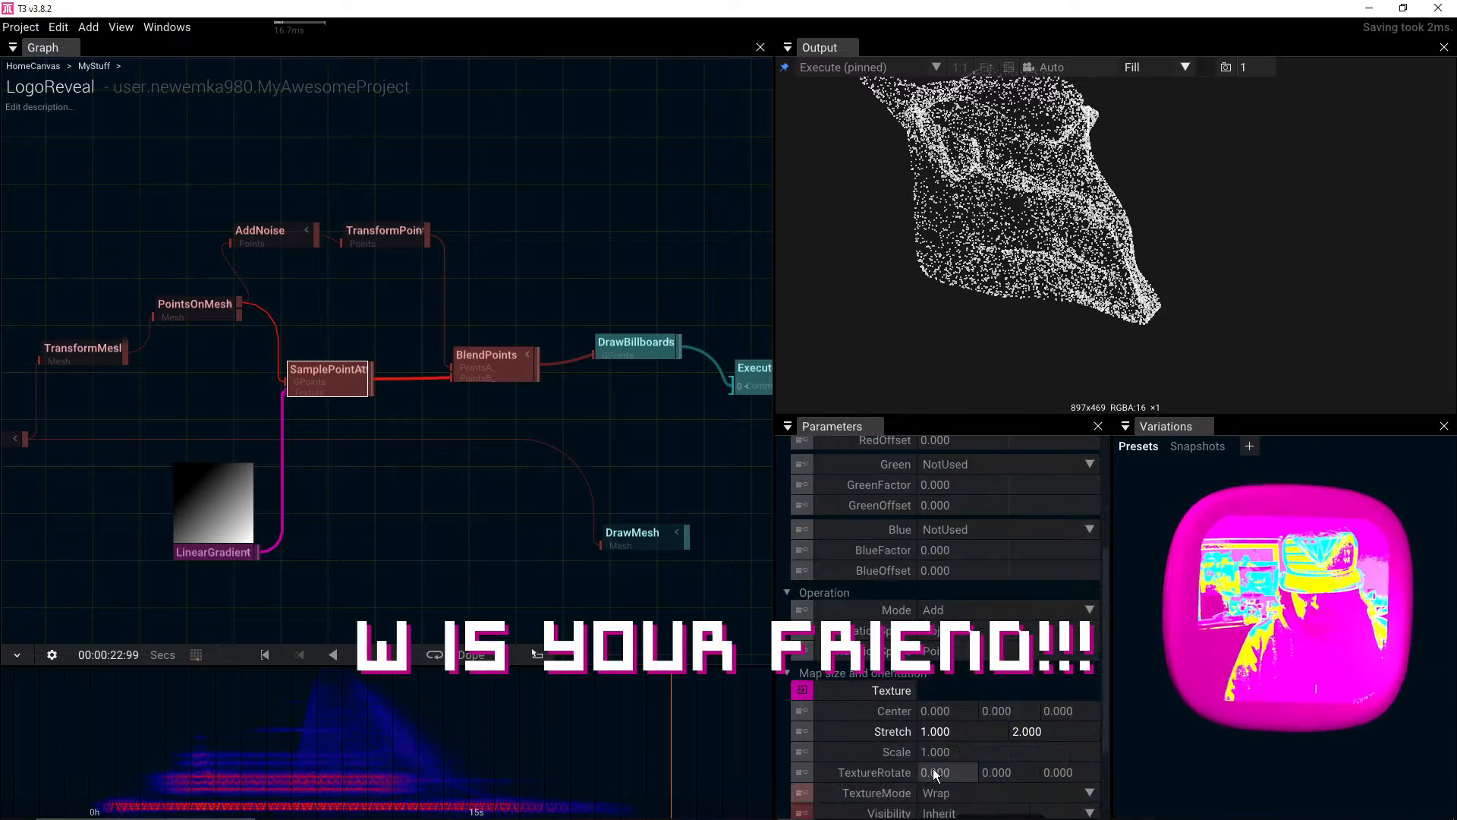
pyautogui.scroll(5, 930, 768)
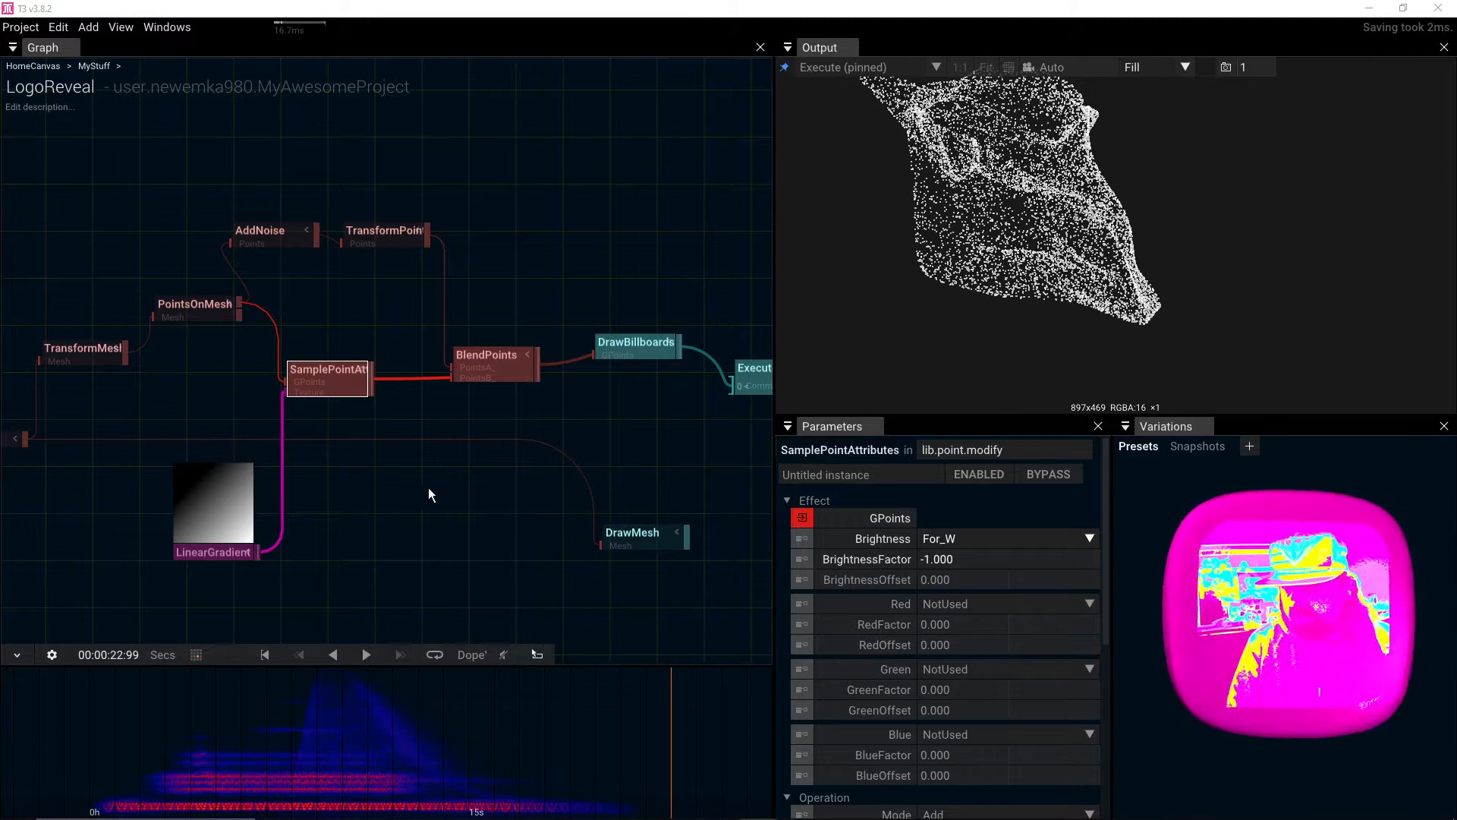
# Step: Connect the DrawMesh node's output to the Execute node's second command input
pyautogui.moveTo(431, 490); pyautogui.dragTo(296, 455)
pyautogui.moveTo(569, 522); pyautogui.dragTo(642, 372)
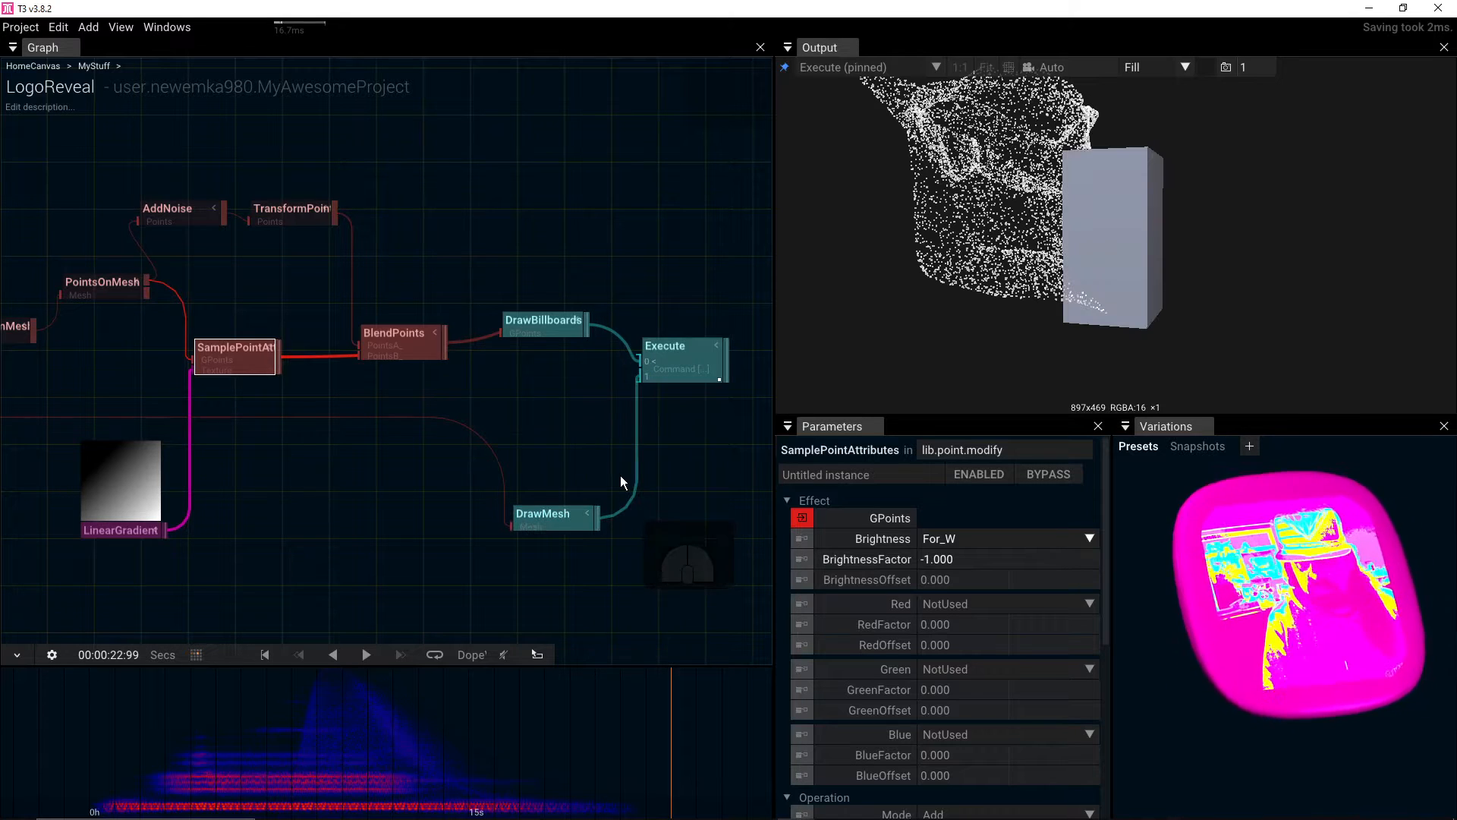
# Step: Sweep the LinearGradient node's Offset to test the point blend against the cube, leaving it at -0.200
pyautogui.moveTo(234, 365)
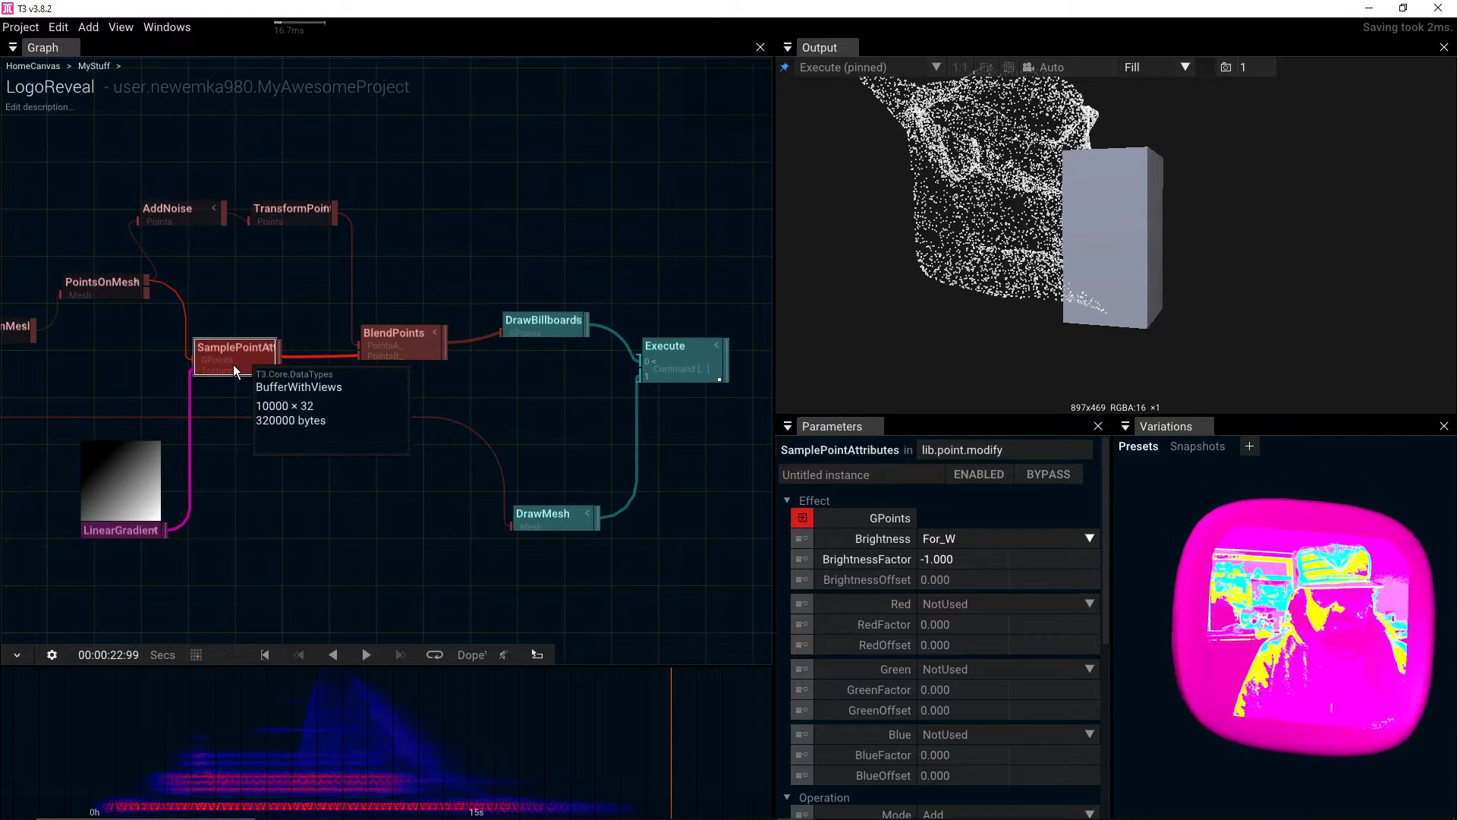
pyautogui.click(89, 483)
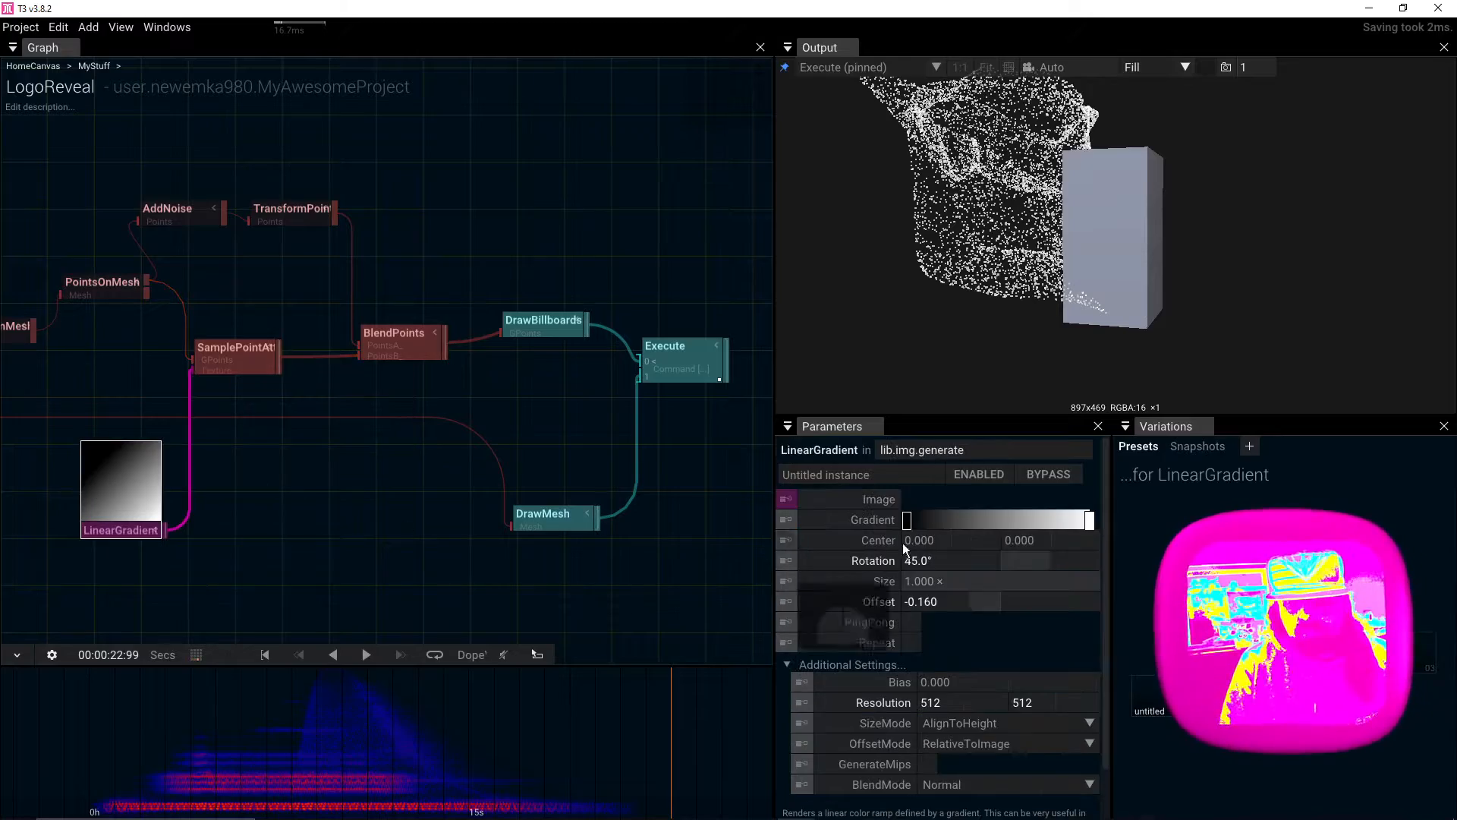
pyautogui.moveTo(908, 613); pyautogui.dragTo(1131, 609)
pyautogui.moveTo(1440, 626); pyautogui.dragTo(1184, 630)
pyautogui.moveTo(1085, 649); pyautogui.dragTo(225, 594)
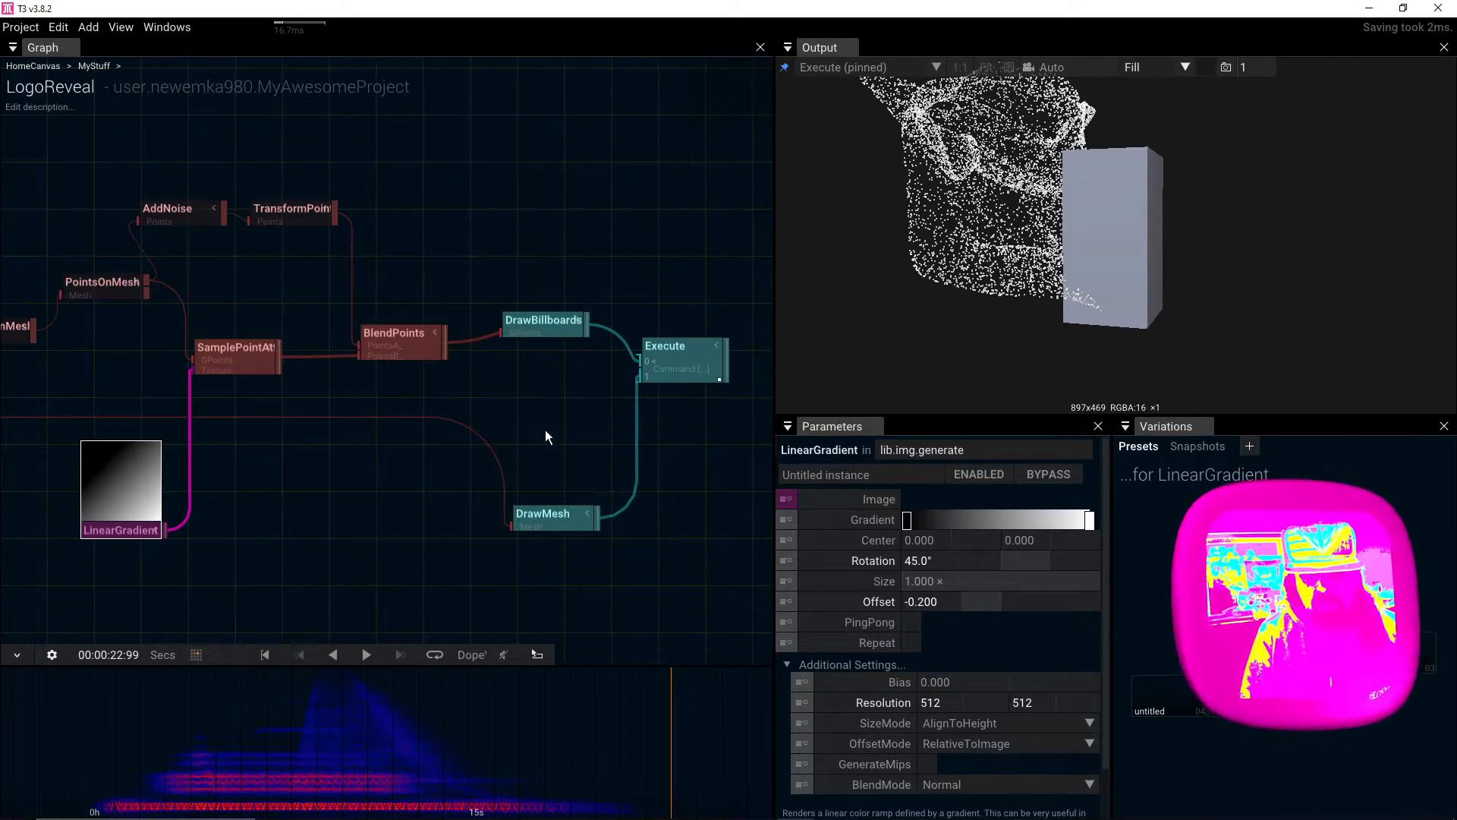
pyautogui.moveTo(1099, 196); pyautogui.dragTo(1076, 246)
pyautogui.scroll(-3, 1128, 247)
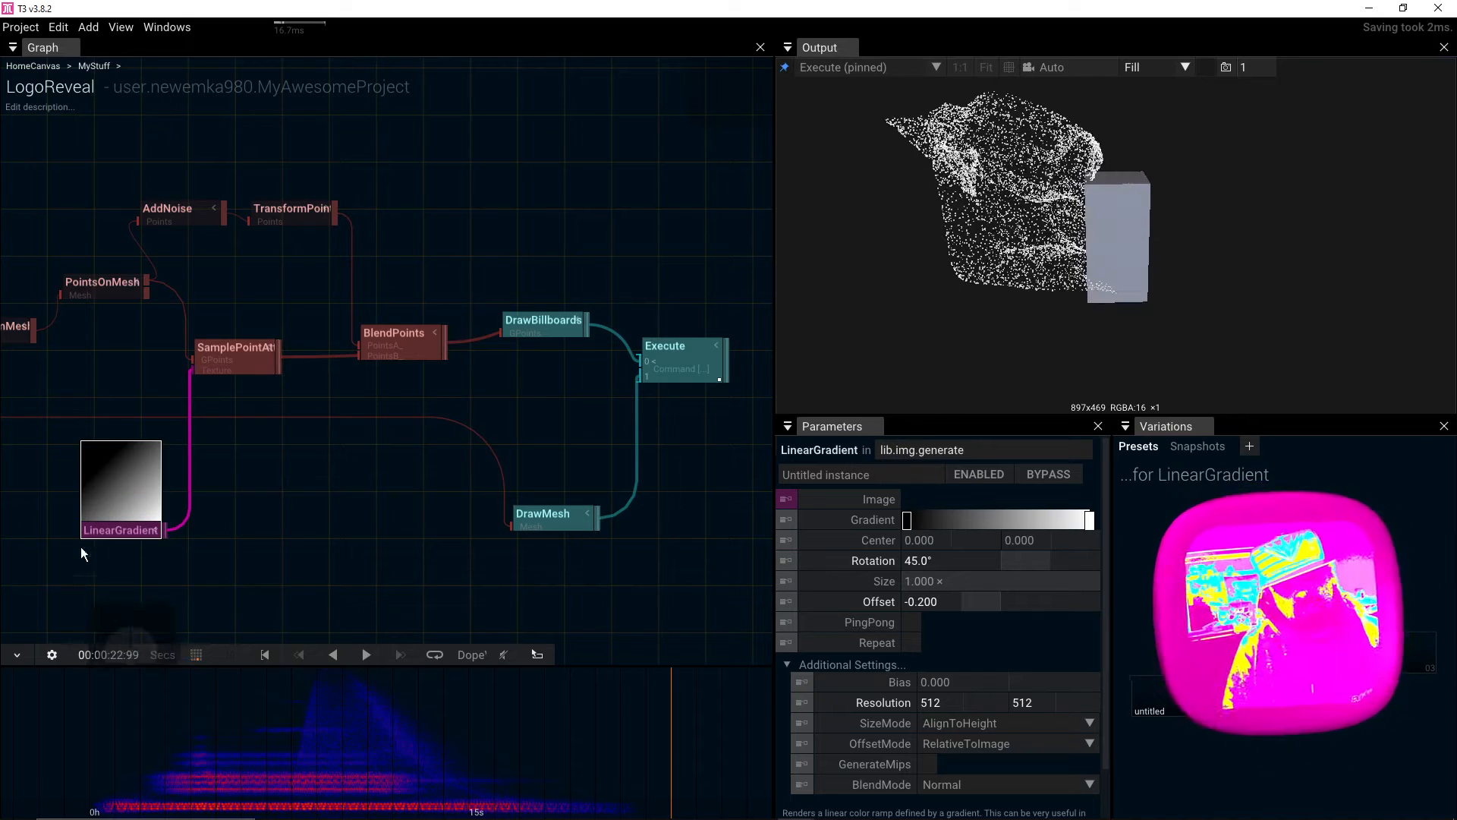
# Step: Insert a SetMaterial node between DrawMesh and Execute, moving DrawMesh aside to make room for it
pyautogui.moveTo(104, 536)
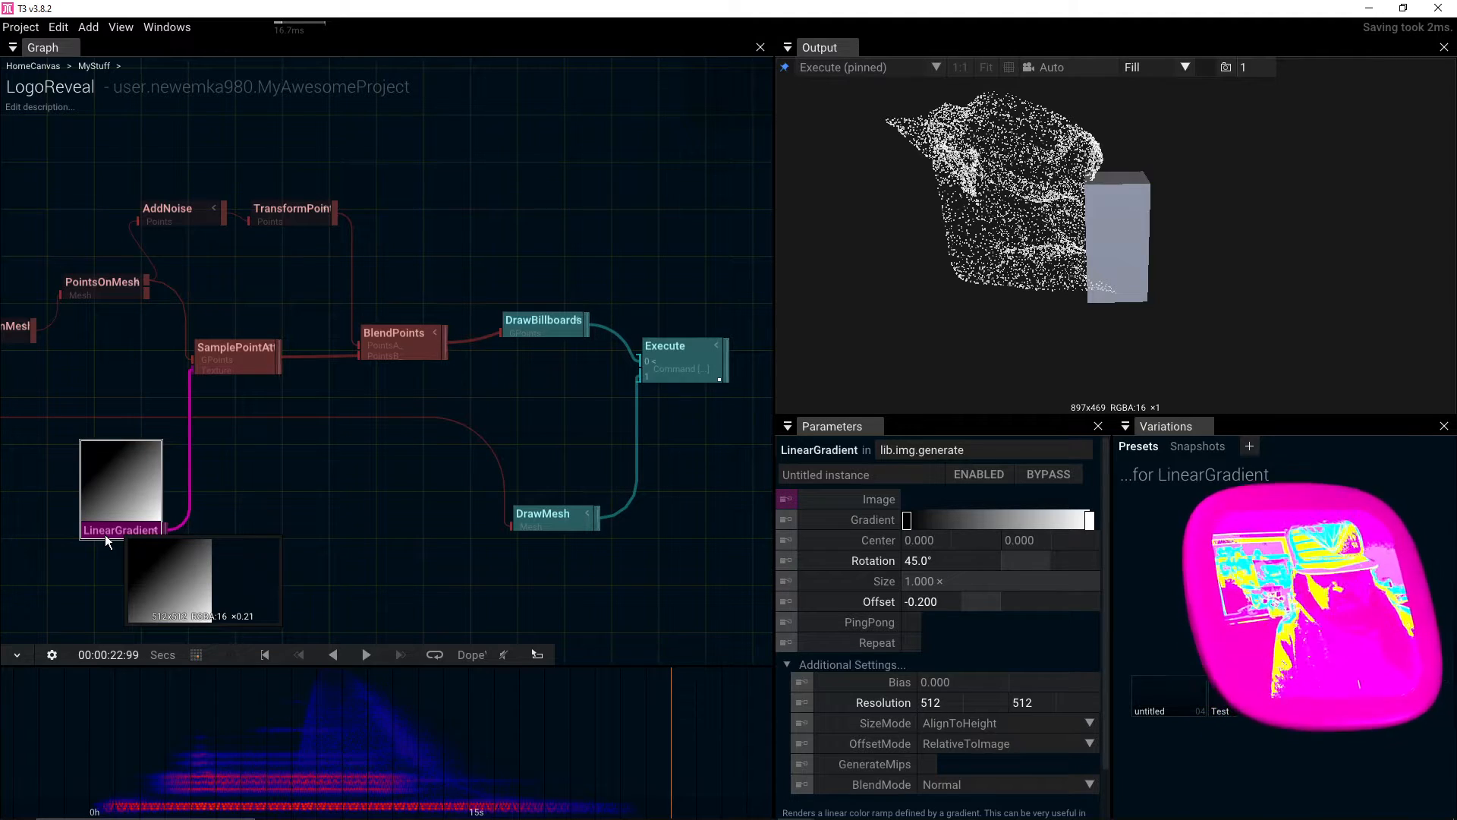
pyautogui.moveTo(289, 537); pyautogui.dragTo(407, 480)
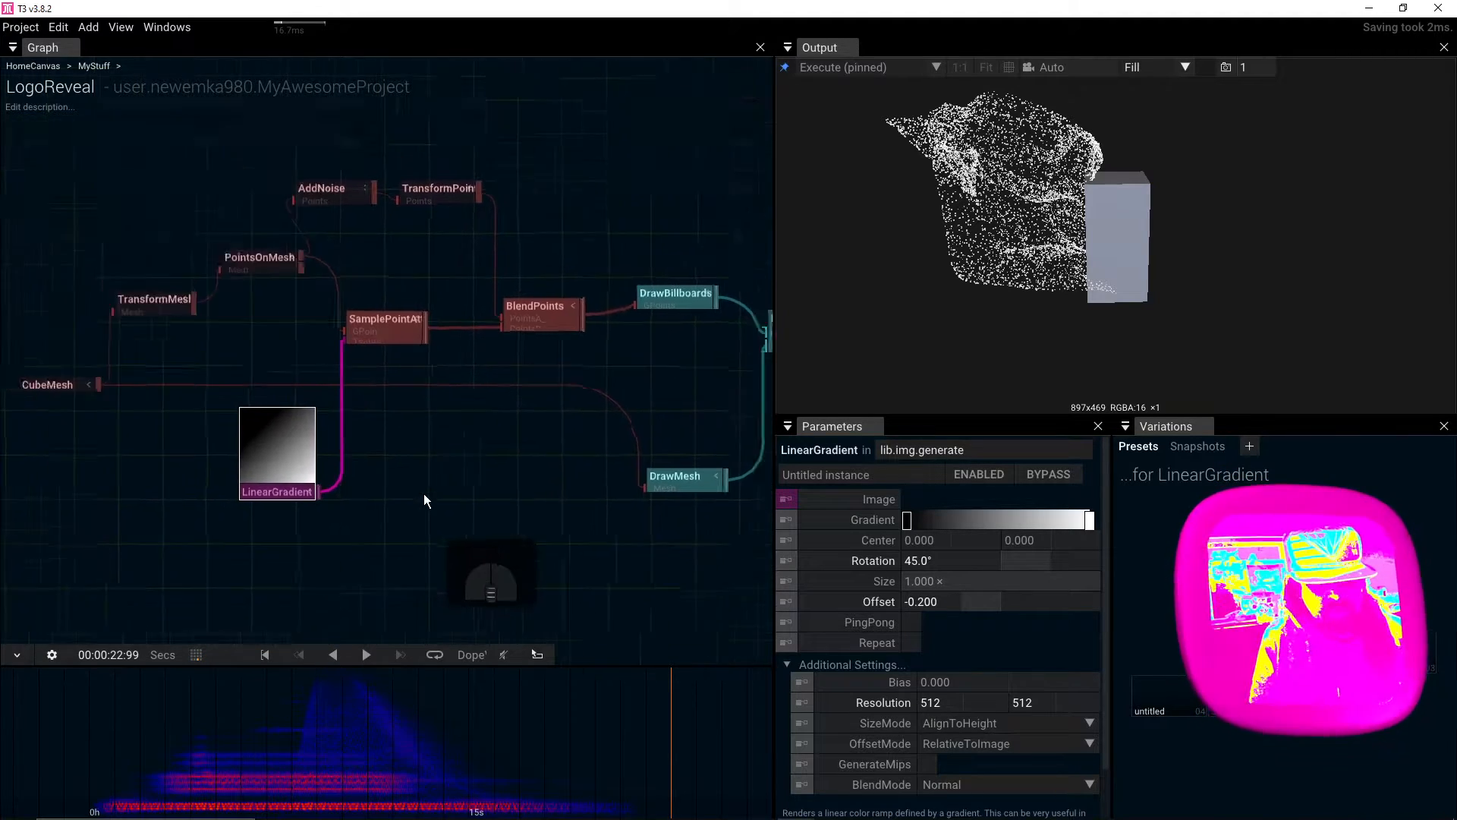
pyautogui.scroll(-3, 423, 493)
pyautogui.scroll(3, 437, 504)
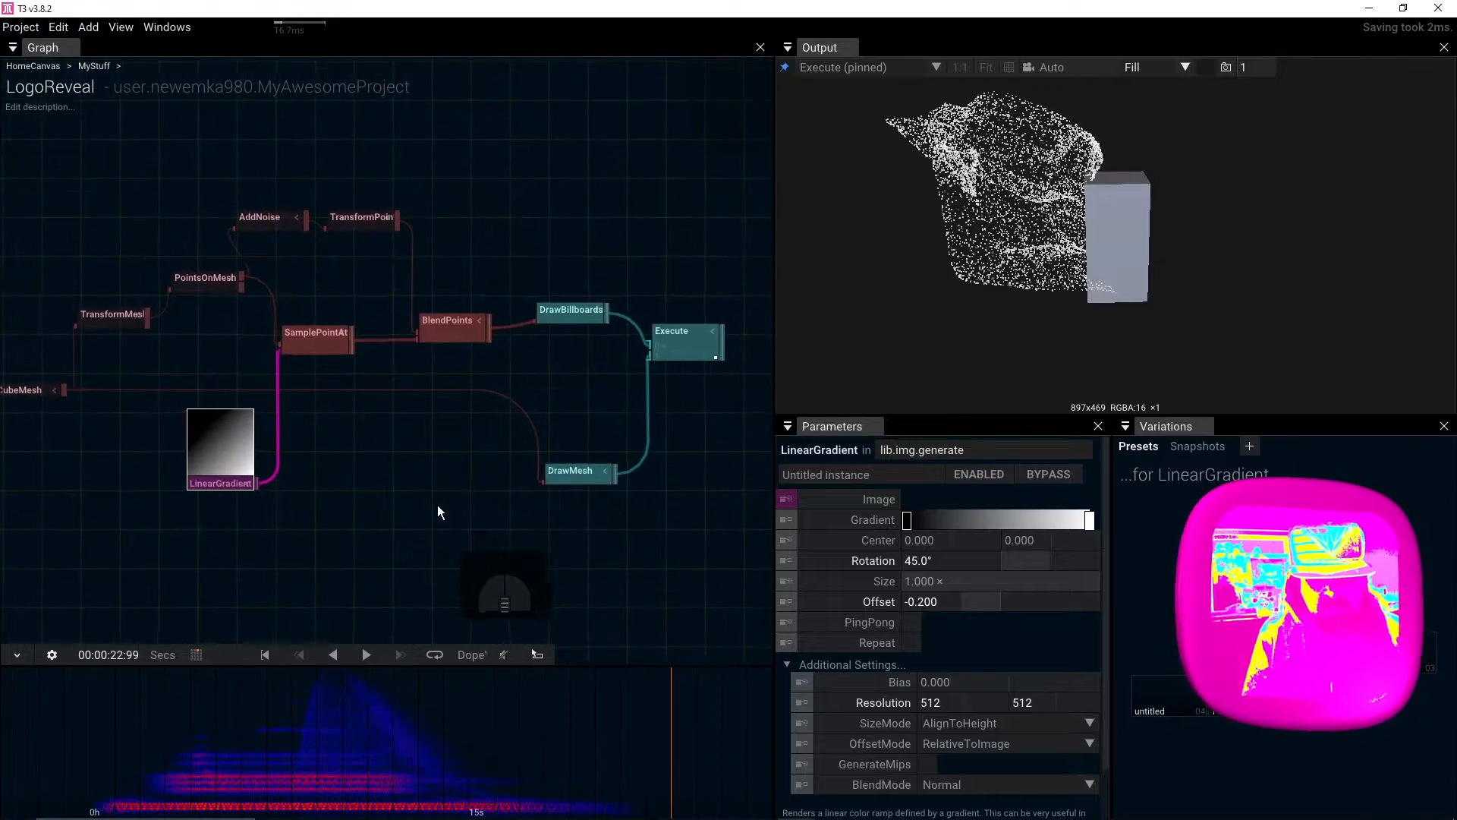
pyautogui.moveTo(582, 486); pyautogui.dragTo(440, 489)
pyautogui.press('Tab')
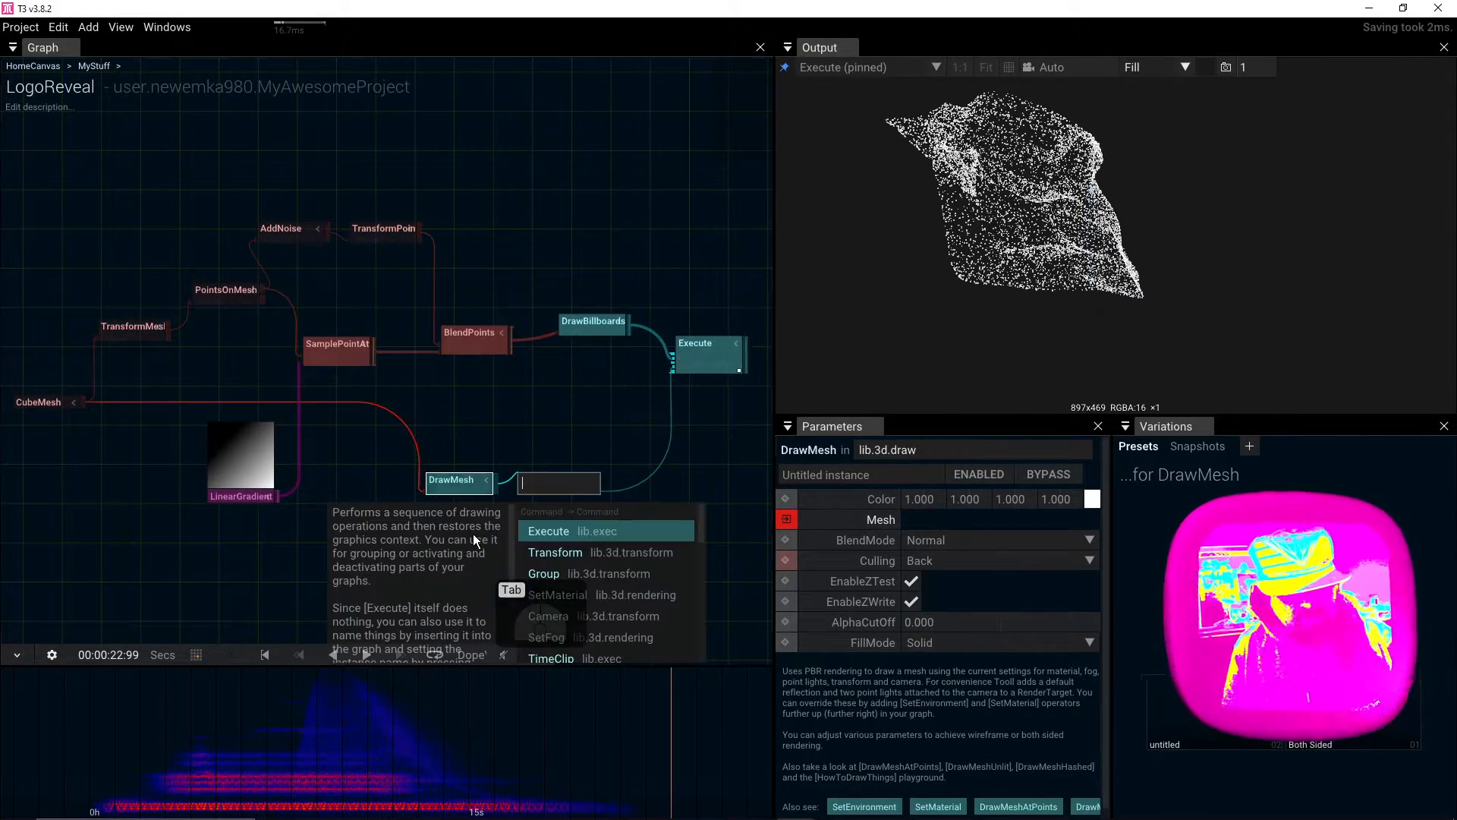
pyautogui.write('set')
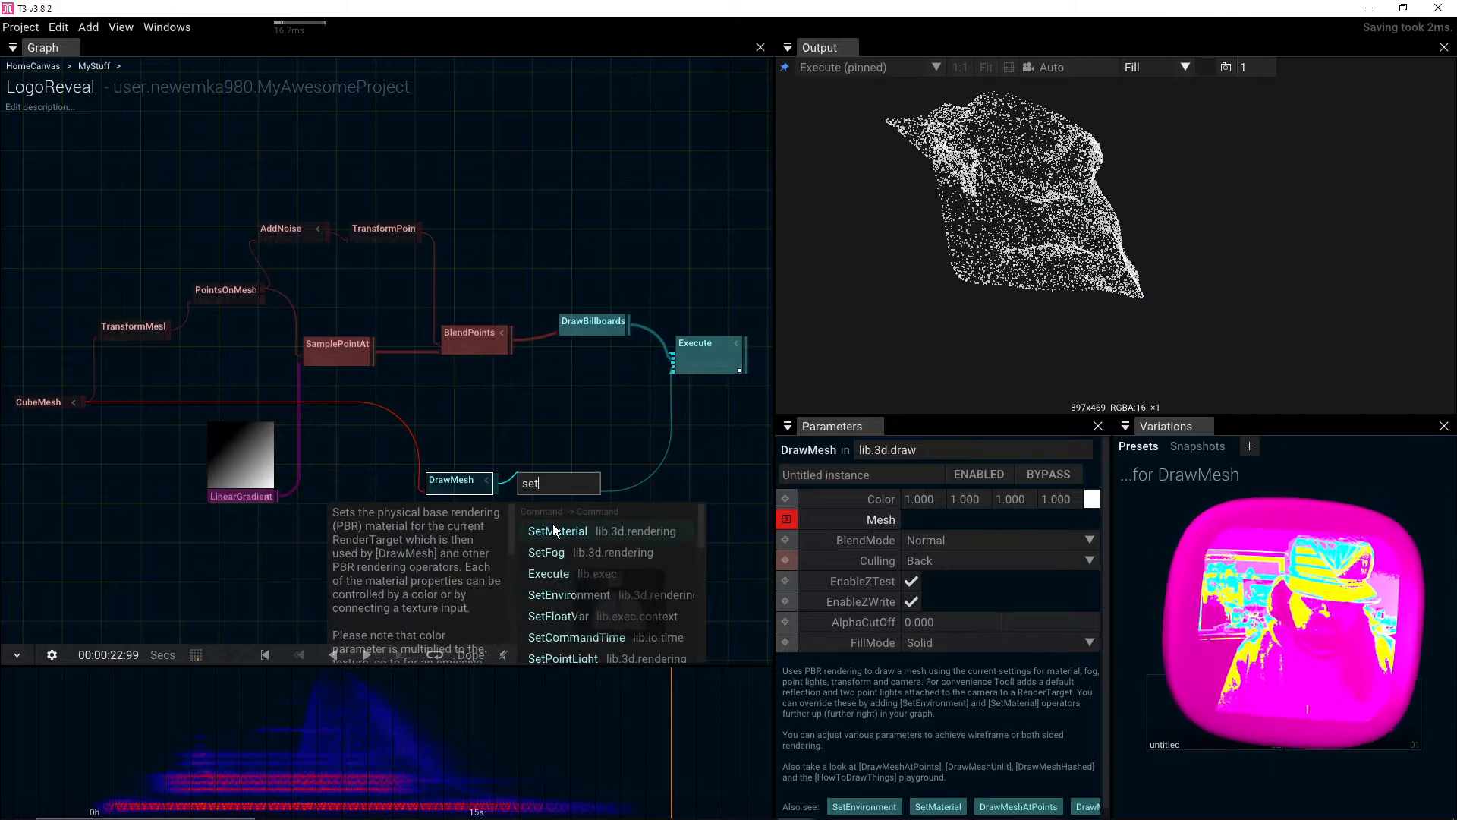
pyautogui.press('Return')
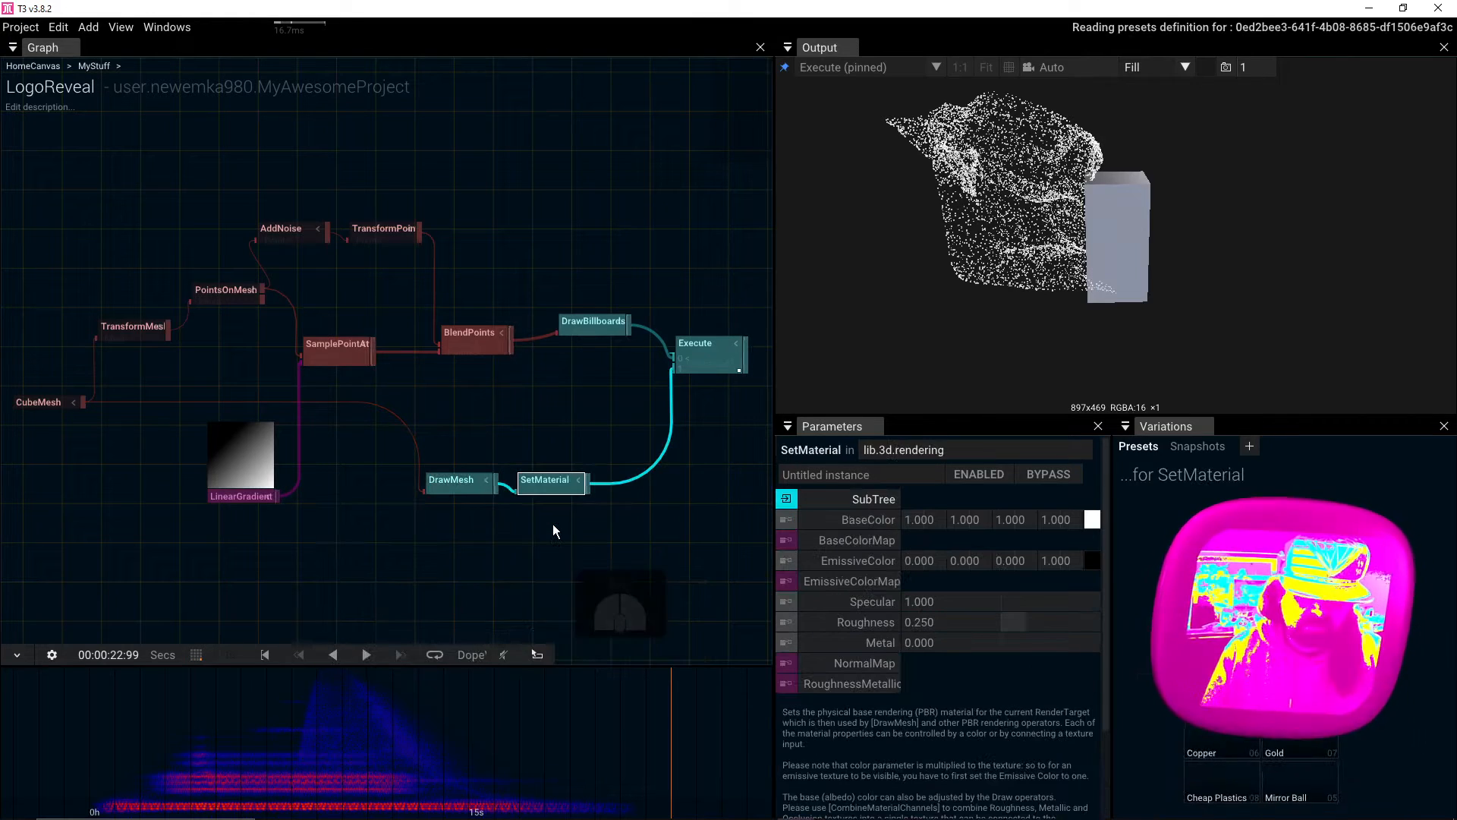
# Step: Connect the LinearGradient output to the SetMaterial node's BaseColorMap and inspect the textured cube
pyautogui.click(456, 489)
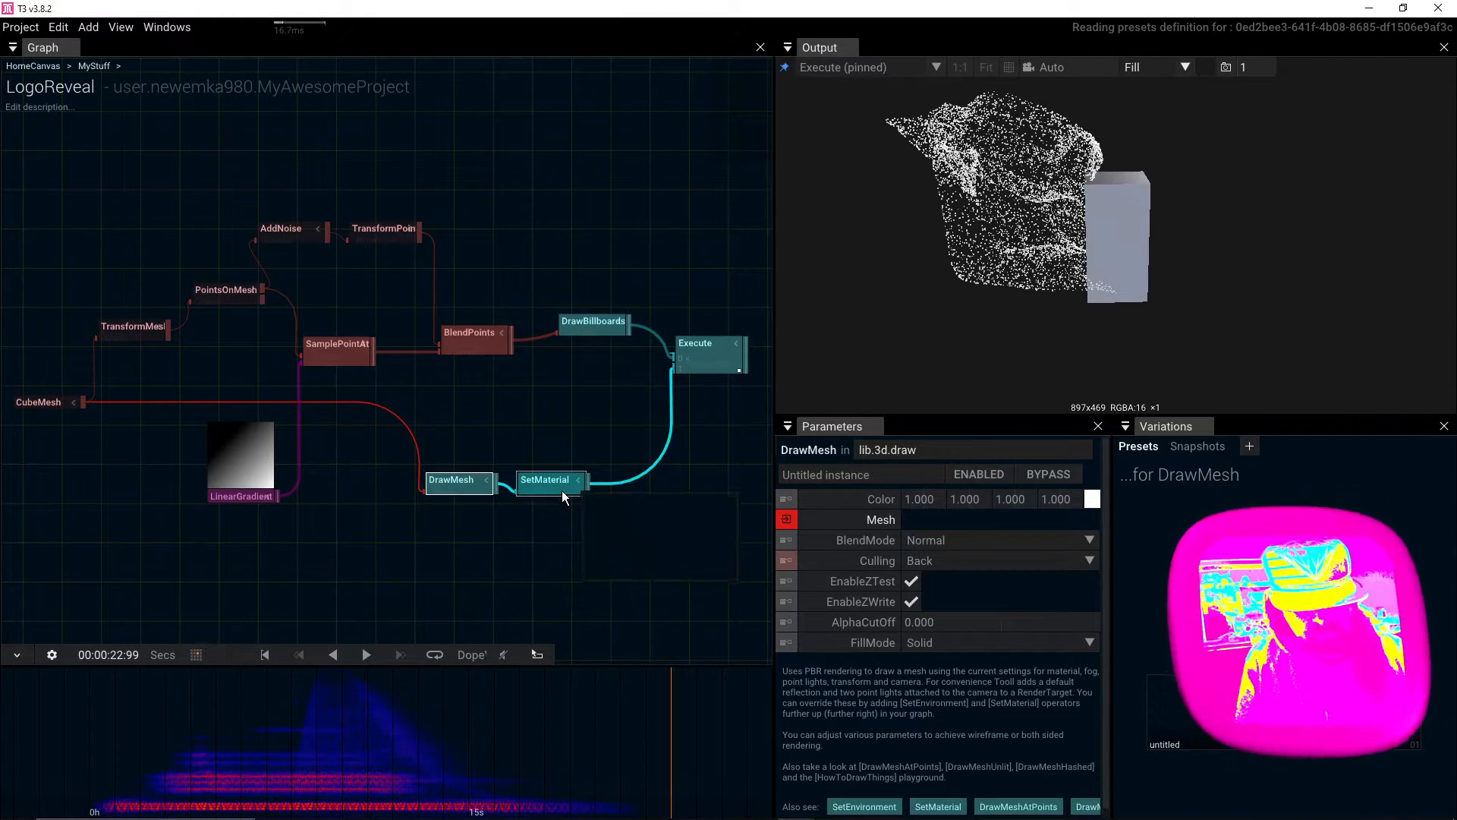
pyautogui.scroll(3, 559, 489)
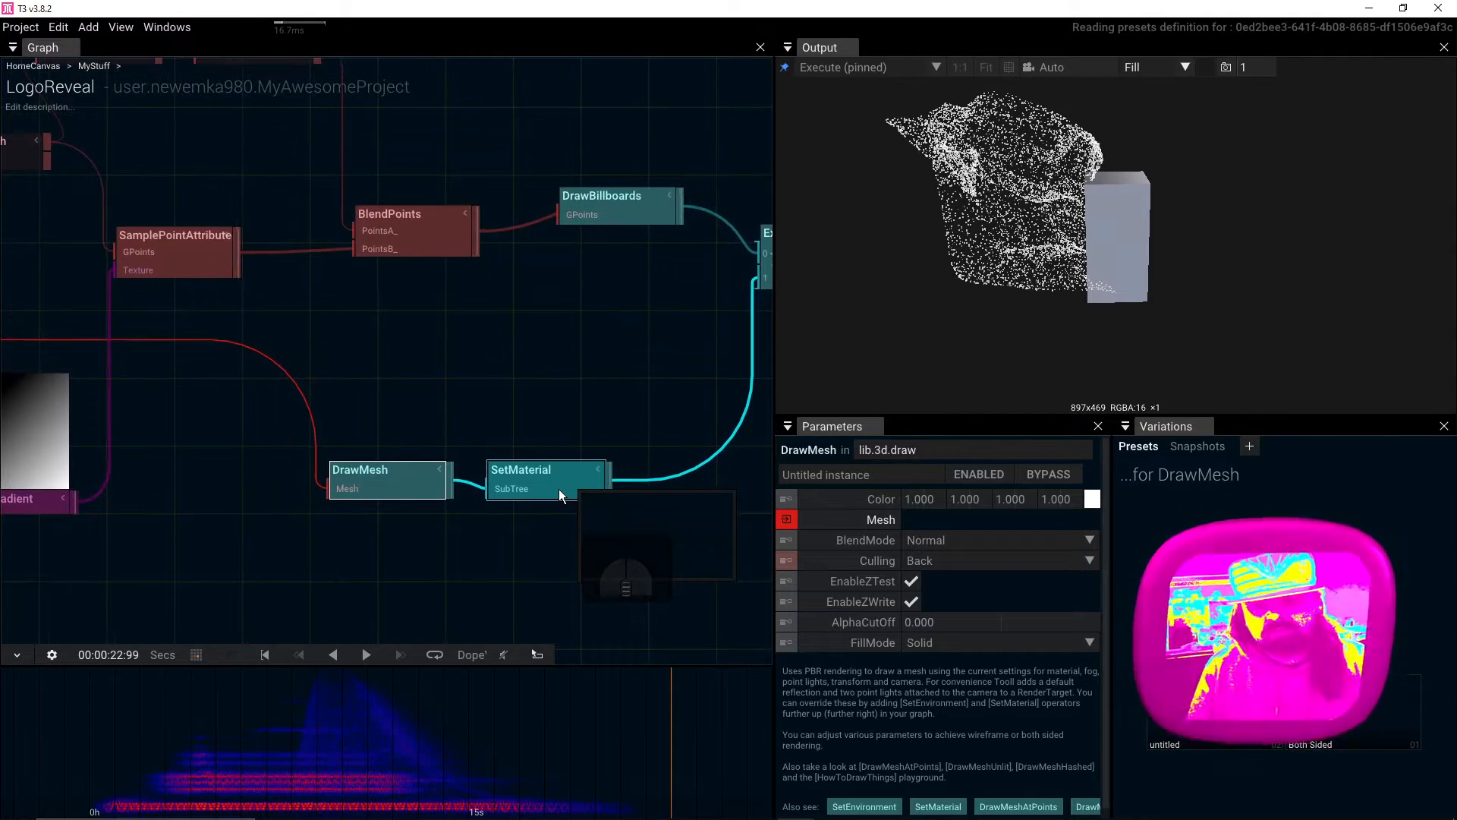
pyautogui.click(559, 489)
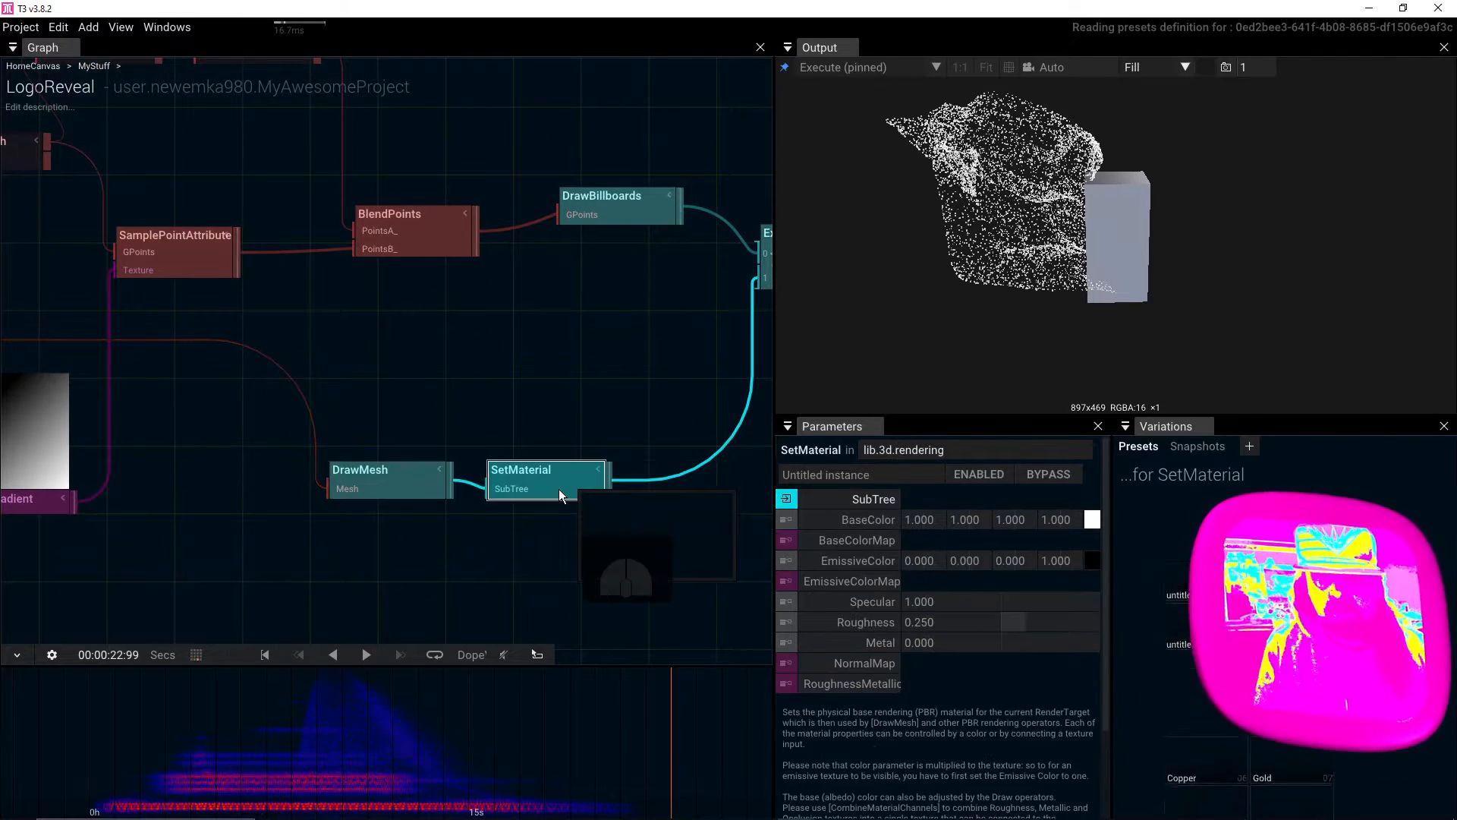
pyautogui.moveTo(74, 504); pyautogui.dragTo(471, 498)
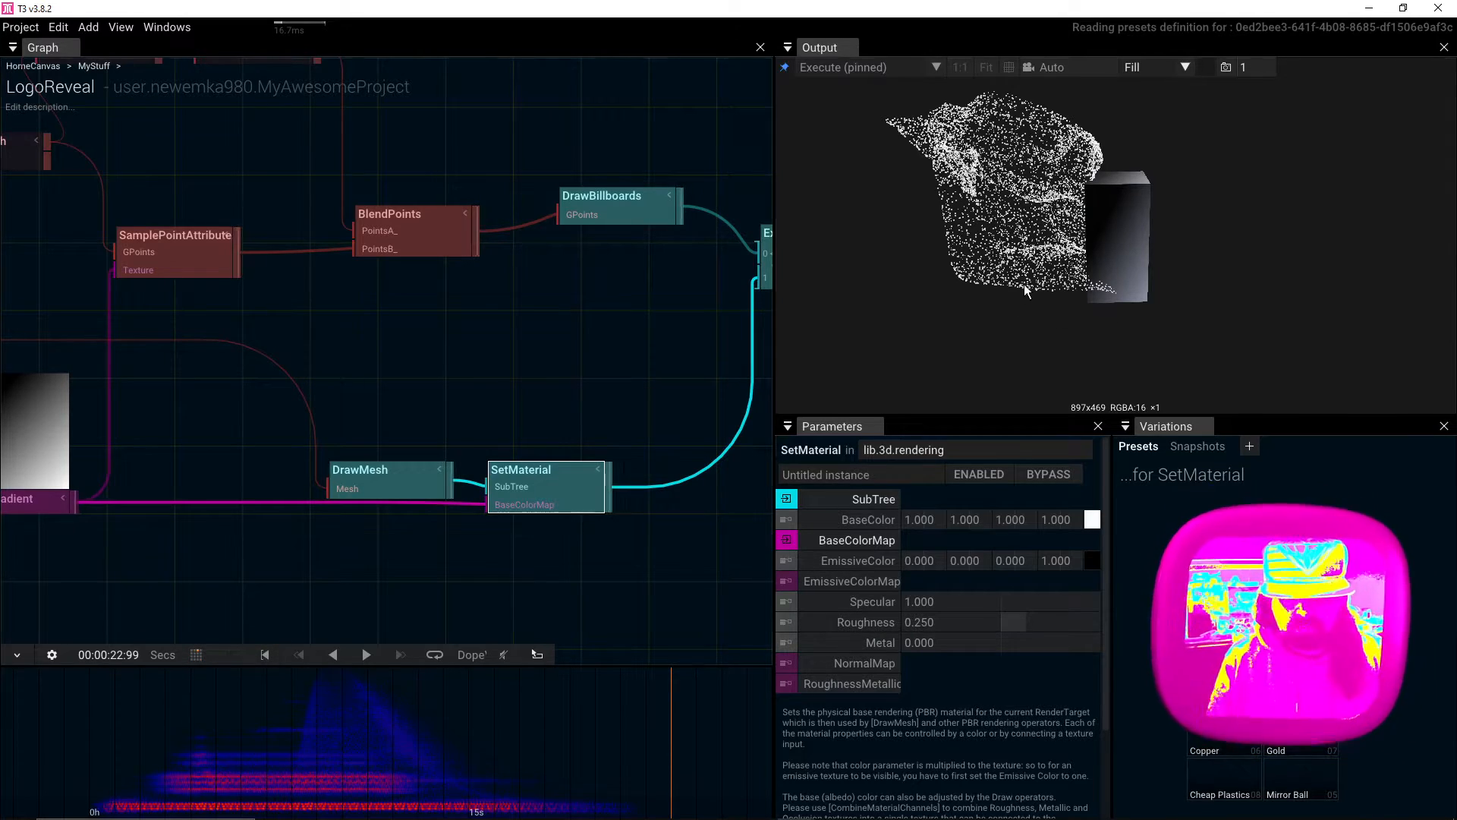
pyautogui.moveTo(1025, 291); pyautogui.dragTo(990, 226)
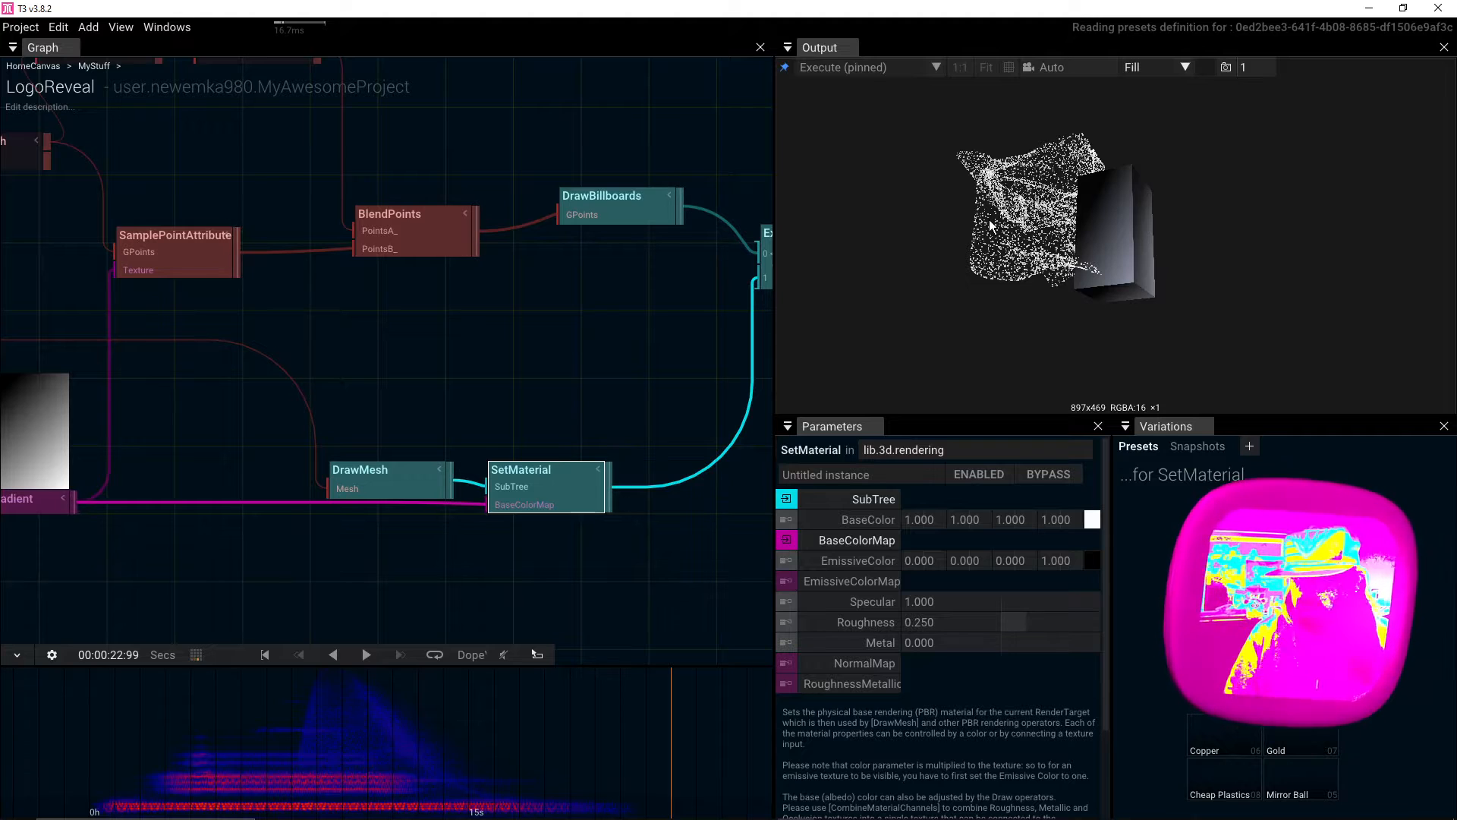
# Step: Make the black start color of the LinearGradient node's gradient fully transparent with an alpha of 0.00
pyautogui.moveTo(273, 323); pyautogui.dragTo(131, 289)
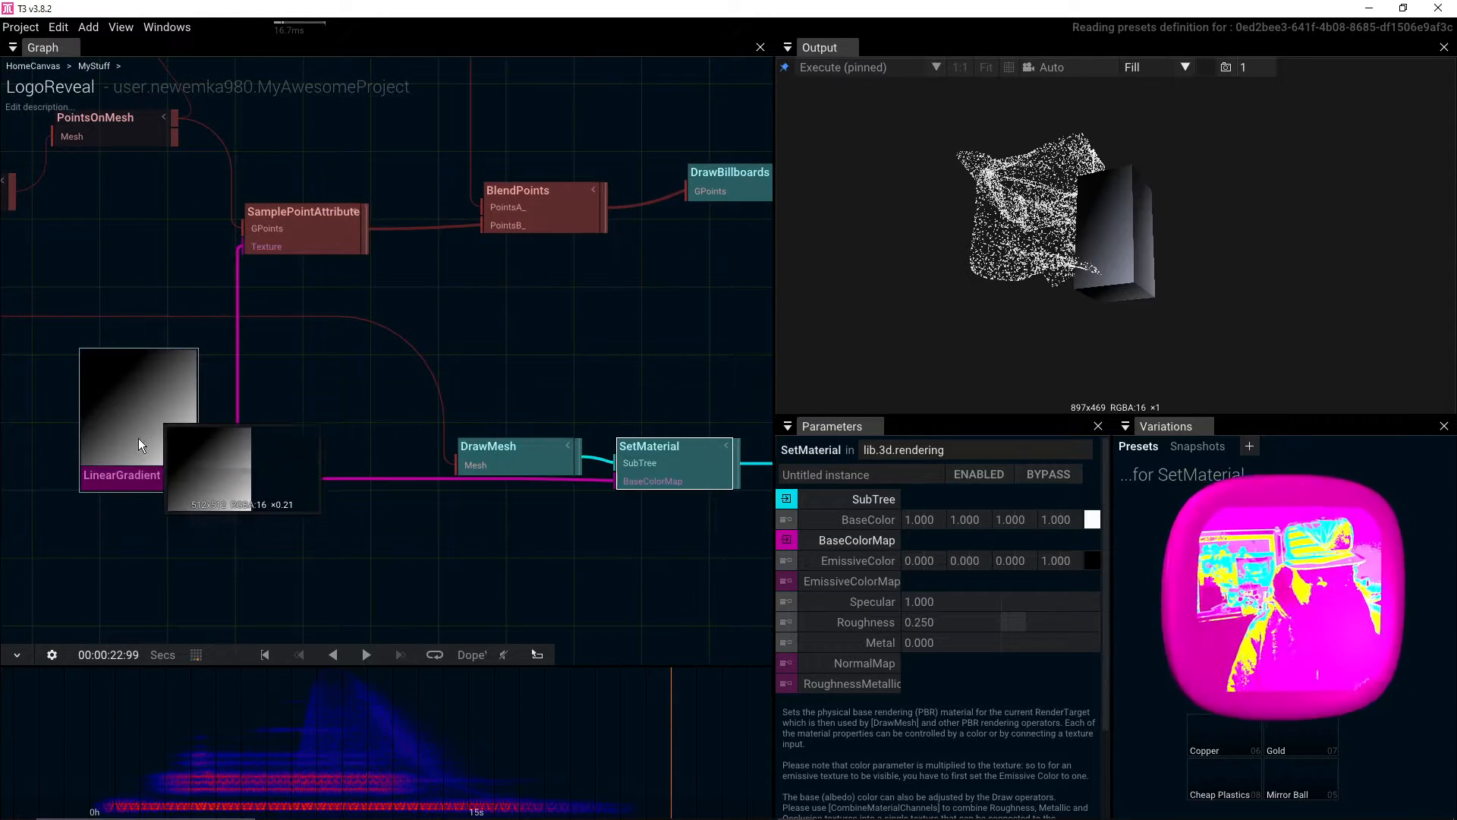
pyautogui.click(130, 480)
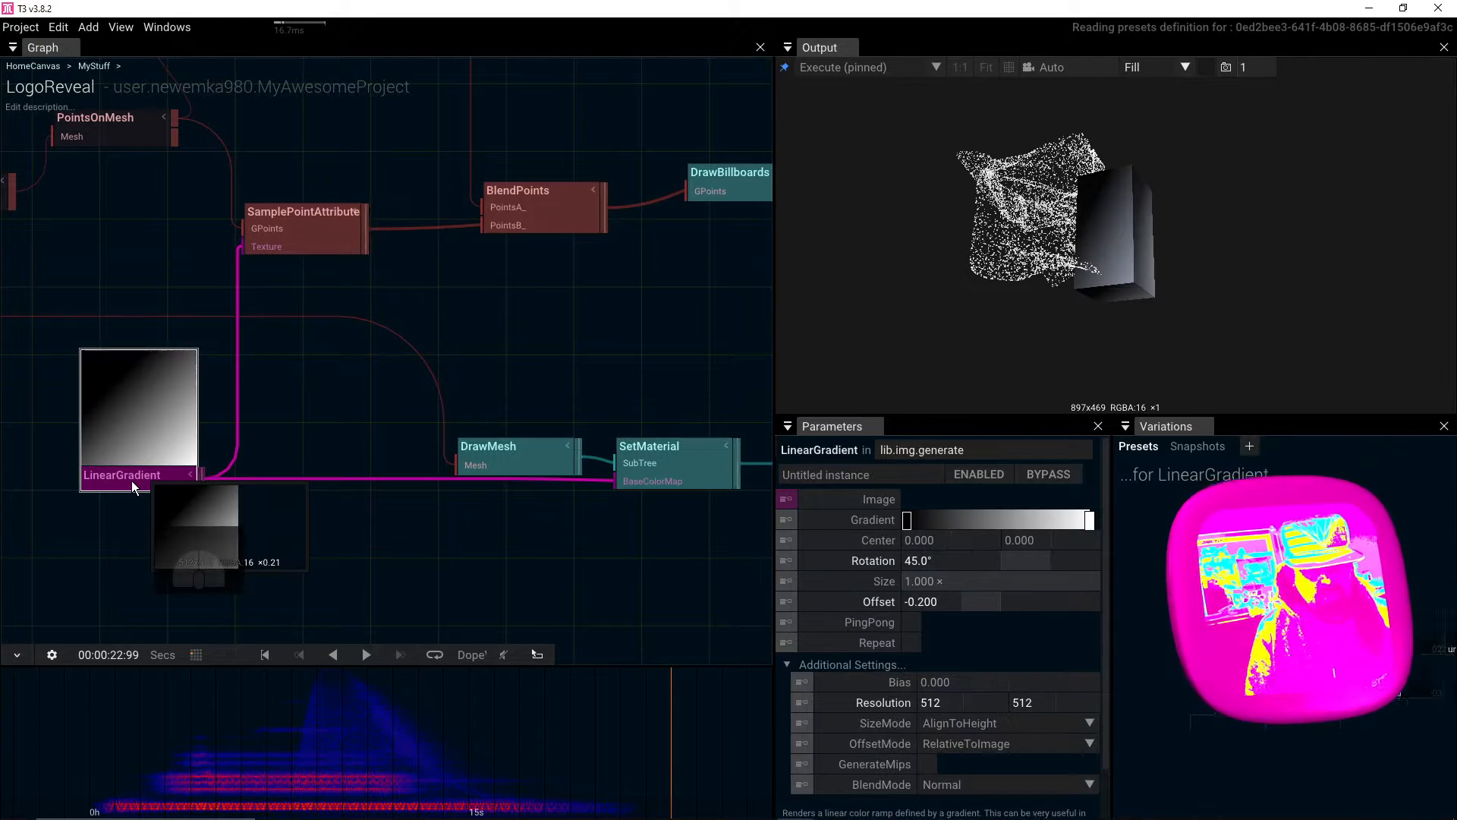
pyautogui.click(907, 521)
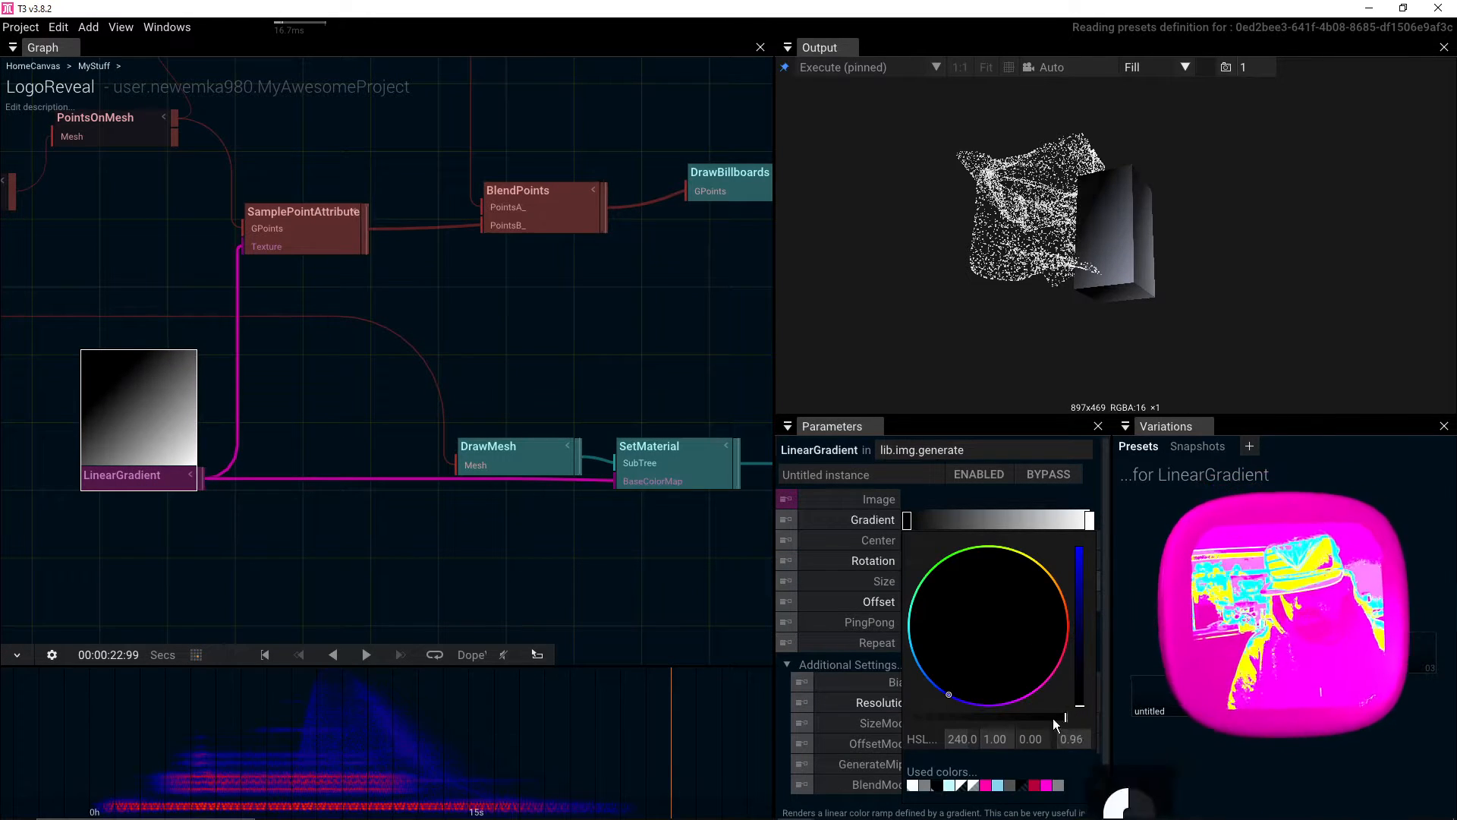
pyautogui.moveTo(1055, 725); pyautogui.dragTo(773, 717)
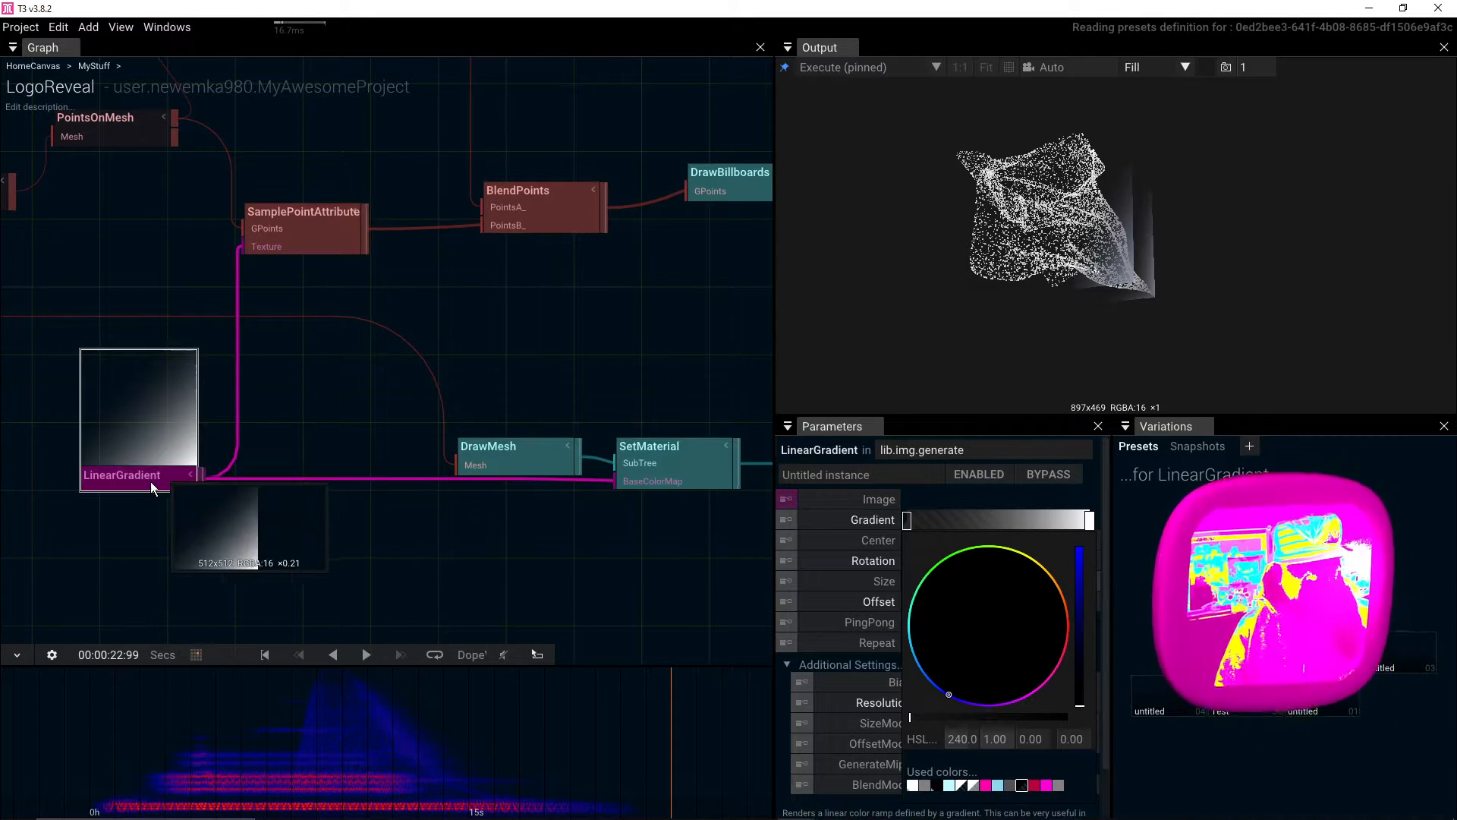
pyautogui.click(612, 537)
# Step: Sweep the LinearGradient node's Offset up to about 0.898 and back down to -0.504 to test the mesh reveal
pyautogui.click(150, 485)
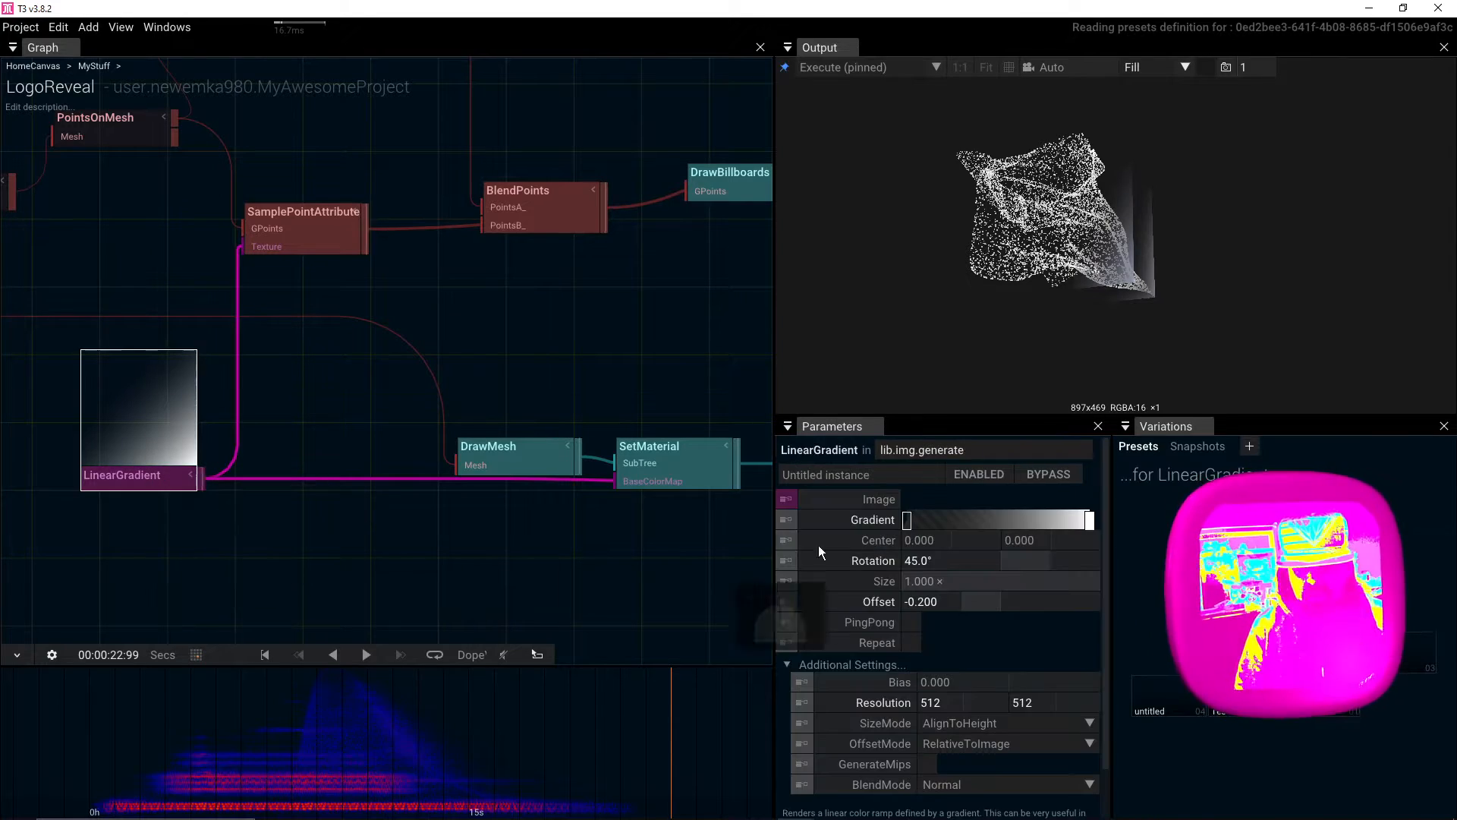
pyautogui.moveTo(959, 613); pyautogui.dragTo(1344, 630)
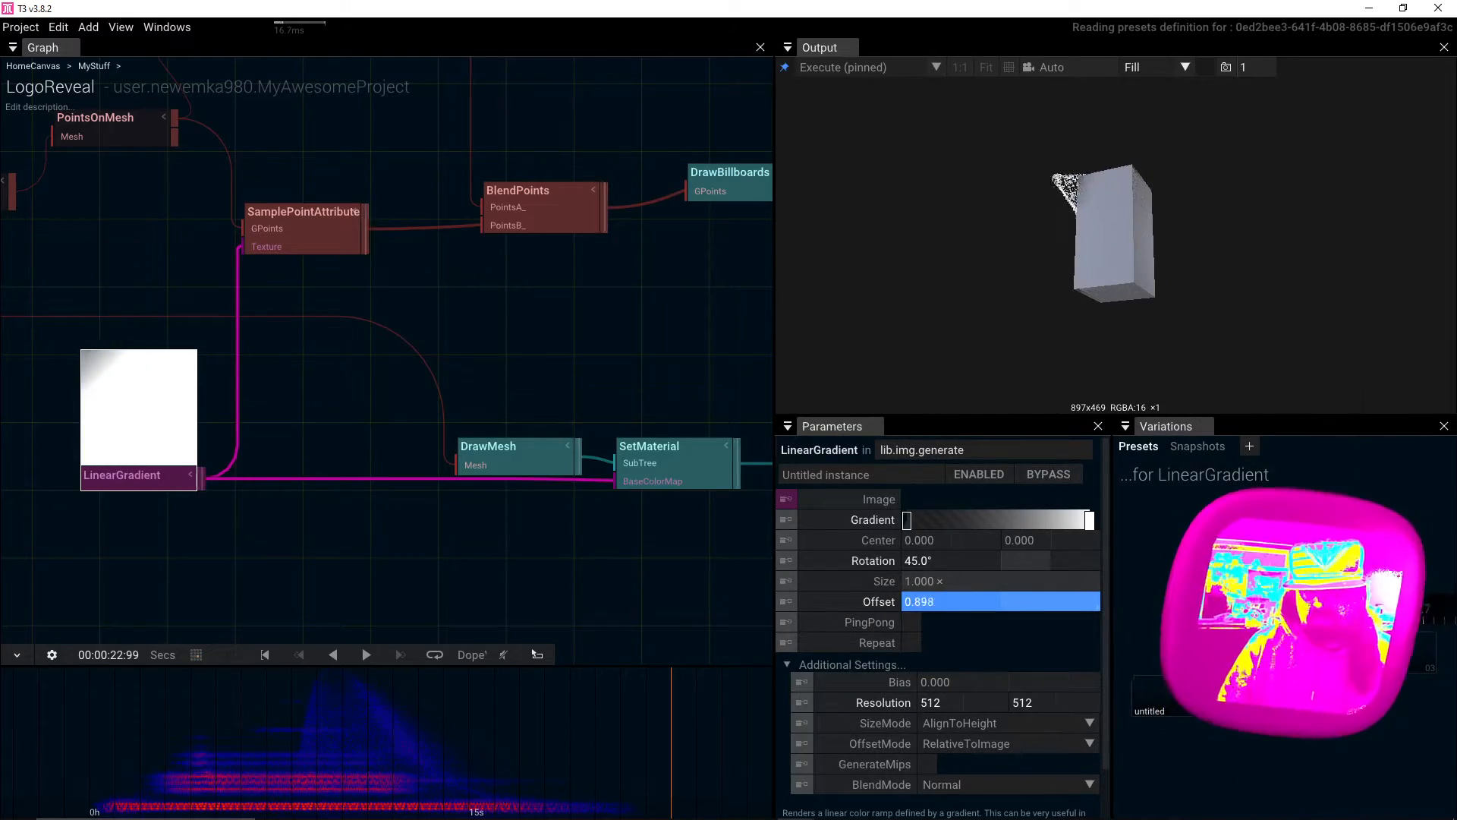
pyautogui.moveTo(1002, 601); pyautogui.dragTo(112, 645)
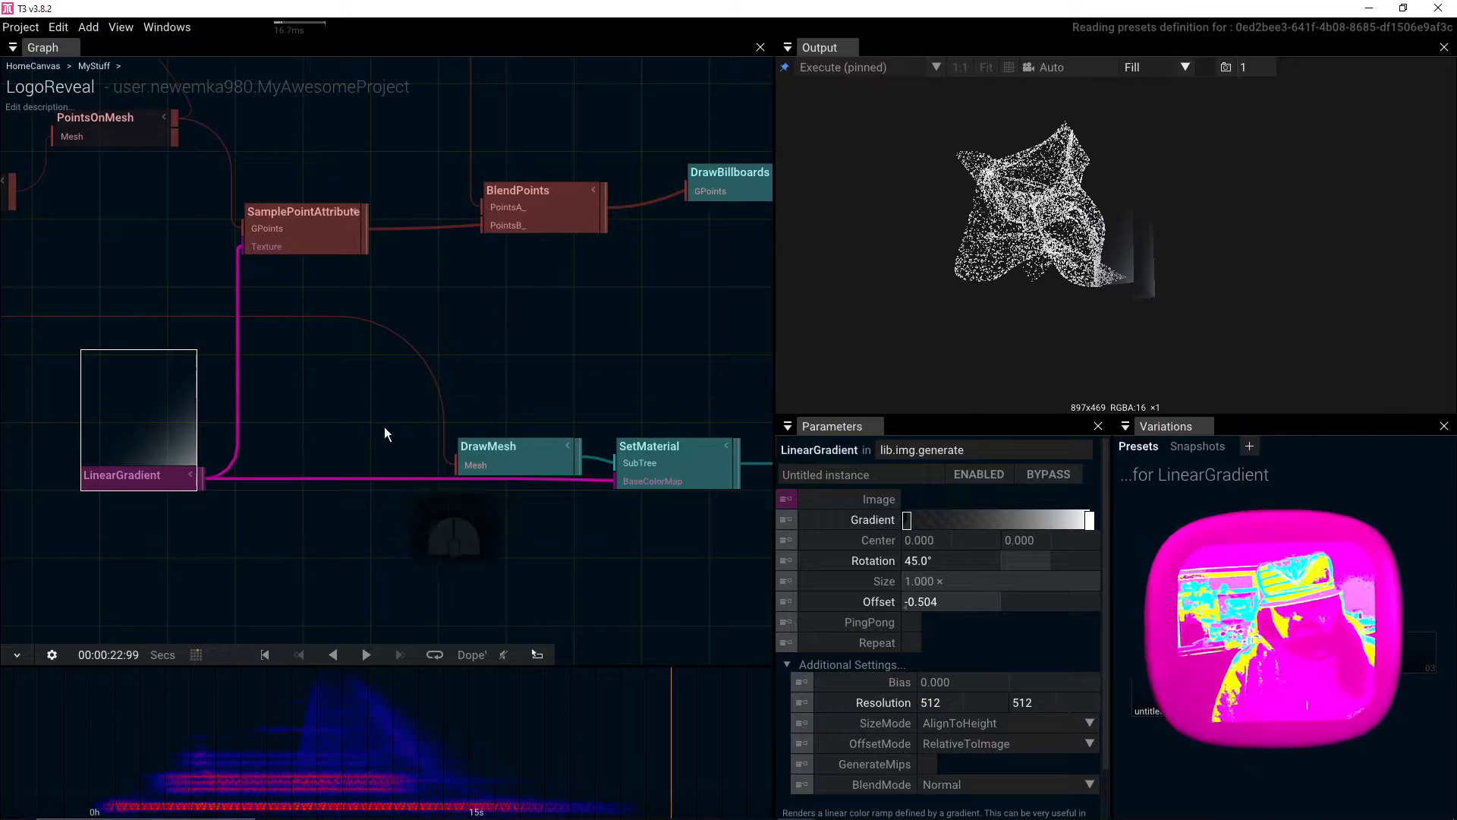
pyautogui.moveTo(385, 395); pyautogui.dragTo(608, 384)
pyautogui.scroll(-2, 608, 384)
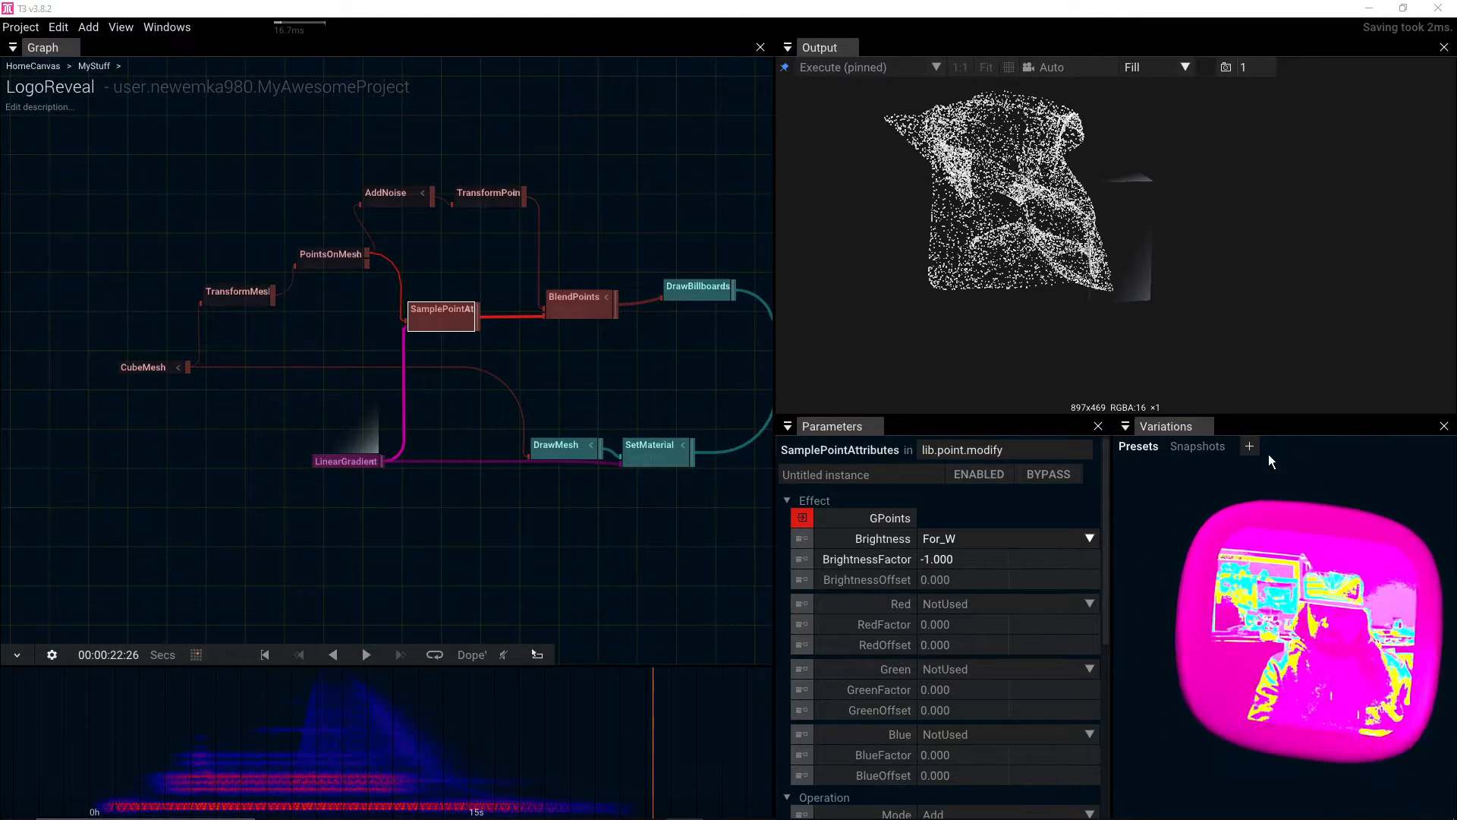
pyautogui.moveTo(607, 513); pyautogui.dragTo(533, 513)
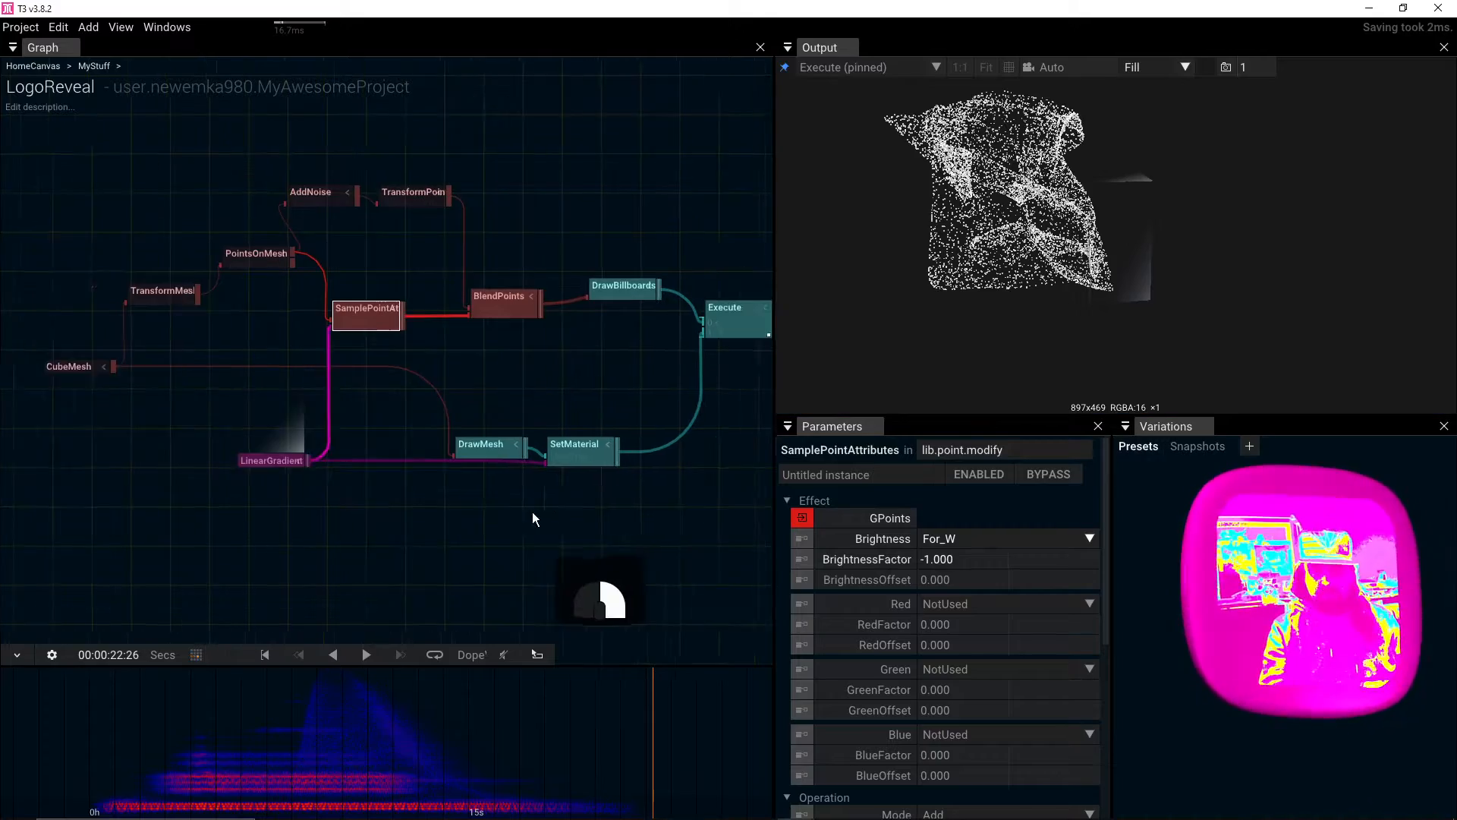
pyautogui.moveTo(1000, 237); pyautogui.dragTo(1139, 260)
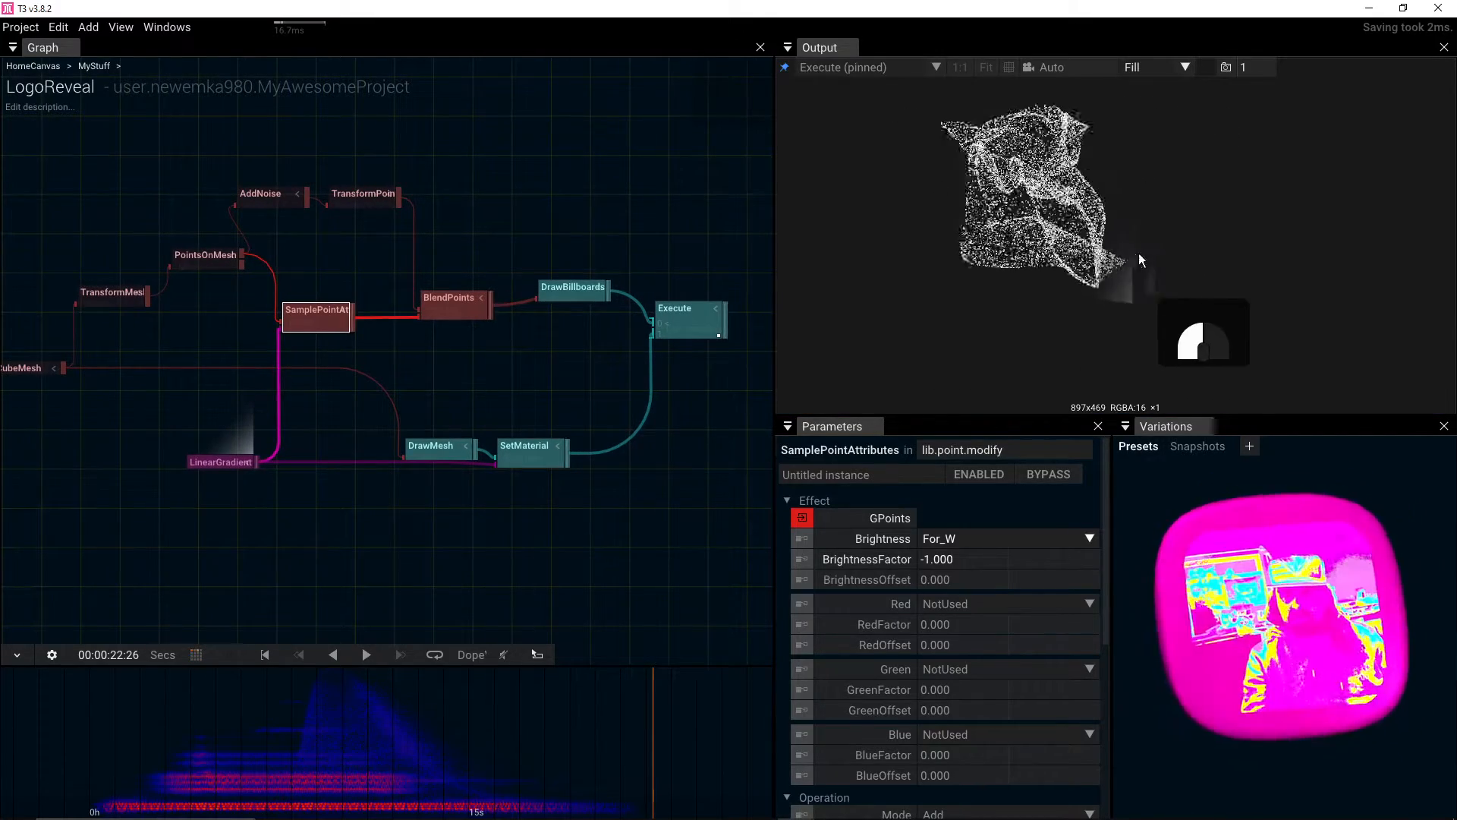
pyautogui.moveTo(162, 345); pyautogui.dragTo(245, 344)
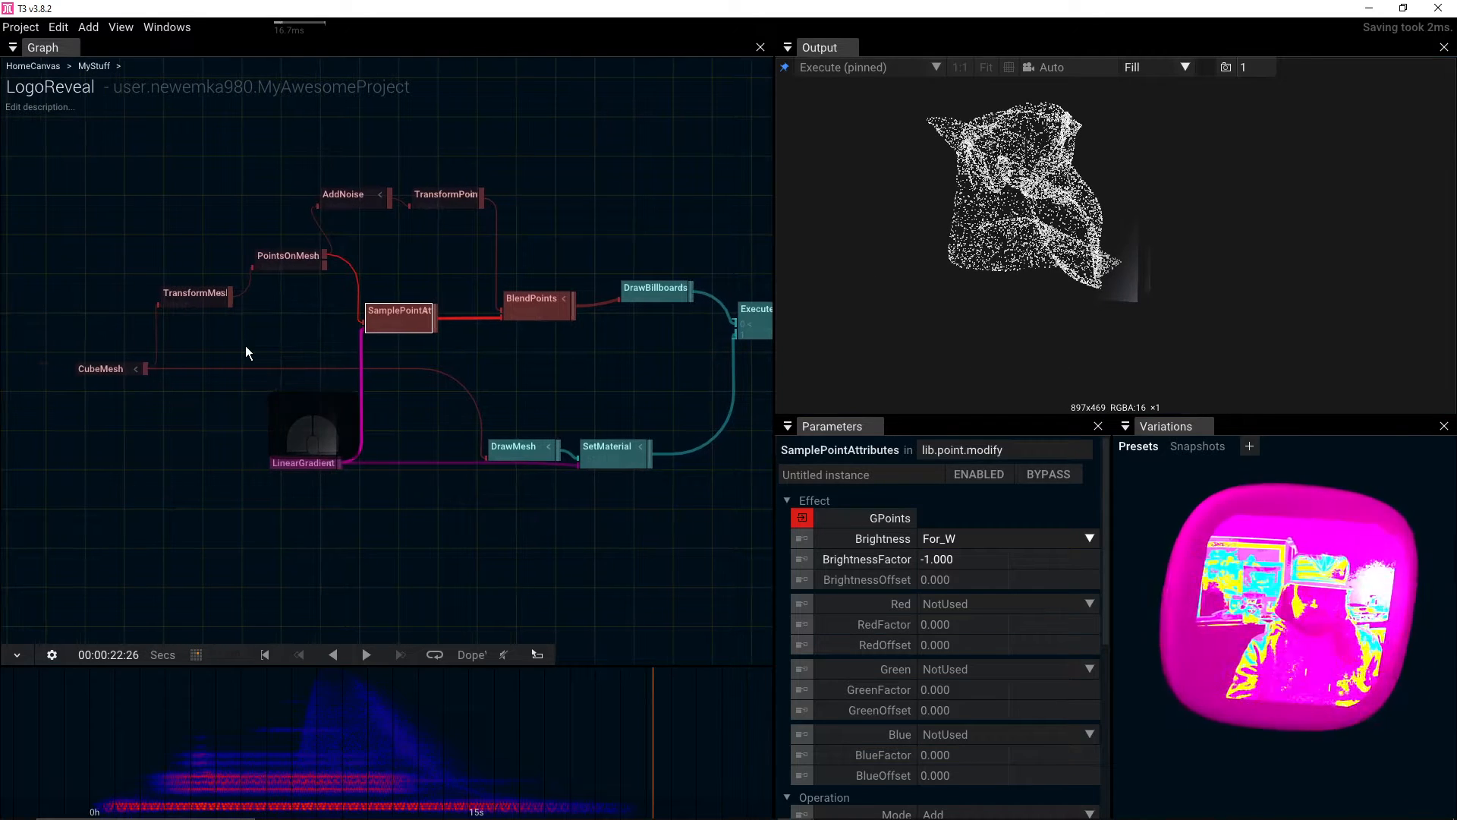
# Step: Switch to Blender and view the default cube in the unsaved scene
pyautogui.moveTo(745, 343)
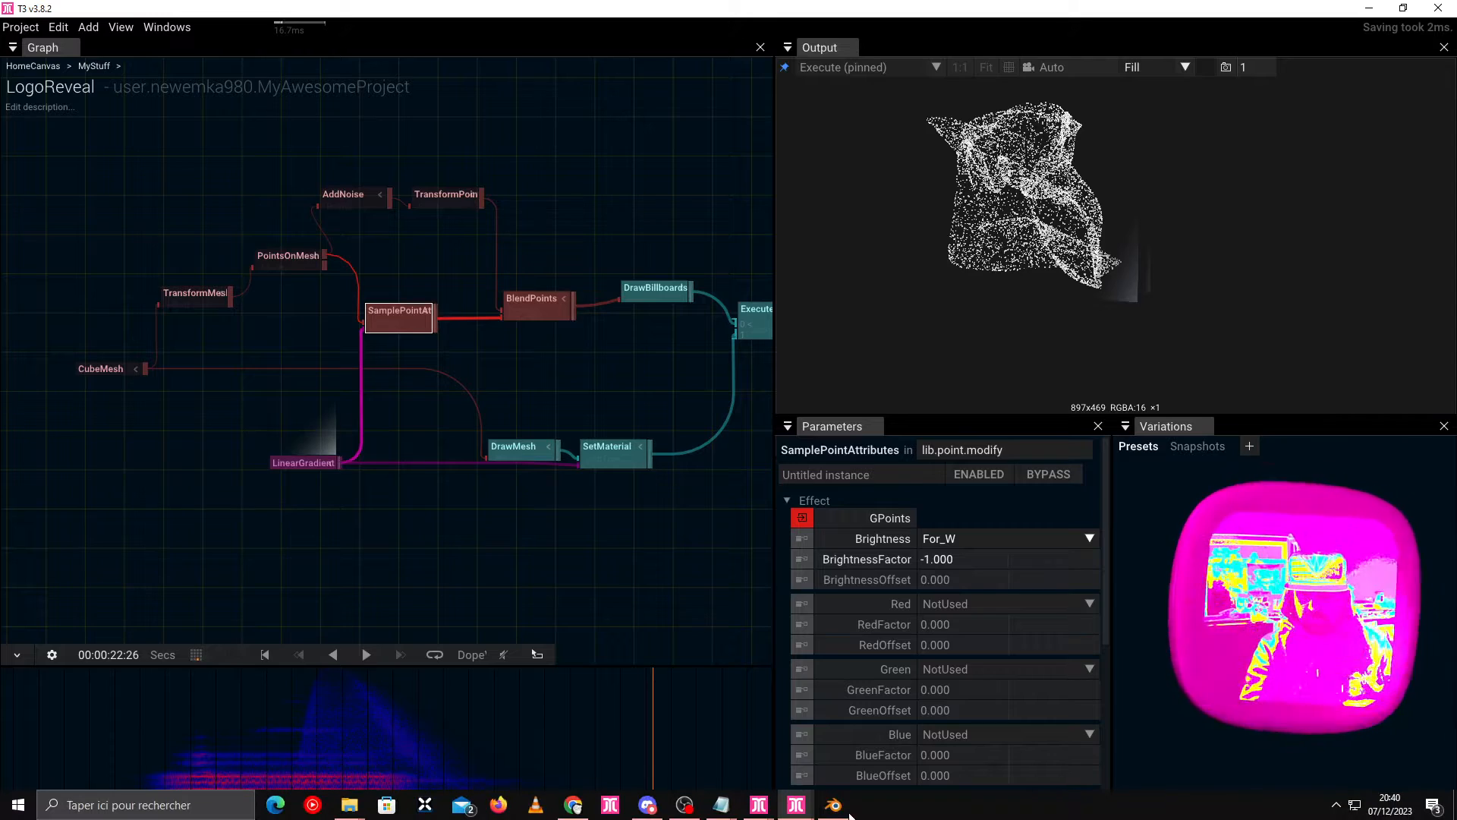
pyautogui.click(835, 806)
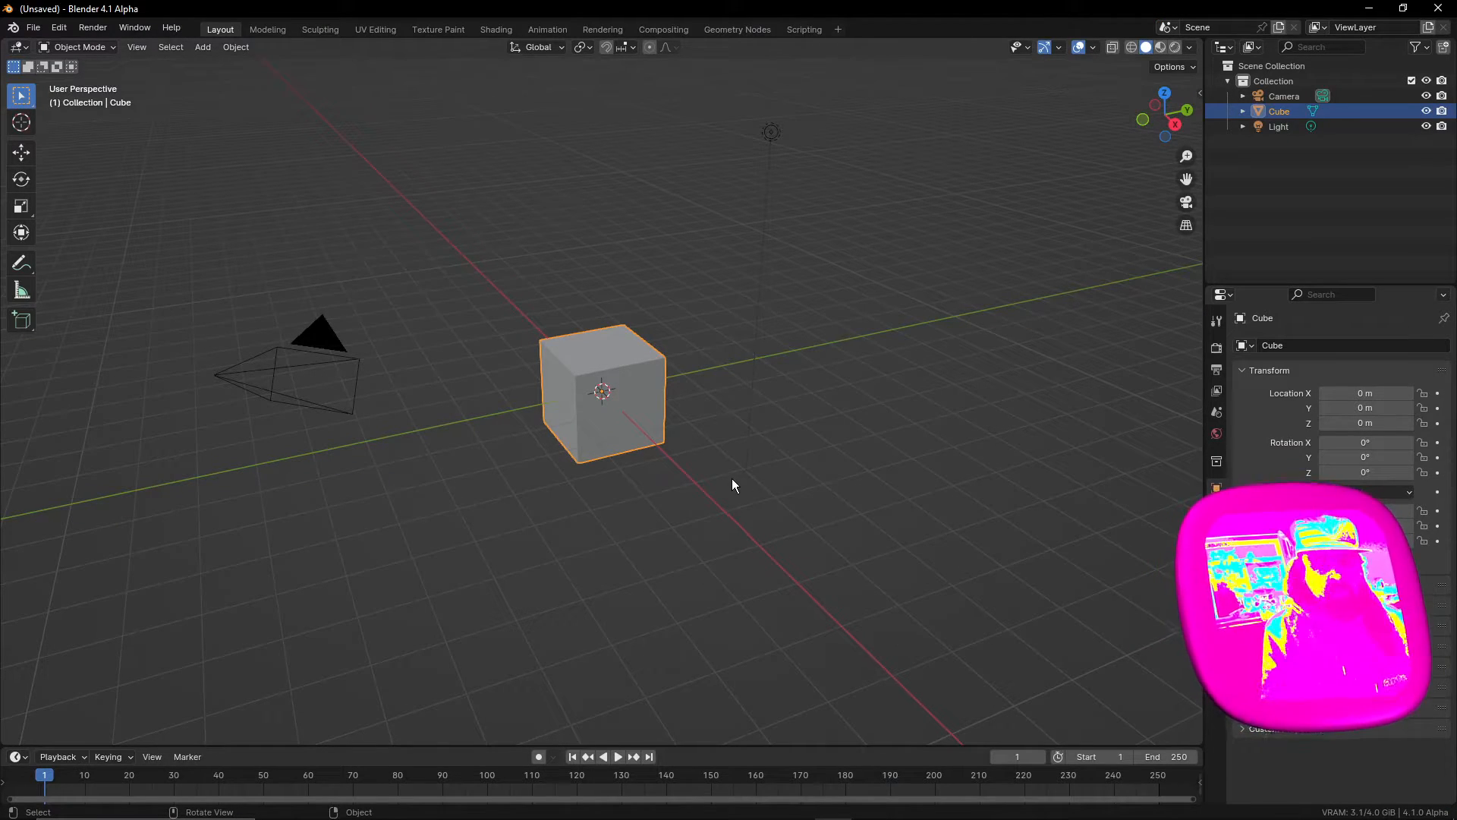
pyautogui.rightClick(683, 415)
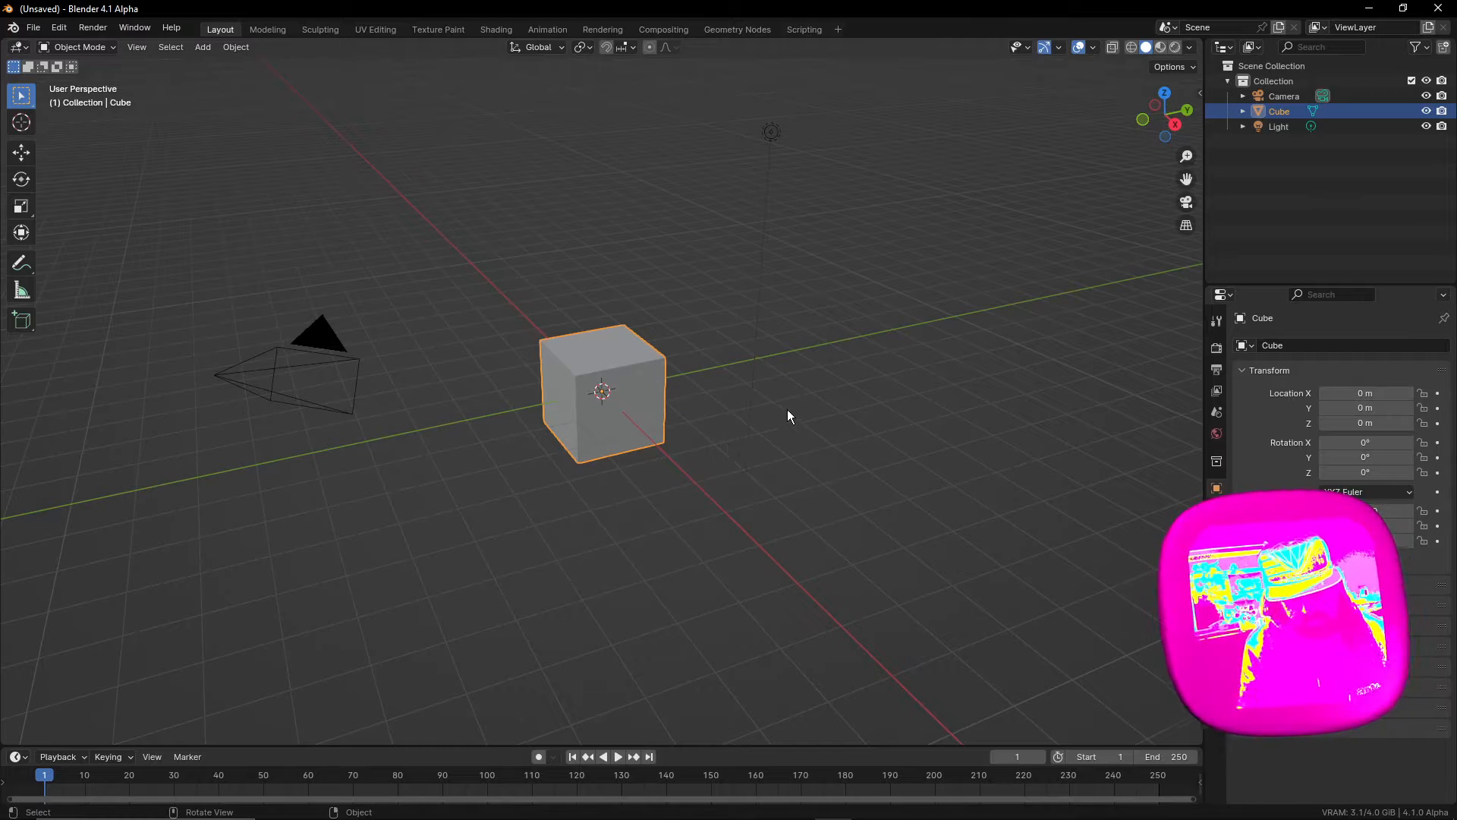
pyautogui.moveTo(786, 408); pyautogui.dragTo(722, 407)
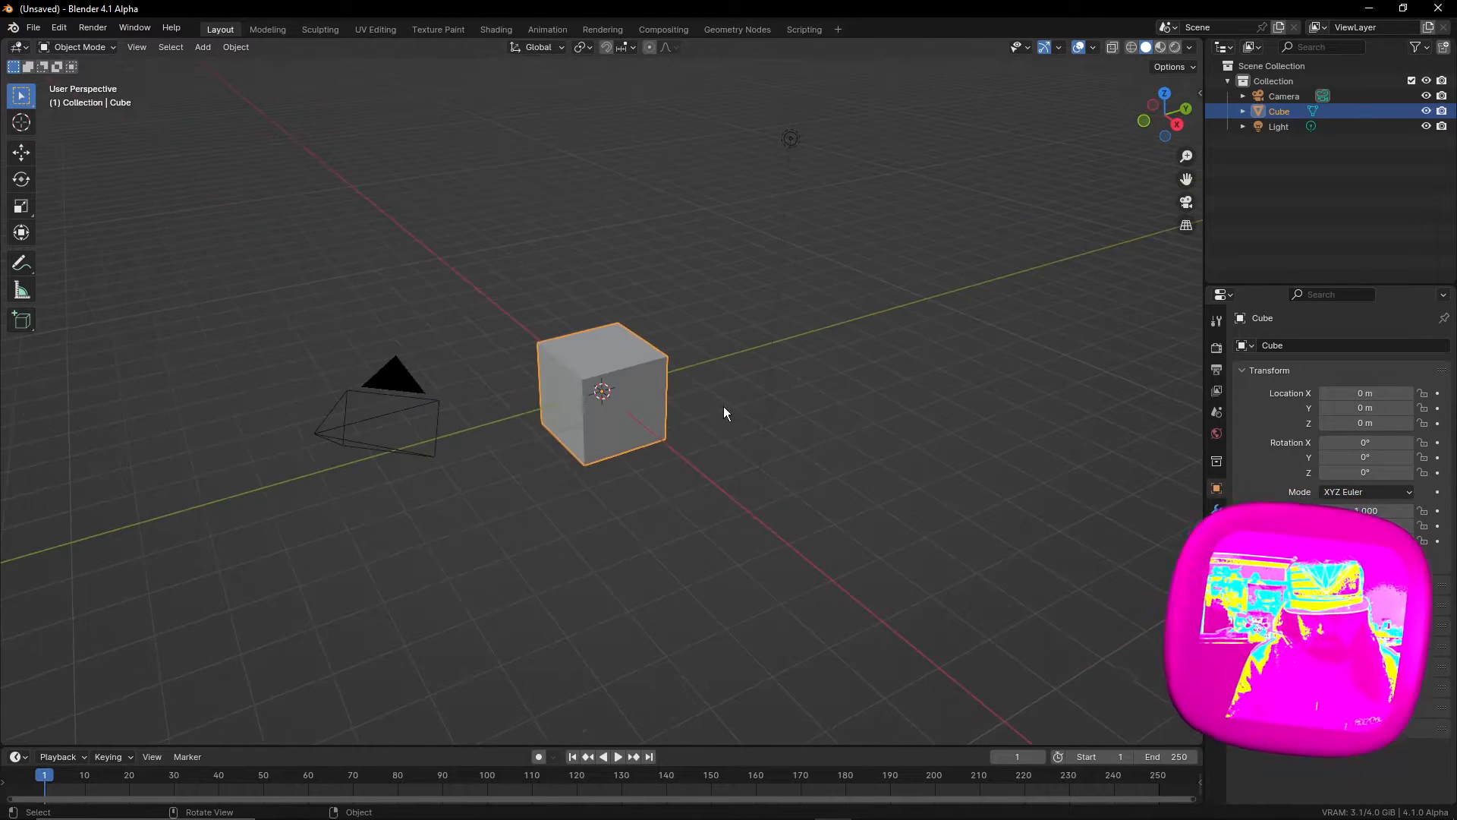
# Step: Scale the whole cube mesh by 0.5 in Edit Mode and return to Object Mode
pyautogui.scroll(5, 714, 415)
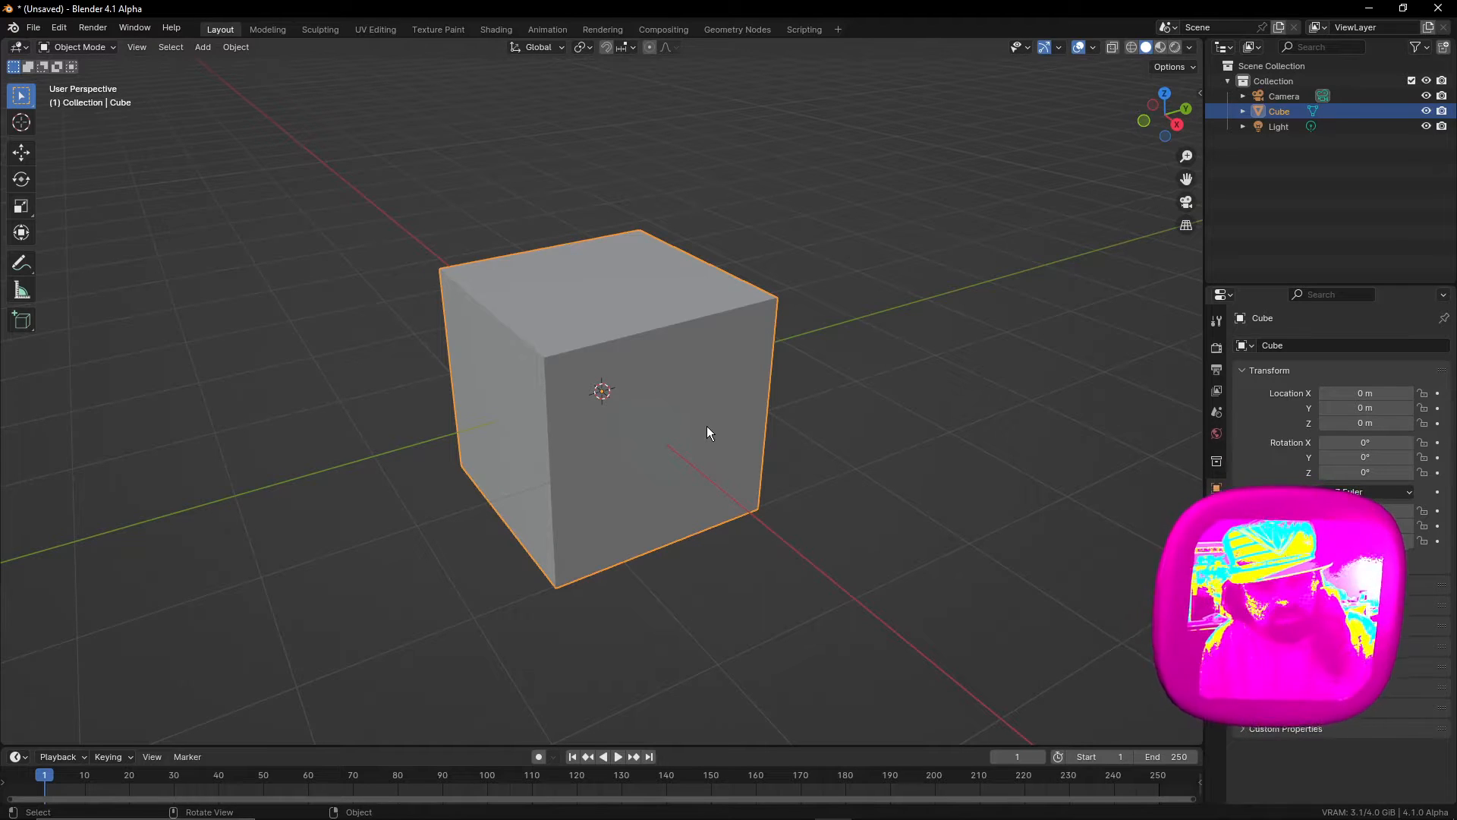
pyautogui.press('Tab')
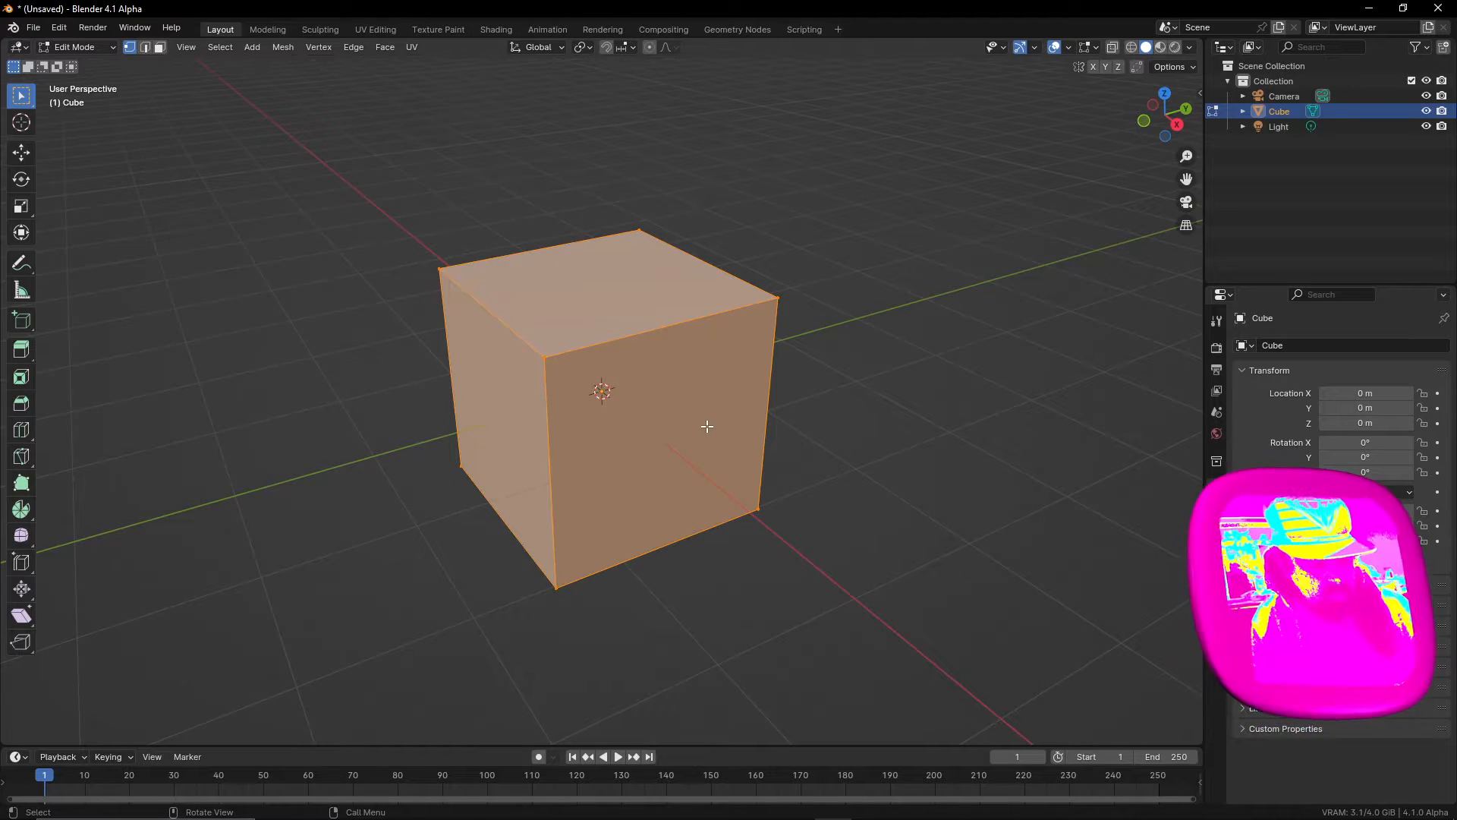
pyautogui.write('s.')
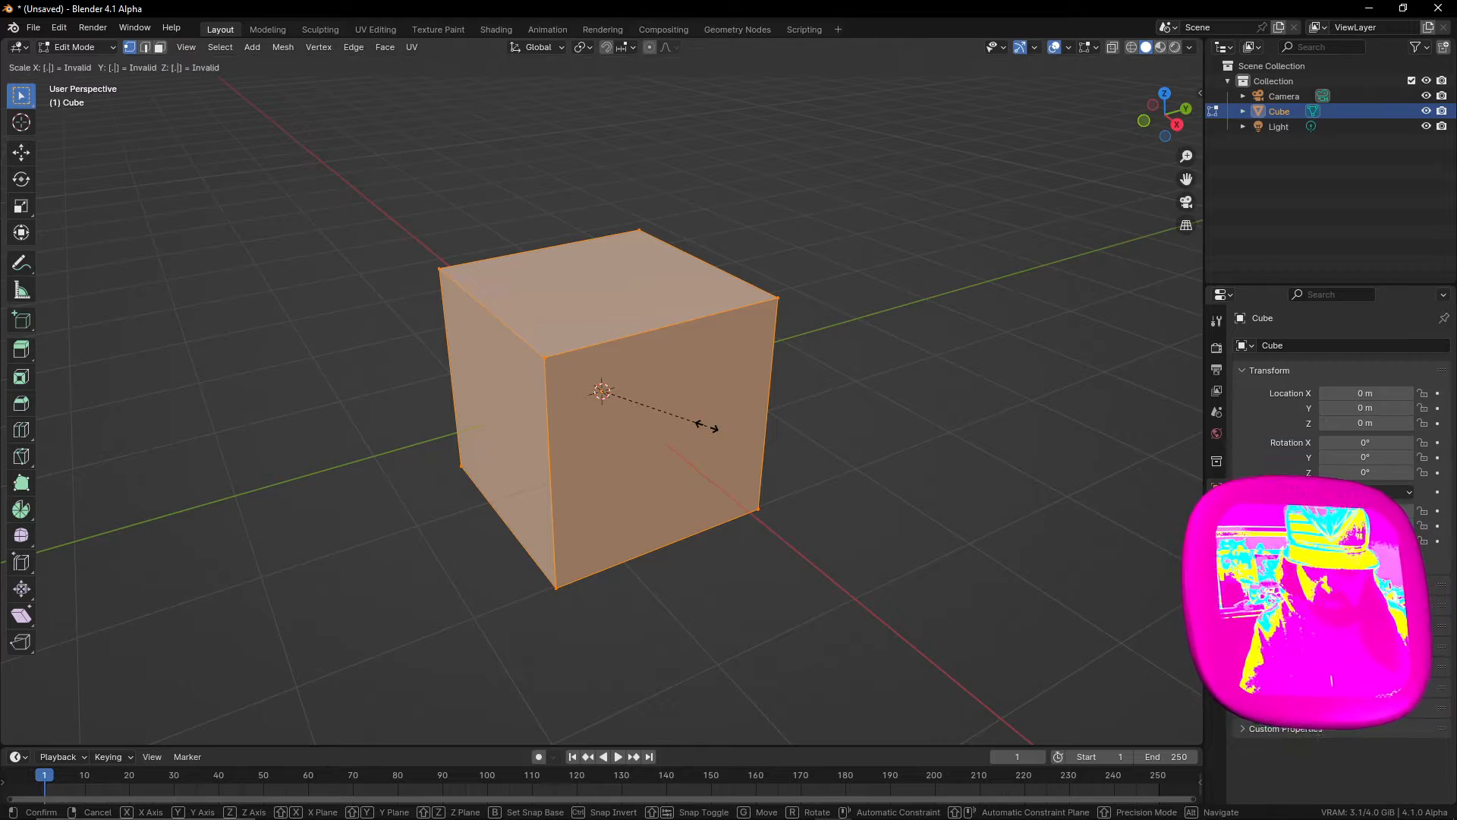
pyautogui.write('5')
pyautogui.press('Return')
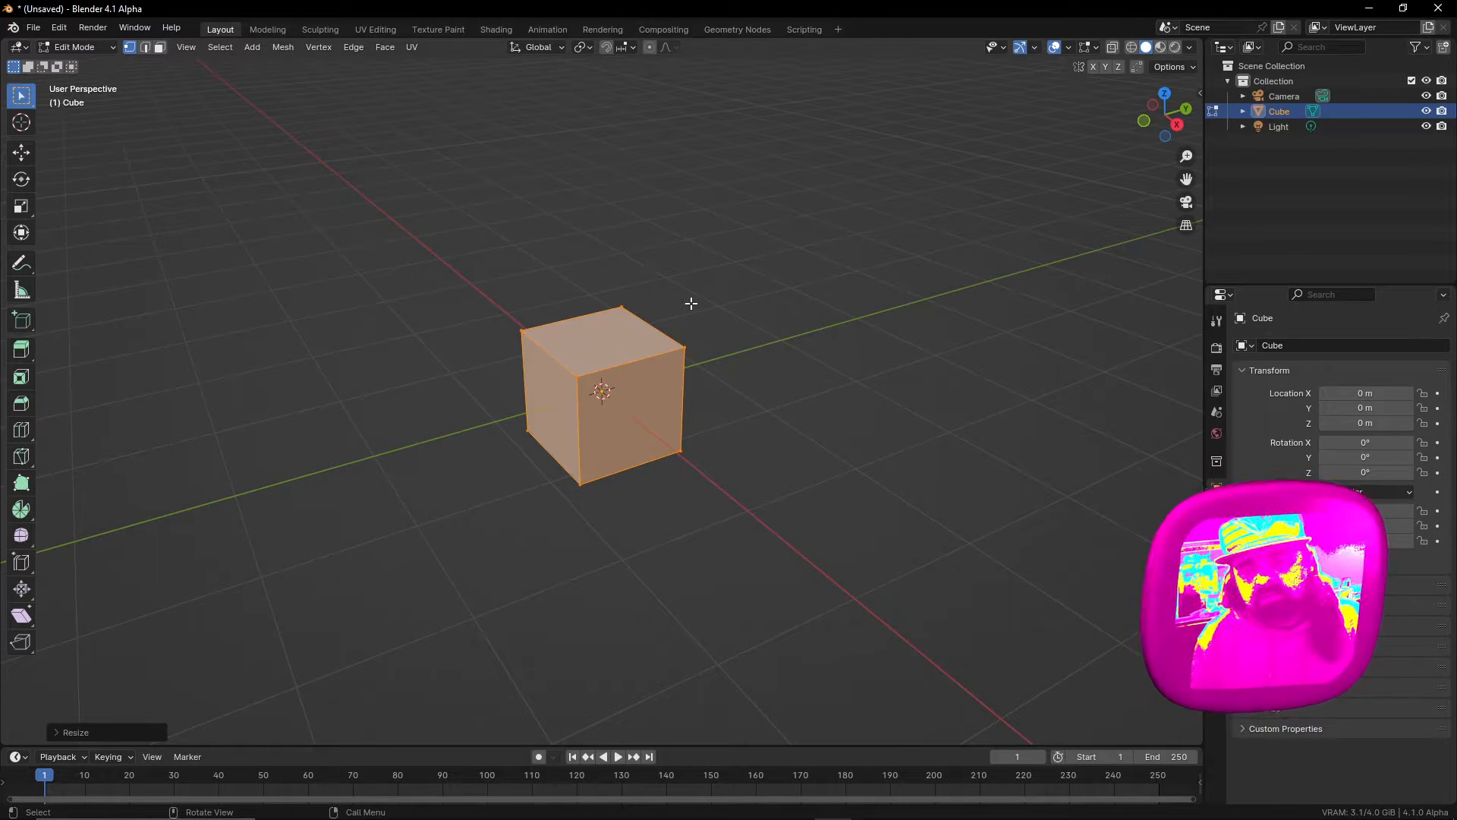
pyautogui.press('Tab')
# Step: Temporarily display the edge lengths on the cube mesh in Edit Mode to check its dimensions
pyautogui.moveTo(691, 303); pyautogui.dragTo(648, 371)
pyautogui.scroll(4, 658, 448)
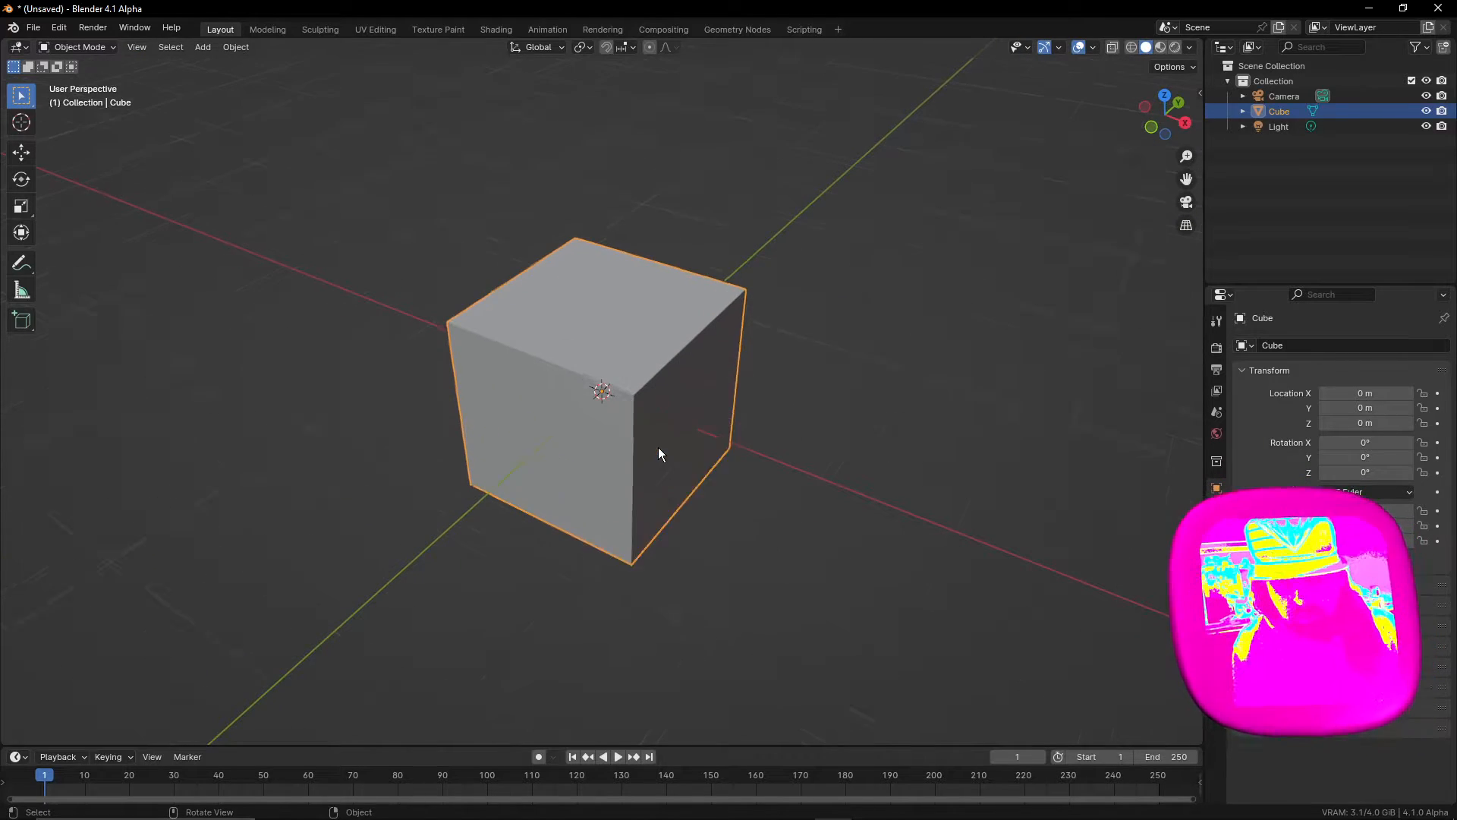
pyautogui.moveTo(662, 419); pyautogui.dragTo(642, 419)
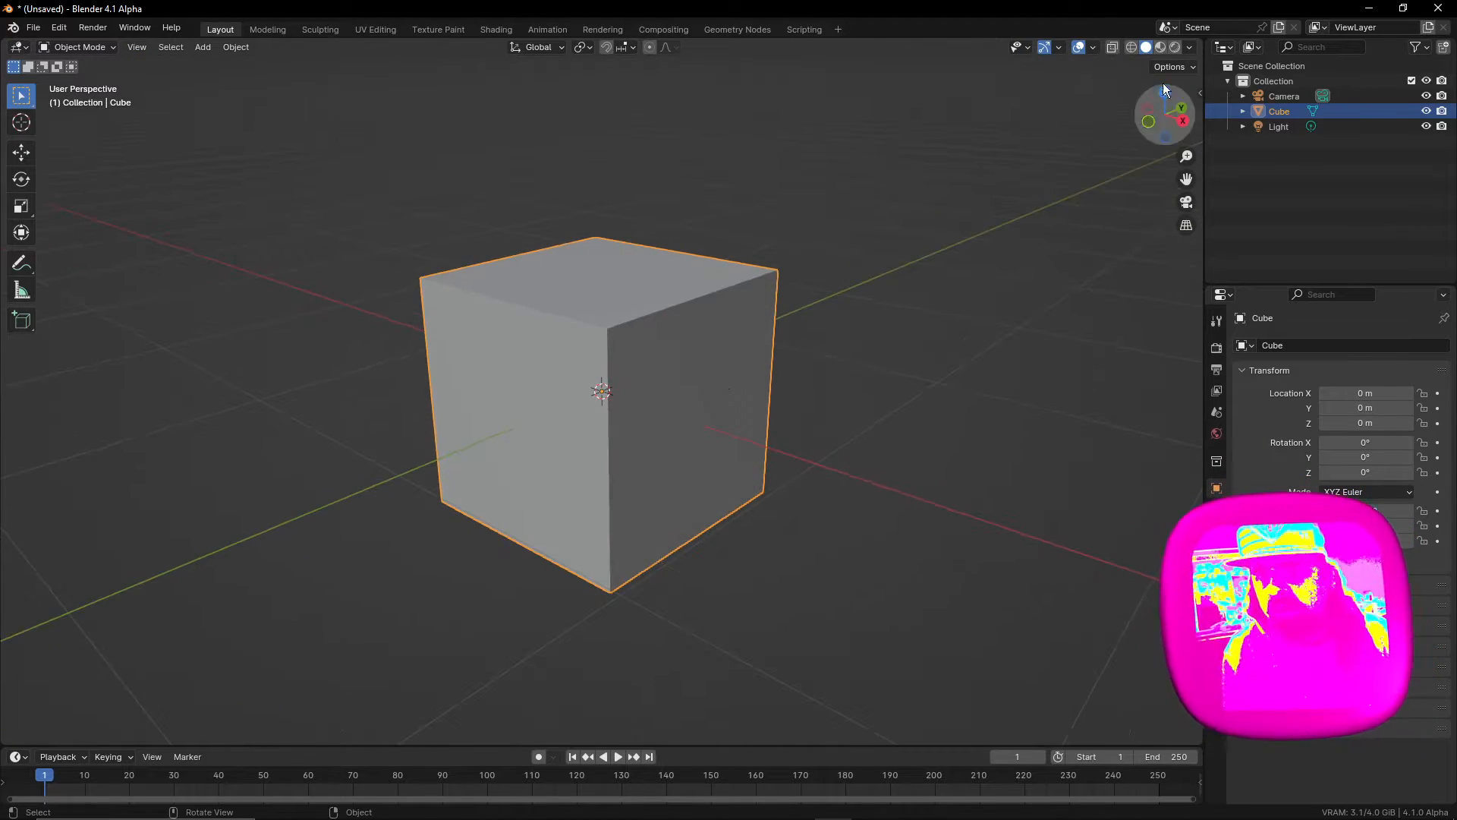
pyautogui.click(1191, 47)
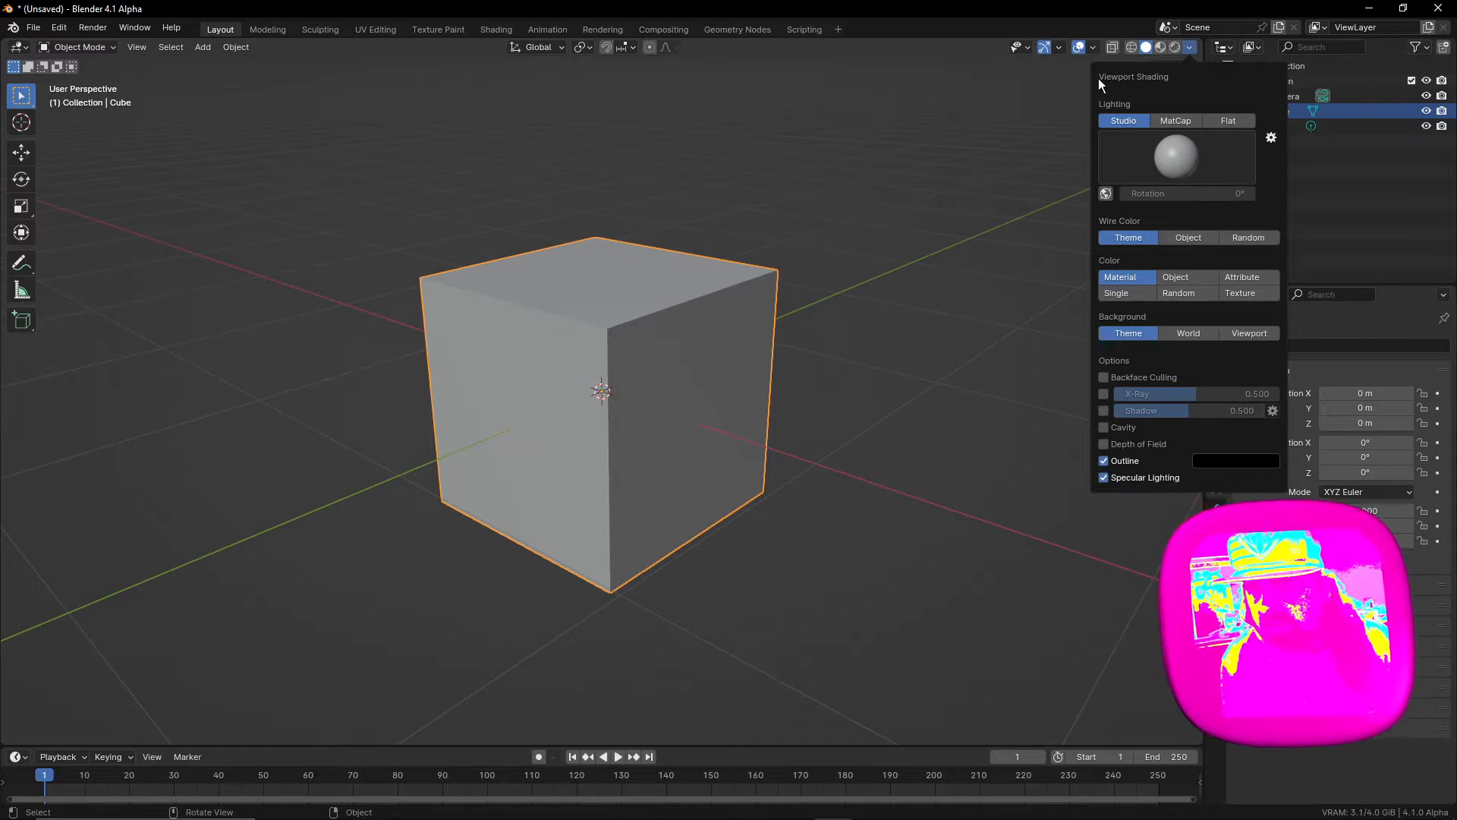
pyautogui.click(1091, 46)
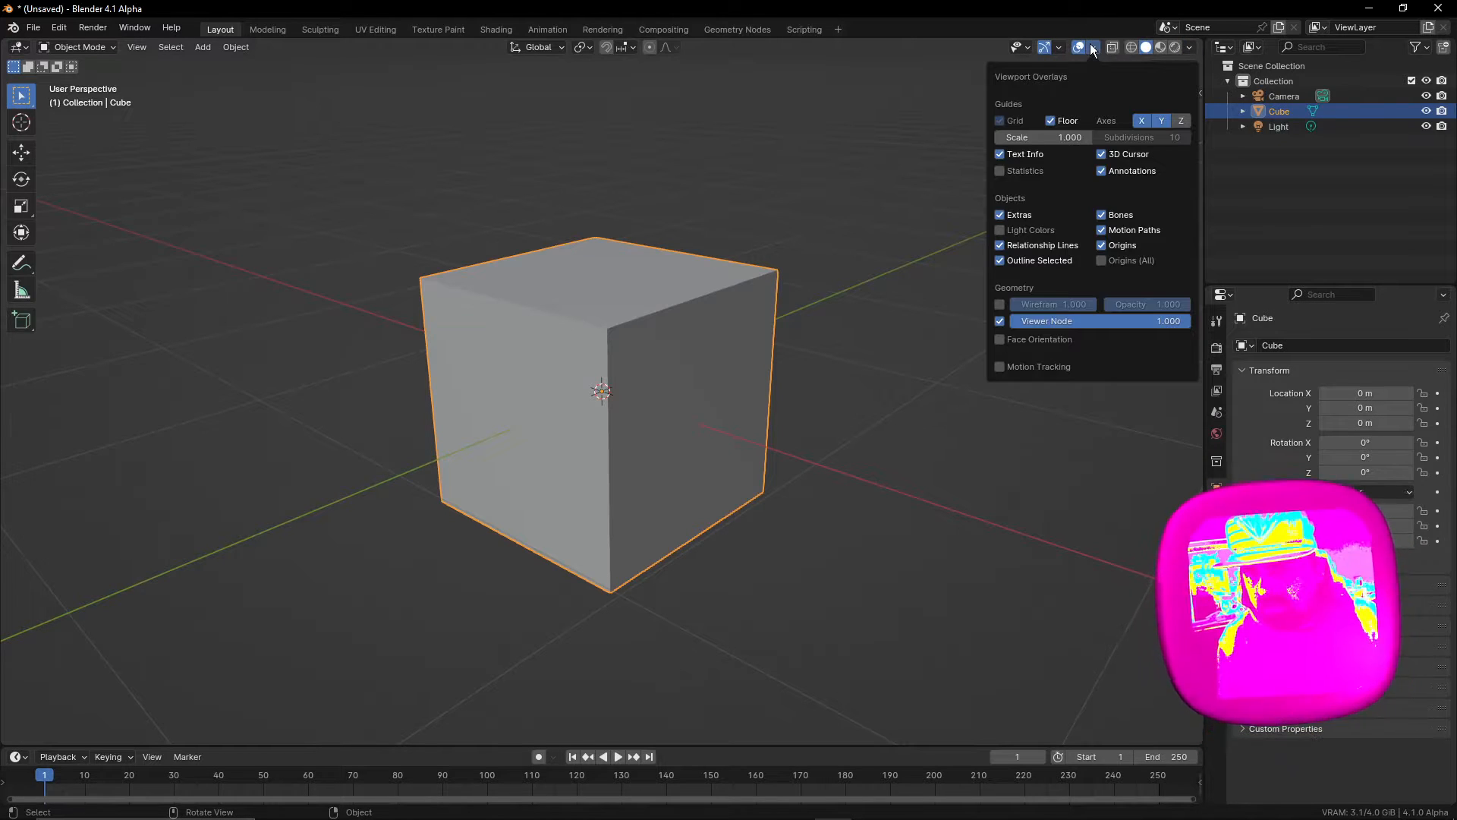
pyautogui.press('Tab')
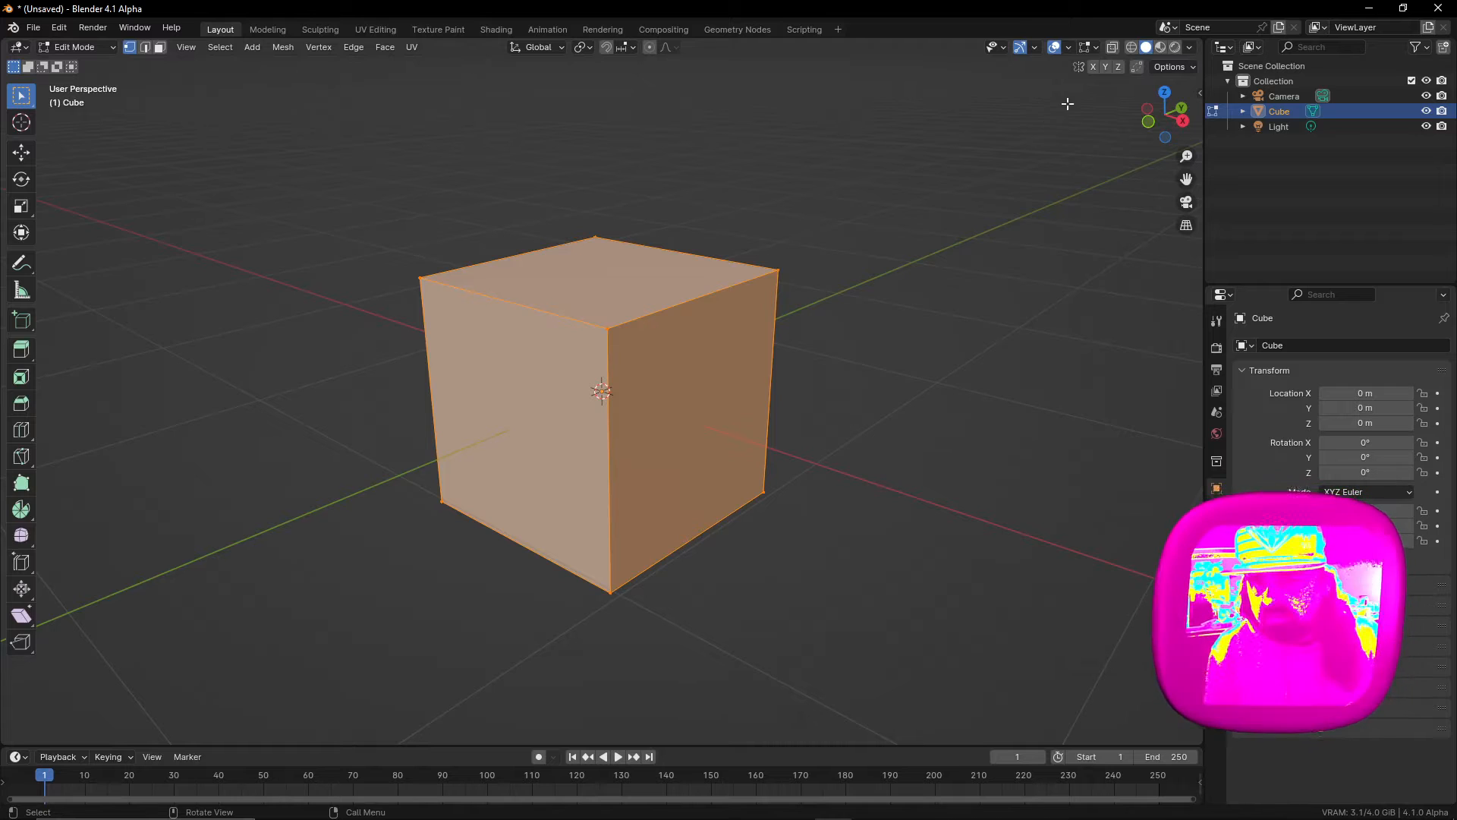
pyautogui.click(1094, 48)
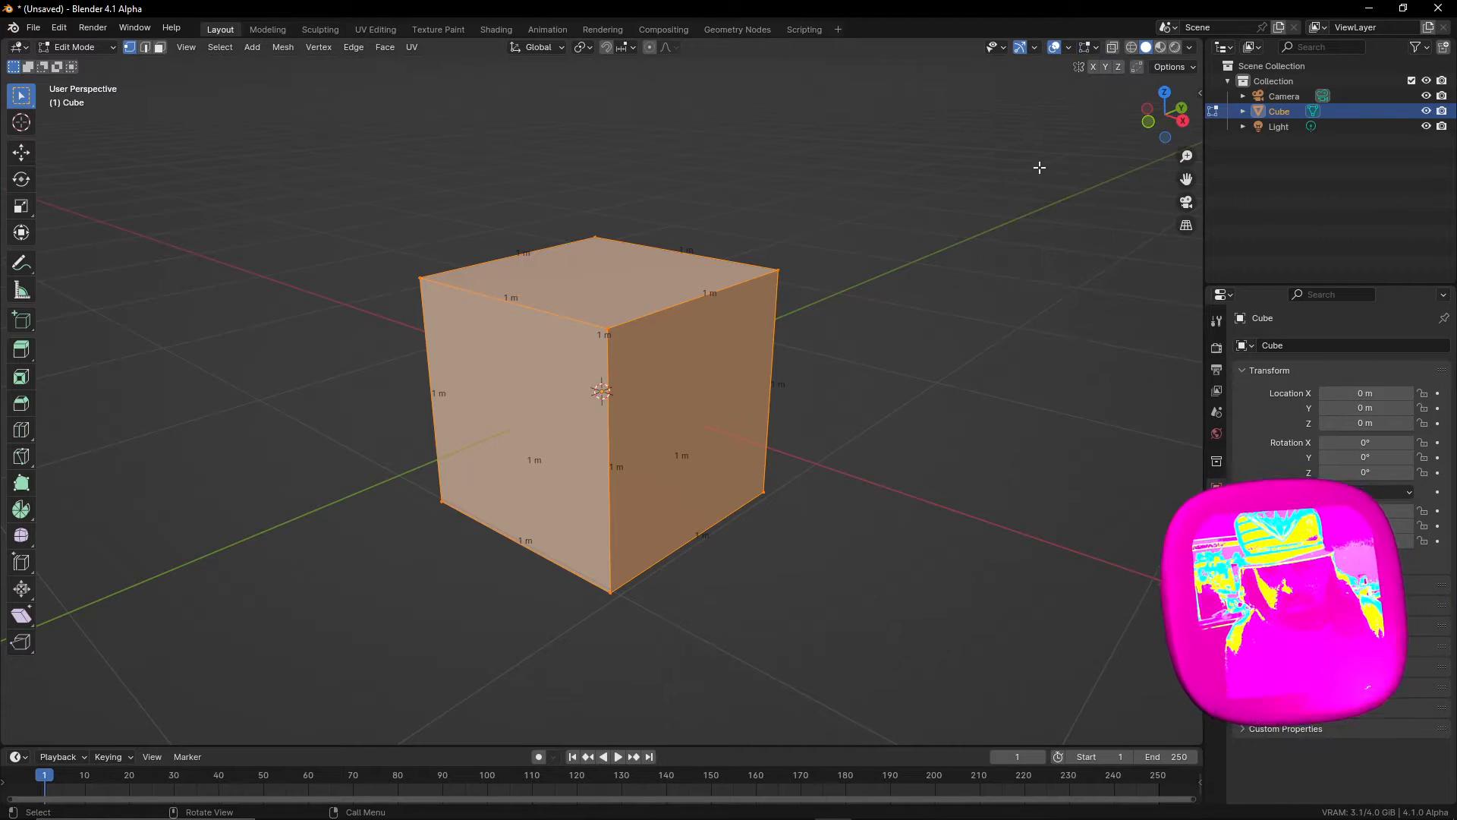
pyautogui.click(1093, 48)
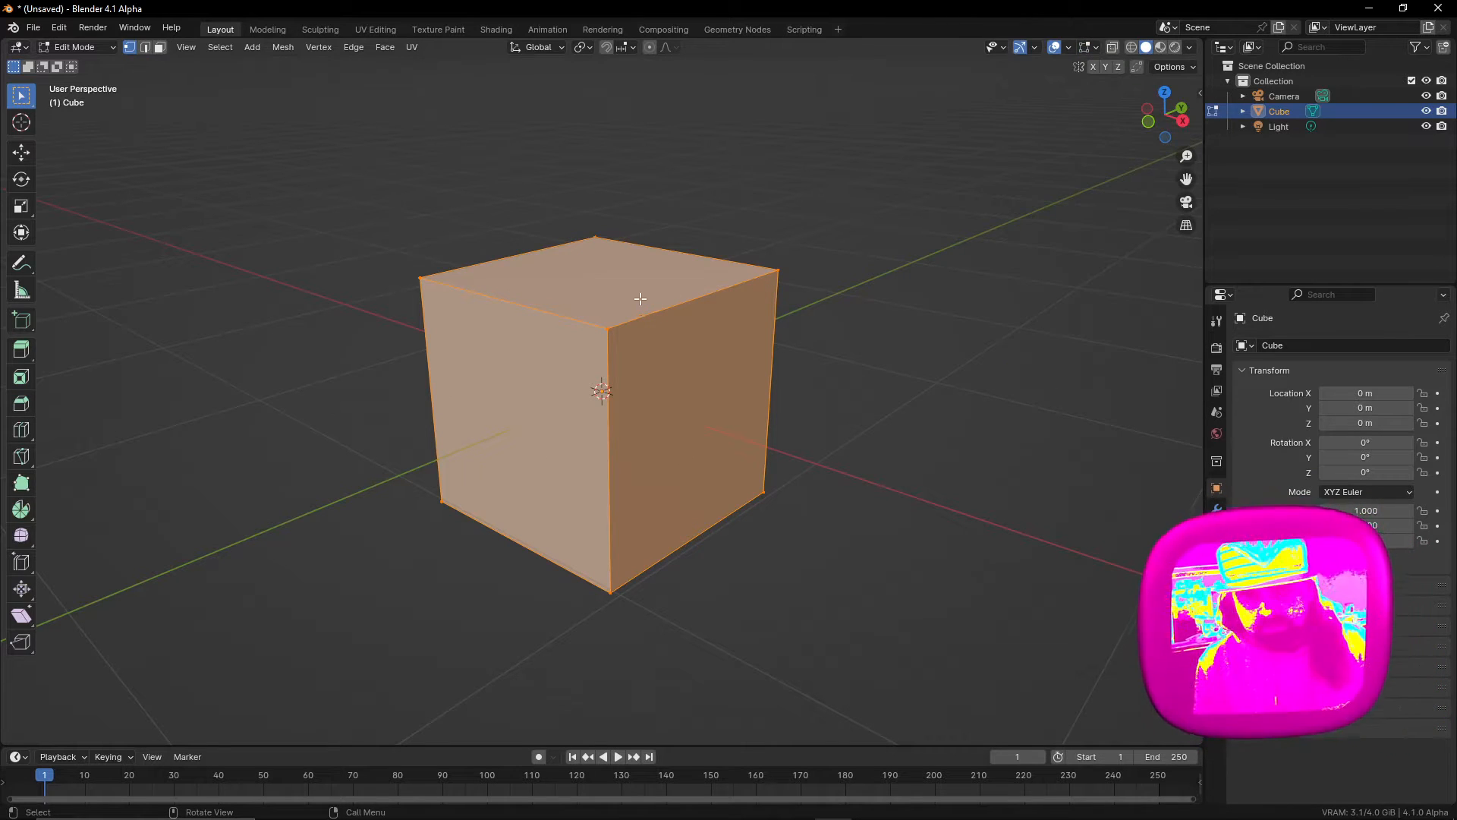
pyautogui.press('Tab')
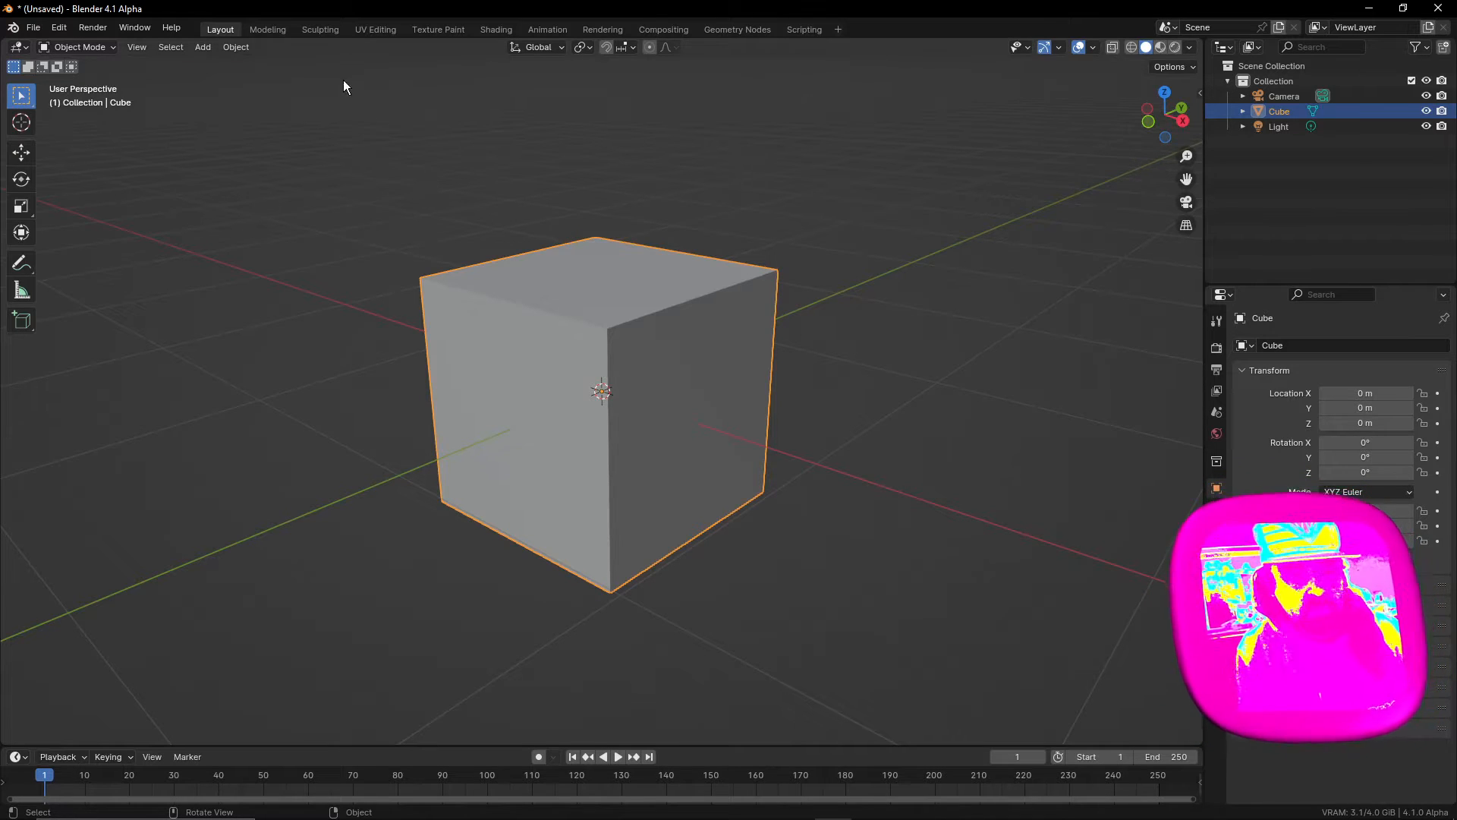
# Step: Project the cube's UVs from the front orthographic view using Project from View (Bounds) so they fill the UV square
pyautogui.click(369, 29)
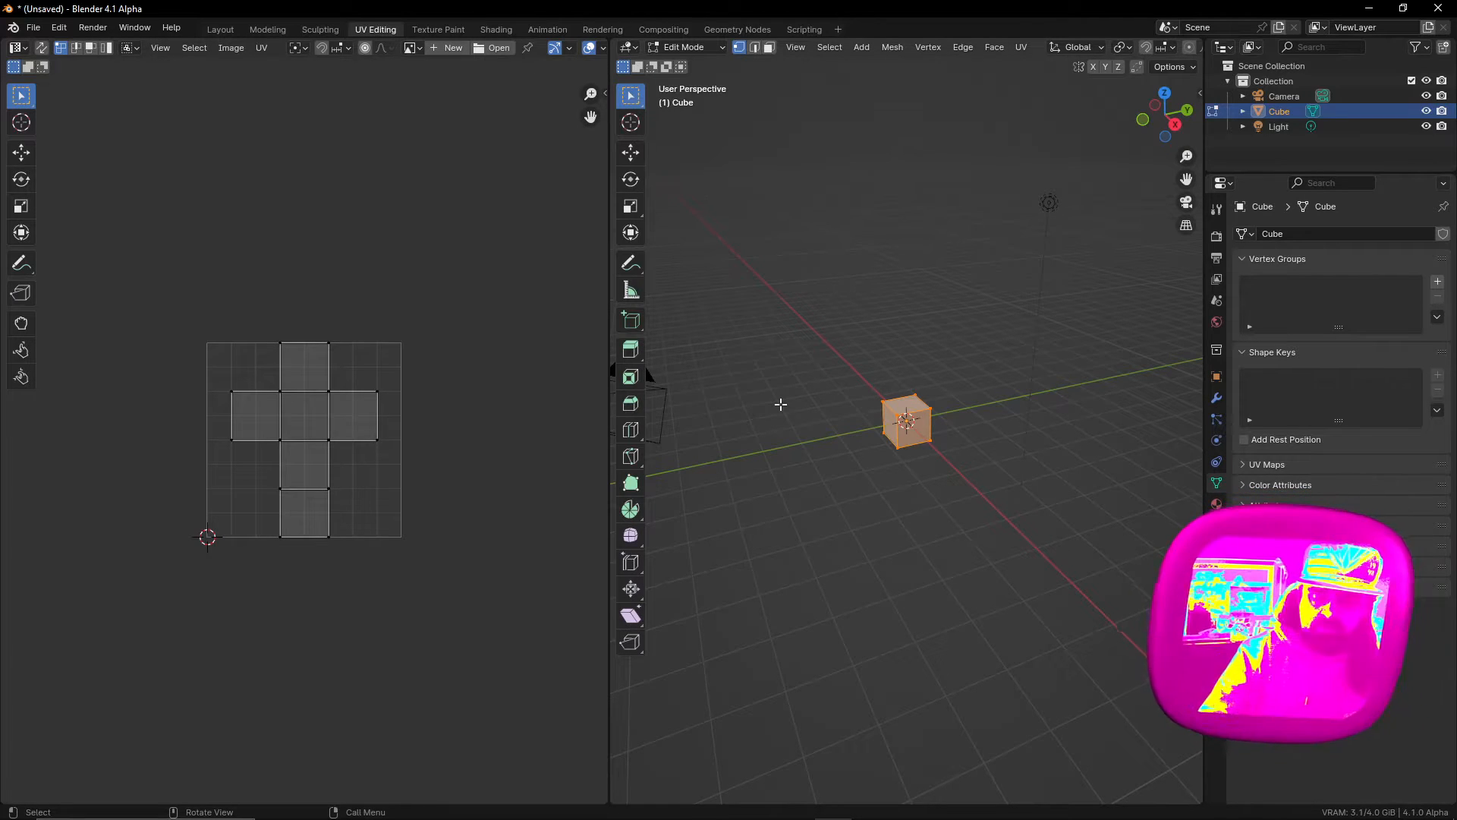
pyautogui.scroll(10, 781, 404)
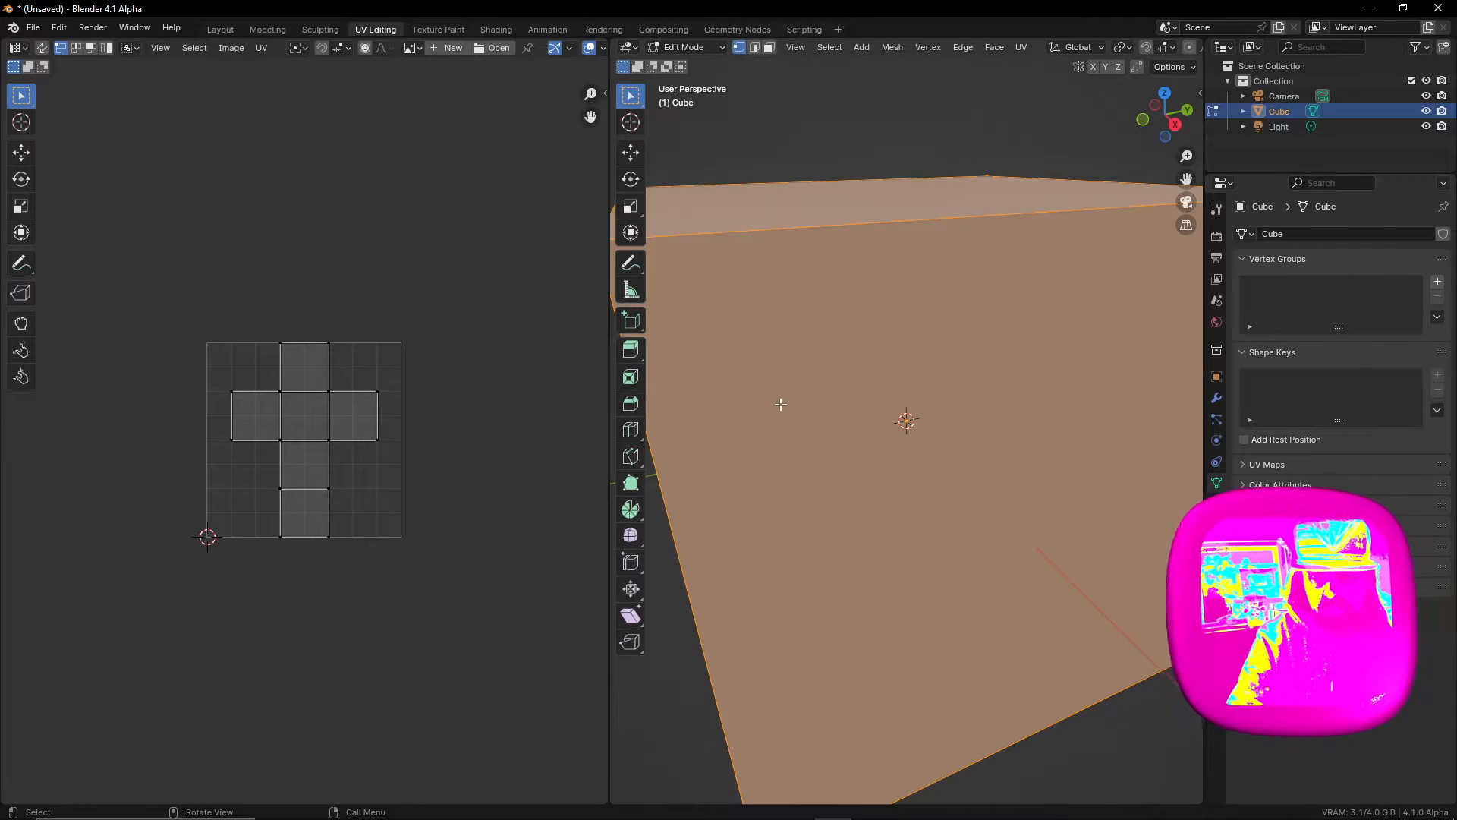
pyautogui.press('KP_1')
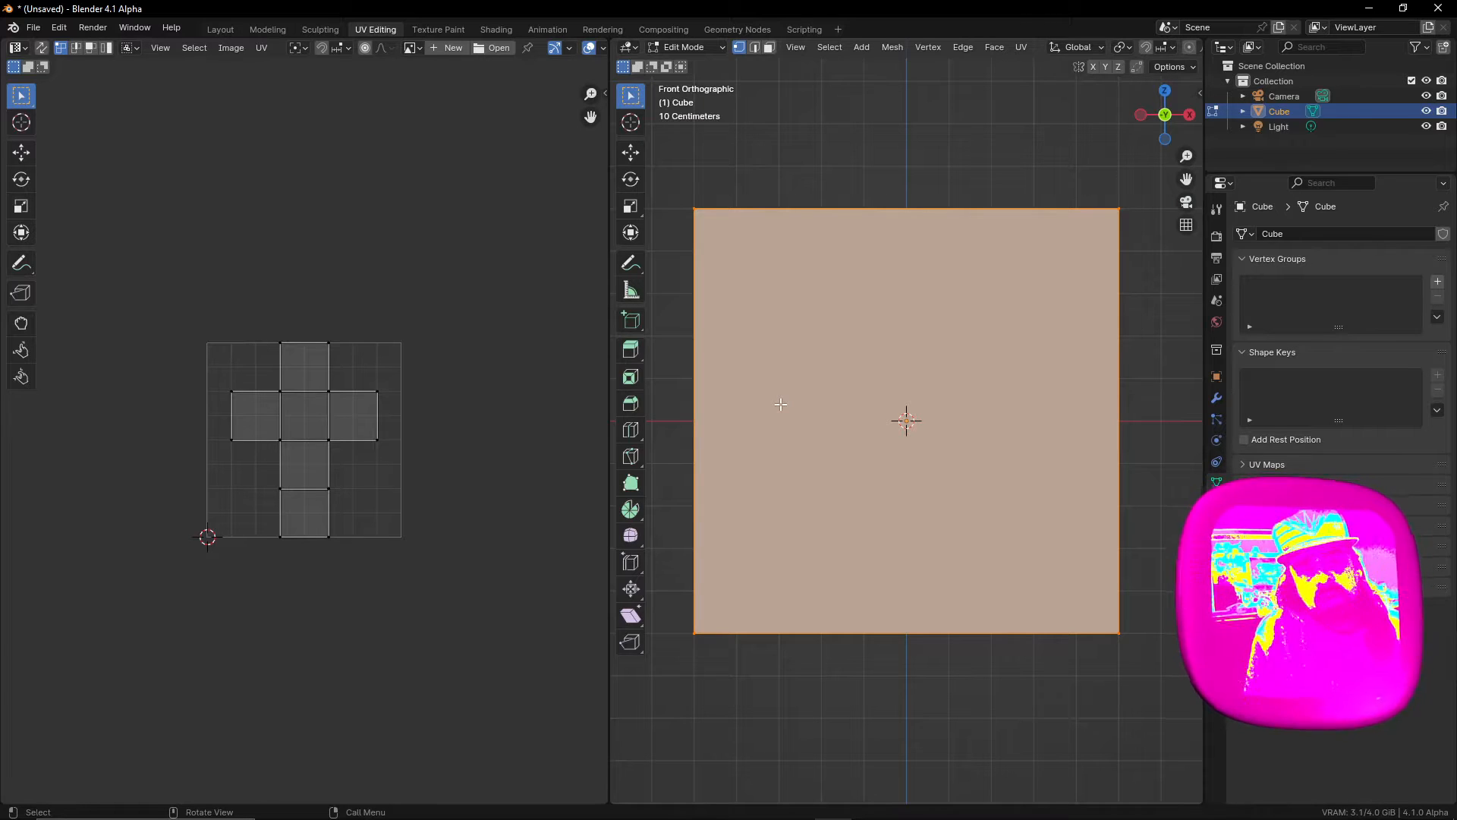
pyautogui.click(1021, 47)
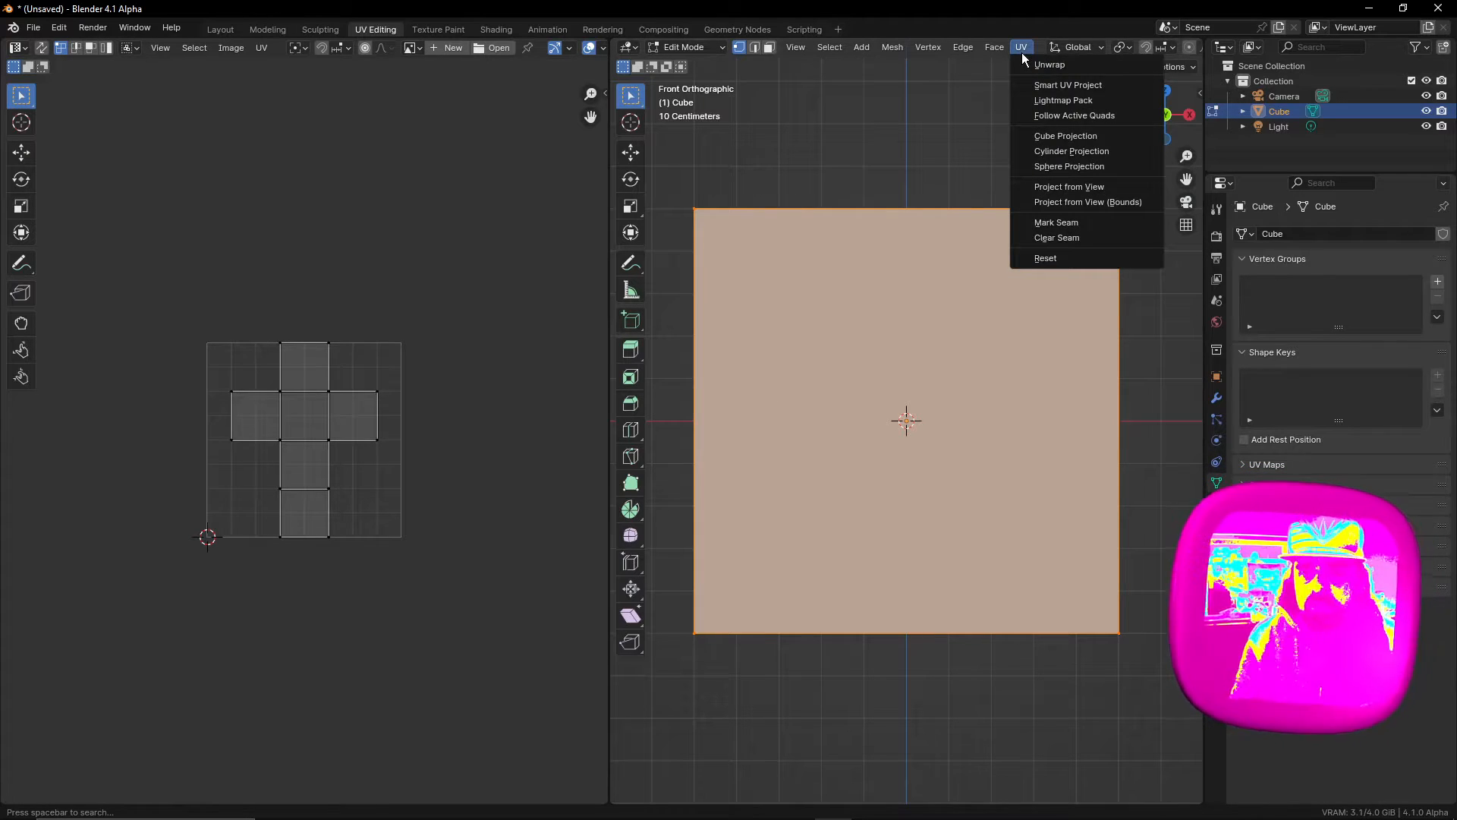
pyautogui.click(1053, 187)
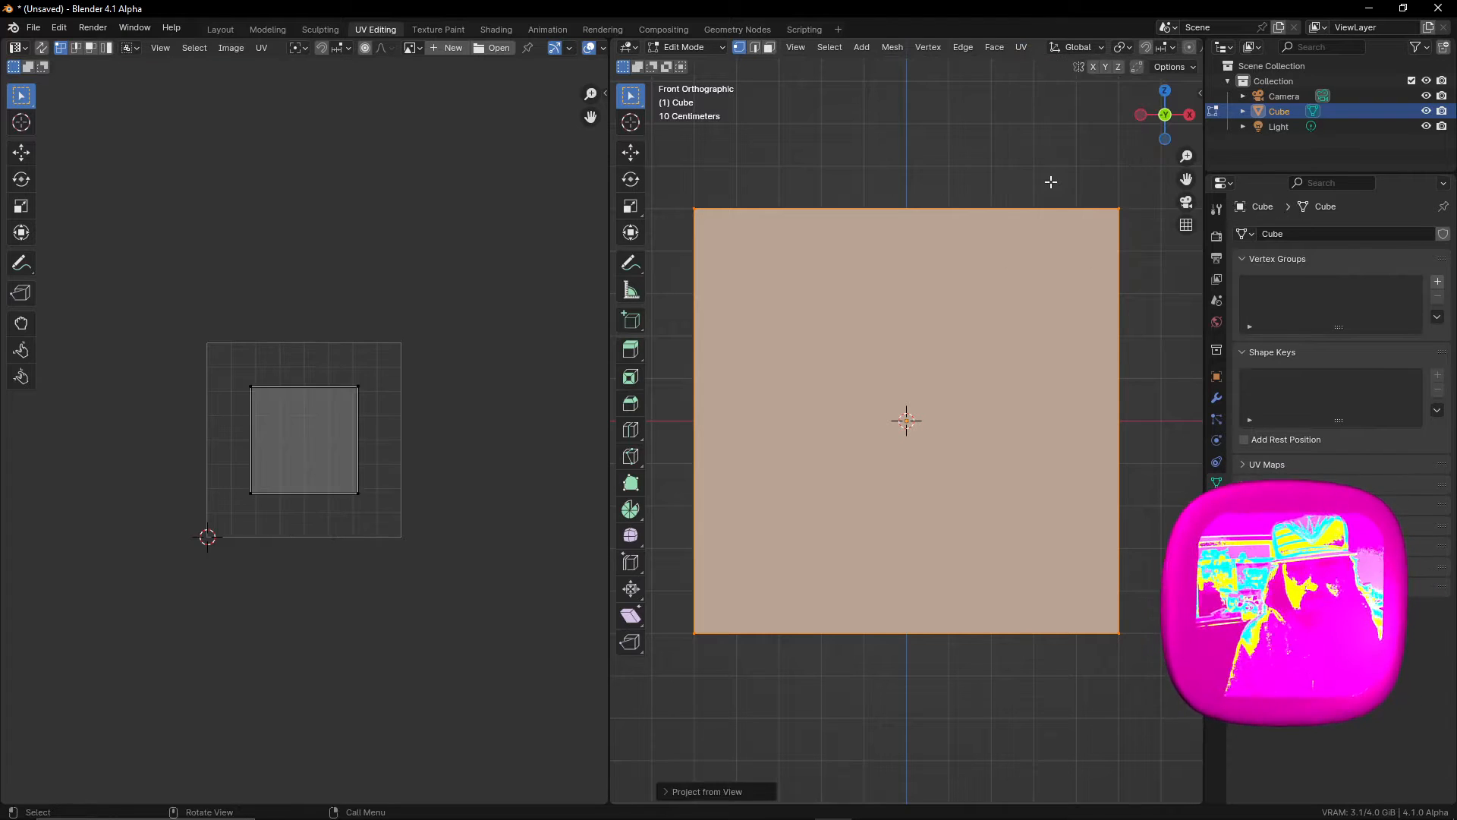
pyautogui.click(1022, 48)
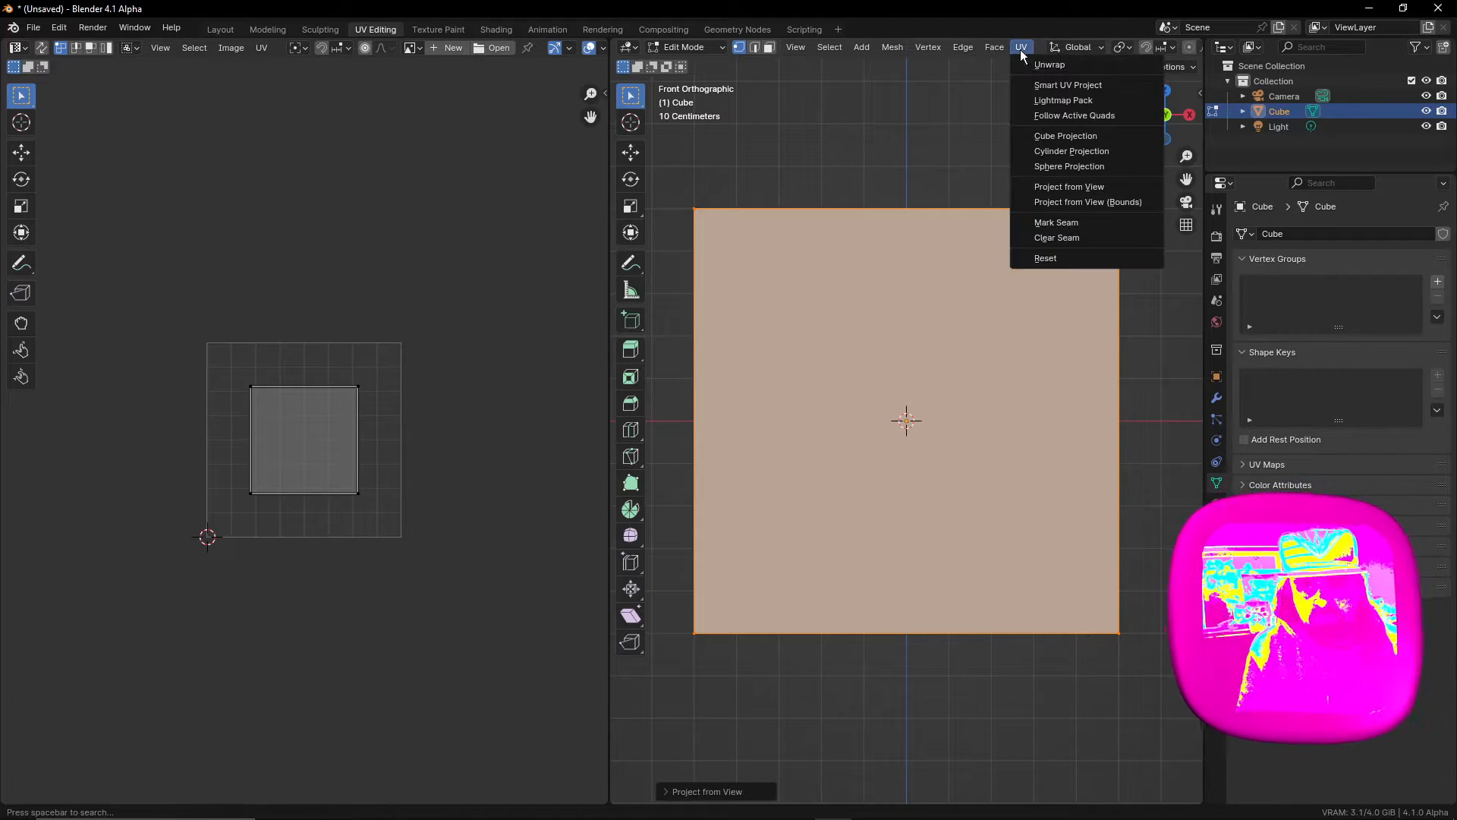
pyautogui.click(1050, 202)
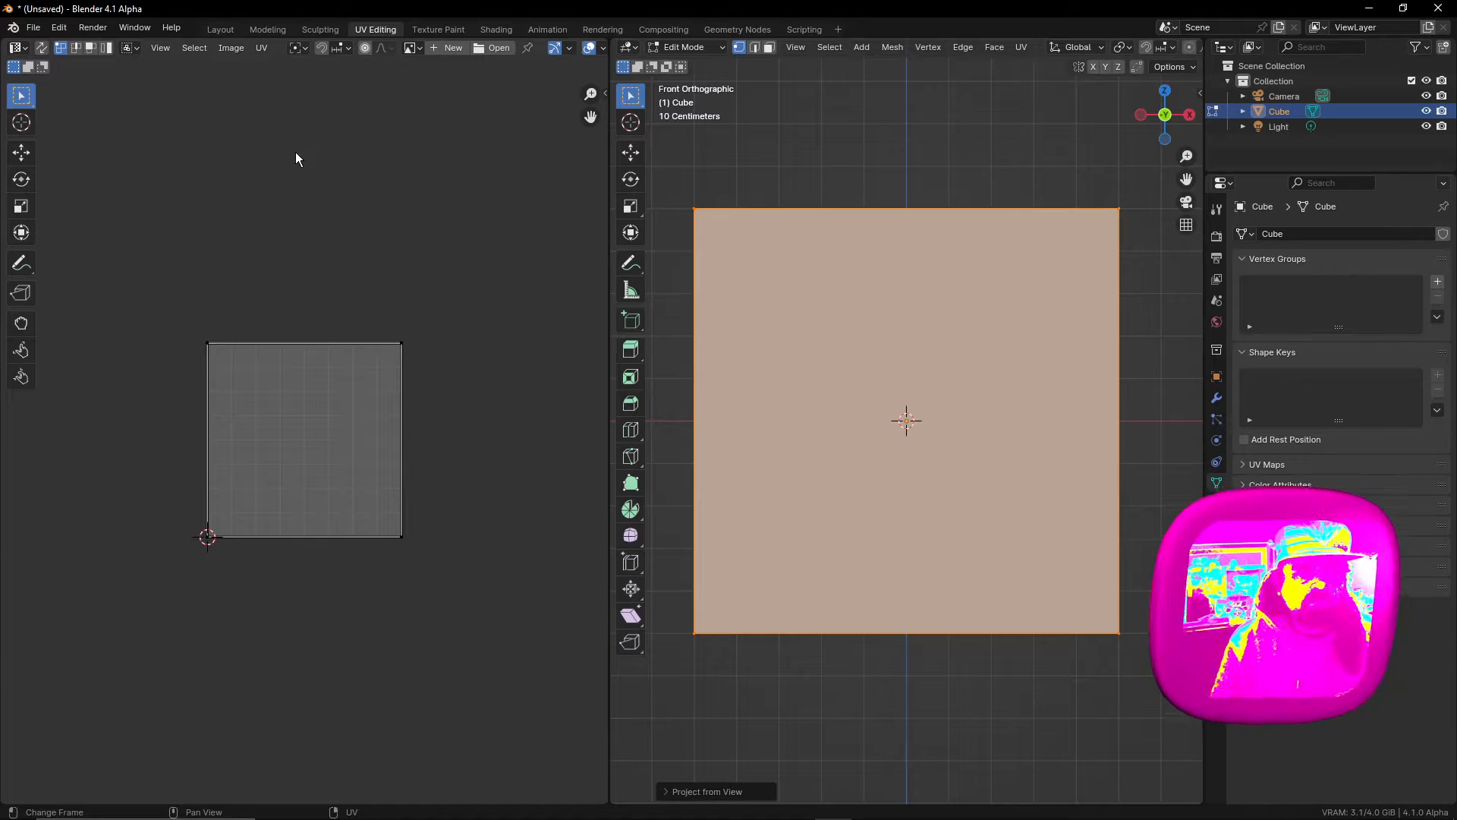
pyautogui.click(220, 30)
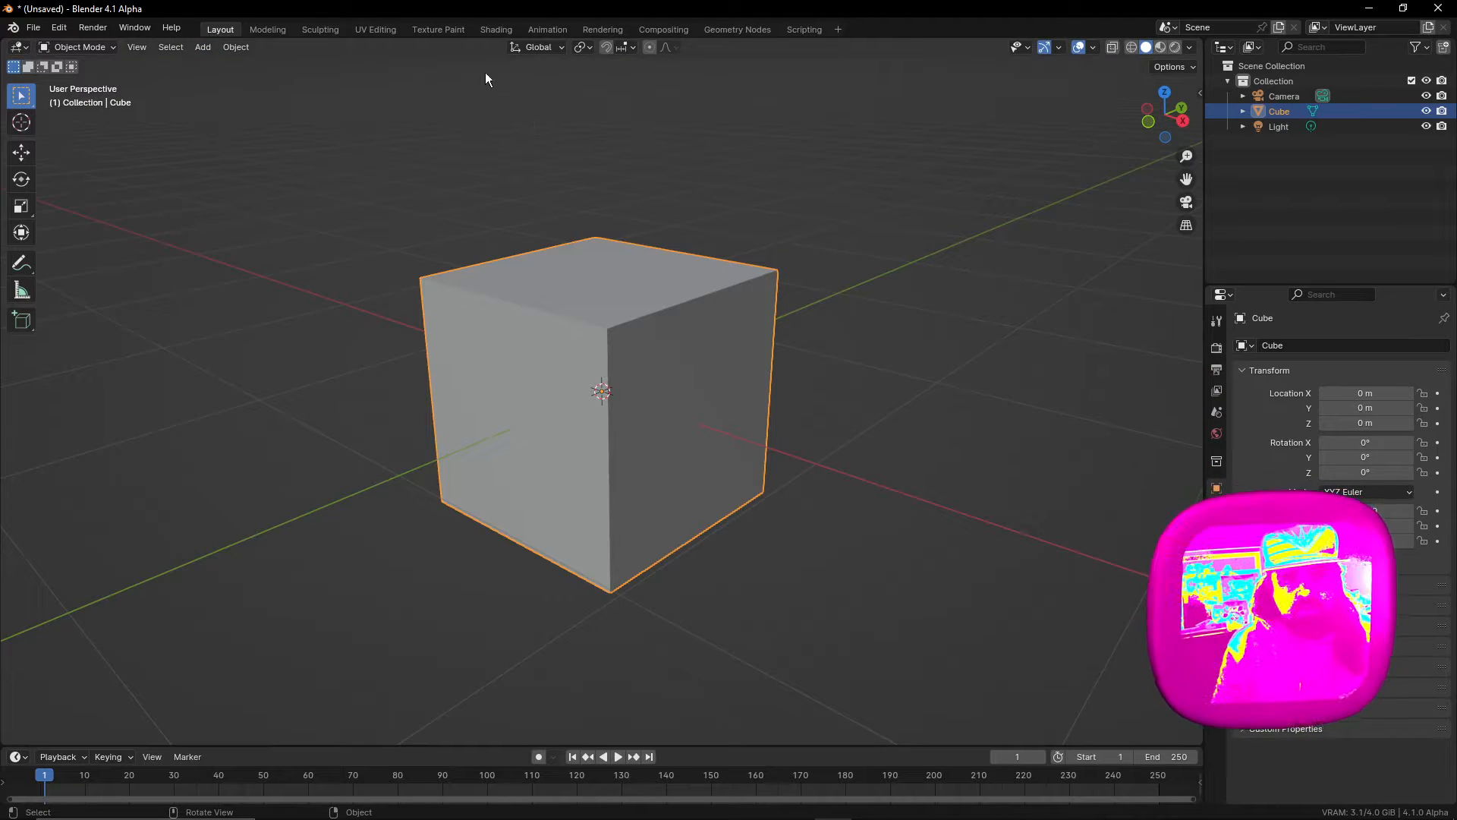
# Step: Add a mapped Image Texture to the cube material's Base Color and generate a 1024 px Color Grid image for it
pyautogui.click(485, 28)
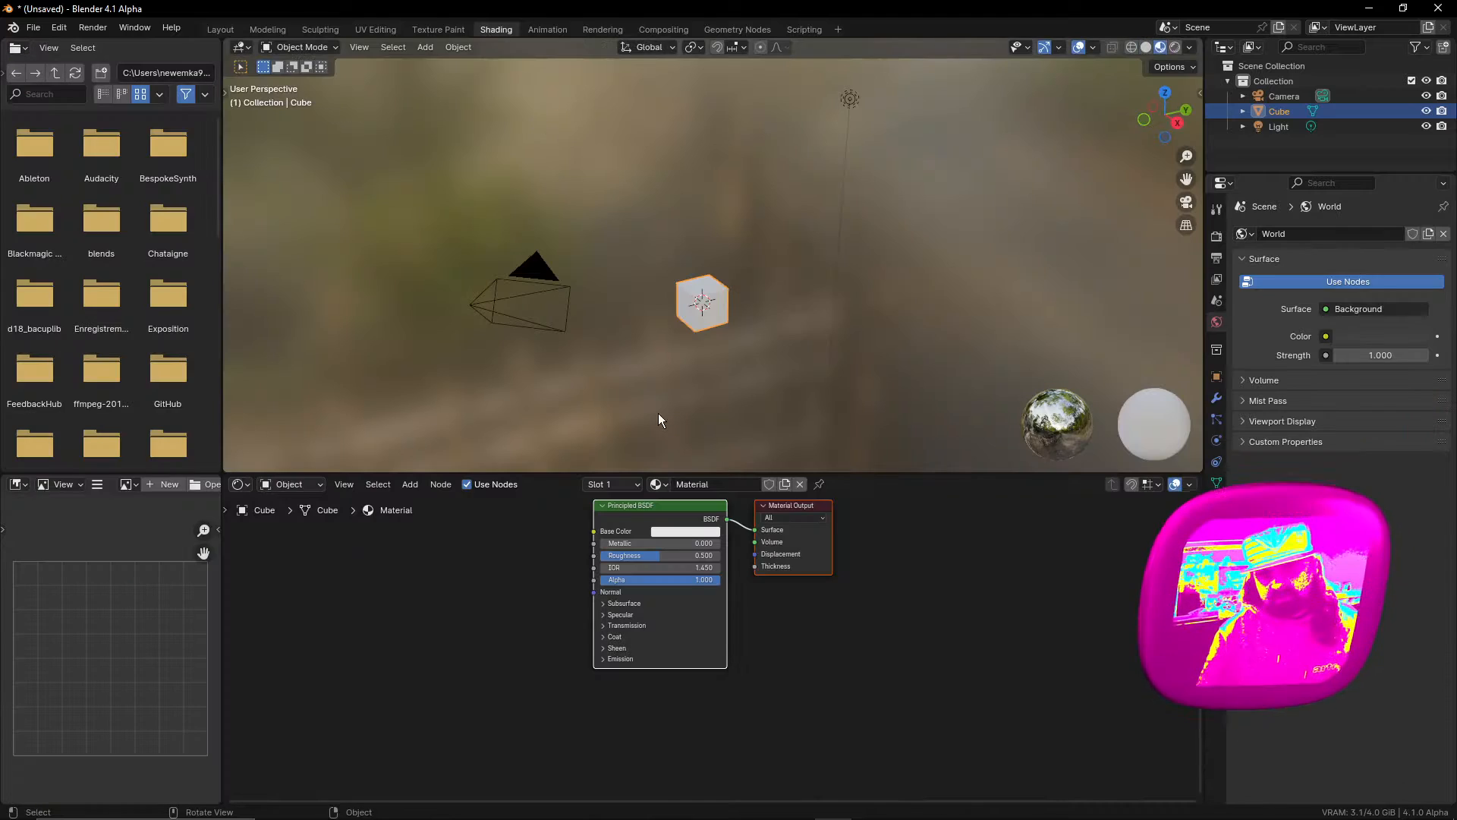
pyautogui.click(651, 513)
pyautogui.hotkey('ctrl', 't')
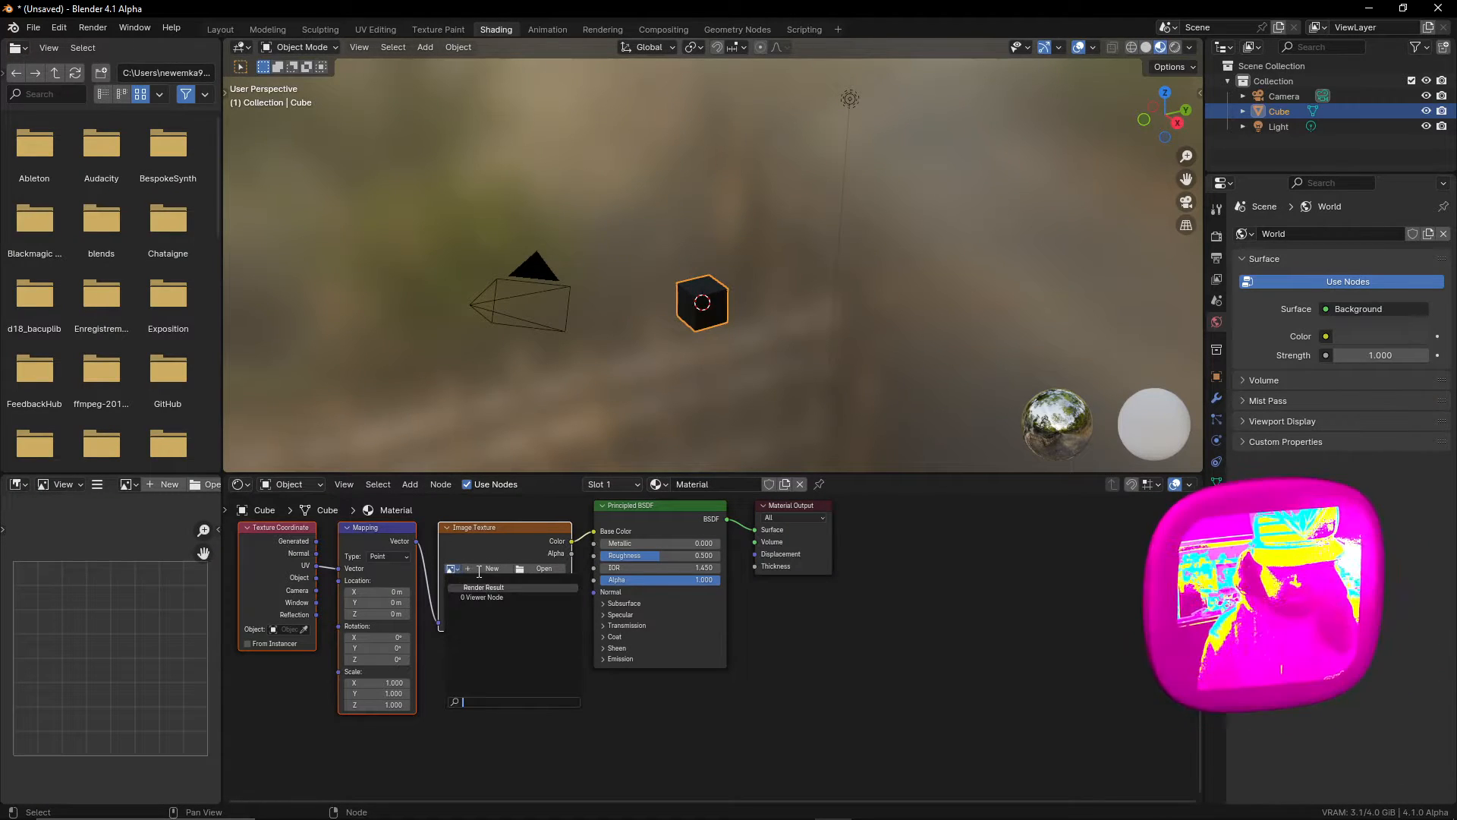
pyautogui.click(480, 570)
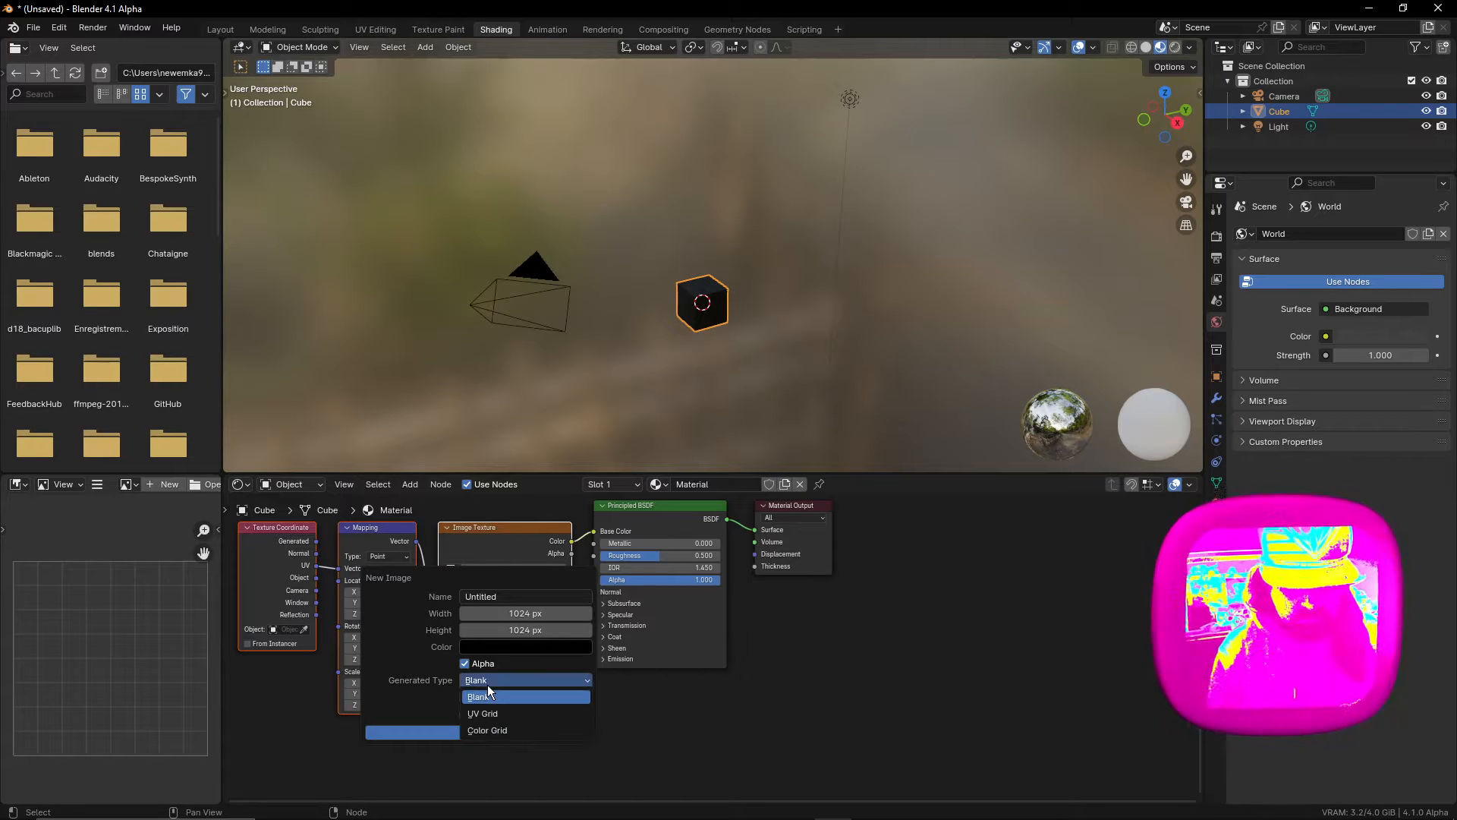
pyautogui.click(487, 731)
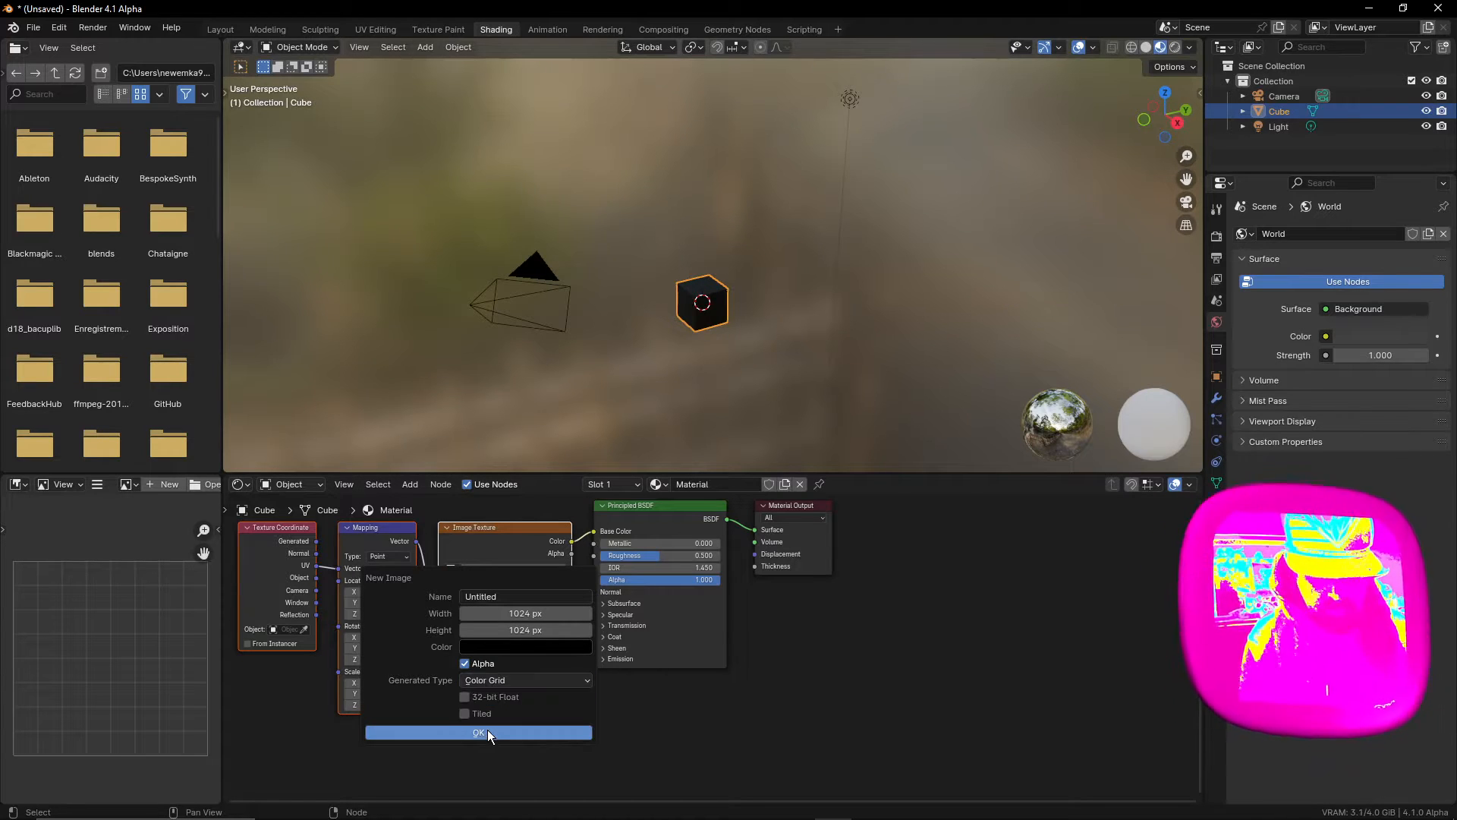
pyautogui.click(478, 732)
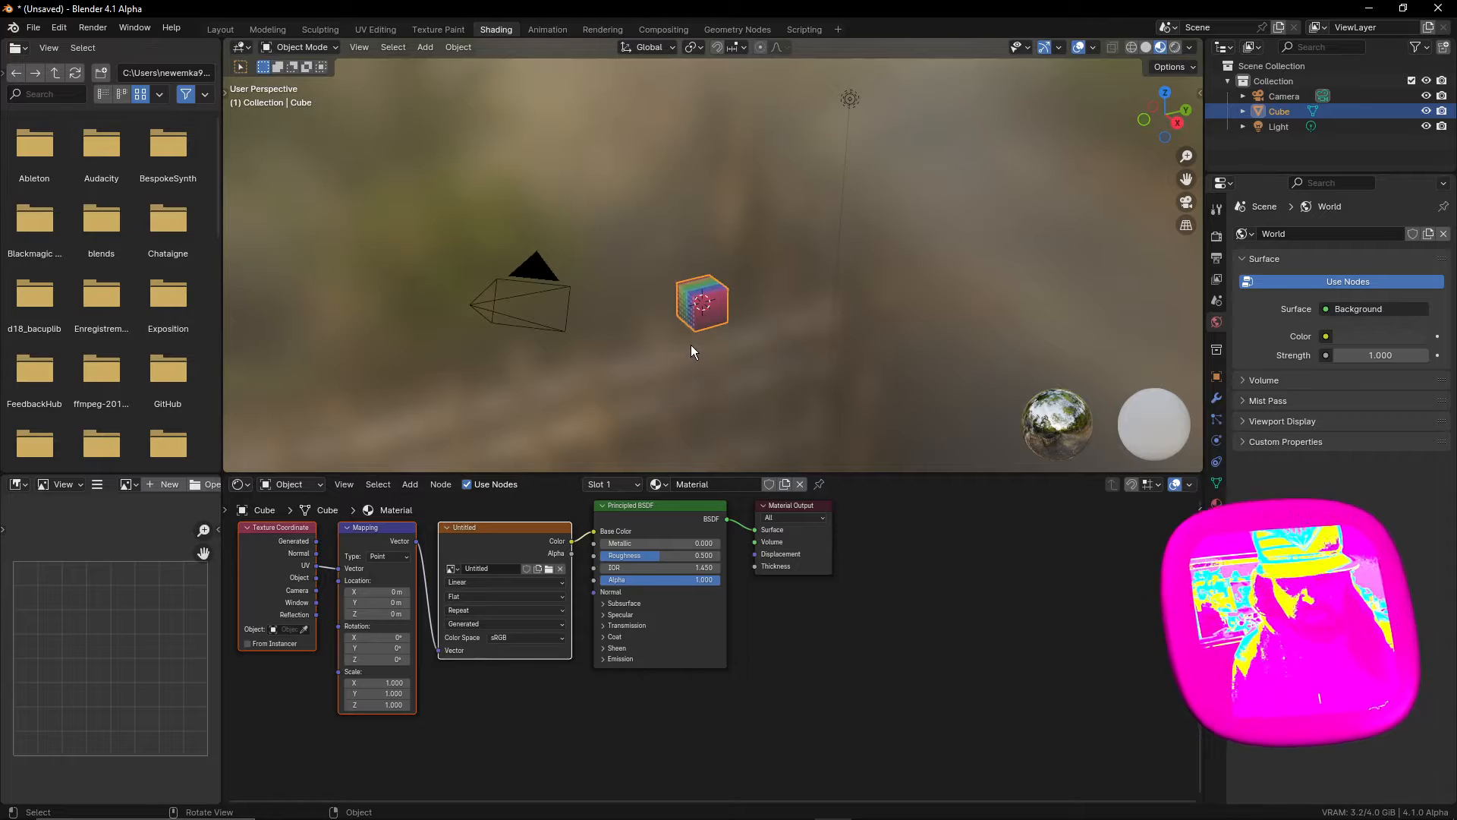
# Step: Display the cube with material preview shading in the Layout workspace and examine the grid texture across its faces
pyautogui.click(225, 31)
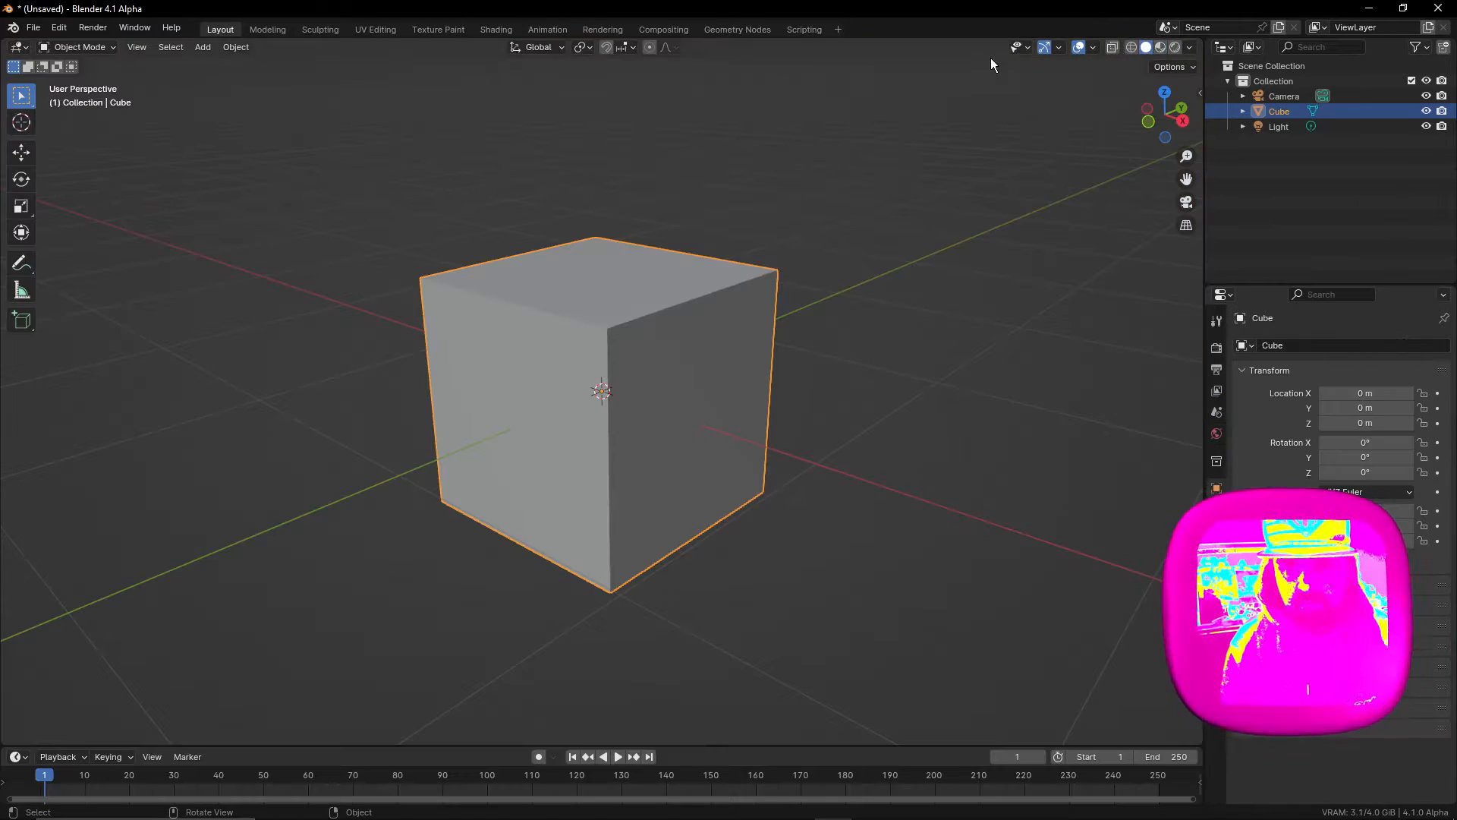
pyautogui.click(1159, 47)
pyautogui.moveTo(617, 393)
pyautogui.mouseDown()
pyautogui.moveTo(727, 334)
pyautogui.moveTo(753, 413)
pyautogui.moveTo(663, 437)
pyautogui.moveTo(604, 415)
pyautogui.moveTo(636, 309)
pyautogui.moveTo(747, 309)
pyautogui.moveTo(711, 328)
pyautogui.moveTo(774, 380)
pyautogui.moveTo(731, 452)
pyautogui.moveTo(583, 362)
pyautogui.moveTo(590, 295)
pyautogui.moveTo(586, 320)
pyautogui.moveTo(639, 380)
pyautogui.mouseUp()
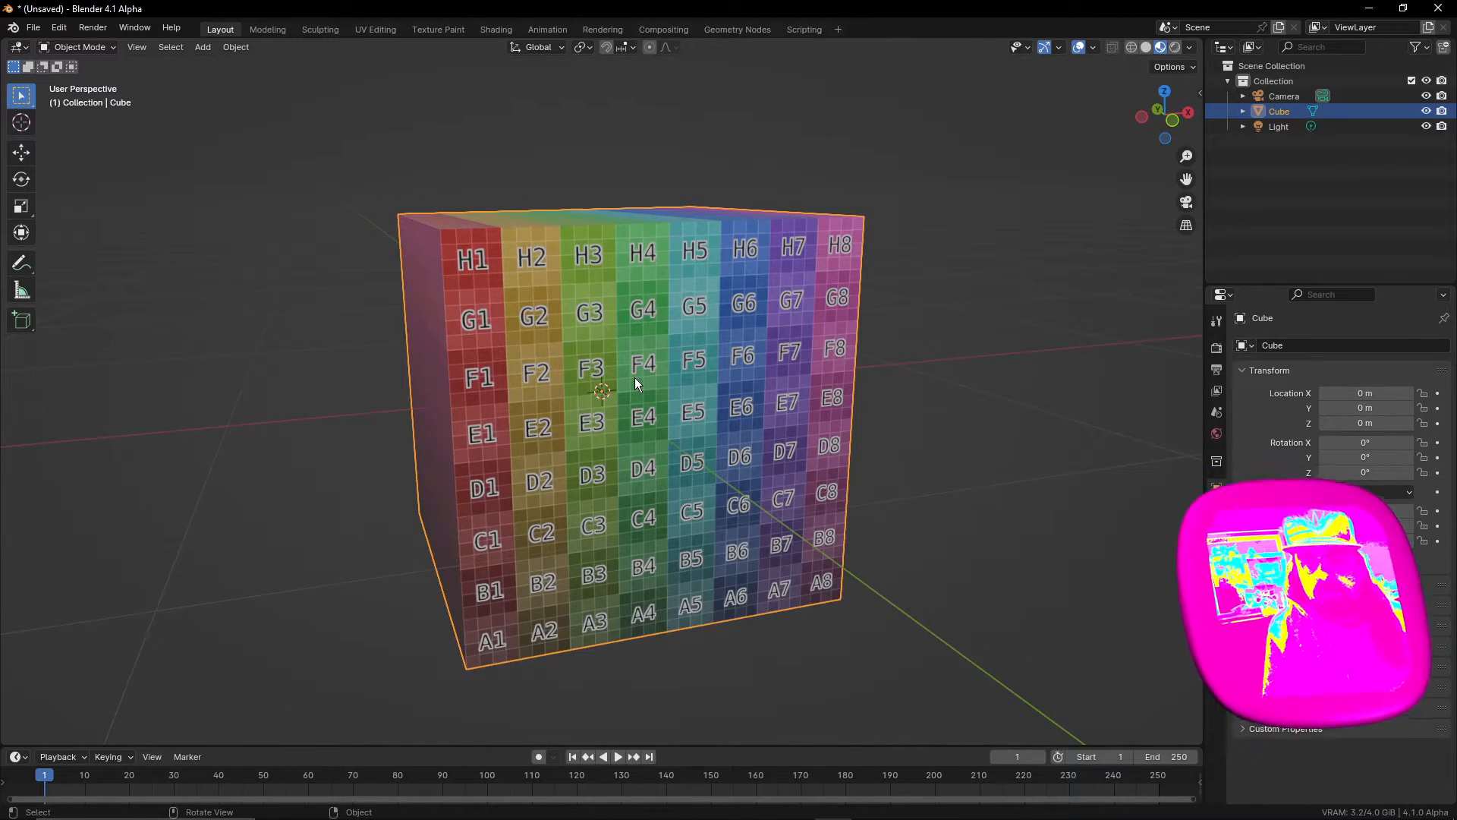
# Step: Triangulate all the faces of the cube mesh in Edit Mode and return to Object Mode
pyautogui.press('Tab')
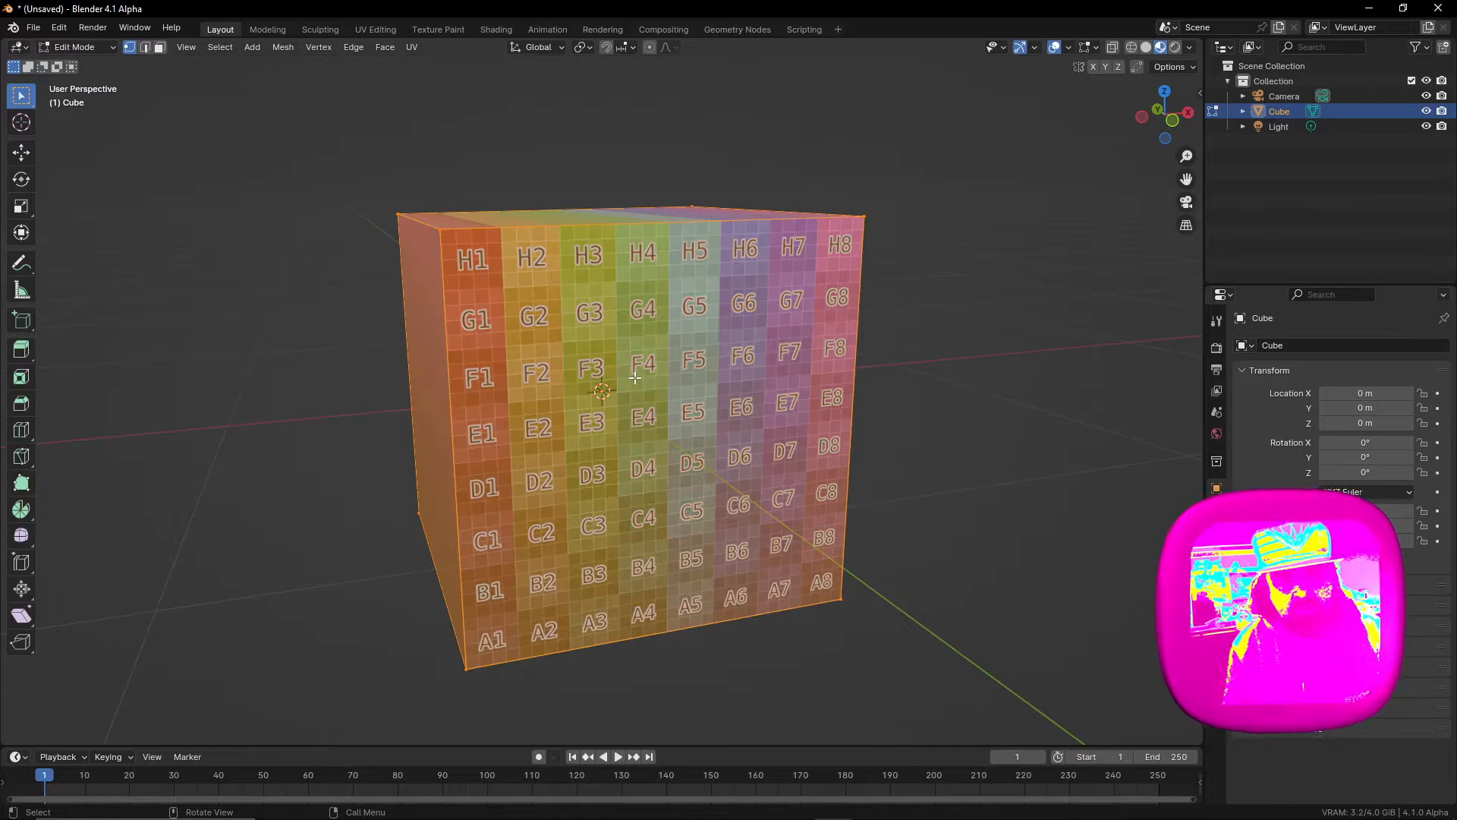
pyautogui.rightClick(635, 377)
pyautogui.moveTo(635, 376)
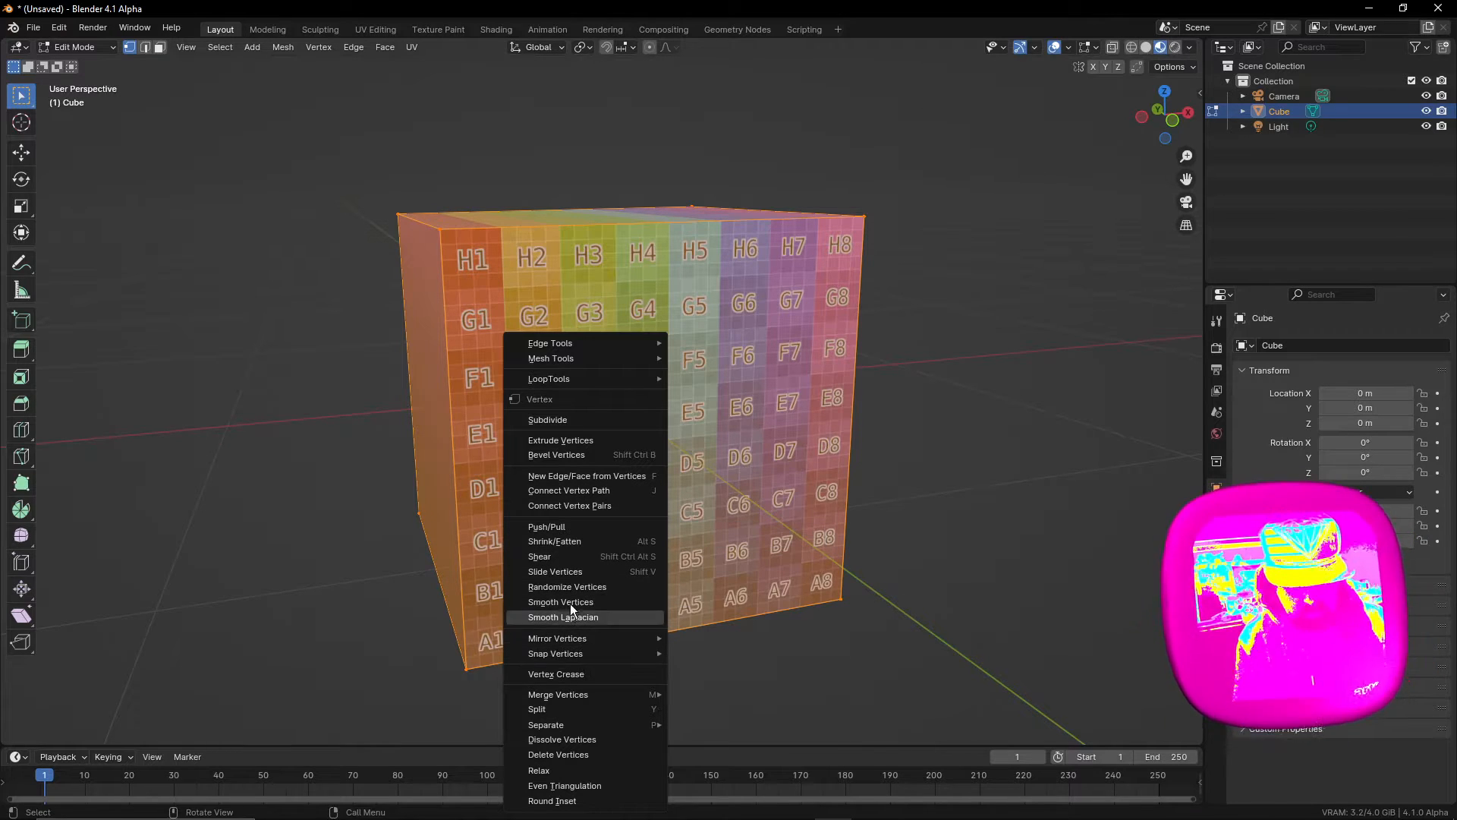
pyautogui.click(381, 48)
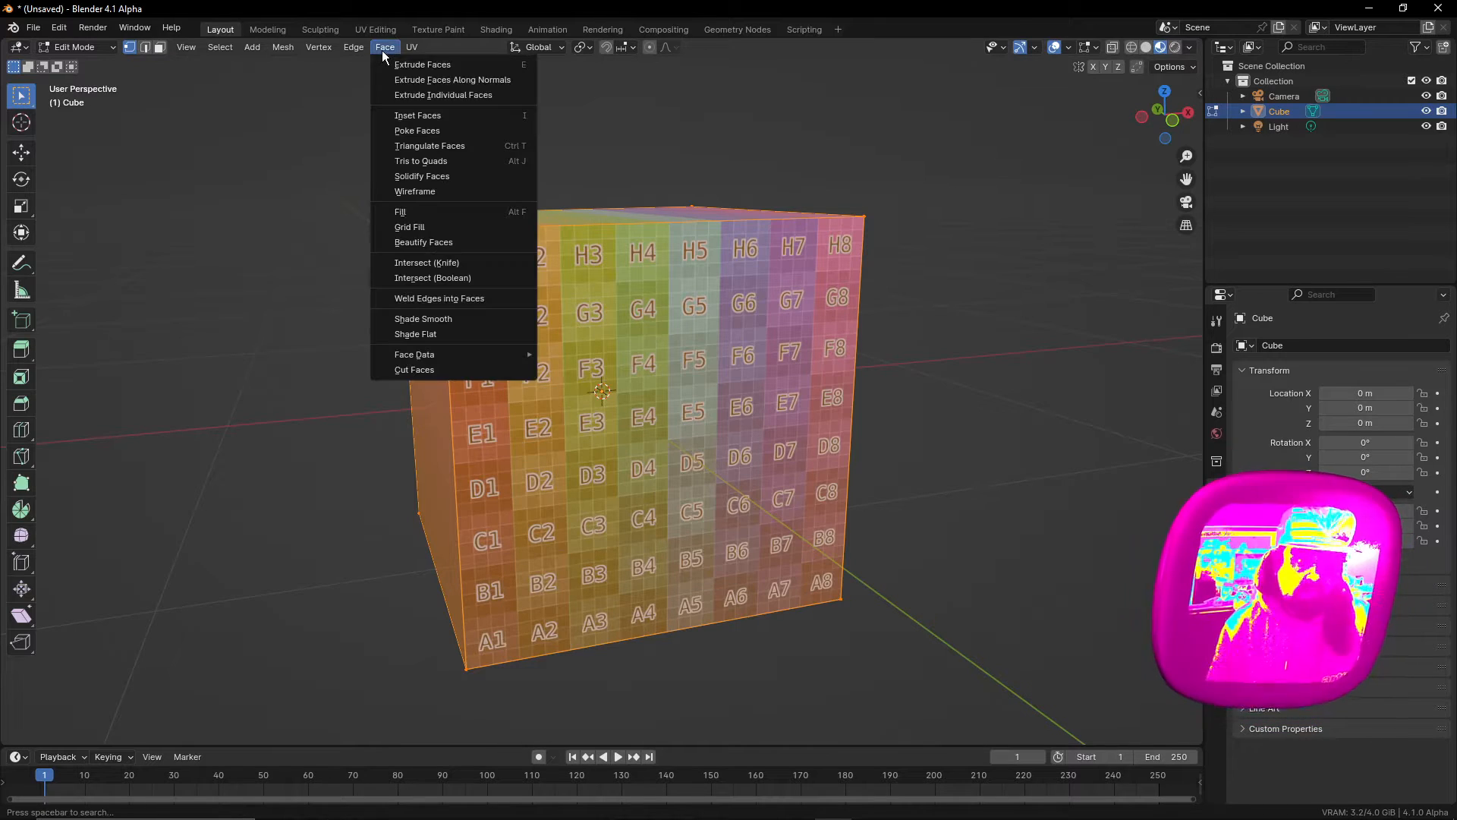
pyautogui.click(404, 146)
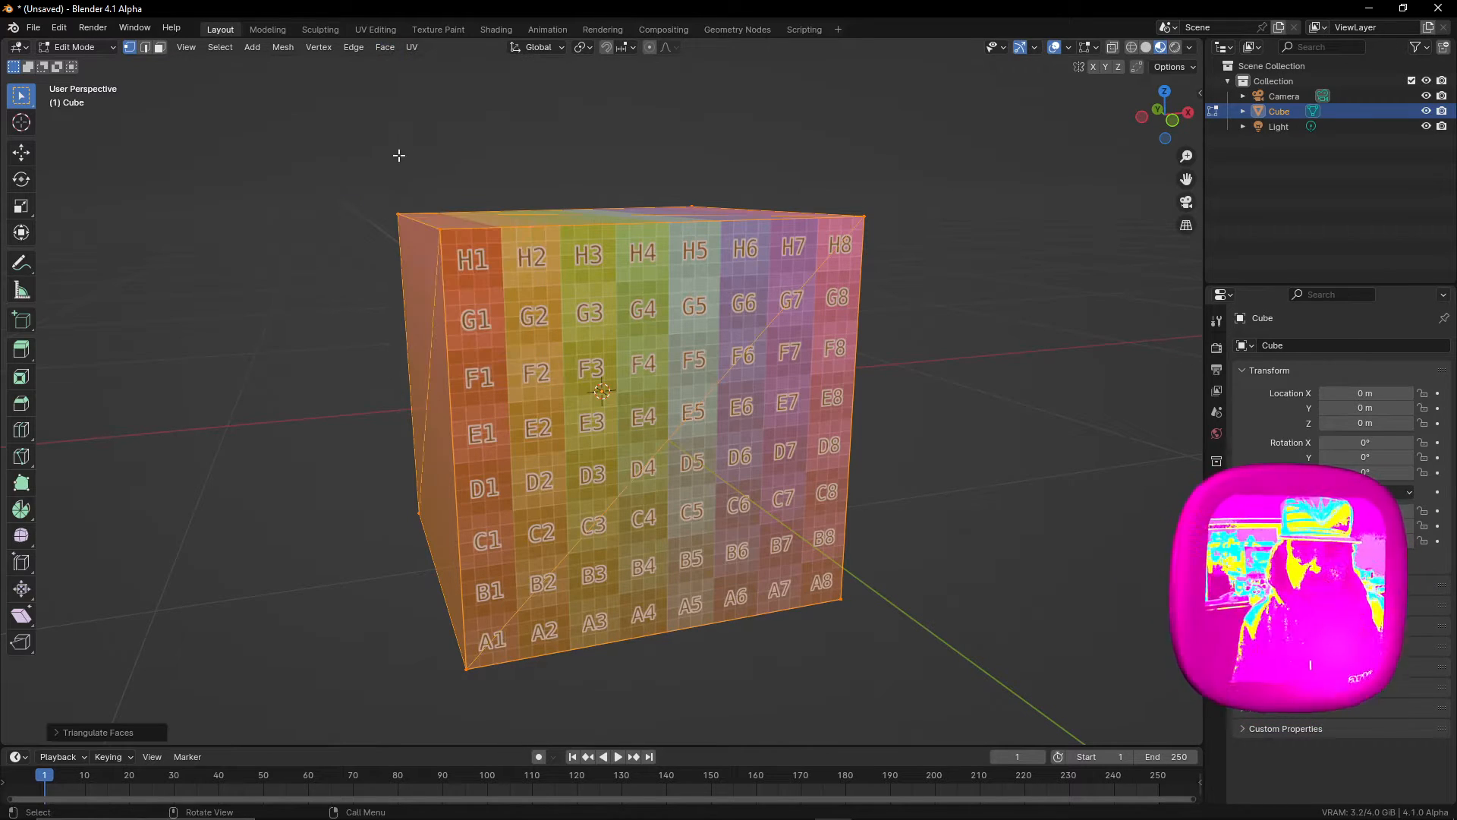
pyautogui.moveTo(747, 357); pyautogui.dragTo(691, 337)
pyautogui.press('Tab')
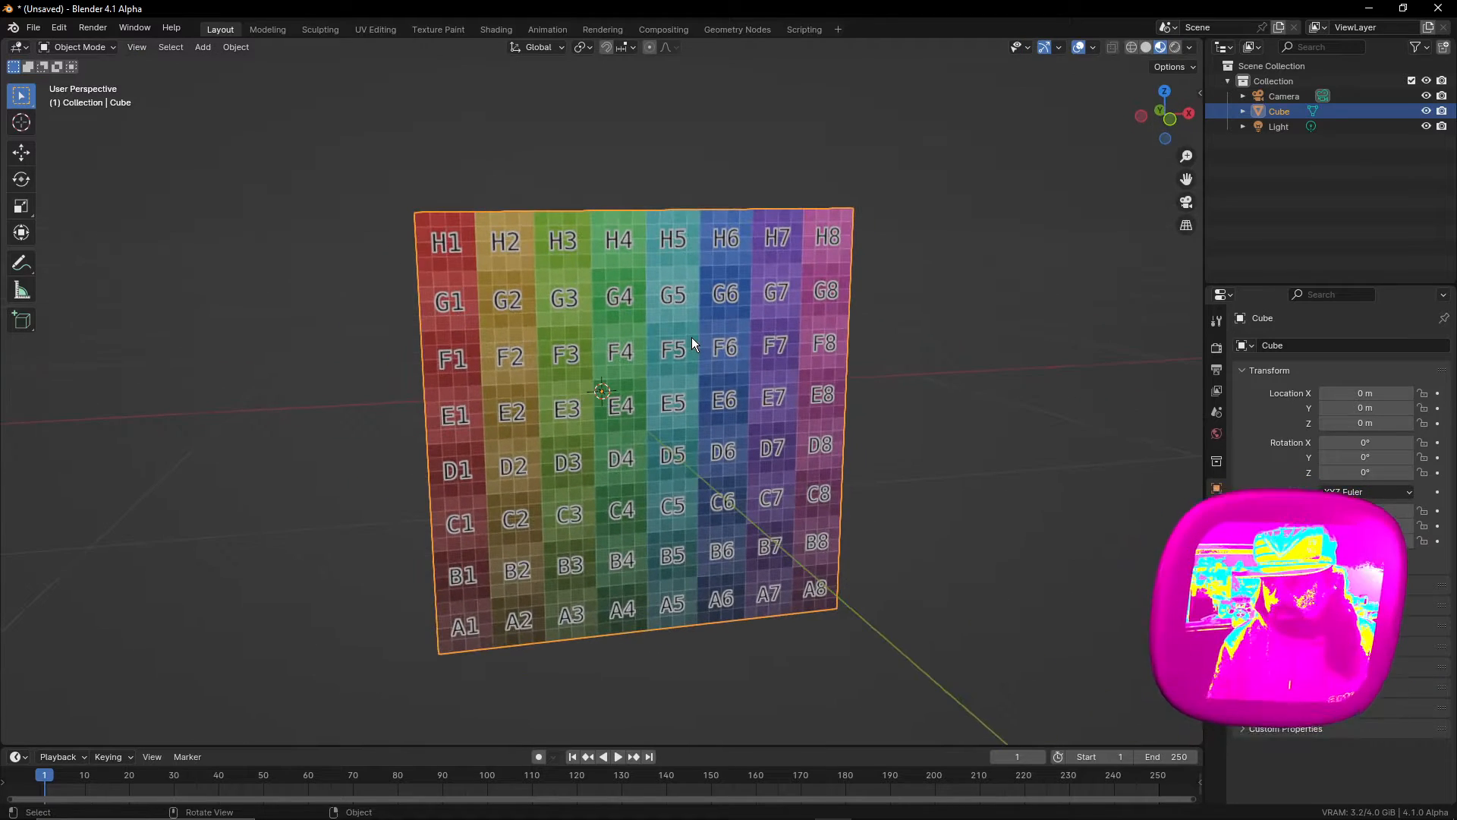
# Step: Start a Wavefront OBJ export of the cube and browse to D:\tooldev\BRAND_NEW_CLONE_ONLY\T3-Standalone
pyautogui.click(39, 32)
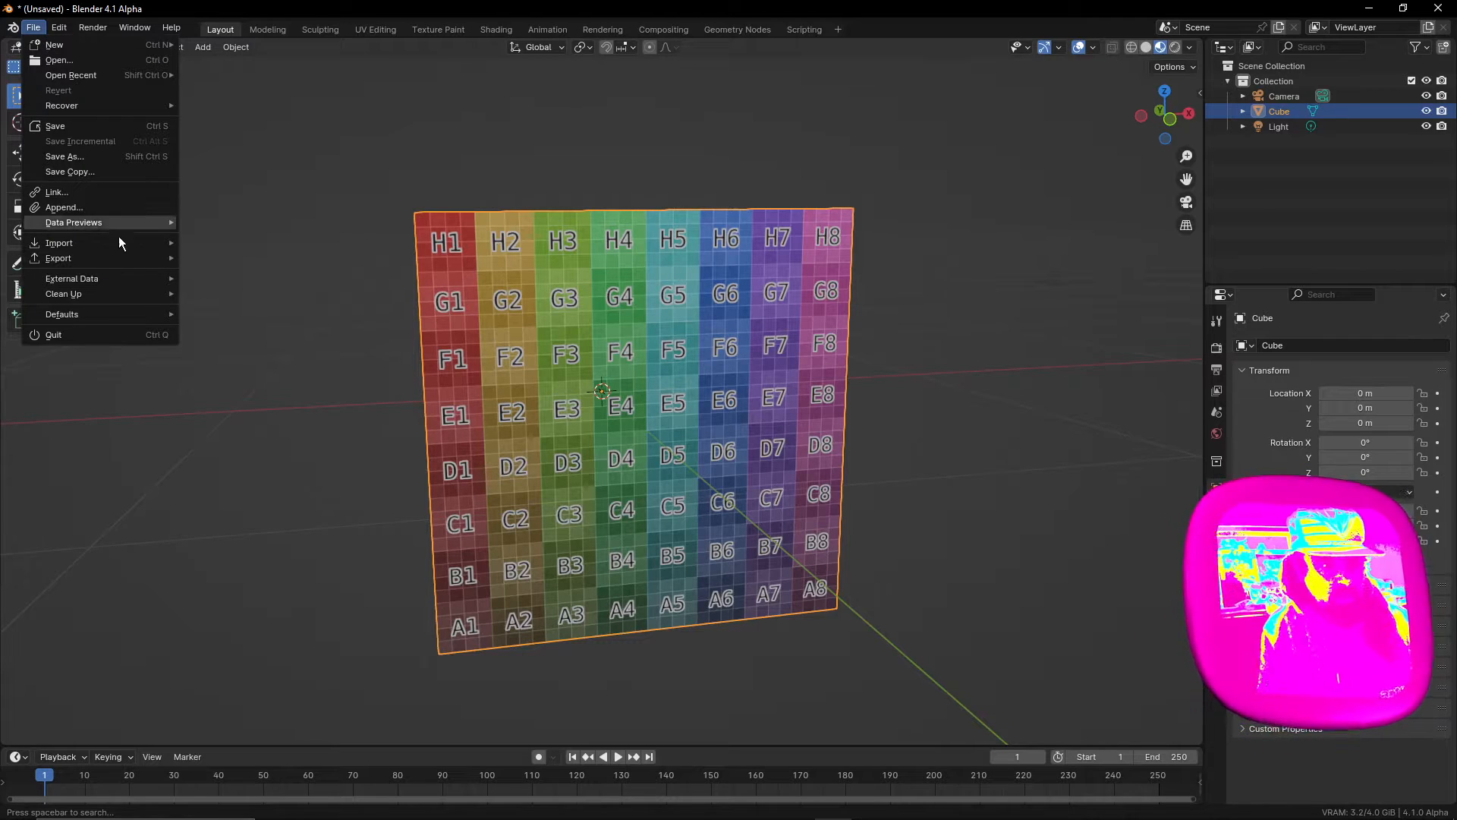
pyautogui.moveTo(115, 257)
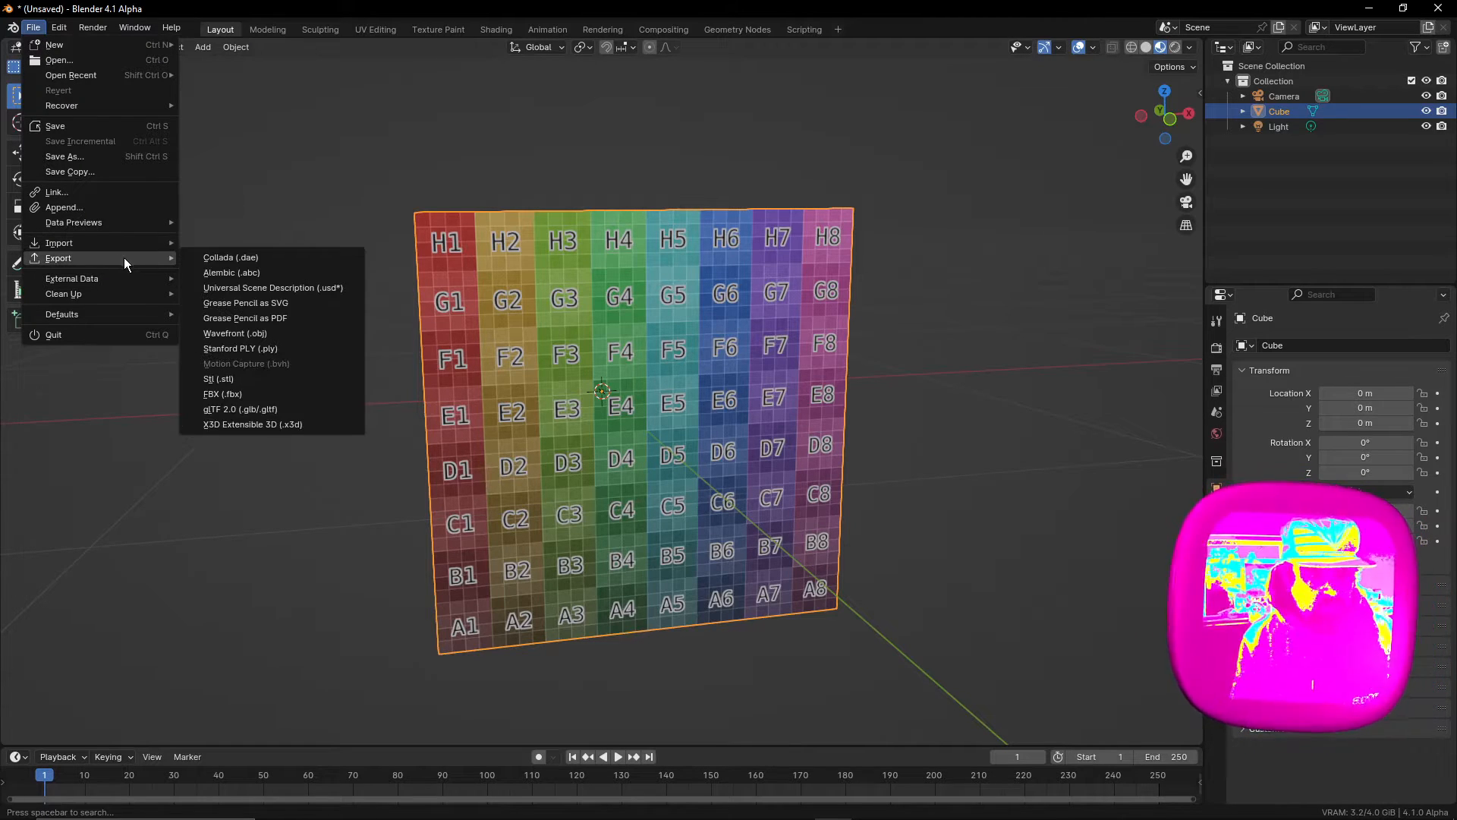
pyautogui.click(256, 335)
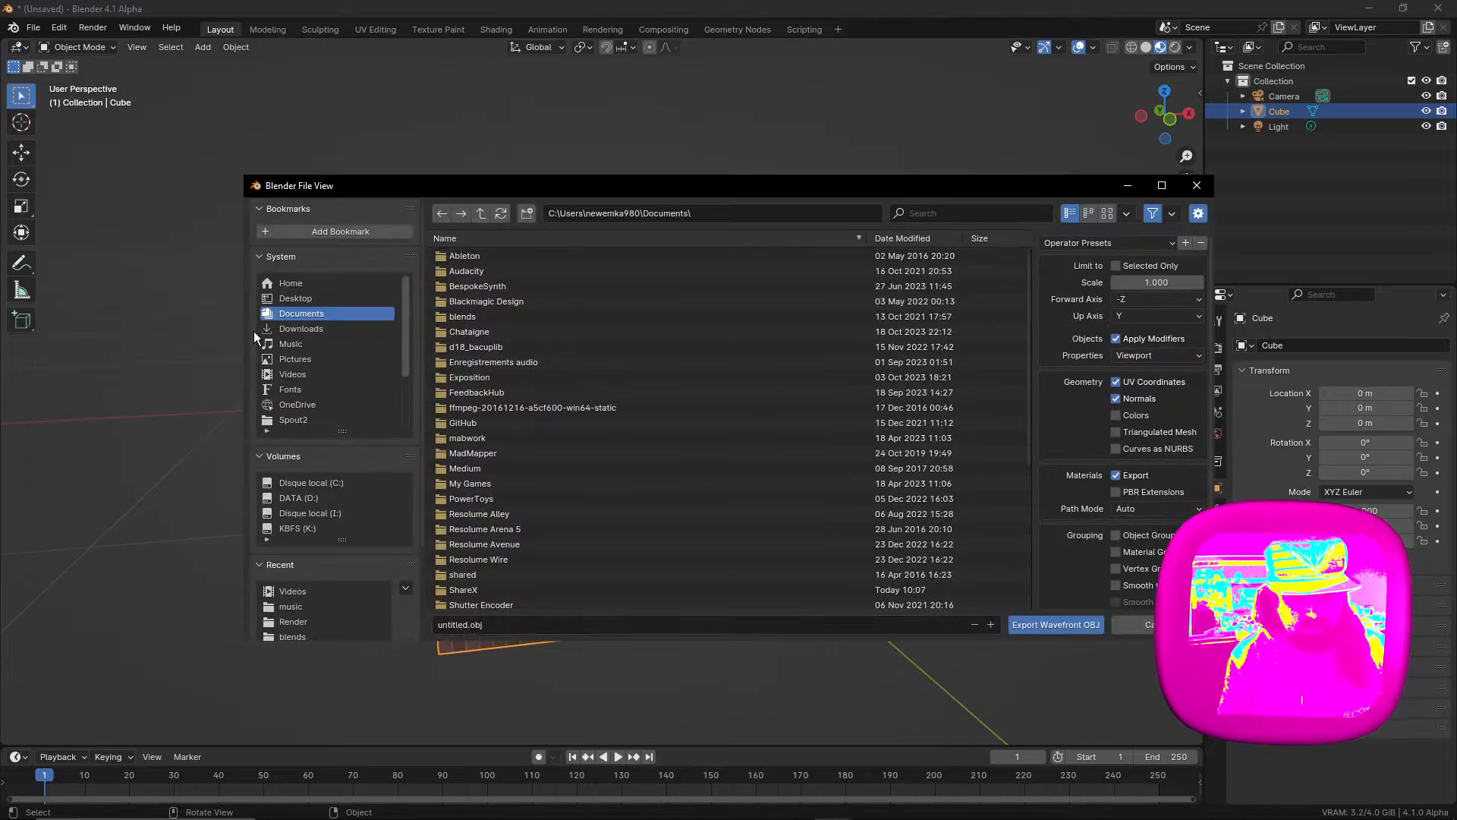
pyautogui.click(282, 497)
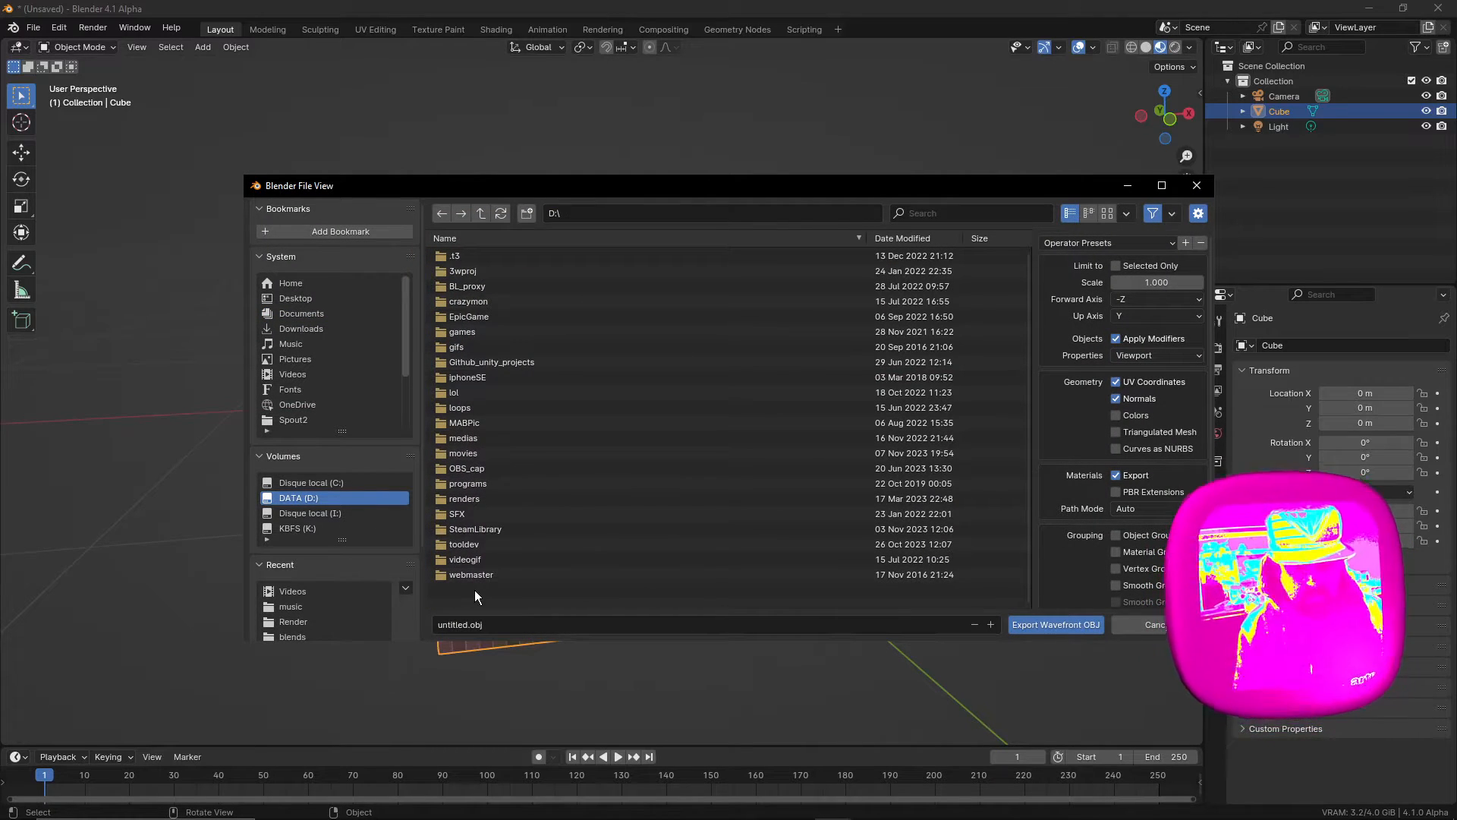
pyautogui.doubleClick(463, 544)
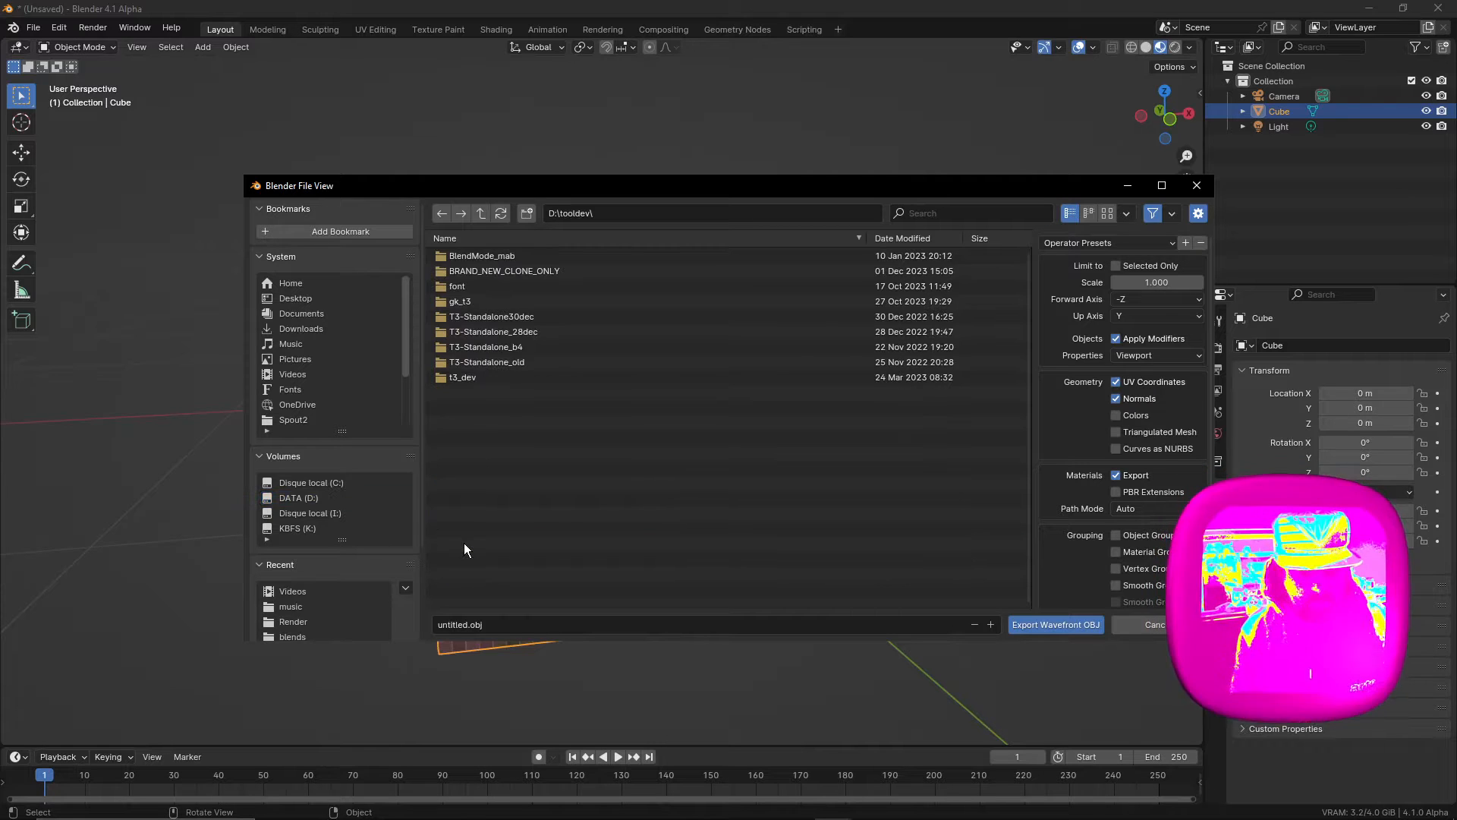
pyautogui.doubleClick(468, 270)
pyautogui.doubleClick(472, 257)
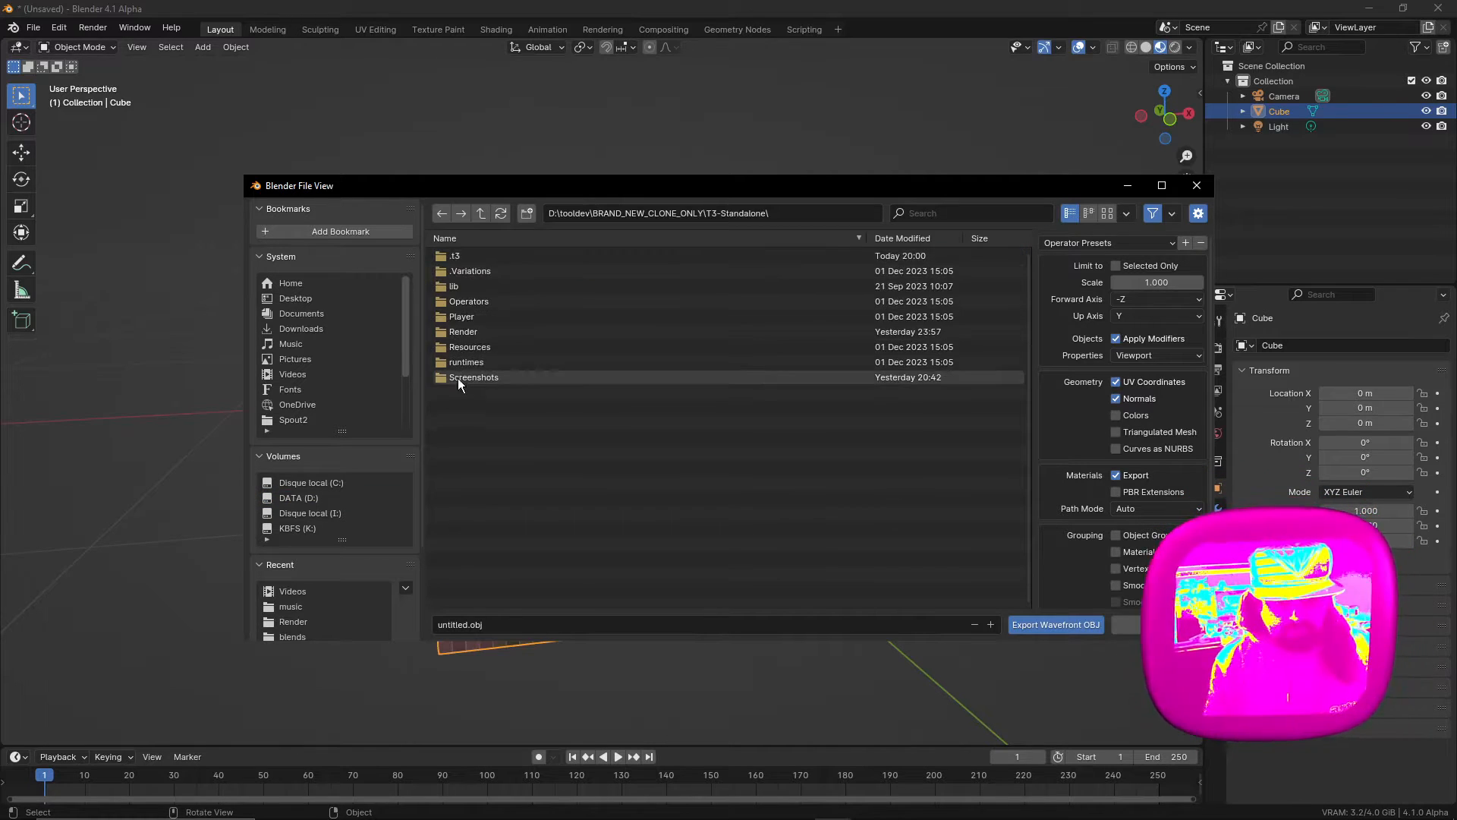
# Step: Export only the selected cube, without materials, as Cube_FrontMap.obj into the OBJ folder of the personal directory under Resources\user
pyautogui.doubleClick(460, 347)
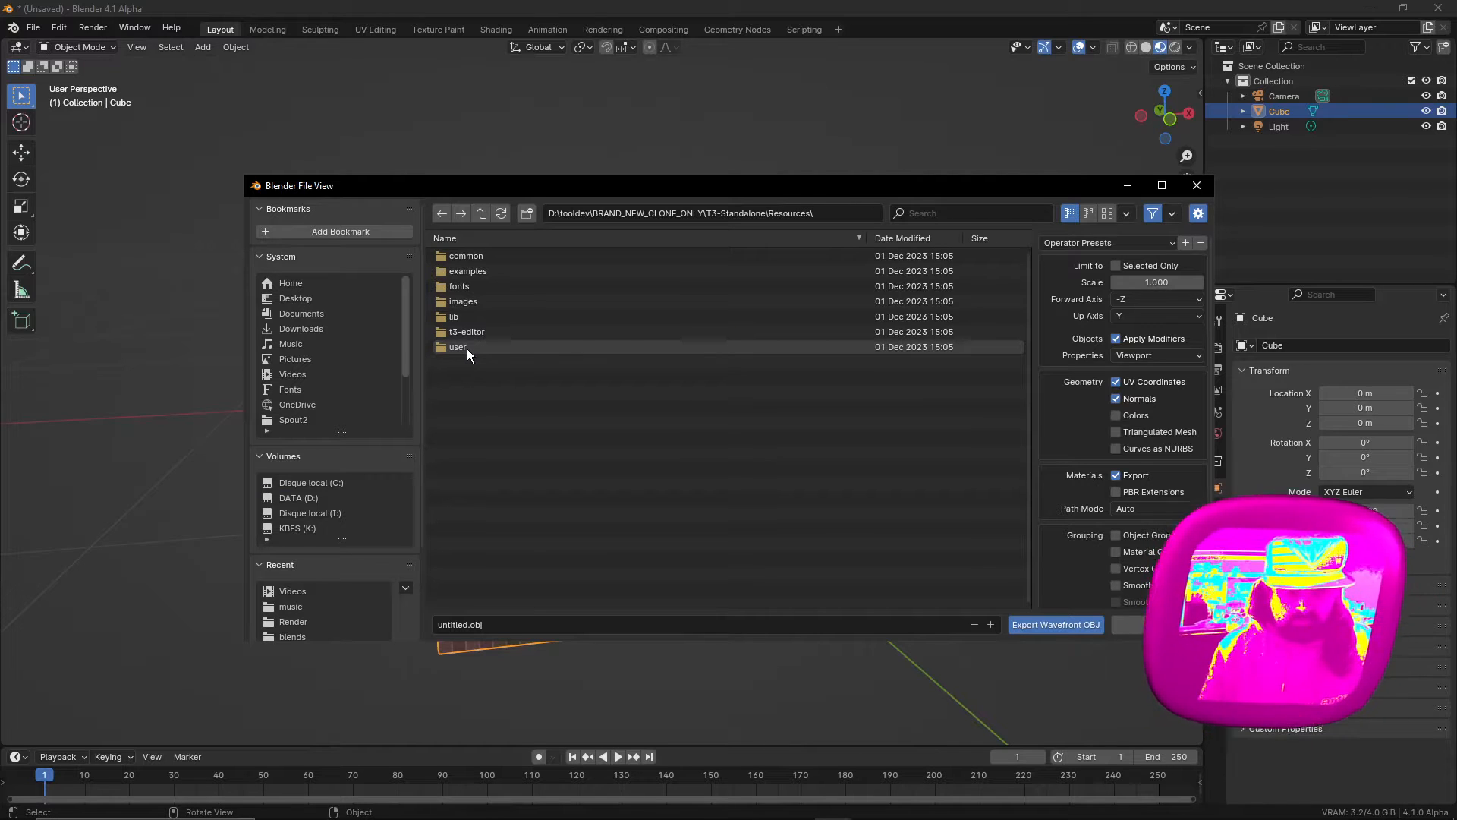
pyautogui.doubleClick(471, 347)
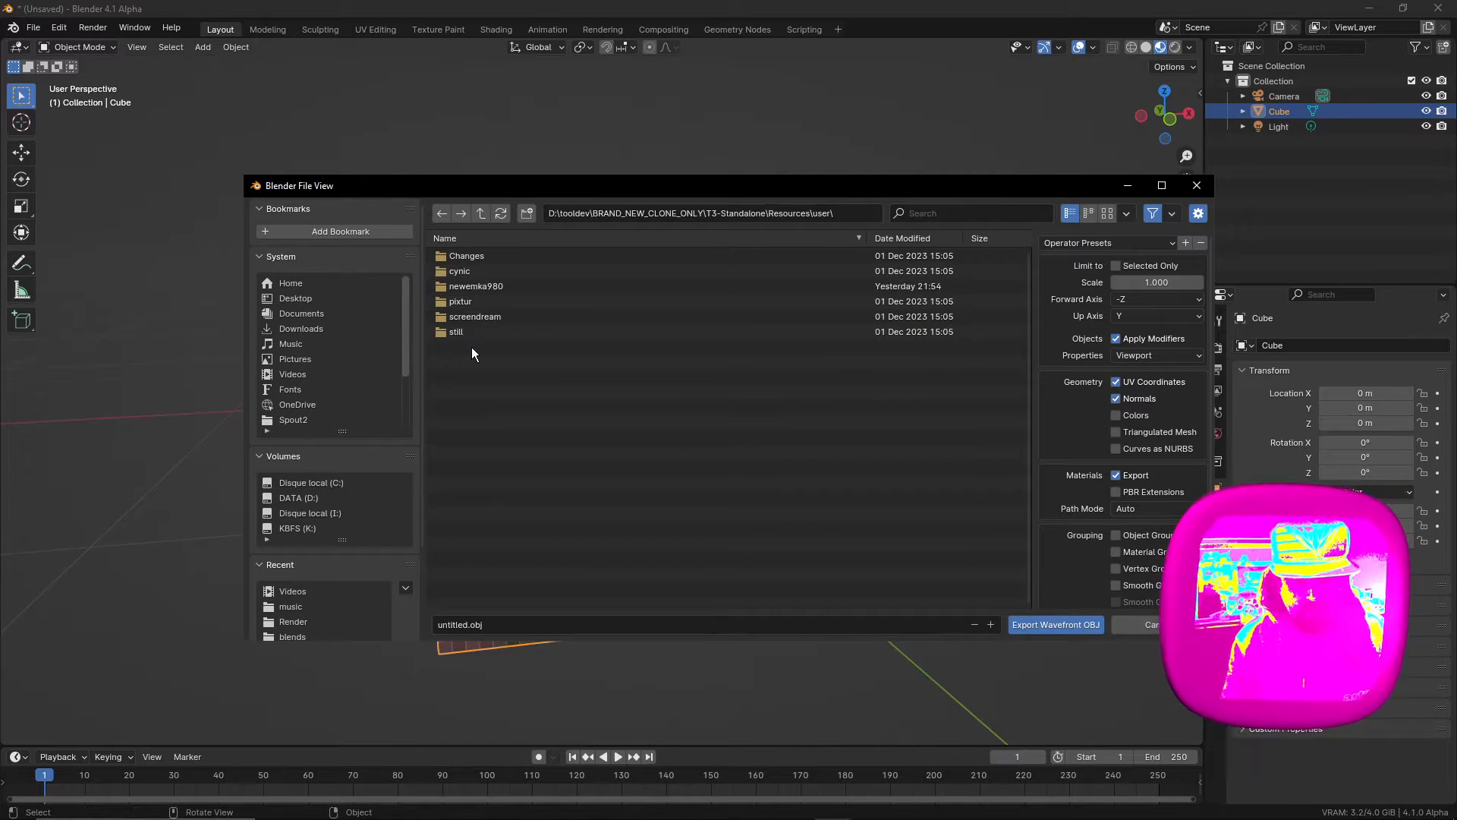
pyautogui.doubleClick(476, 280)
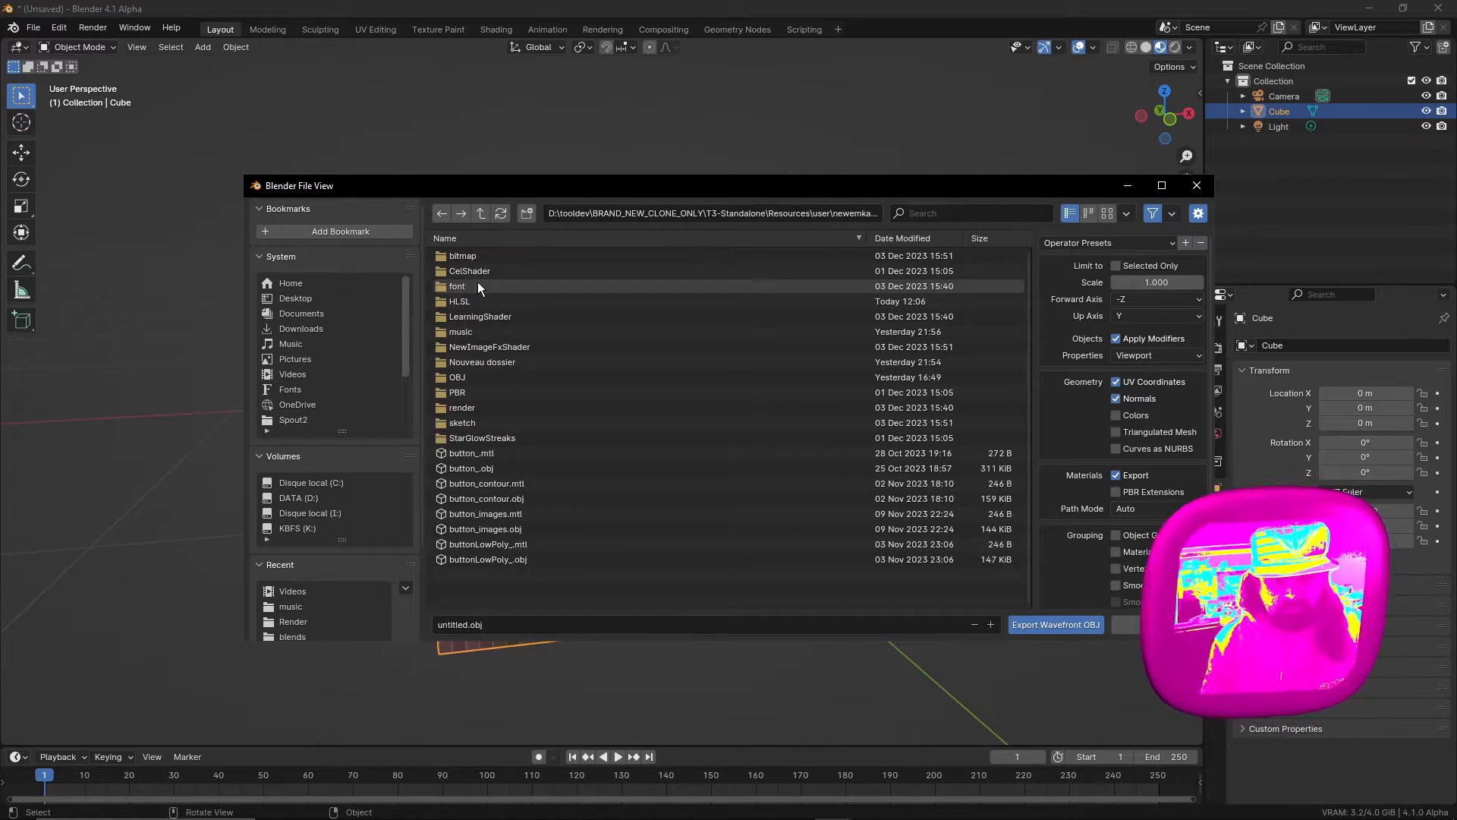
pyautogui.doubleClick(463, 374)
pyautogui.click(463, 624)
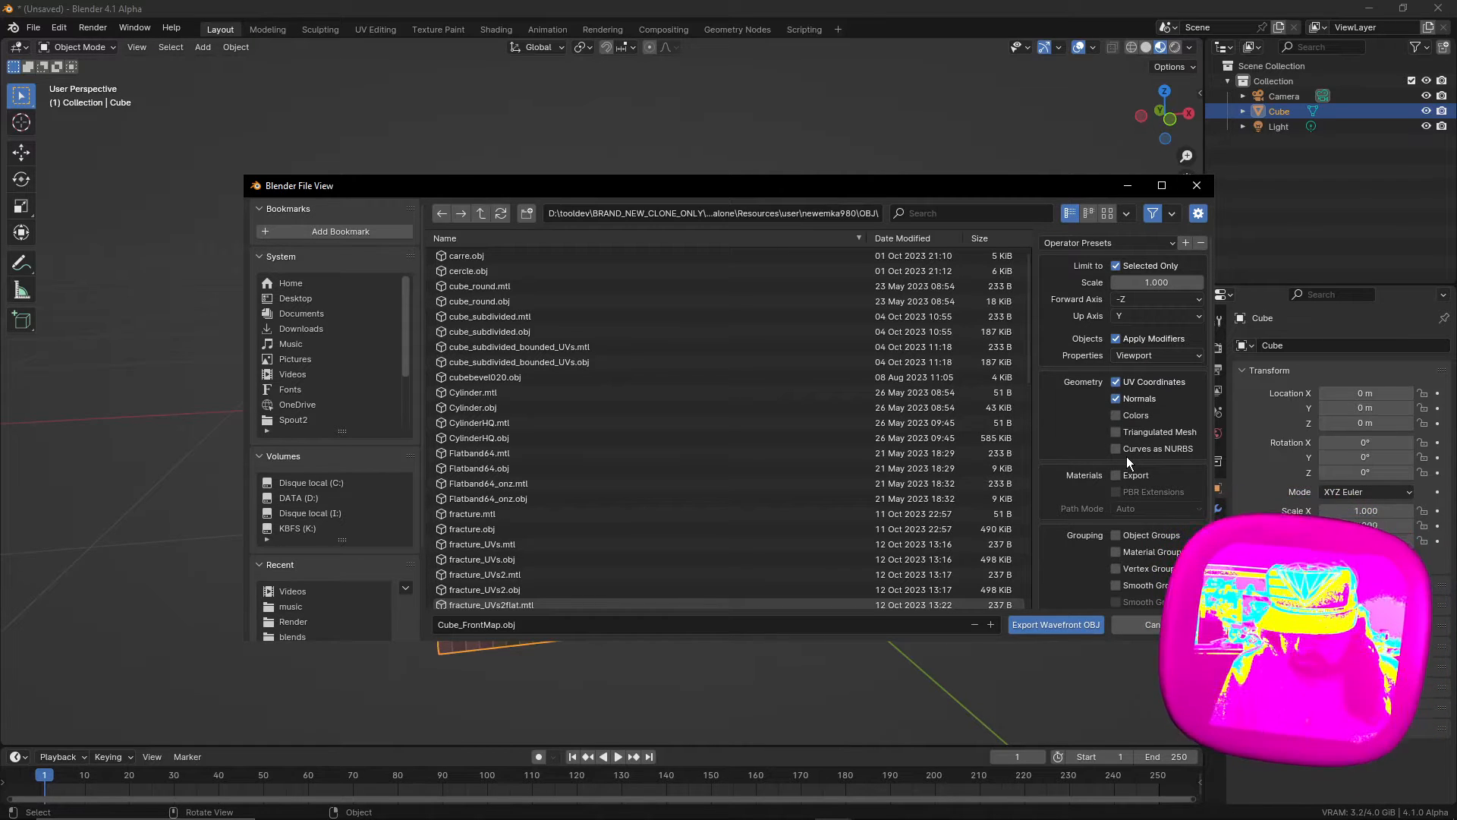
pyautogui.click(1055, 624)
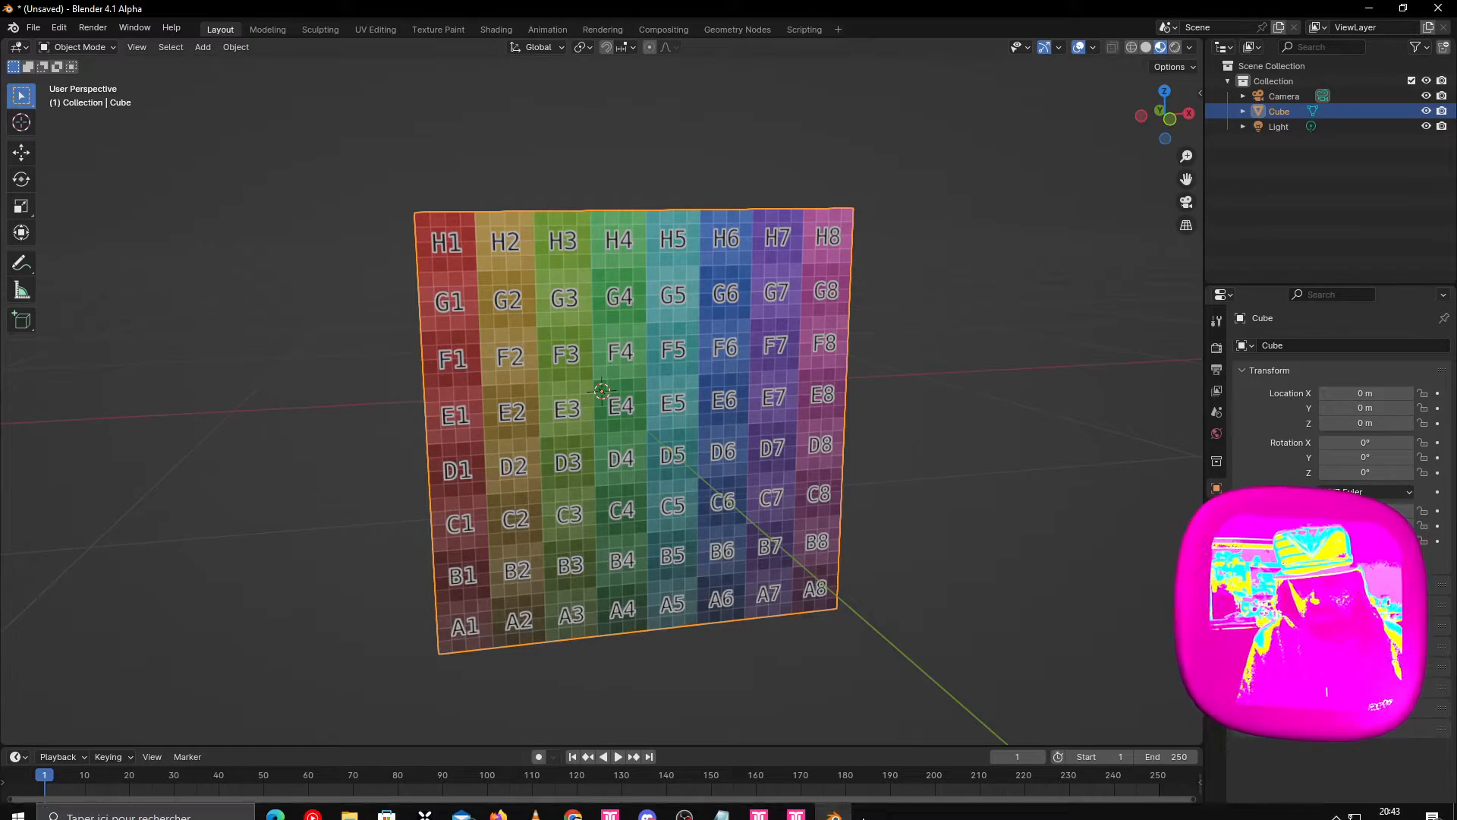
# Step: Switch to the T3 LogoReveal graph and add a LoadObj operator in the empty area below CubeMesh
pyautogui.moveTo(796, 804)
pyautogui.click(840, 758)
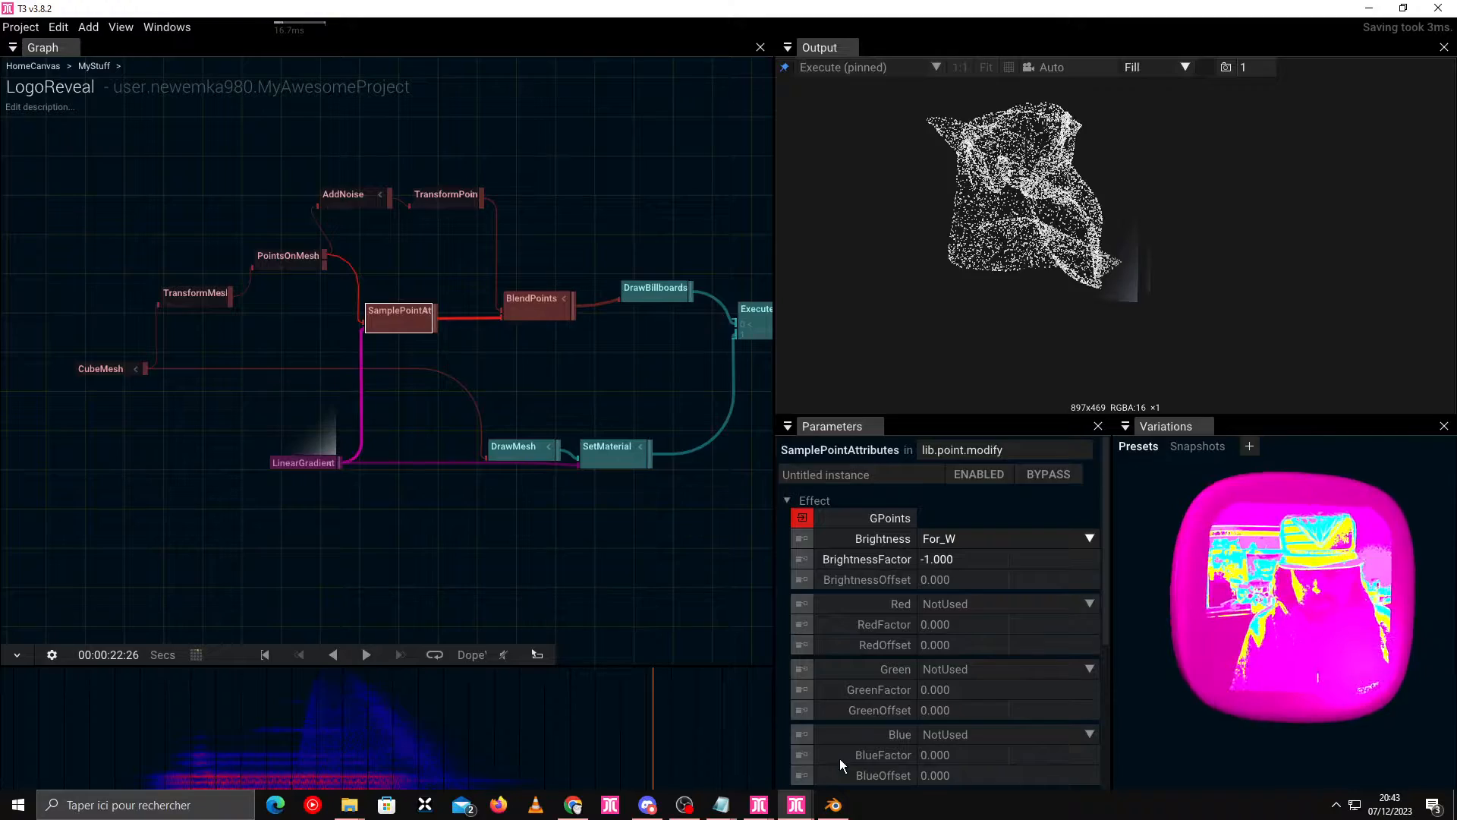
pyautogui.click(103, 450)
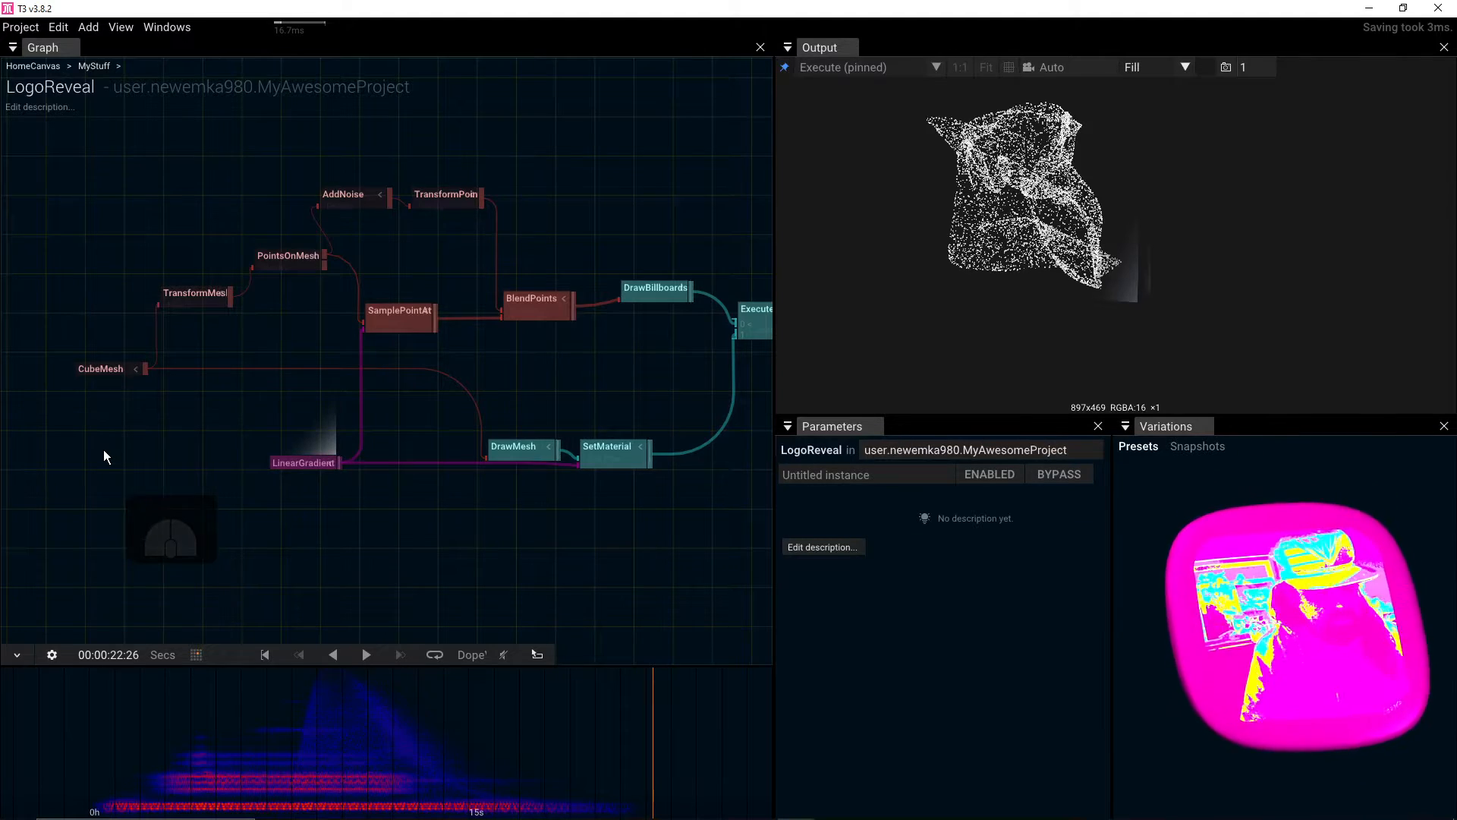
pyautogui.press('Tab')
pyautogui.write('load')
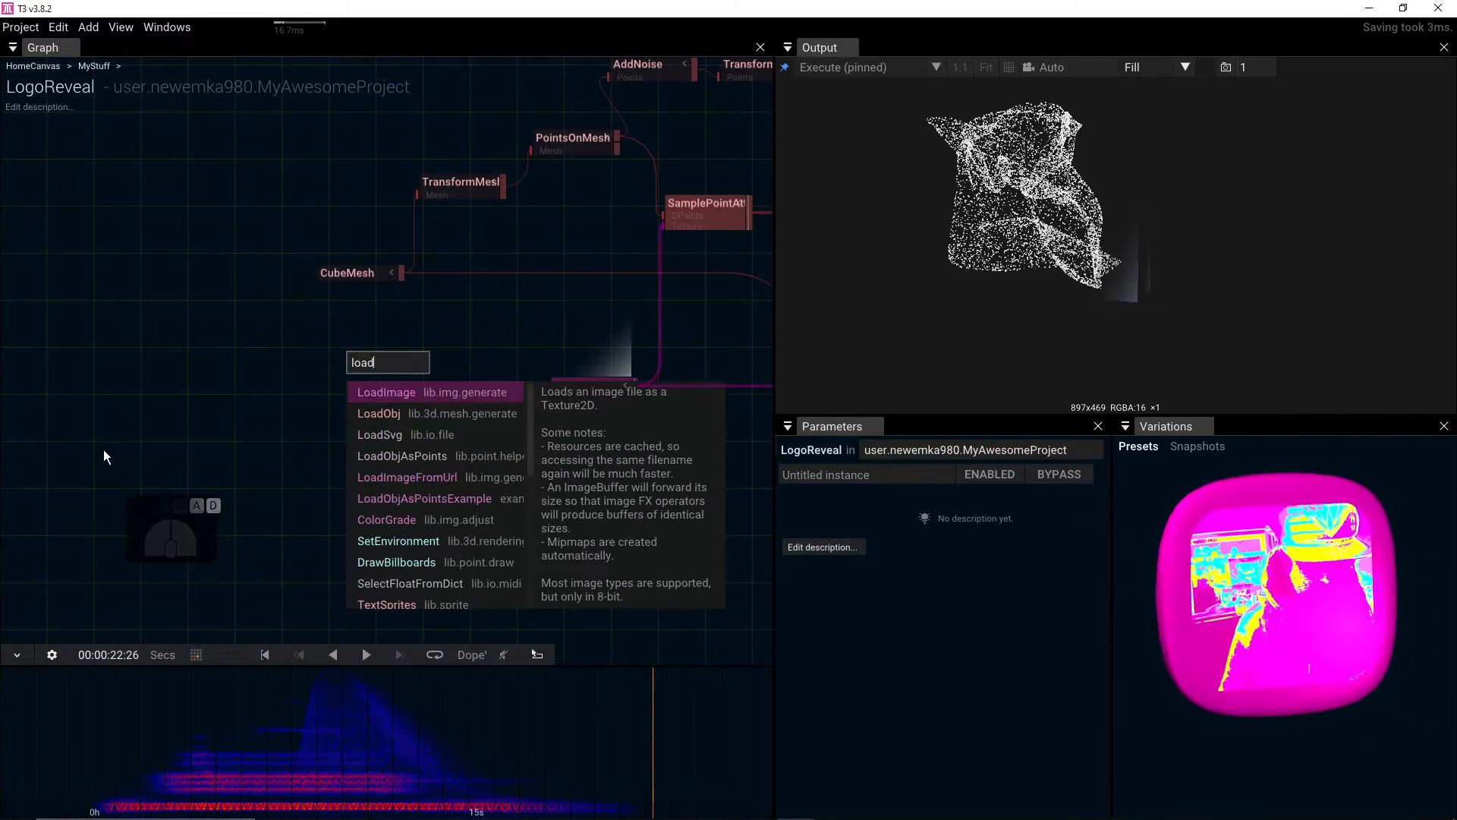
pyautogui.click(390, 417)
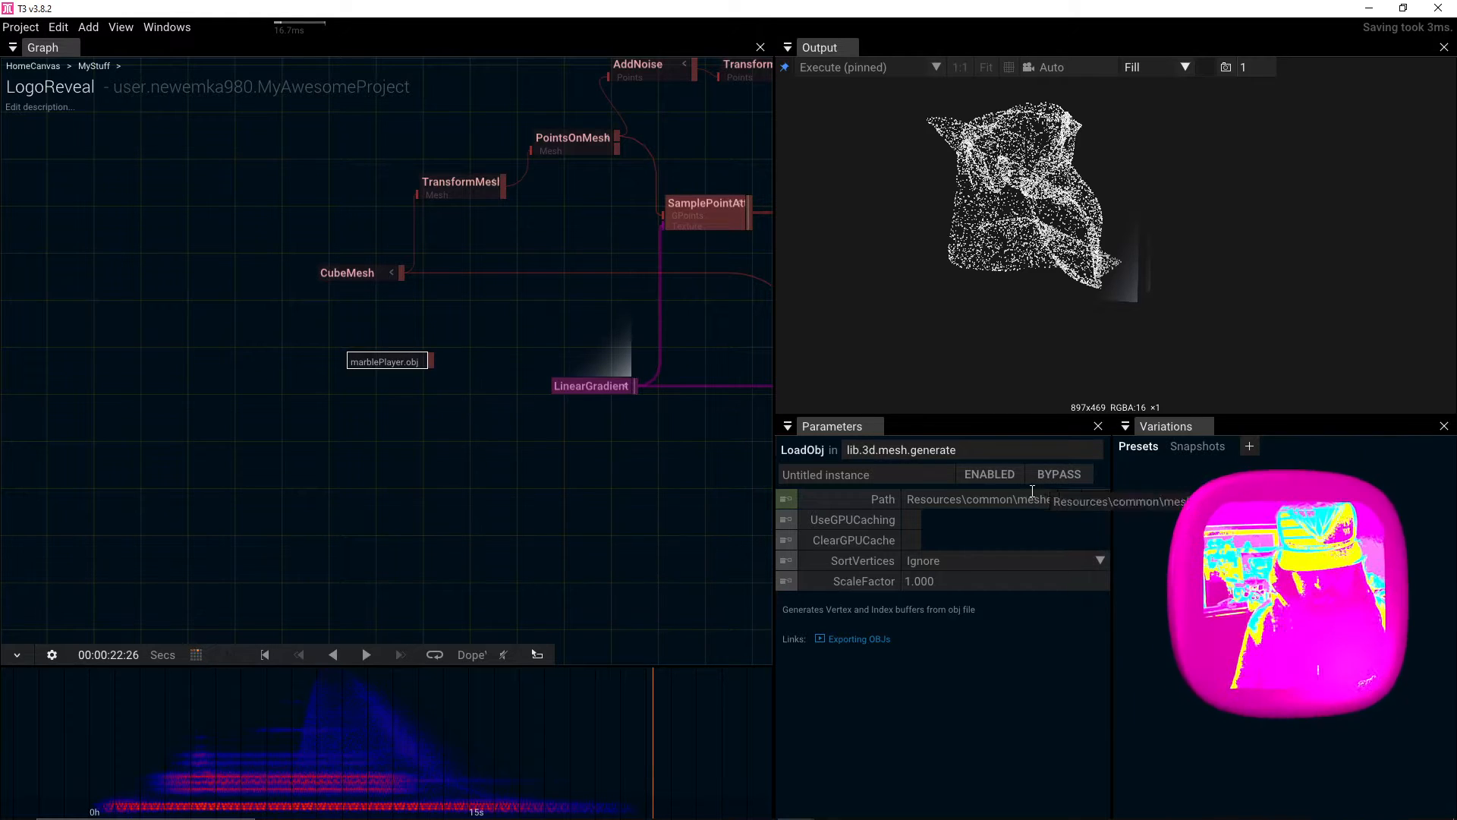
# Step: Choose Cube_FrontMap.obj from the personal OBJ folder under Resources\user as the LoadObj operator's file path
pyautogui.click(1078, 497)
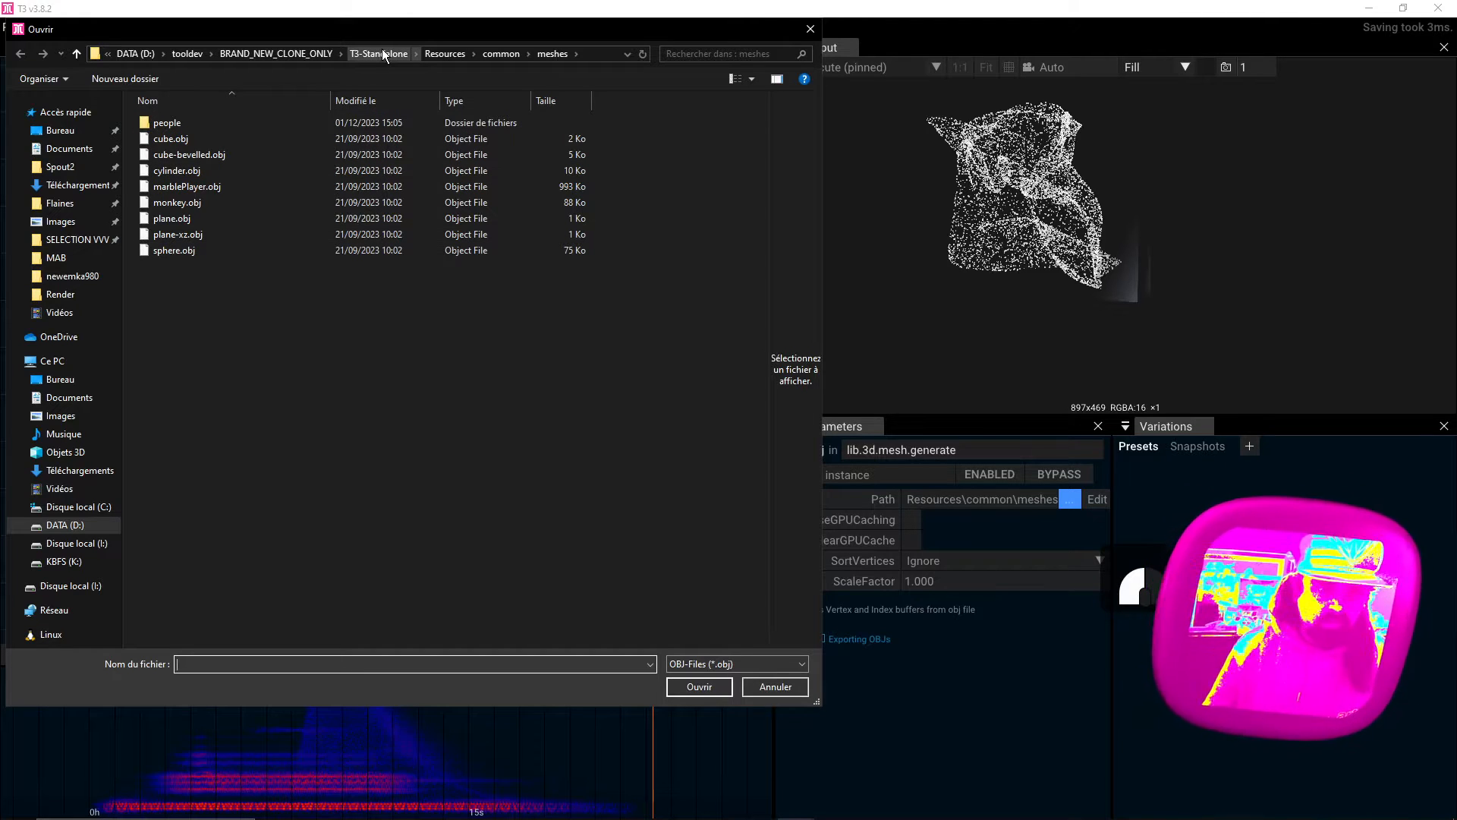
pyautogui.click(447, 55)
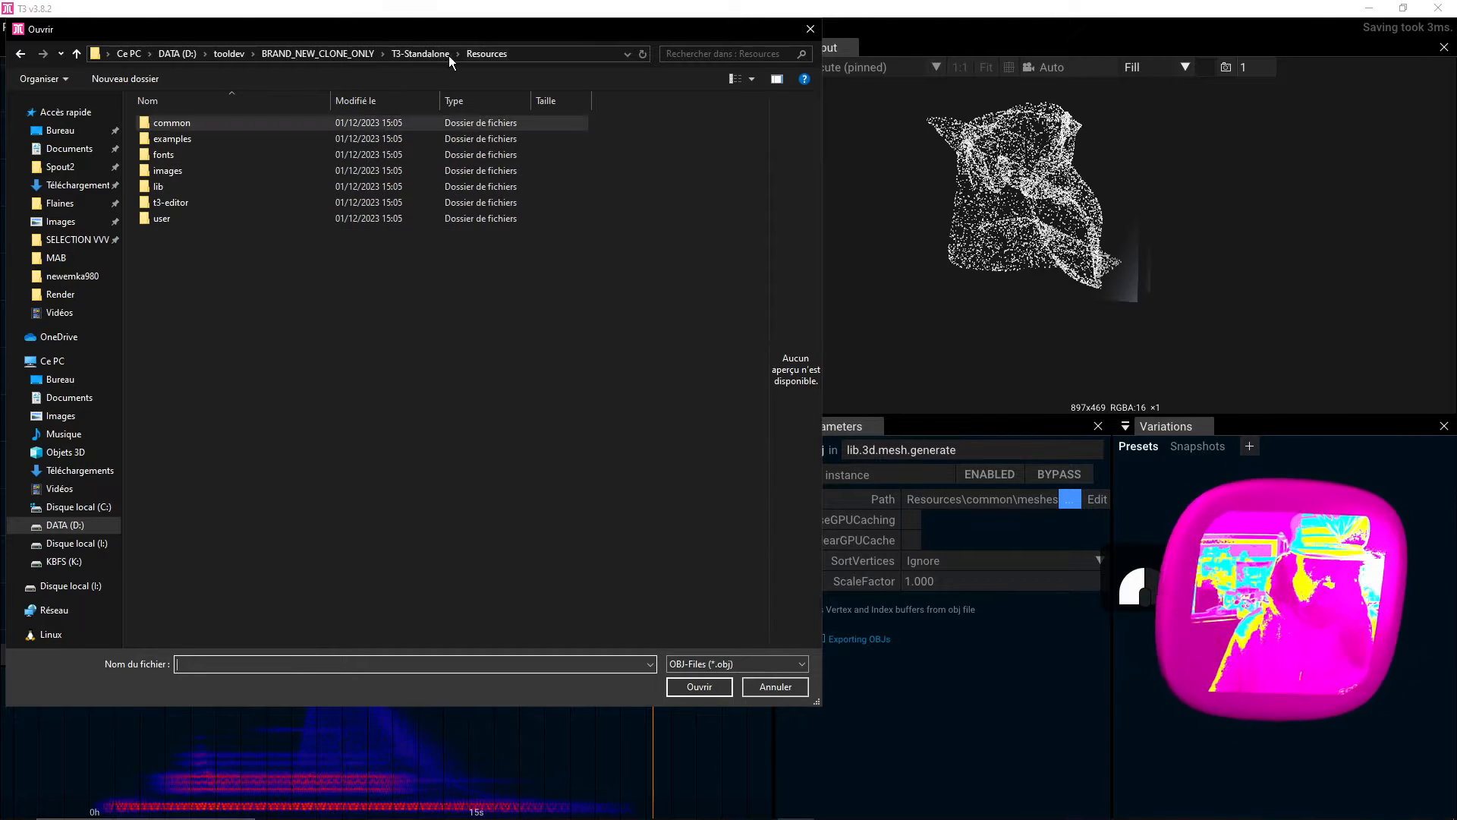
pyautogui.doubleClick(213, 224)
pyautogui.doubleClick(203, 156)
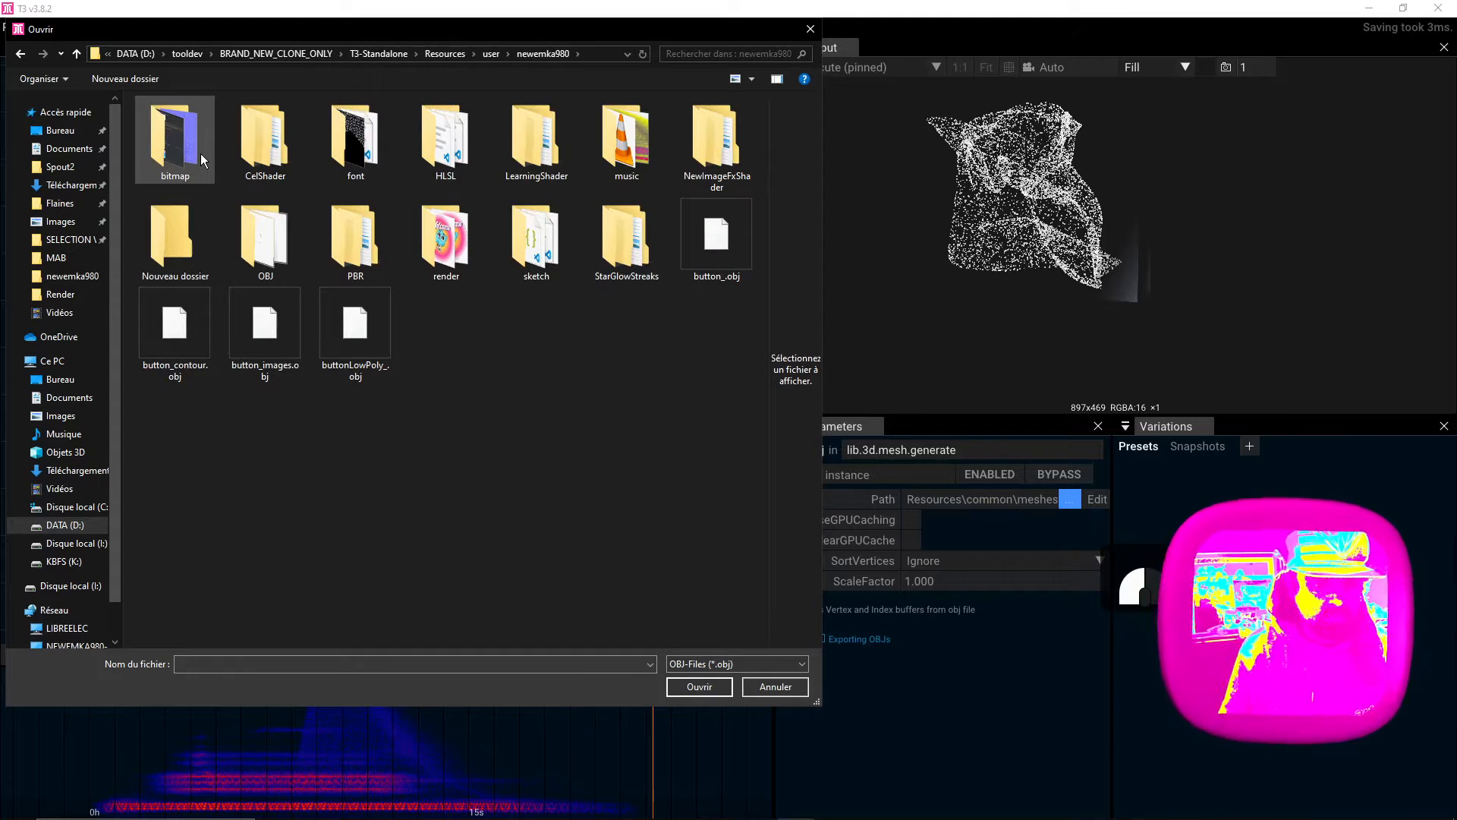
pyautogui.click(270, 241)
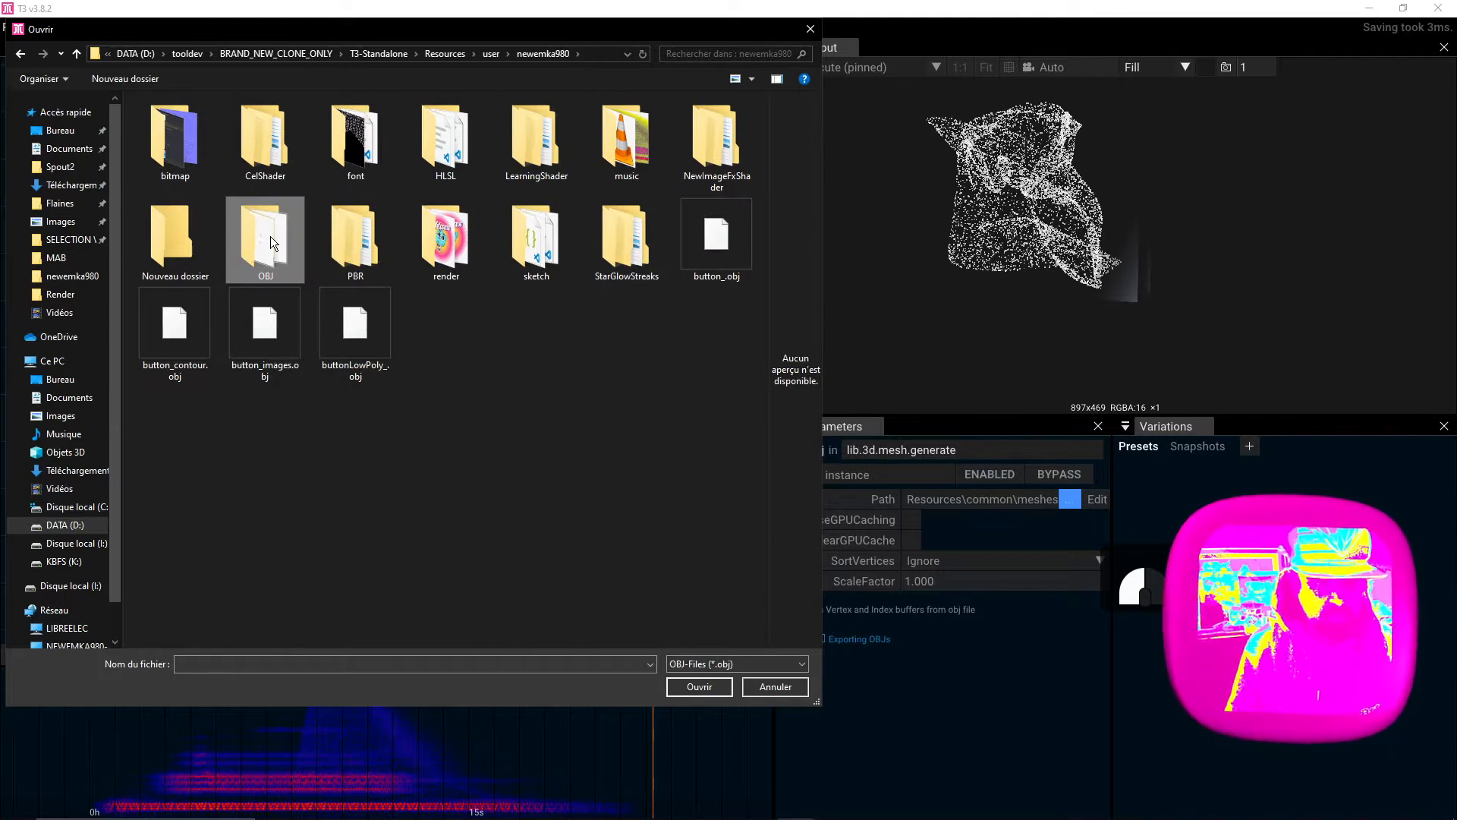
pyautogui.doubleClick(270, 235)
pyautogui.click(193, 120)
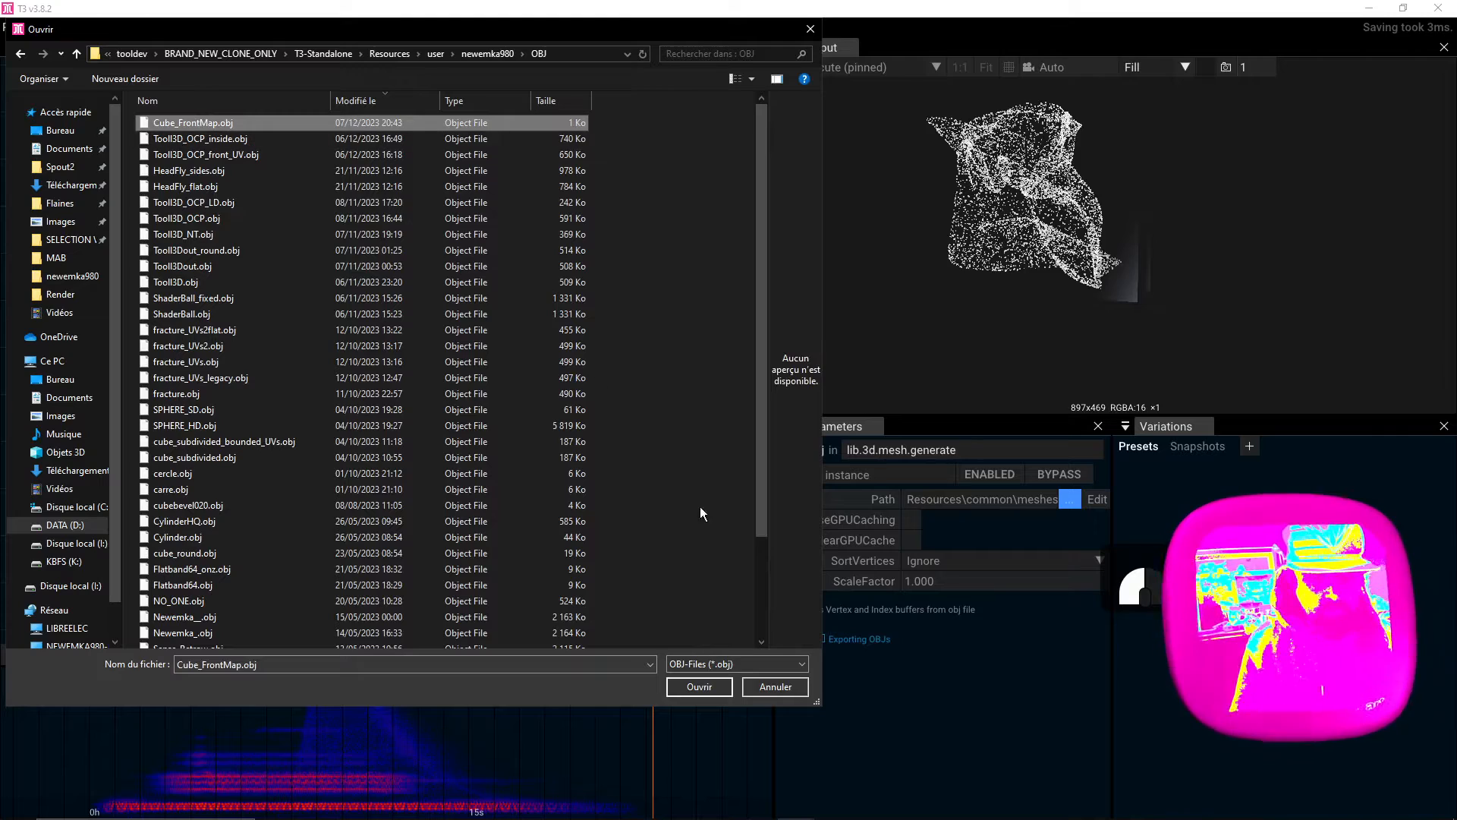
# Step: Load Cube_FrontMap.obj into the LoadObj operator and connect its output to the mesh input of DrawMesh
pyautogui.click(699, 687)
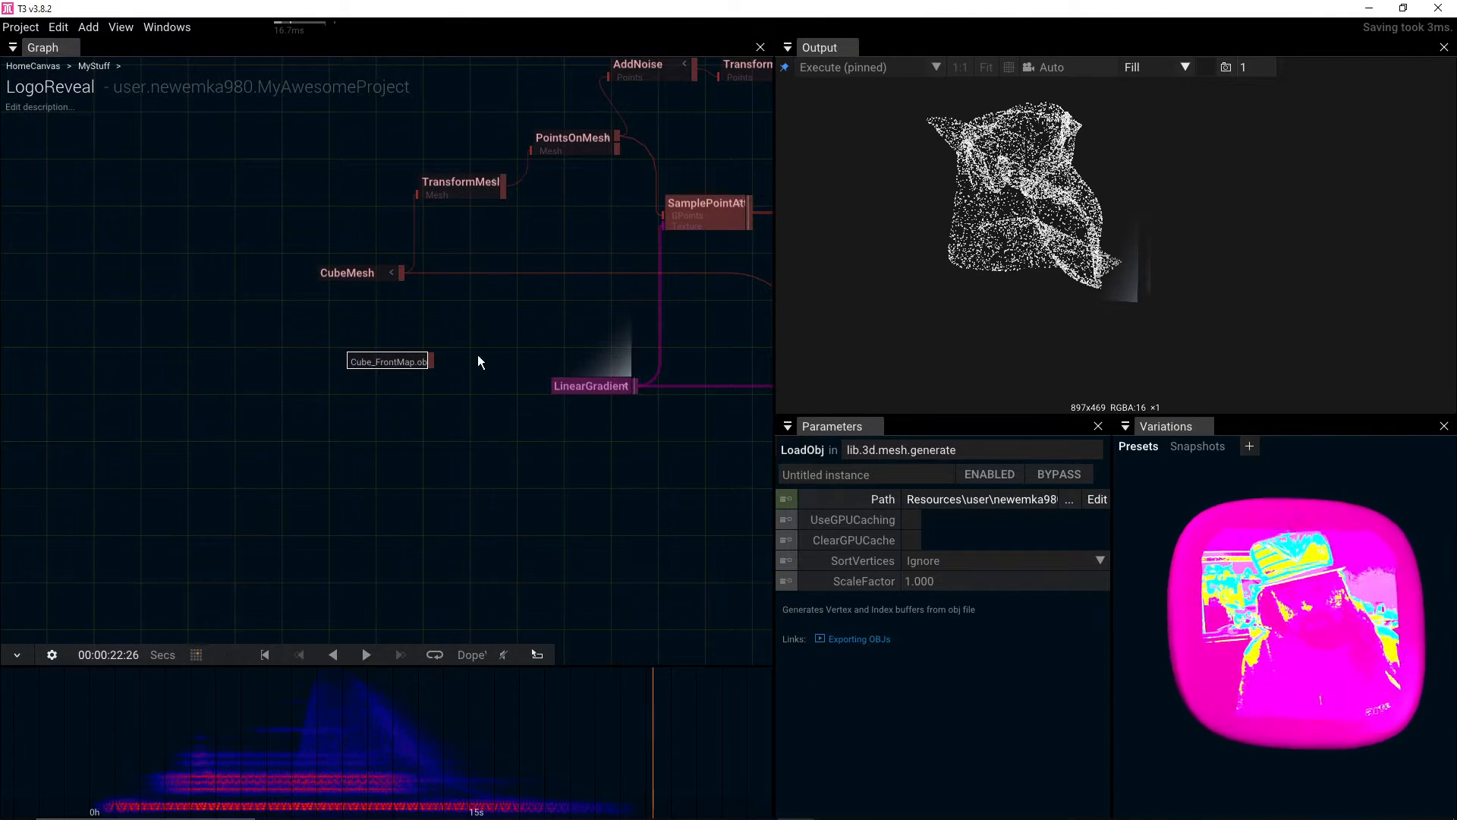
pyautogui.moveTo(467, 354); pyautogui.dragTo(255, 362)
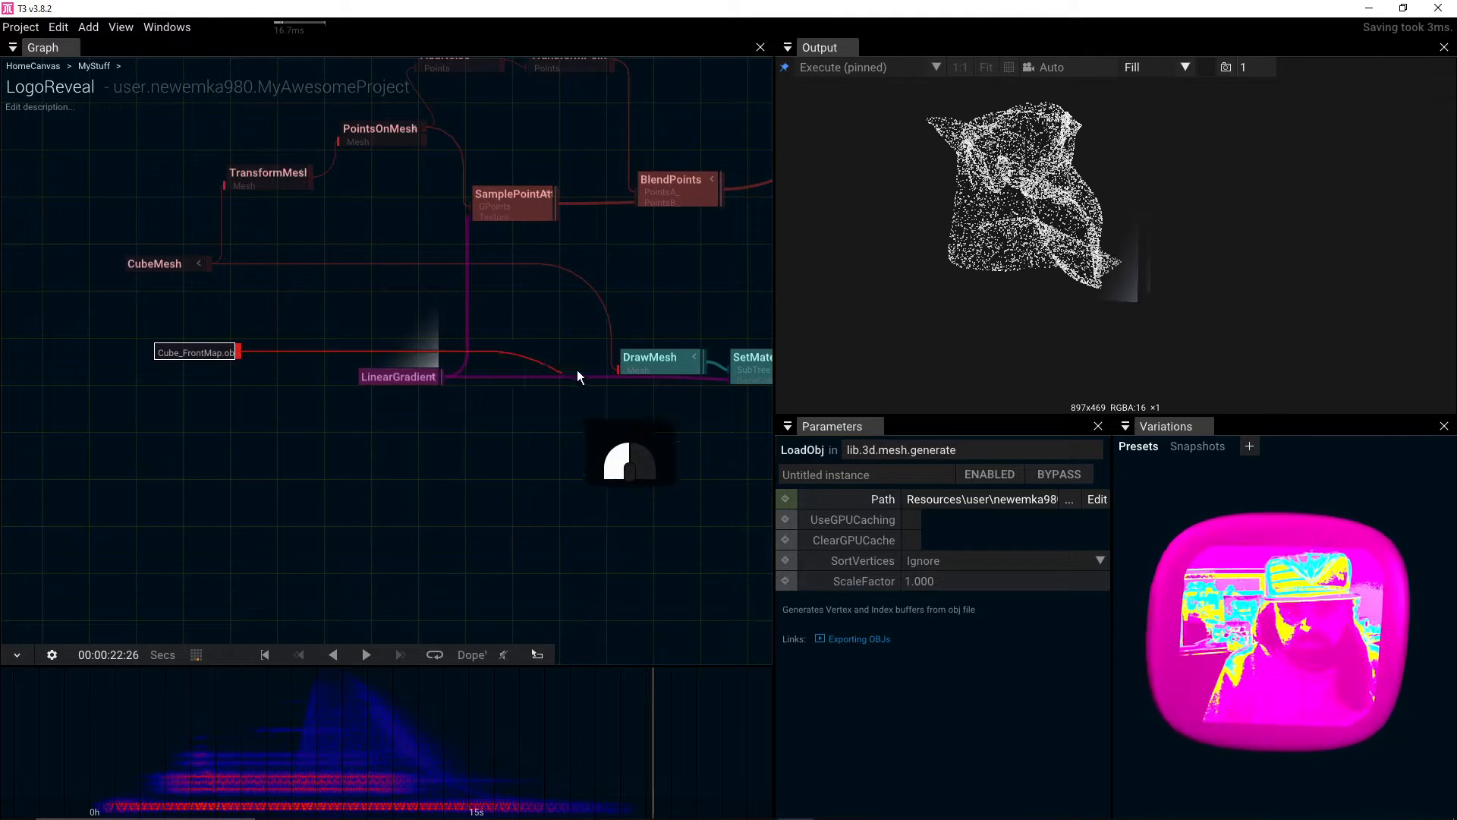
pyautogui.moveTo(577, 375); pyautogui.dragTo(618, 369)
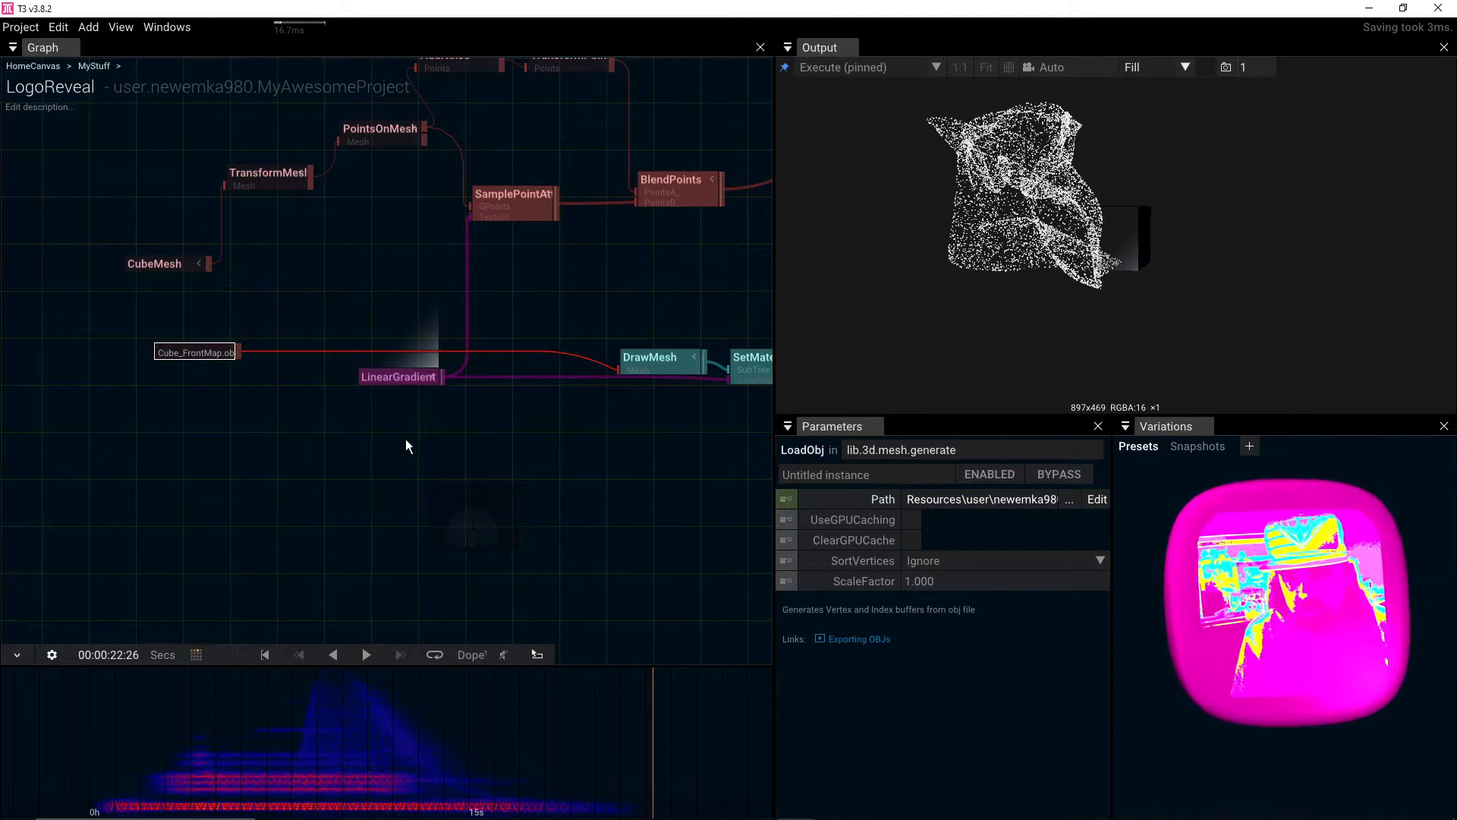
pyautogui.moveTo(1190, 254); pyautogui.dragTo(1120, 270)
pyautogui.scroll(-1, 1165, 264)
pyautogui.scroll(4, 1163, 264)
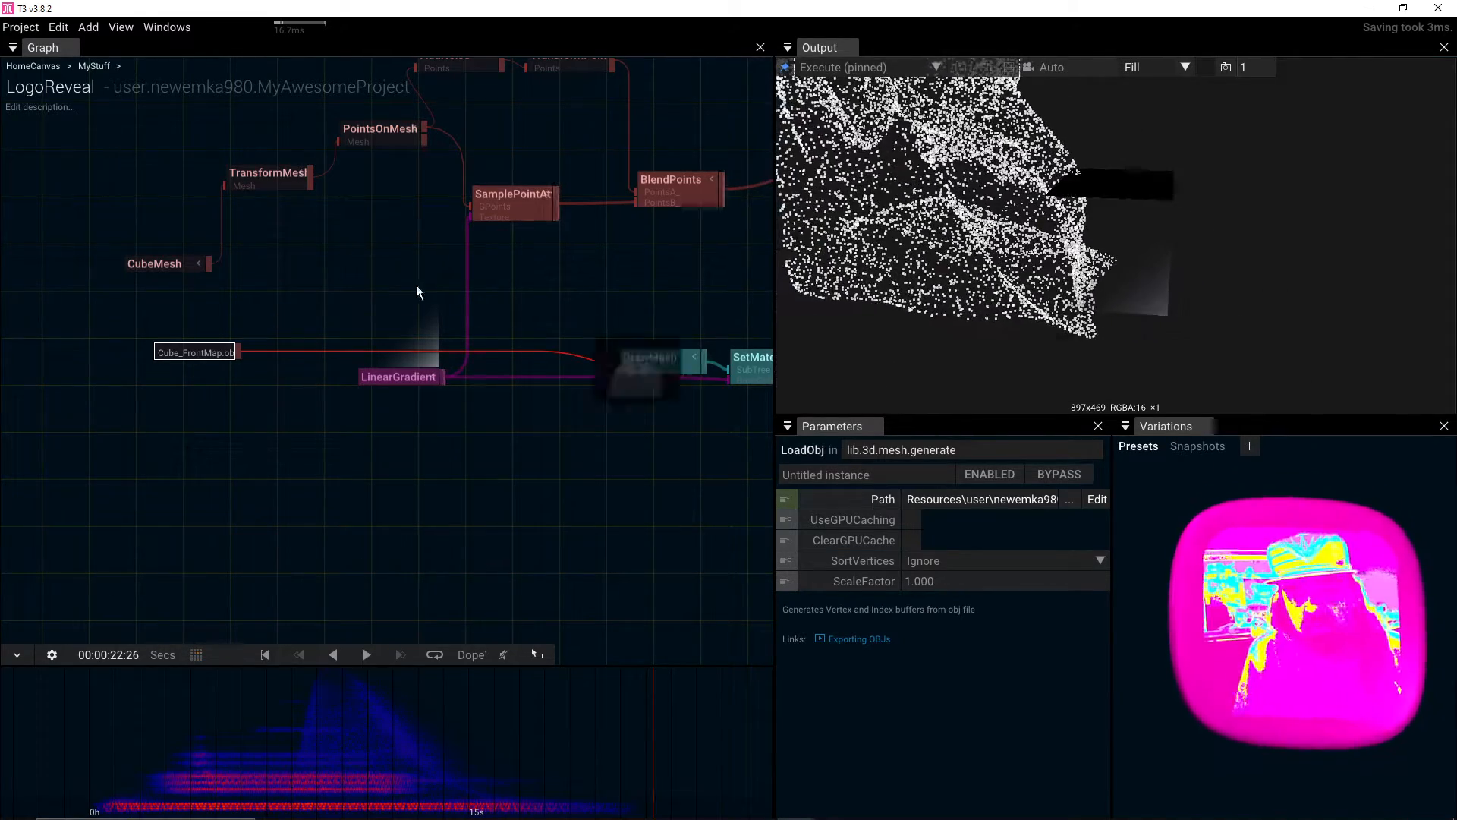
# Step: Insert a TransformMesh between the Cube_FrontMap.obj loader and DrawMesh, and set its Y scale to 2
pyautogui.click(625, 370)
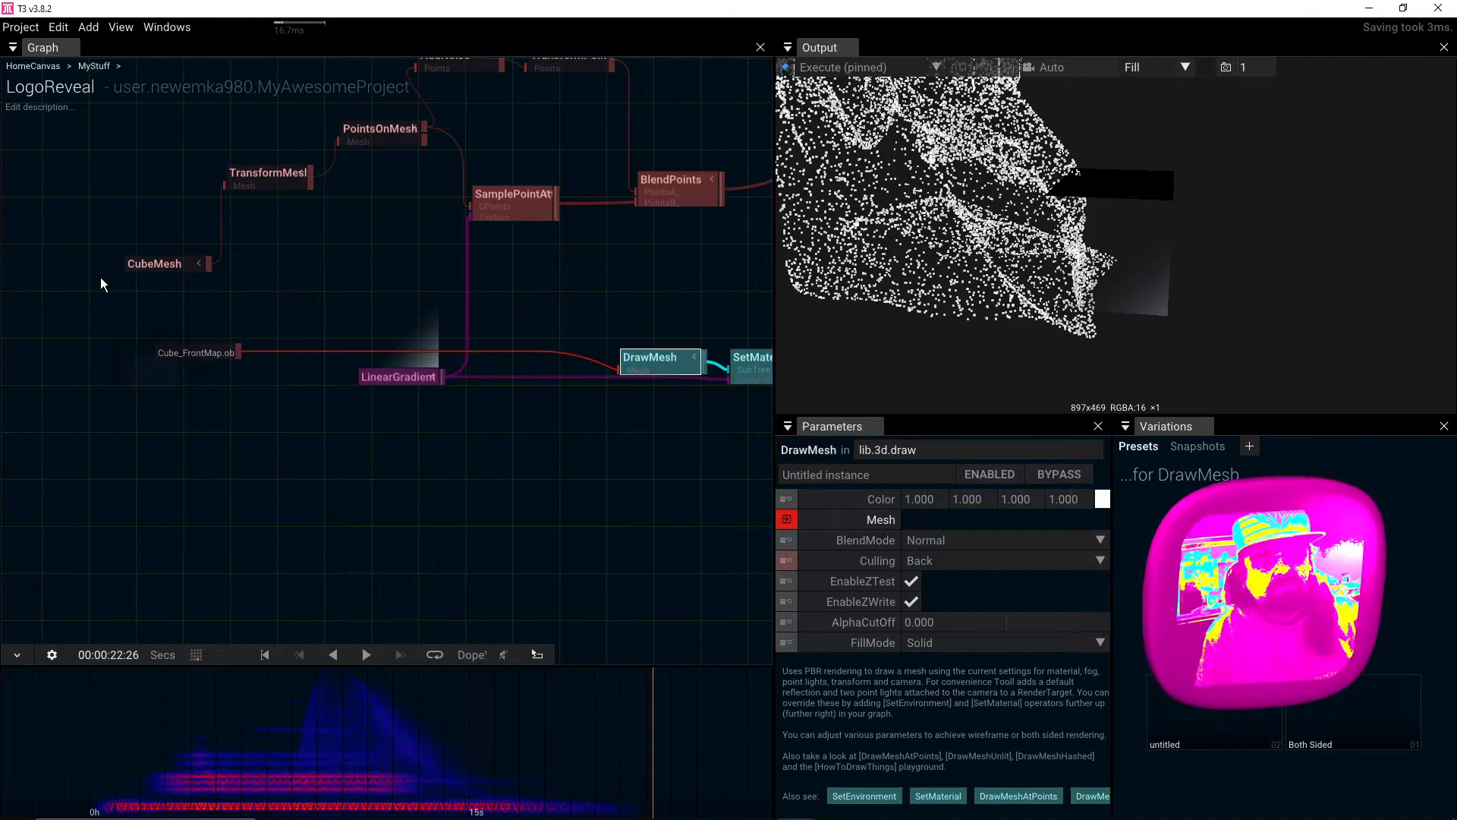
pyautogui.click(153, 275)
pyautogui.click(155, 265)
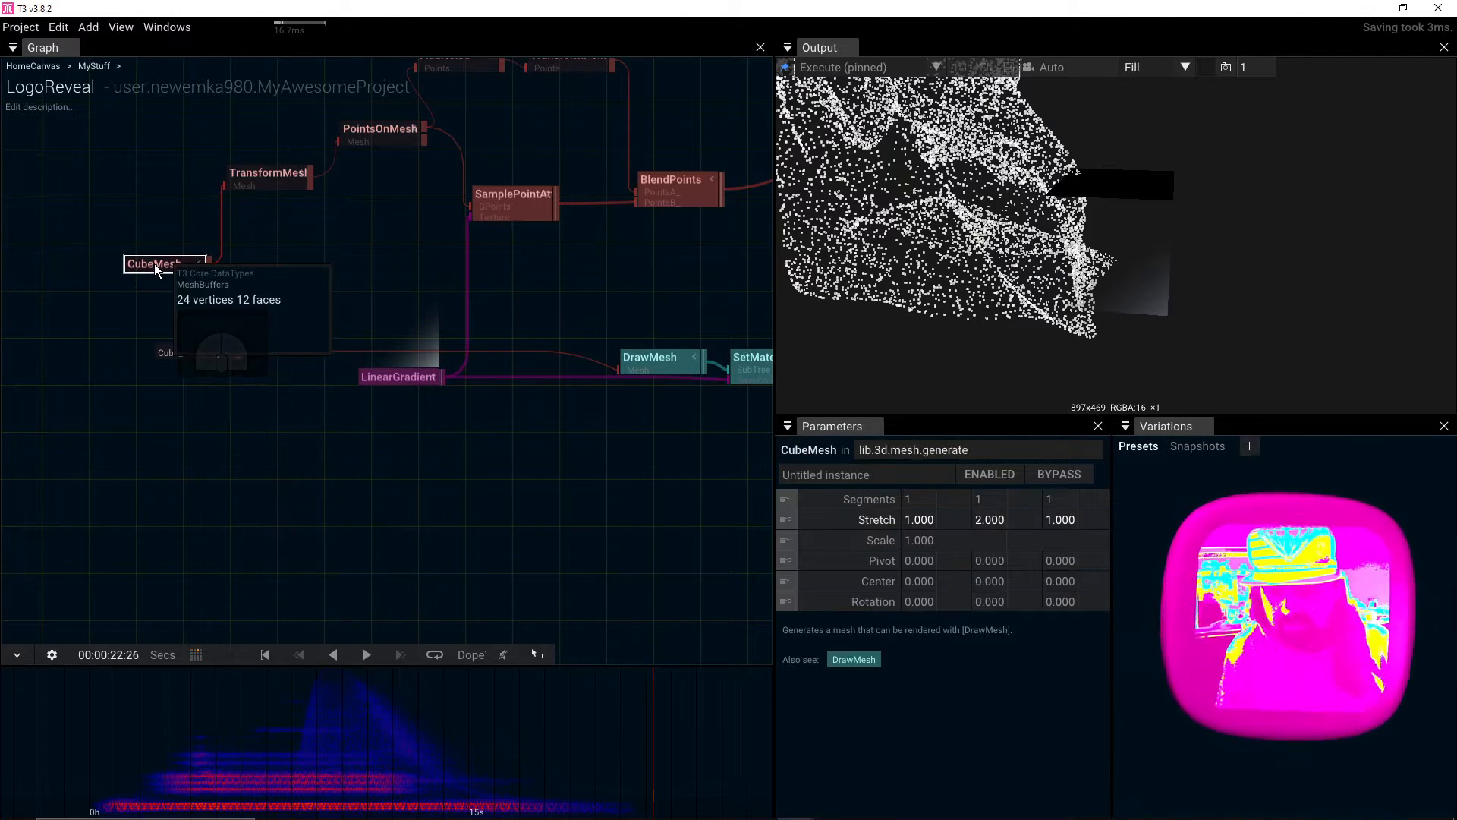
pyautogui.click(207, 353)
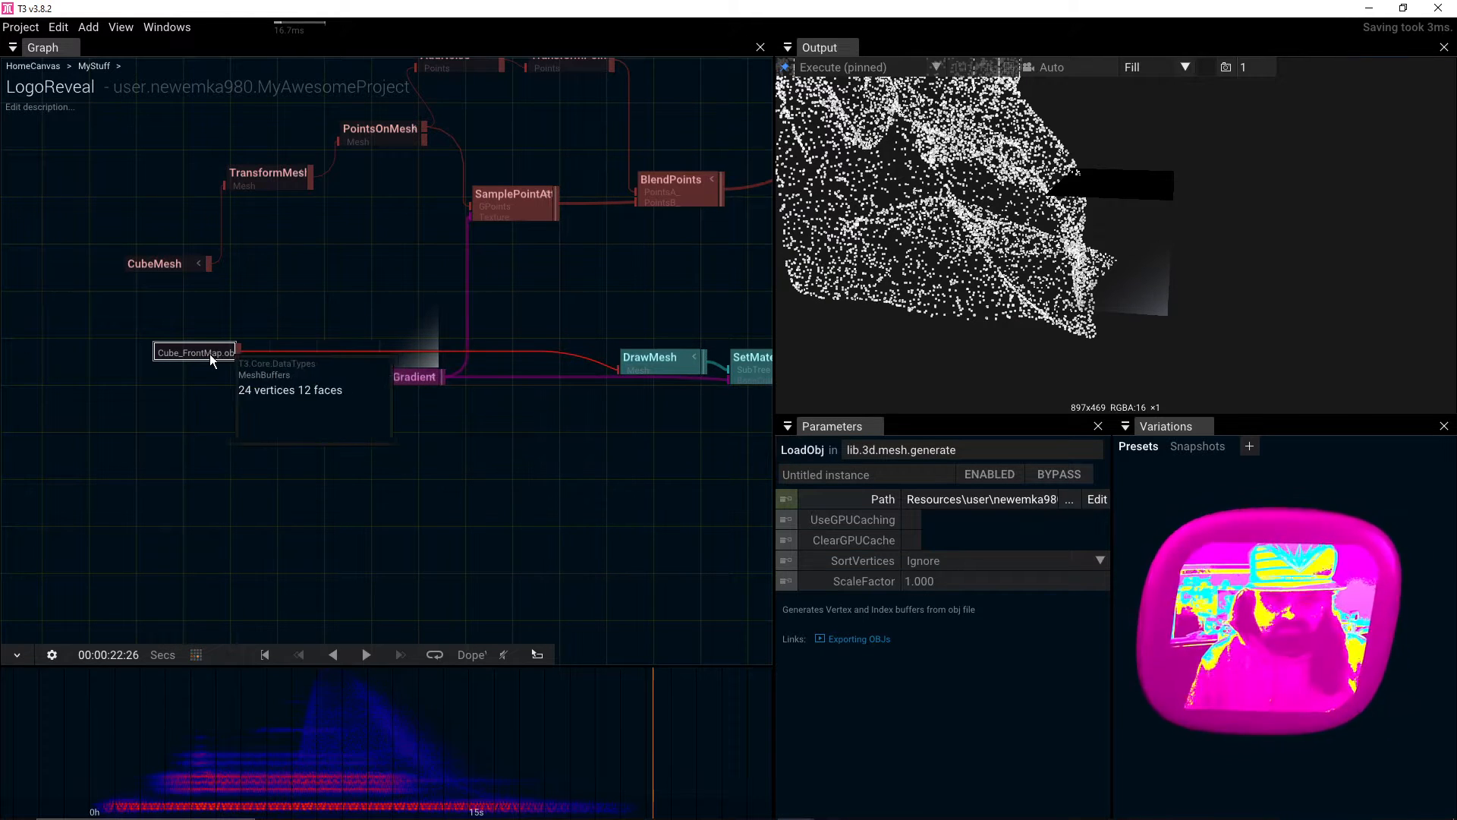
pyautogui.press('Tab')
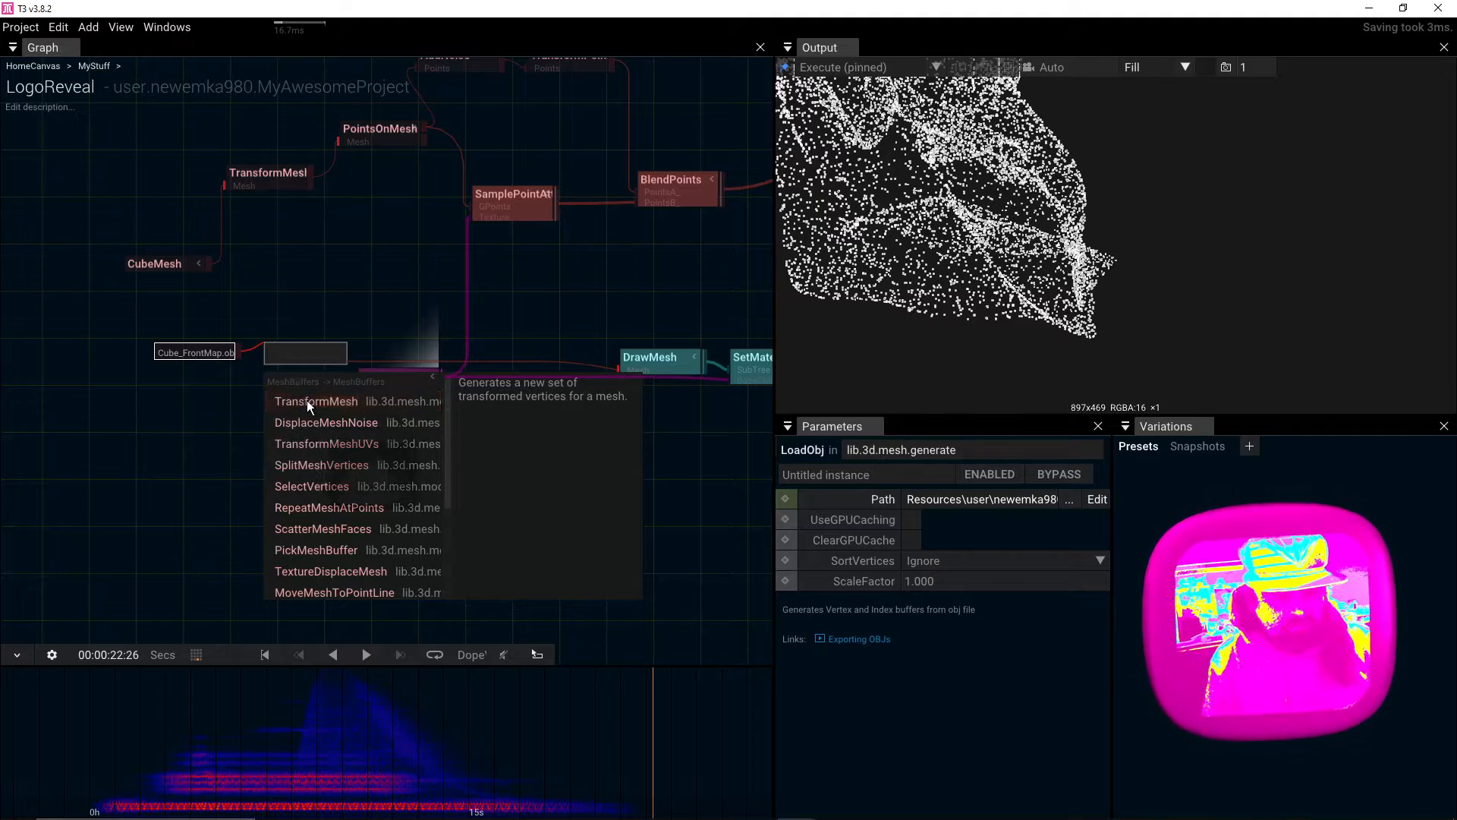
pyautogui.click(315, 401)
pyautogui.click(1005, 563)
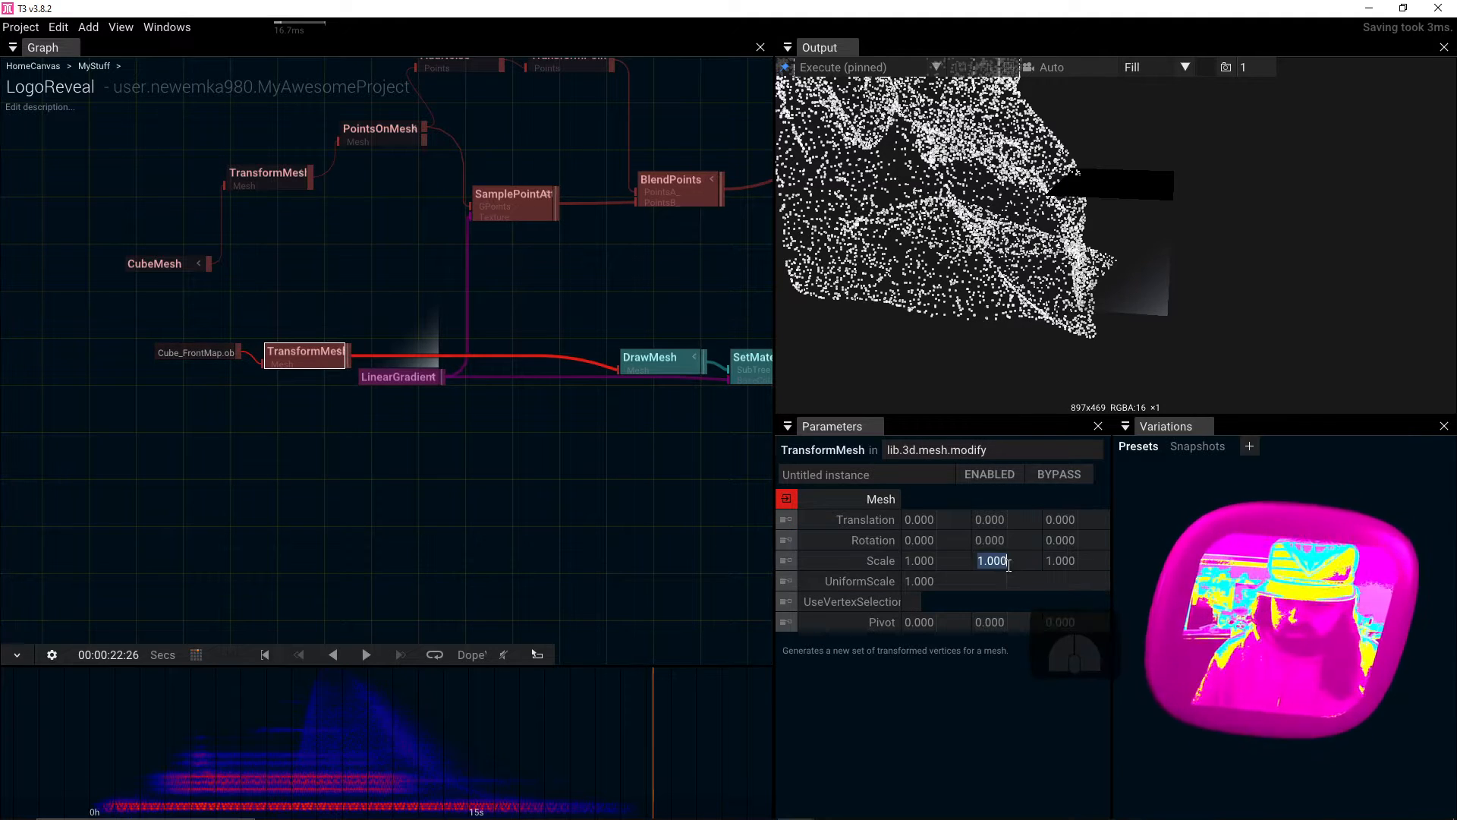
pyautogui.write('2')
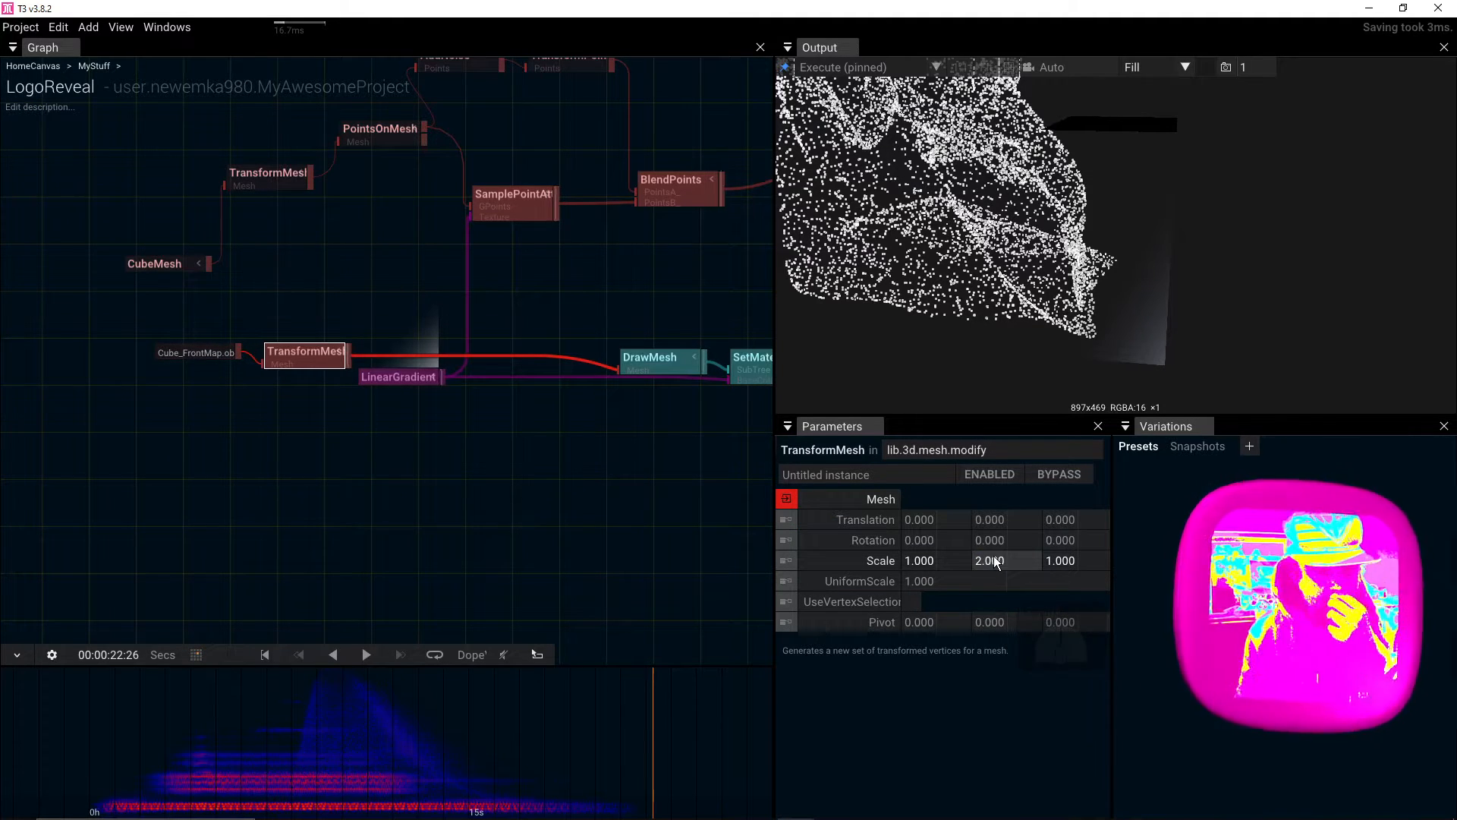
# Step: Connect CubeMesh to DrawMesh to compare the texture mapping, and reconnect the TransformMesh output in its place
pyautogui.moveTo(233, 281); pyautogui.dragTo(605, 374)
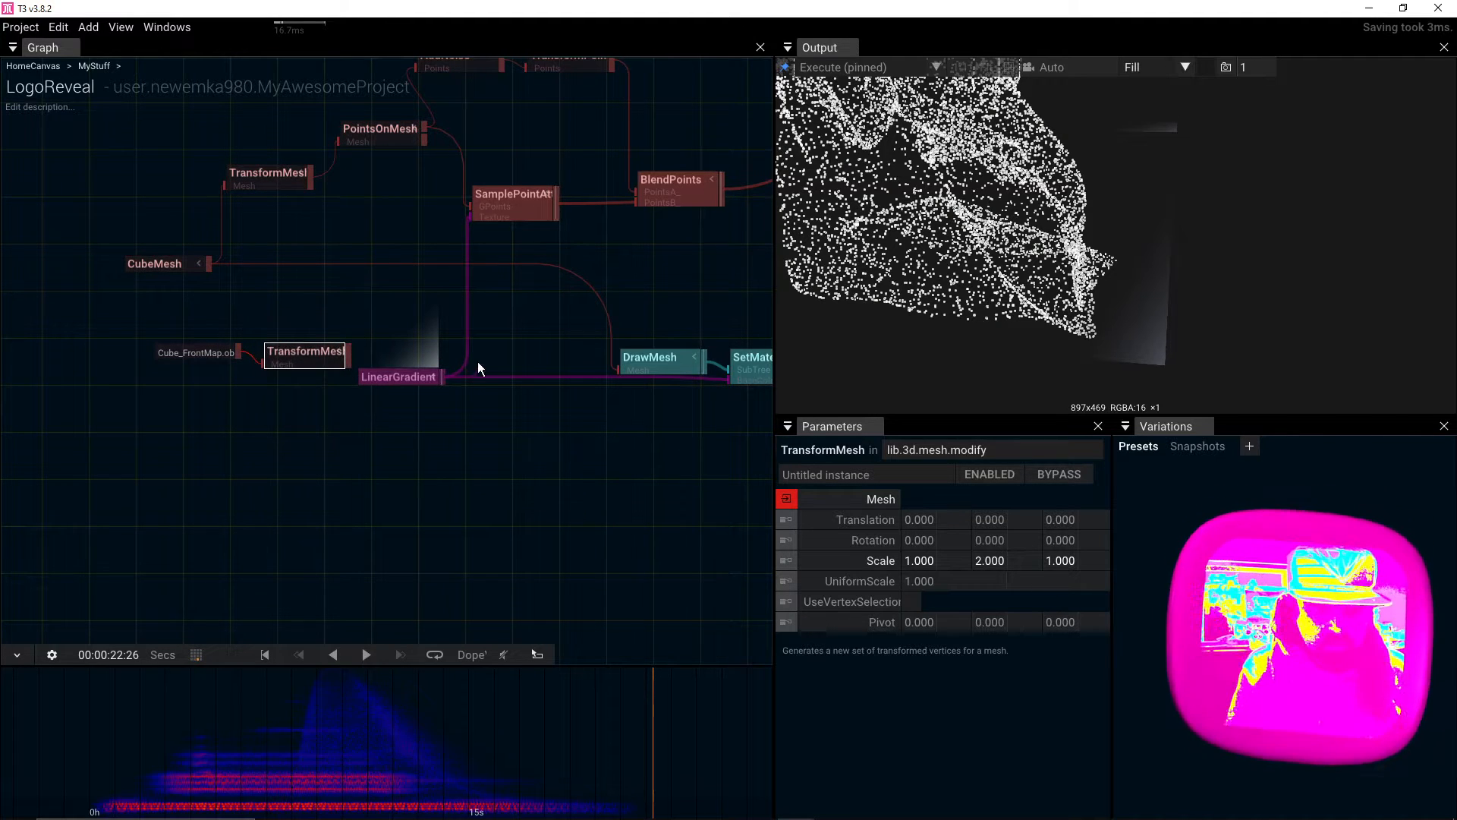
pyautogui.moveTo(347, 357); pyautogui.dragTo(591, 374)
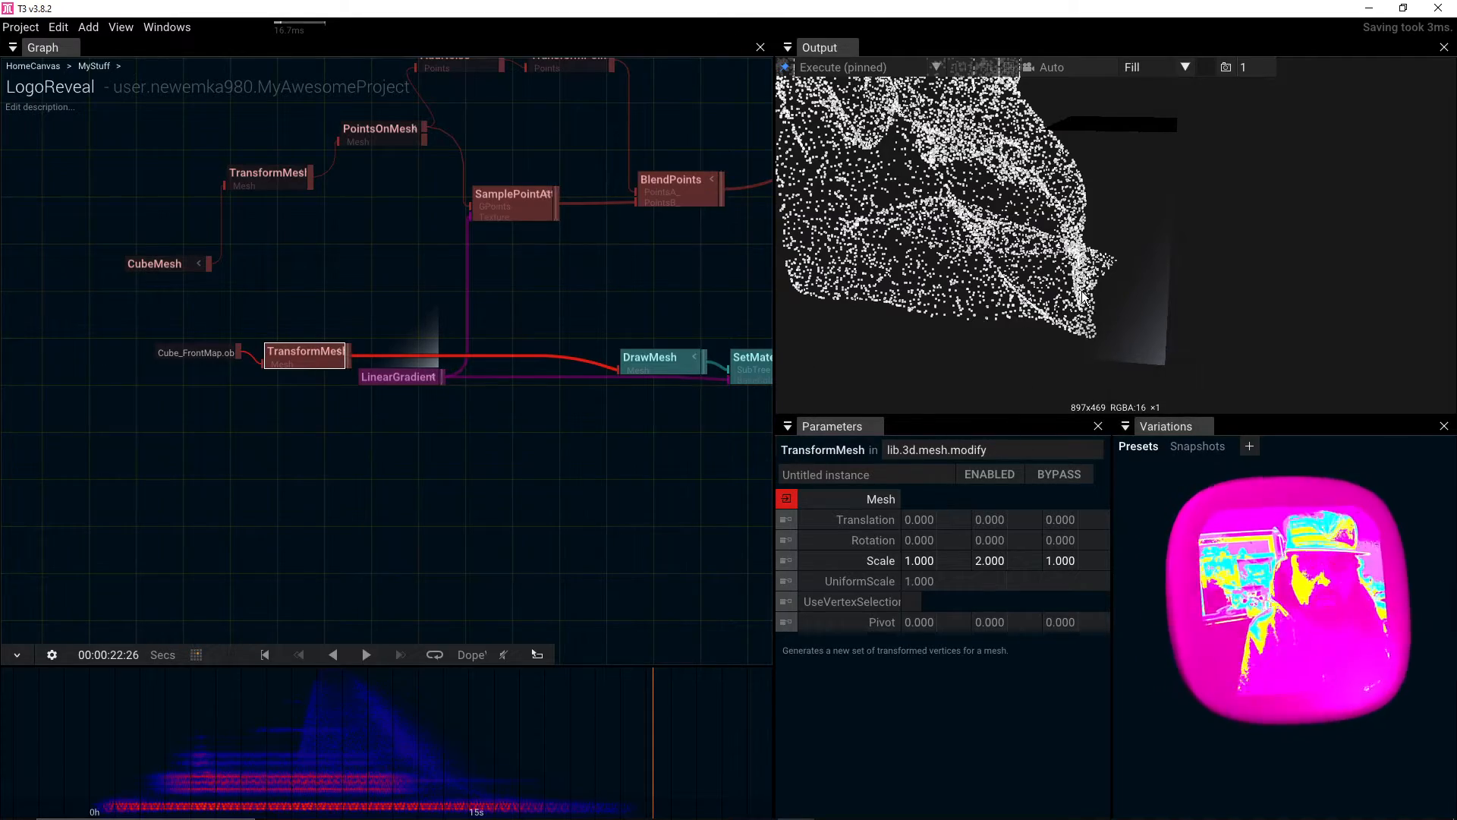
pyautogui.moveTo(1089, 284); pyautogui.dragTo(1128, 224)
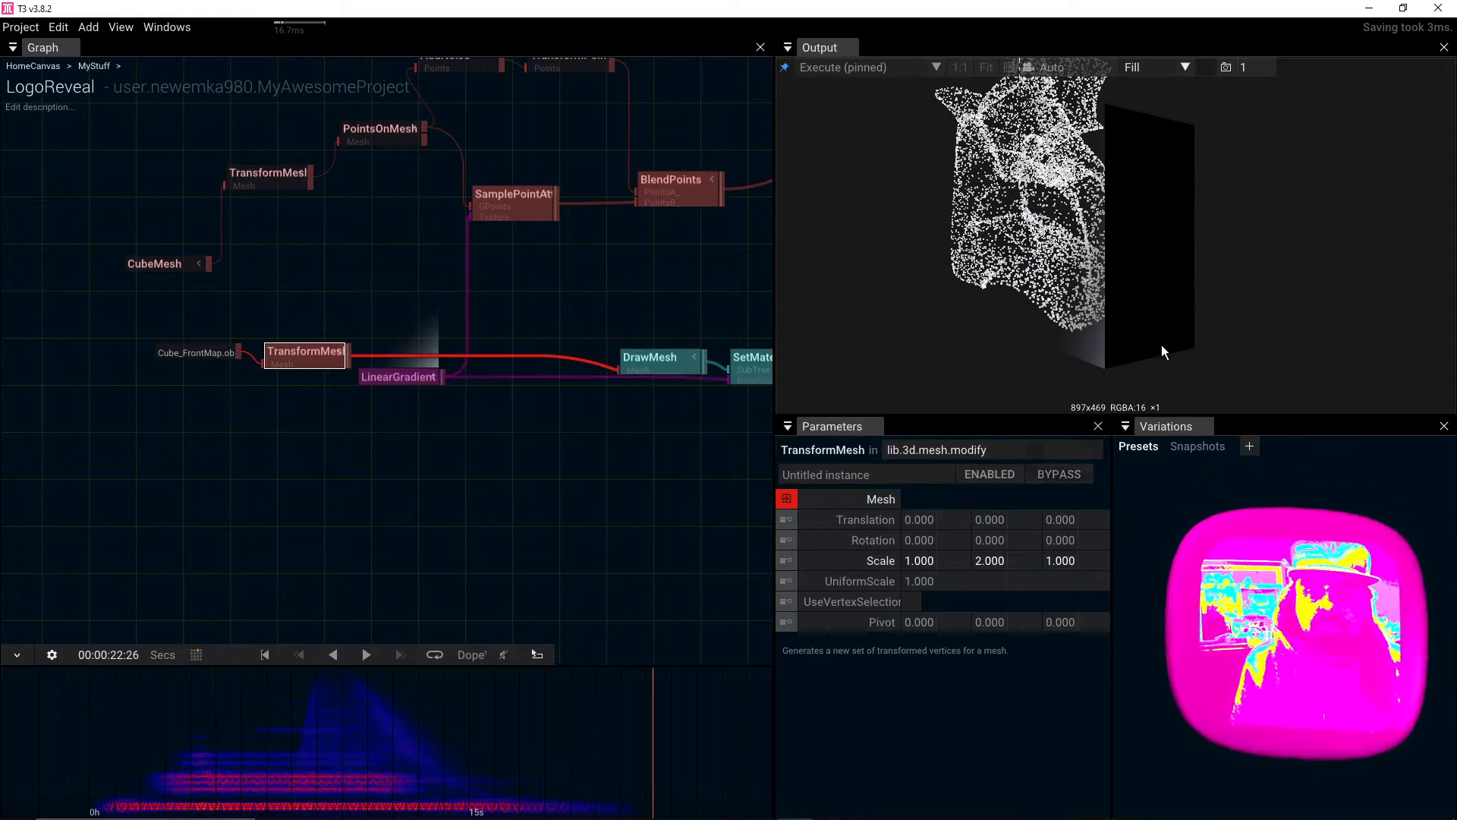
pyautogui.moveTo(1161, 345); pyautogui.dragTo(990, 304)
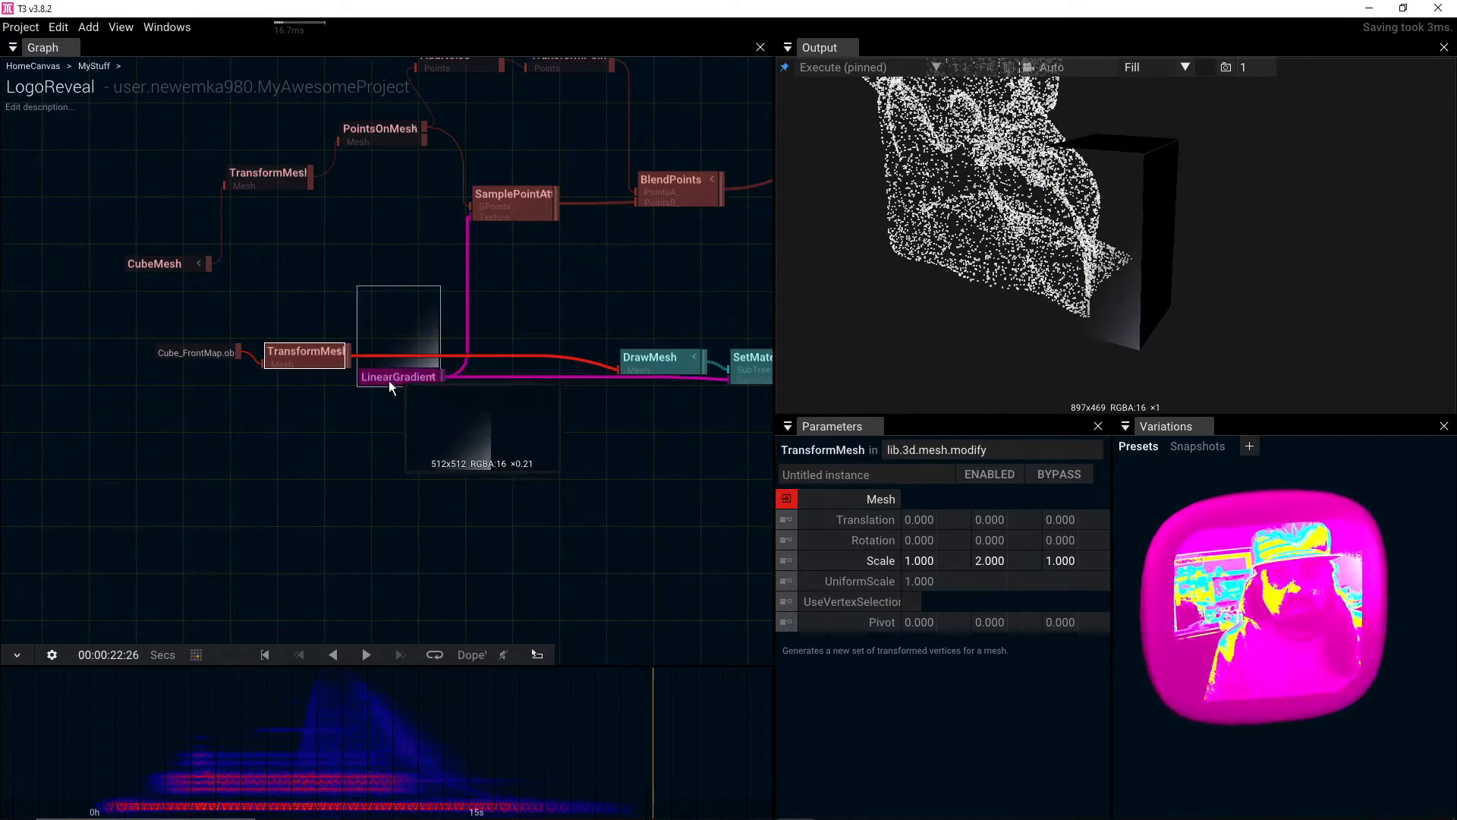
# Step: Move the existing LinearGradient lower in the graph and add a second LinearGradient beneath DrawMesh
pyautogui.moveTo(451, 468); pyautogui.dragTo(363, 530)
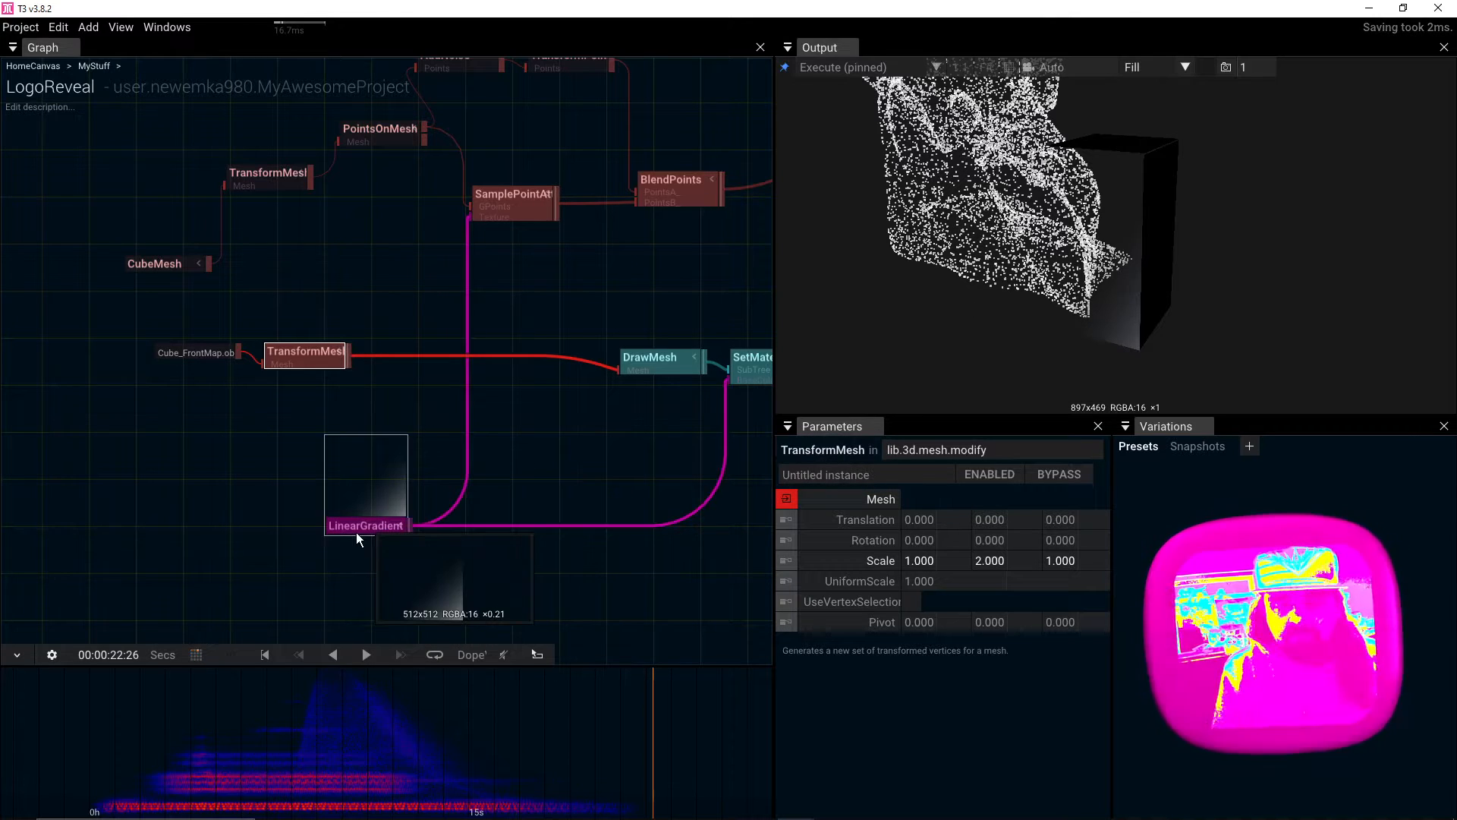
pyautogui.click(555, 435)
pyautogui.press('Tab')
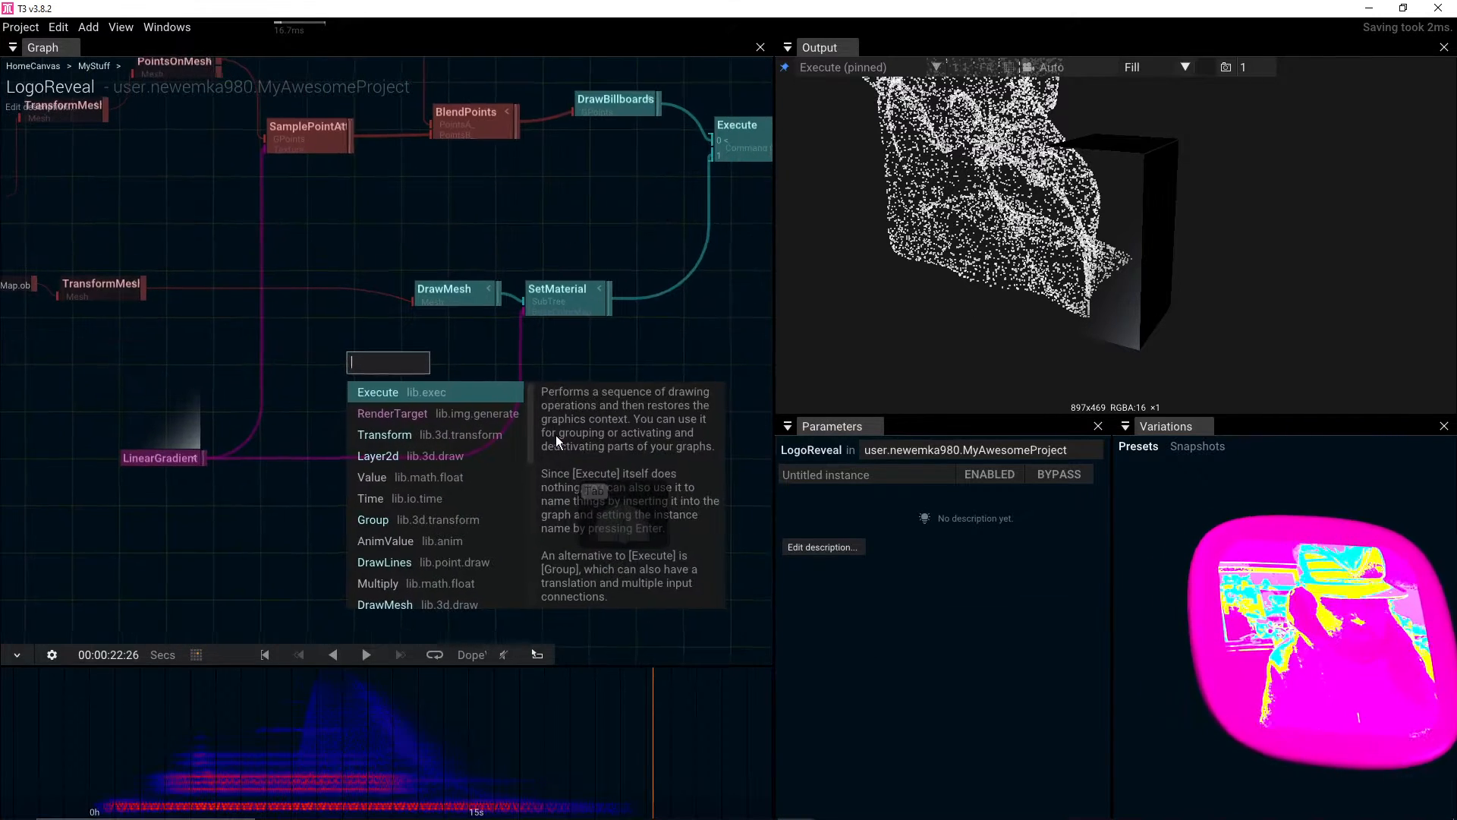
pyautogui.write('lin')
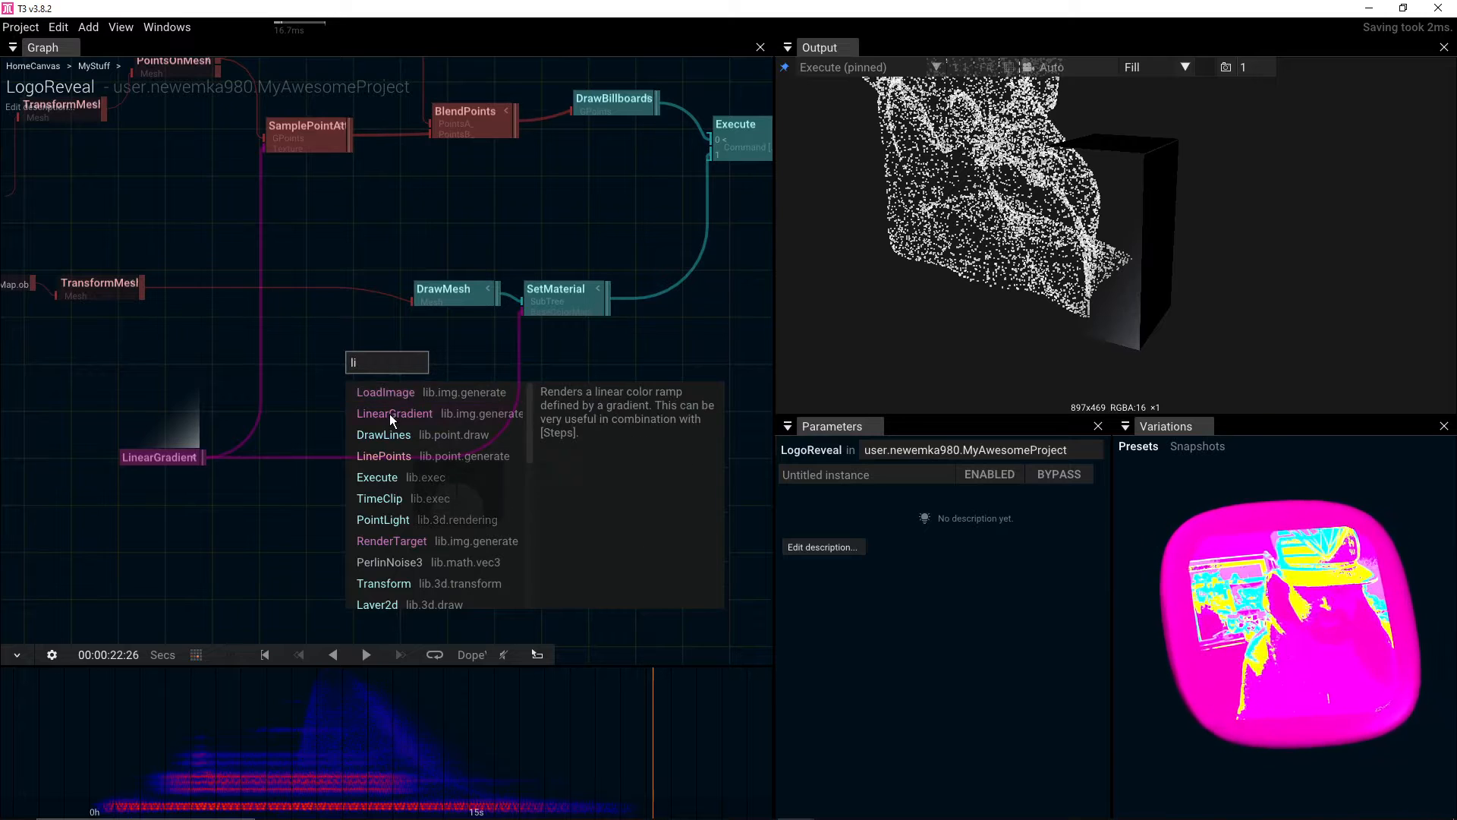
pyautogui.click(389, 413)
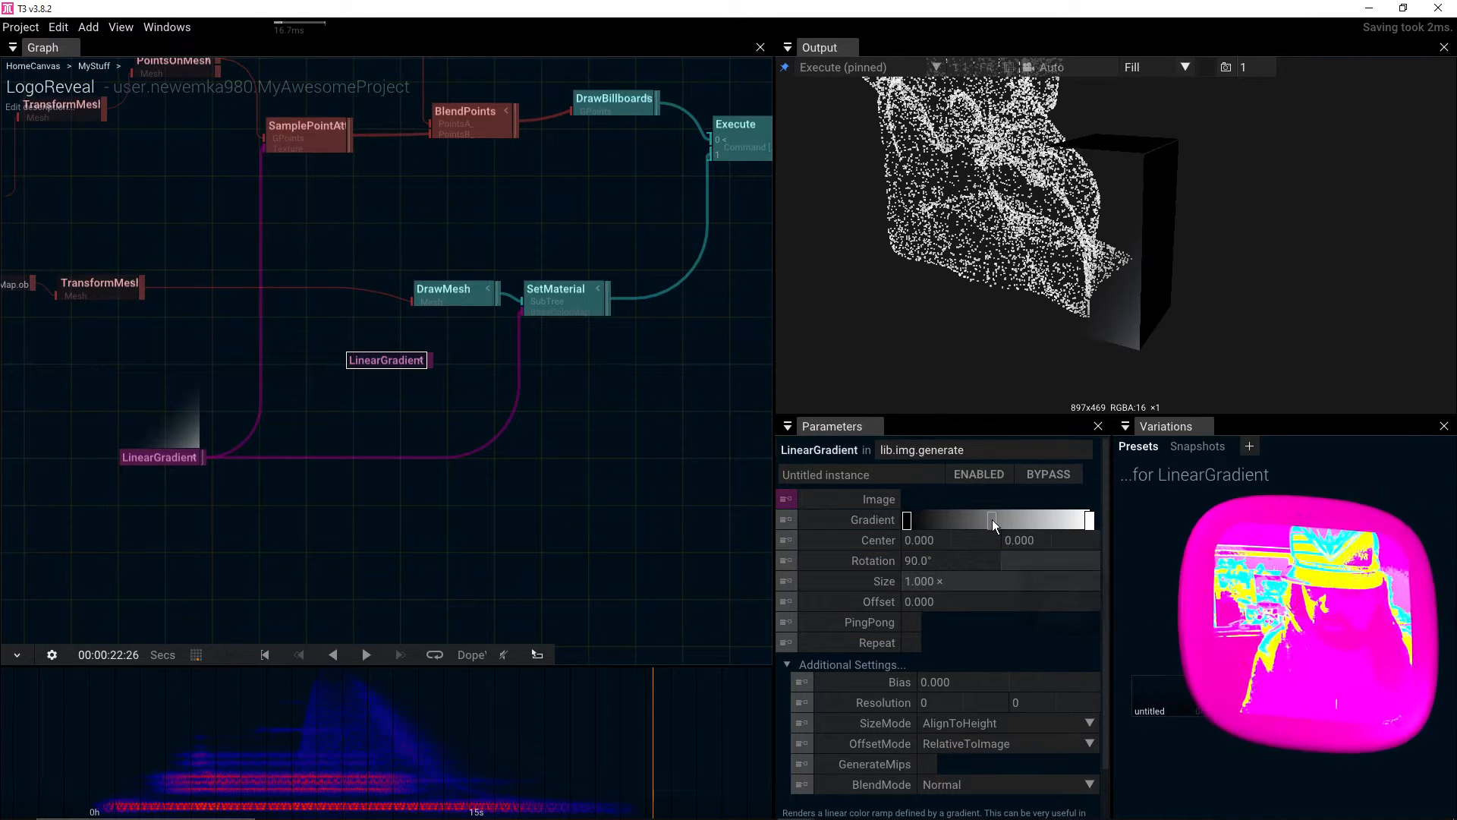
# Step: Apply the rainbow gradient preset to the new LinearGradient and connect it to SetMaterial in place of the old gradient
pyautogui.rightClick(991, 519)
pyautogui.moveTo(1050, 686)
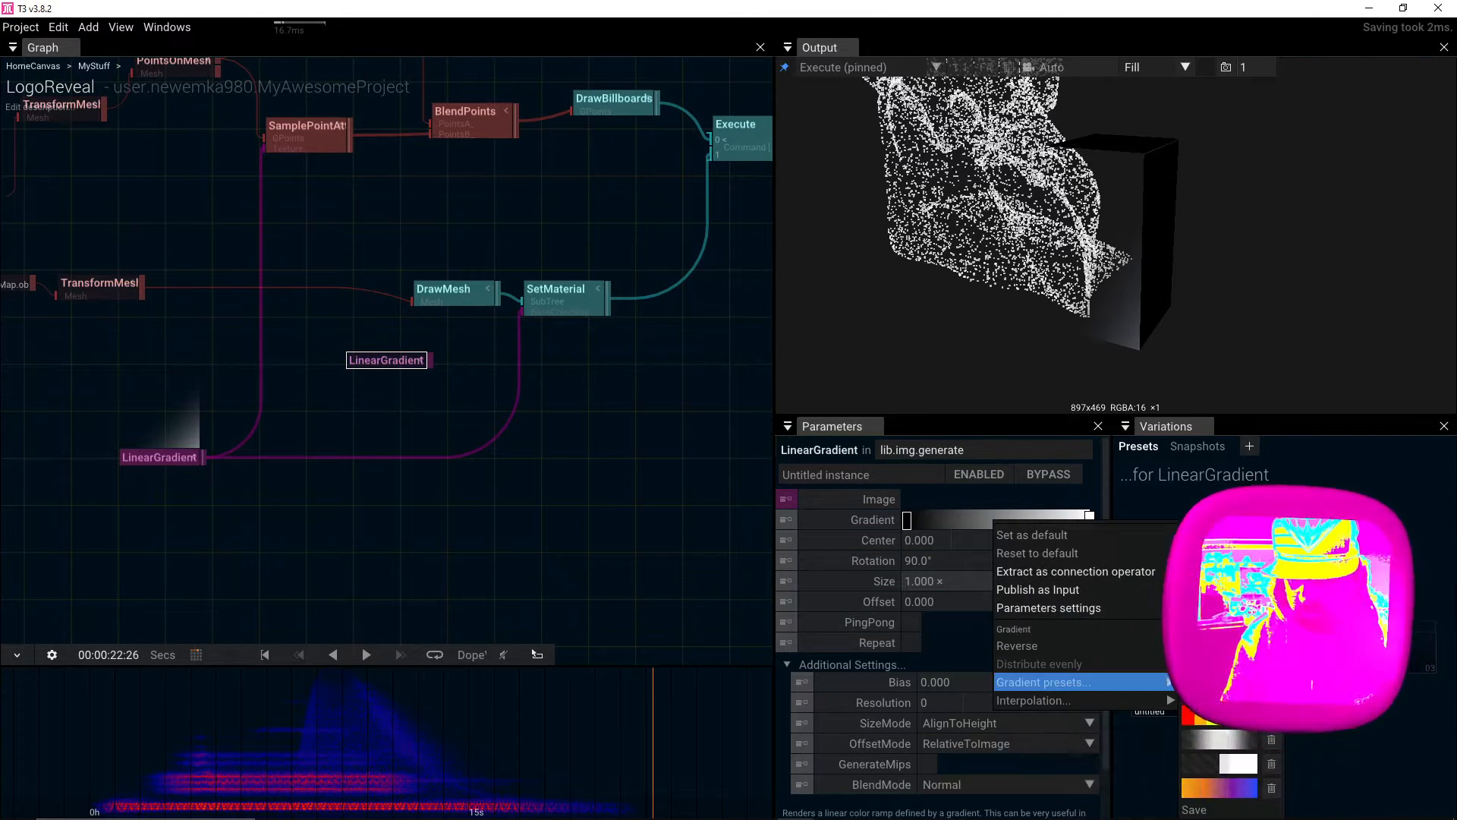
pyautogui.click(1218, 715)
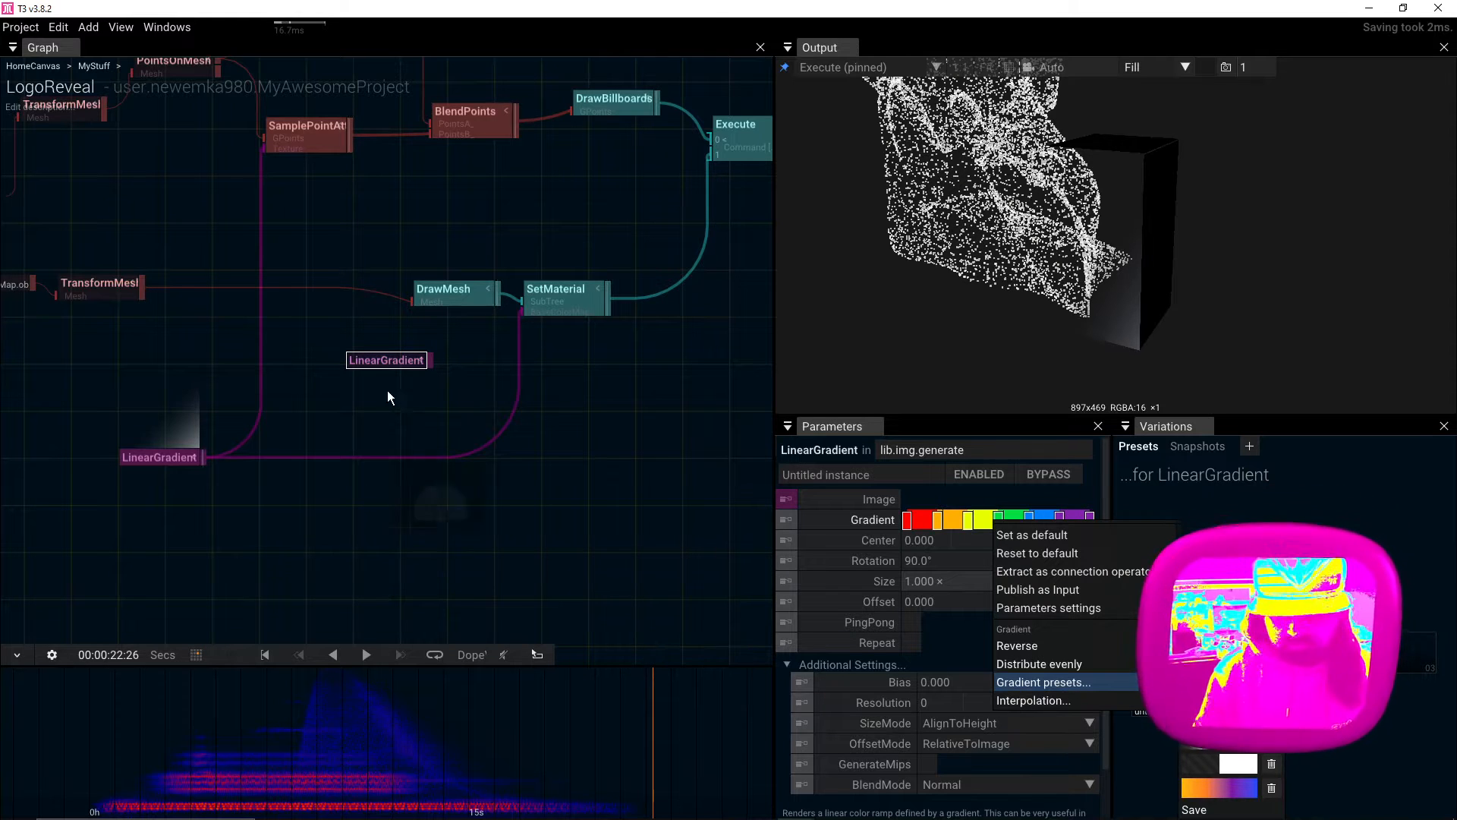
pyautogui.click(452, 348)
pyautogui.moveTo(430, 361); pyautogui.dragTo(501, 313)
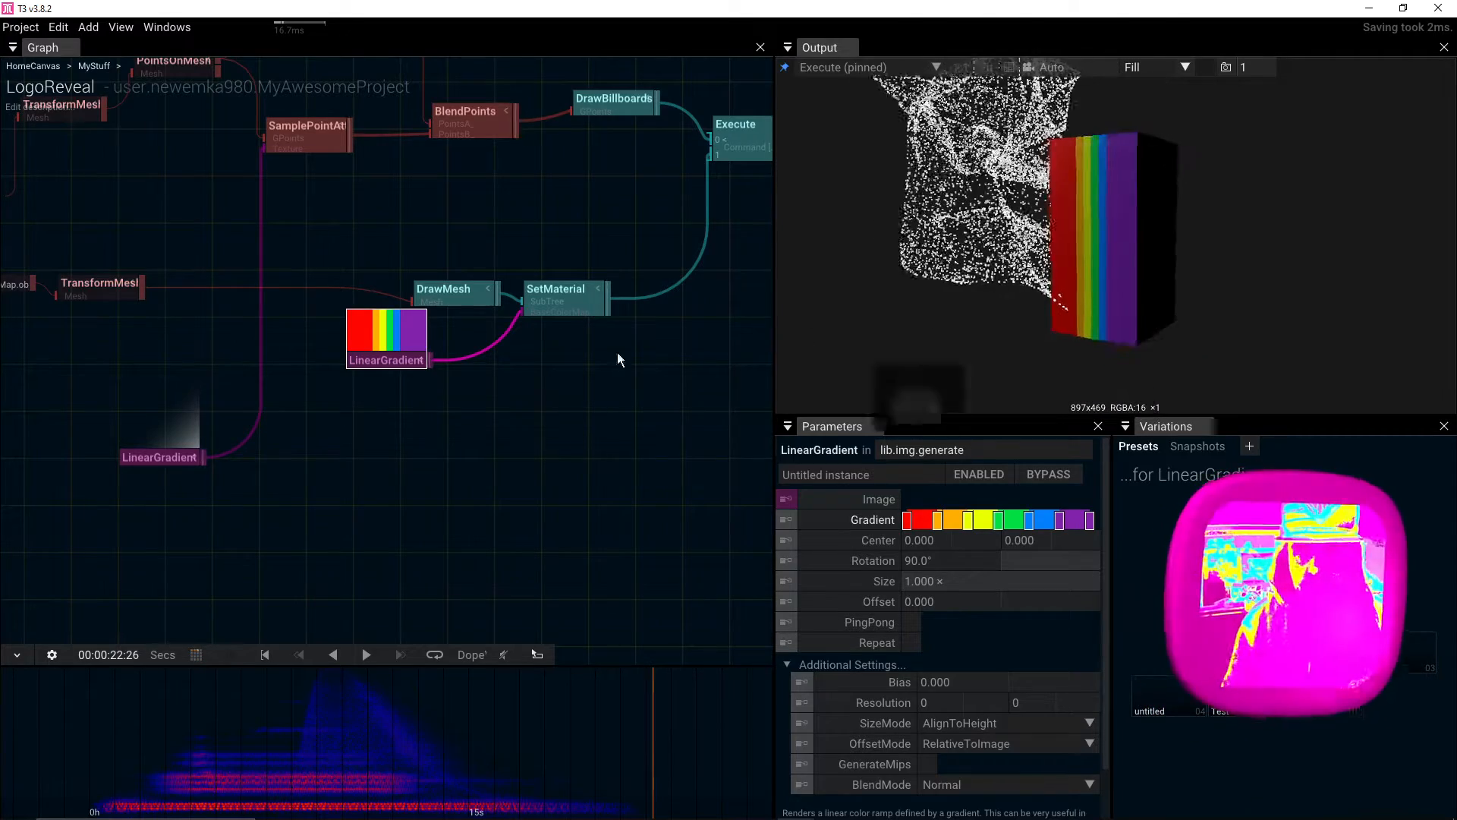
# Step: Set the rainbow LinearGradient's resolution to 512 by 512 and move the node clear of DrawMesh
pyautogui.click(944, 697)
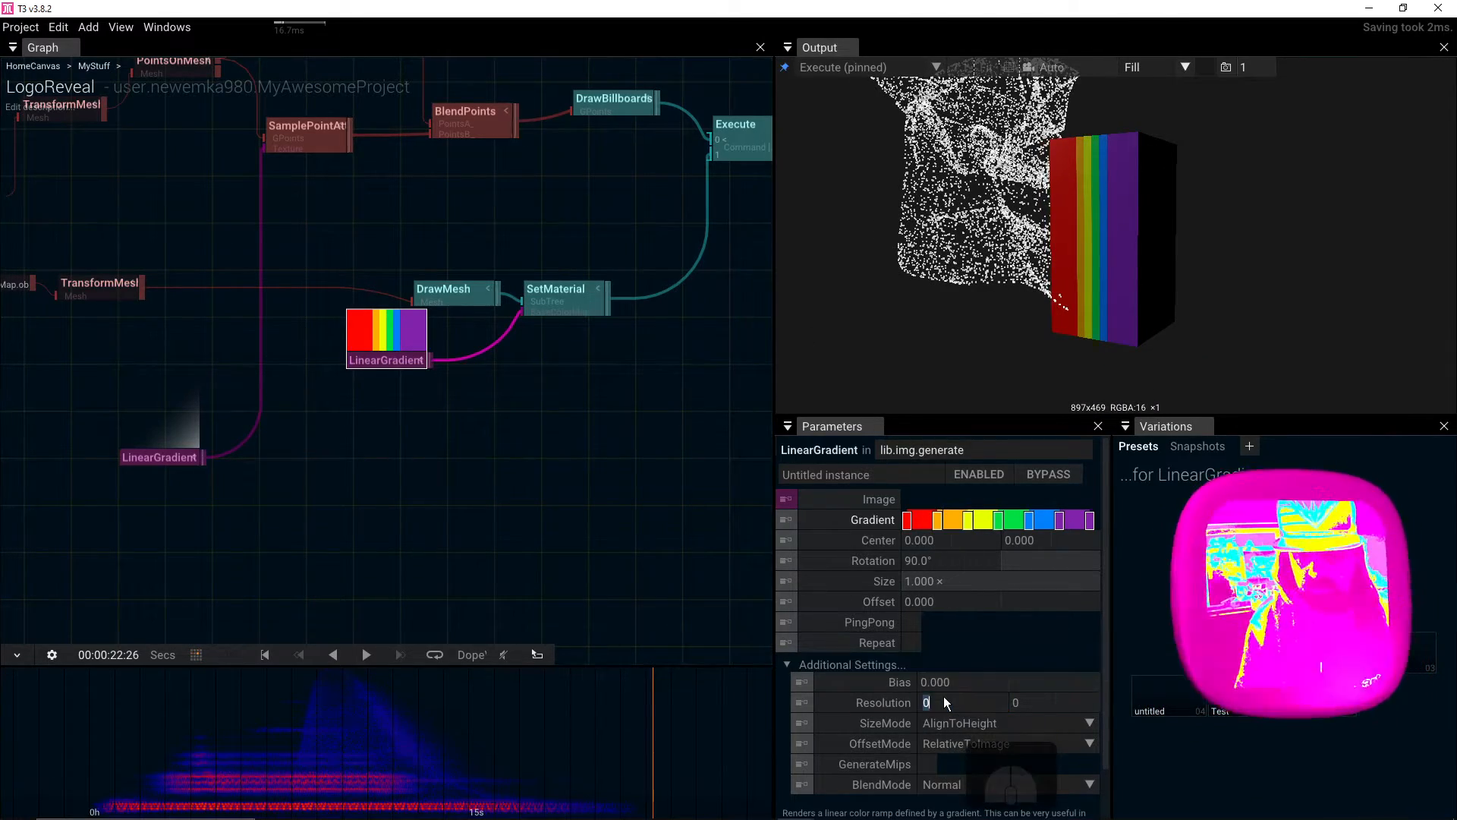
pyautogui.write('512')
pyautogui.press('Tab')
pyautogui.write('5')
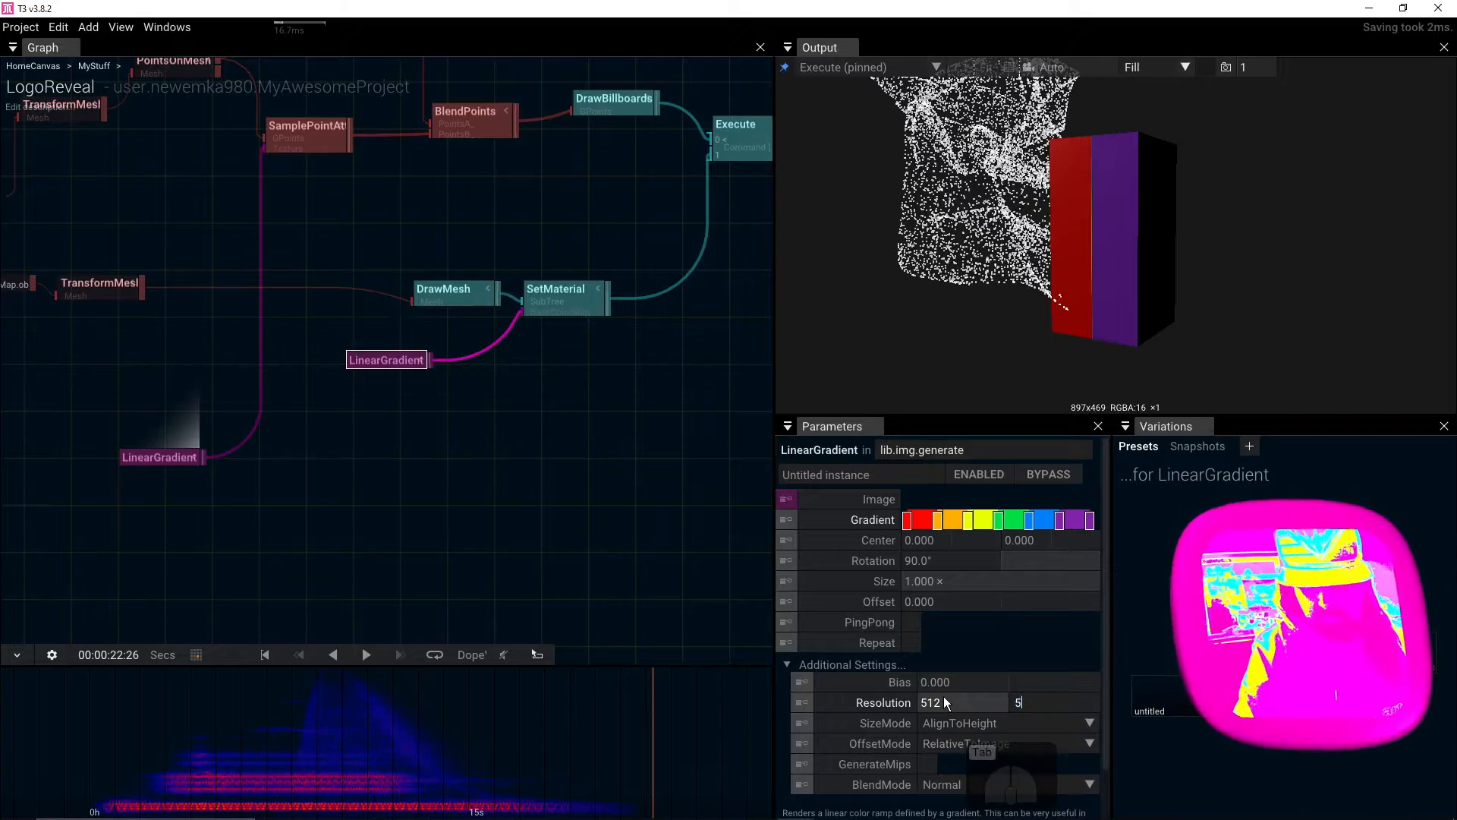
pyautogui.write('12')
pyautogui.press('Return')
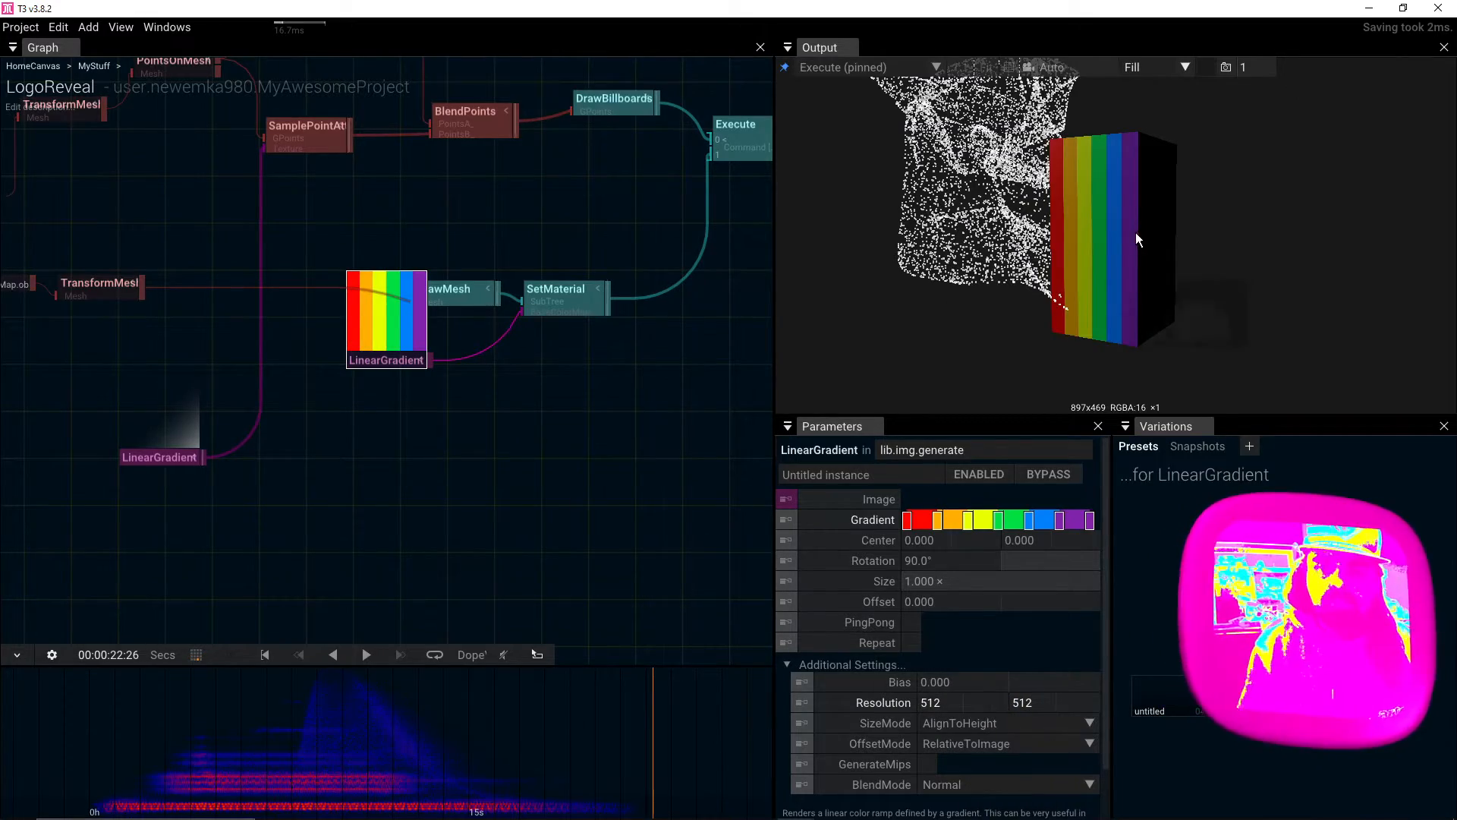
pyautogui.moveTo(1136, 233); pyautogui.dragTo(1145, 290)
pyautogui.moveTo(389, 364); pyautogui.dragTo(345, 414)
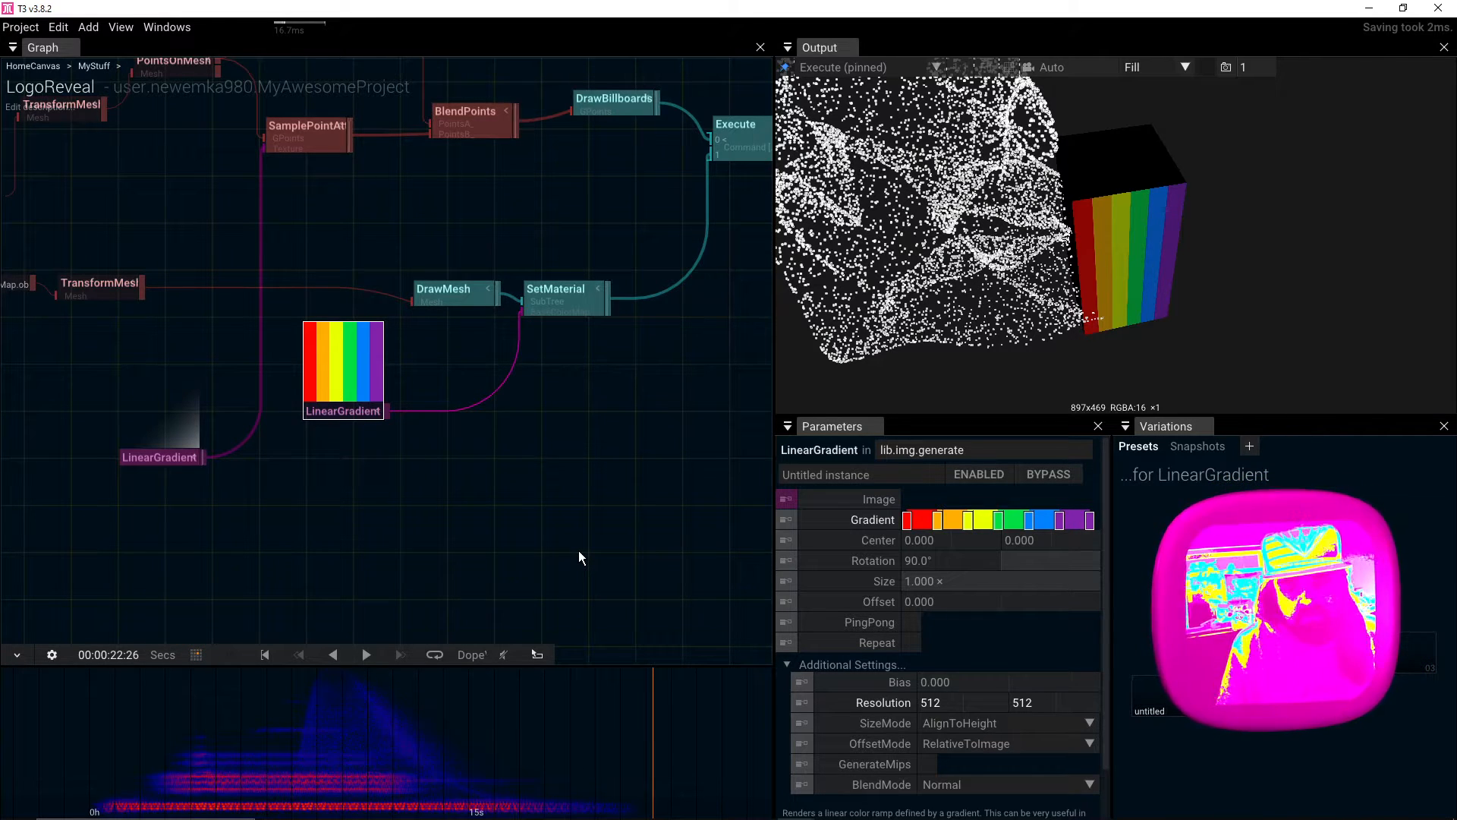
# Step: Switch to Blender's UV Editing workspace and compare the cube's front view in orthographic and perspective projection
pyautogui.click(834, 806)
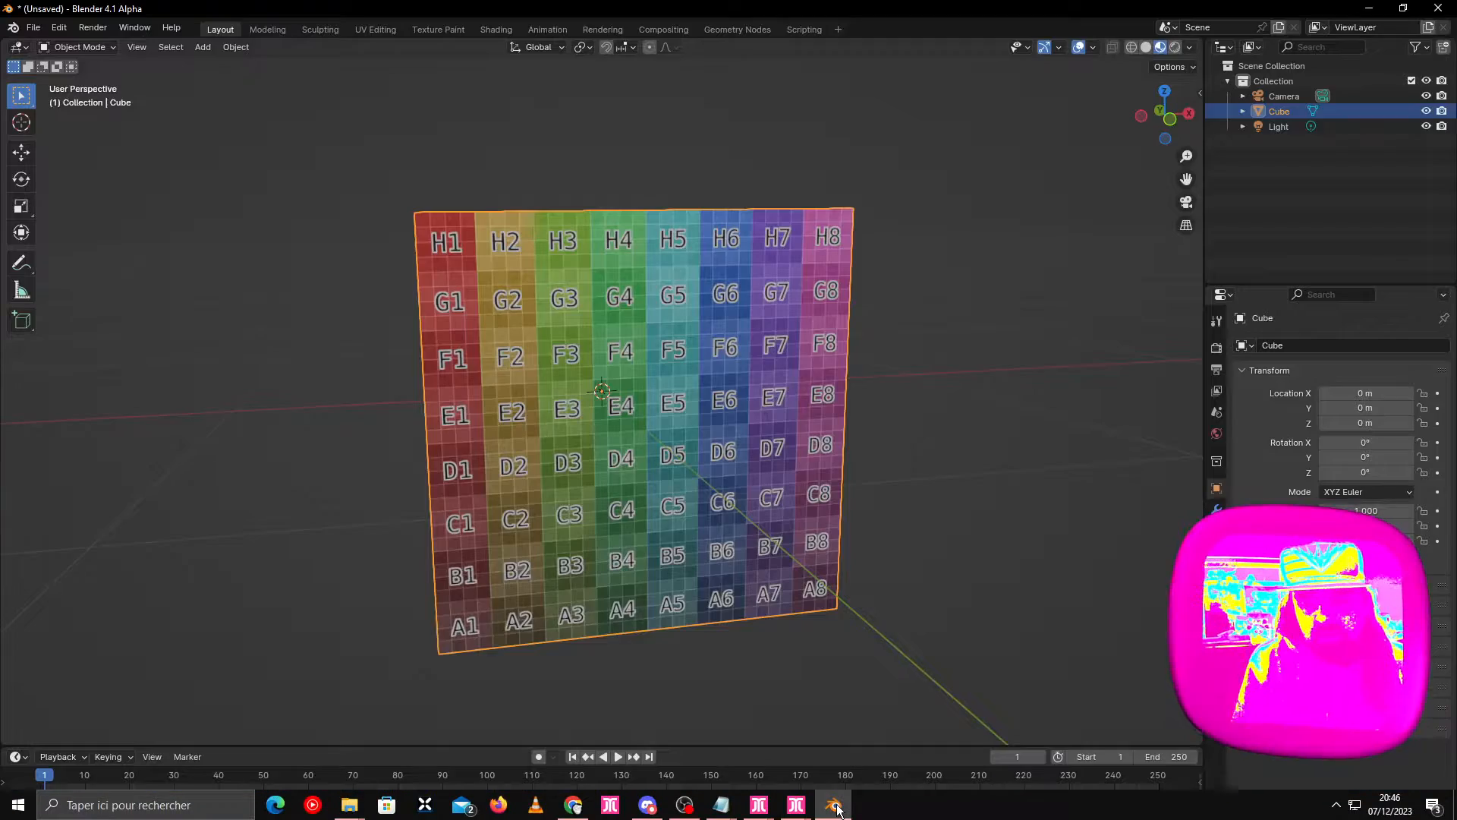
pyautogui.click(379, 33)
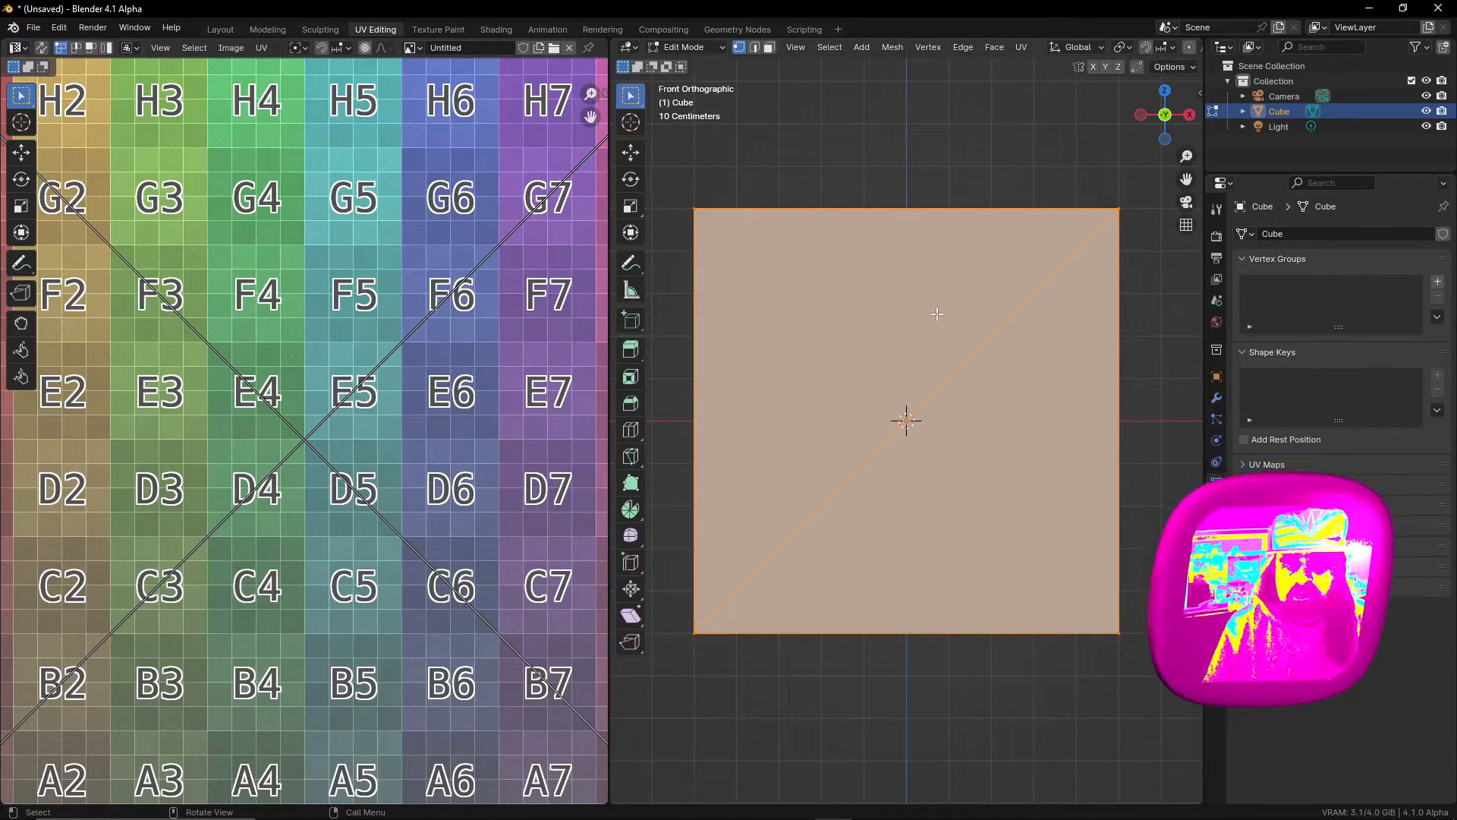
pyautogui.scroll(-5, 888, 337)
pyautogui.moveTo(874, 290)
pyautogui.mouseDown()
pyautogui.moveTo(885, 299)
pyautogui.moveTo(864, 278)
pyautogui.mouseUp()
pyautogui.press('KP_5')
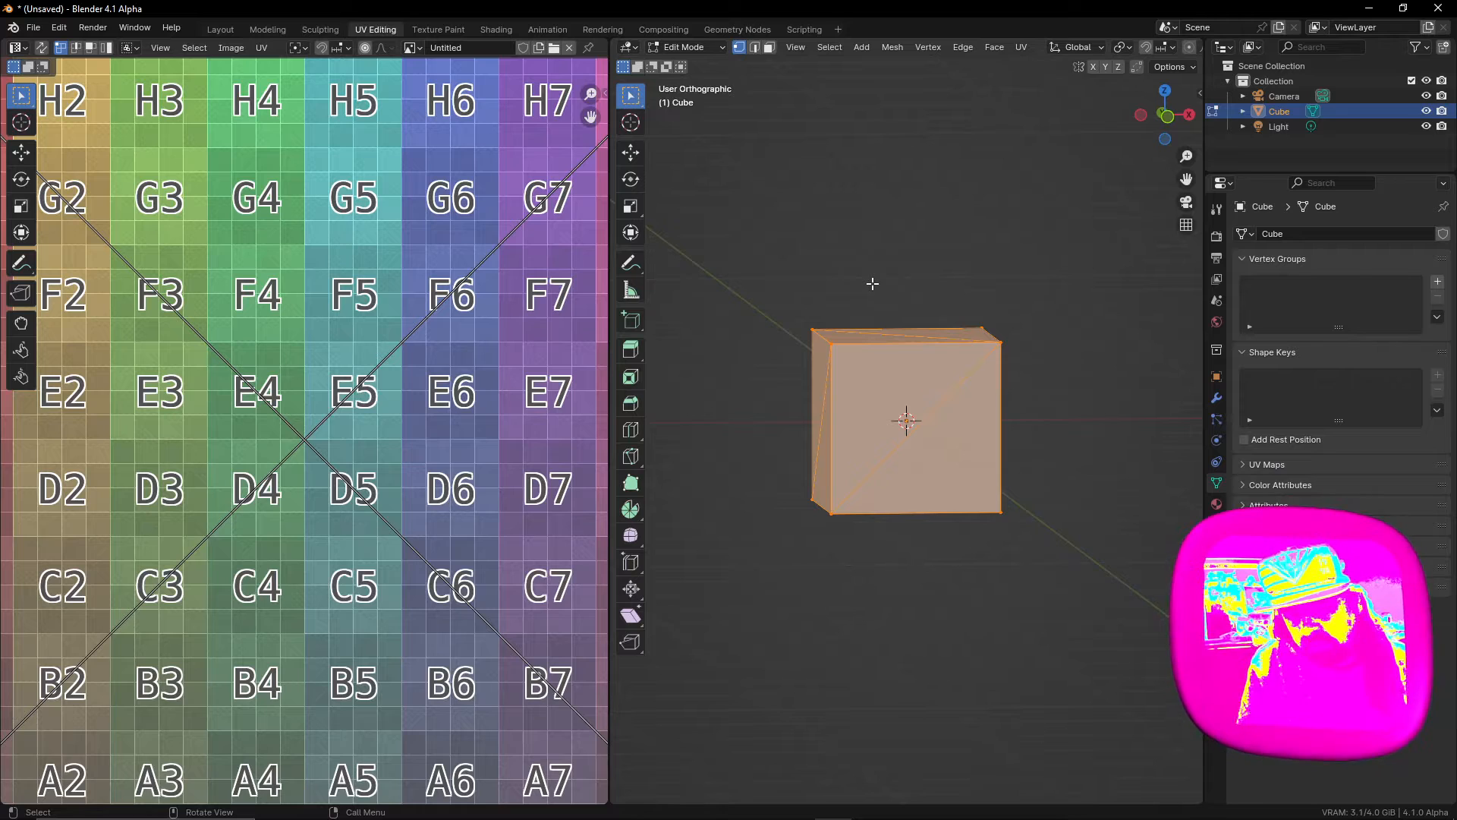
pyautogui.moveTo(872, 284); pyautogui.dragTo(859, 277)
pyautogui.press('KP_1')
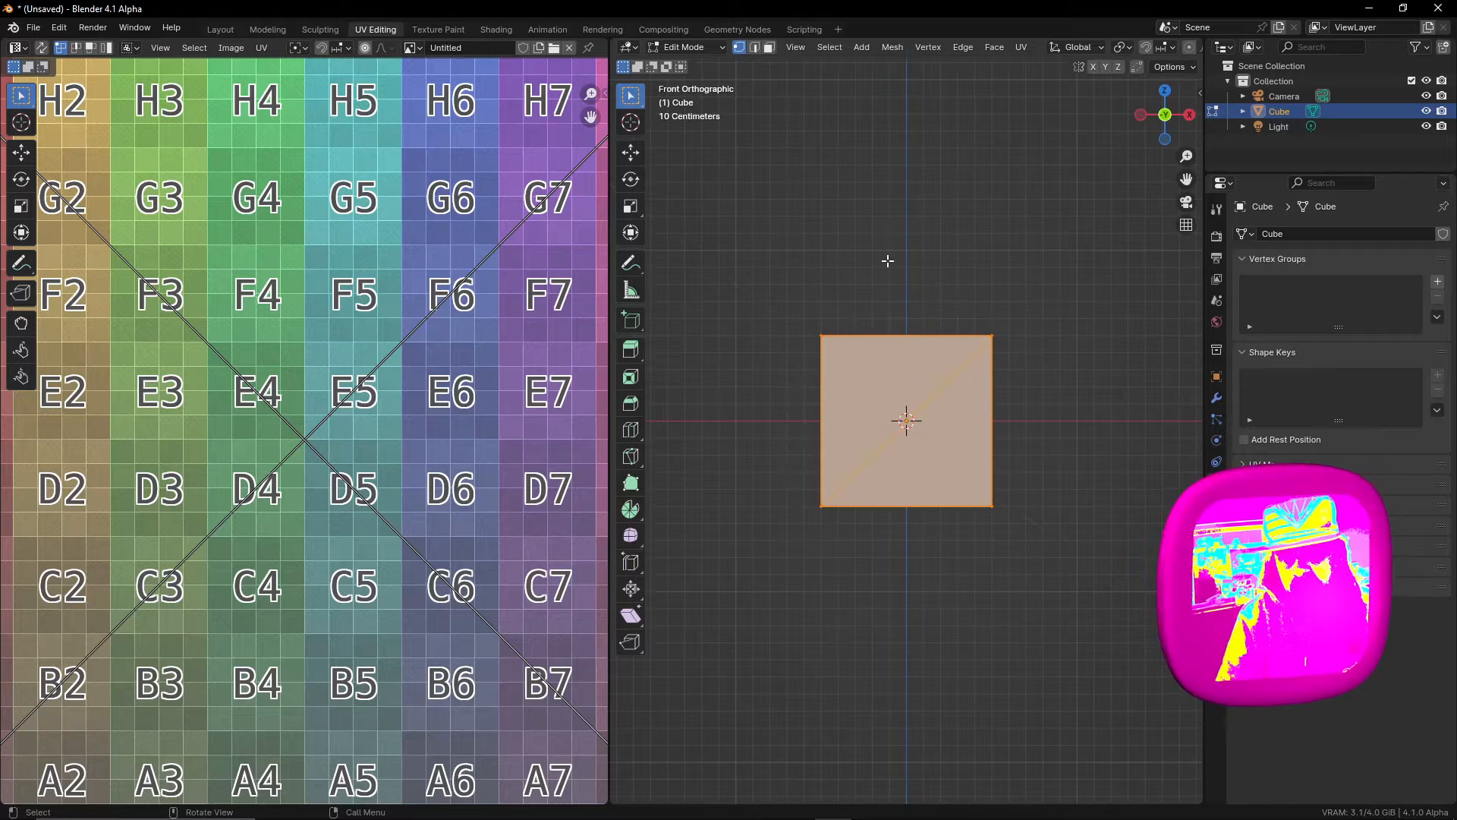
pyautogui.moveTo(763, 248); pyautogui.dragTo(770, 253)
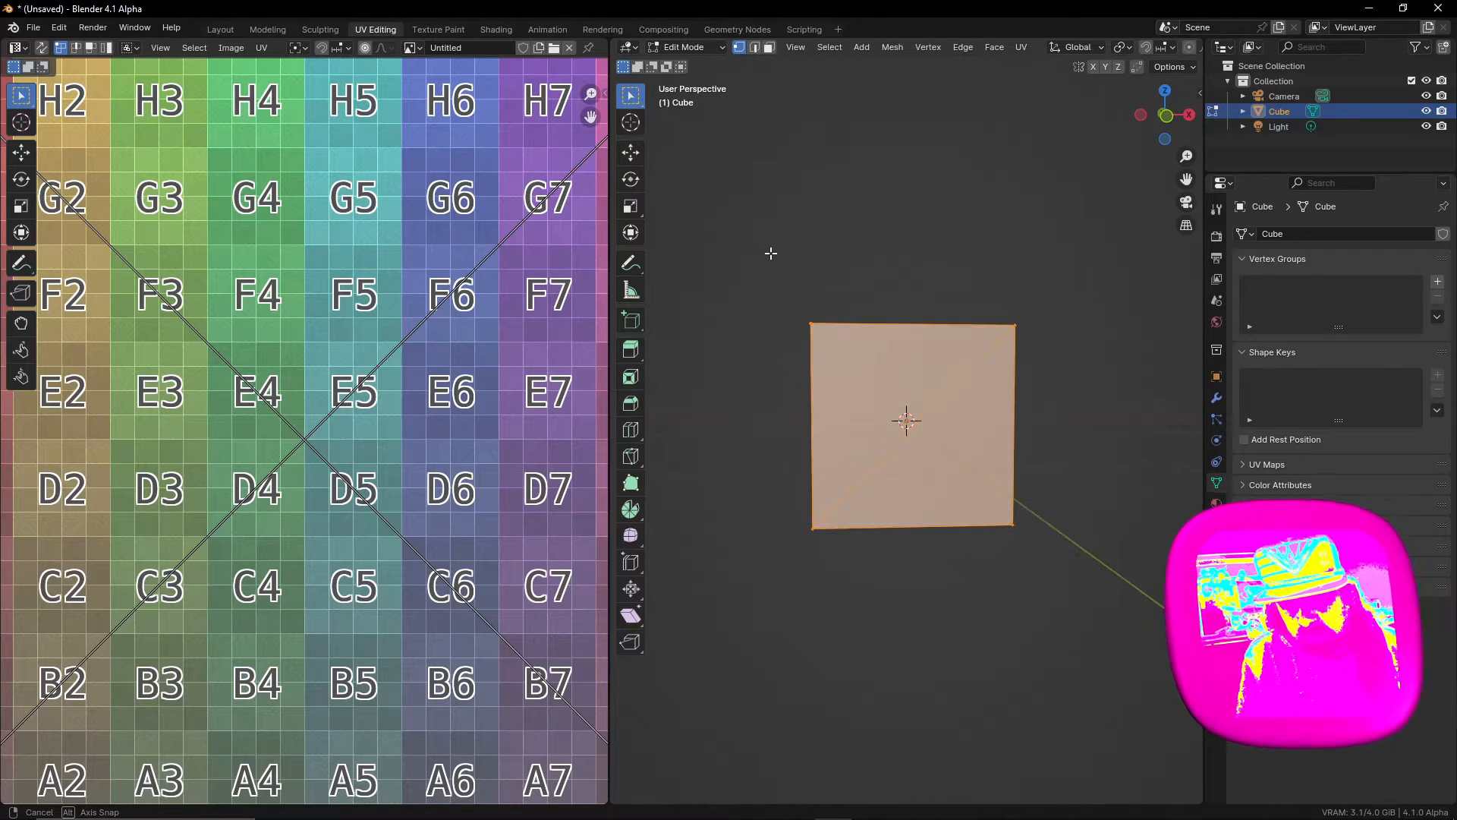
pyautogui.press('KP_5')
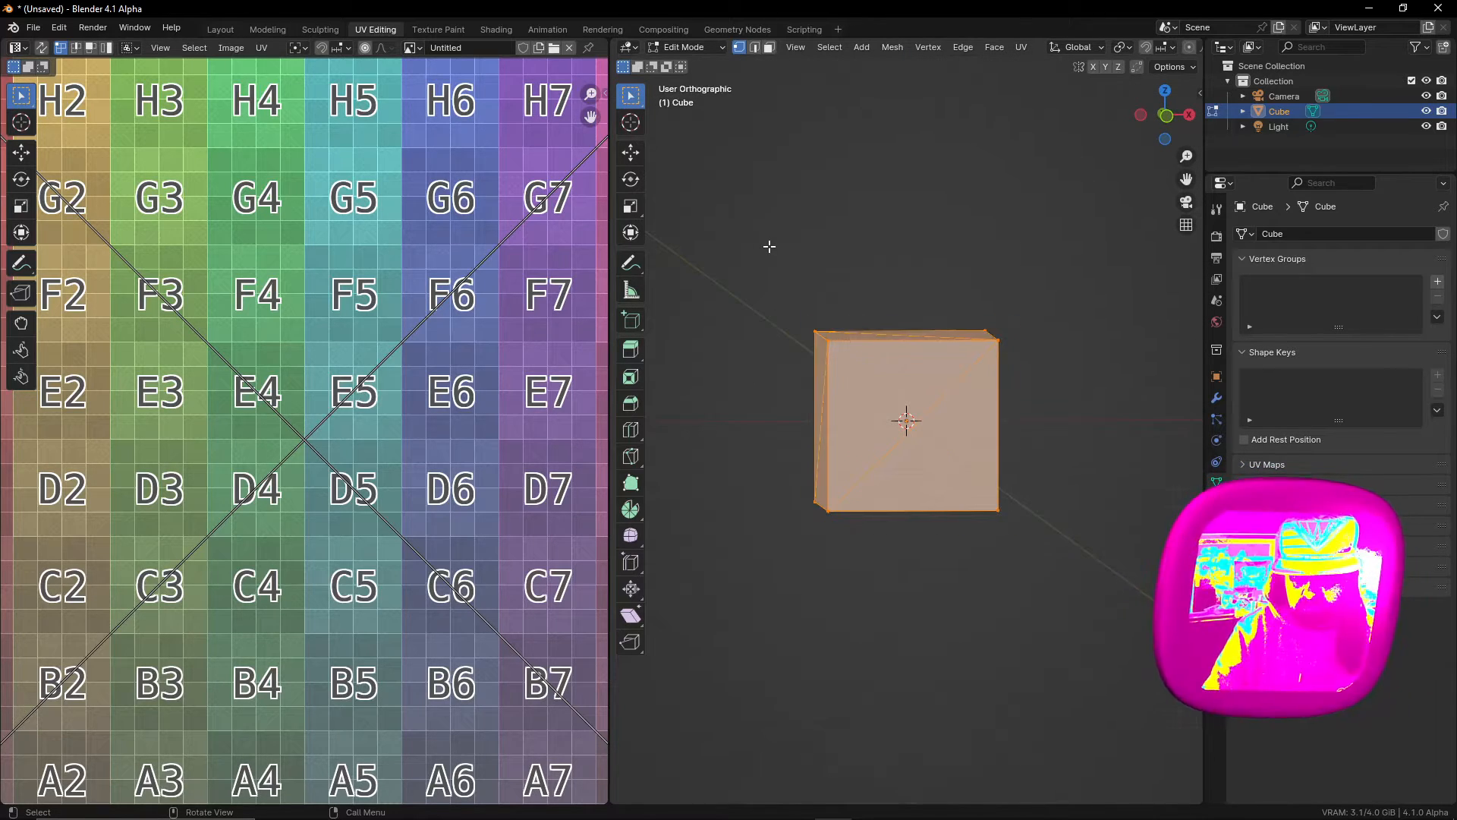
pyautogui.press('KP_1')
pyautogui.press('KP_5')
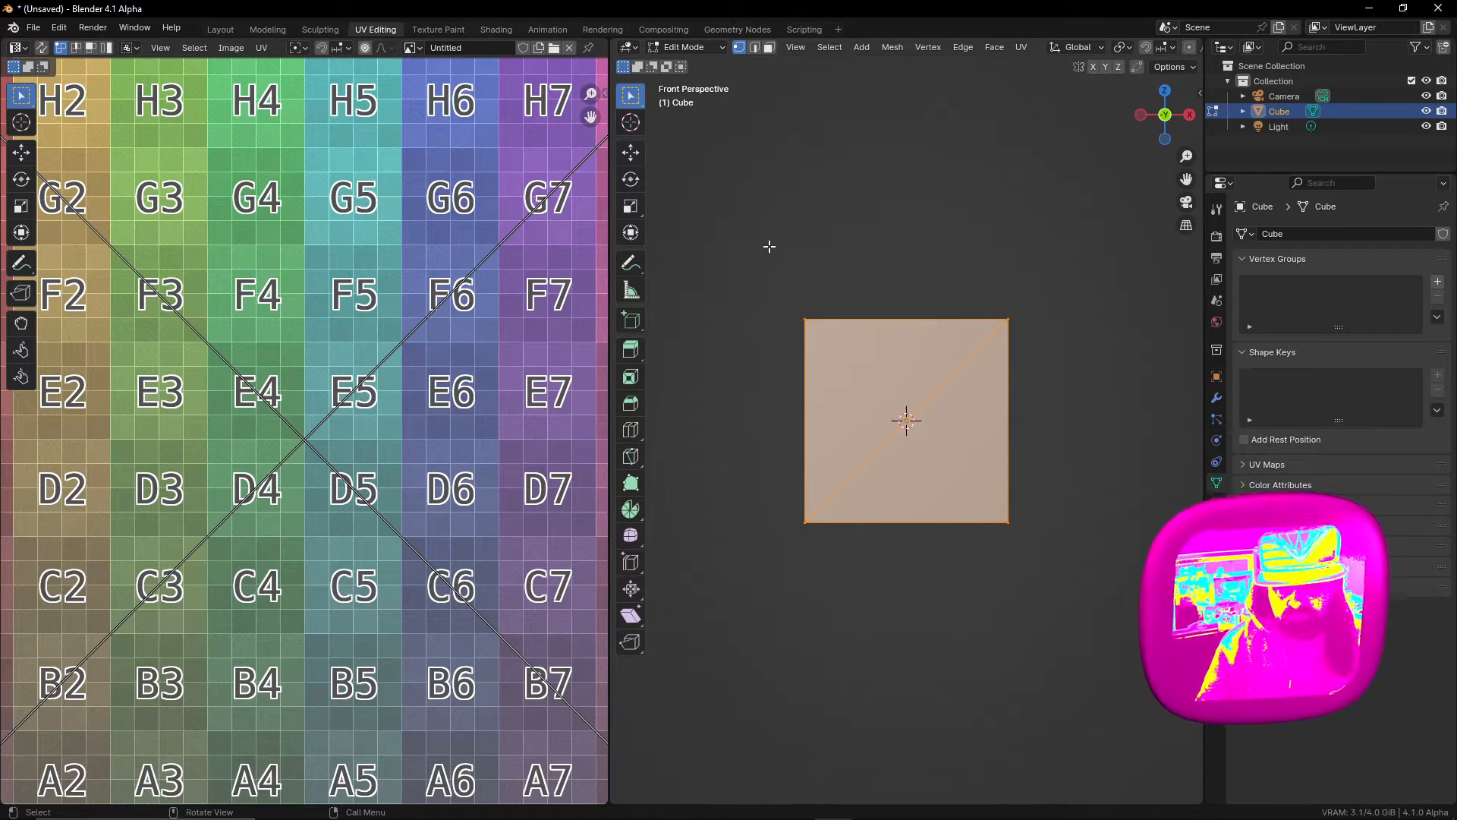
pyautogui.press('KP_5')
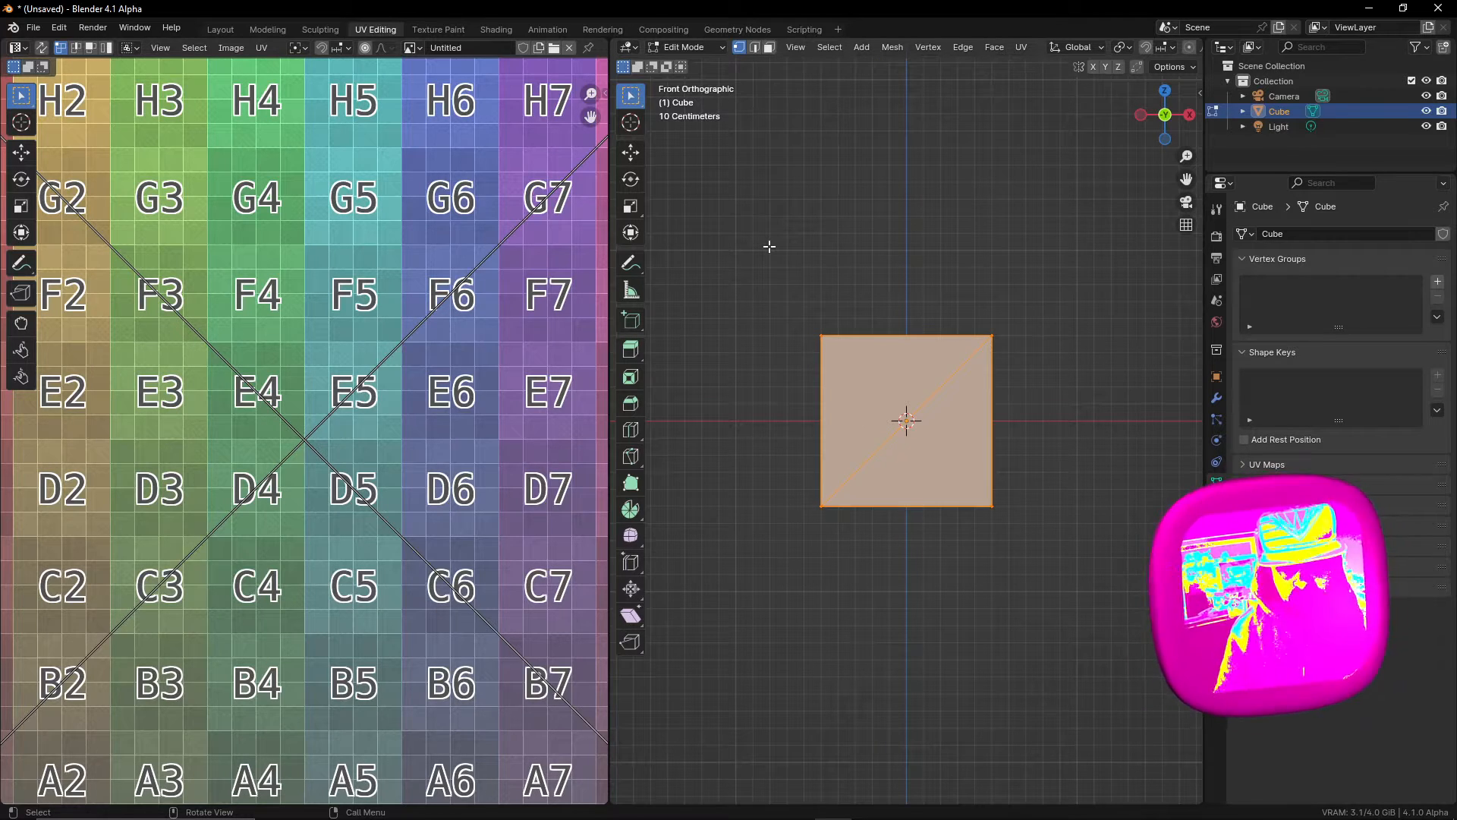
# Step: Deselect all of the cube's geometry and examine its front face in orthographic projection
pyautogui.press('b')
pyautogui.moveTo(783, 258)
pyautogui.mouseDown()
pyautogui.moveTo(771, 253)
pyautogui.moveTo(791, 279)
pyautogui.mouseUp()
pyautogui.press('KP_5')
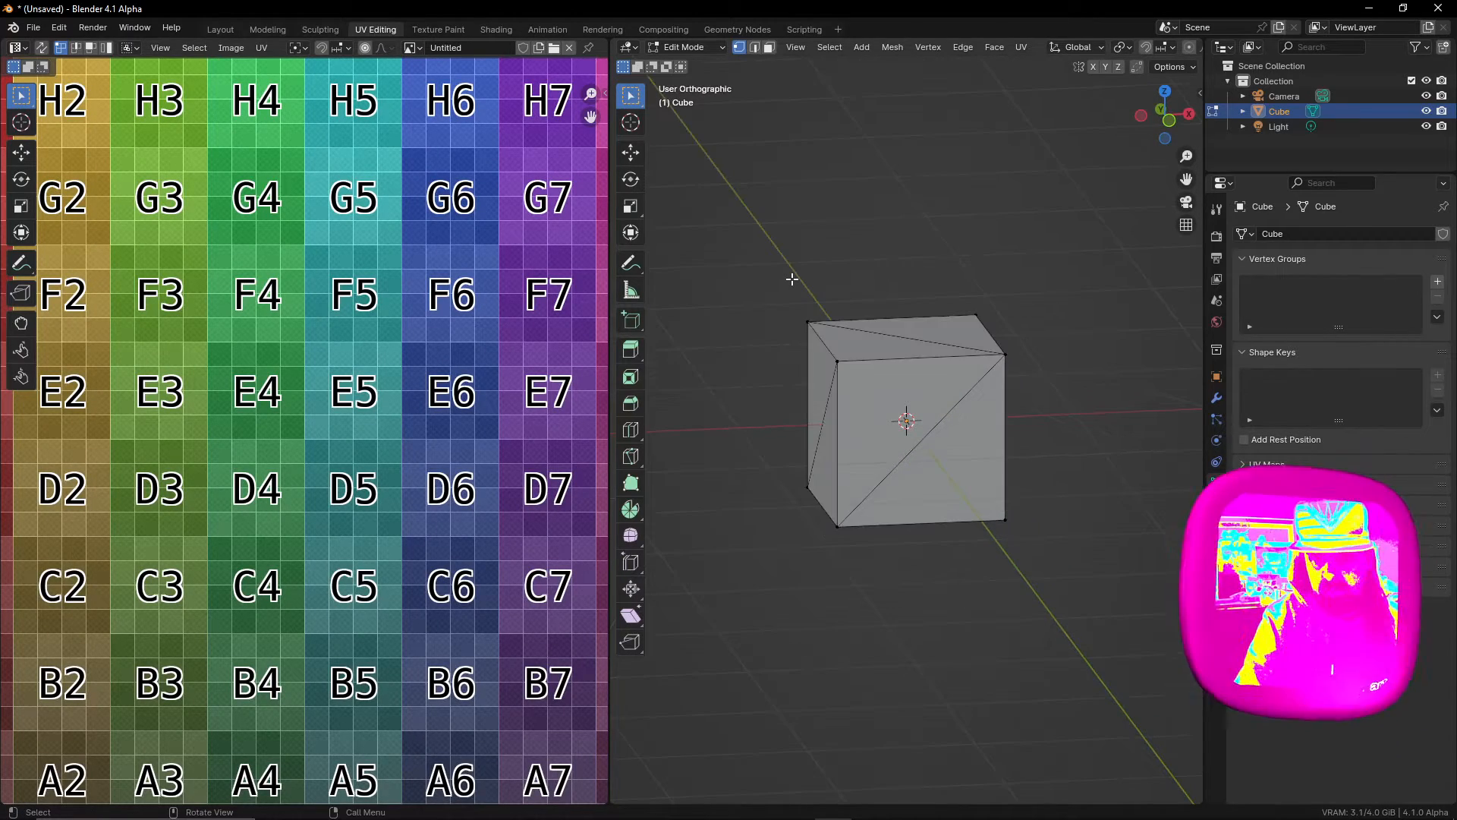
pyautogui.moveTo(909, 394); pyautogui.dragTo(881, 380)
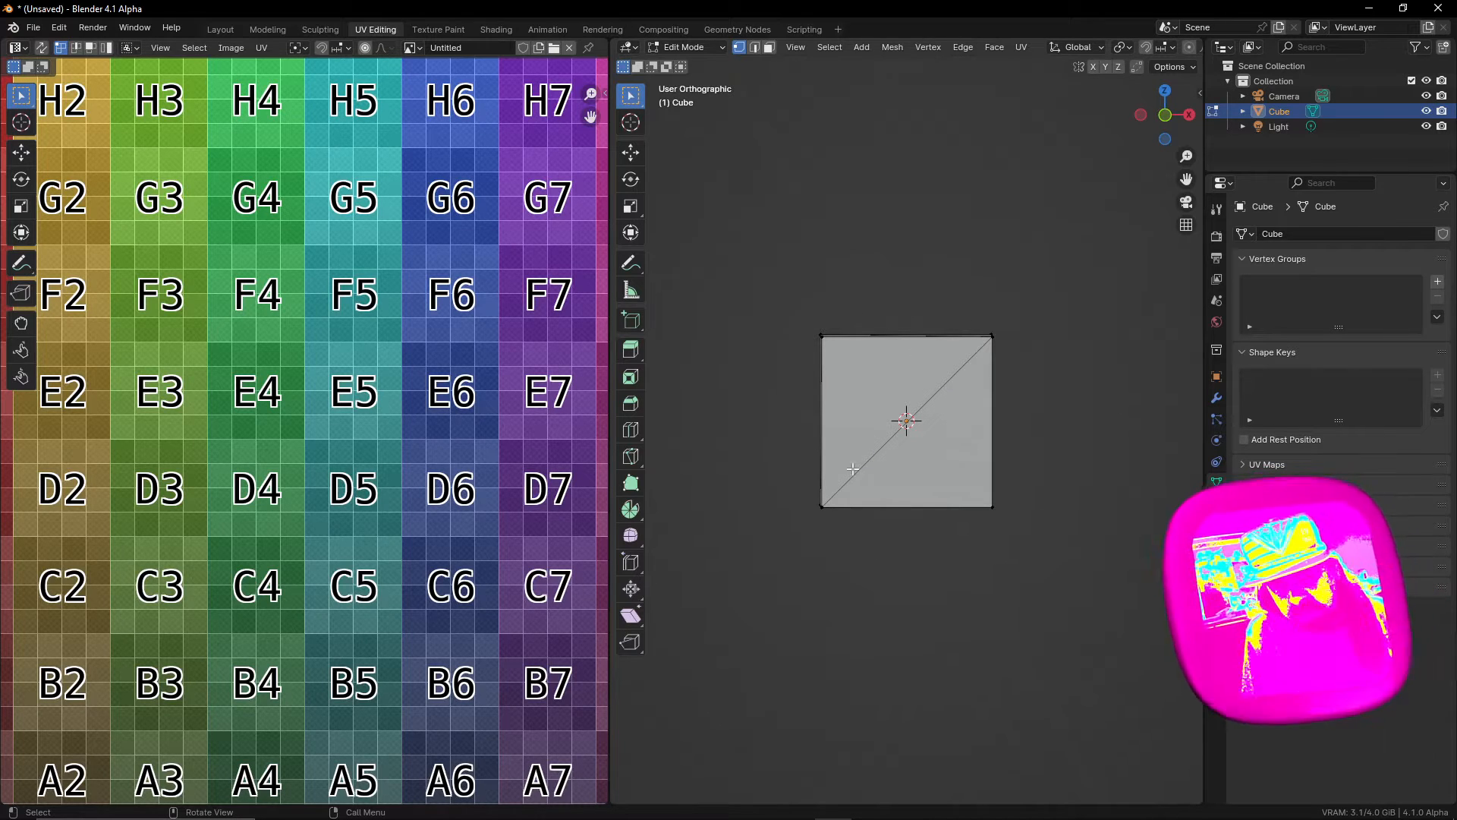
# Step: Select all of the cube's geometry and unwrap it with Project from View from the orthographic front view
pyautogui.scroll(-5, 372, 302)
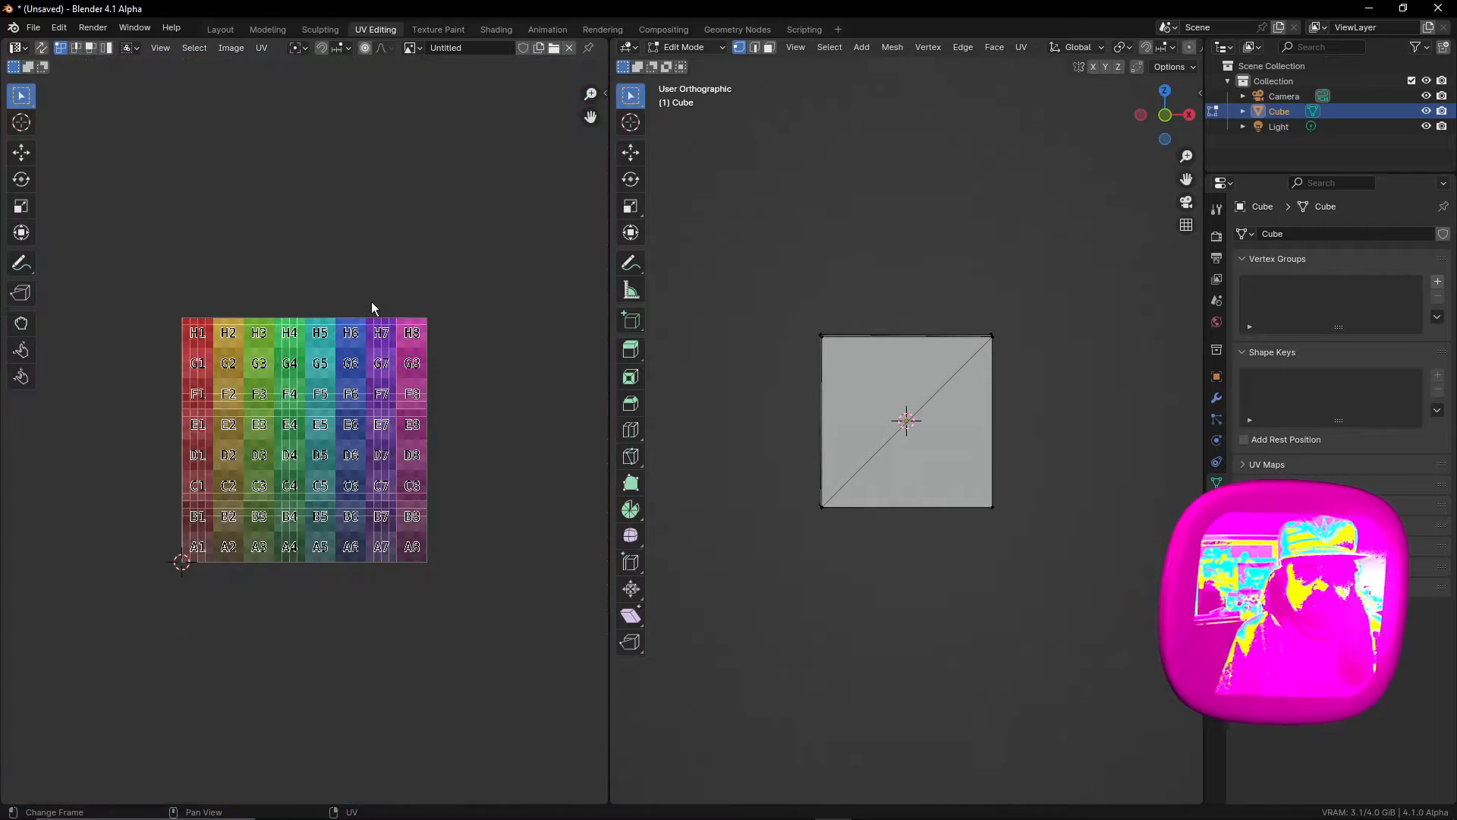
pyautogui.scroll(2, 371, 302)
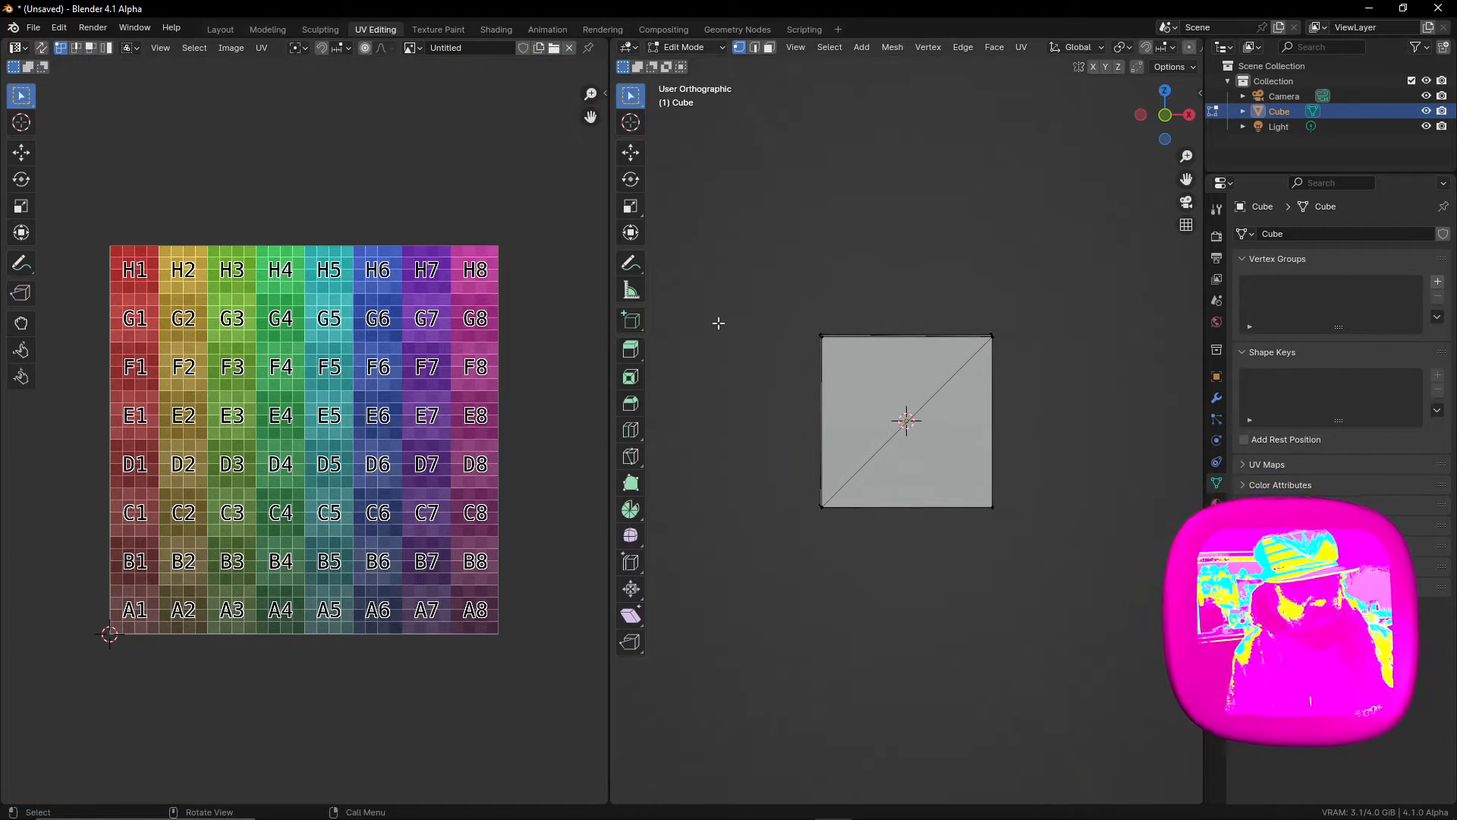
pyautogui.press('a')
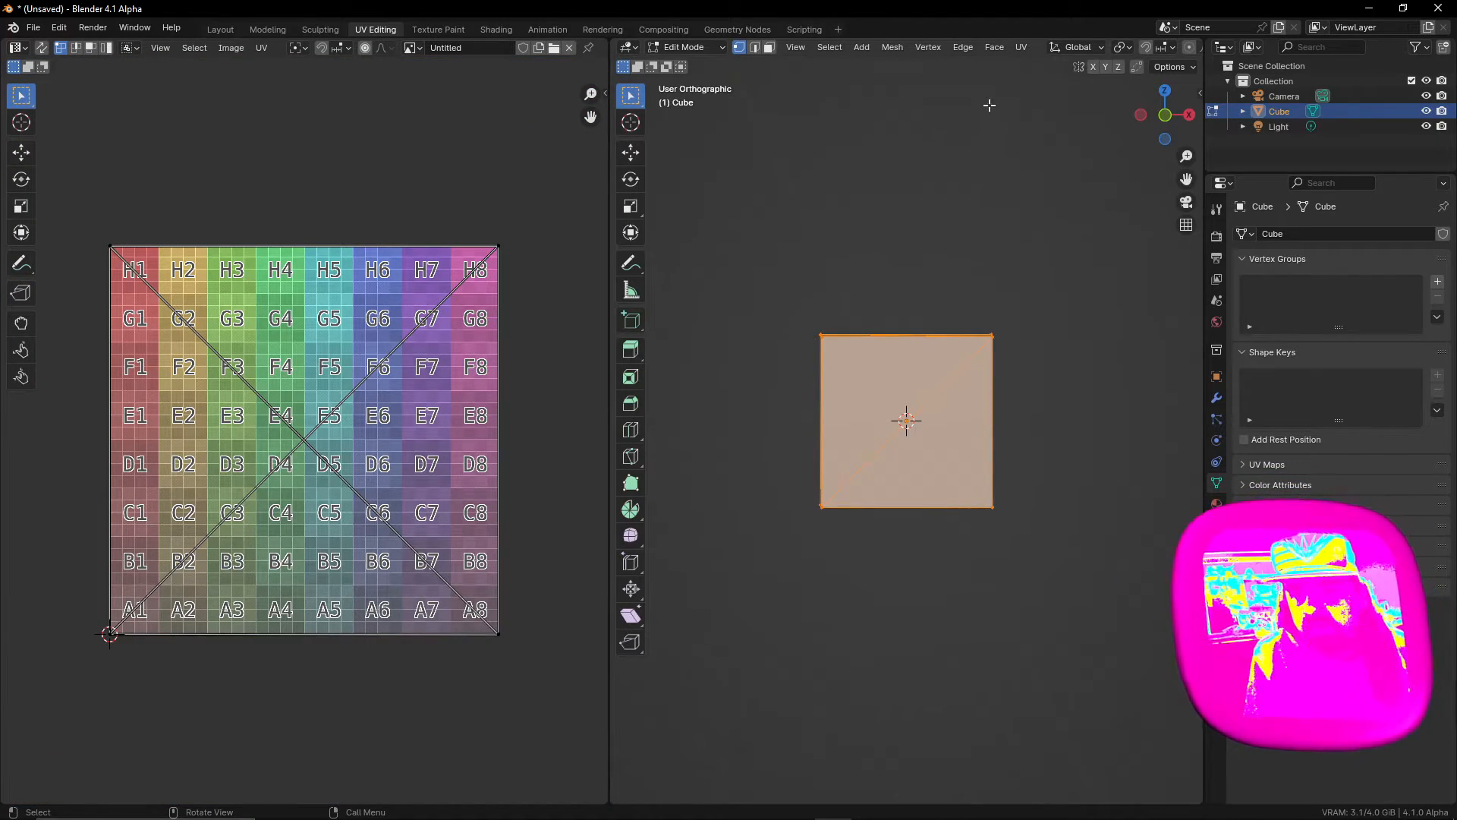
pyautogui.click(1023, 47)
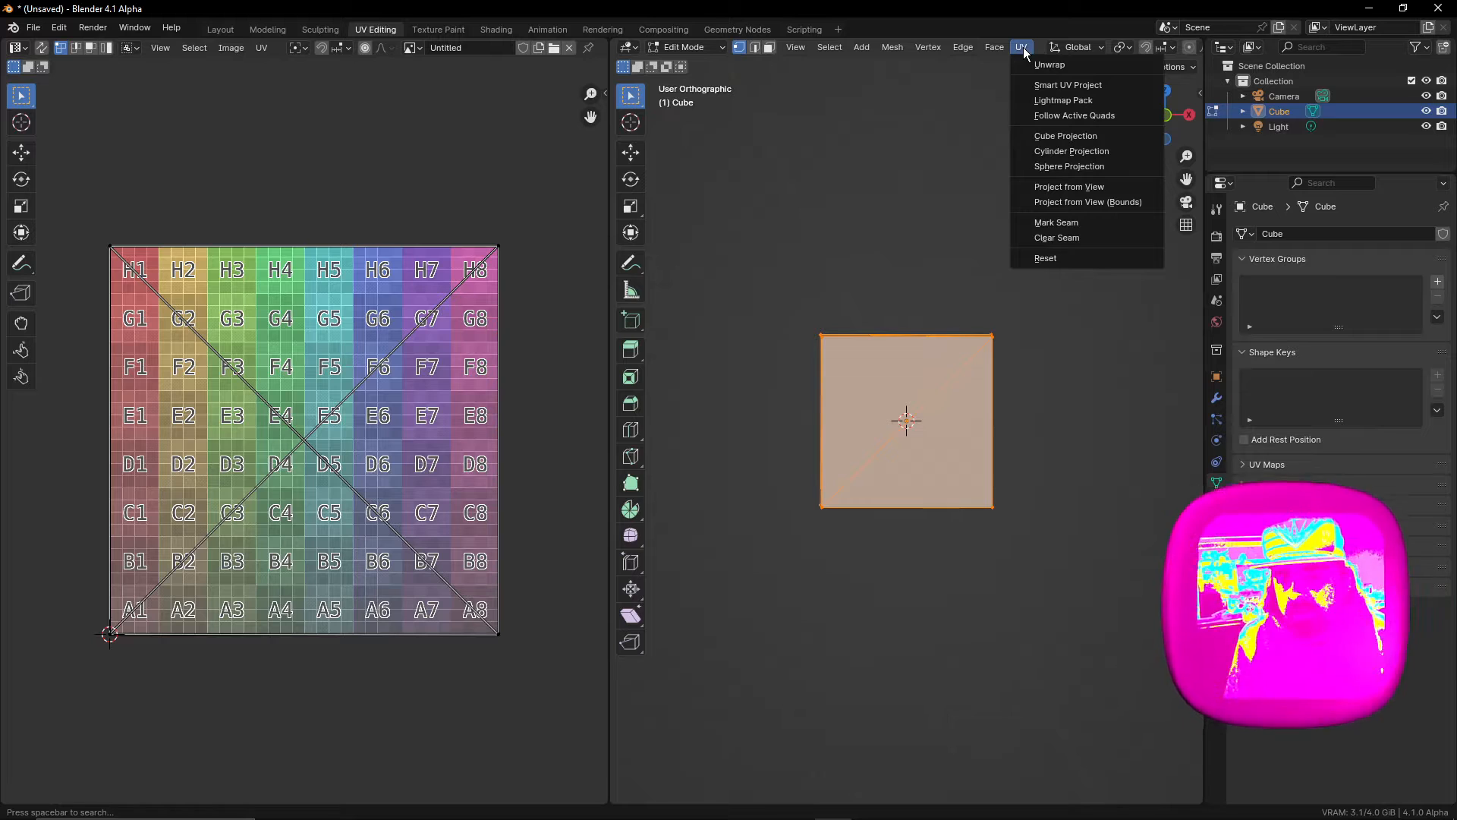
pyautogui.click(1043, 189)
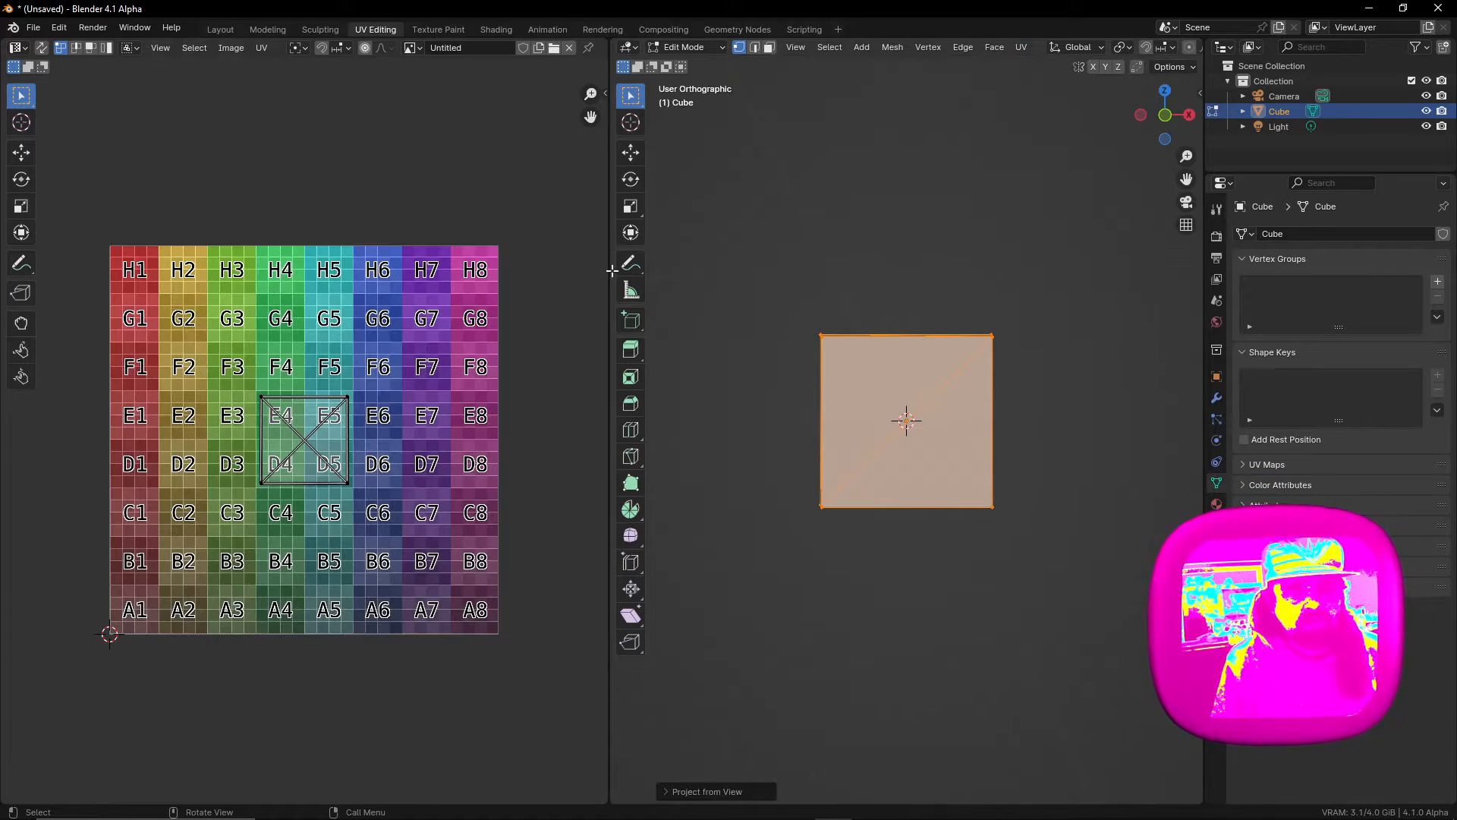
# Step: Turn on Constrain to Image Bounds for editing the cube's UVs
pyautogui.click(258, 48)
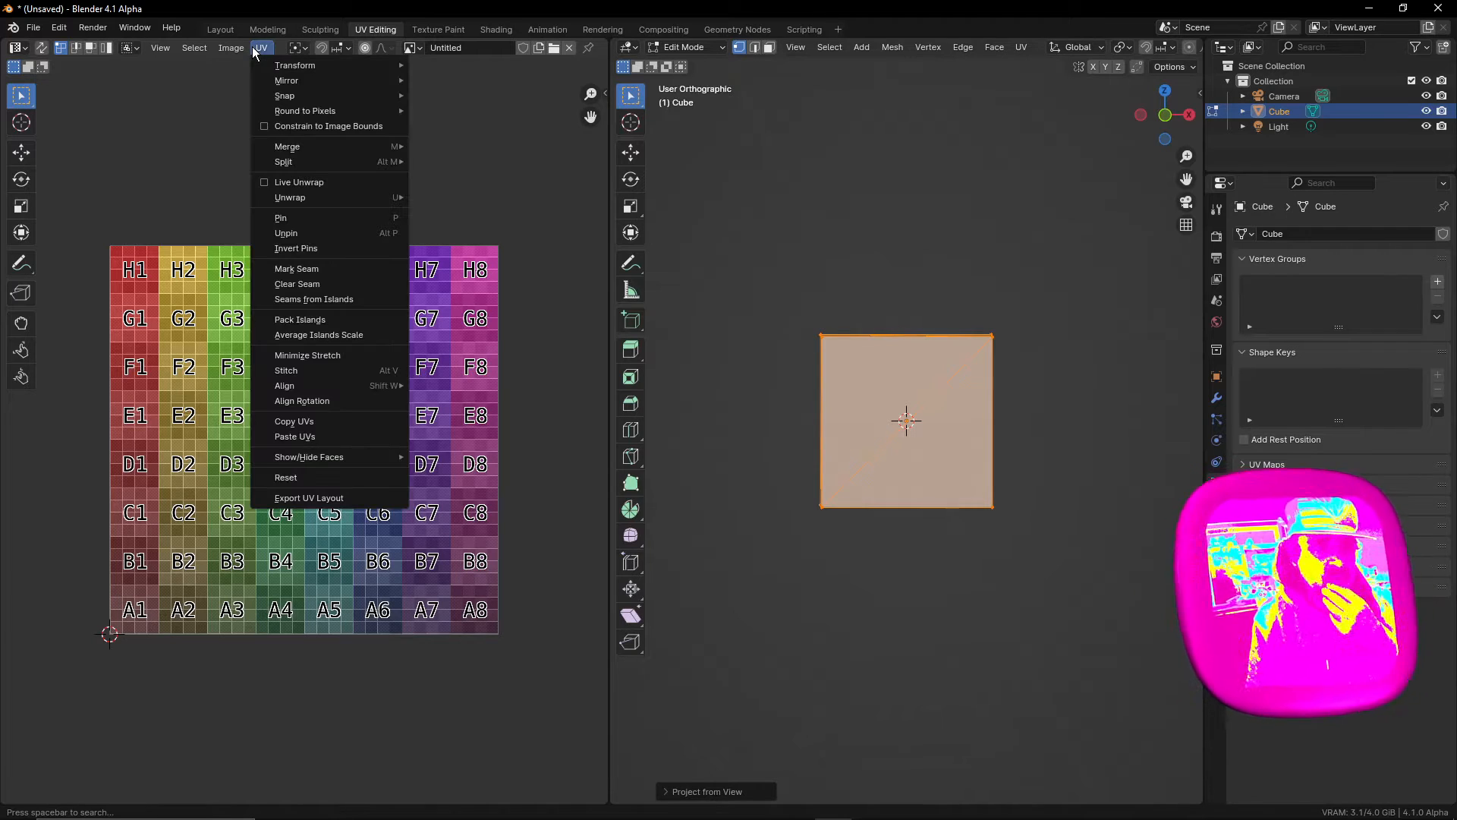
pyautogui.moveTo(302, 114)
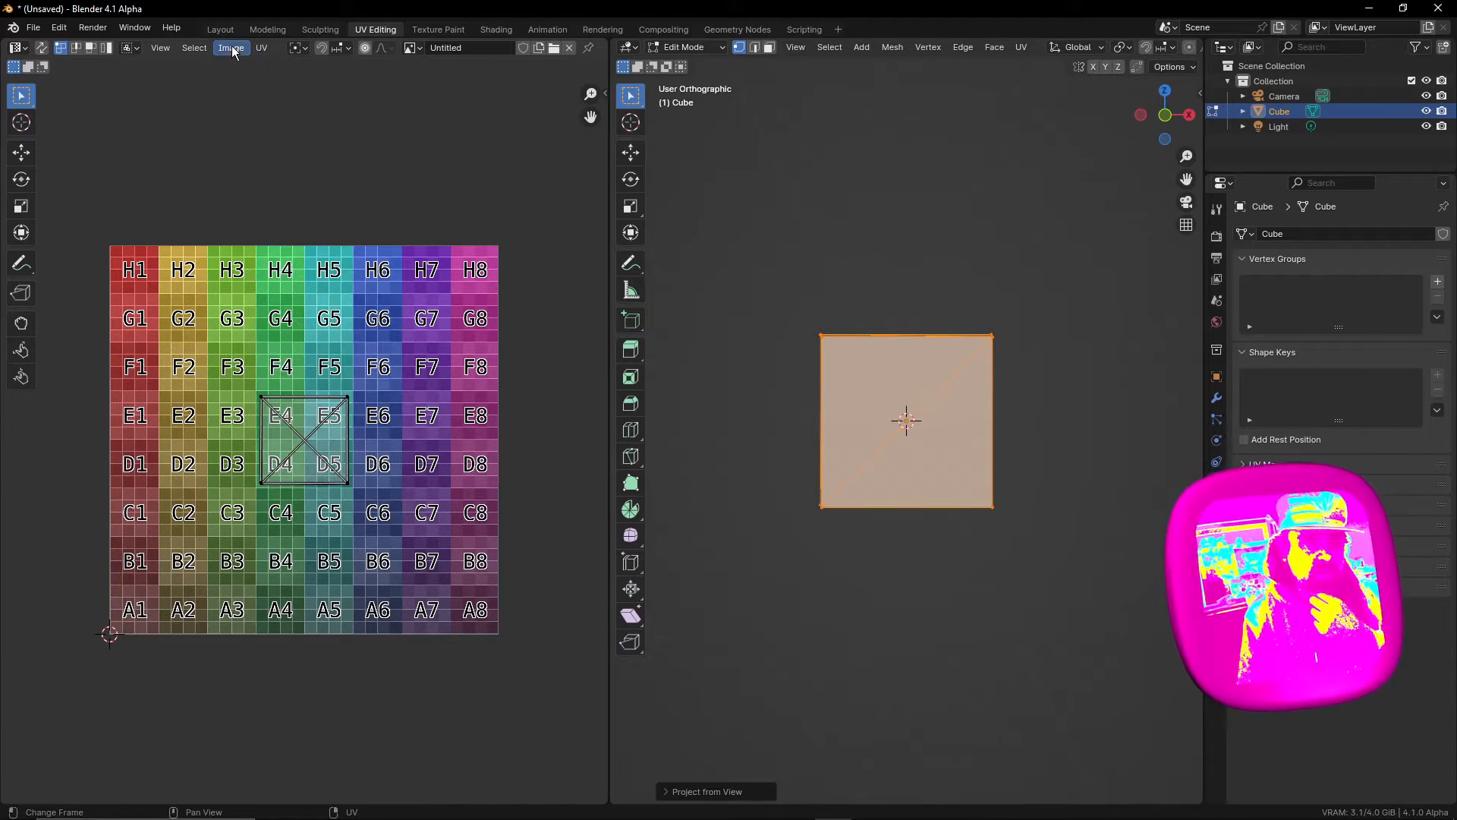
pyautogui.click(262, 48)
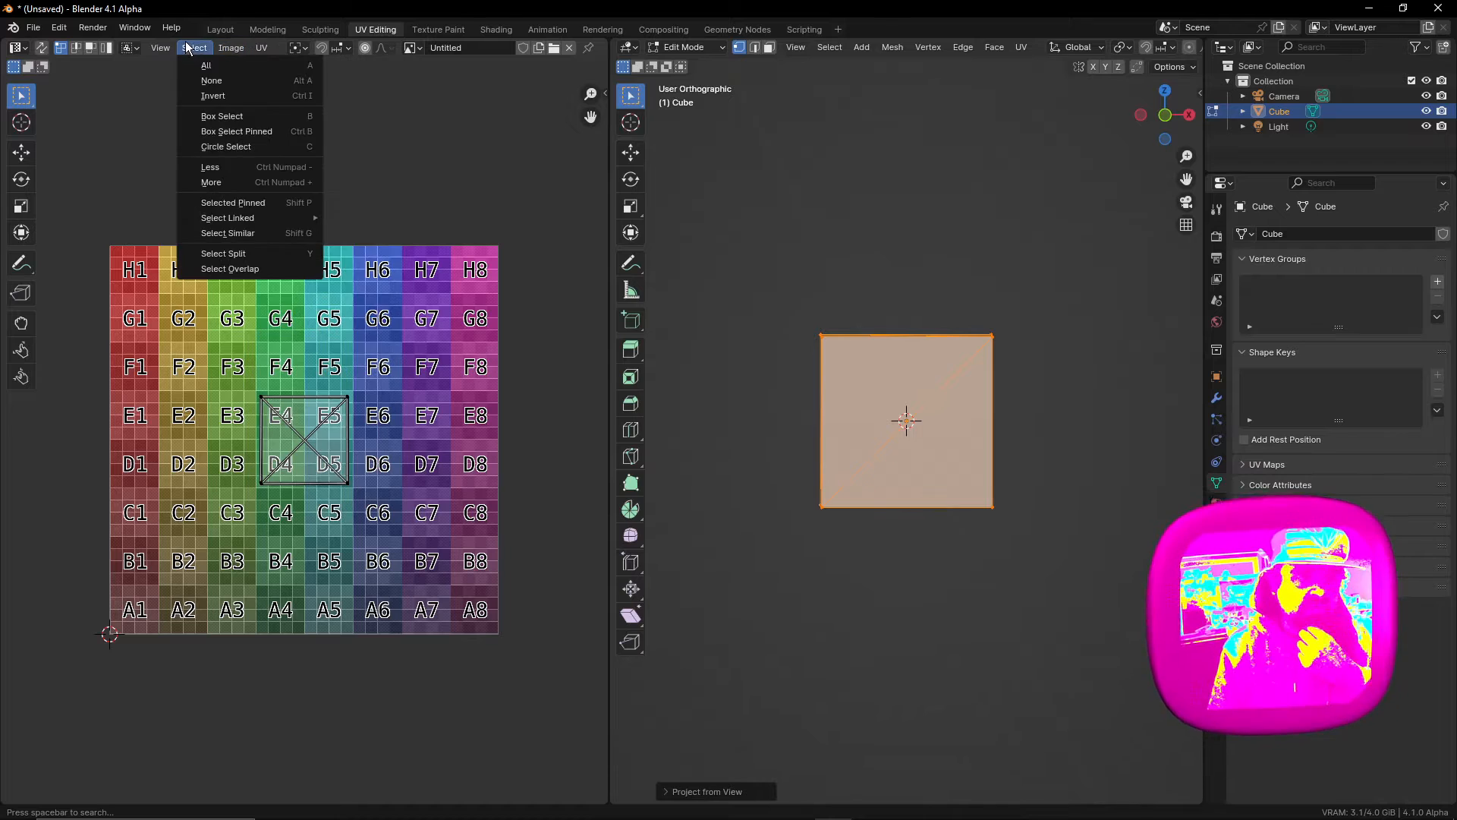
pyautogui.moveTo(300, 67)
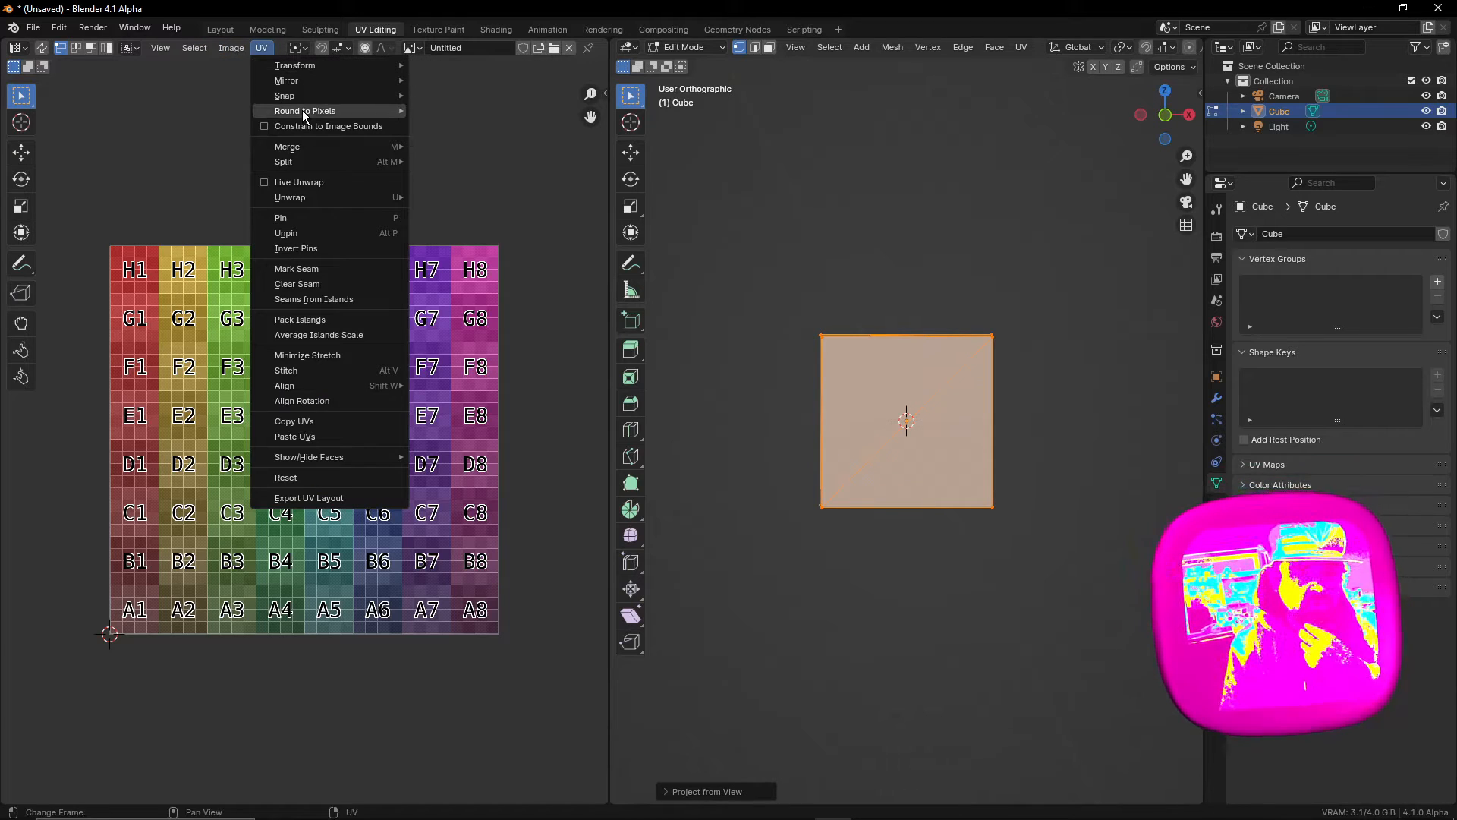
pyautogui.moveTo(302, 111)
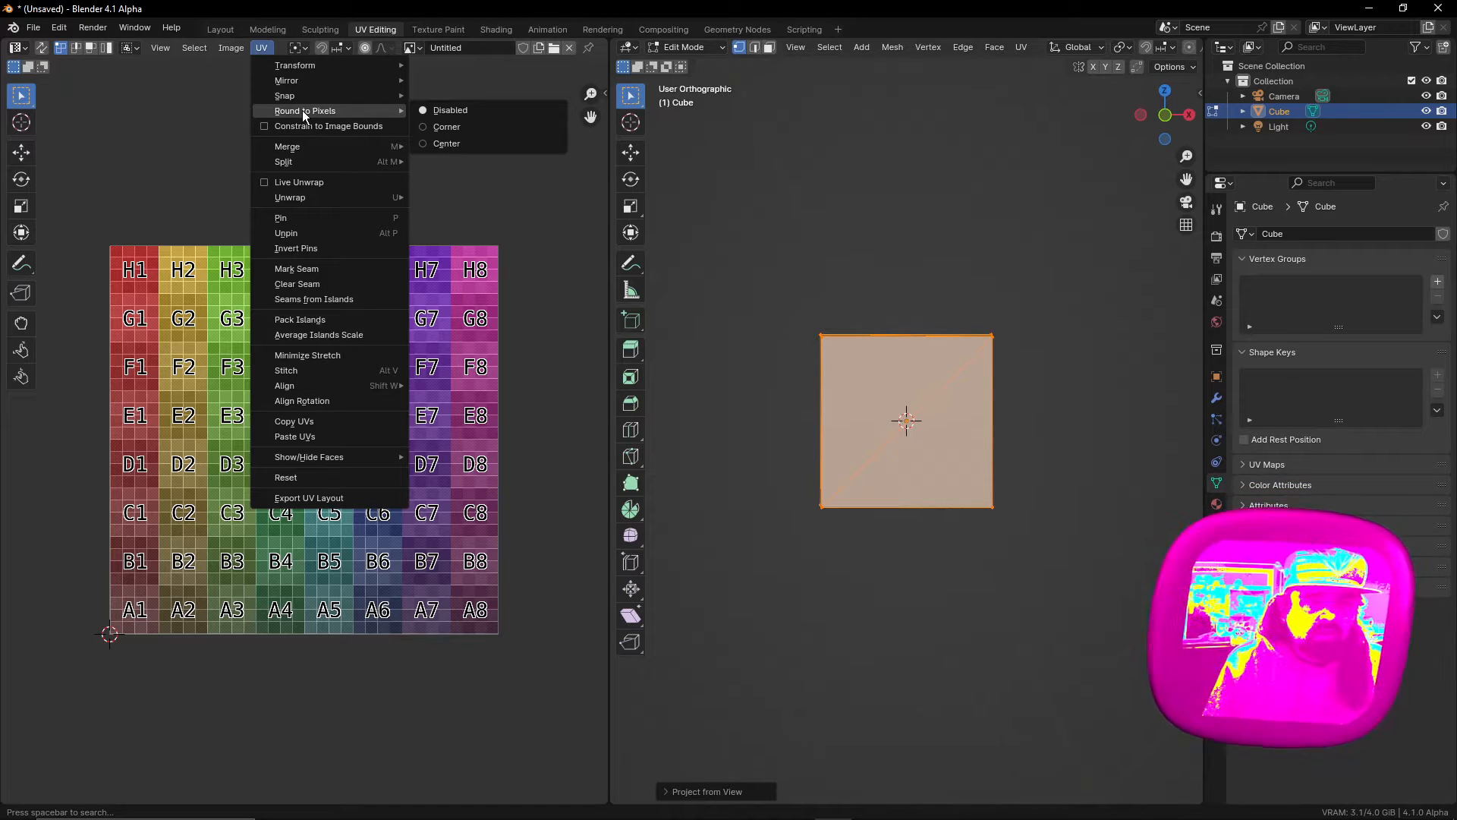
pyautogui.click(360, 127)
# Step: Scale all of the projected UVs up uniformly until they fill the whole UV grid image
pyautogui.press('a')
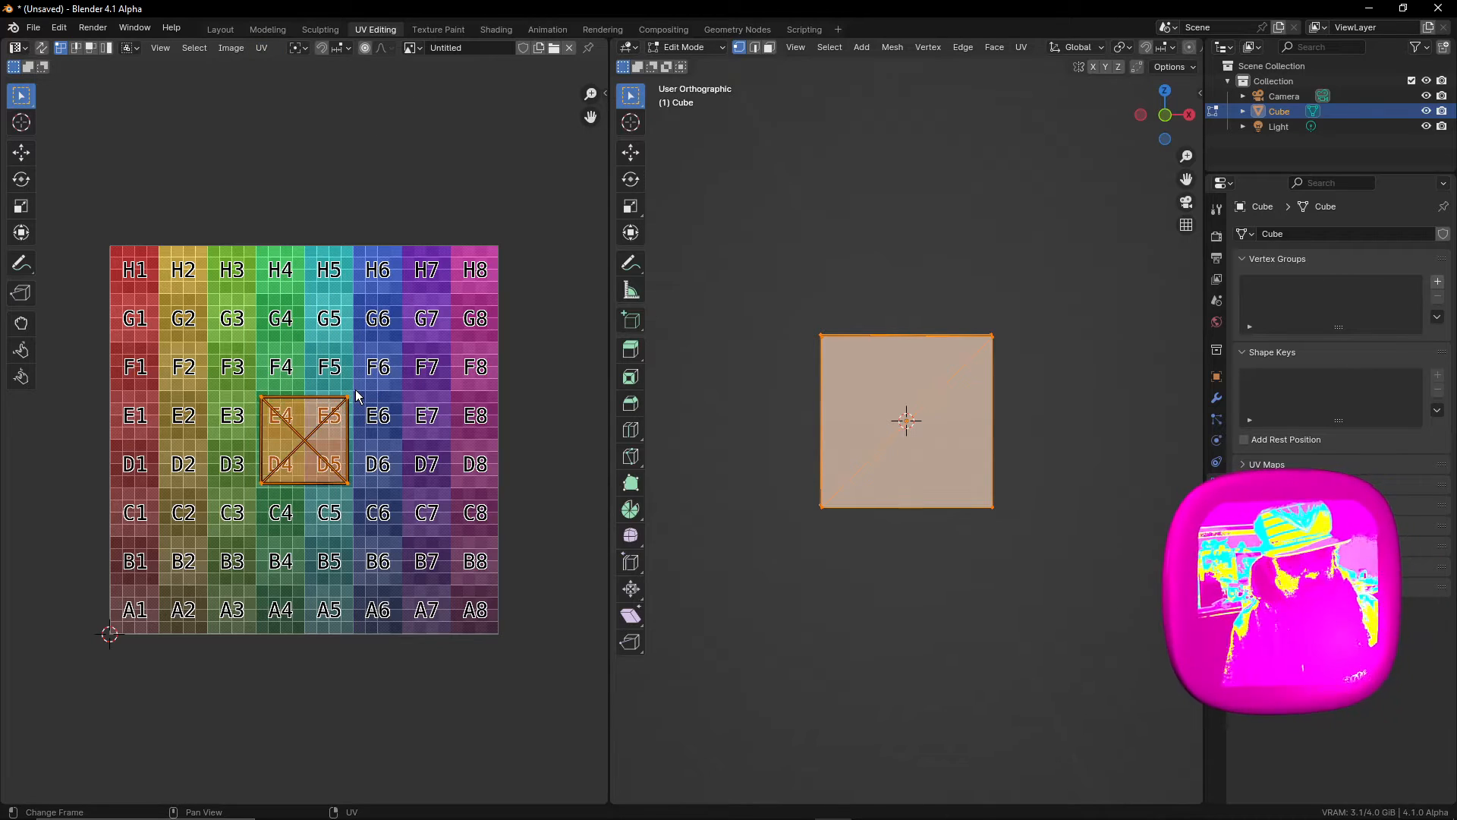
pyautogui.press('s')
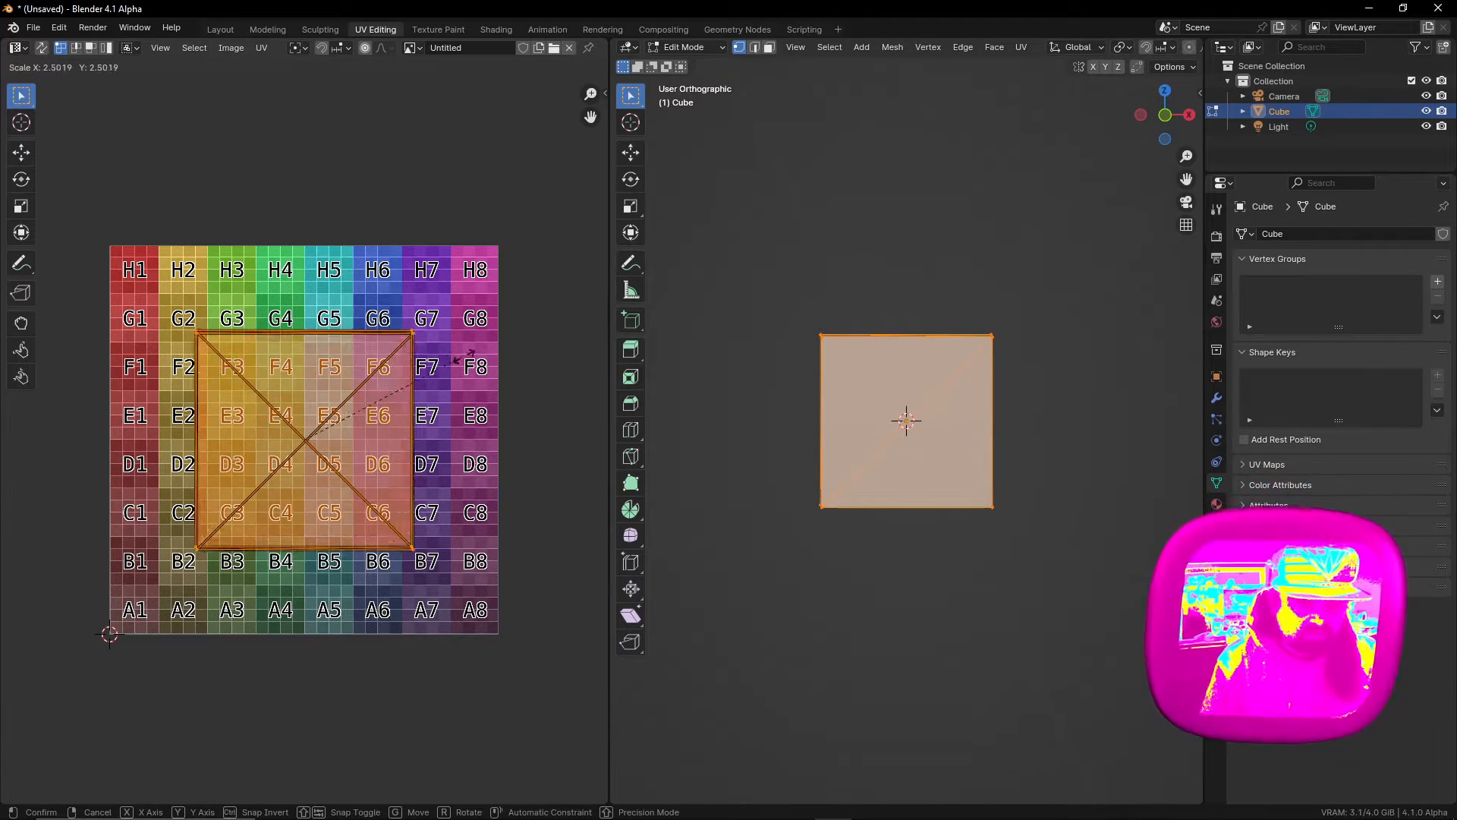
pyautogui.click(73, 342)
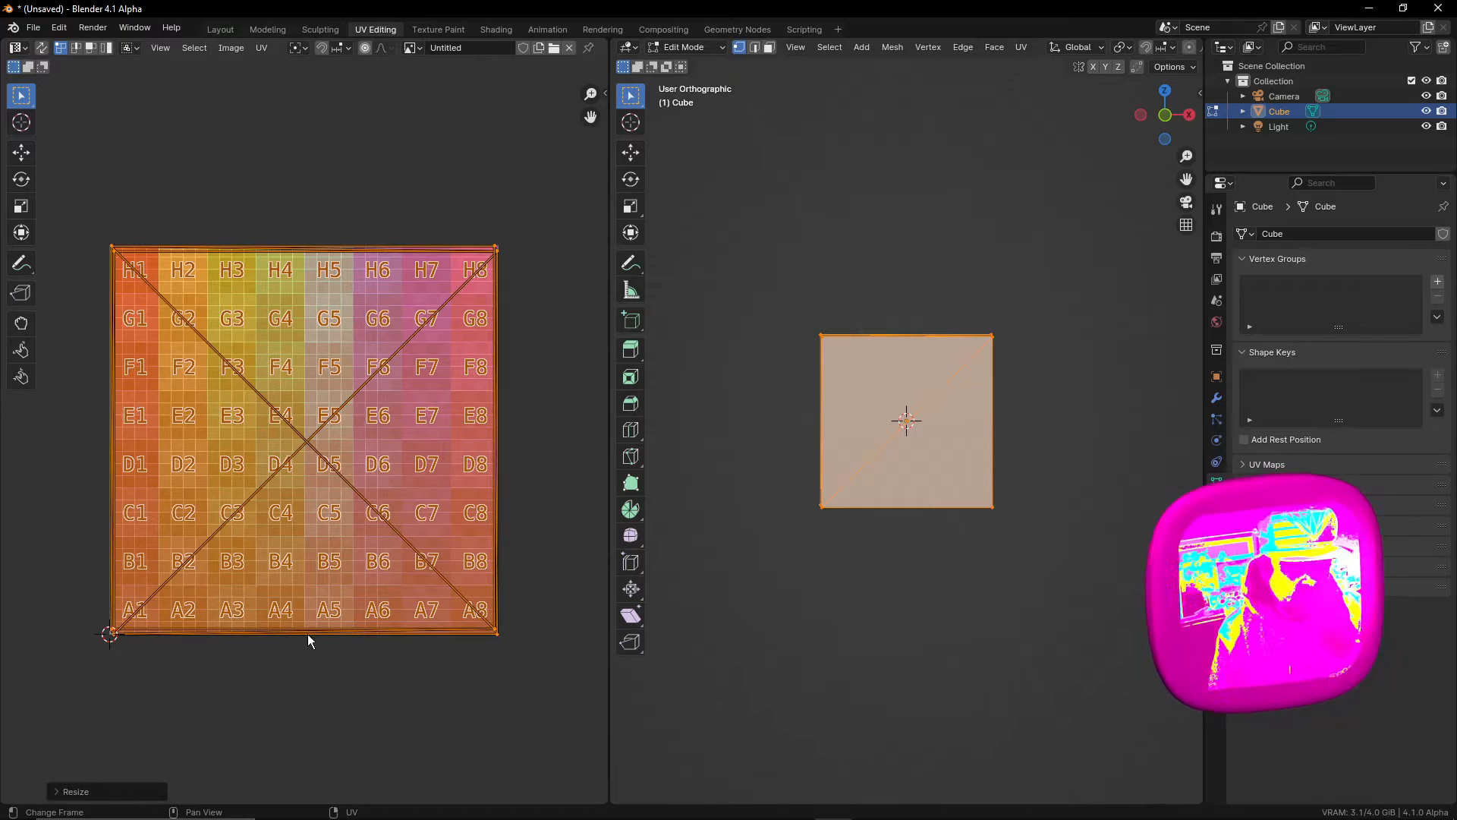
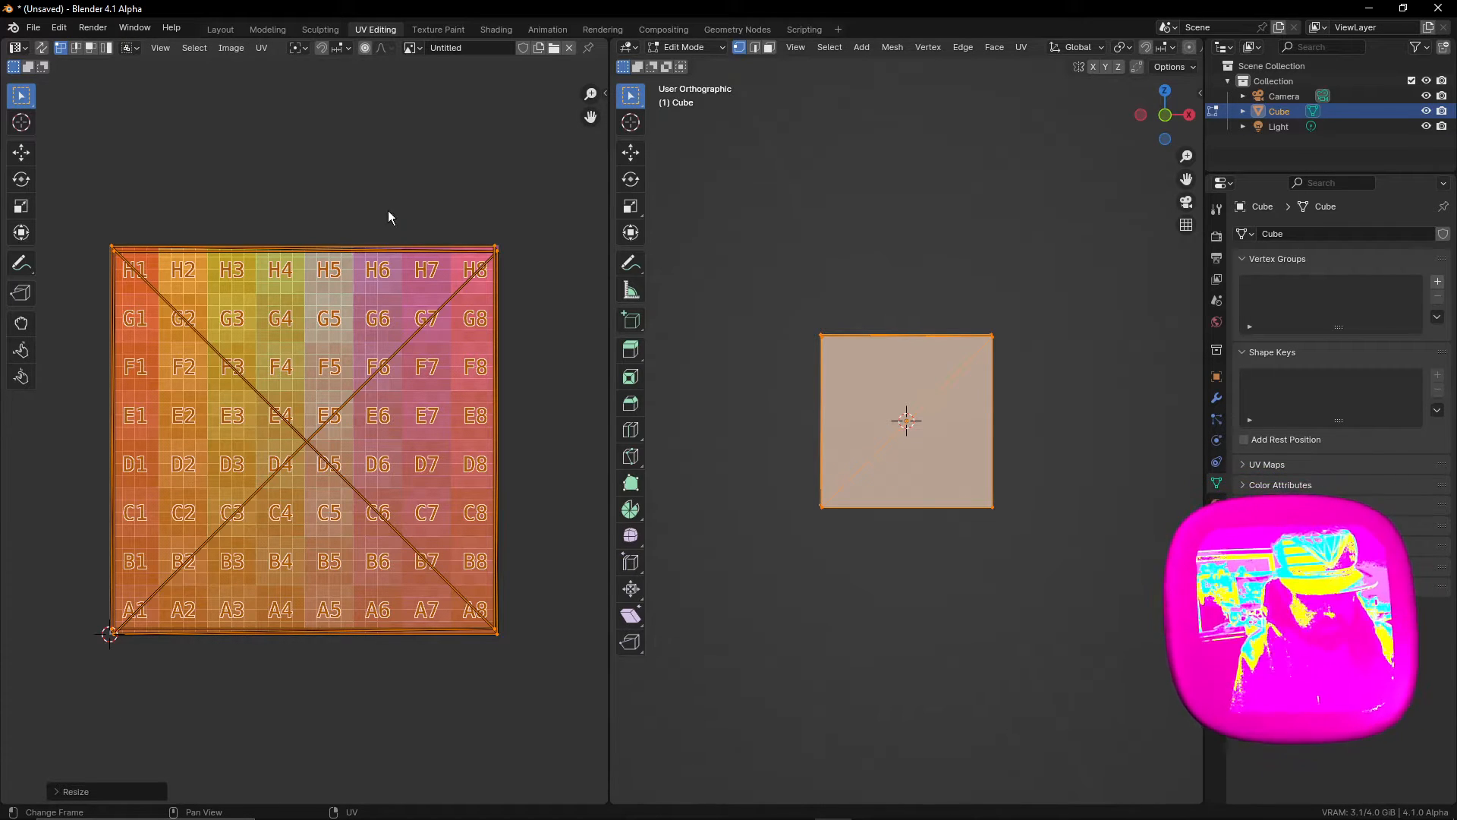
# Step: Return to the Layout workspace and export the selected cube as Wavefront OBJ, overwriting Cube_FrontMap.obj
pyautogui.click(221, 29)
pyautogui.moveTo(557, 300); pyautogui.dragTo(395, 290)
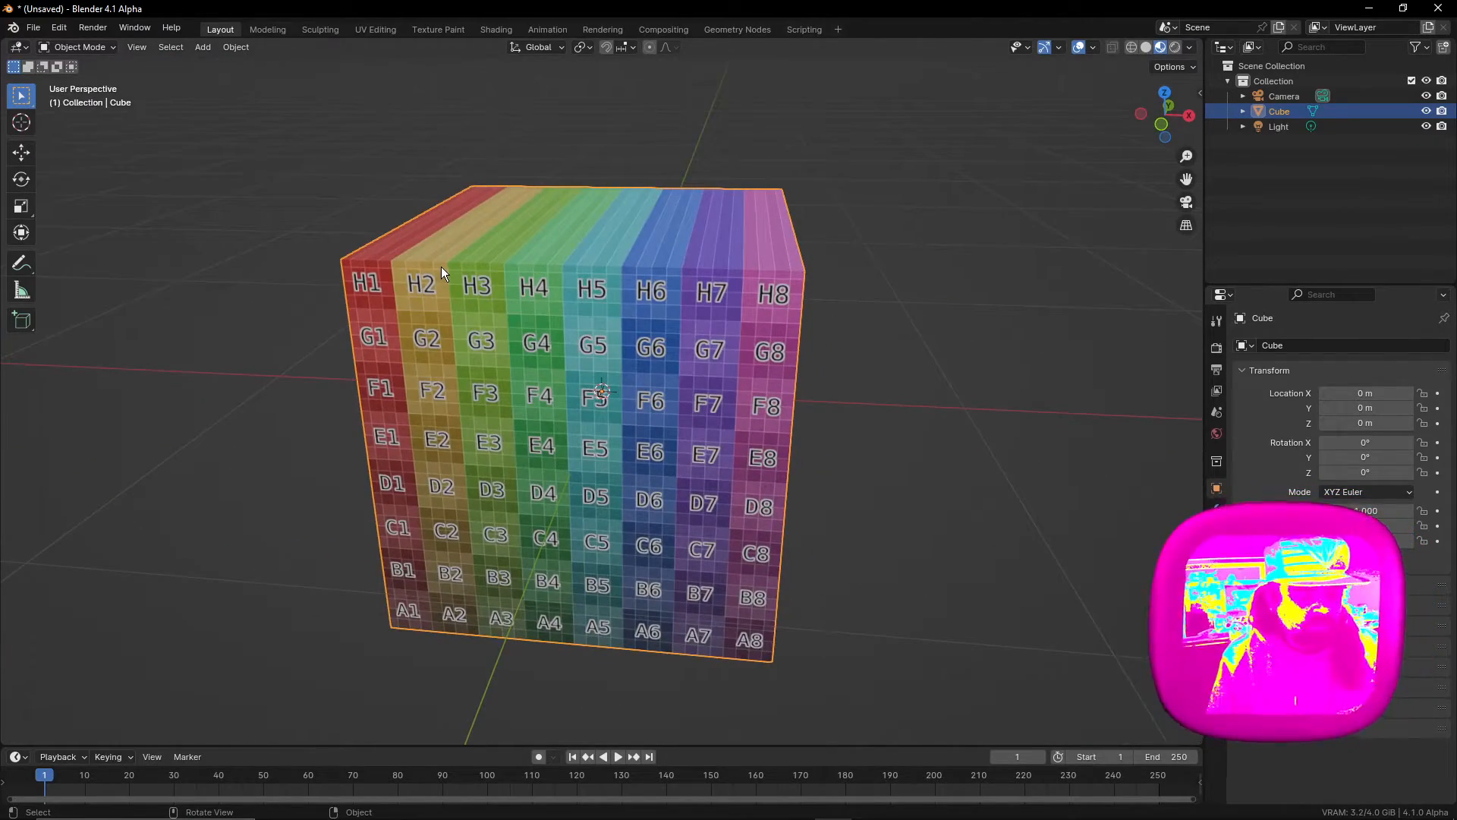
pyautogui.click(33, 27)
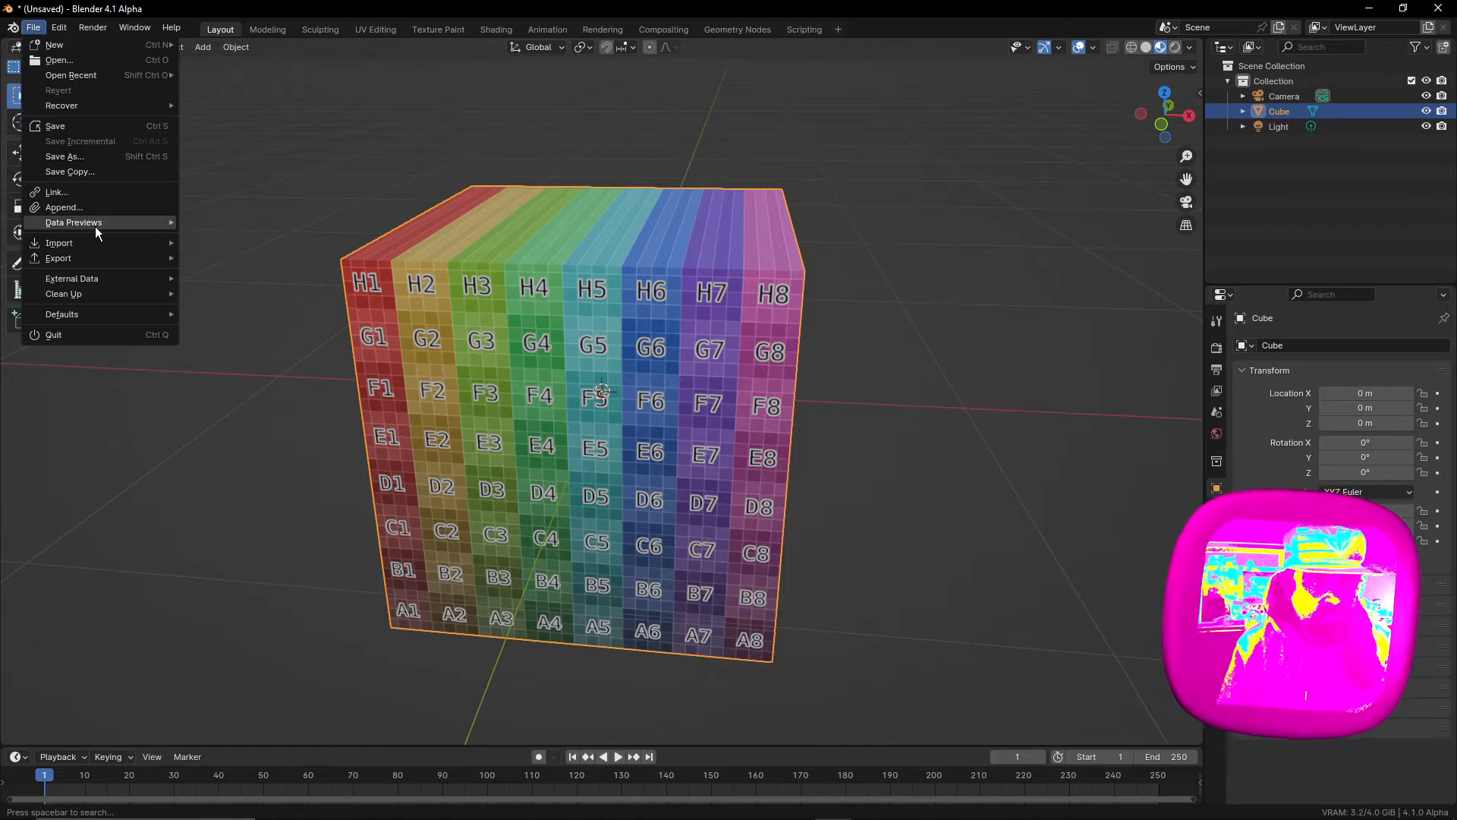
pyautogui.moveTo(66, 258)
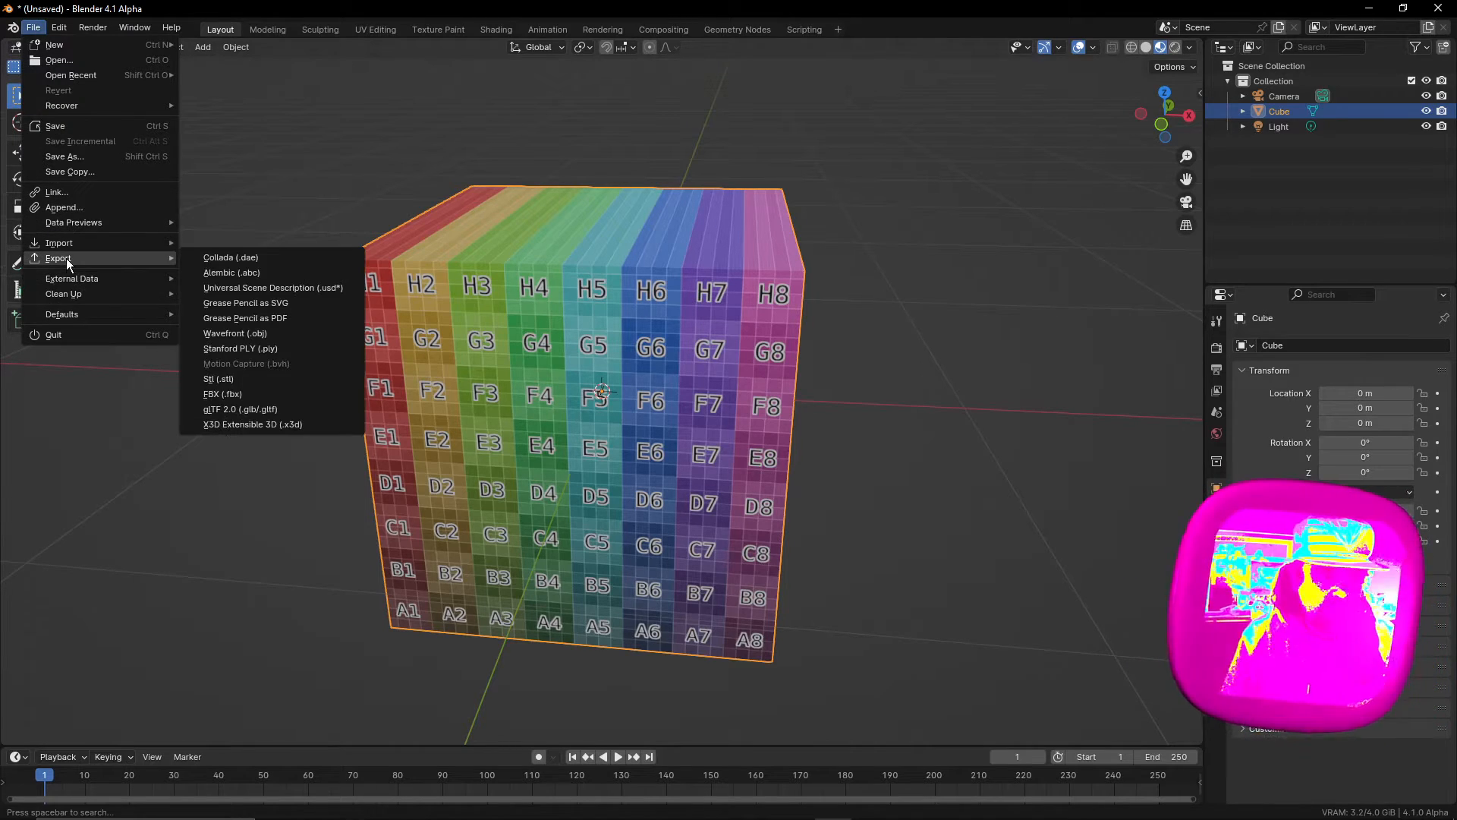
pyautogui.click(266, 333)
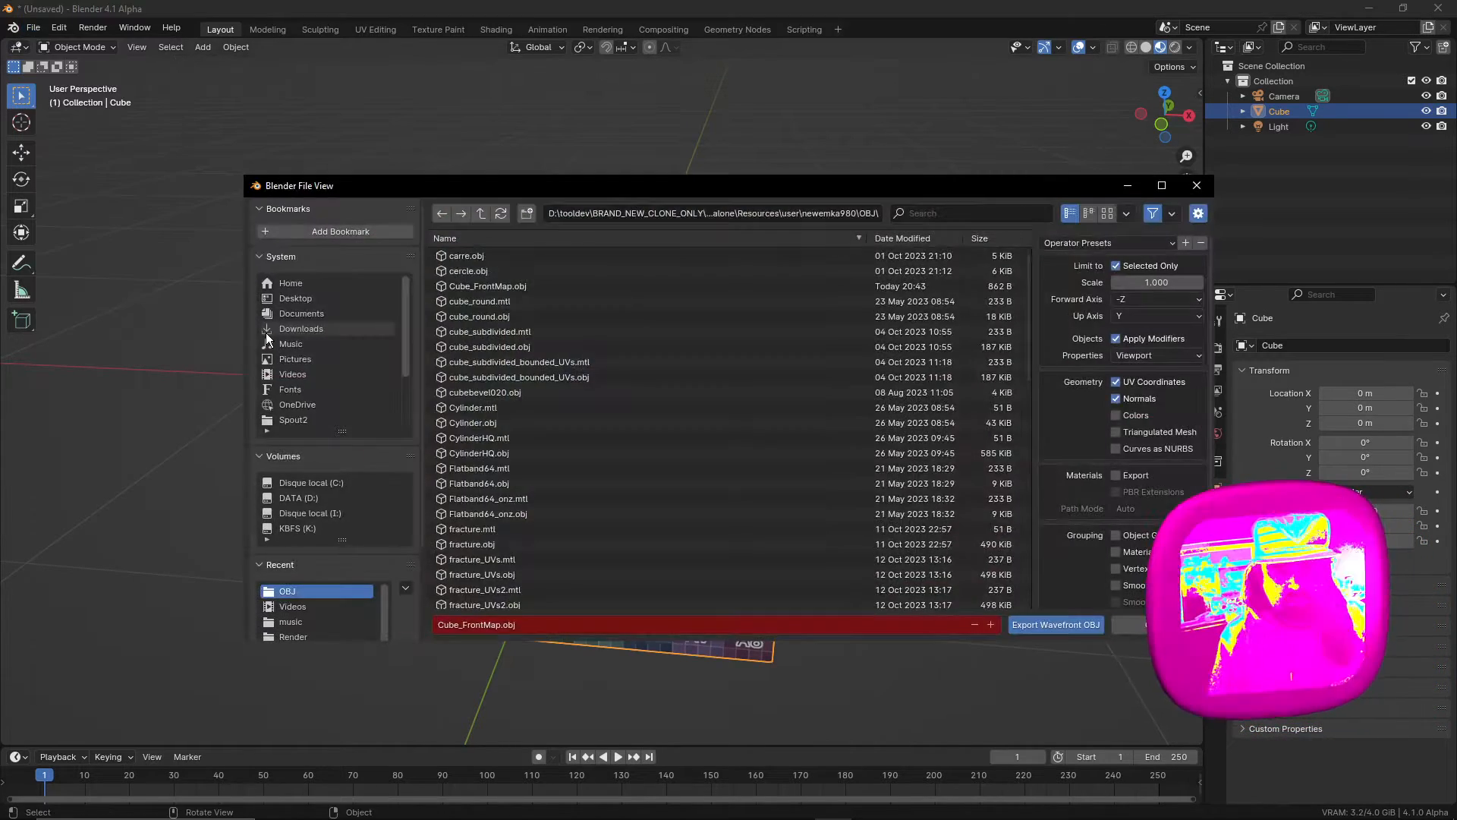
pyautogui.click(481, 289)
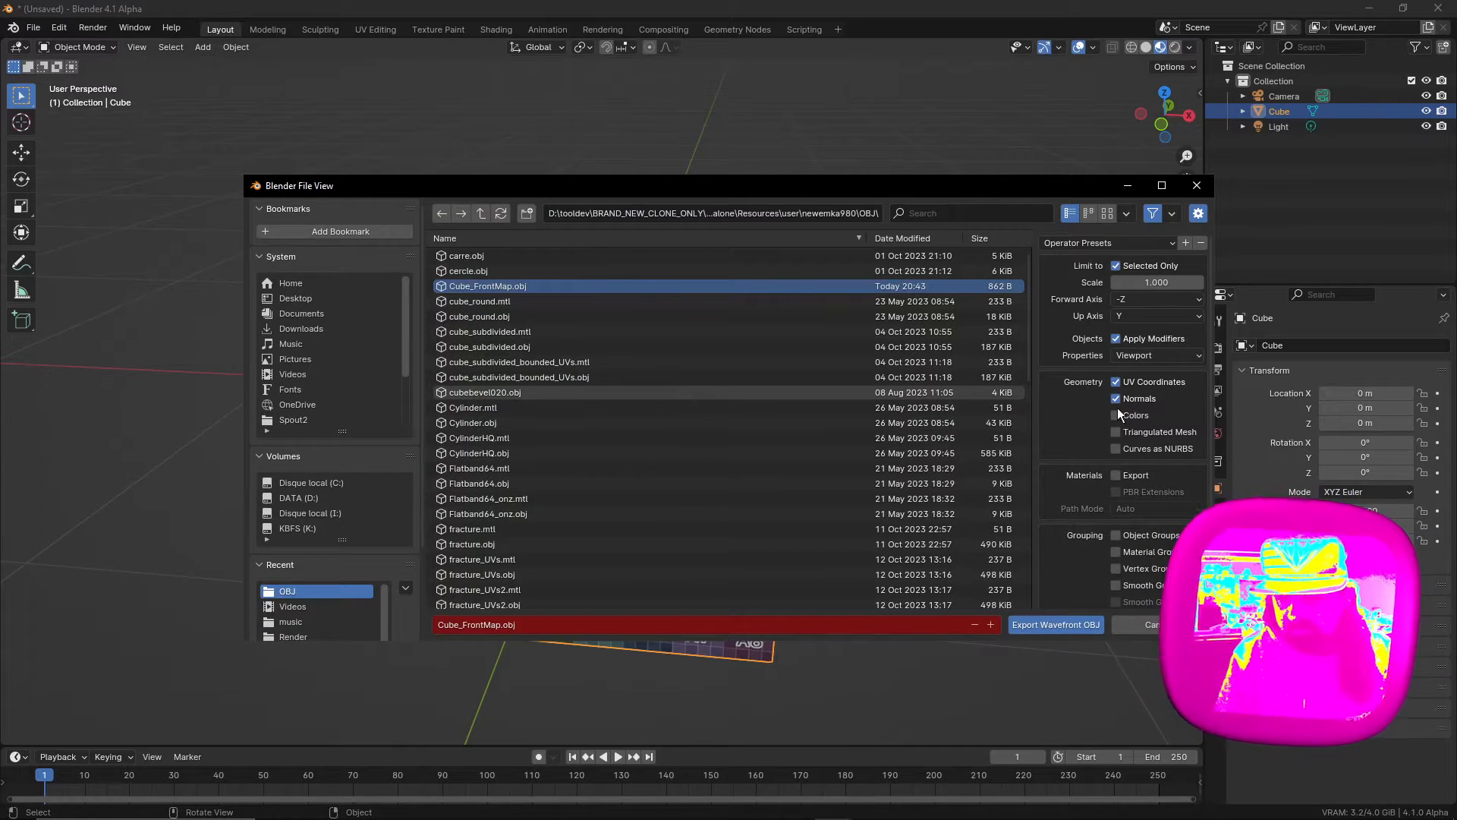
pyautogui.click(1044, 627)
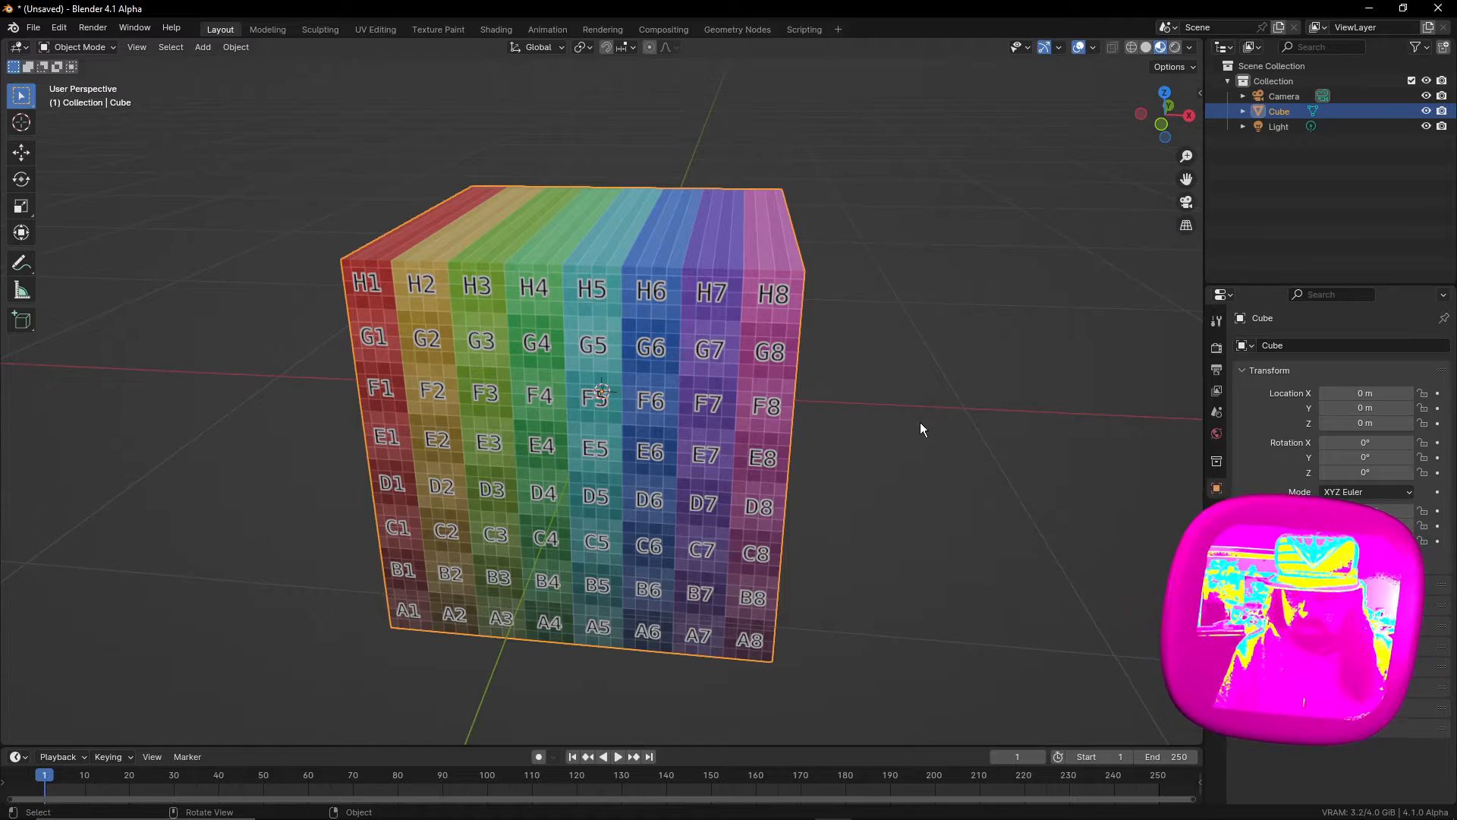
# Step: Switch to T3, connect the black-to-white LinearGradient to SetMaterial in place of the rainbow one, and move the rainbow node aside
pyautogui.moveTo(796, 805)
pyautogui.click(855, 750)
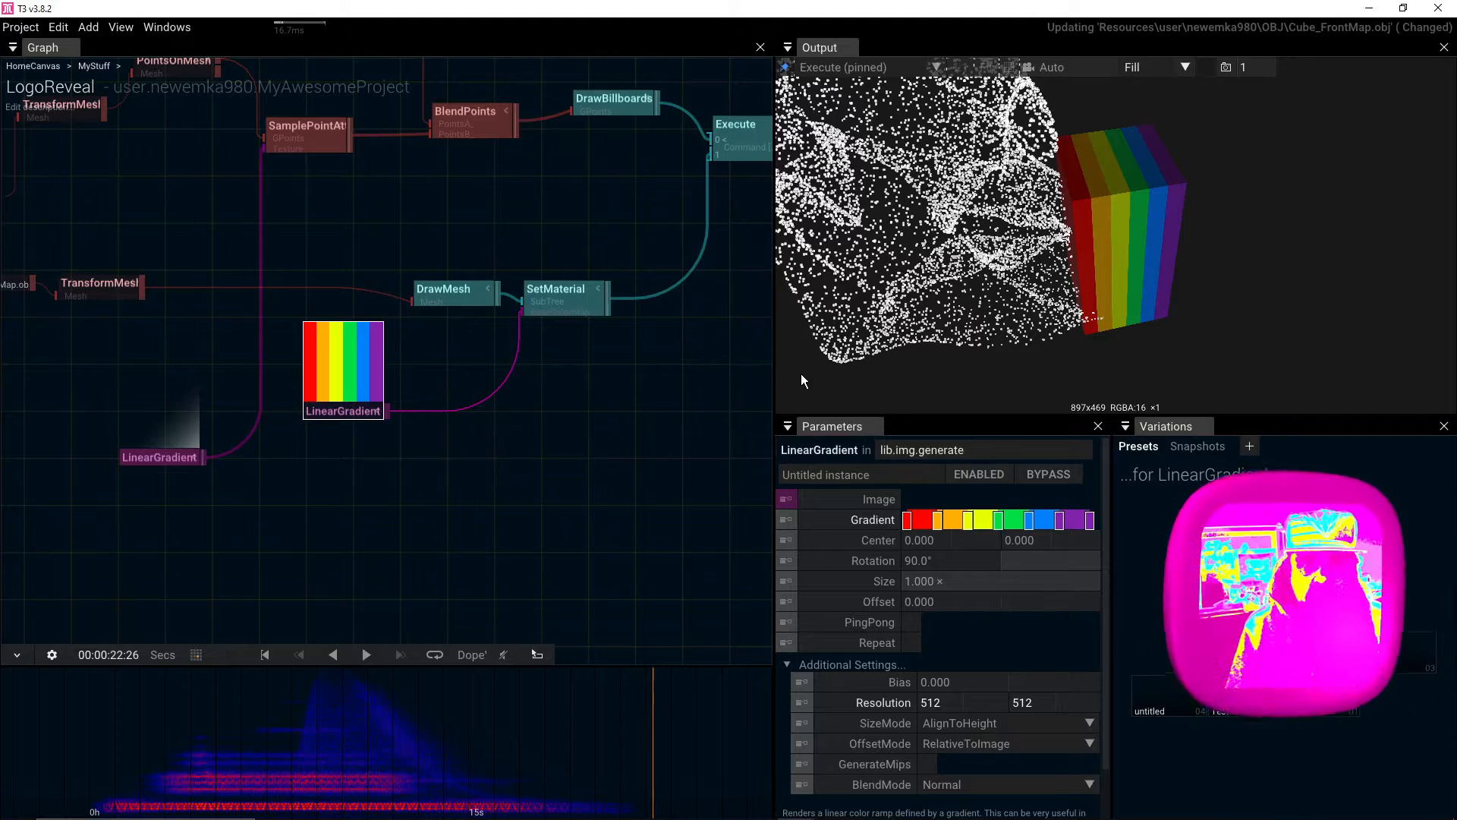
pyautogui.moveTo(507, 453); pyautogui.dragTo(653, 458)
pyautogui.moveTo(1115, 258)
pyautogui.mouseDown()
pyautogui.moveTo(1033, 148)
pyautogui.moveTo(1139, 188)
pyautogui.moveTo(1087, 257)
pyautogui.moveTo(1102, 252)
pyautogui.mouseUp()
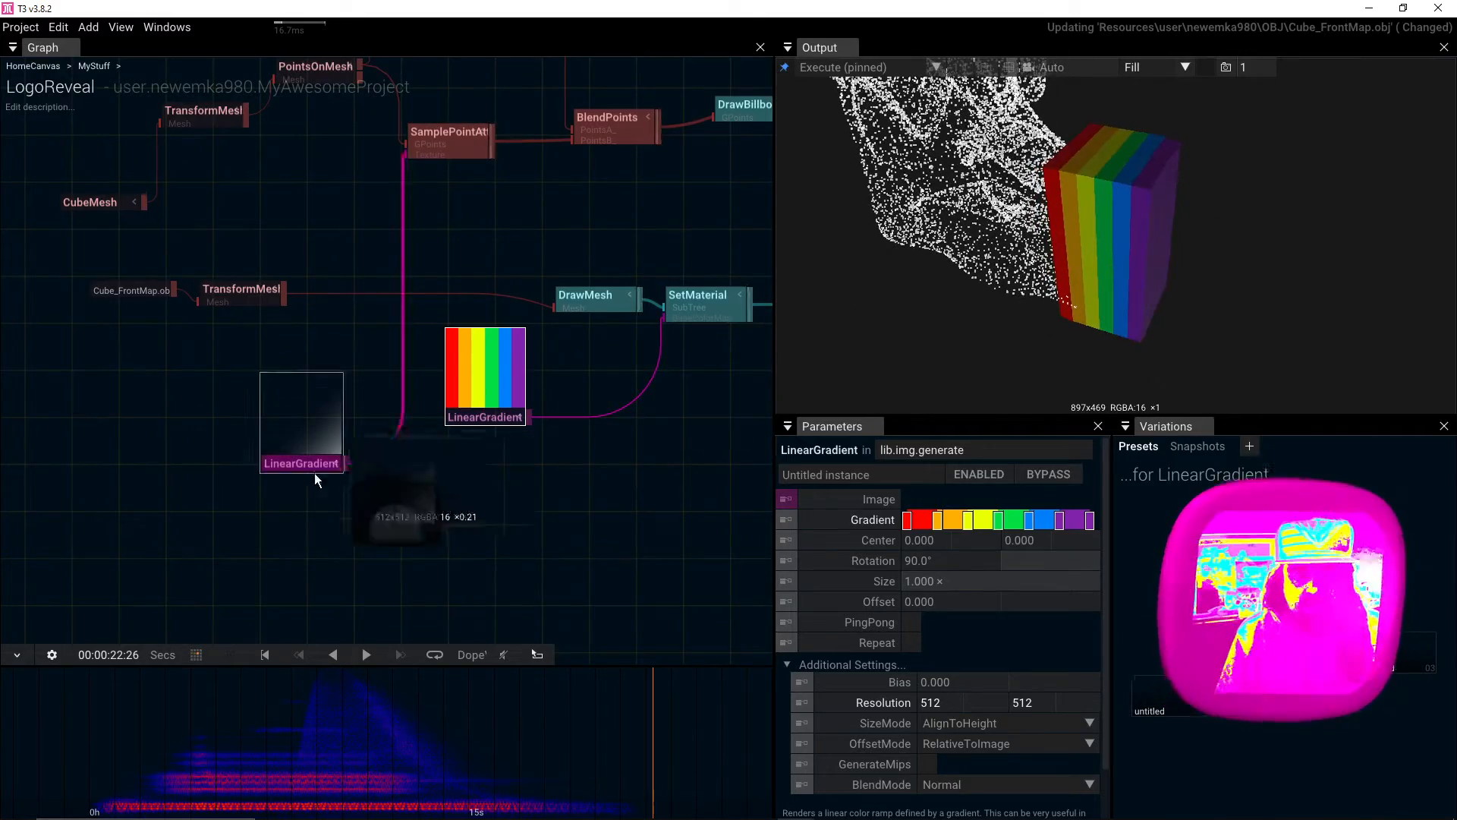
pyautogui.moveTo(346, 465); pyautogui.dragTo(639, 323)
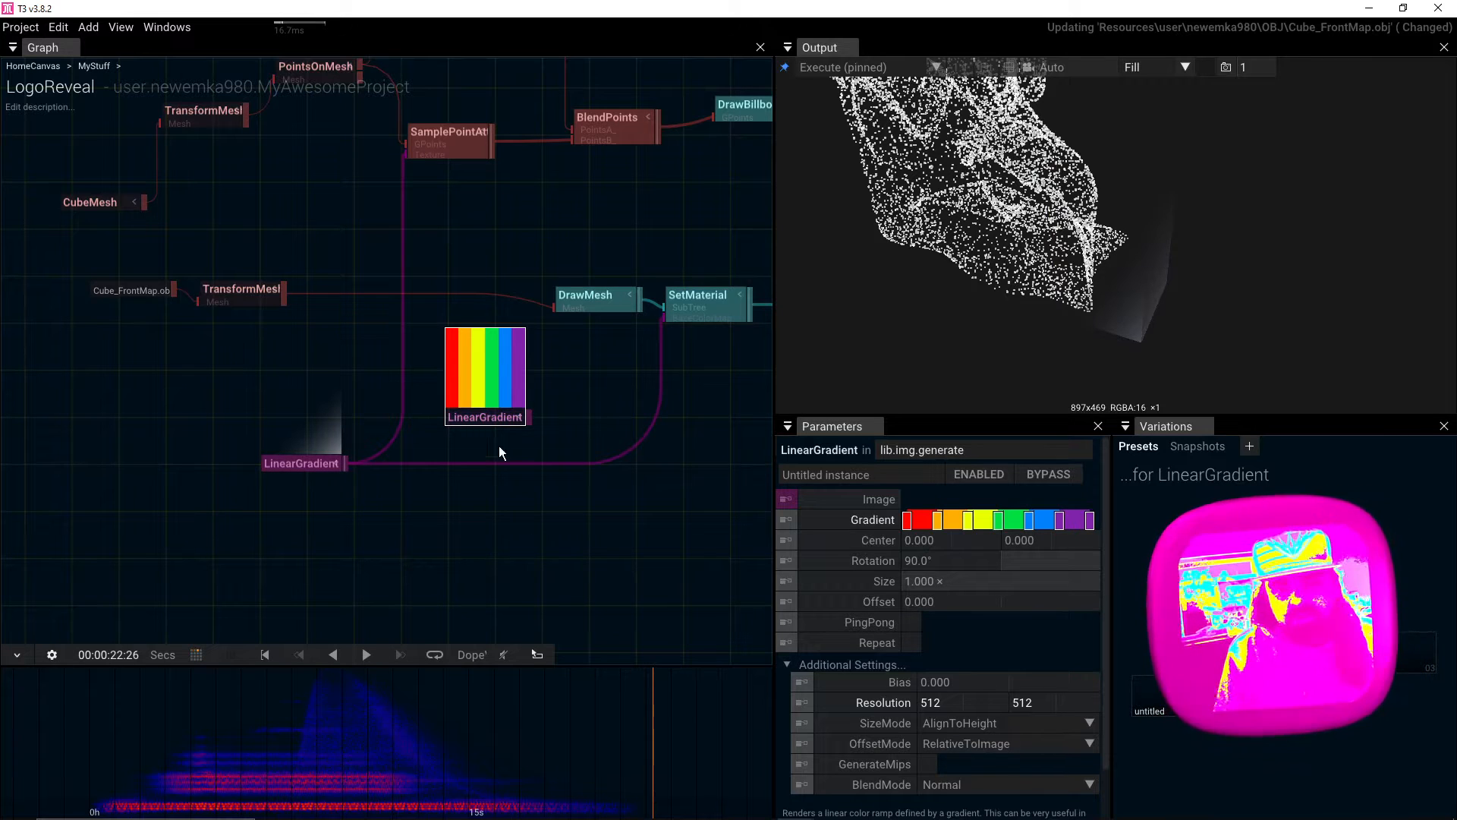
pyautogui.moveTo(479, 422); pyautogui.dragTo(29, 583)
pyautogui.moveTo(508, 554)
pyautogui.mouseDown()
pyautogui.moveTo(503, 539)
pyautogui.moveTo(499, 572)
pyautogui.mouseUp()
pyautogui.moveTo(513, 295); pyautogui.dragTo(497, 355)
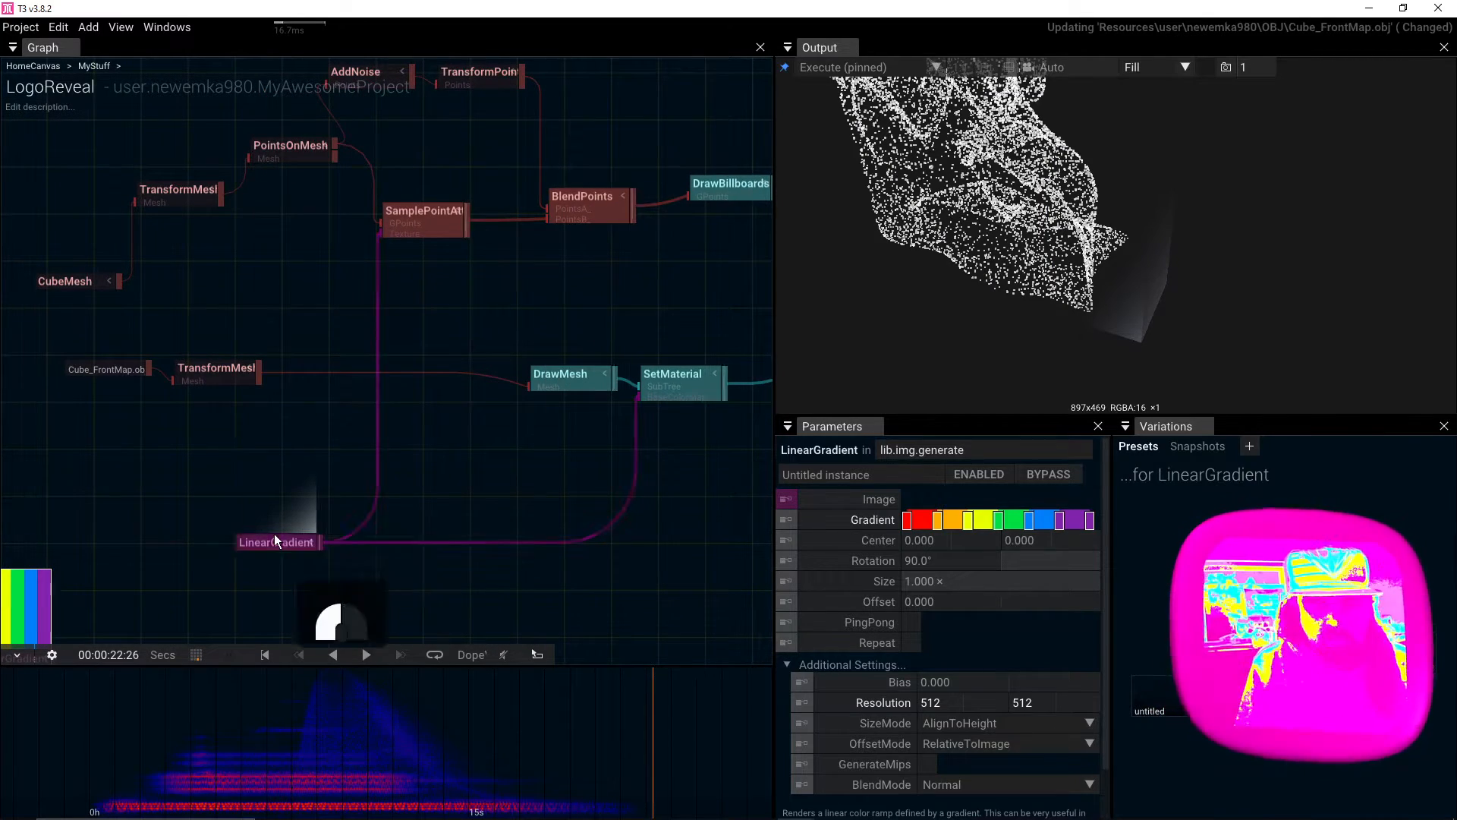
# Step: Sweep the black-to-white LinearGradient's offset to test the reveal on the cube and points, and leave it at -0.75
pyautogui.click(275, 541)
pyautogui.moveTo(922, 601); pyautogui.dragTo(1238, 607)
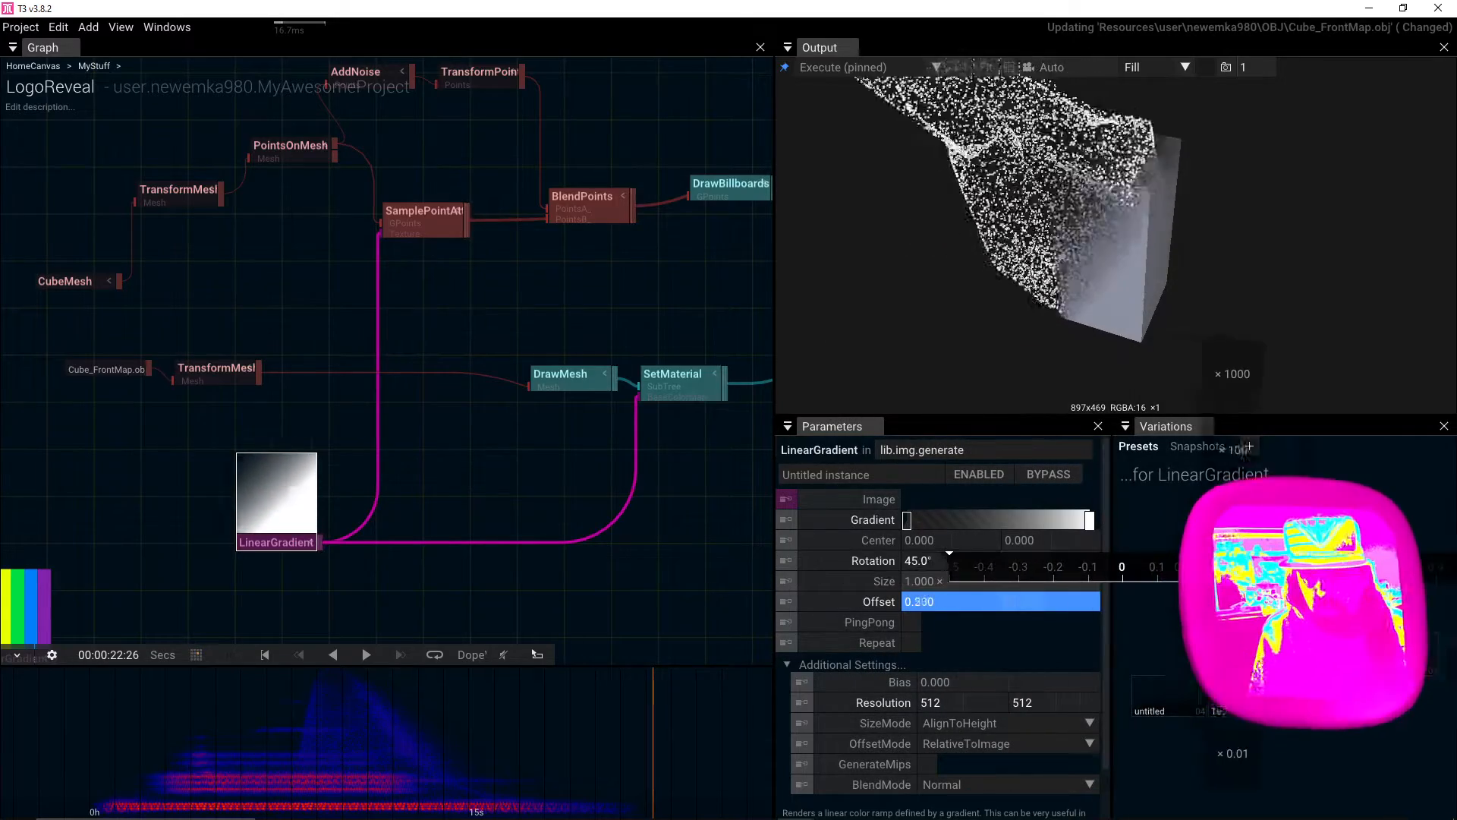
pyautogui.moveTo(1243, 451); pyautogui.dragTo(604, 582)
# Step: Duplicate the black-to-white LinearGradient and connect the copy to SetMaterial in place of the original
pyautogui.scroll(-2, 176, 486)
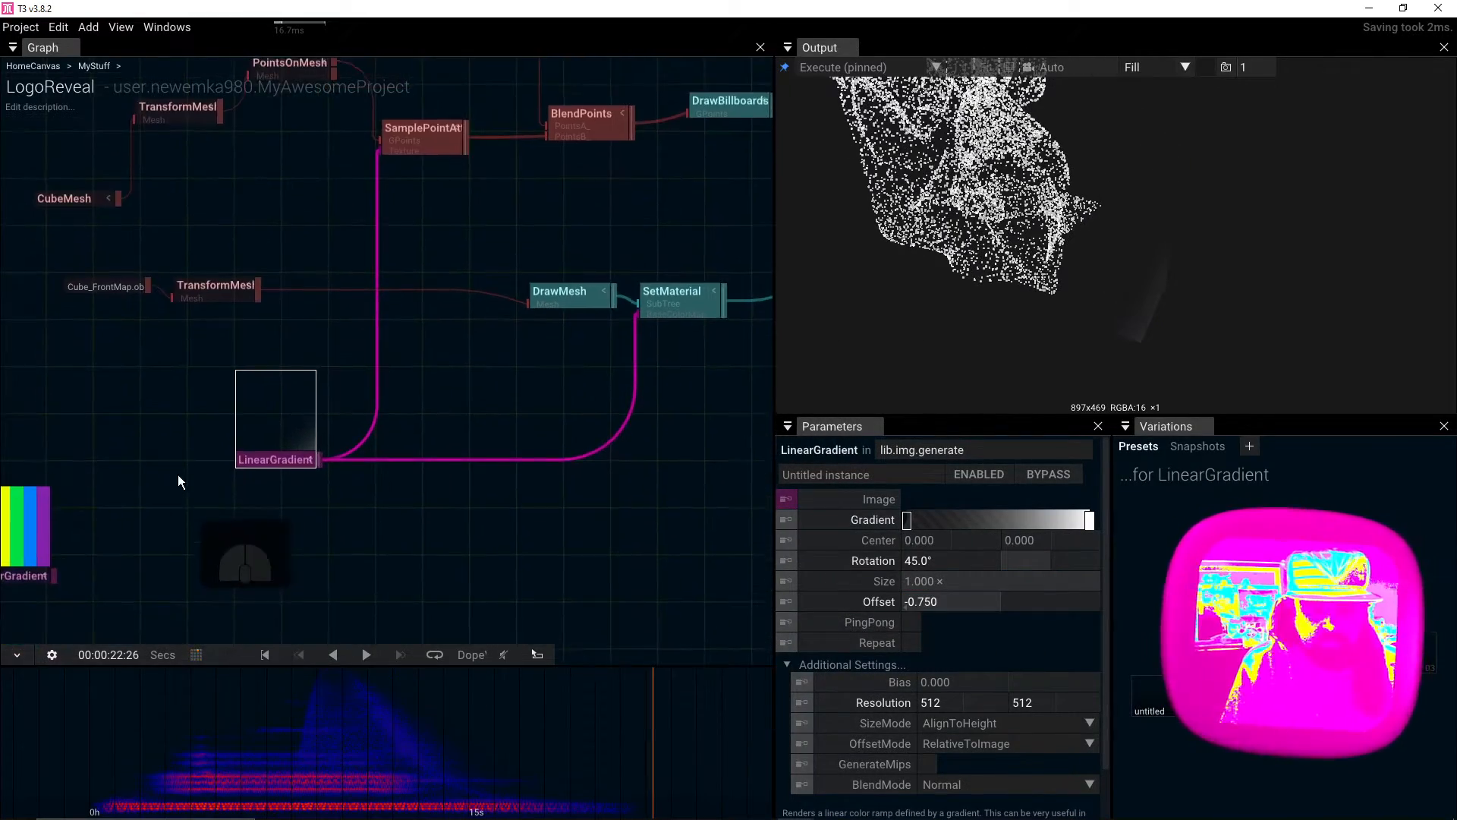
pyautogui.click(258, 463)
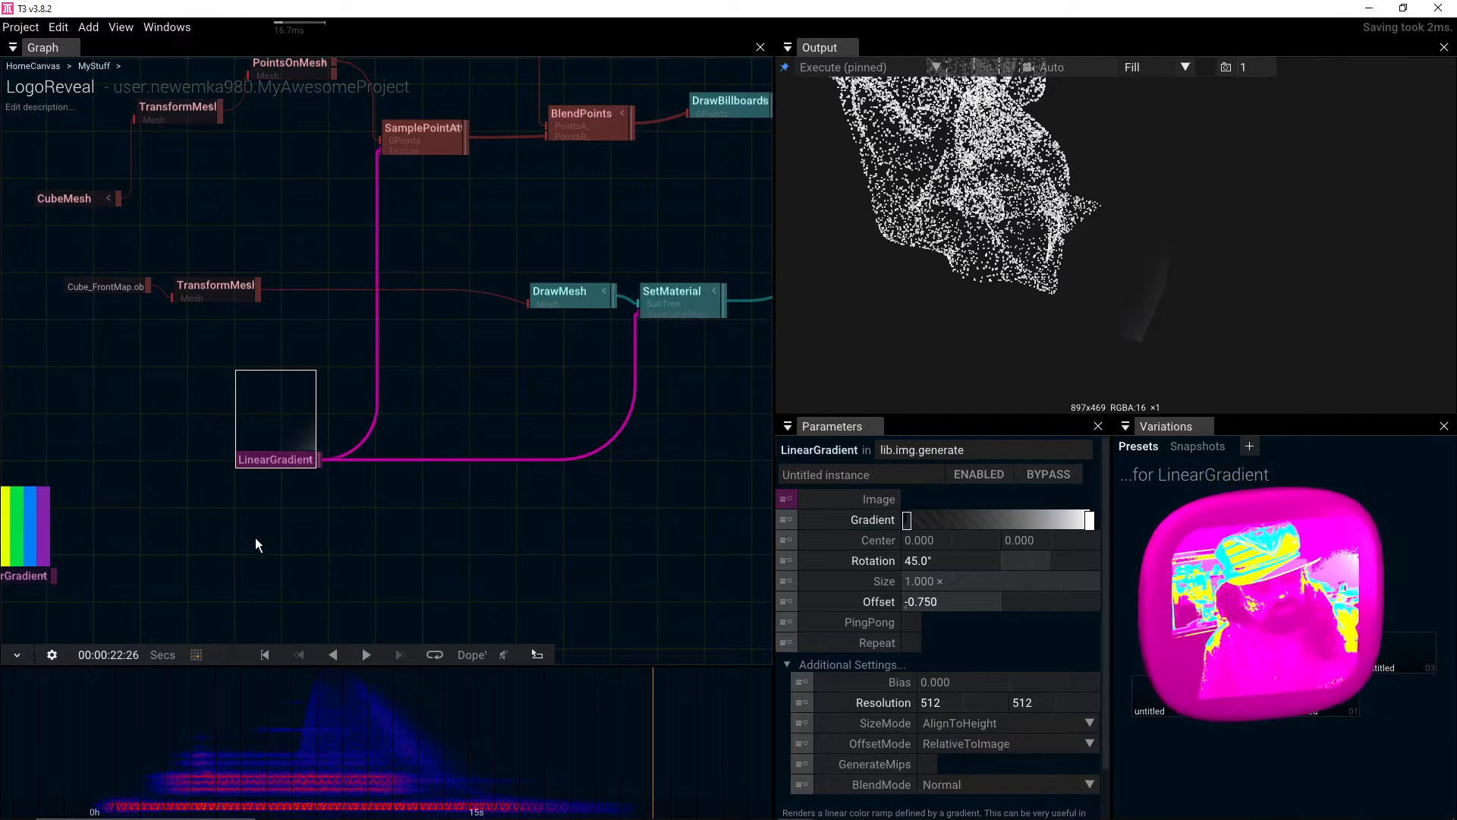
pyautogui.hotkey('ctrl', 'c')
pyautogui.hotkey('ctrl', 'v')
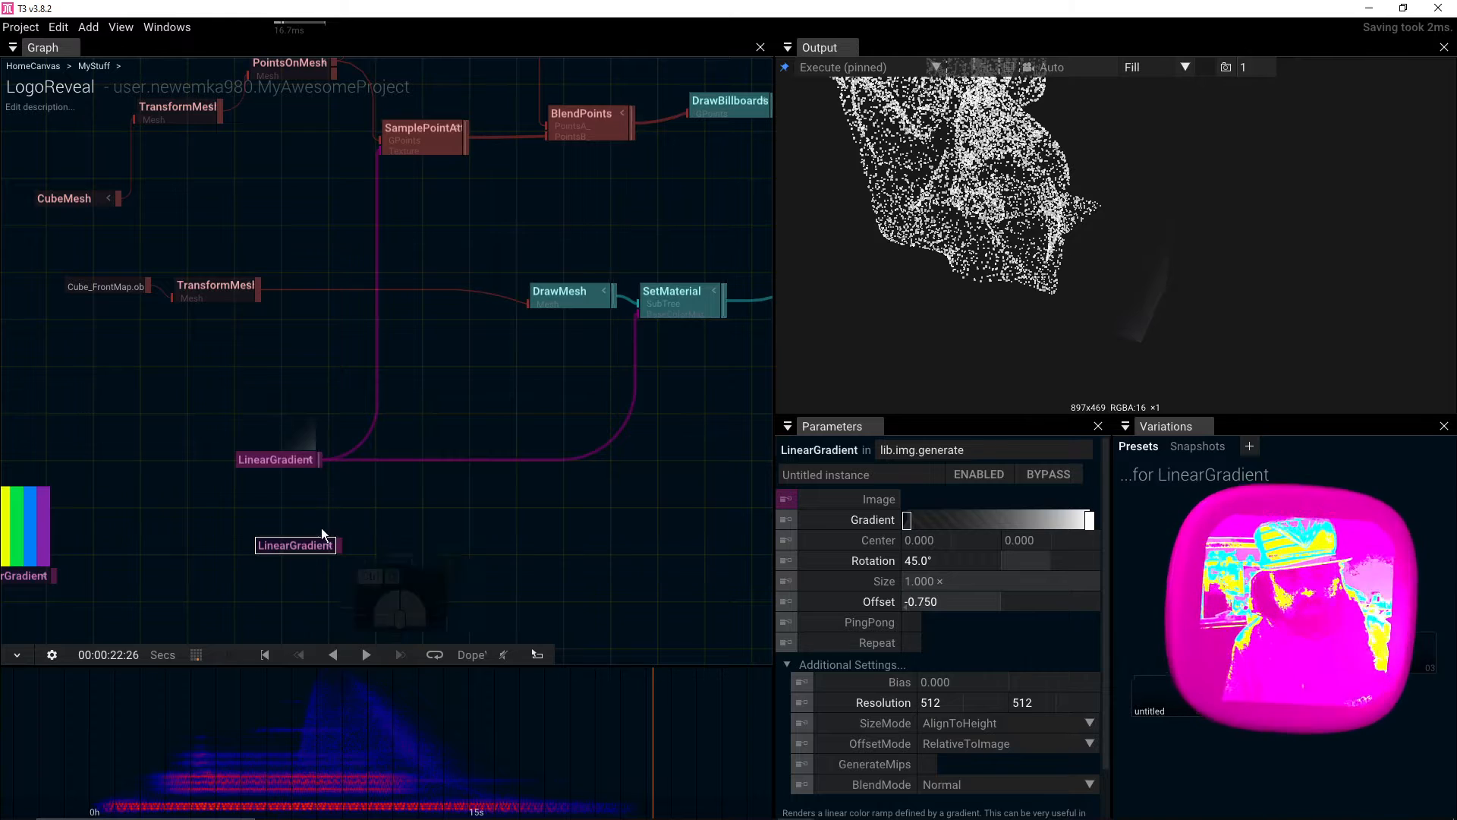
pyautogui.moveTo(302, 545); pyautogui.dragTo(637, 315)
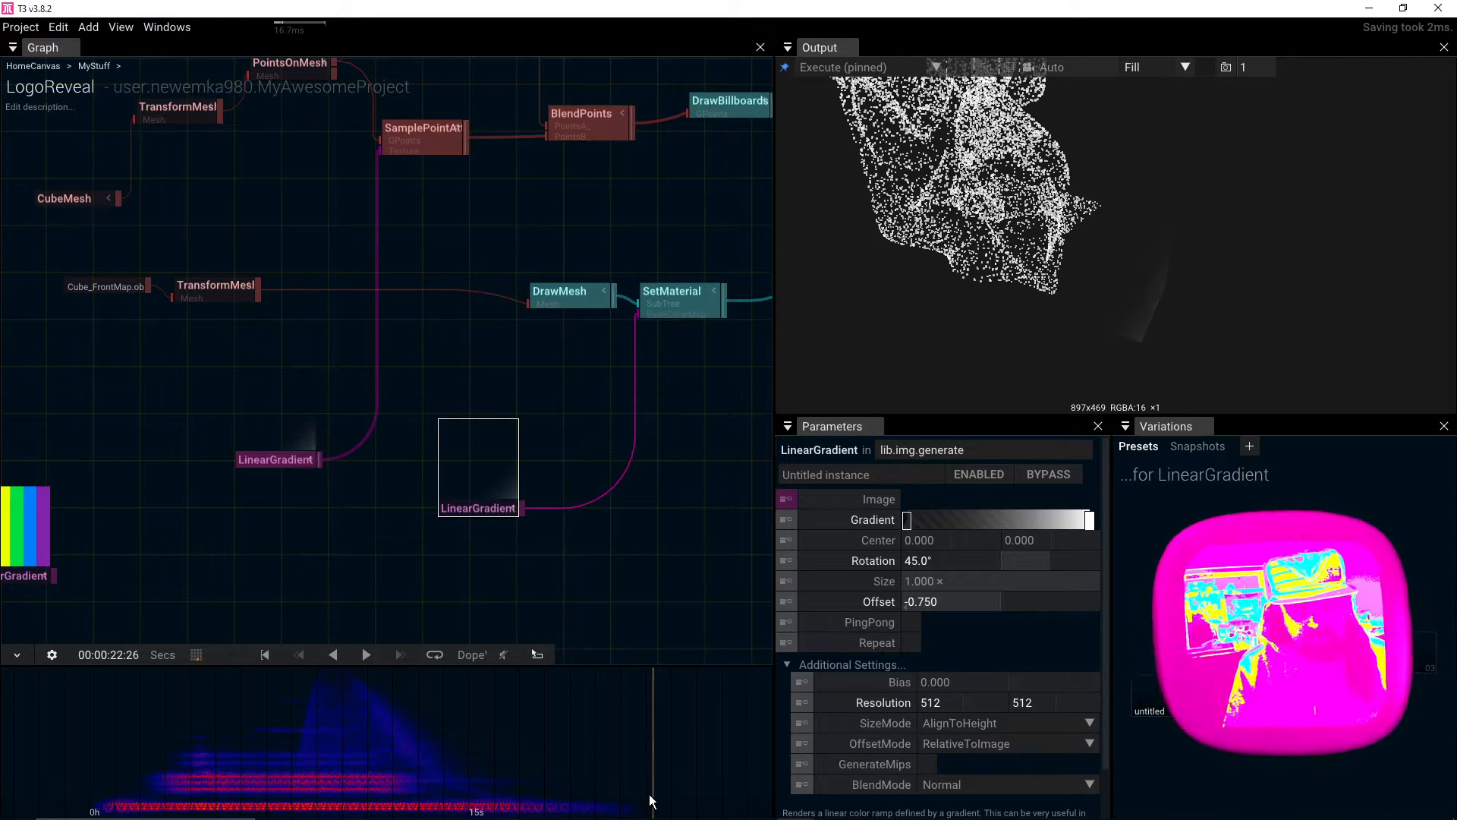
# Step: Move the timeline back to its start and reset the output camera to frame the points and cube
pyautogui.moveTo(652, 799); pyautogui.dragTo(191, 766)
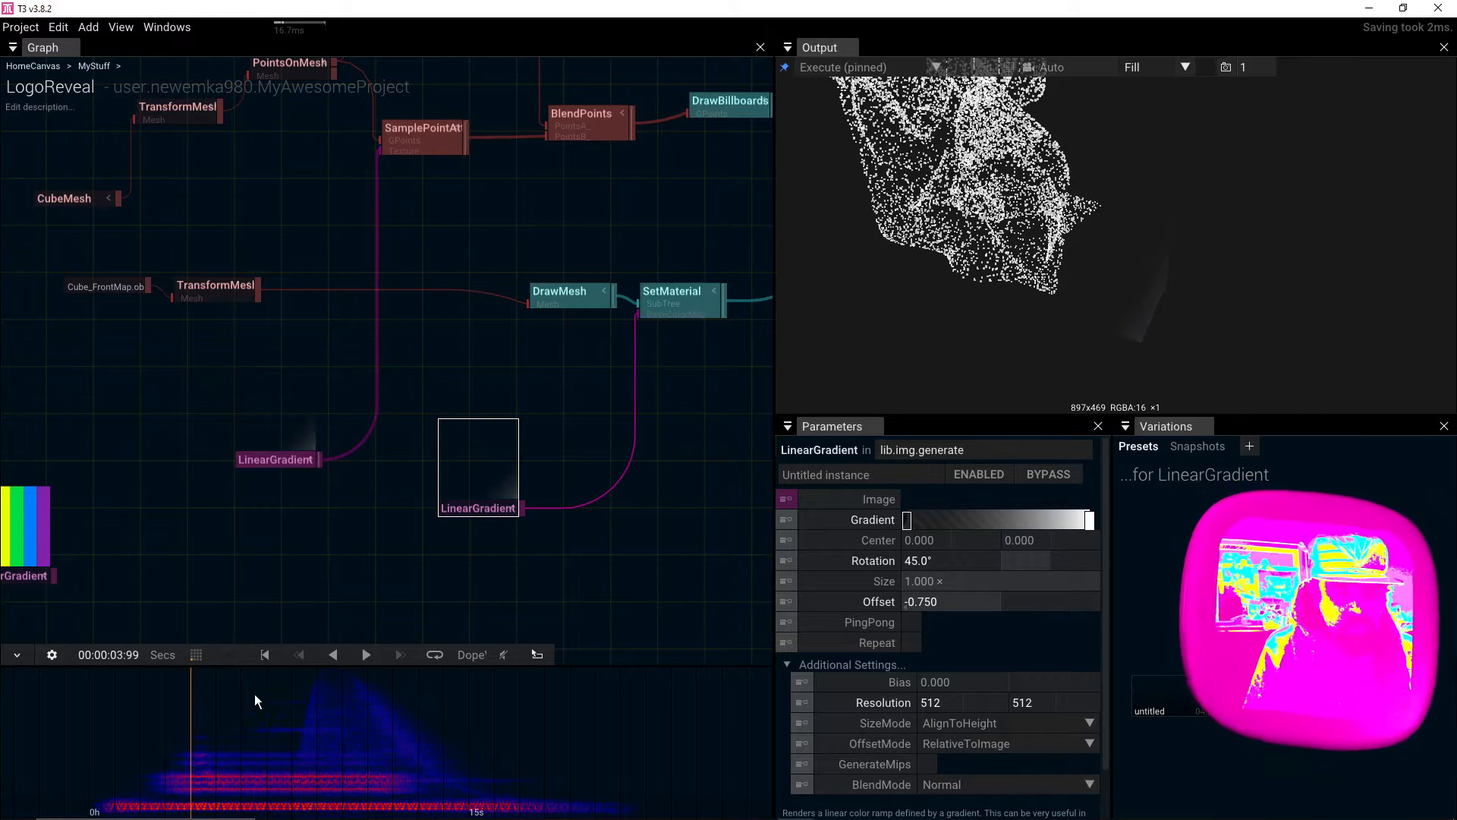
pyautogui.click(264, 654)
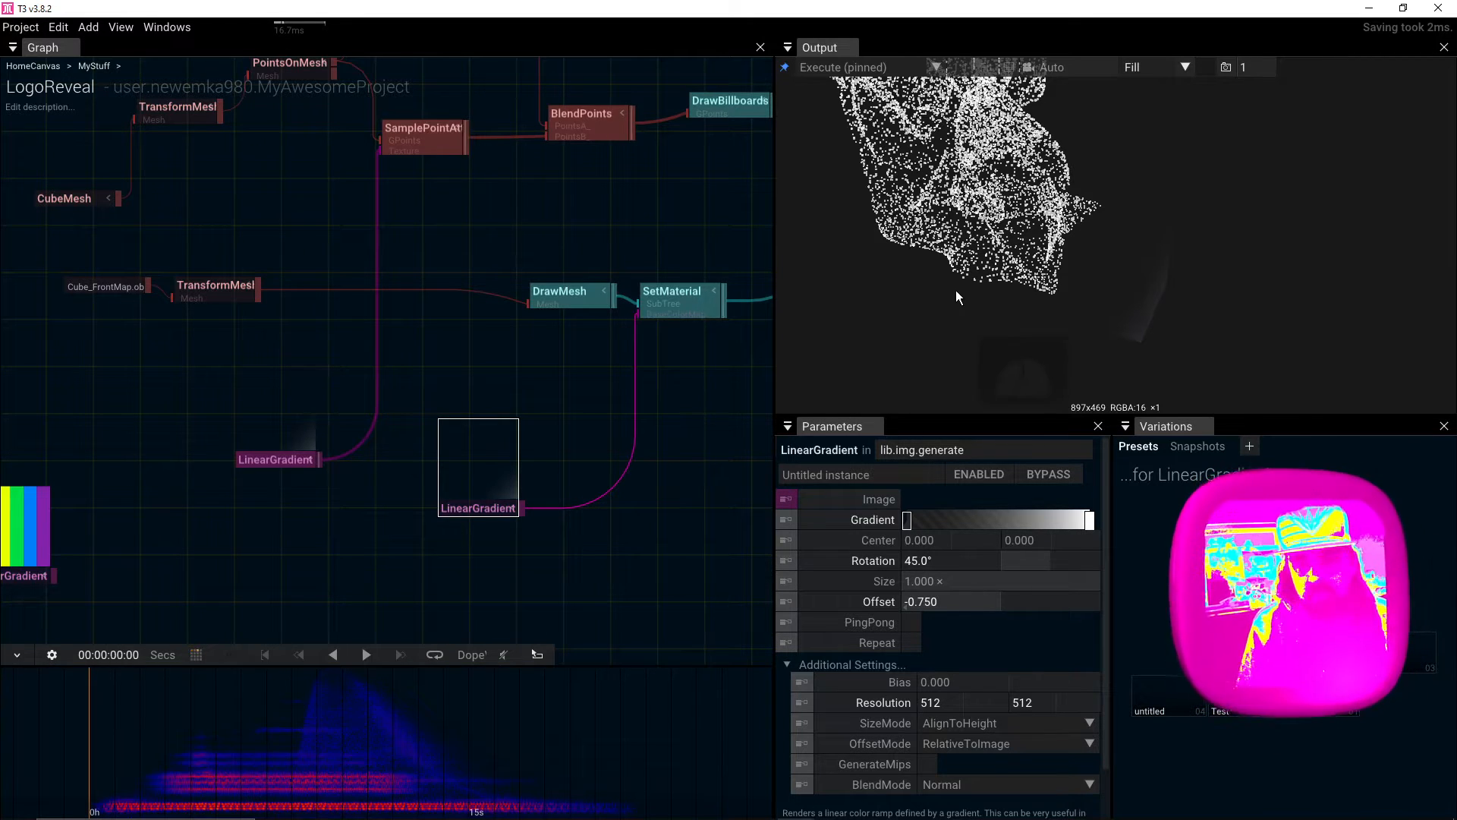
pyautogui.moveTo(1017, 248); pyautogui.dragTo(1043, 196)
pyautogui.press('f')
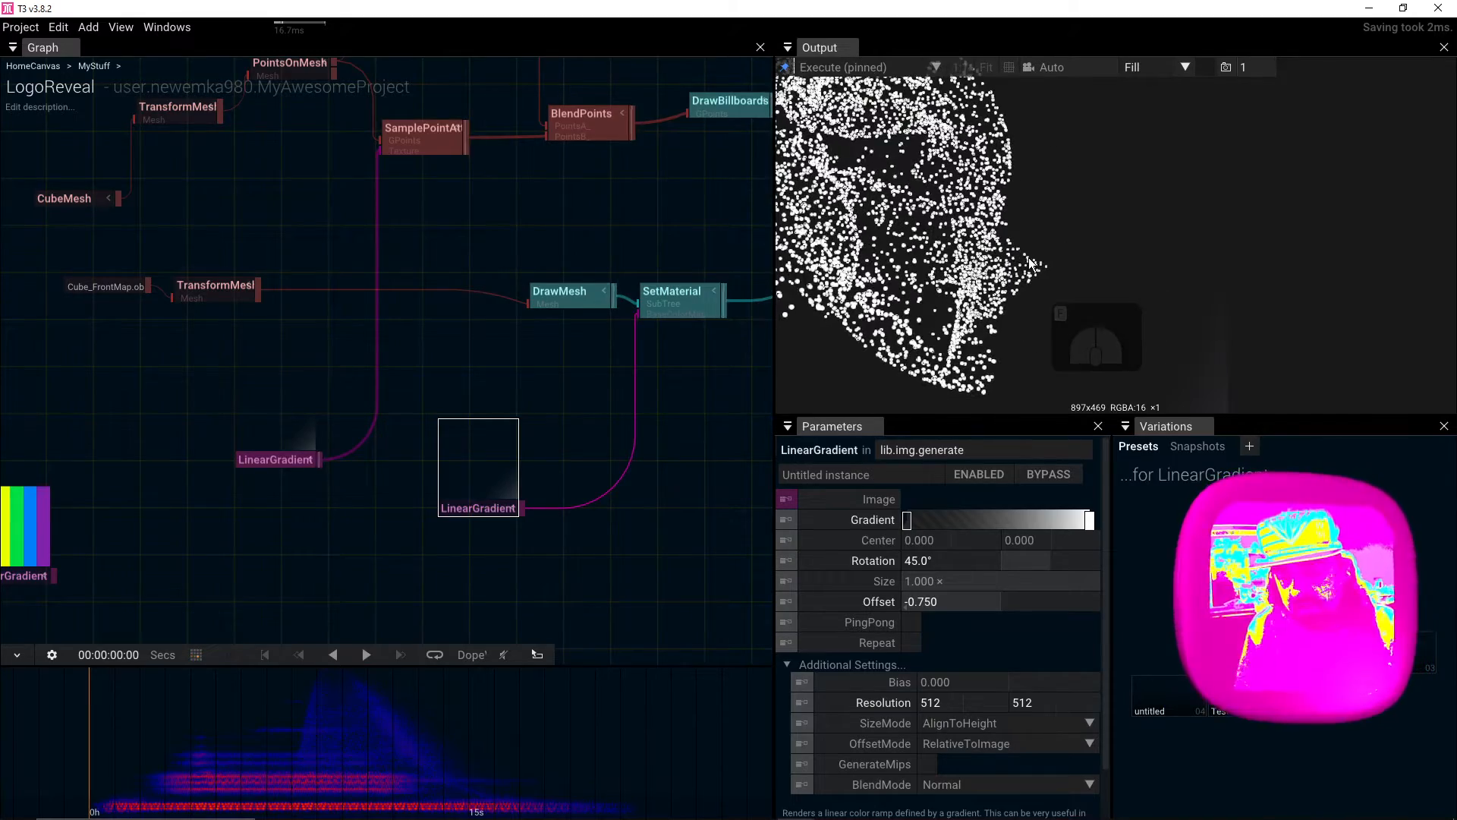
pyautogui.scroll(-3, 1029, 260)
pyautogui.moveTo(1128, 297)
pyautogui.mouseDown()
pyautogui.moveTo(1071, 257)
pyautogui.moveTo(1111, 274)
pyautogui.moveTo(1111, 293)
pyautogui.mouseUp()
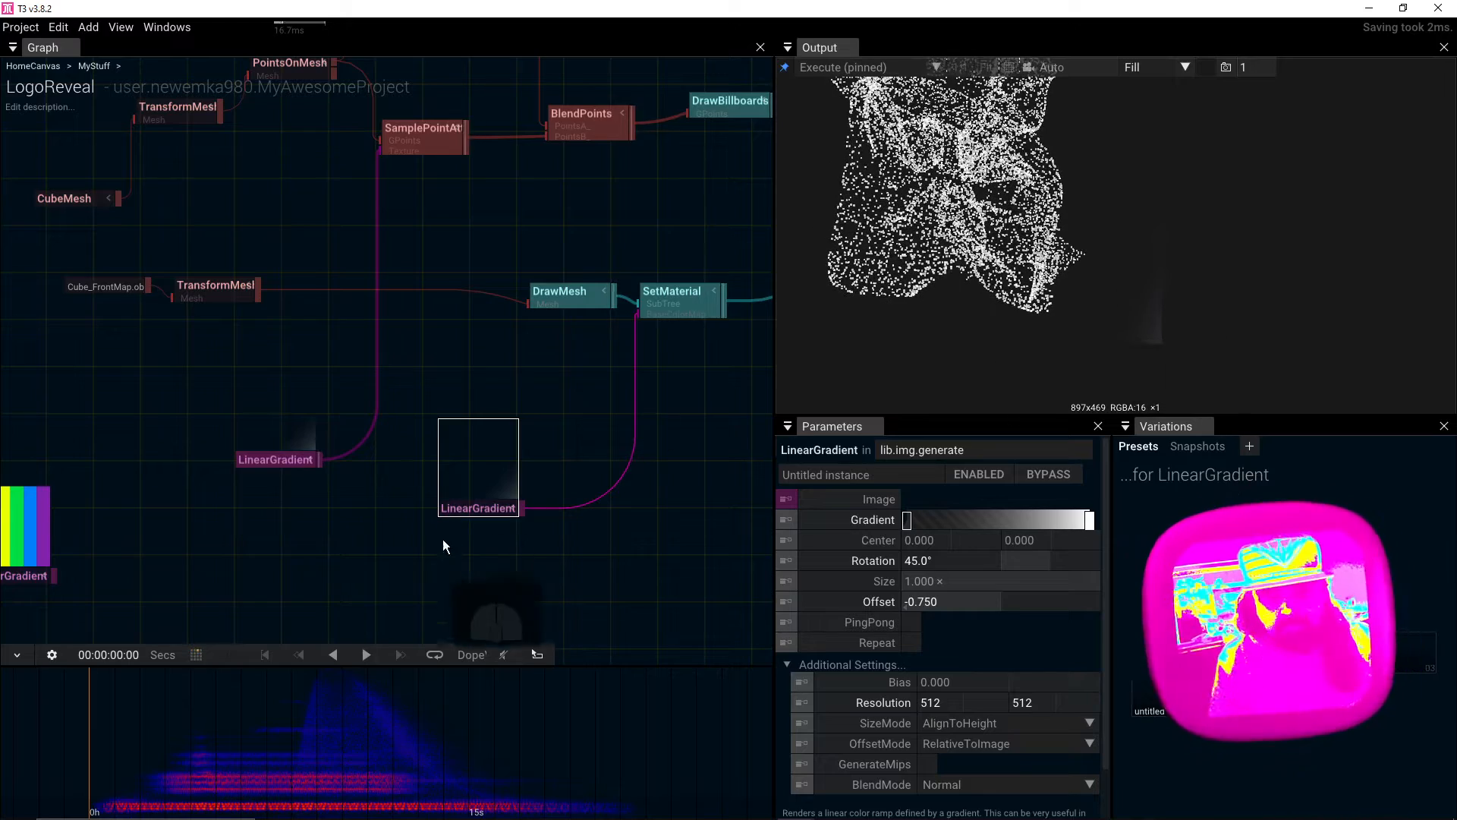
# Step: Set the offset of the LinearGradient connected to SetMaterial to -1 and adjust the view of the points
pyautogui.moveTo(910, 601); pyautogui.dragTo(826, 591)
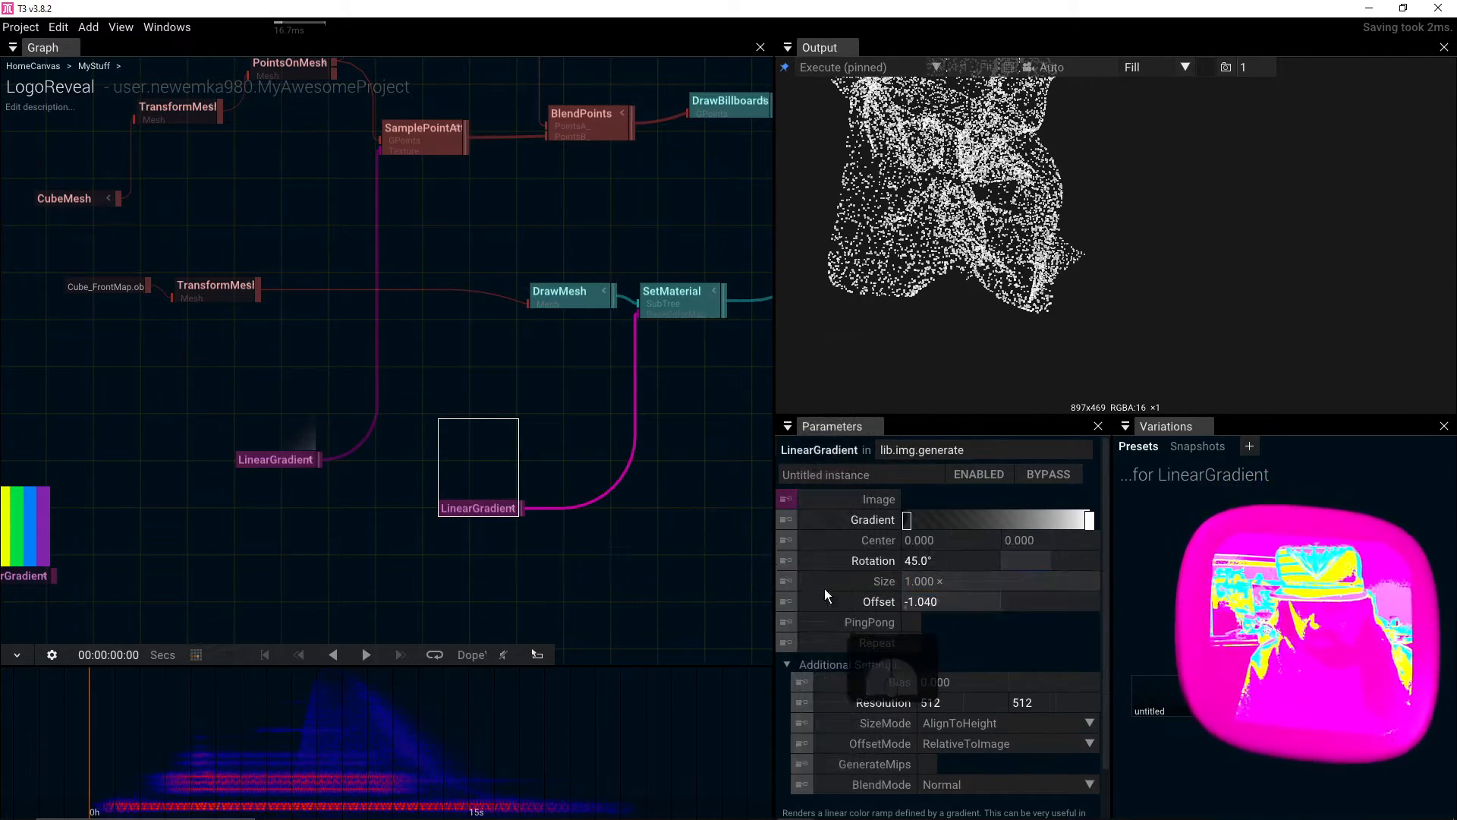
pyautogui.moveTo(928, 609); pyautogui.dragTo(927, 610)
pyautogui.write('-')
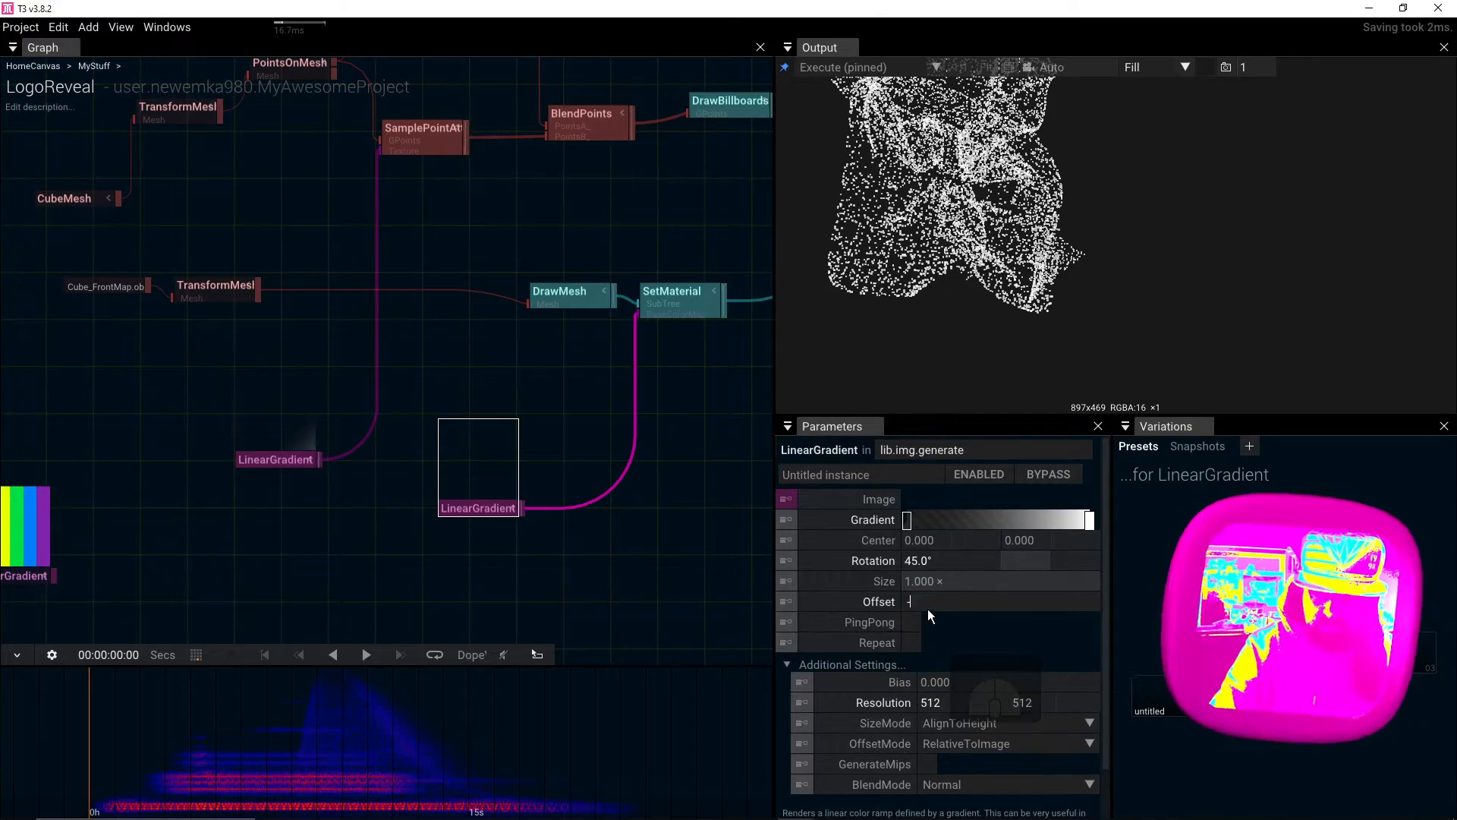
pyautogui.write('1')
pyautogui.press('Return')
pyautogui.moveTo(1040, 274); pyautogui.dragTo(1063, 252)
# Step: Add a Camera operator connected to the output of the Execute node that combines DrawBillboards and SetMaterial
pyautogui.moveTo(674, 413); pyautogui.dragTo(341, 464)
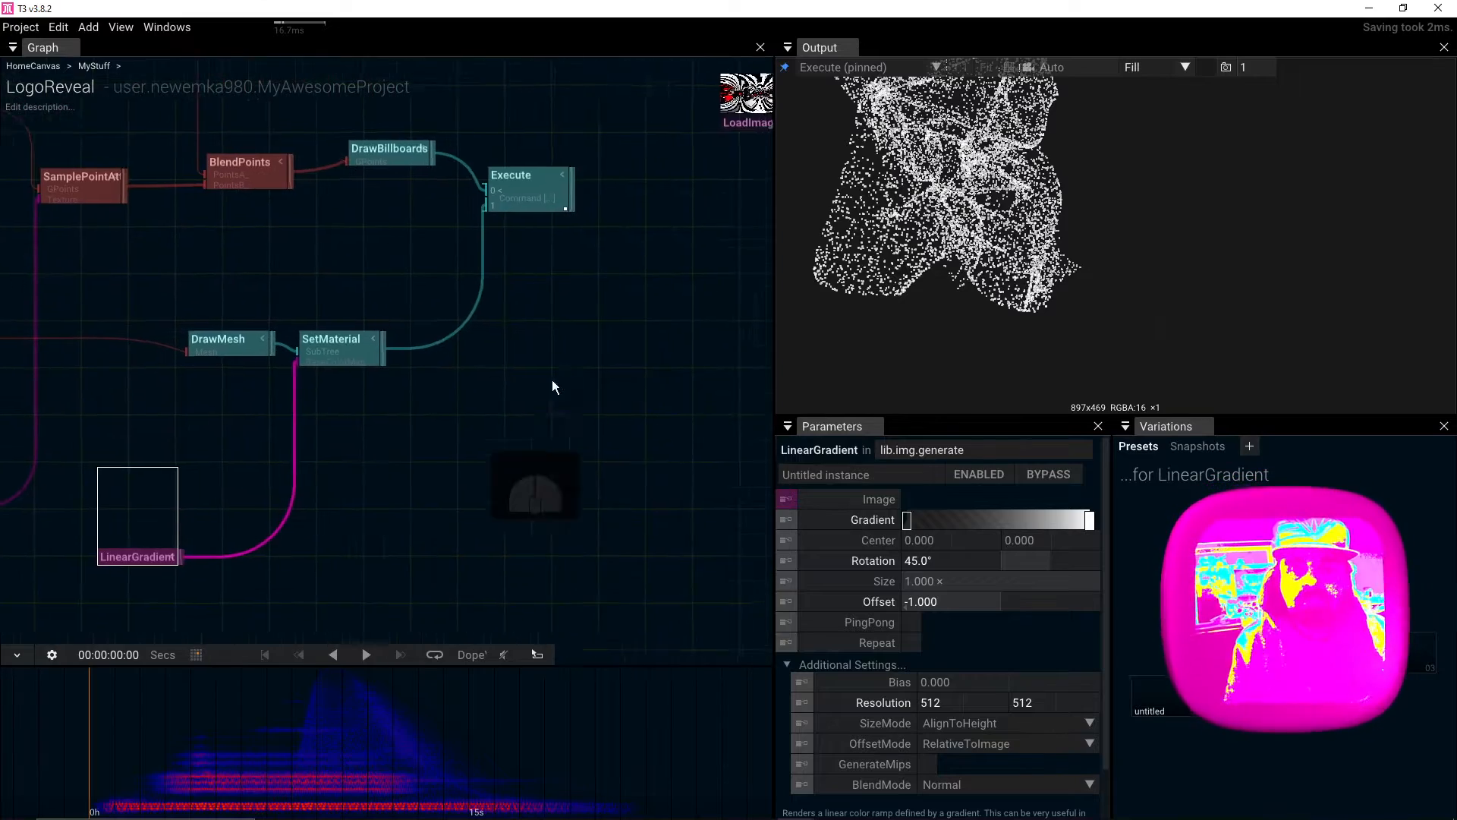
pyautogui.moveTo(583, 245); pyautogui.dragTo(619, 325)
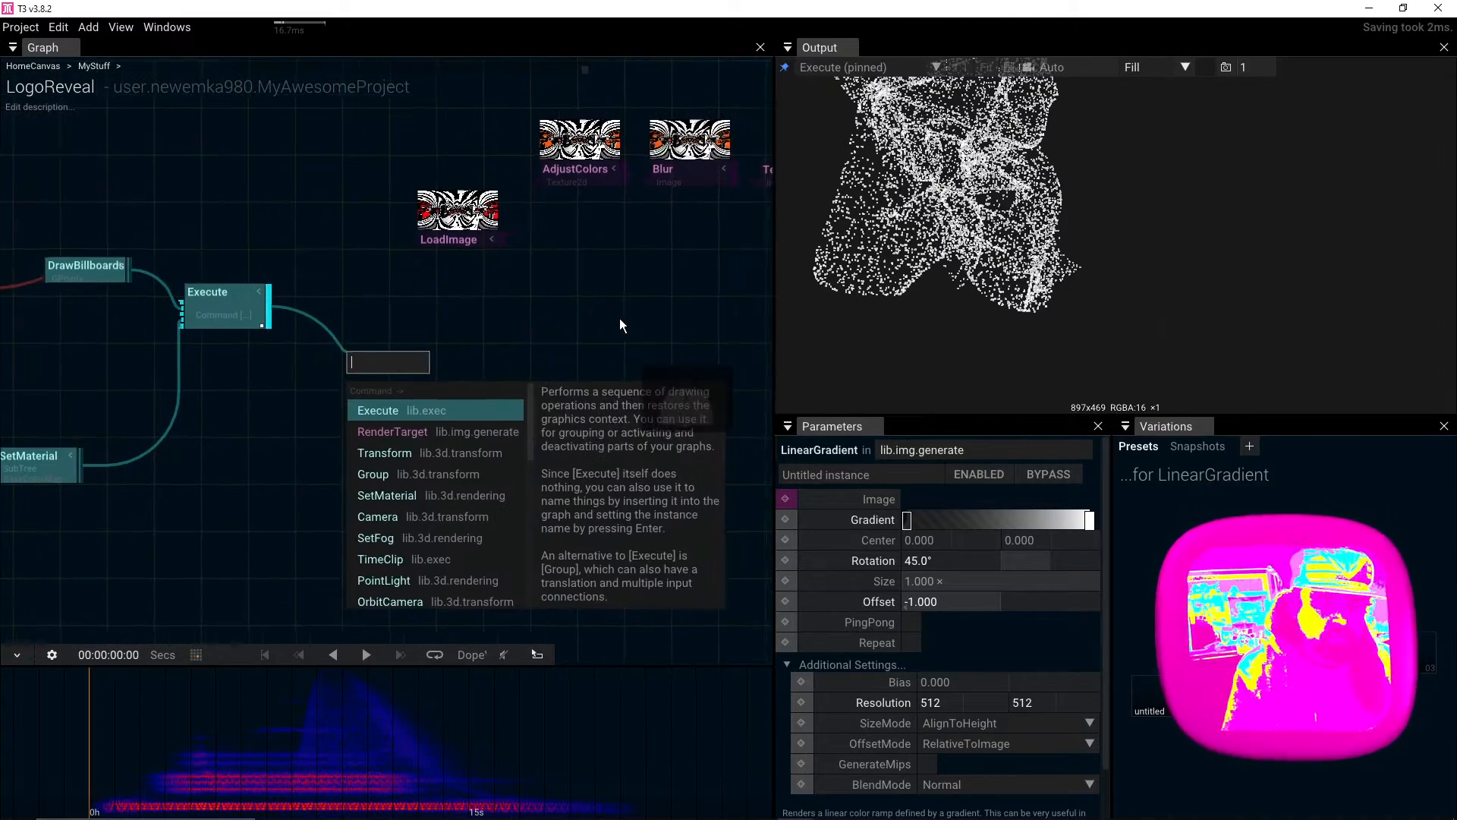
pyautogui.write('re')
pyautogui.press('BackSpace')
pyautogui.press('BackSpace')
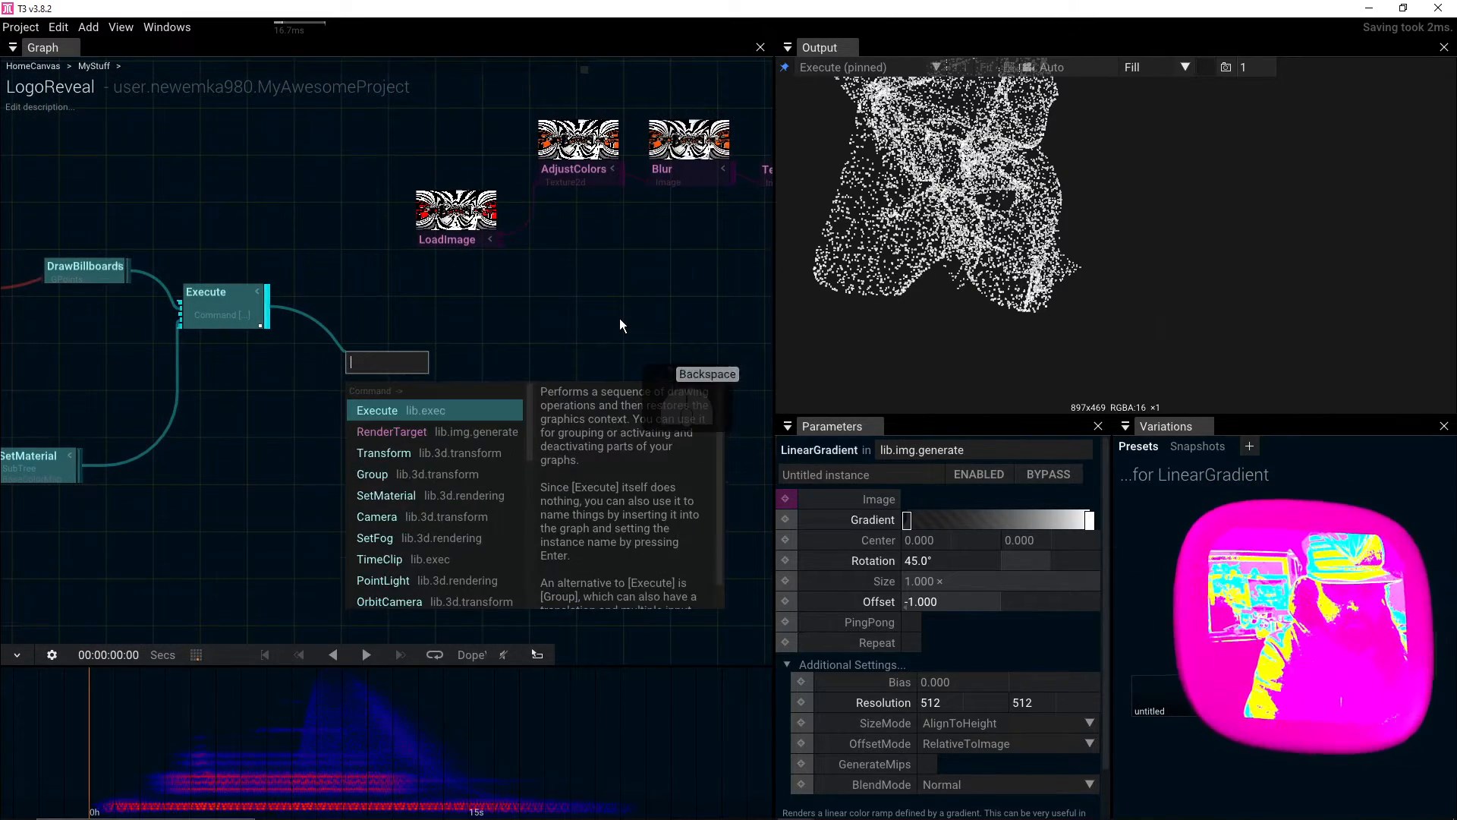
pyautogui.write('ca')
pyautogui.click(430, 408)
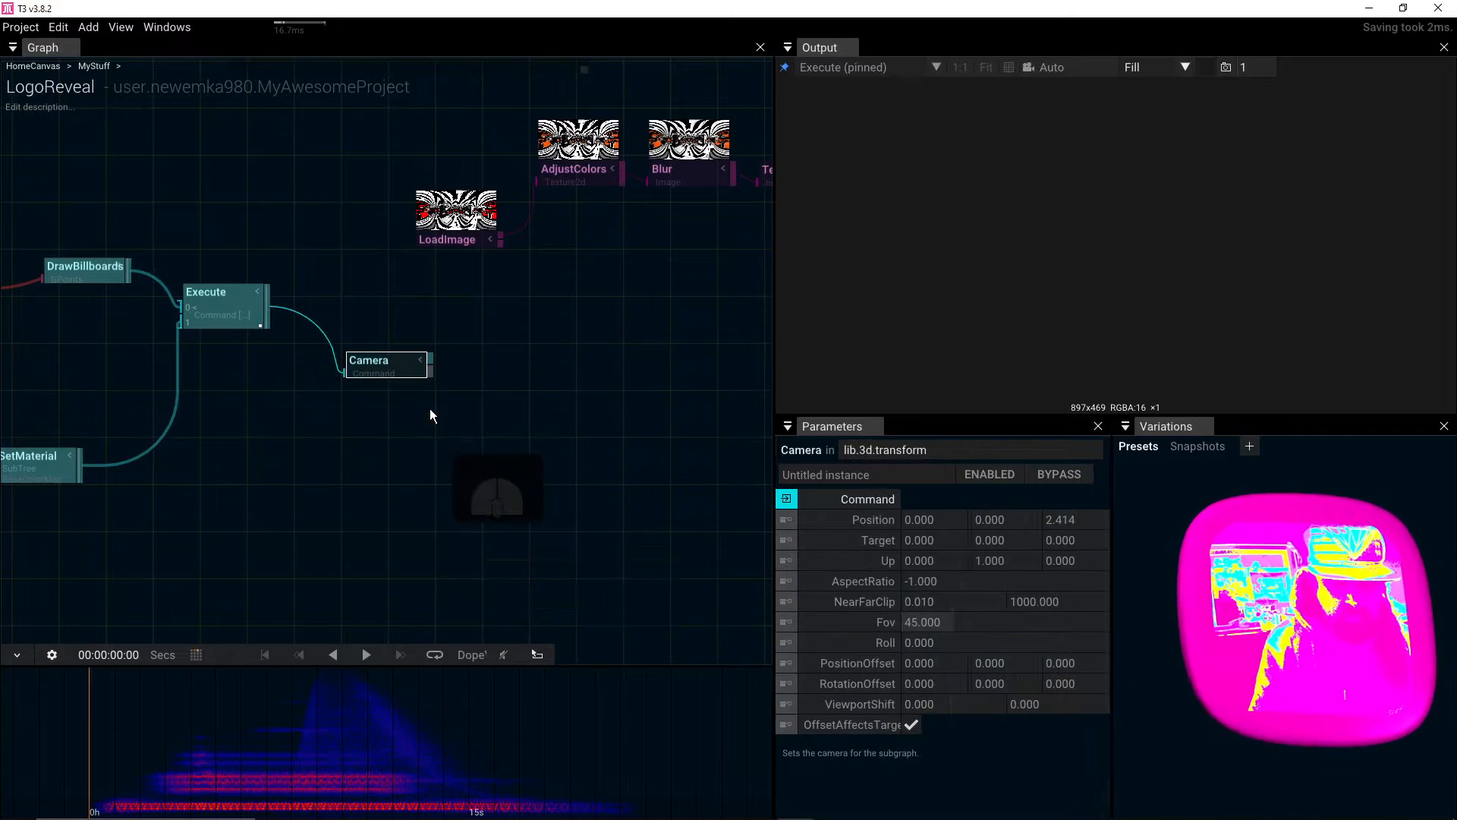
# Step: Add a RenderTarget connected to the Camera's output and pin it as the displayed output
pyautogui.moveTo(430, 358); pyautogui.dragTo(493, 372)
pyautogui.write('render')
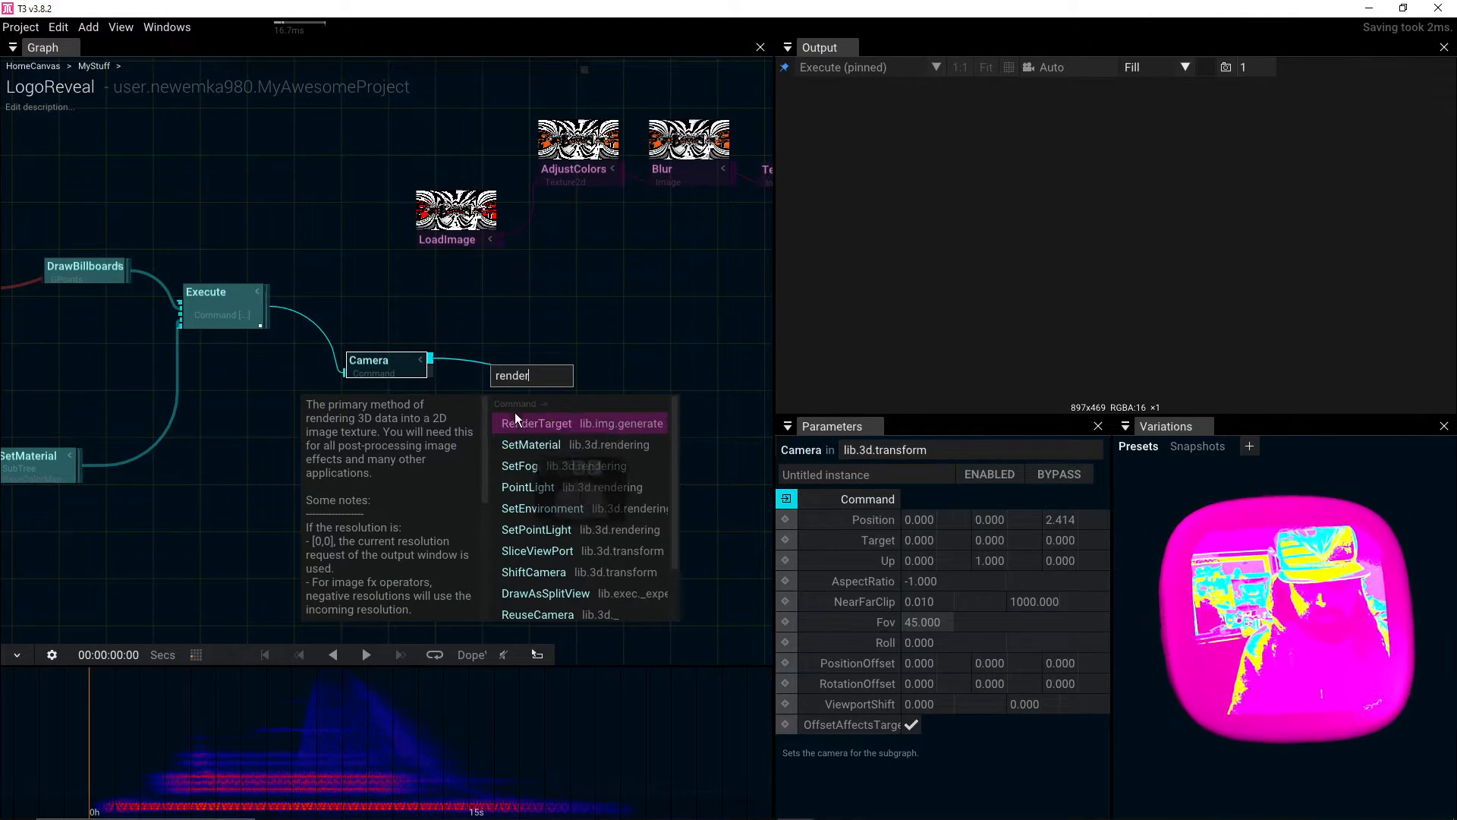
pyautogui.click(522, 421)
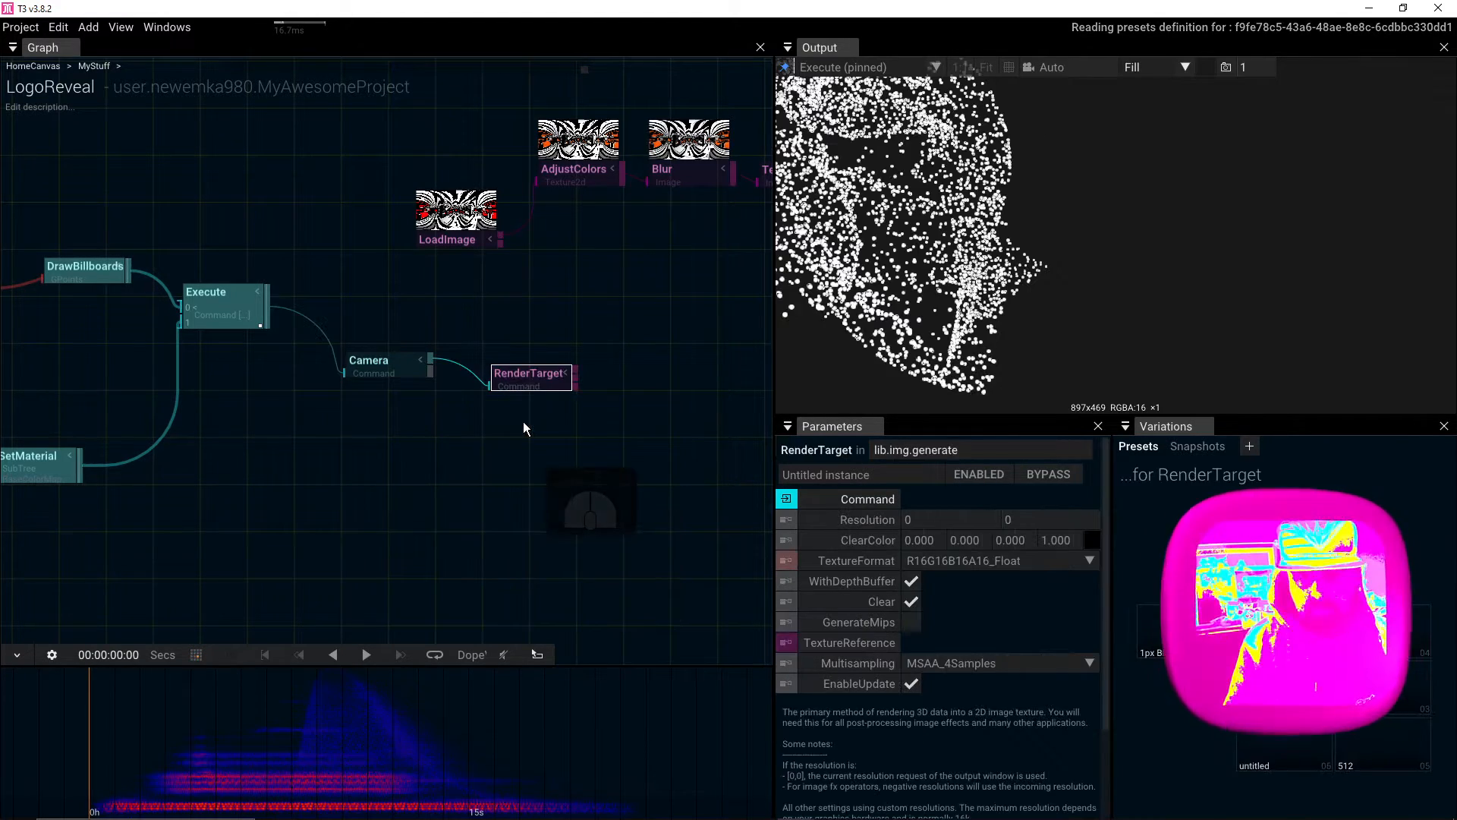
pyautogui.doubleClick(785, 67)
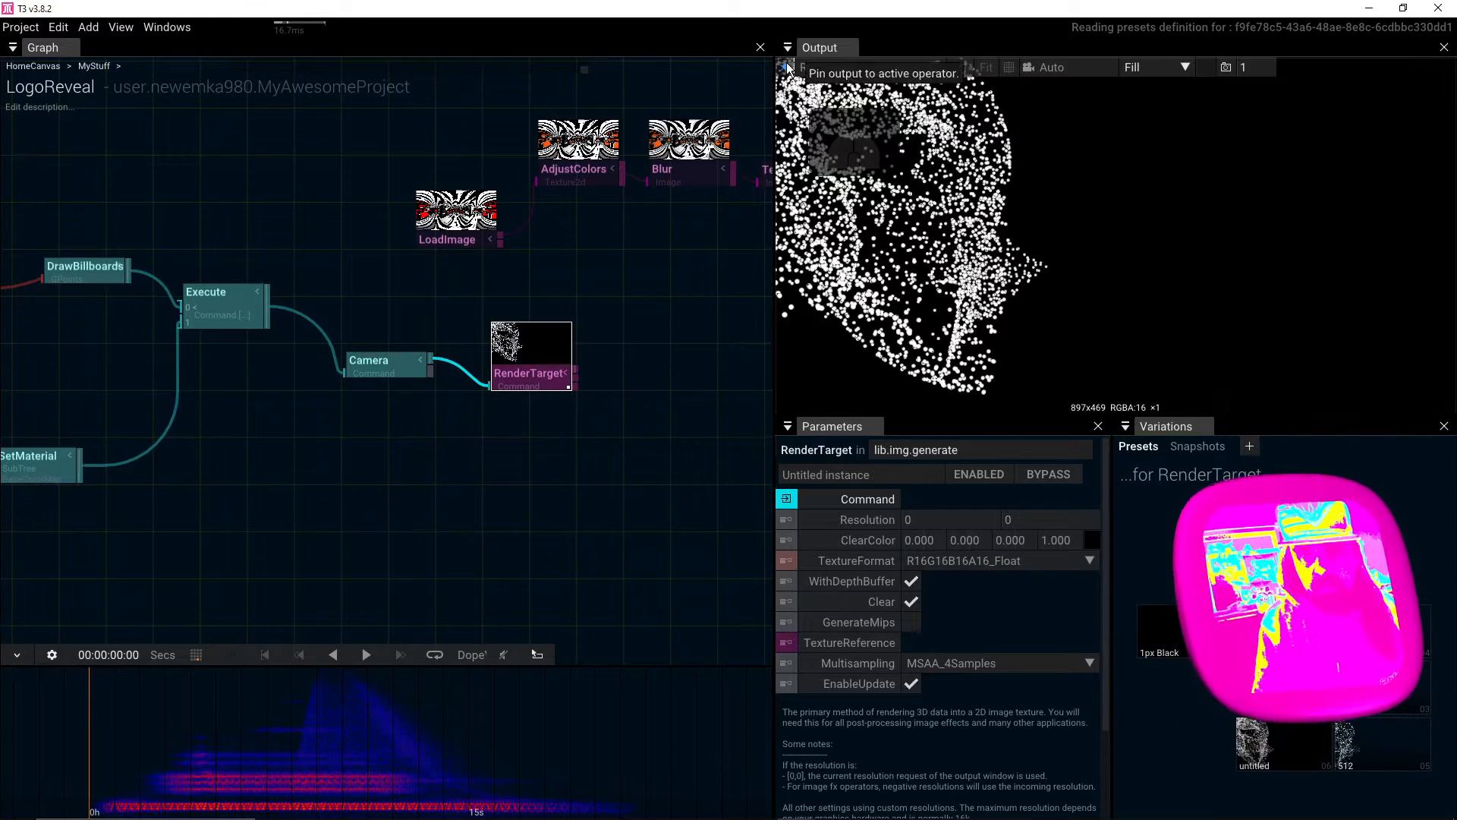
# Step: Make the Camera operator the active output camera and orbit it to position about 0.262, -0.447, 2.358
pyautogui.moveTo(264, 493); pyautogui.dragTo(357, 367)
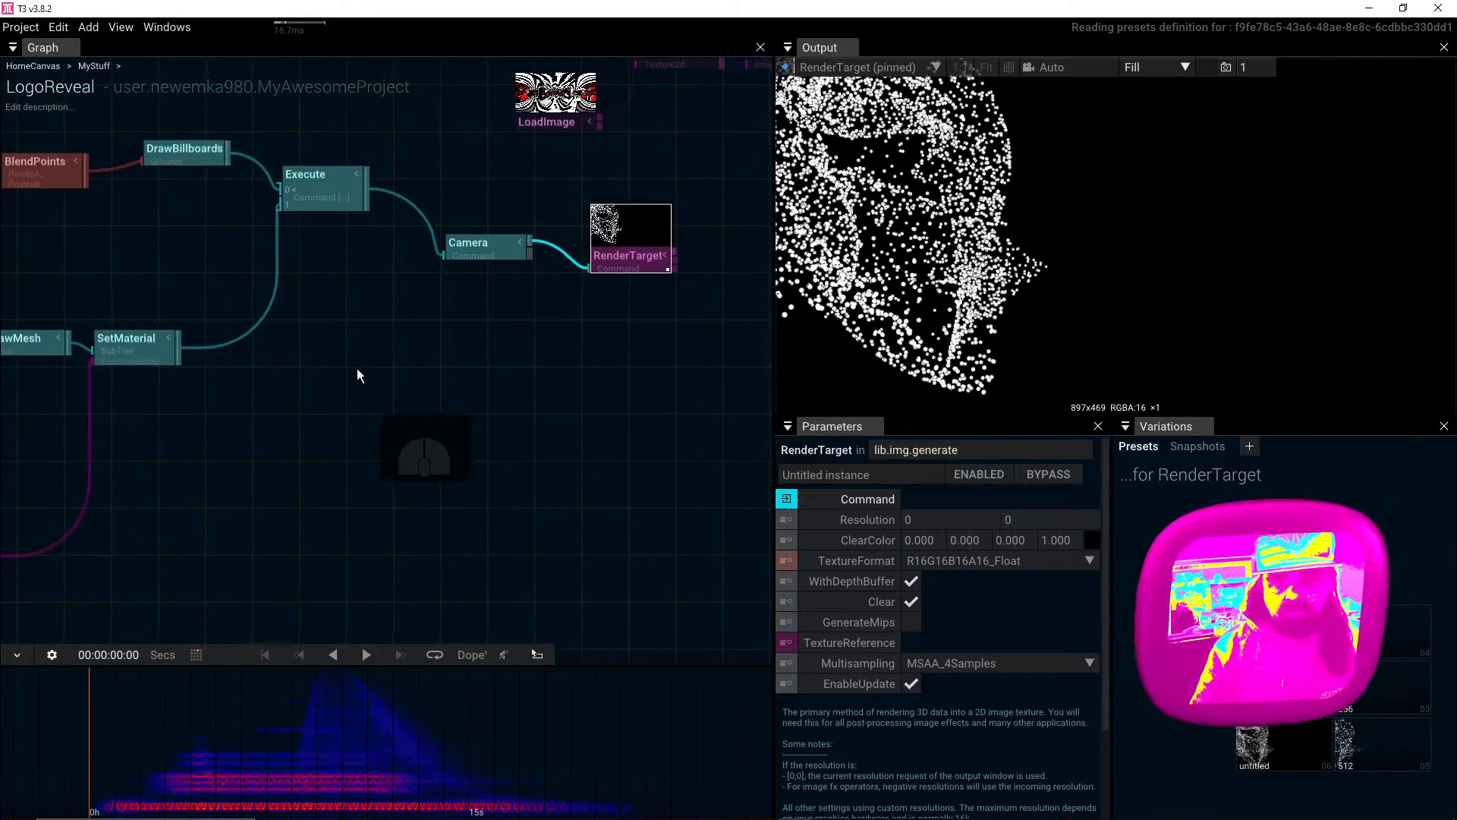
pyautogui.click(1094, 66)
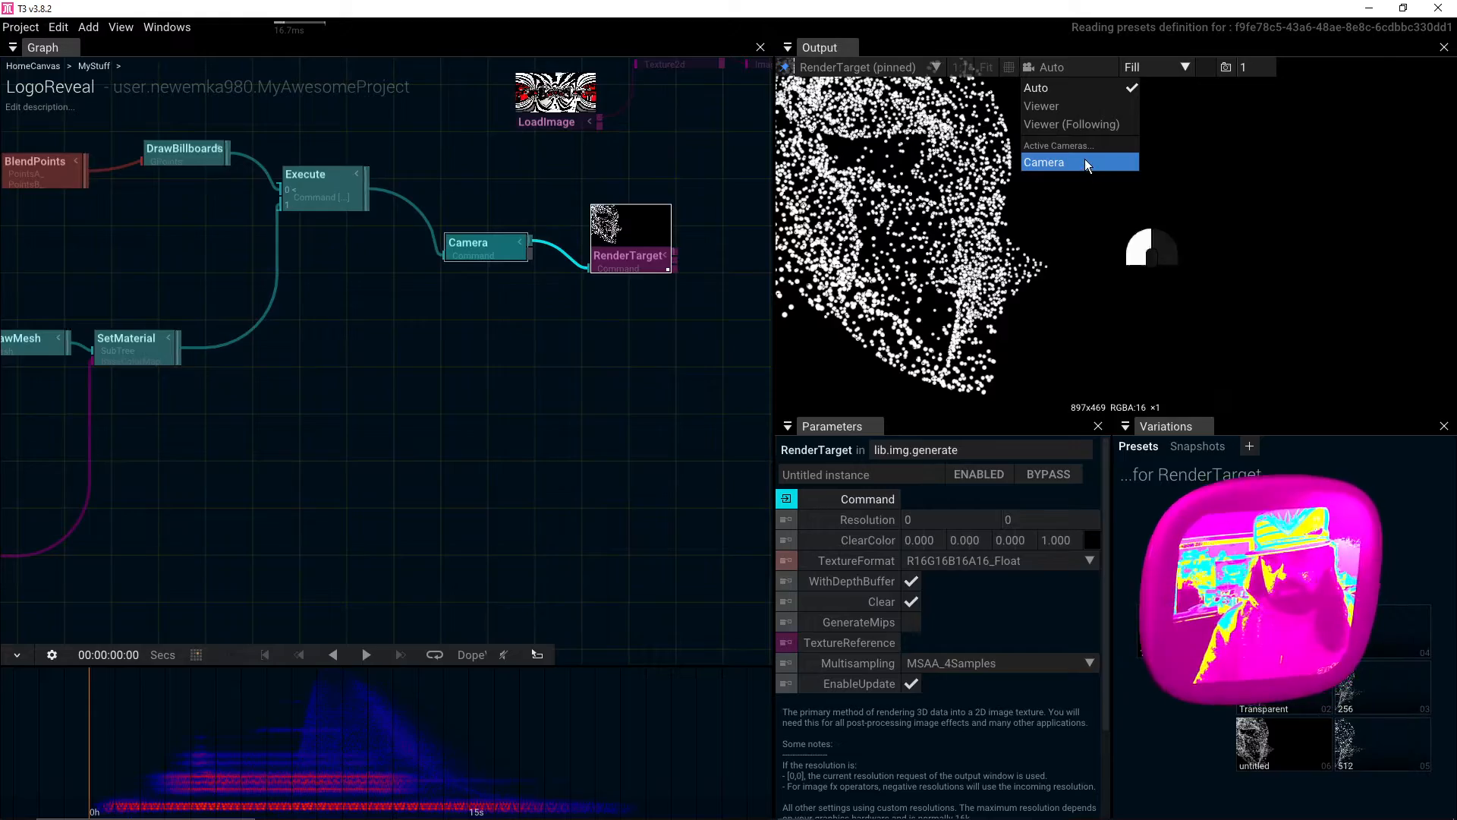
pyautogui.click(1086, 158)
pyautogui.moveTo(948, 307); pyautogui.dragTo(896, 334)
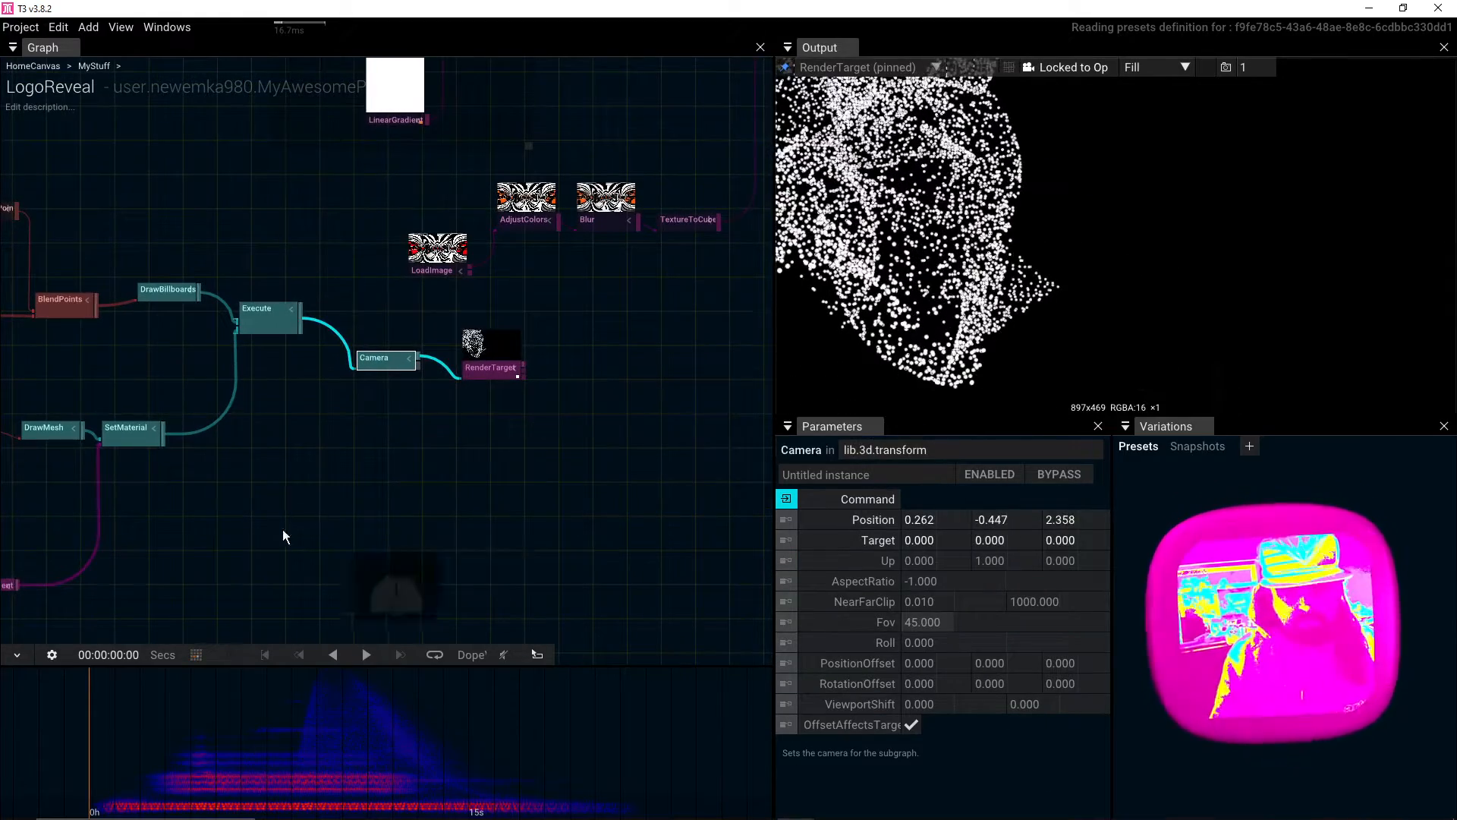
# Step: Sweep the offset of the LinearGradient driving the points, leaving it at 0.04
pyautogui.moveTo(283, 530); pyautogui.dragTo(554, 416)
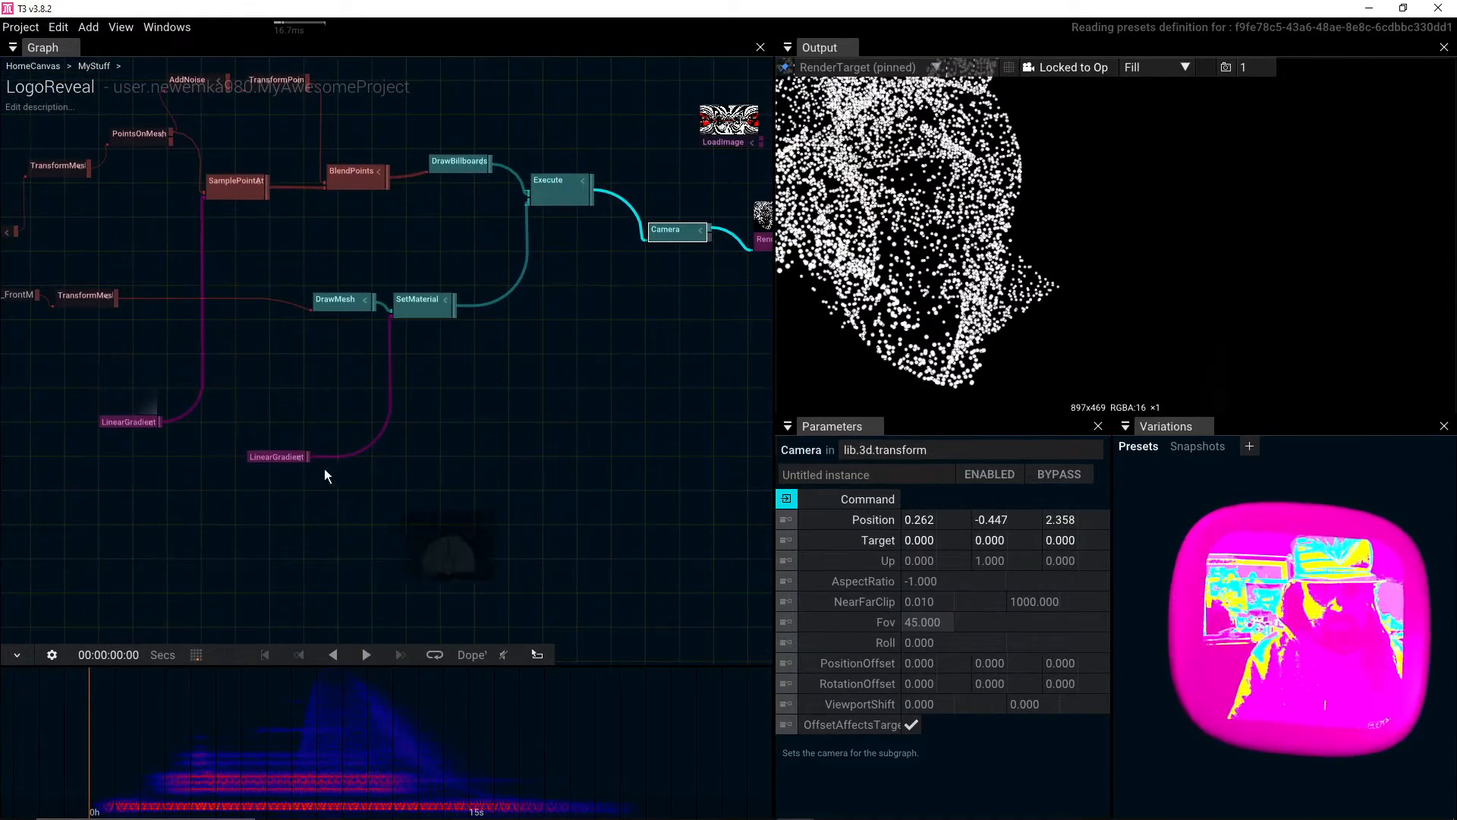
pyautogui.click(118, 421)
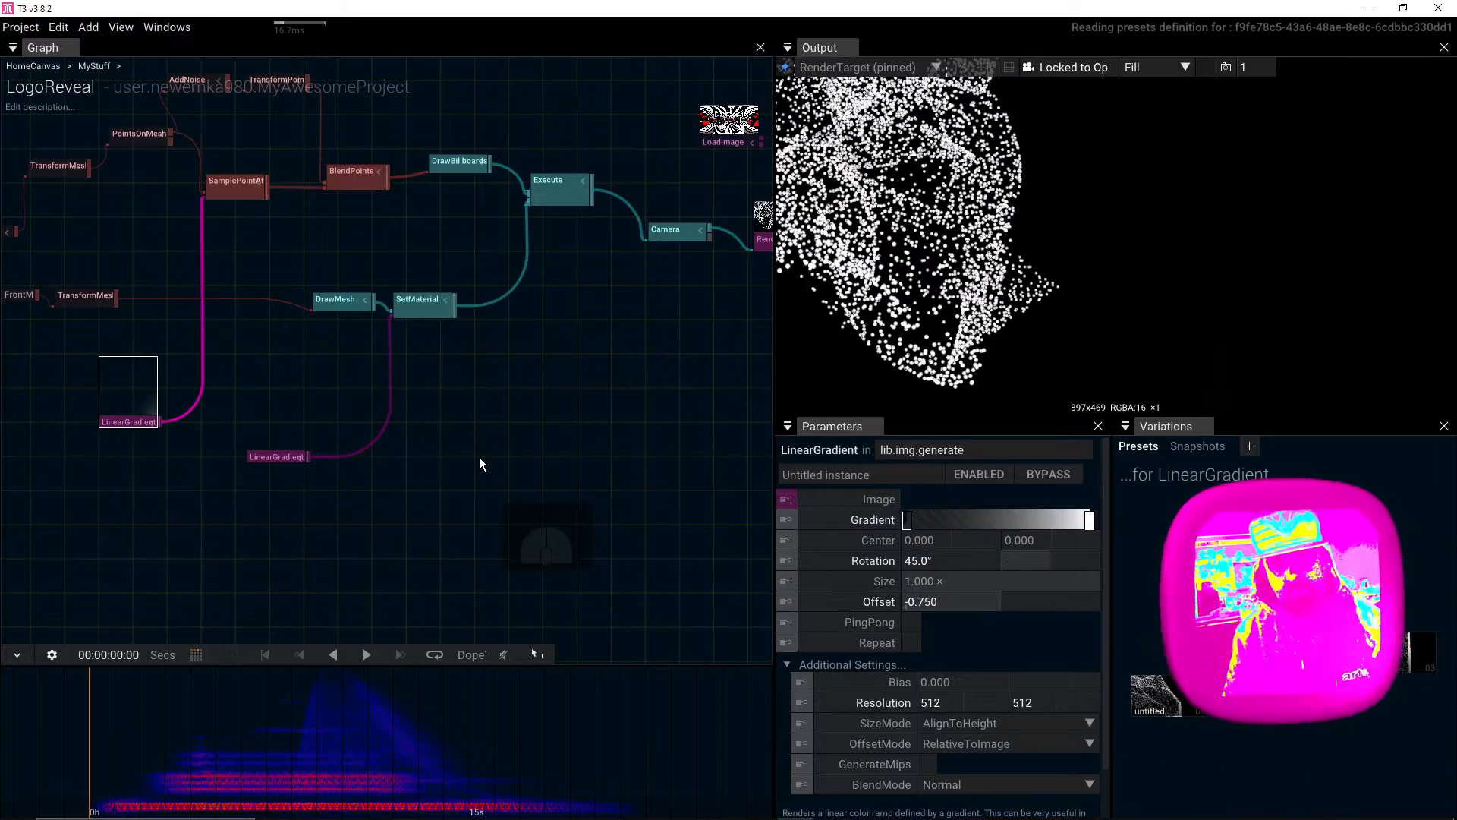
pyautogui.moveTo(968, 604); pyautogui.dragTo(1138, 607)
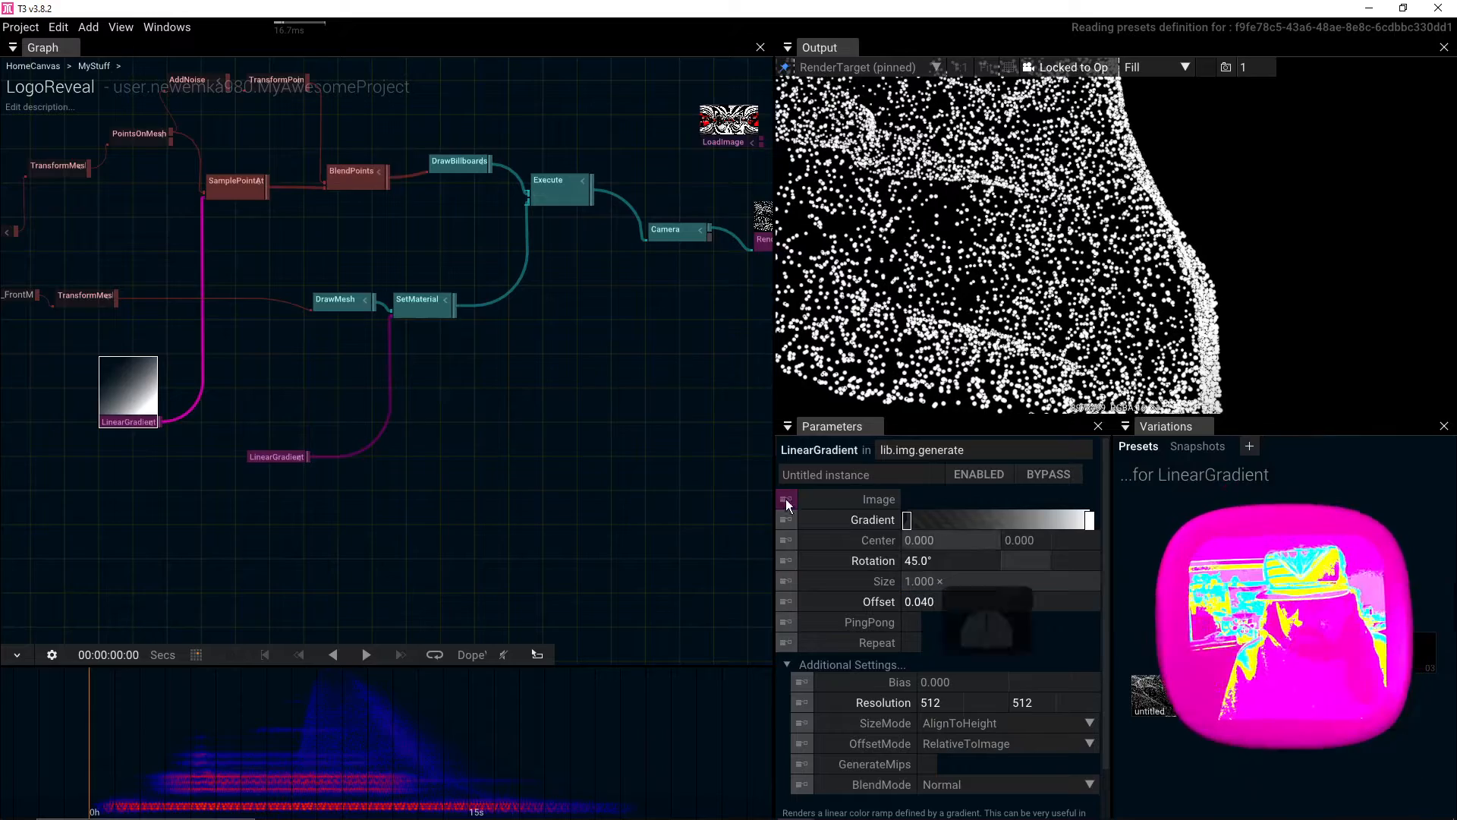
# Step: Set the DrawBillboards scale to 2 to enlarge the points
pyautogui.scroll(-3, 697, 427)
pyautogui.moveTo(380, 264); pyautogui.dragTo(471, 338)
pyautogui.scroll(2, 470, 339)
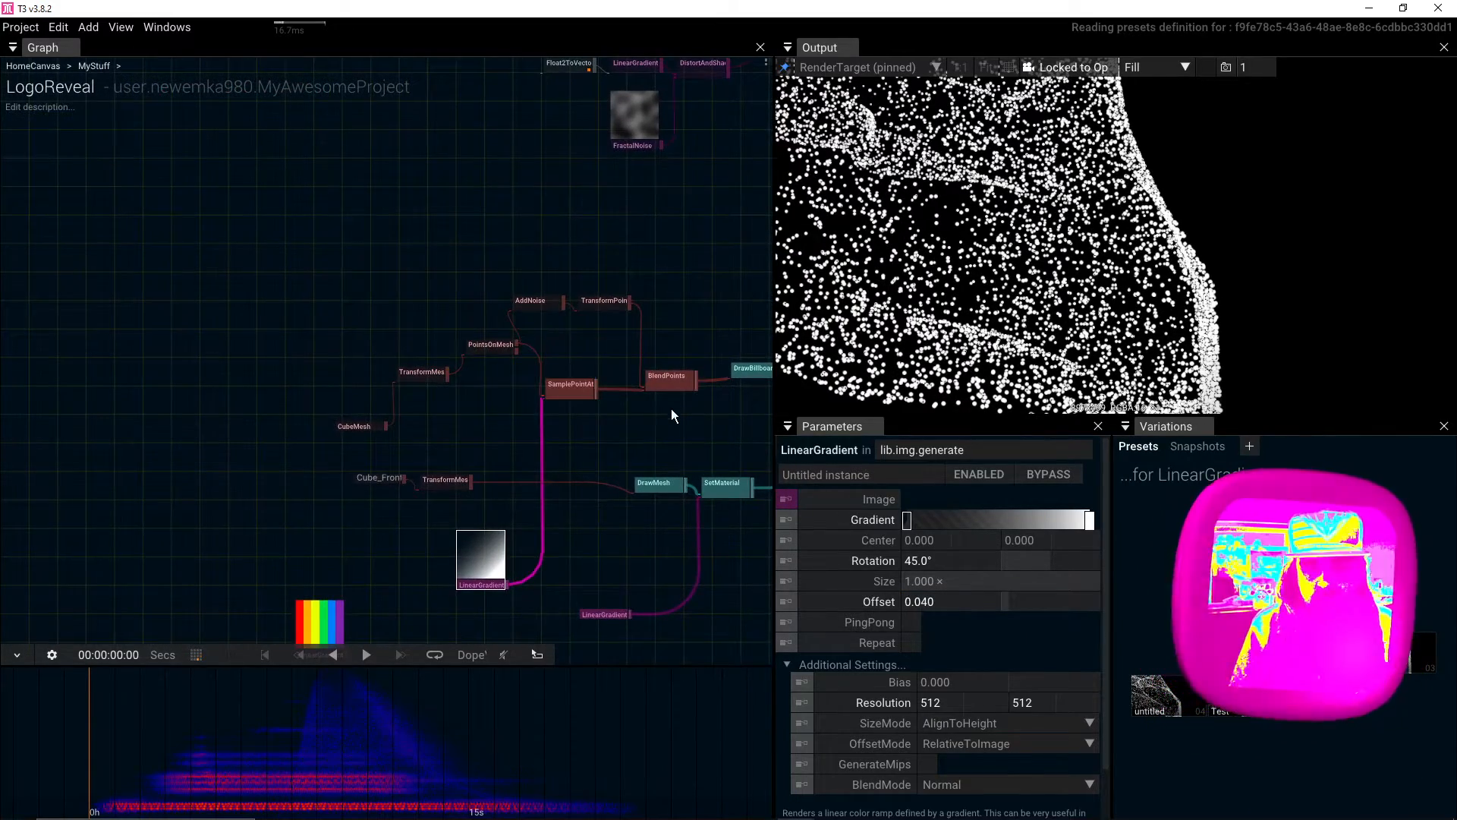
pyautogui.moveTo(671, 409); pyautogui.dragTo(325, 387)
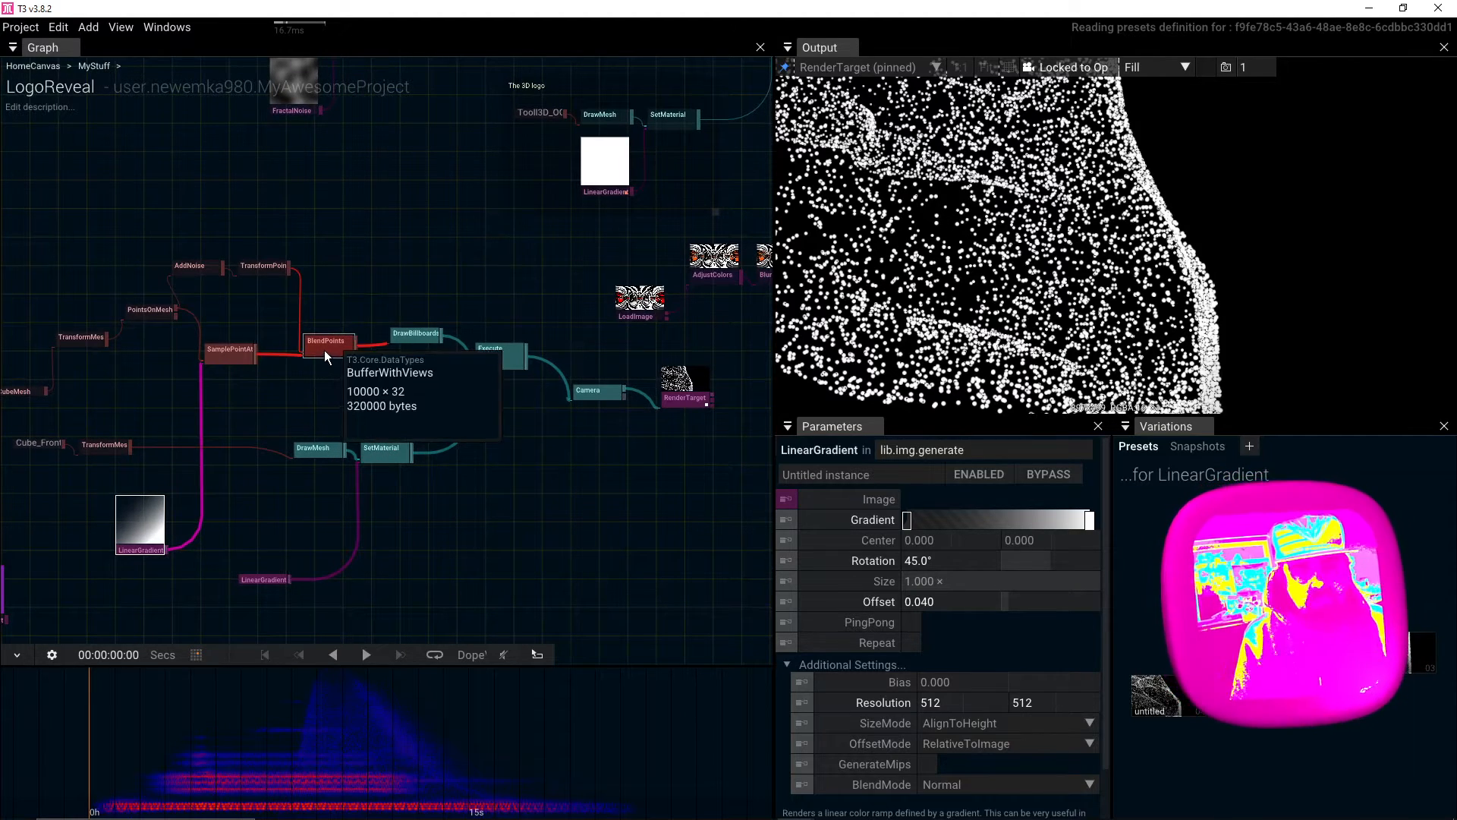
pyautogui.click(414, 334)
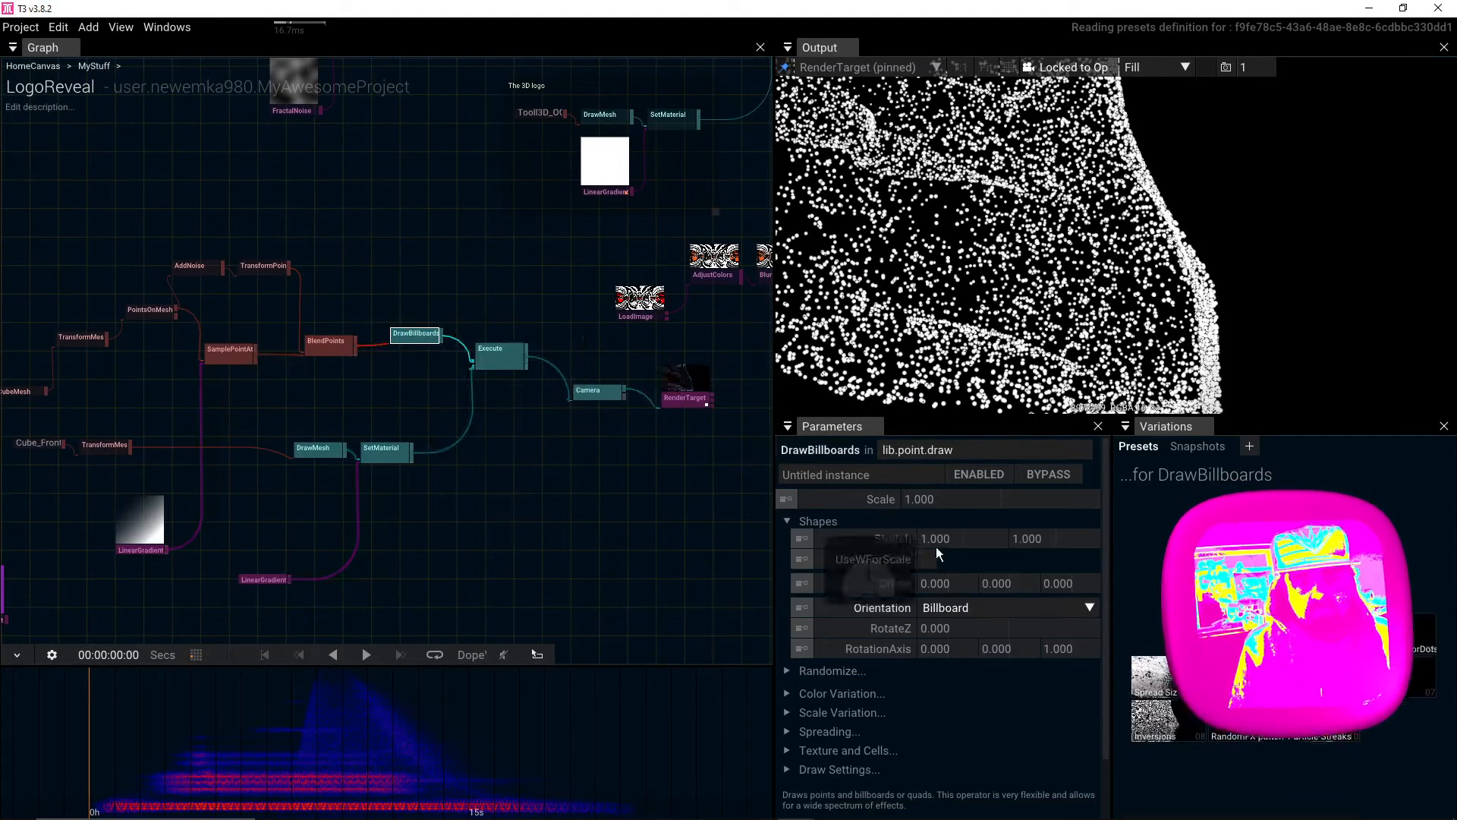
pyautogui.click(922, 499)
pyautogui.write('2')
pyautogui.press('Return')
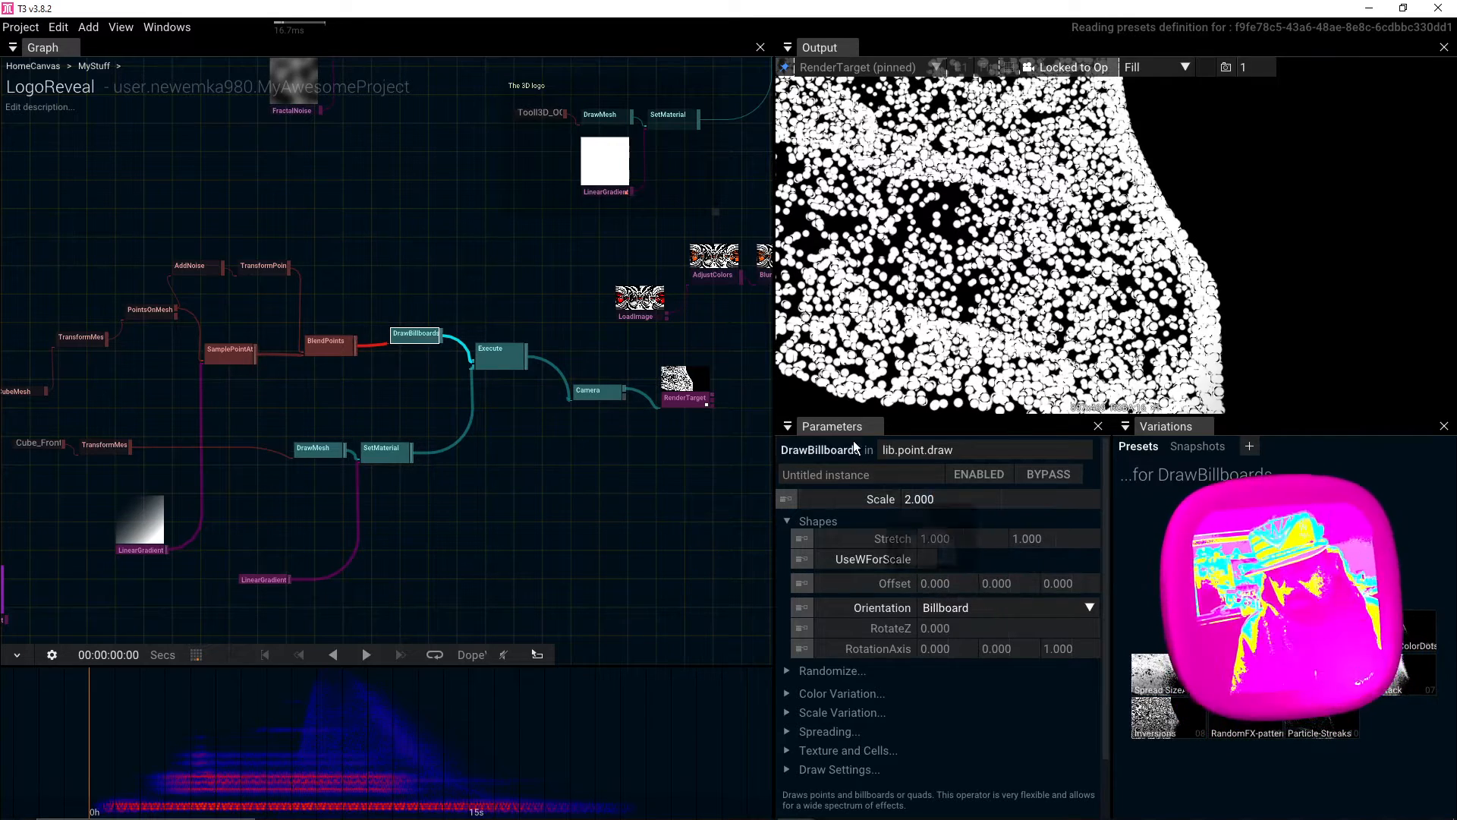
# Step: Set the offset of the LinearGradient connected to SetMaterial to 0 and reframe the camera on the points and cube
pyautogui.click(268, 580)
pyautogui.click(923, 600)
pyautogui.write('0')
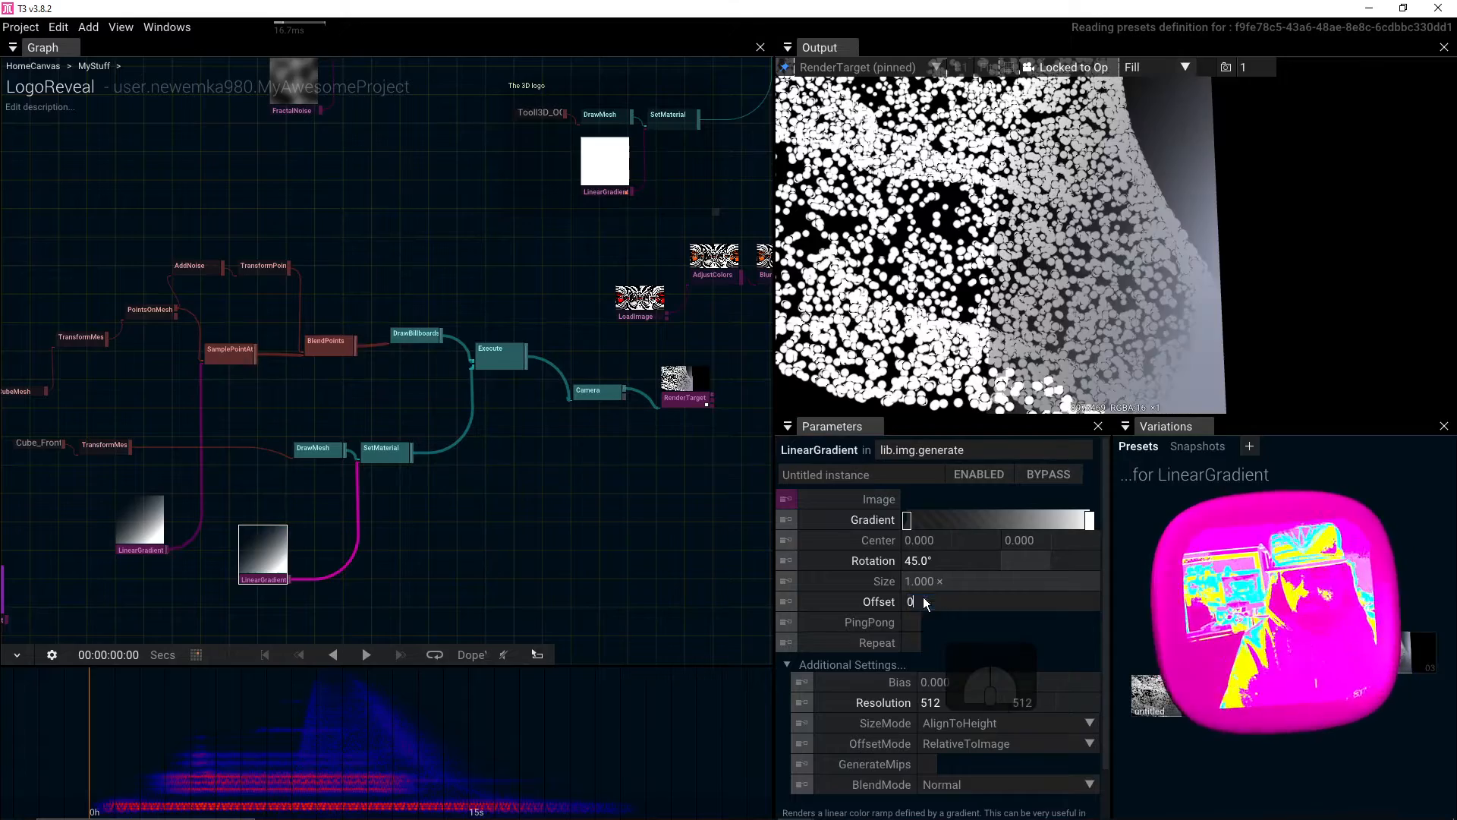
pyautogui.press('Return')
pyautogui.moveTo(1245, 292); pyautogui.dragTo(1081, 334)
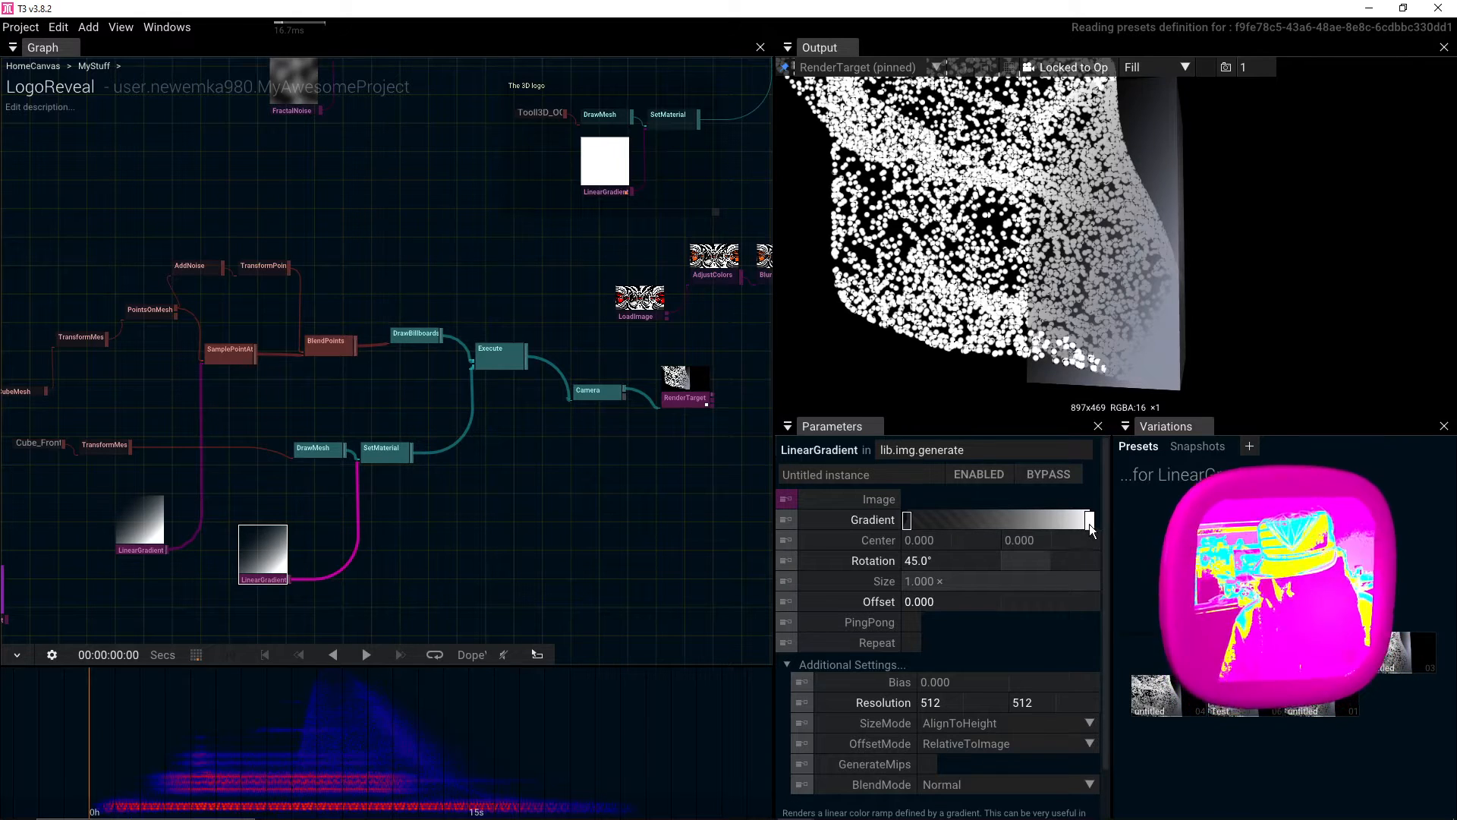
# Step: Move the white stop of the cube material's gradient slightly inward and set the gradient's interpolation to Smooth
pyautogui.moveTo(1090, 524)
pyautogui.mouseDown()
pyautogui.moveTo(1042, 522)
pyautogui.moveTo(1066, 522)
pyautogui.mouseUp()
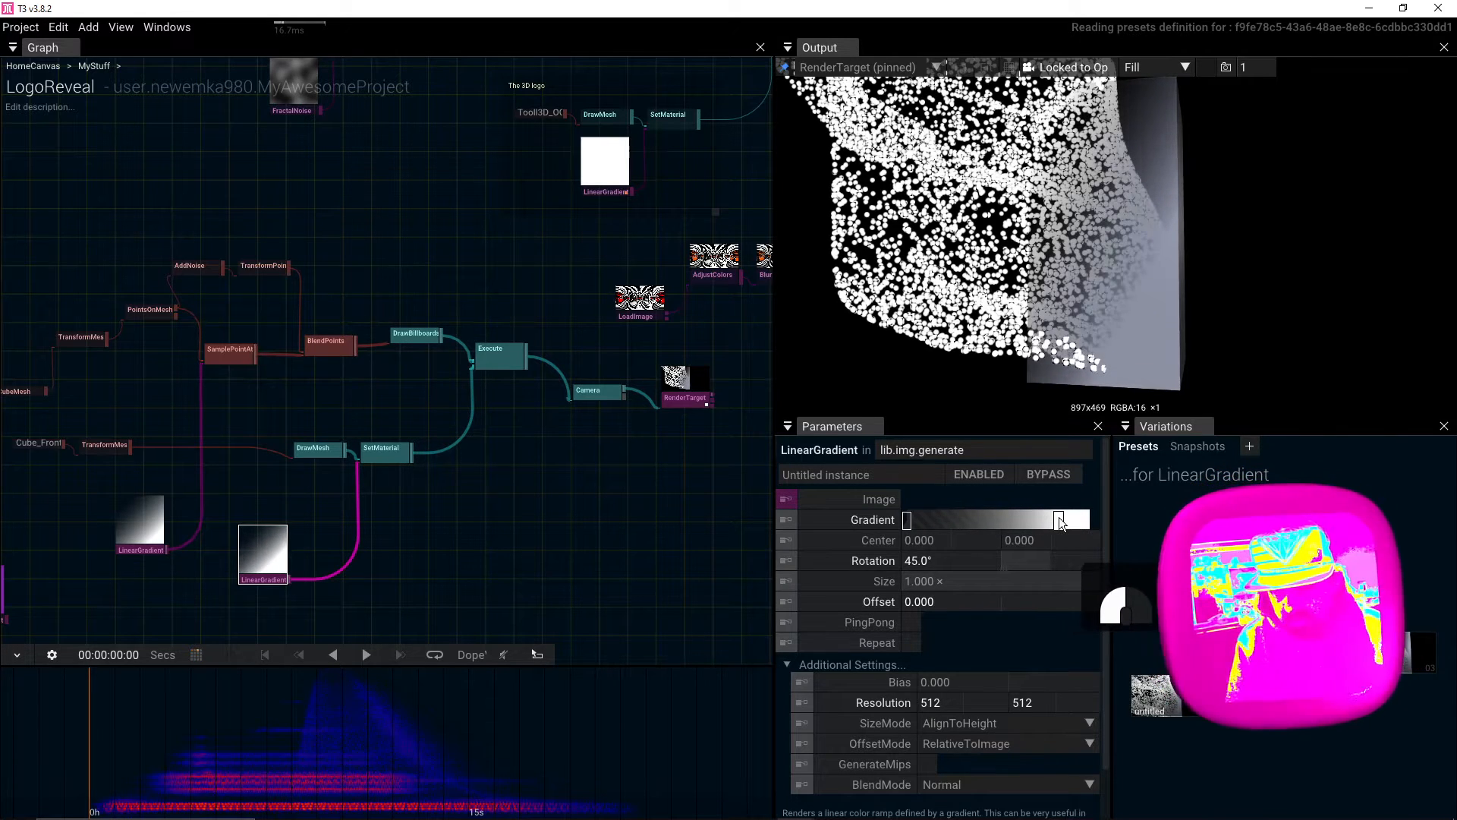
pyautogui.moveTo(908, 520)
pyautogui.mouseDown()
pyautogui.moveTo(999, 525)
pyautogui.moveTo(907, 519)
pyautogui.mouseUp()
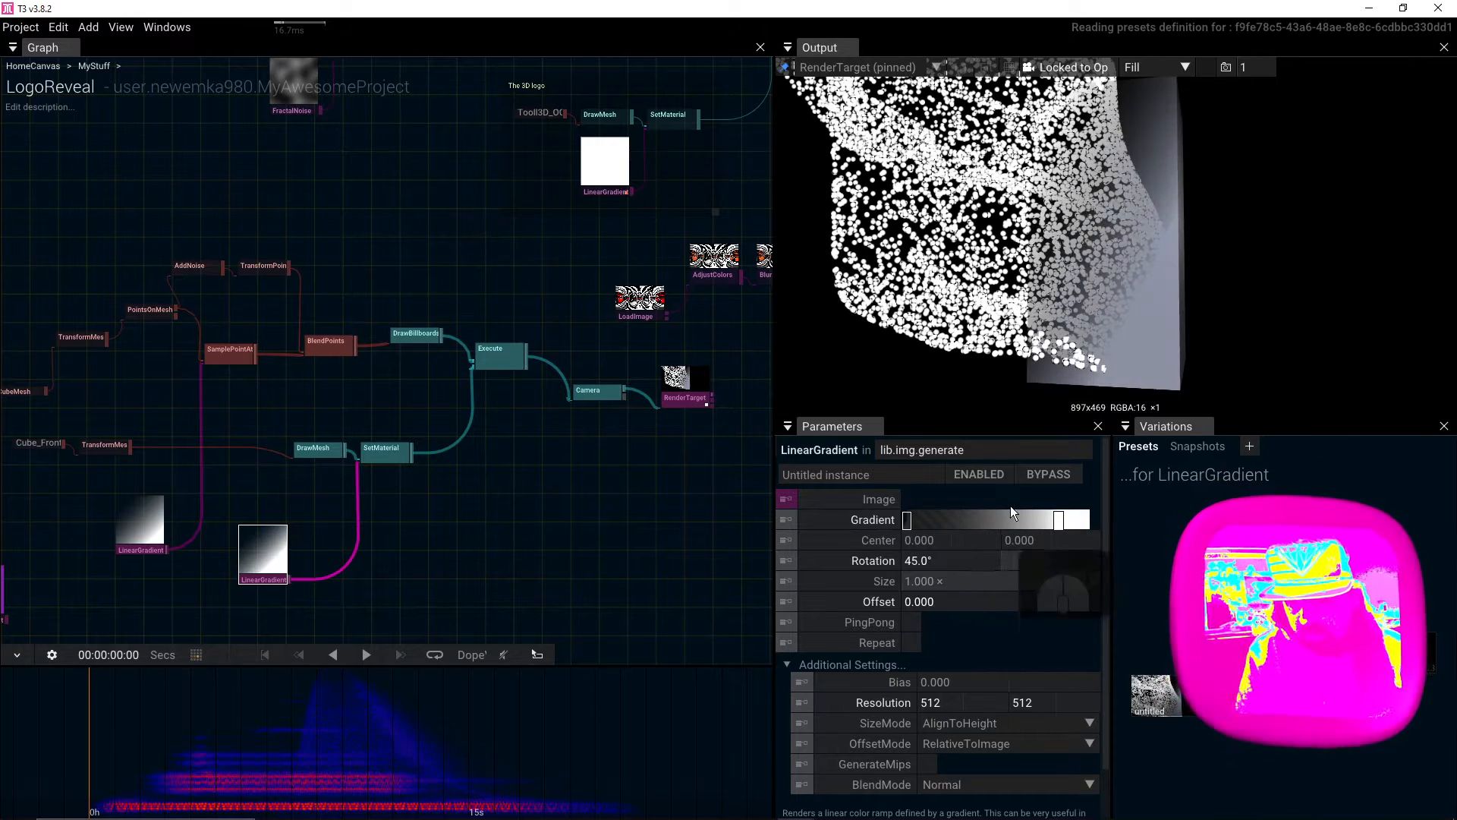
pyautogui.rightClick(997, 523)
pyautogui.moveTo(1038, 700)
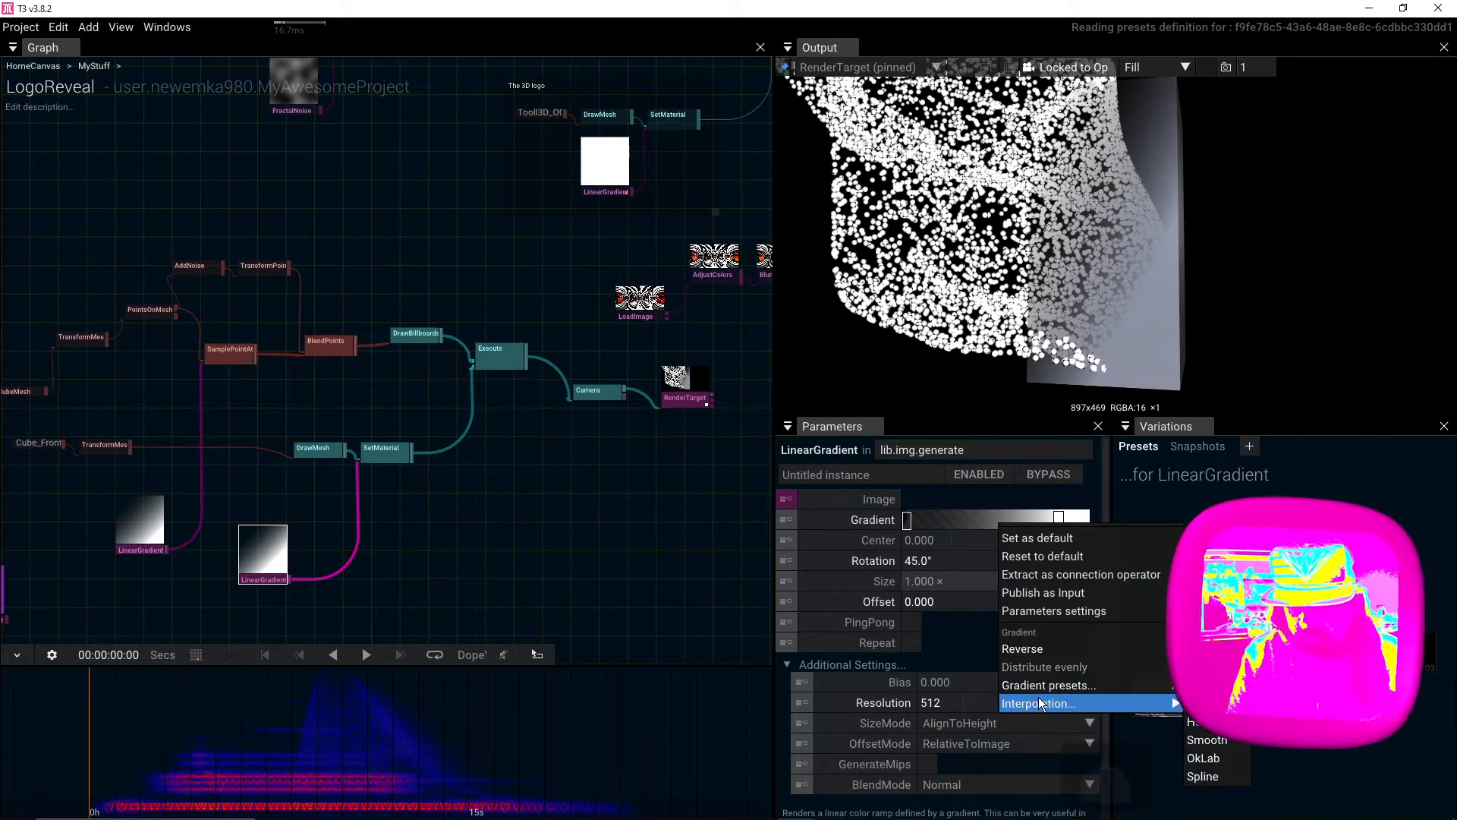
pyautogui.click(1243, 740)
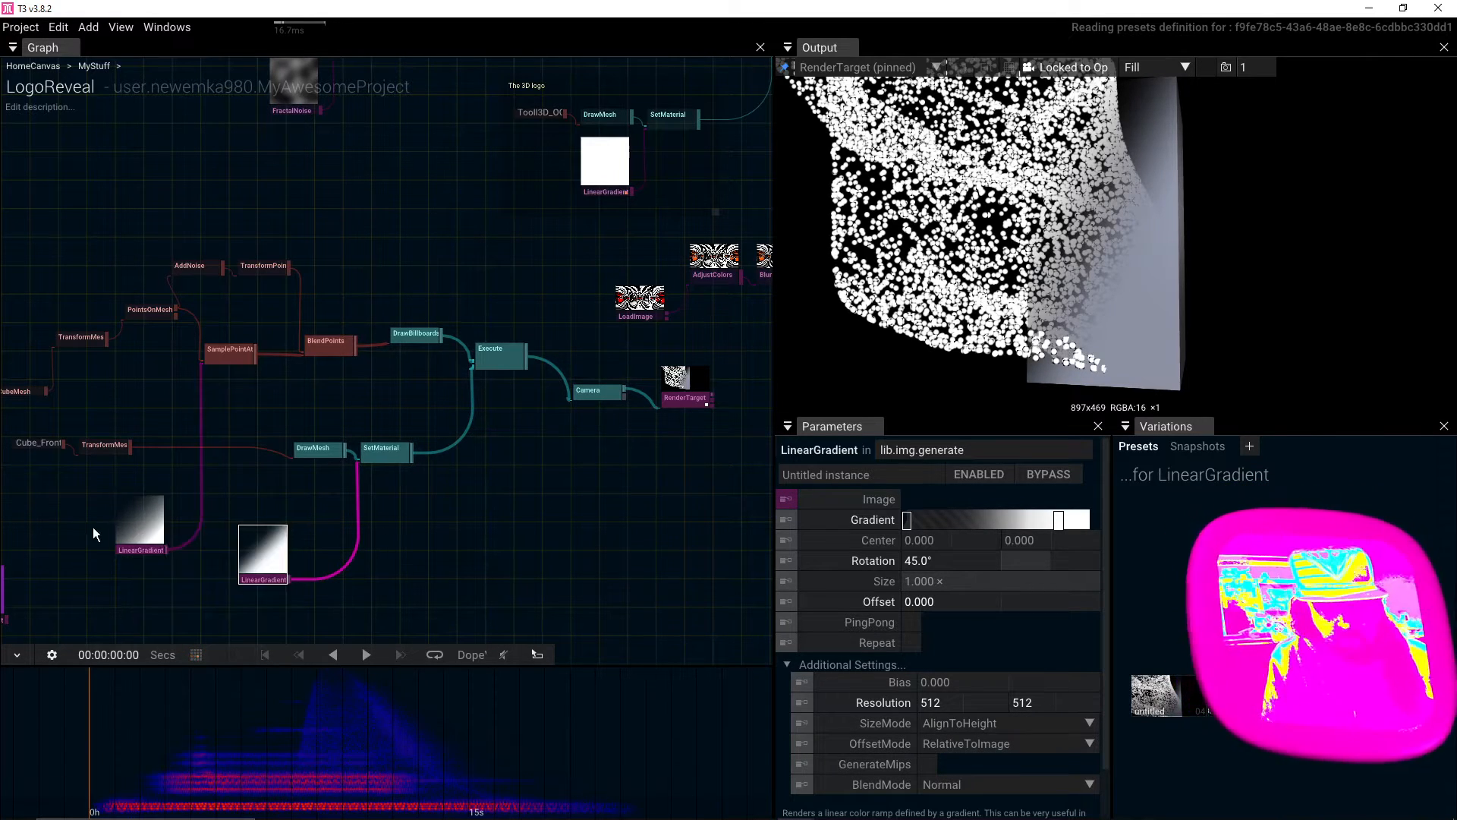
# Step: Try Smooth interpolation on the LinearGradient driving the points, then restore its original interpolation
pyautogui.moveTo(139, 539)
pyautogui.mouseDown()
pyautogui.moveTo(151, 545)
pyautogui.moveTo(149, 527)
pyautogui.mouseUp()
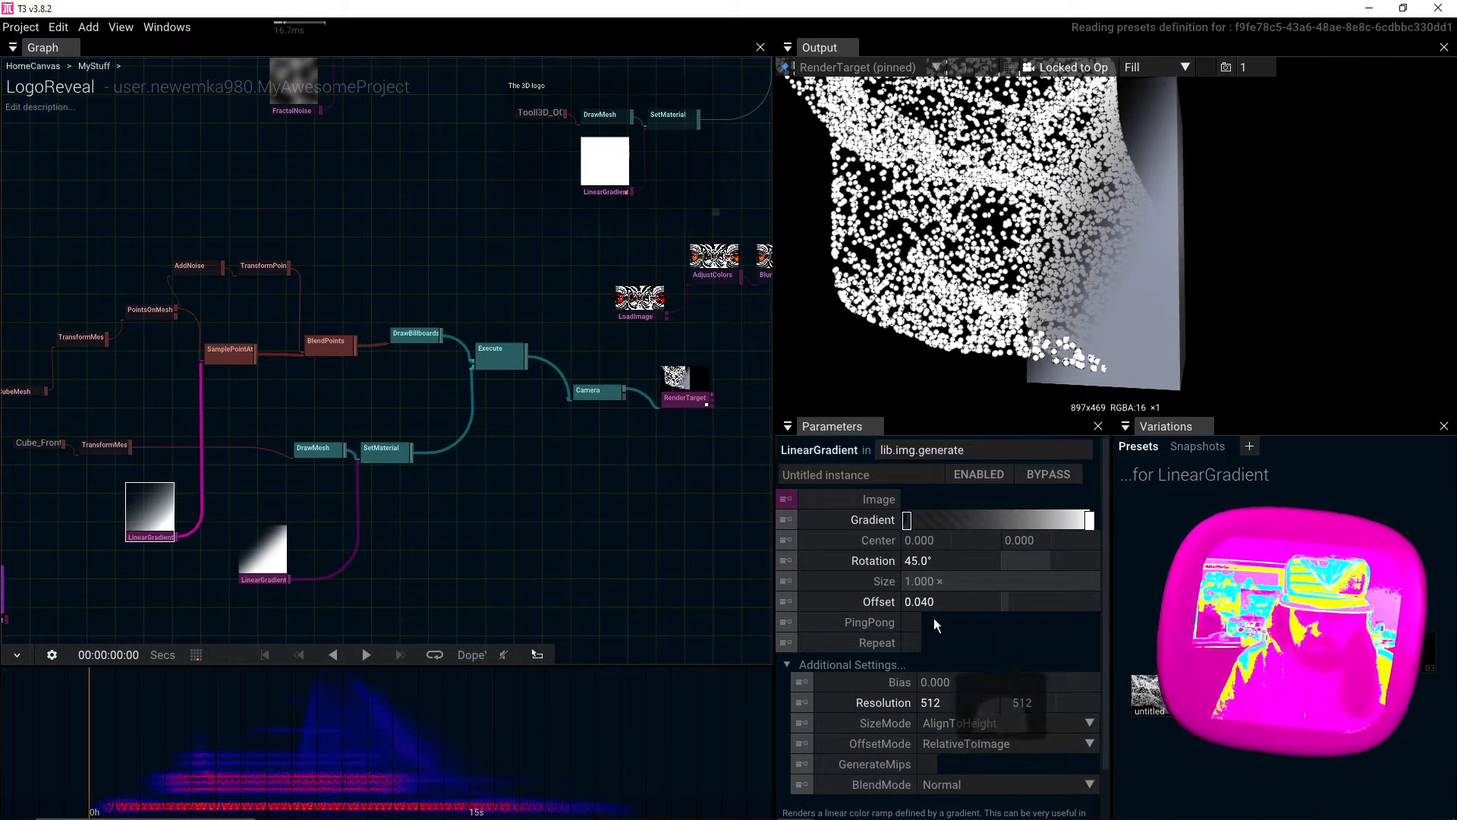
pyautogui.rightClick(985, 525)
pyautogui.moveTo(1046, 687)
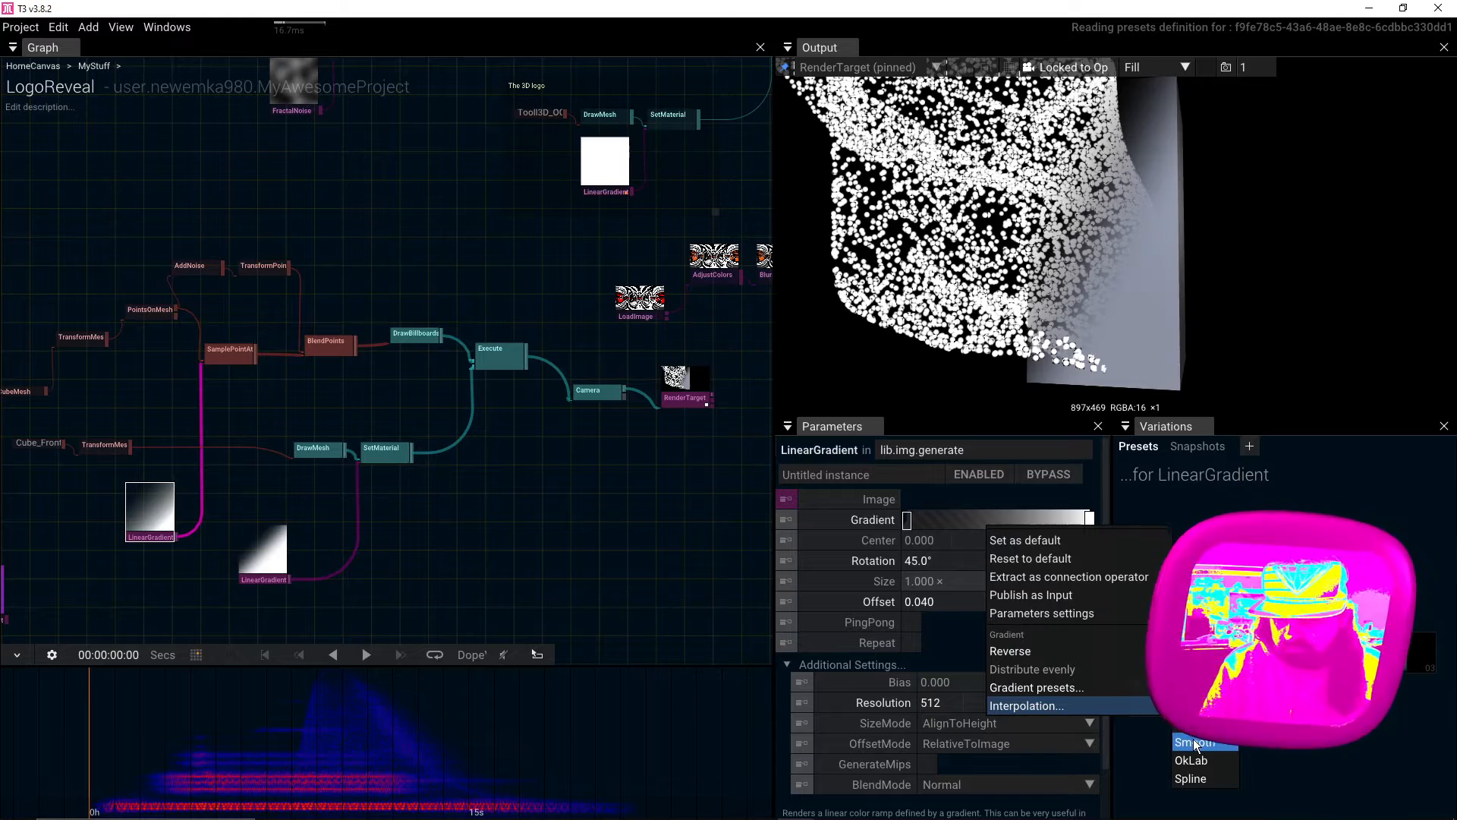
pyautogui.click(1195, 742)
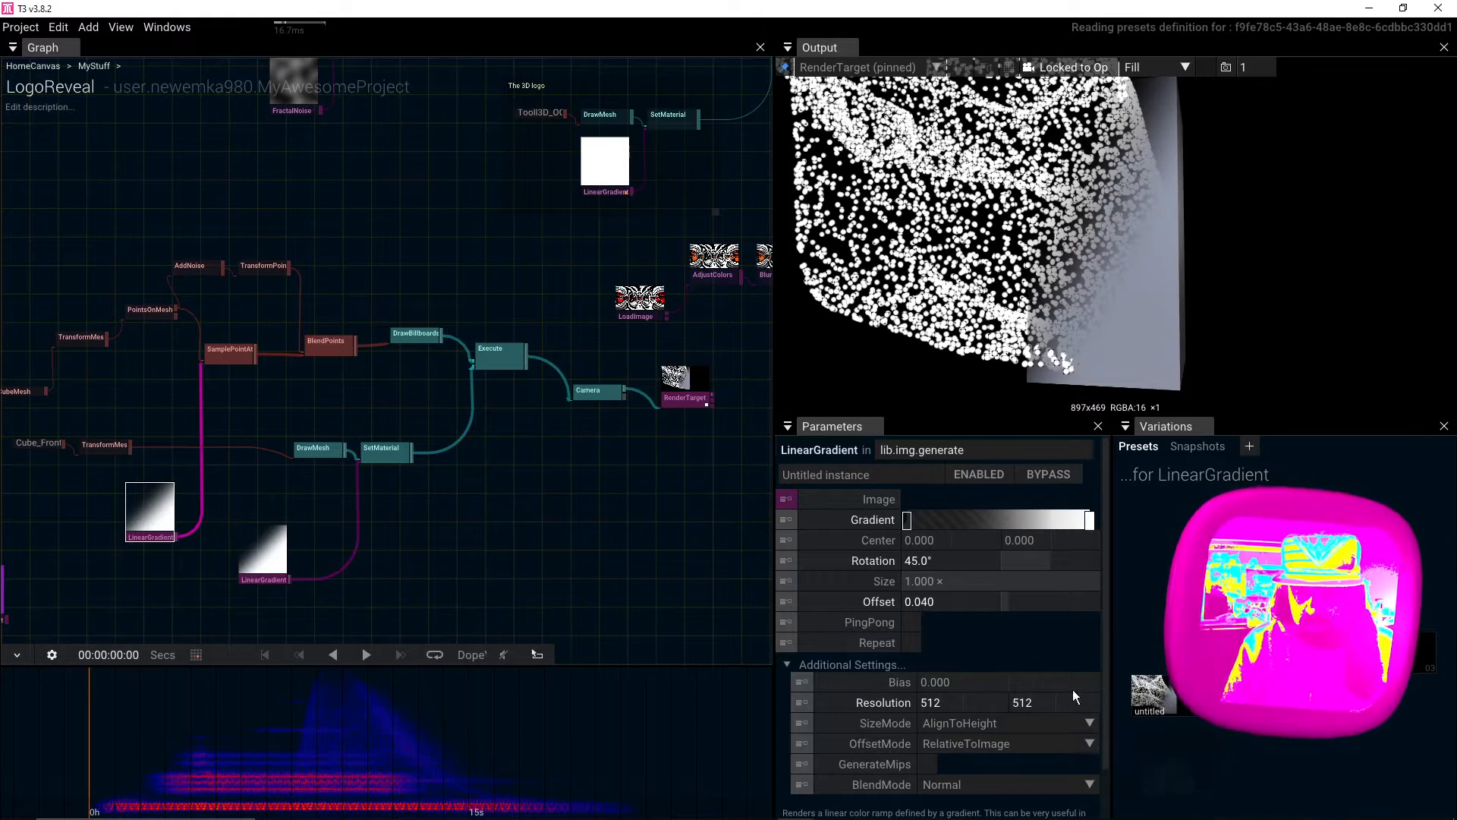
pyautogui.click(959, 521)
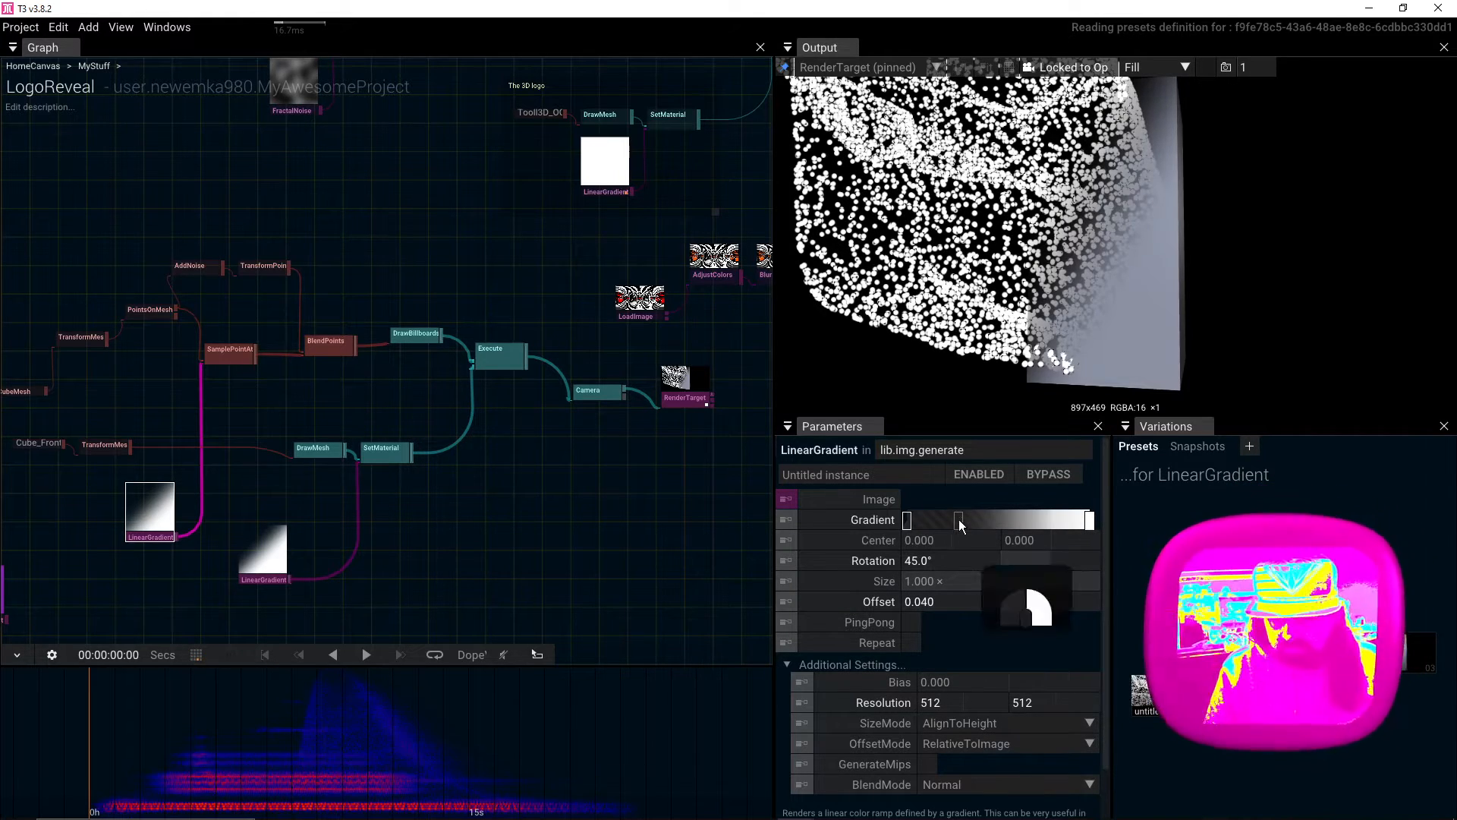
pyautogui.rightClick(960, 524)
pyautogui.moveTo(1067, 696)
pyautogui.click(1164, 701)
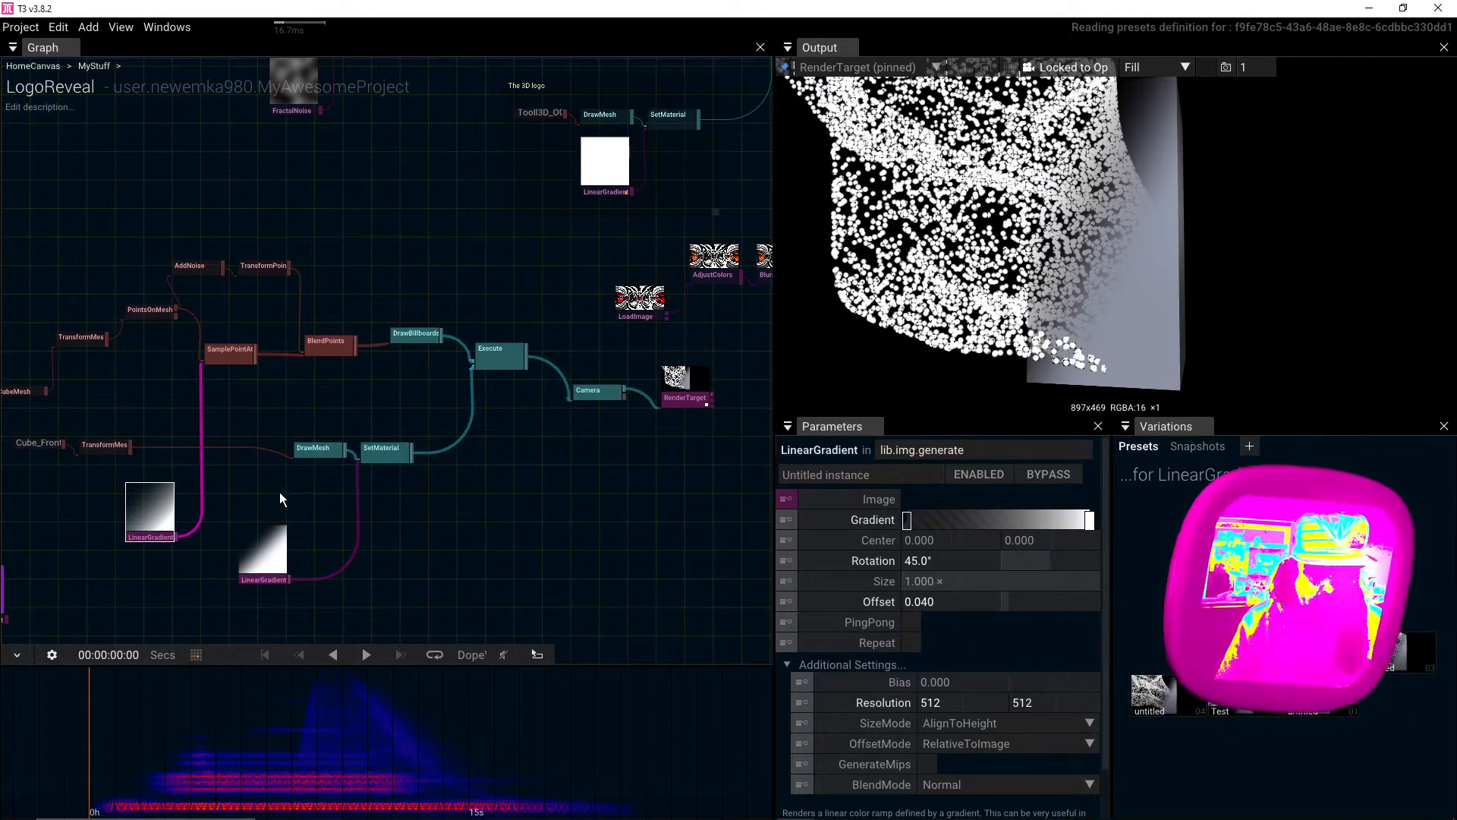
# Step: Test the cube material's LinearGradient with an offset of 1, then set the offset to -1
pyautogui.click(944, 601)
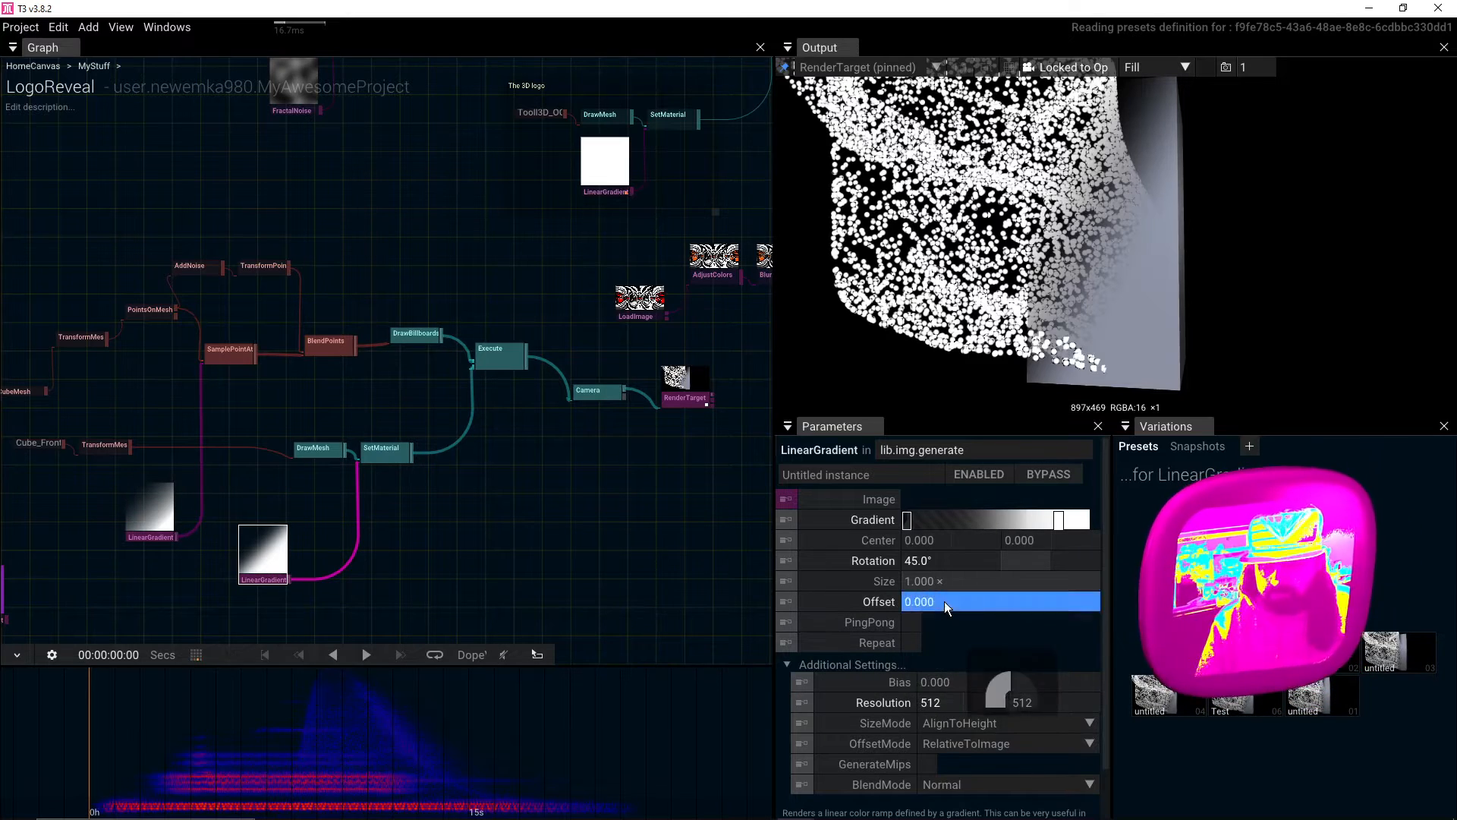
pyautogui.write('1')
pyautogui.press('Return')
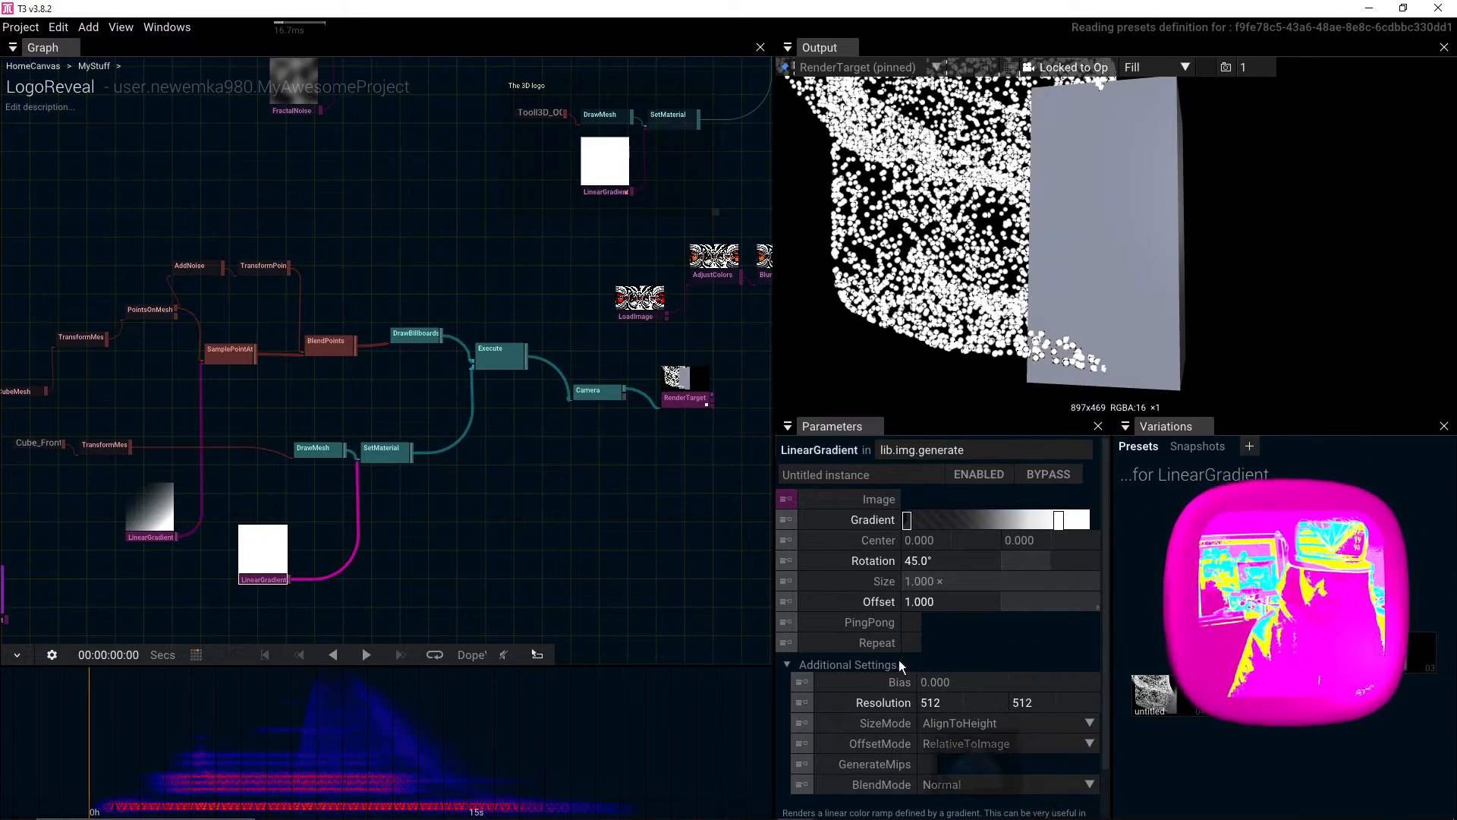
pyautogui.click(934, 603)
pyautogui.write('-1')
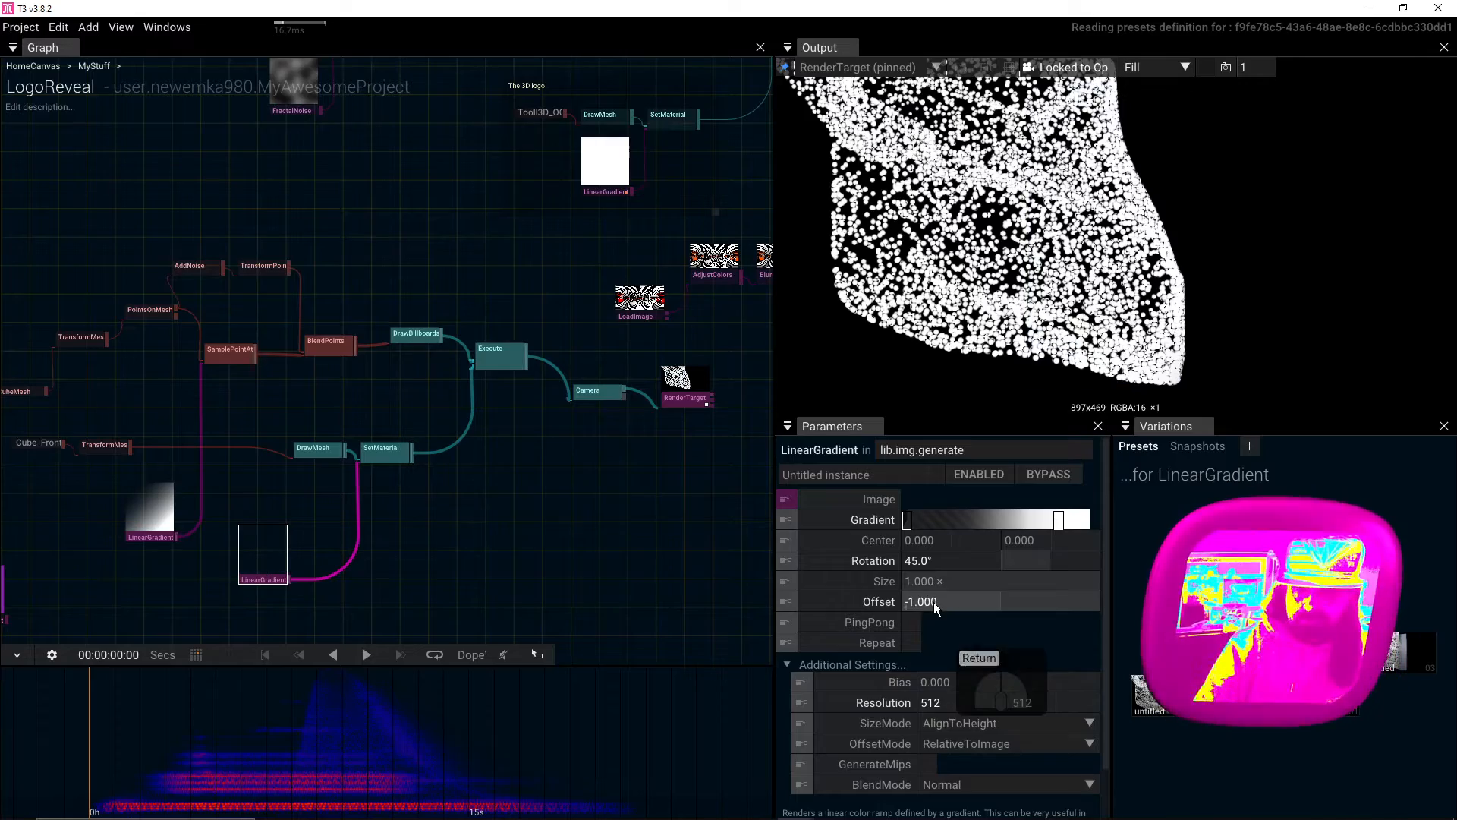
pyautogui.press('Return')
# Step: Sweep the offset of the LinearGradient driving the points again, leaving it at 0.16
pyautogui.click(159, 524)
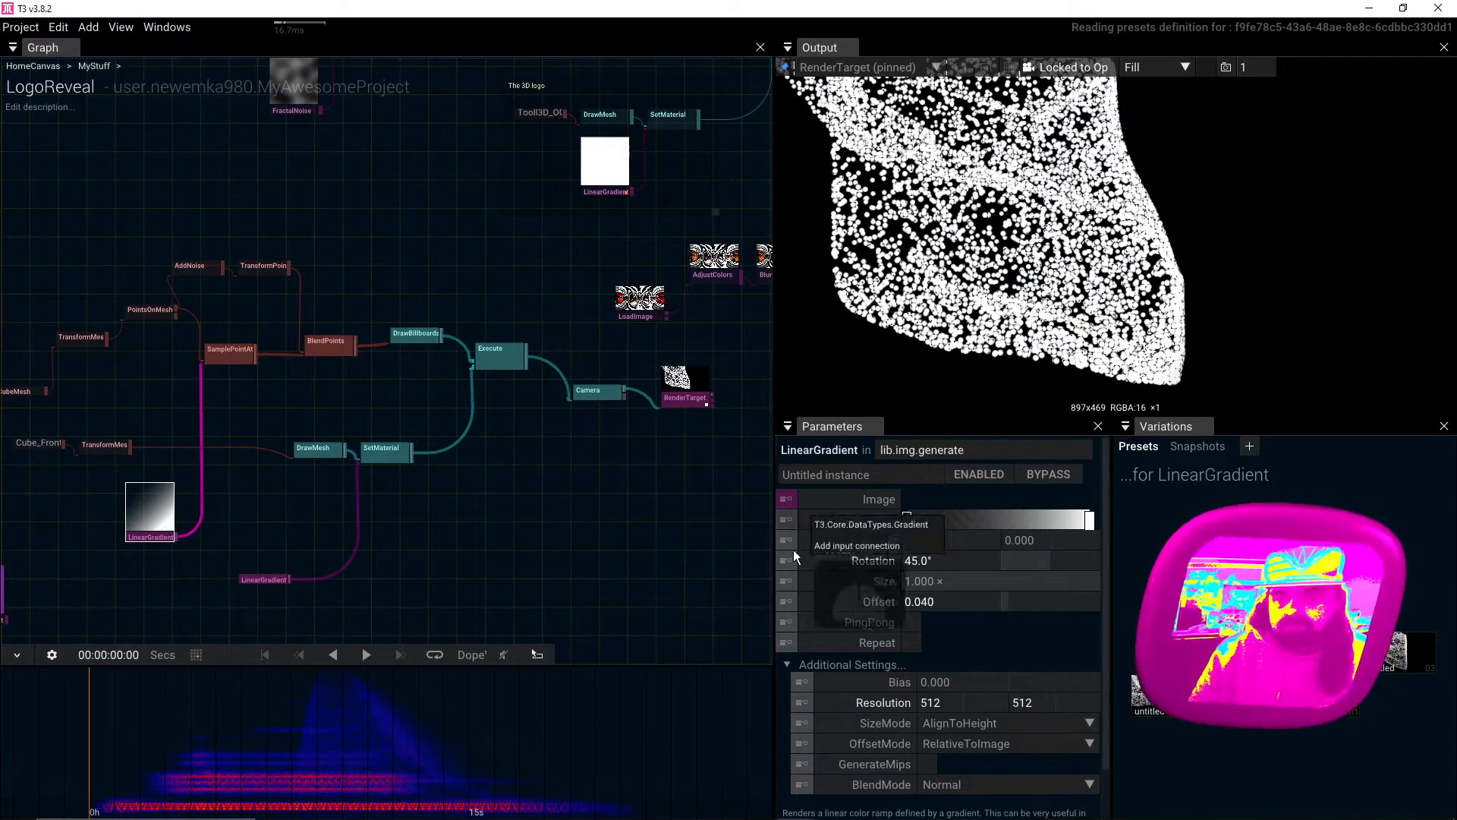
pyautogui.moveTo(921, 601); pyautogui.dragTo(1002, 600)
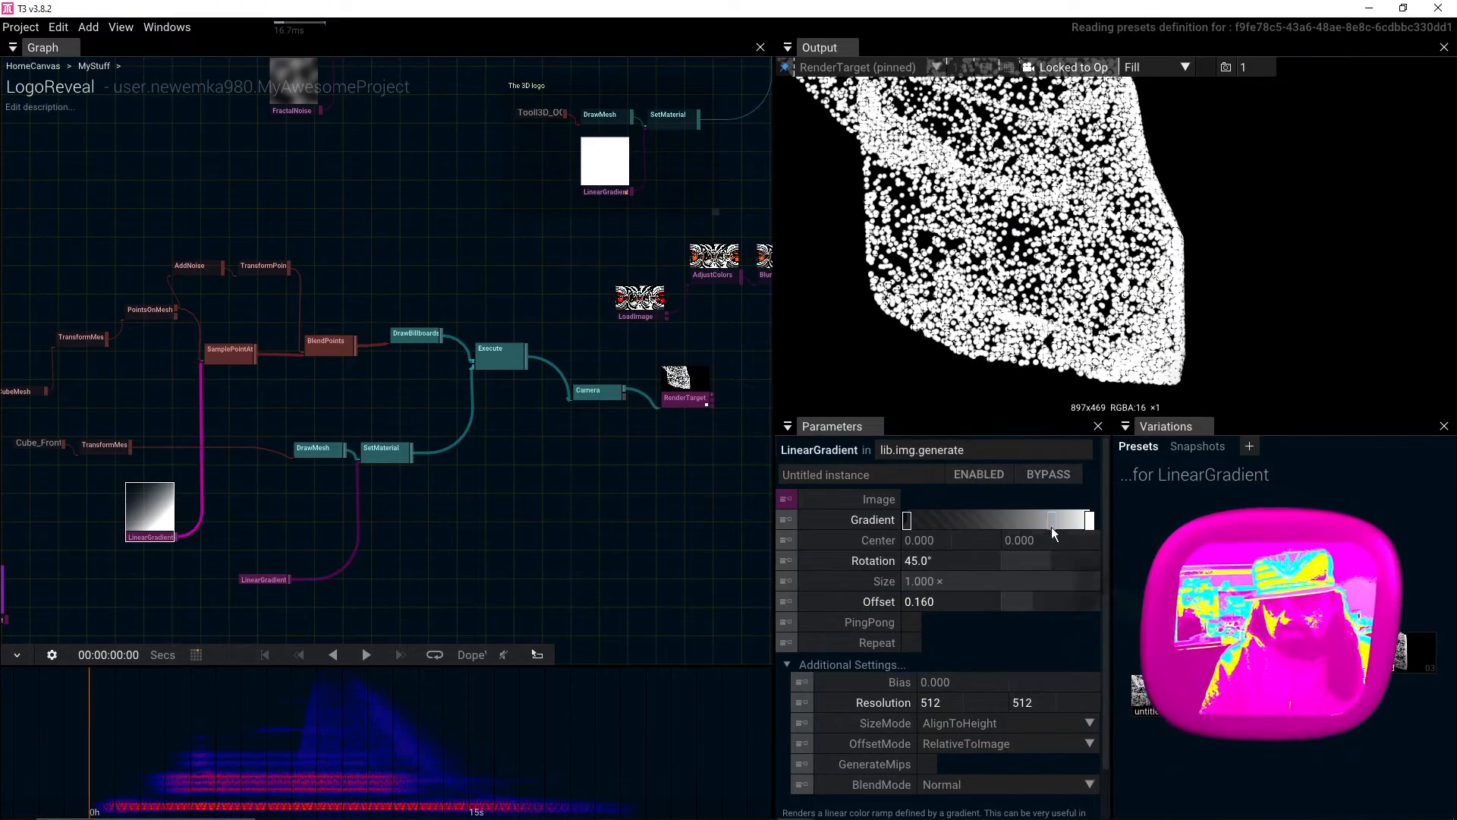
# Step: Set the interpolation of the LinearGradient driving the points to Smooth and sweep its offset, leaving it at 0.02
pyautogui.rightClick(973, 515)
pyautogui.moveTo(1045, 695)
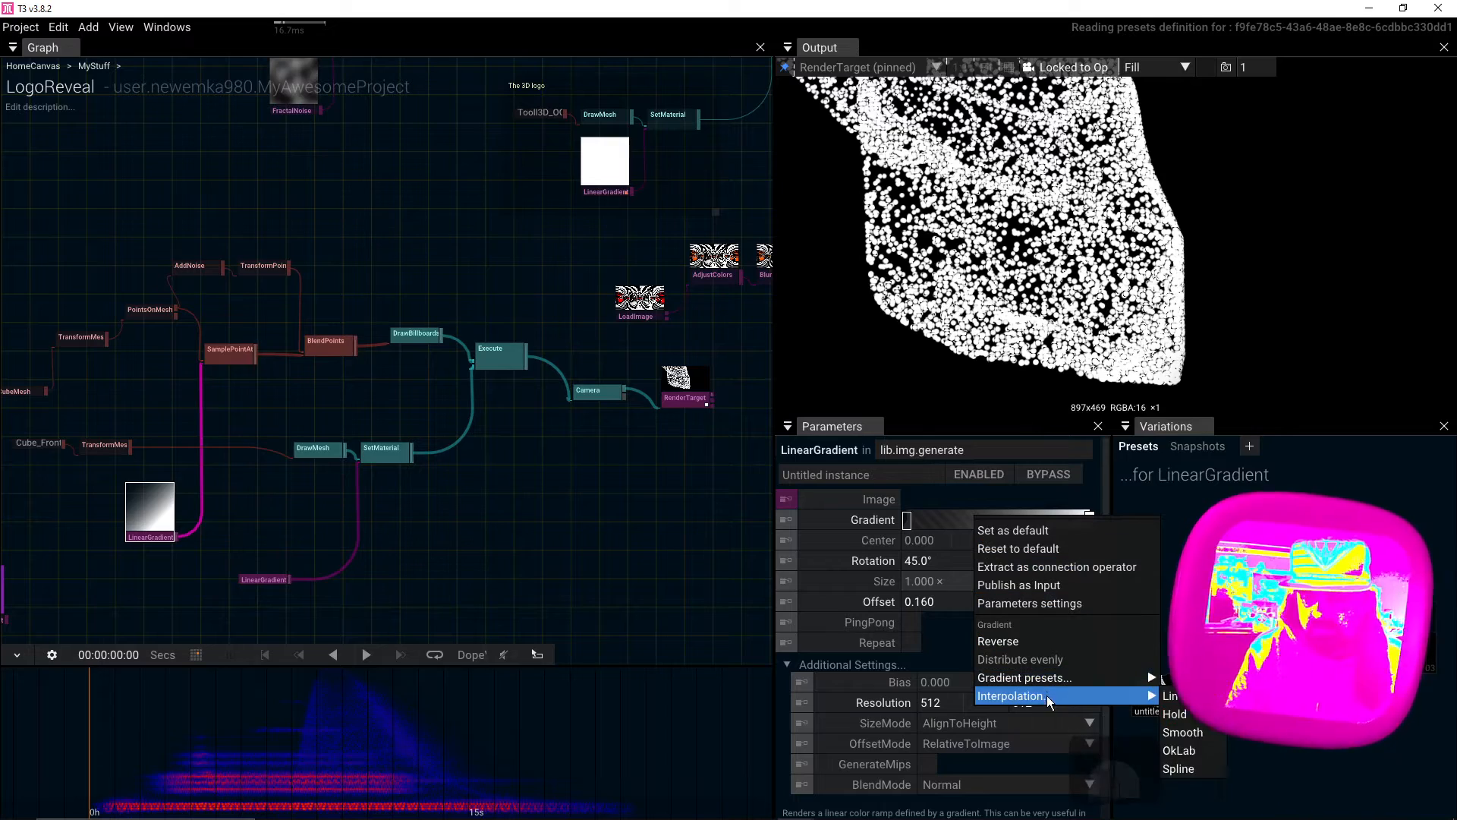
pyautogui.click(1183, 732)
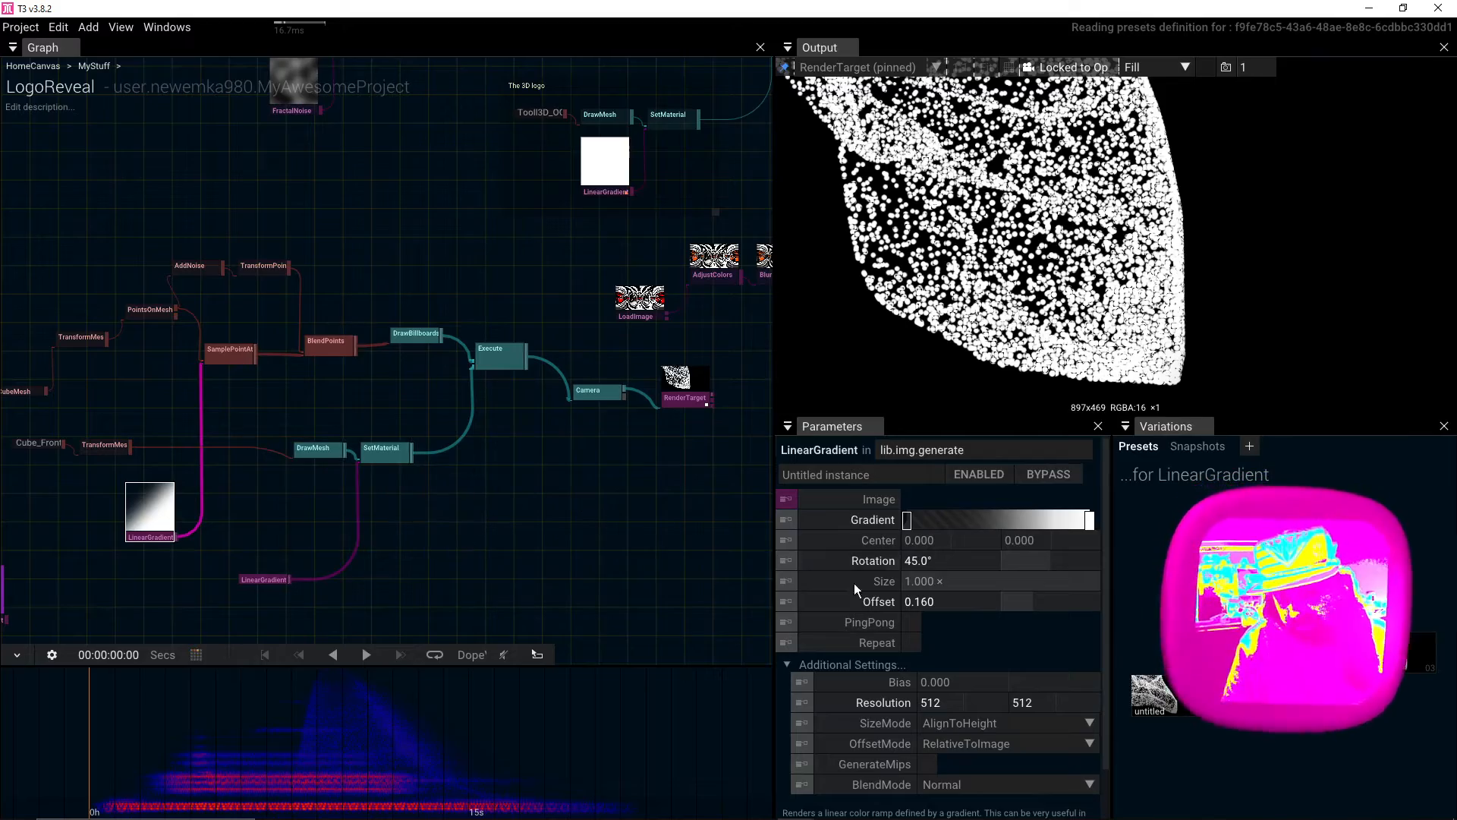
pyautogui.moveTo(856, 600); pyautogui.dragTo(481, 563)
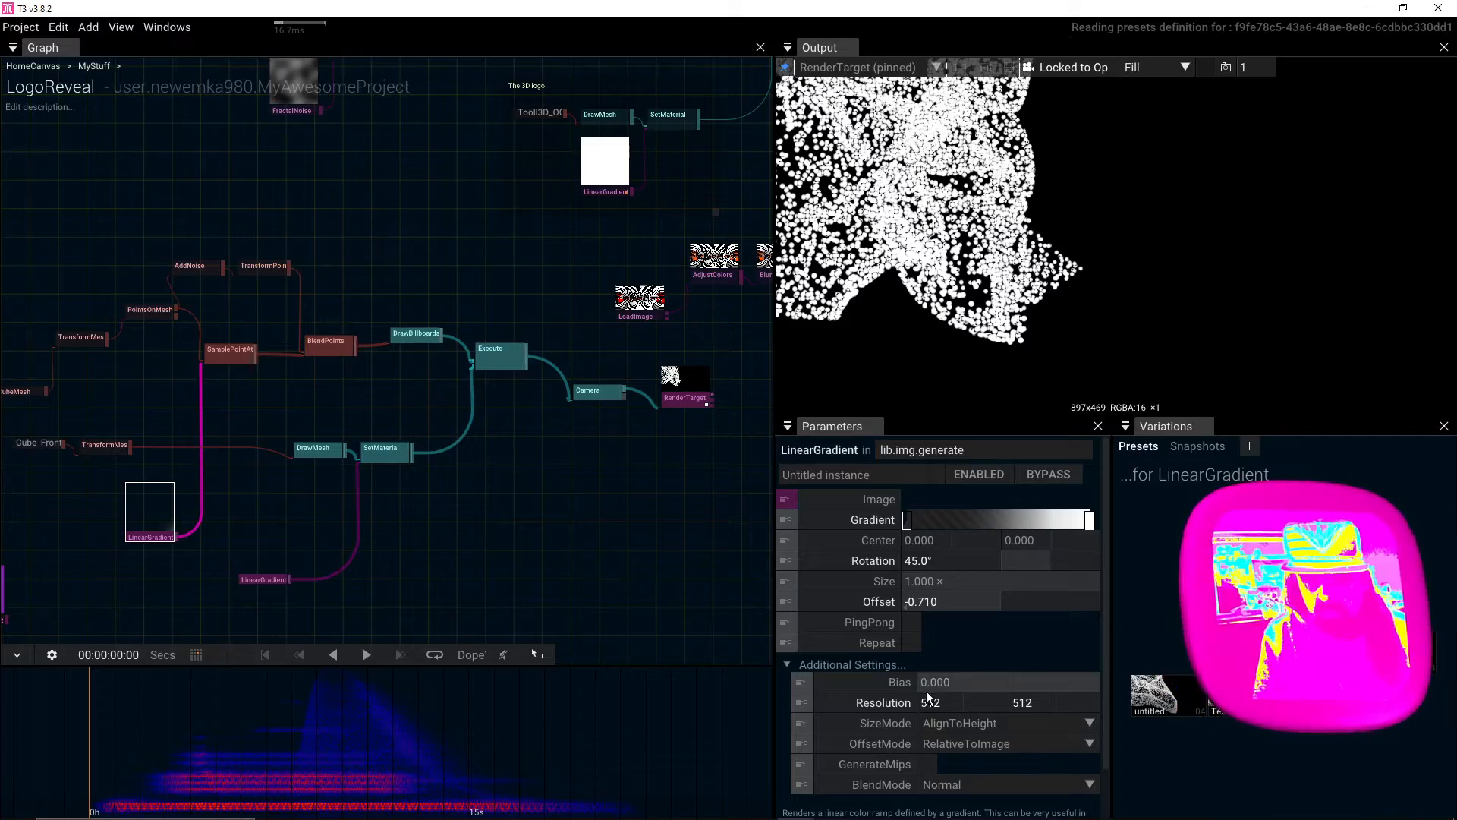
pyautogui.moveTo(945, 604); pyautogui.dragTo(1165, 434)
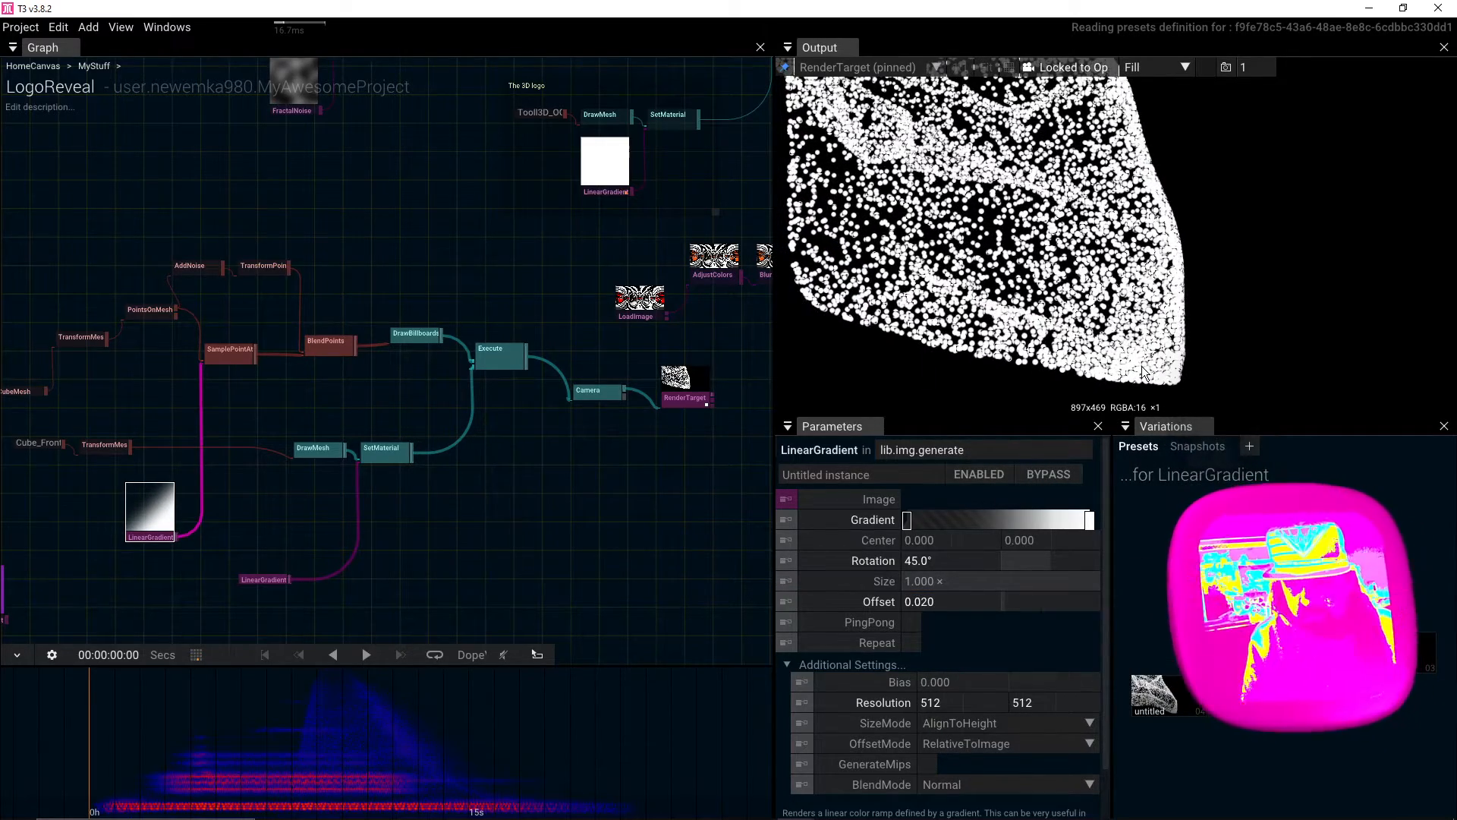
# Step: Open the draw settings of the DrawBillboards node and try an AlphaCut of -0.27
pyautogui.scroll(4, 1142, 373)
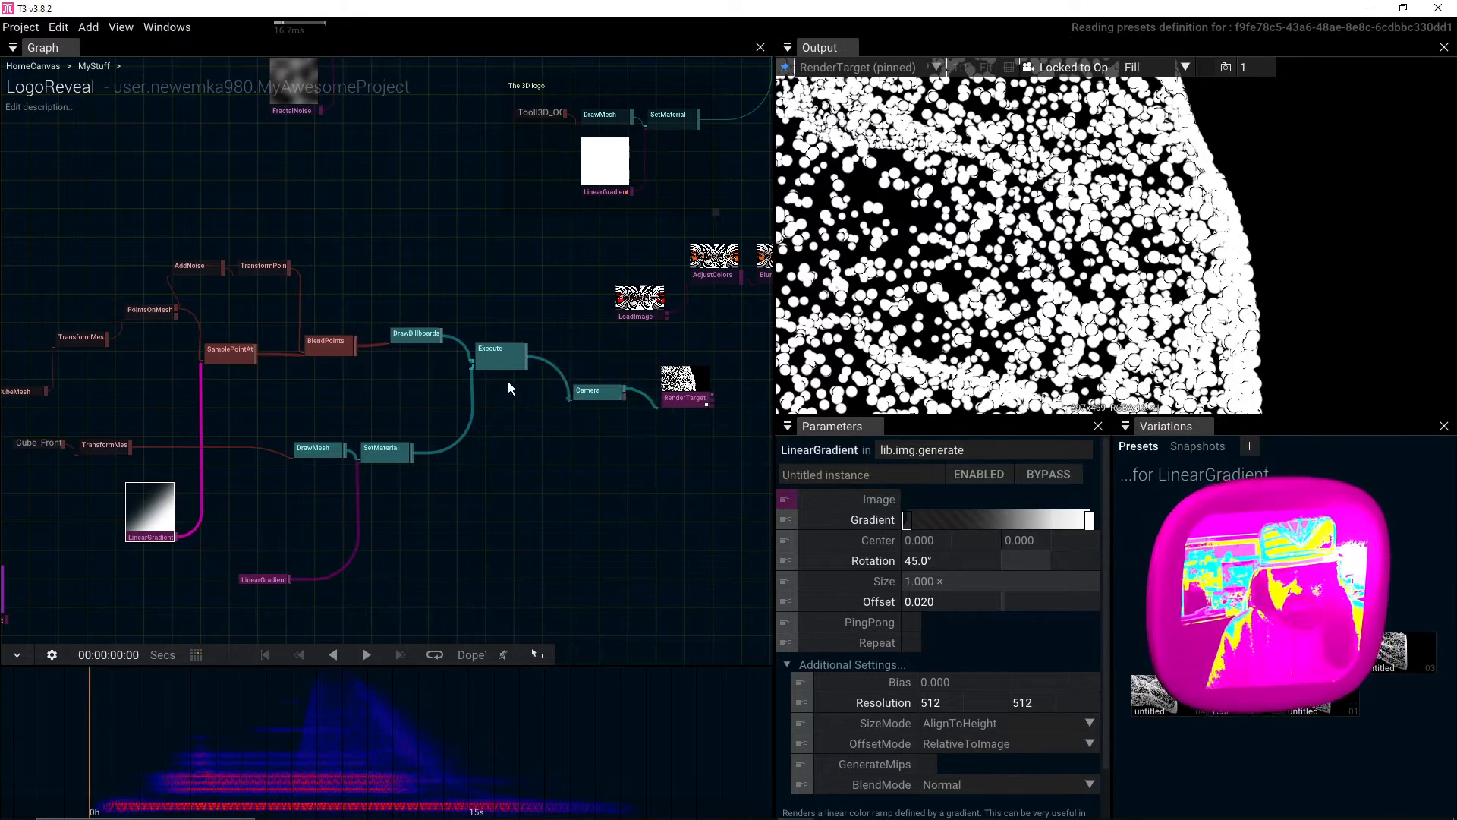
pyautogui.click(415, 334)
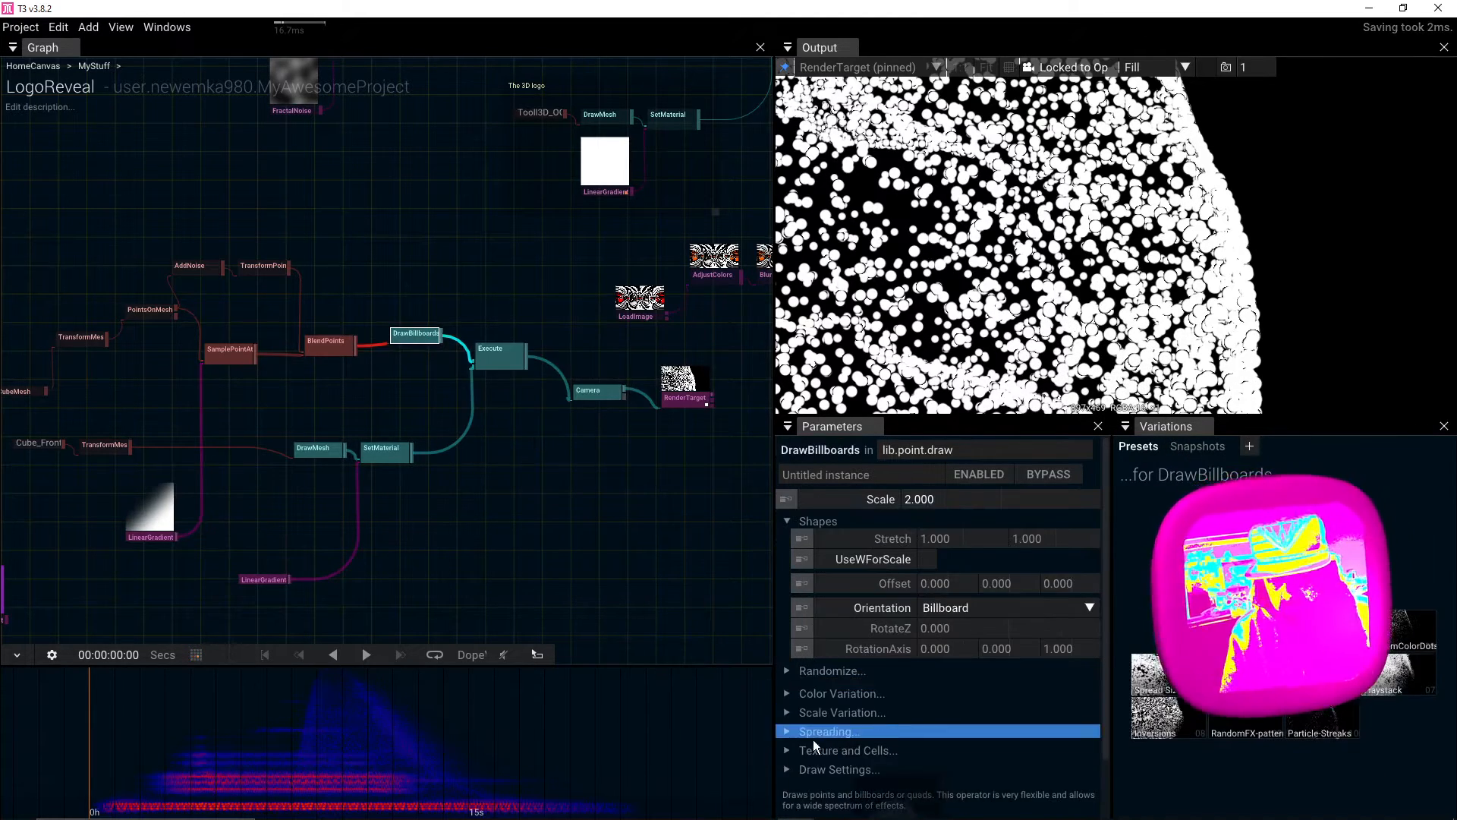
pyautogui.click(827, 768)
pyautogui.scroll(-3, 911, 721)
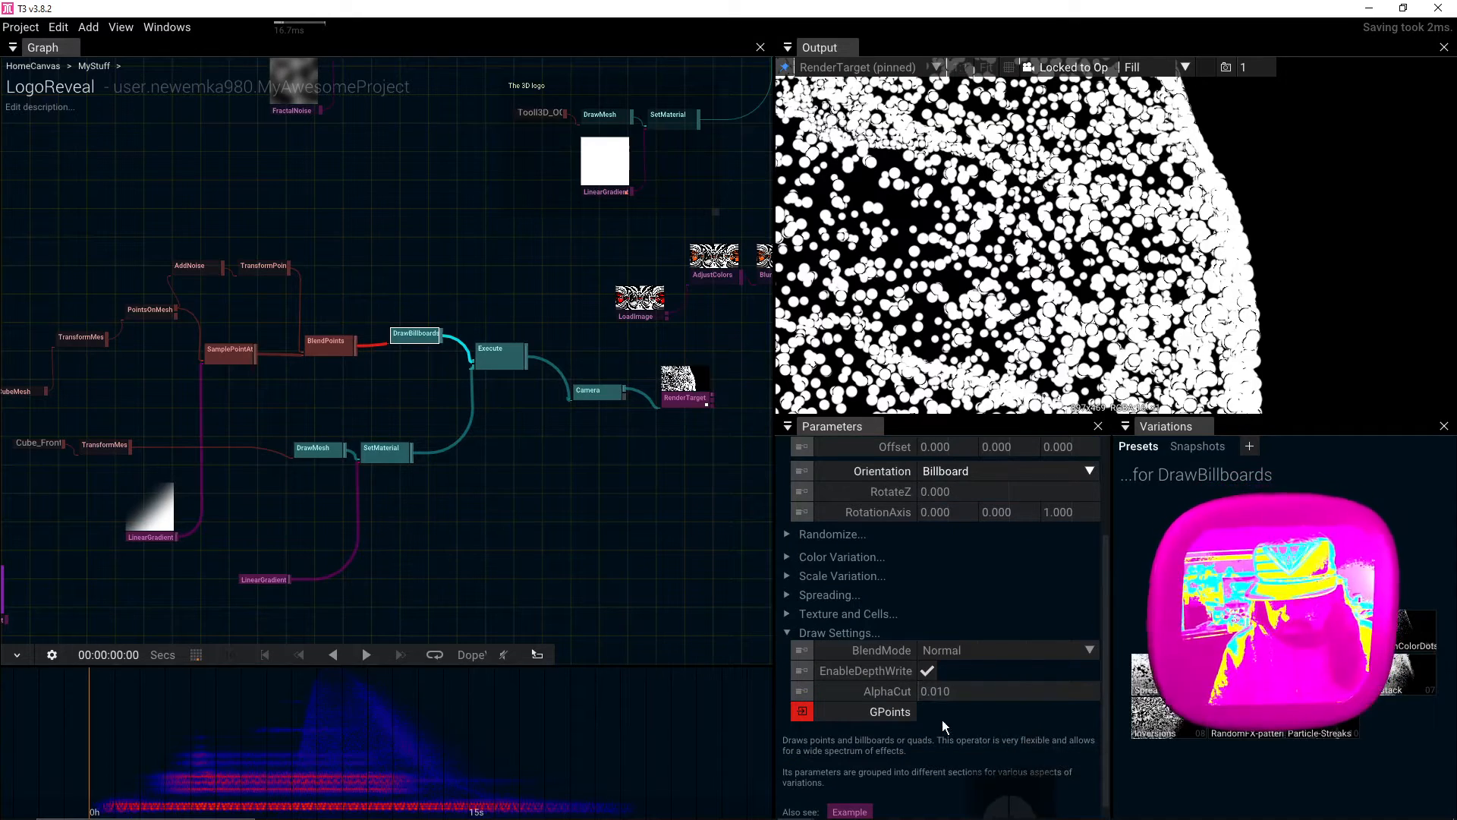
pyautogui.moveTo(940, 692)
pyautogui.mouseDown()
pyautogui.moveTo(1273, 694)
pyautogui.moveTo(927, 673)
pyautogui.mouseUp()
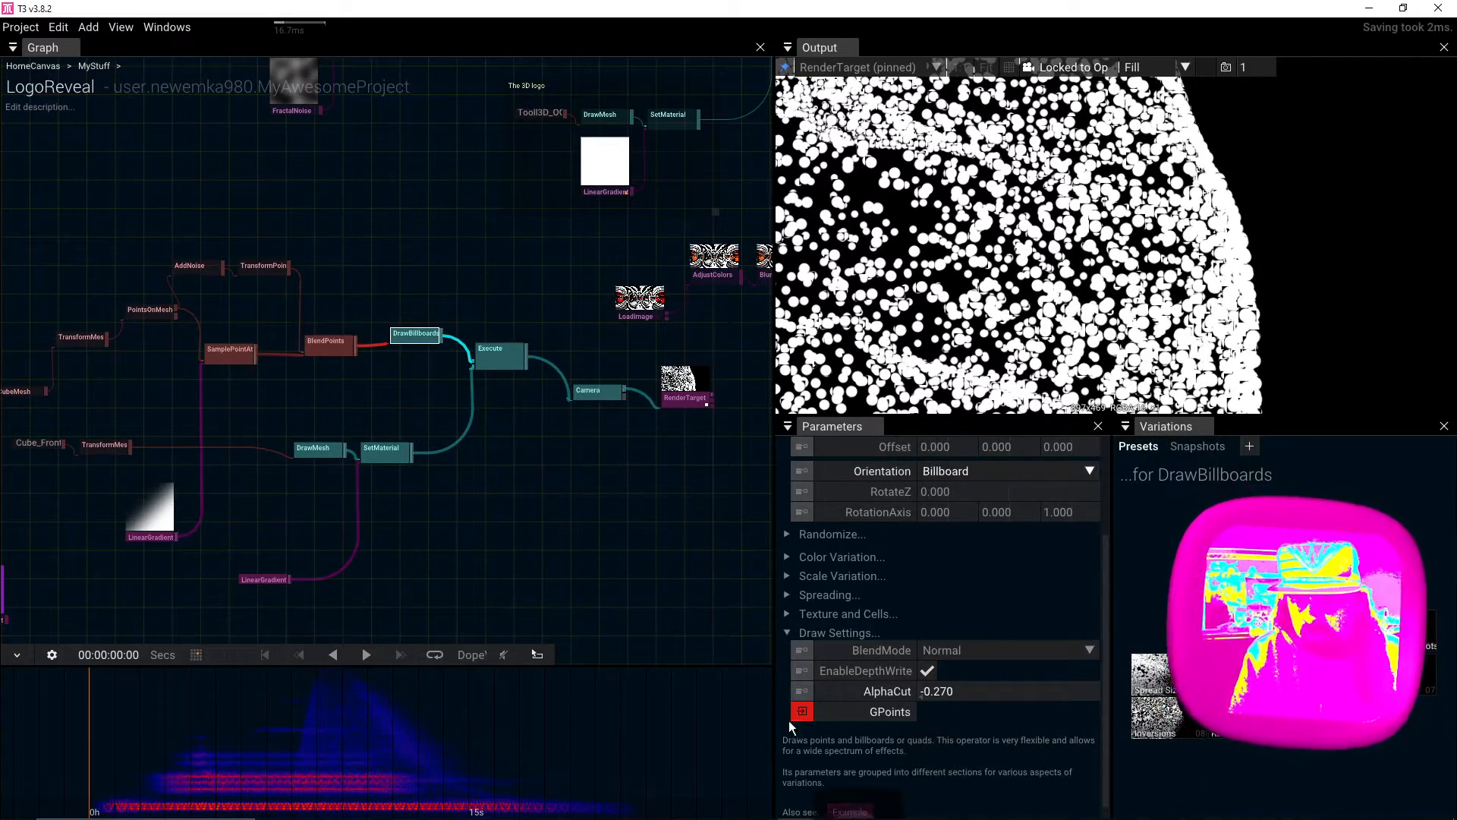
# Step: Restore the default AlphaCut, set the DrawBillboards blend mode to Additive and disable EnableDepthWrite
pyautogui.click(1090, 650)
pyautogui.click(1026, 686)
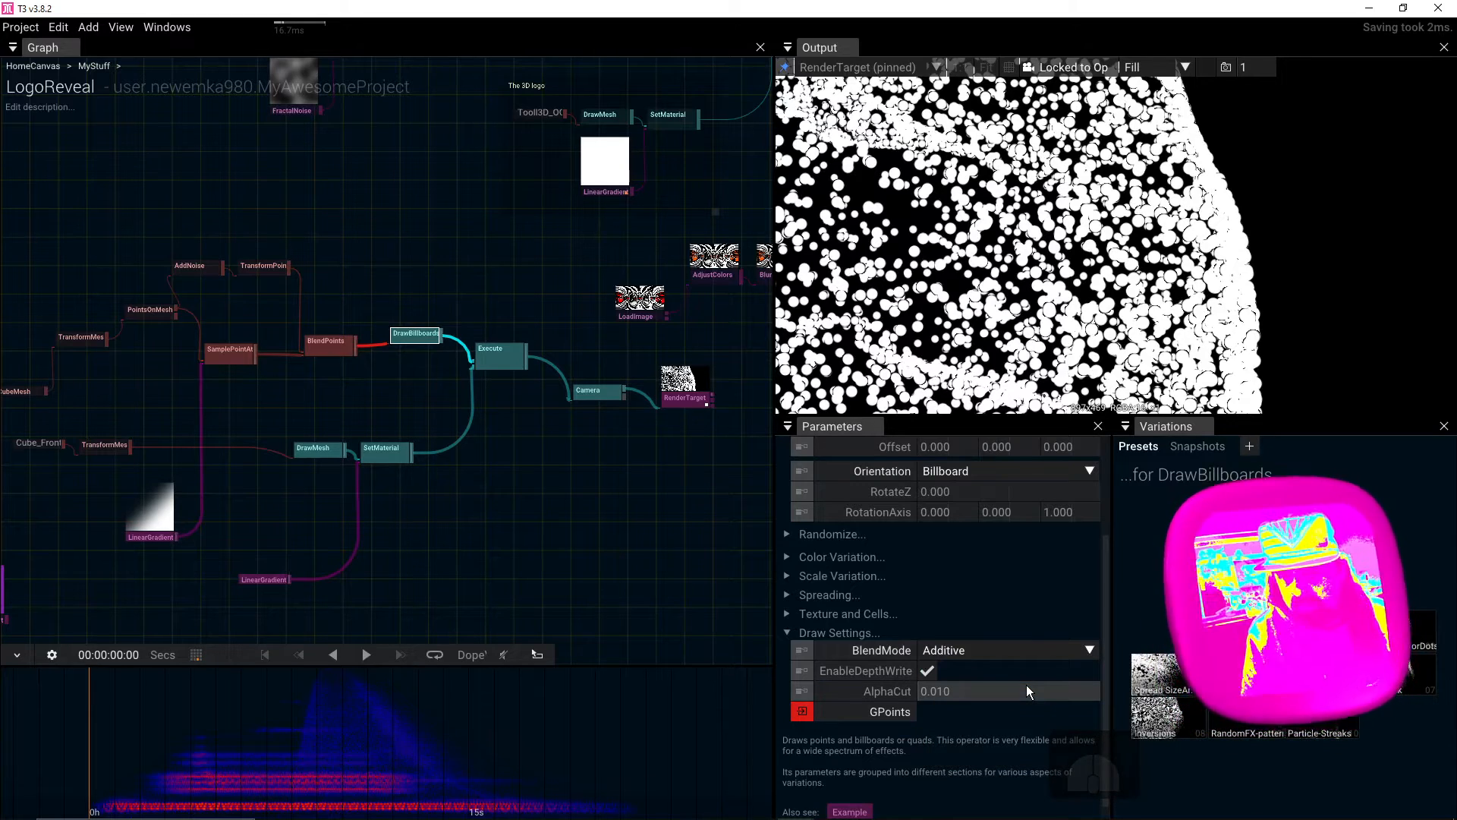
pyautogui.click(928, 673)
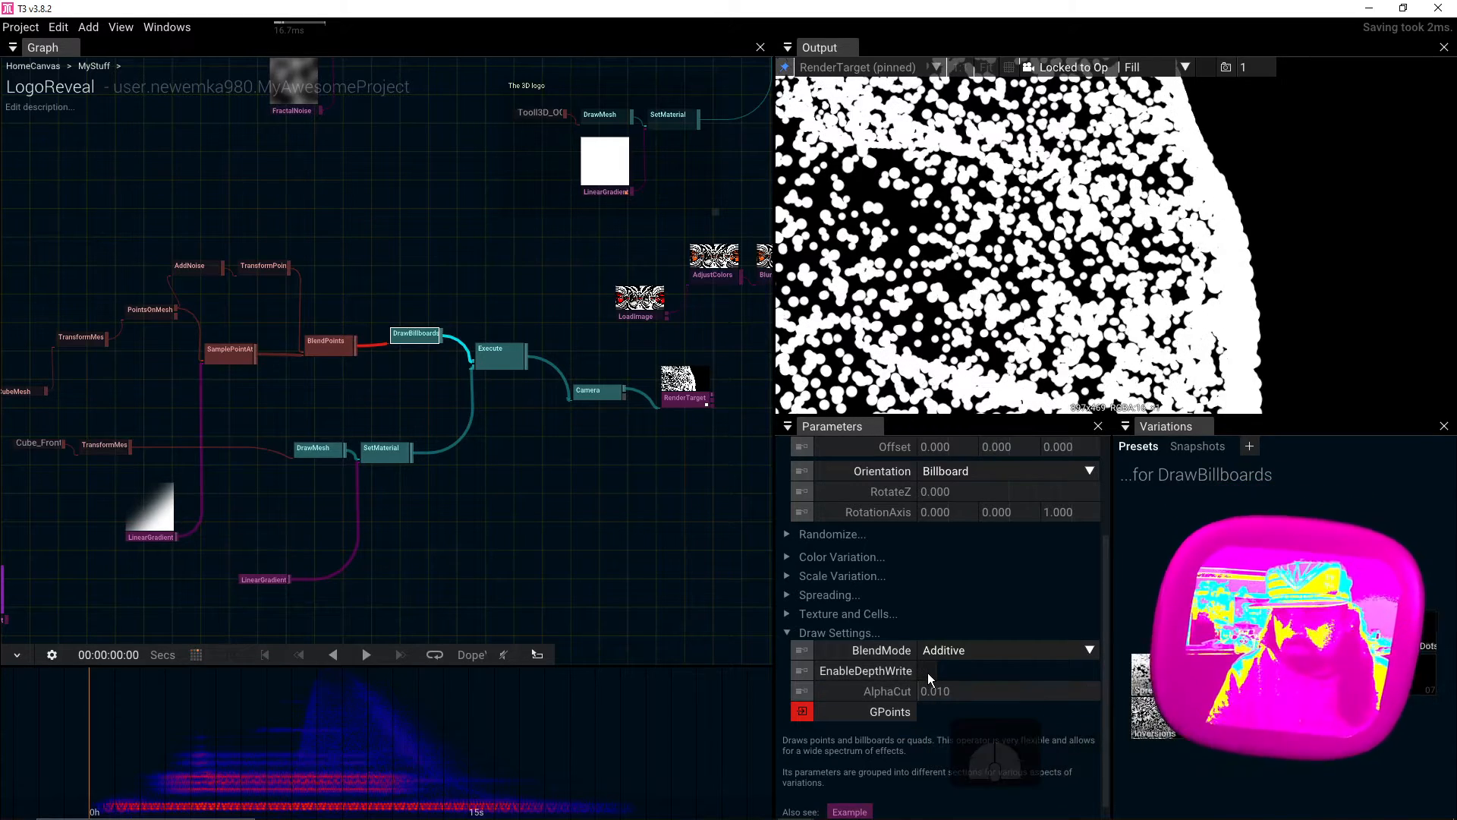
pyautogui.click(928, 673)
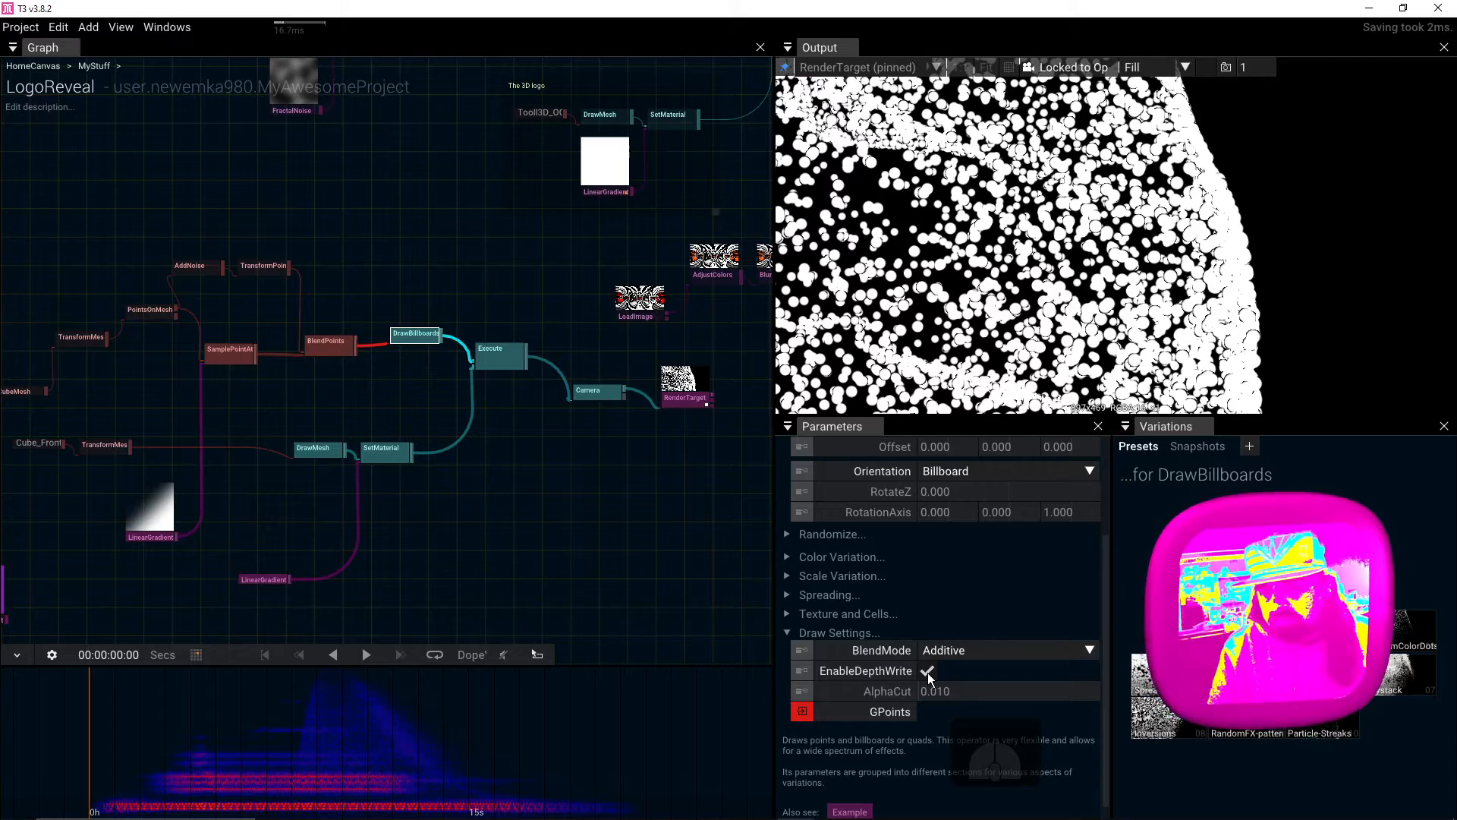
pyautogui.click(928, 673)
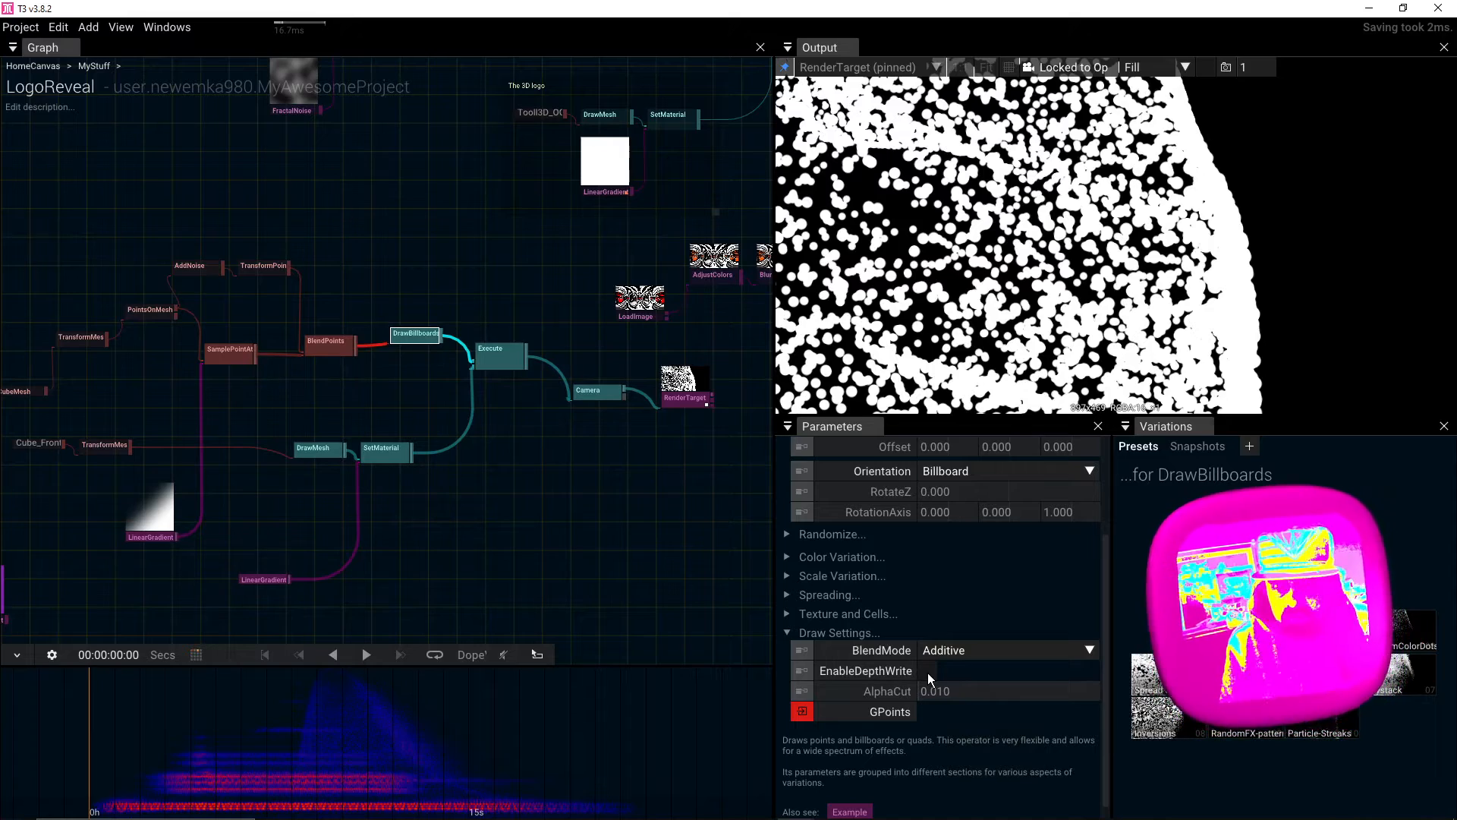
# Step: Set the color variation mode of DrawBillboards to UseW
pyautogui.scroll(3, 928, 672)
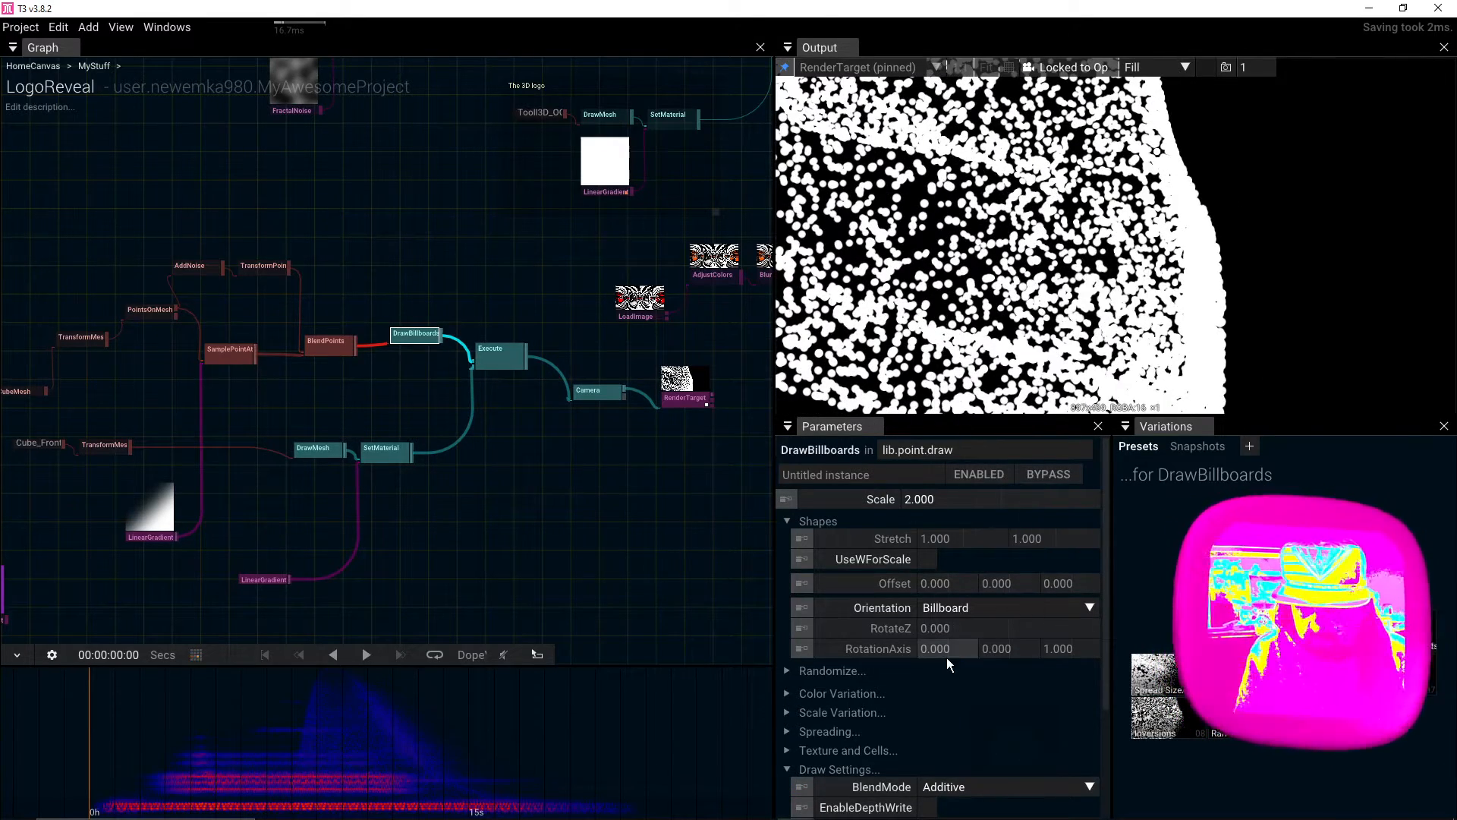
pyautogui.scroll(-3, 946, 658)
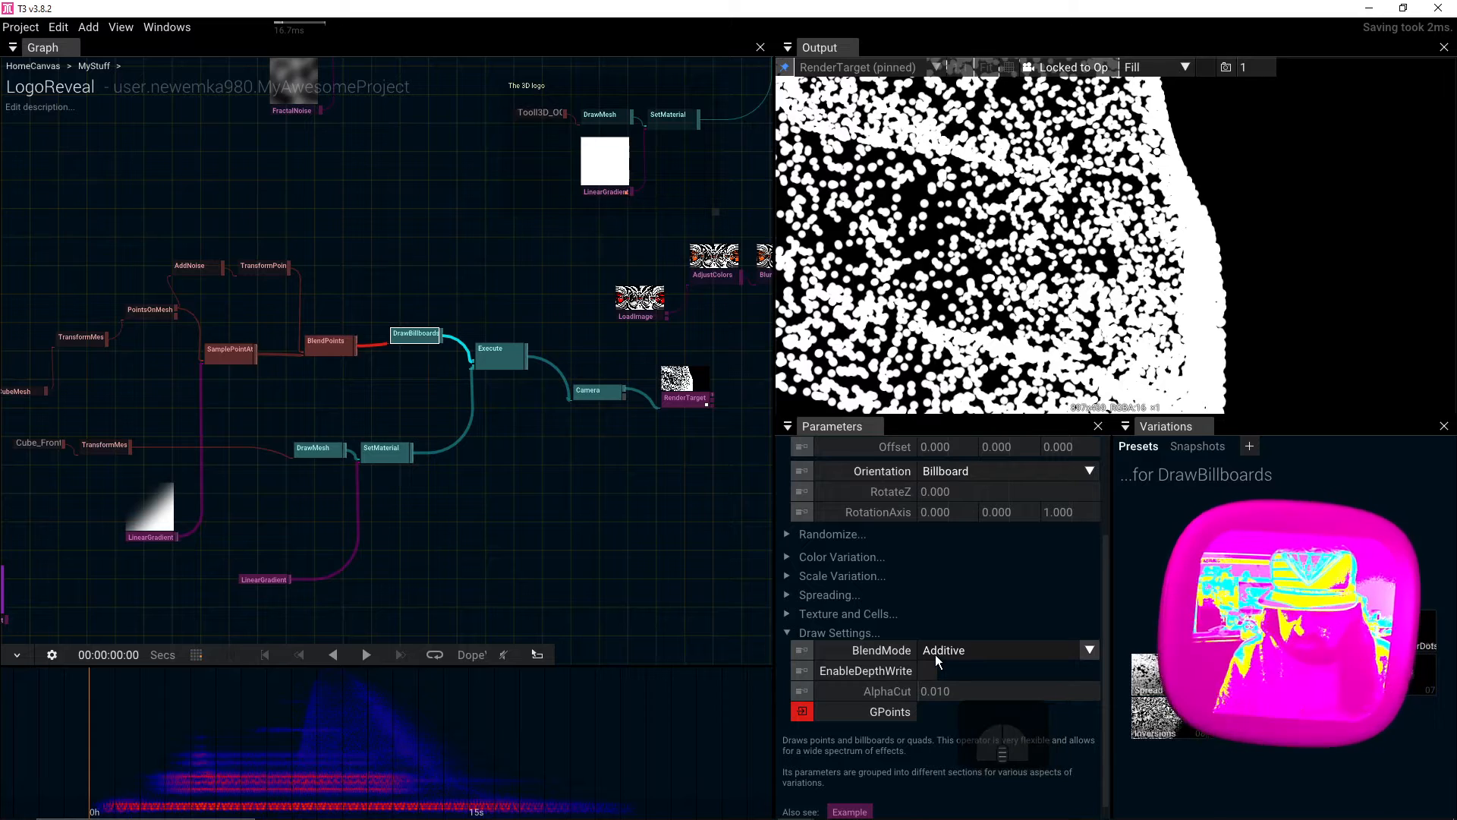
pyautogui.click(787, 558)
pyautogui.click(1092, 595)
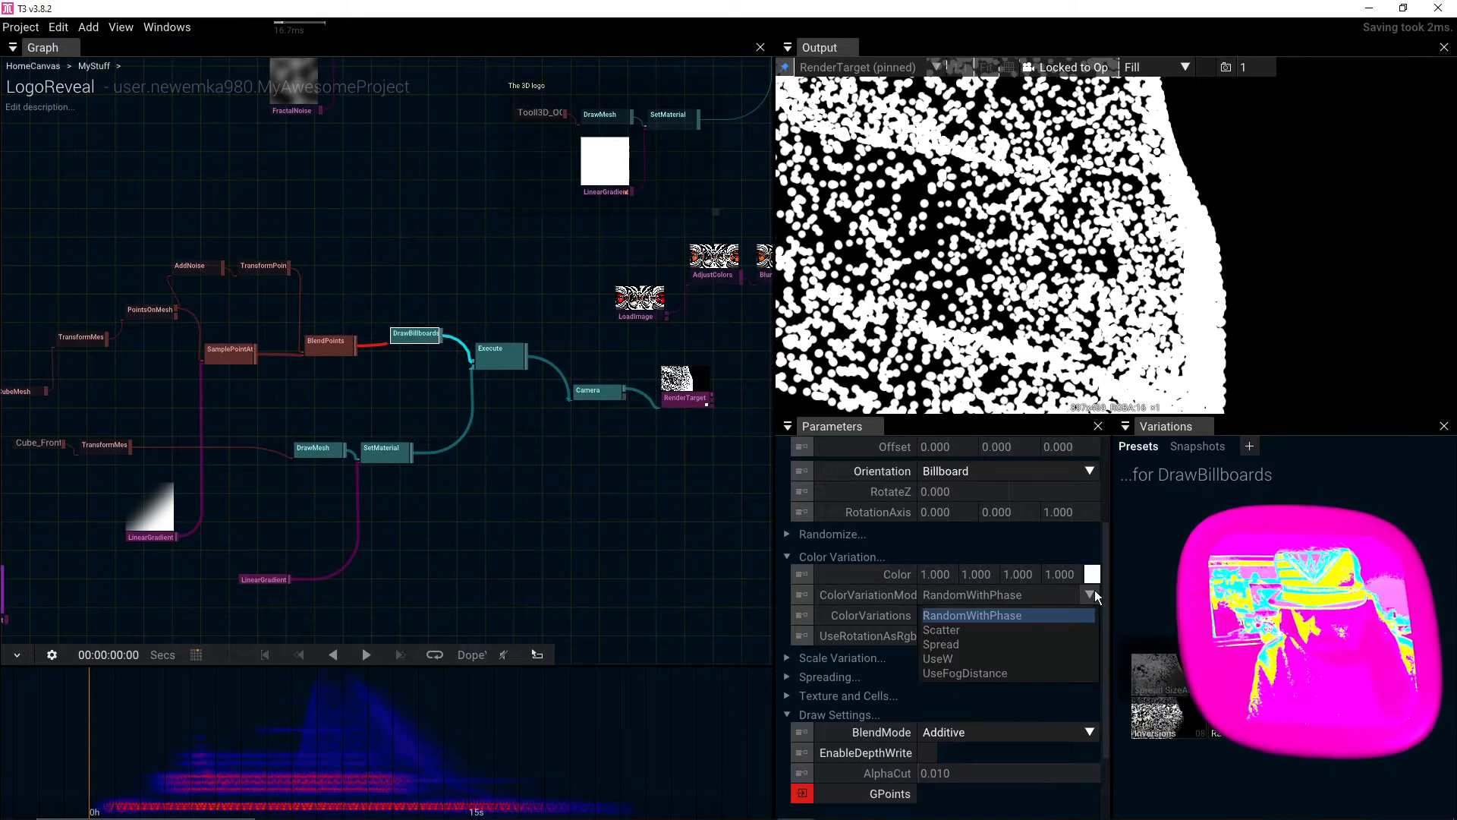
pyautogui.click(1018, 659)
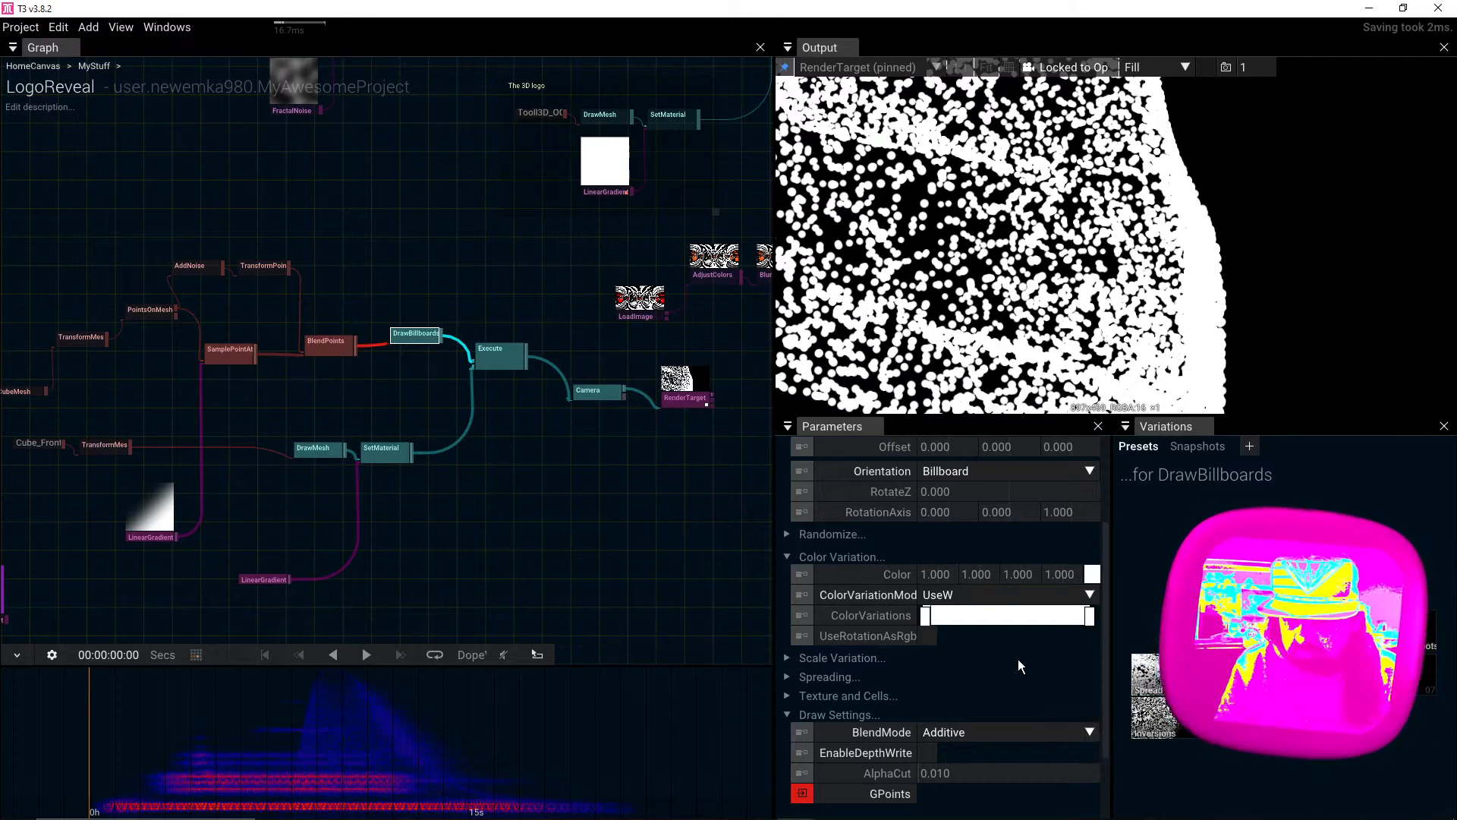
# Step: Give the ColorVariations gradient a white start stop followed by a yellow stop about a quarter of the way along
pyautogui.click(928, 617)
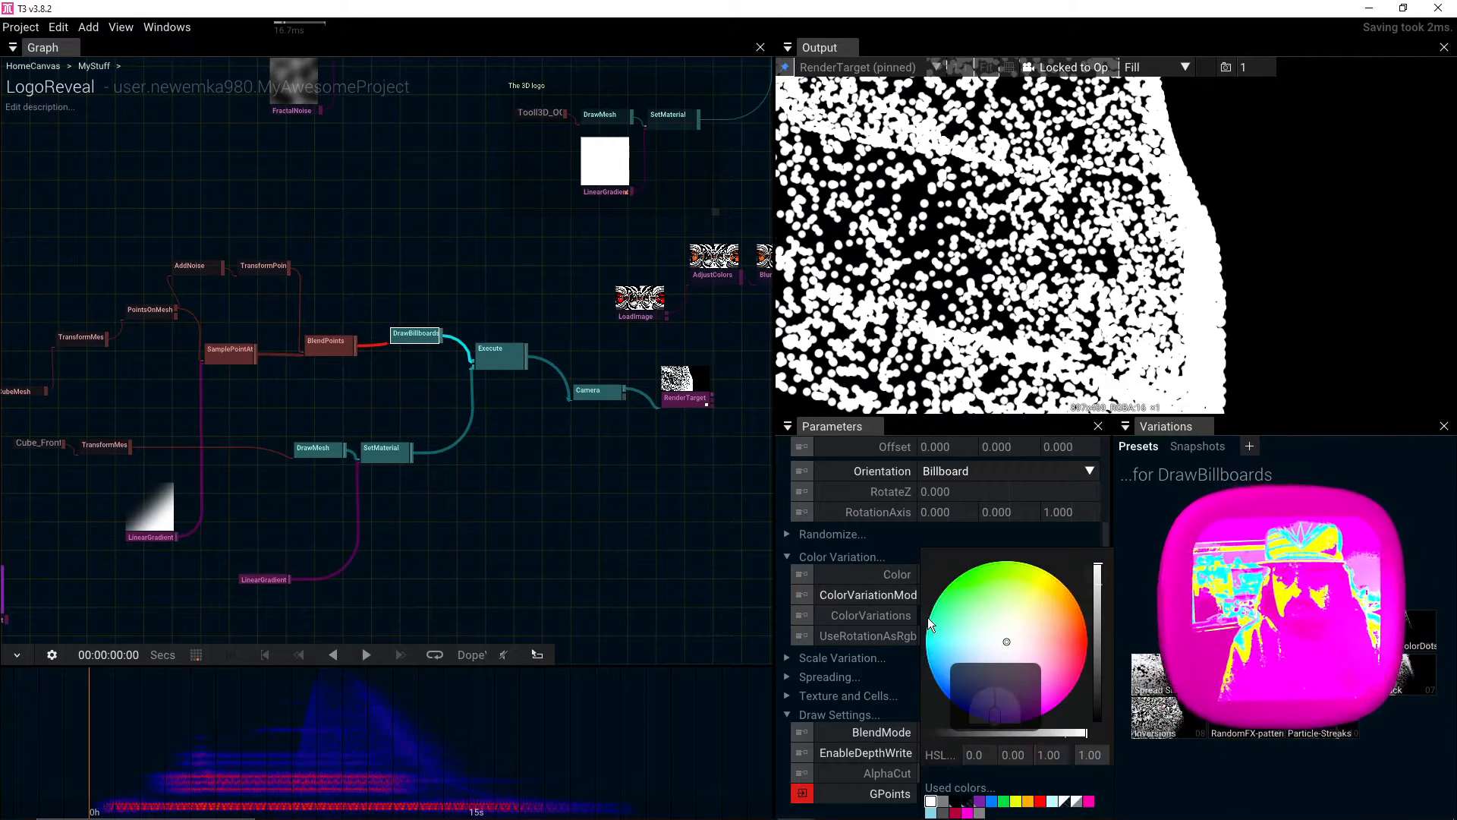
pyautogui.moveTo(1033, 604); pyautogui.dragTo(1063, 567)
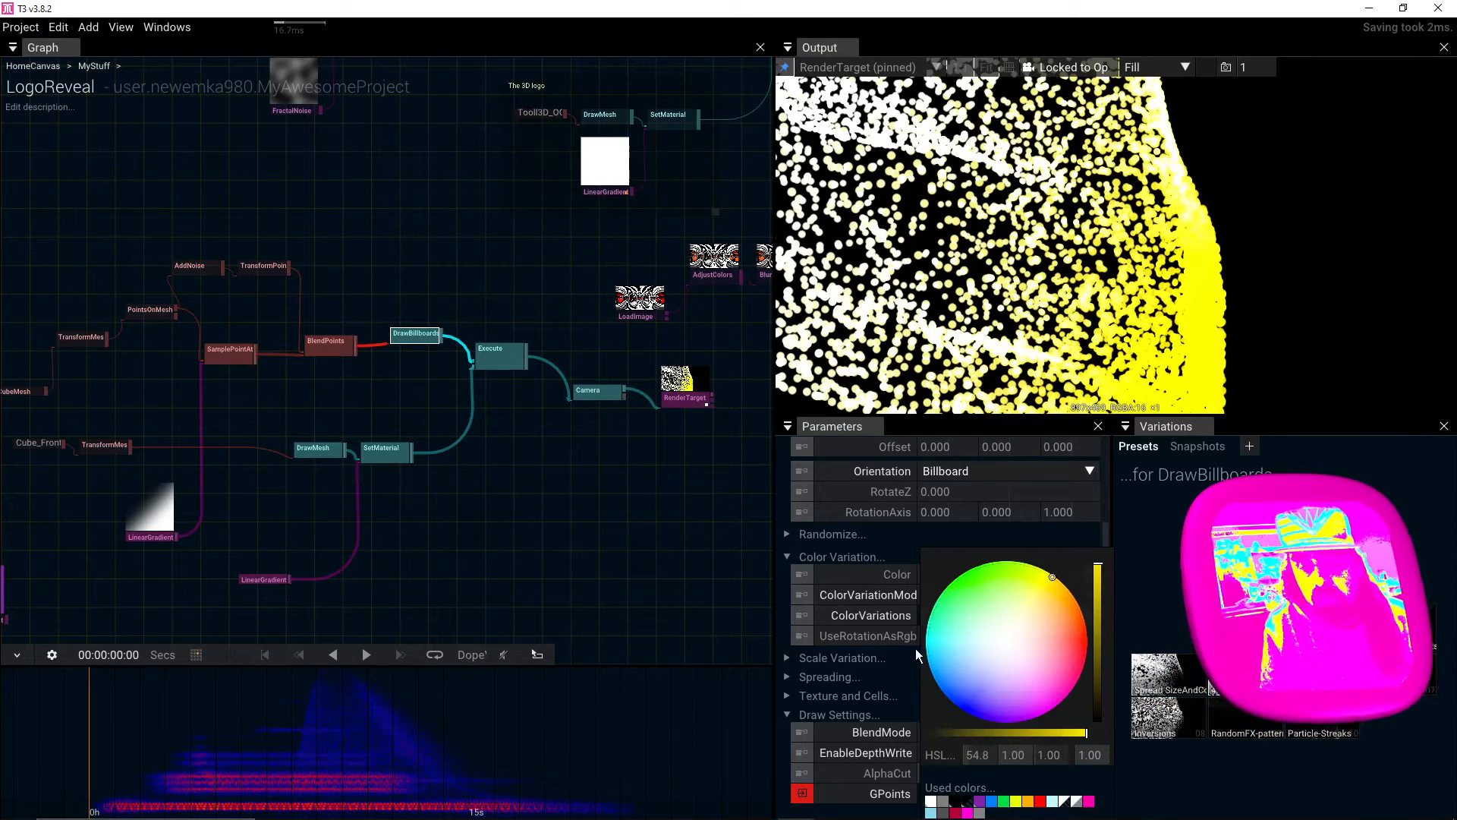
pyautogui.click(778, 618)
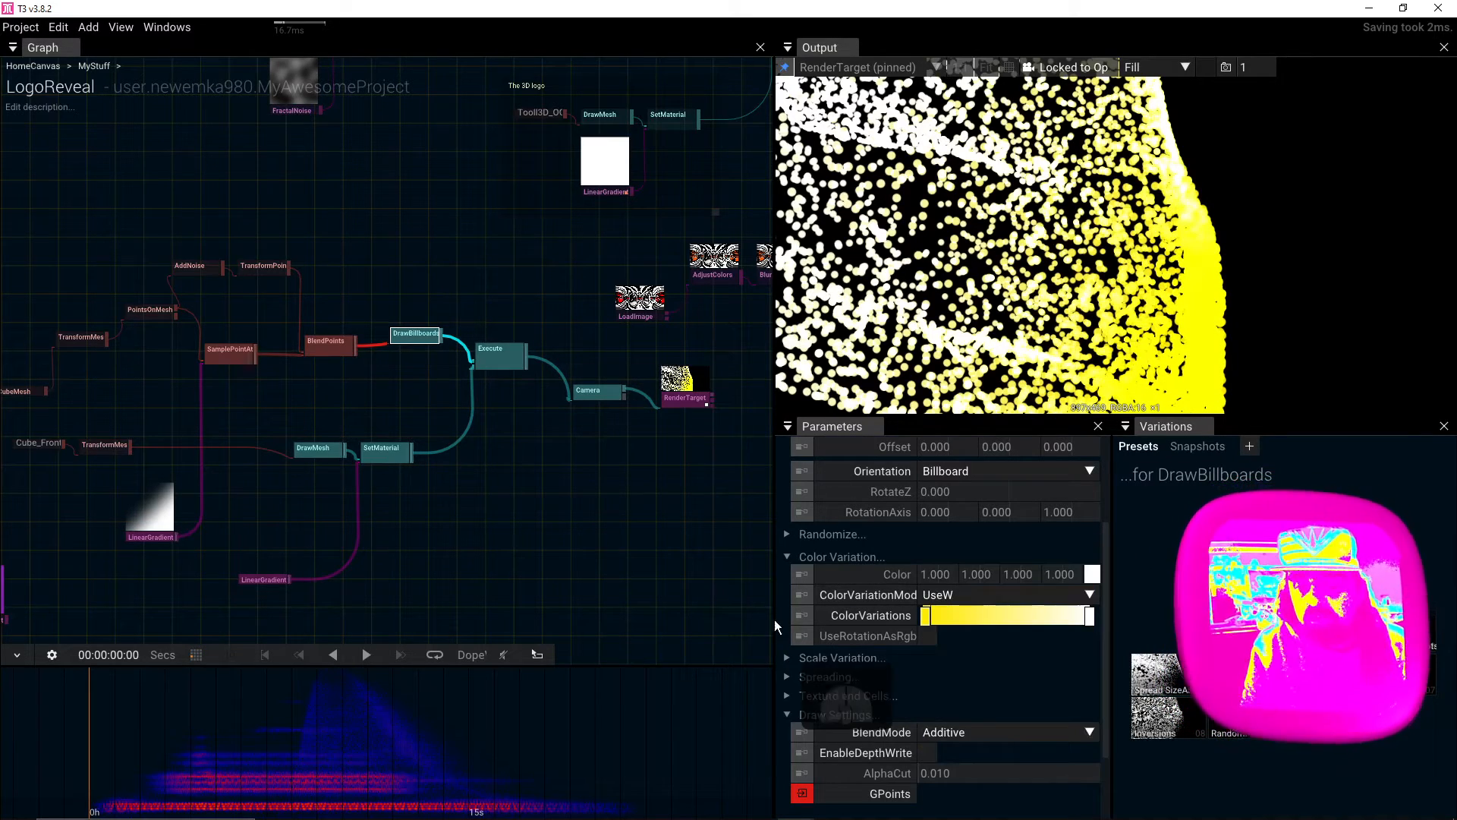
pyautogui.click(936, 615)
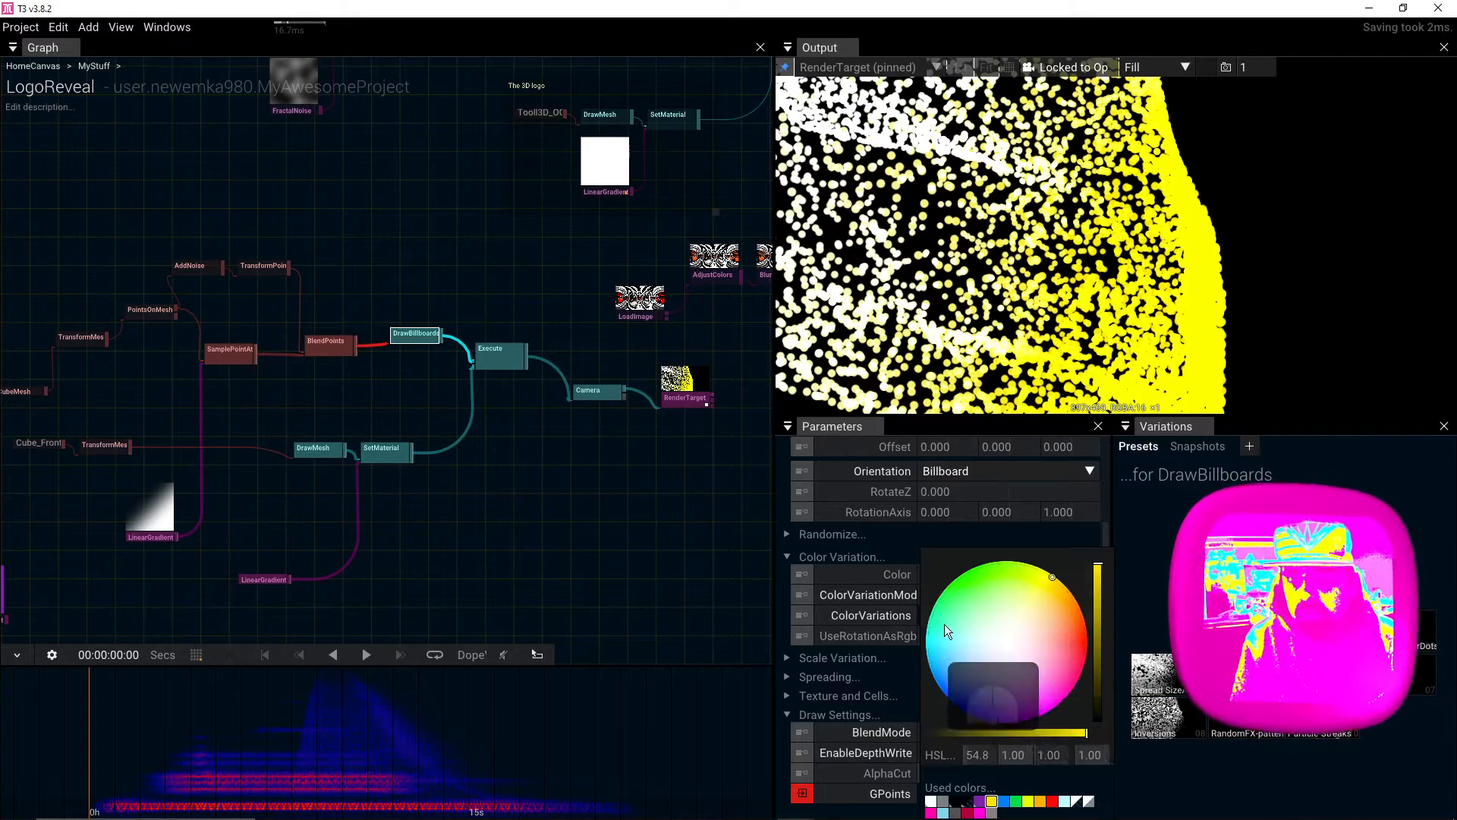
pyautogui.click(931, 802)
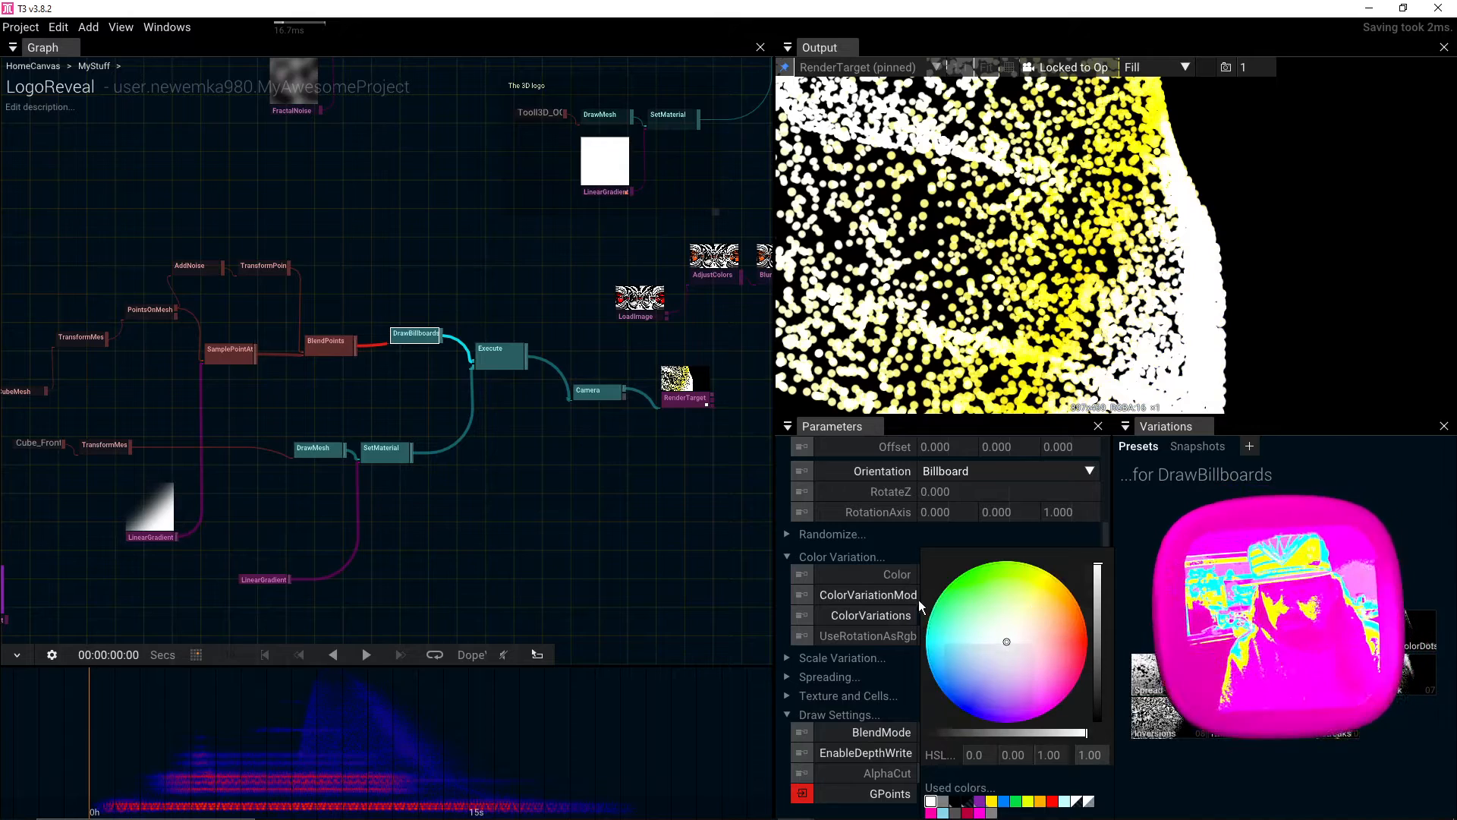
pyautogui.click(903, 547)
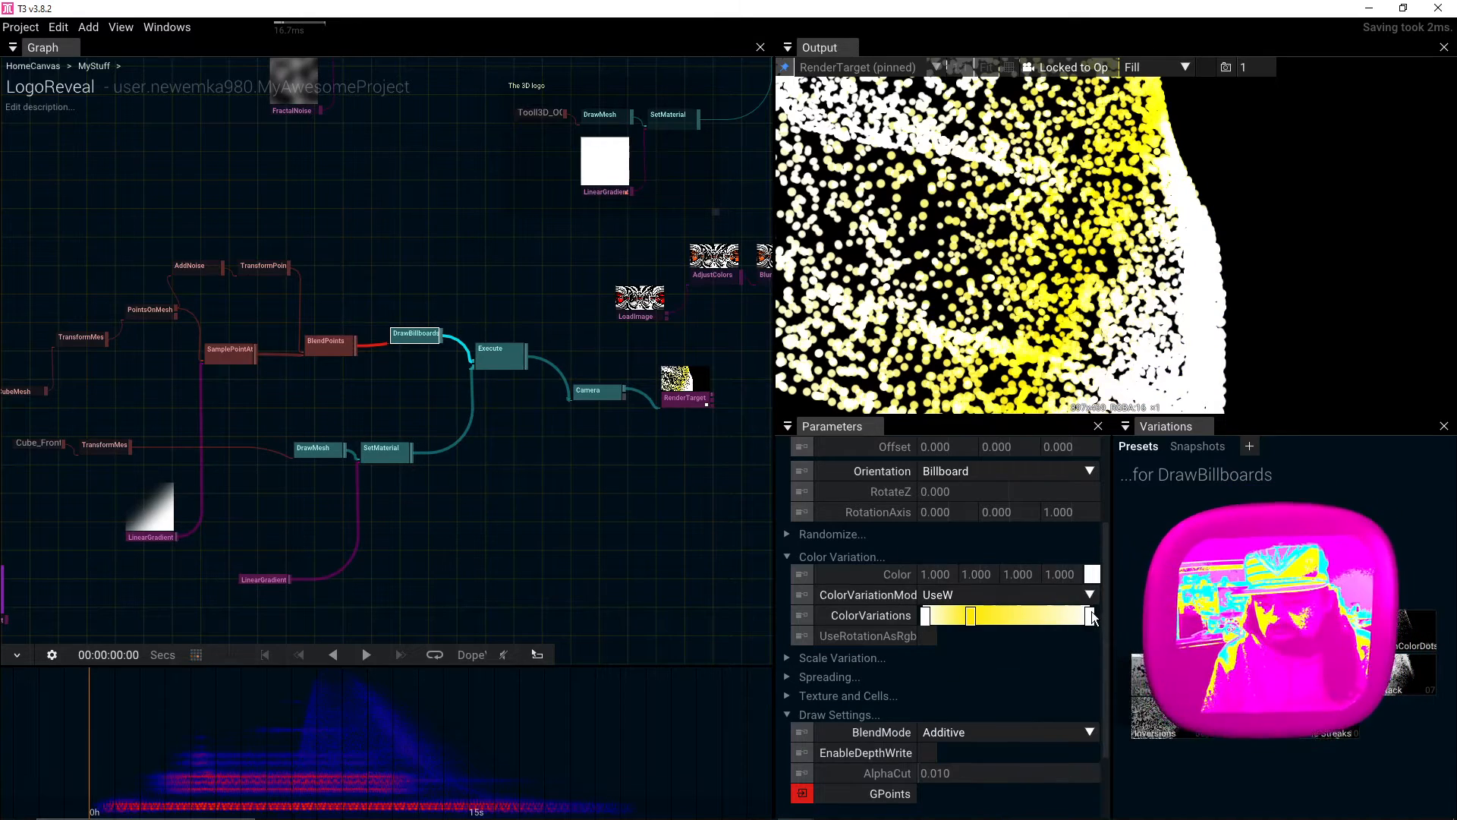
# Step: Color the end stop of the ColorVariations gradient pink with a hue of 337 and frame the whole point cloud
pyautogui.click(1091, 613)
pyautogui.click(1091, 612)
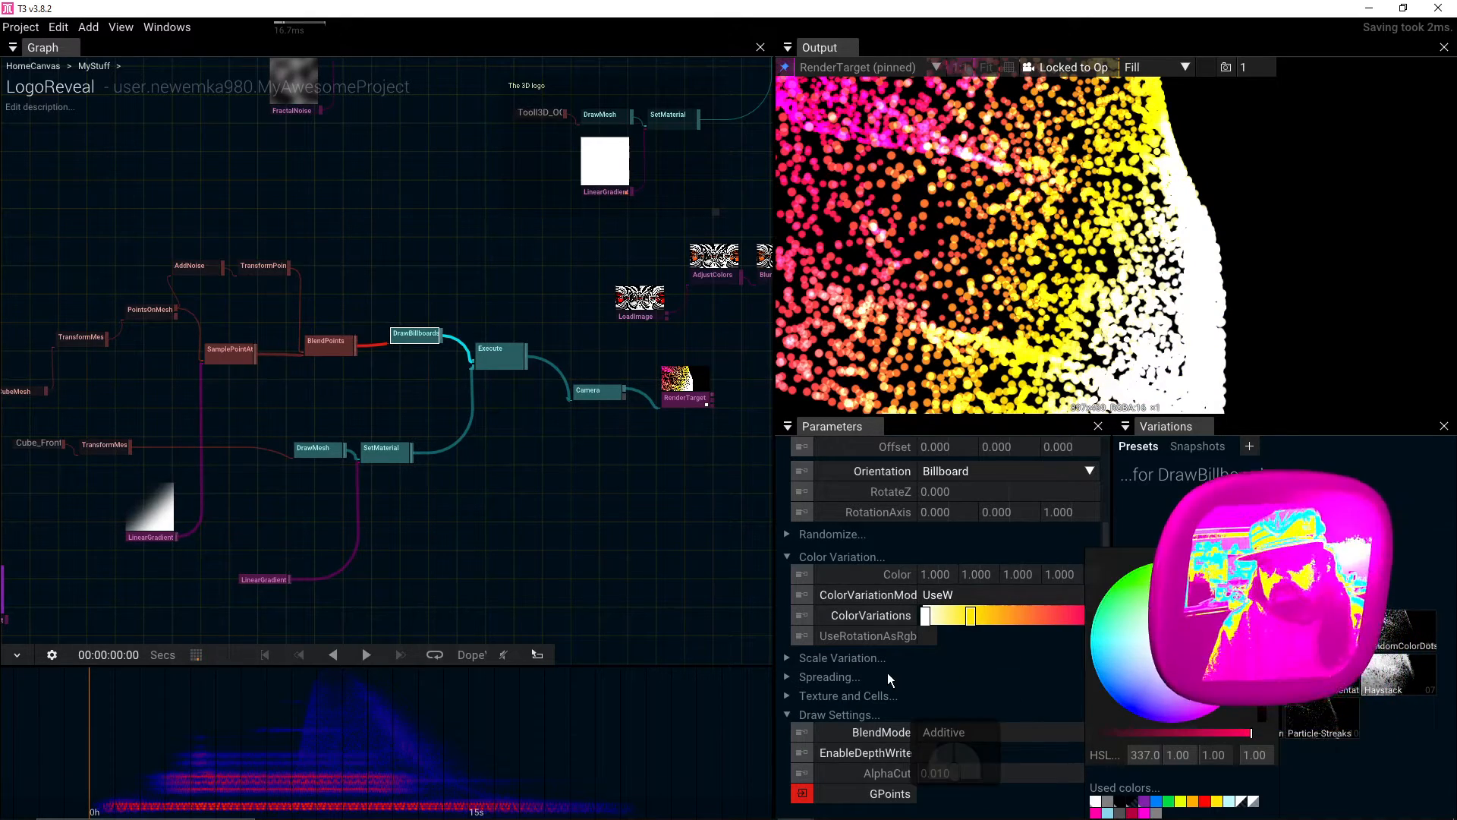
pyautogui.scroll(-6, 996, 287)
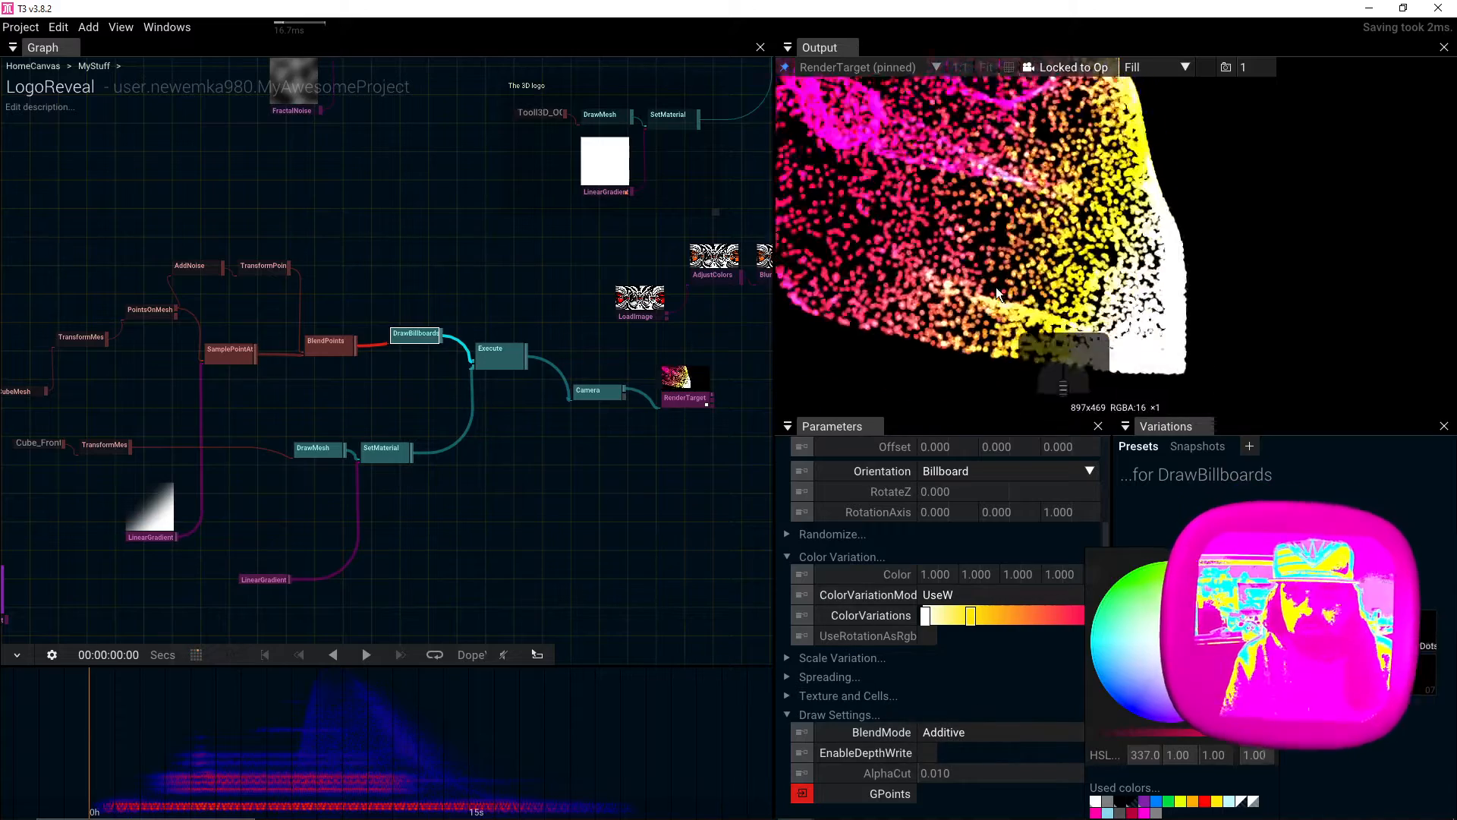
pyautogui.moveTo(1025, 266)
pyautogui.mouseDown()
pyautogui.moveTo(1022, 233)
pyautogui.moveTo(1023, 262)
pyautogui.moveTo(1044, 270)
pyautogui.mouseUp()
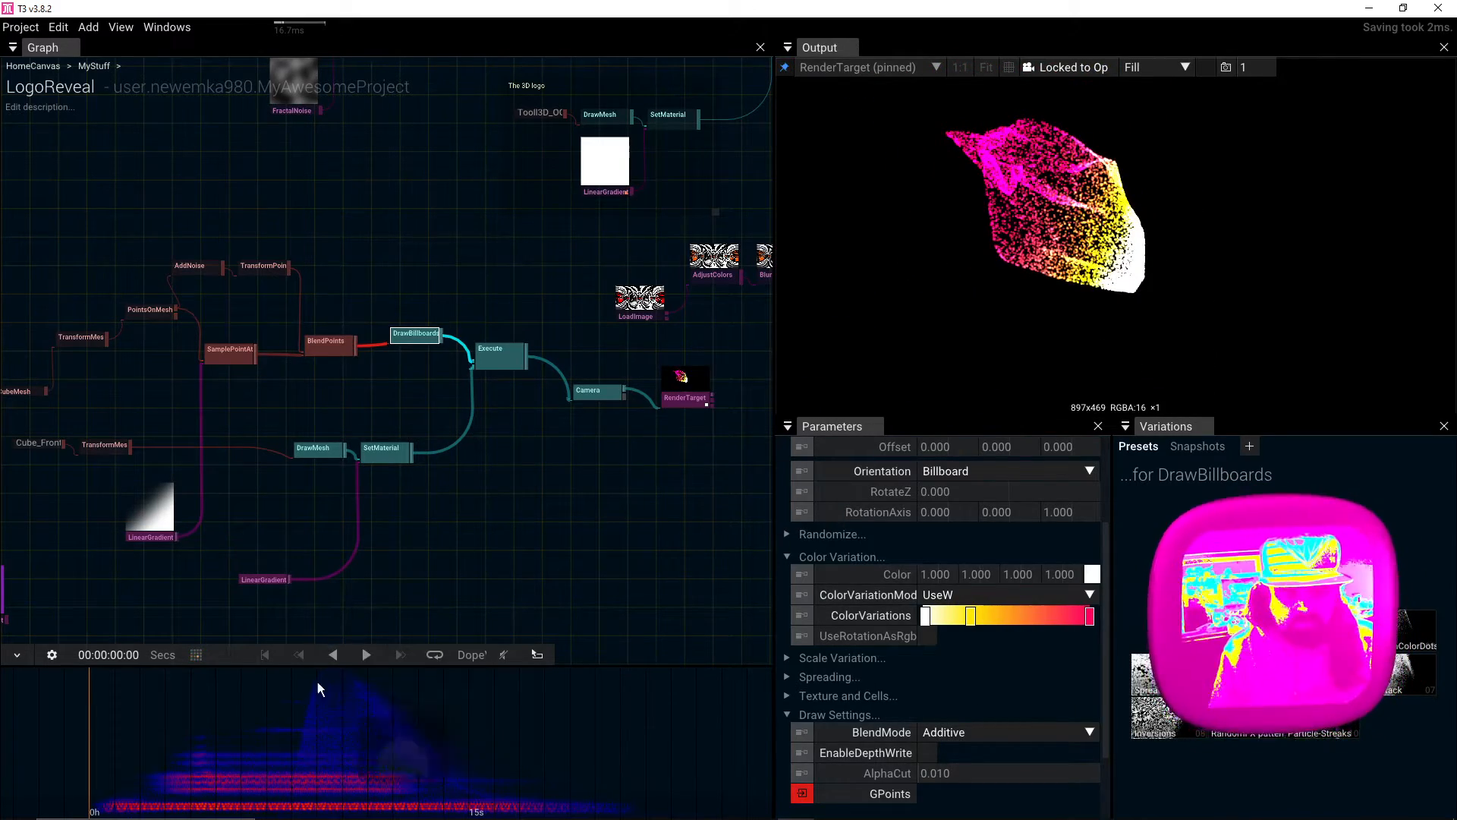
# Step: Sweep the offset of the points' LinearGradient to preview the colored reveal, leaving it at -0.8
pyautogui.click(153, 522)
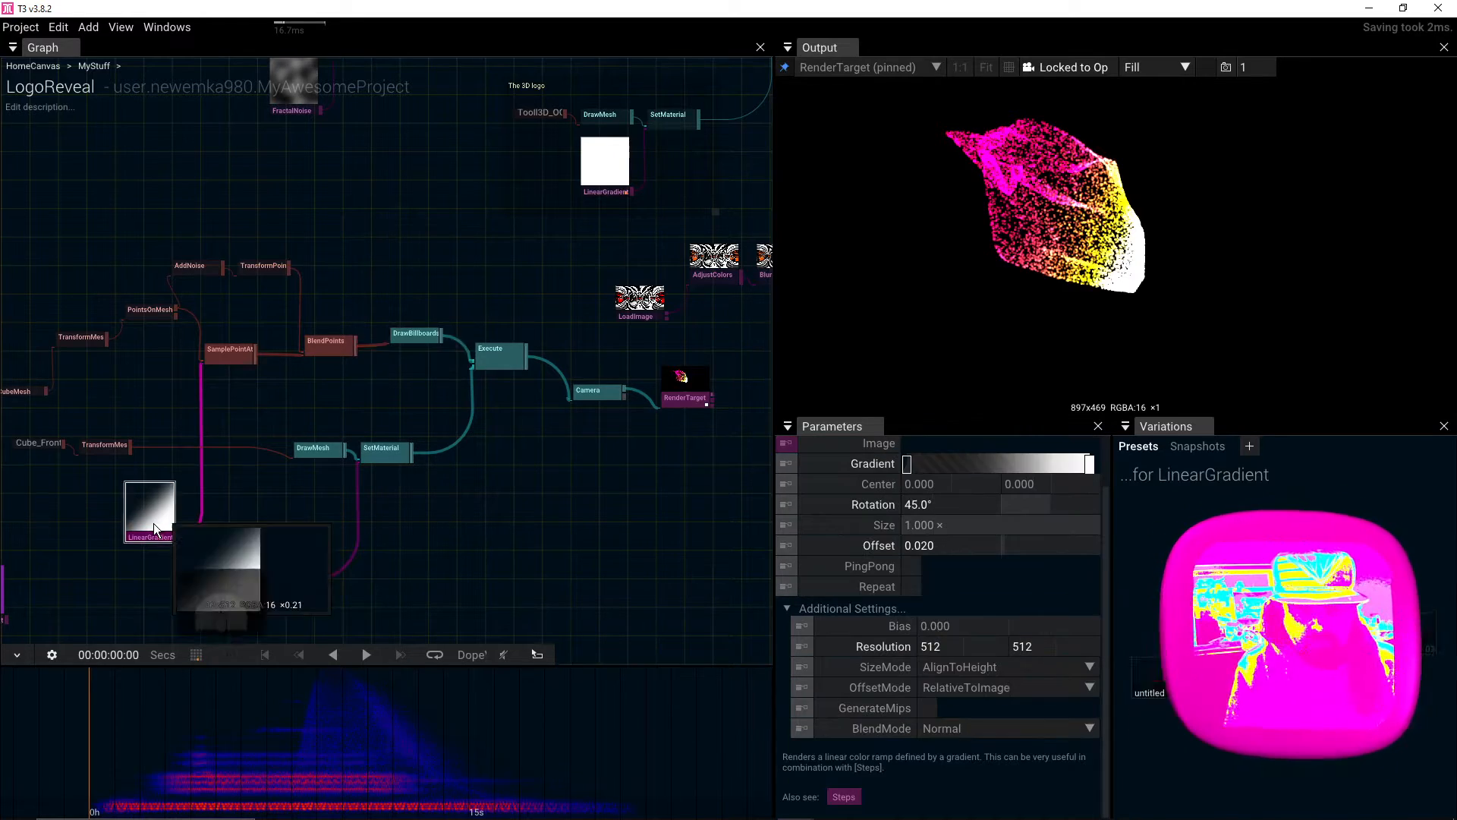
pyautogui.moveTo(949, 545); pyautogui.dragTo(1446, 560)
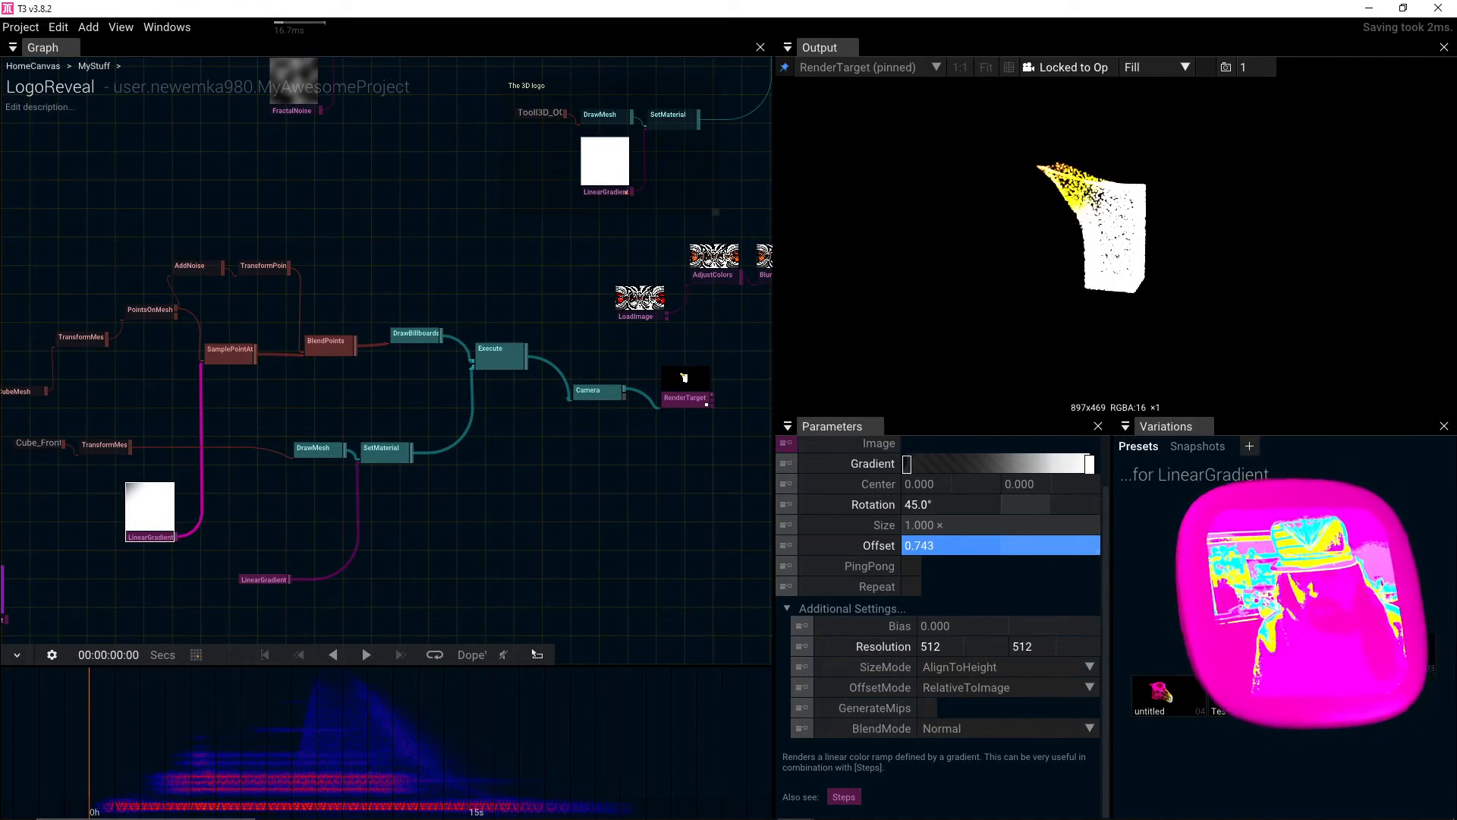
pyautogui.moveTo(914, 546); pyautogui.dragTo(822, 448)
# Step: Drive the Phase of the AddNoise node with a Time node and place that node further away from AddNoise
pyautogui.moveTo(261, 230); pyautogui.dragTo(383, 269)
pyautogui.scroll(4, 406, 316)
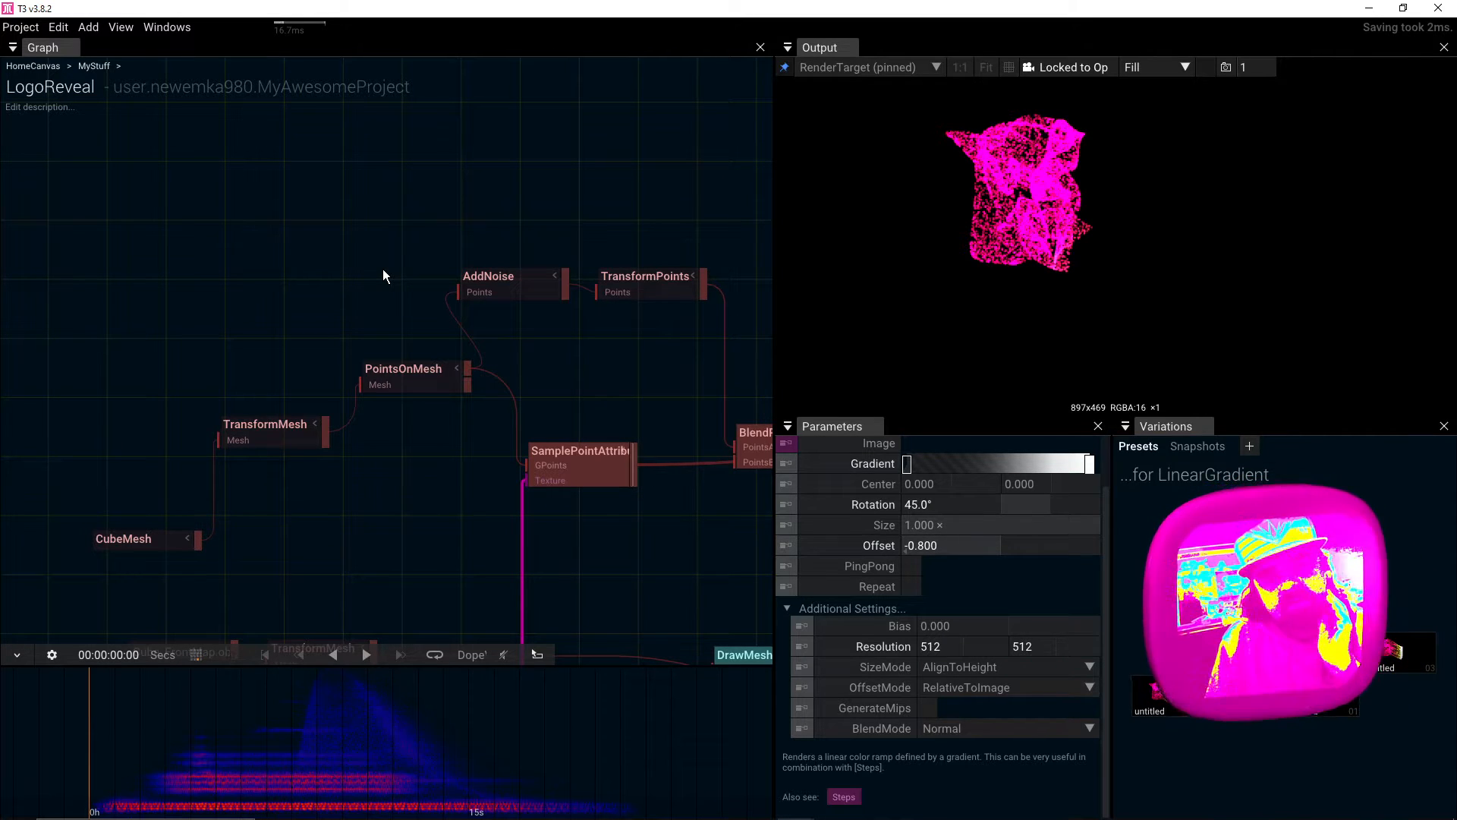
pyautogui.click(507, 290)
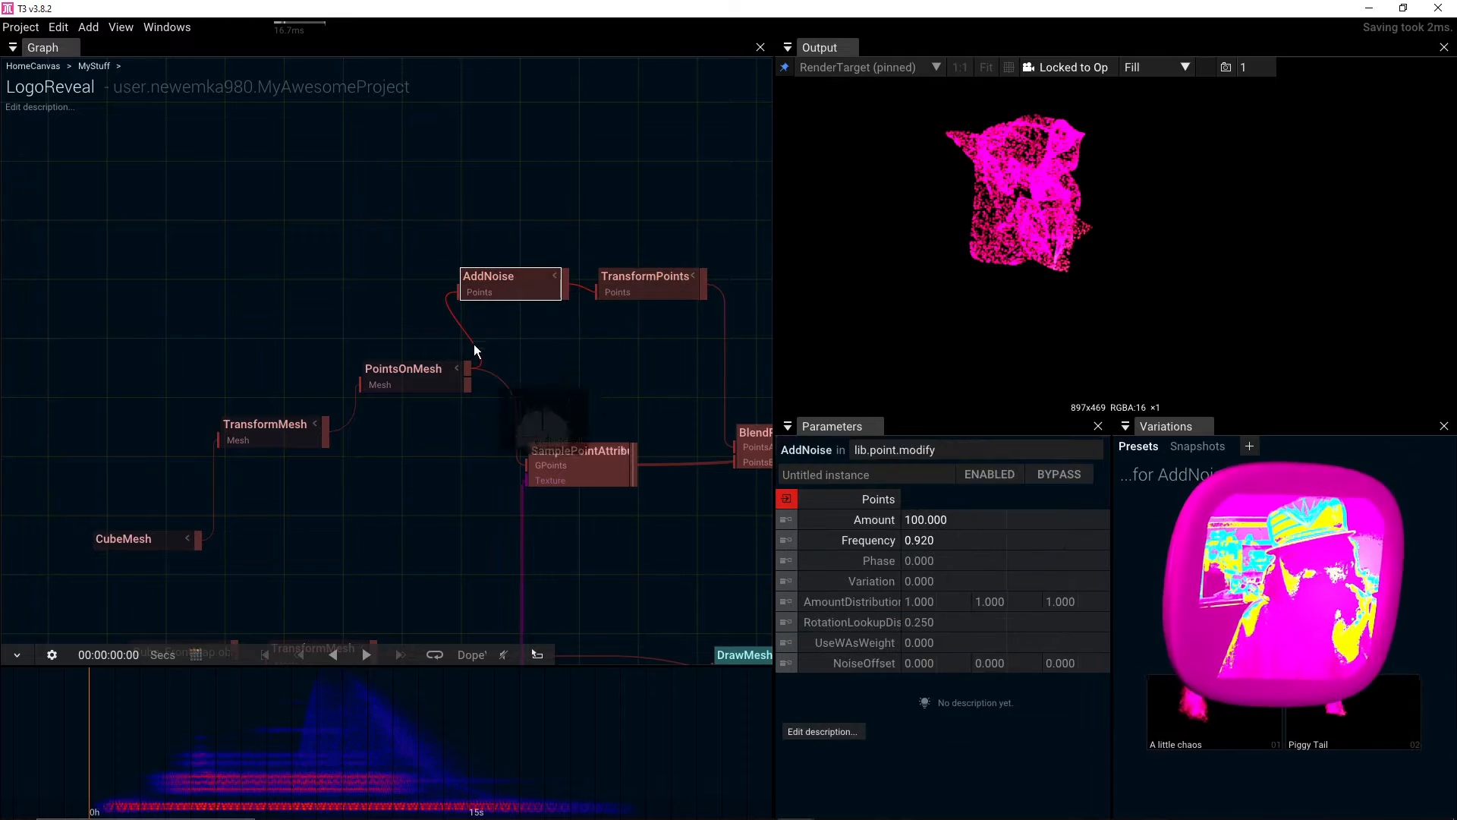
pyautogui.click(791, 563)
pyautogui.click(402, 431)
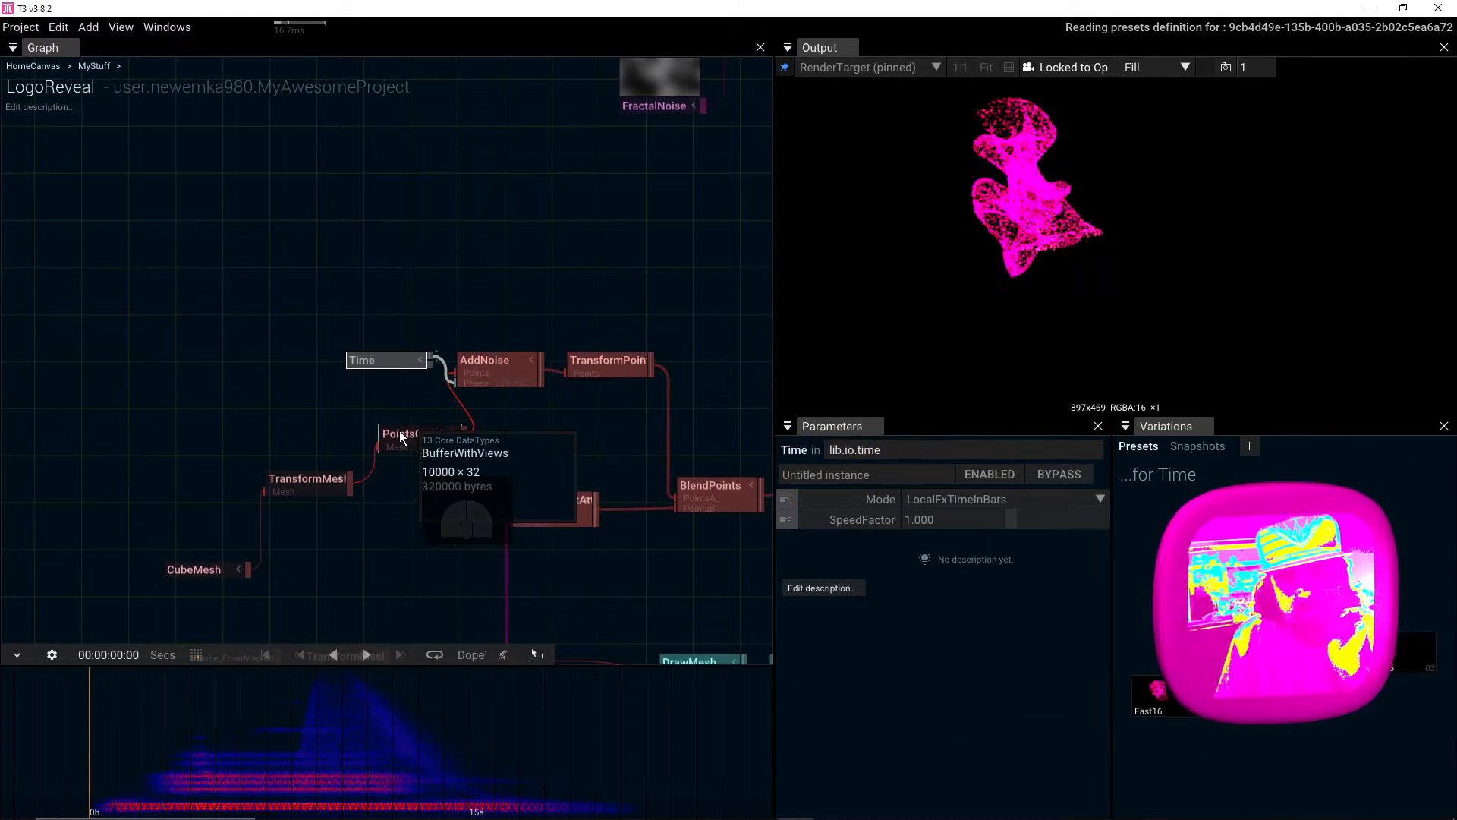
pyautogui.moveTo(354, 365); pyautogui.dragTo(201, 367)
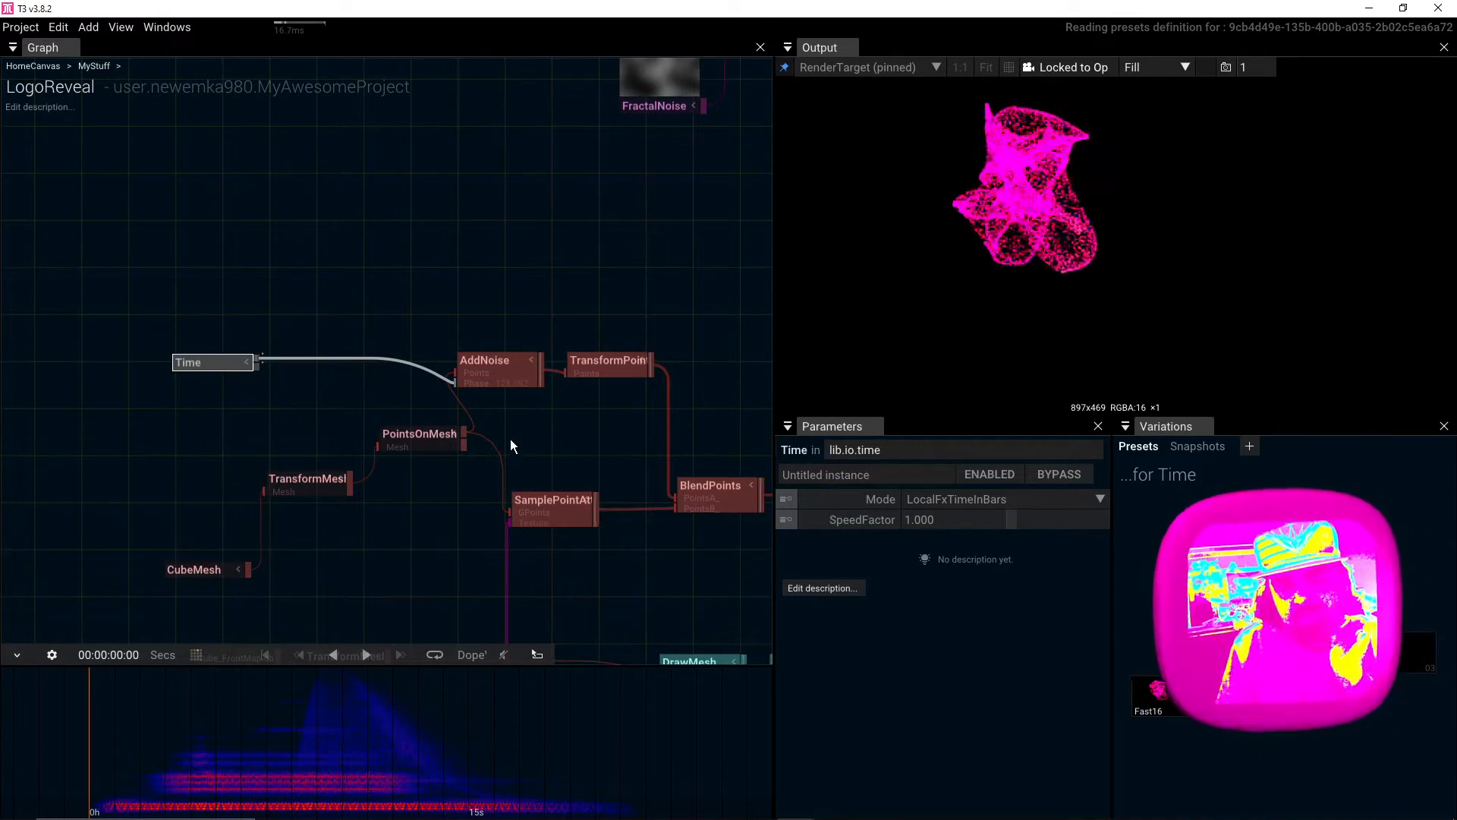
# Step: Adjust the Variation of the AddNoise node, leaving it at 0.13
pyautogui.click(493, 364)
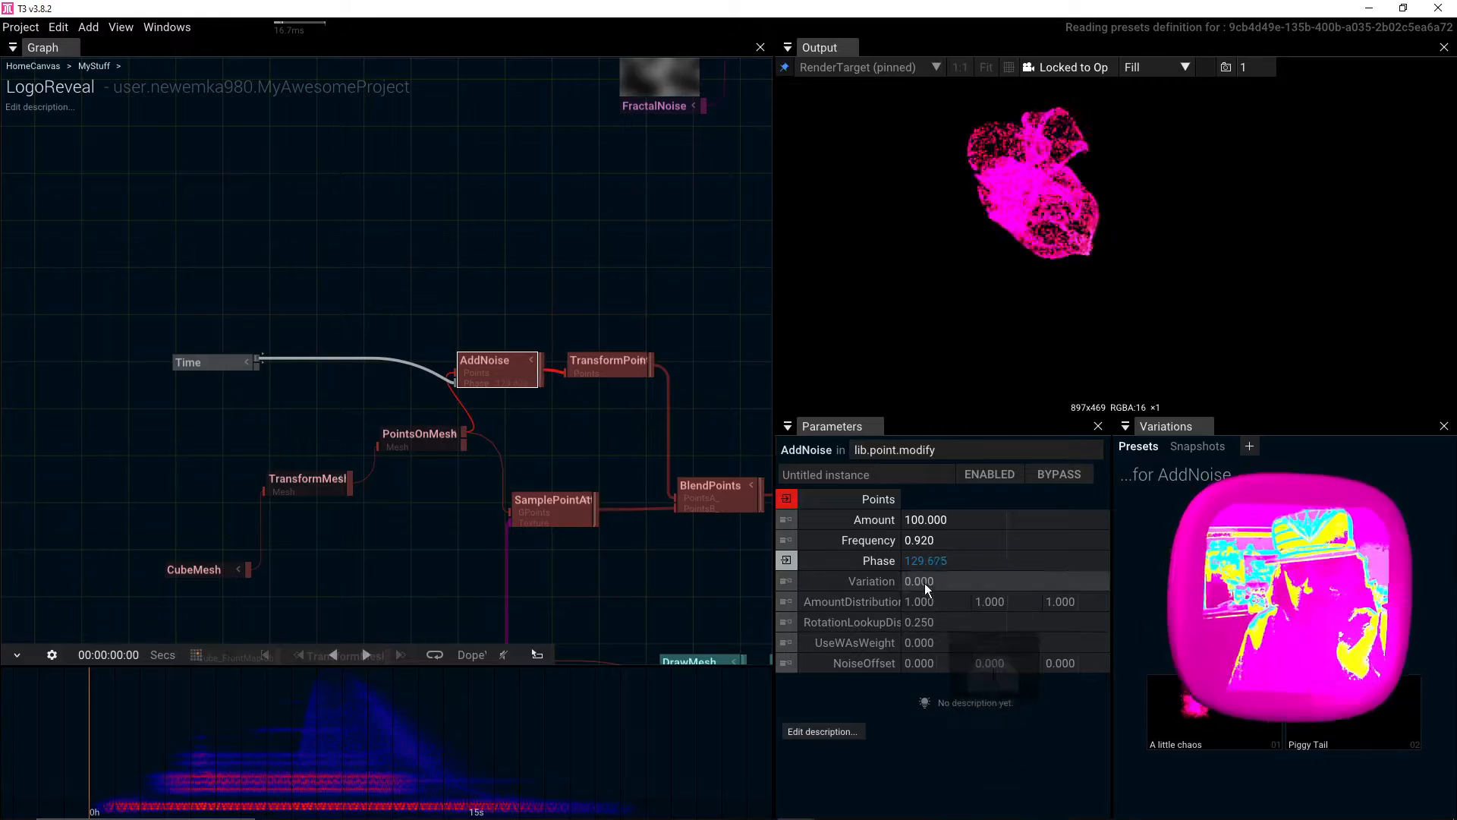
pyautogui.moveTo(925, 583); pyautogui.dragTo(1188, 581)
pyautogui.moveTo(1283, 581); pyautogui.dragTo(1032, 592)
# Step: Examine the existing 3D logo node network for reference and return to the two LinearGradients of the cube reveal
pyautogui.moveTo(479, 255); pyautogui.dragTo(425, 466)
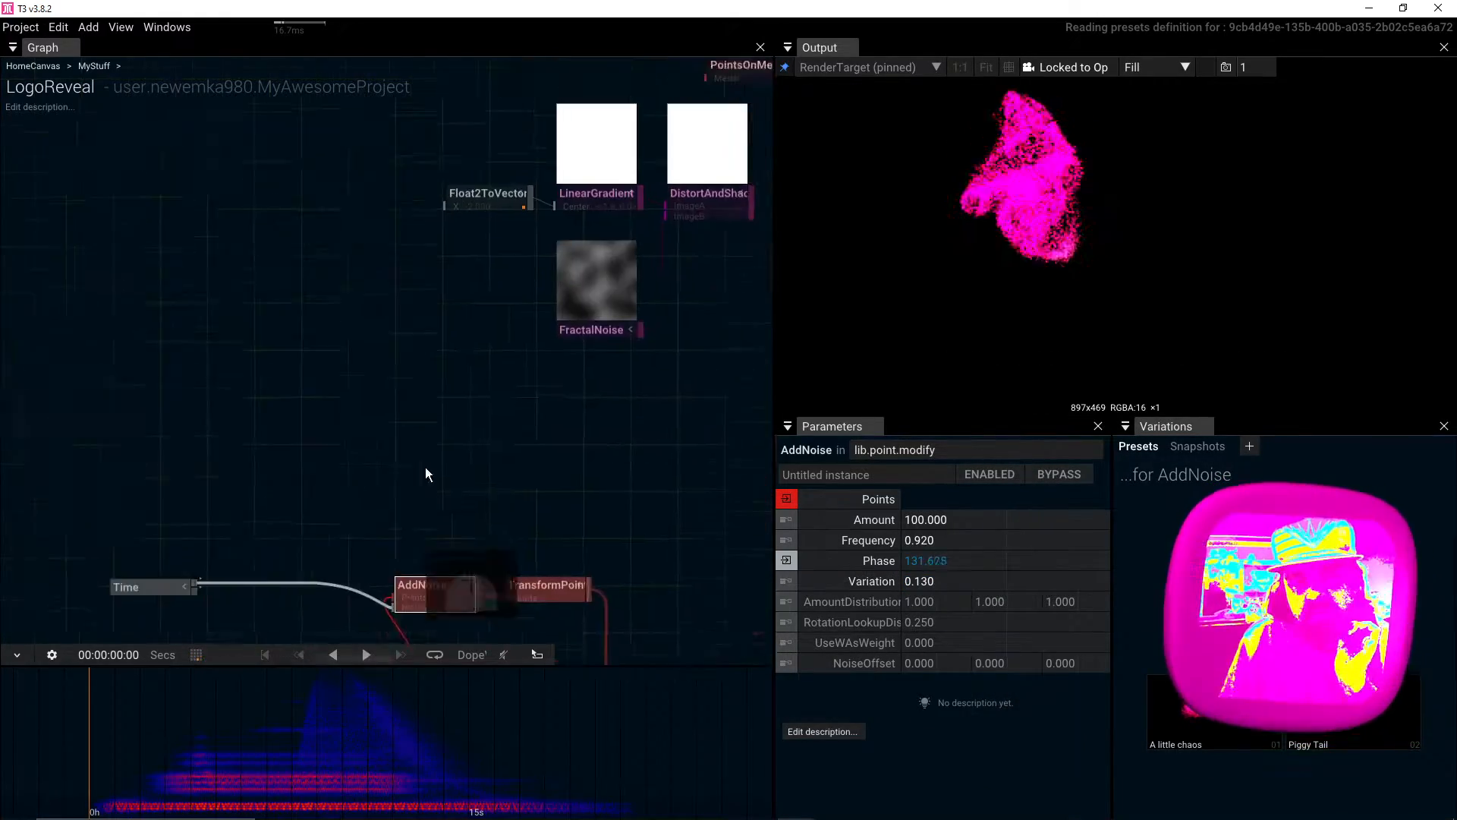
pyautogui.scroll(-3, 425, 468)
pyautogui.moveTo(616, 419); pyautogui.dragTo(446, 444)
pyautogui.scroll(4, 497, 417)
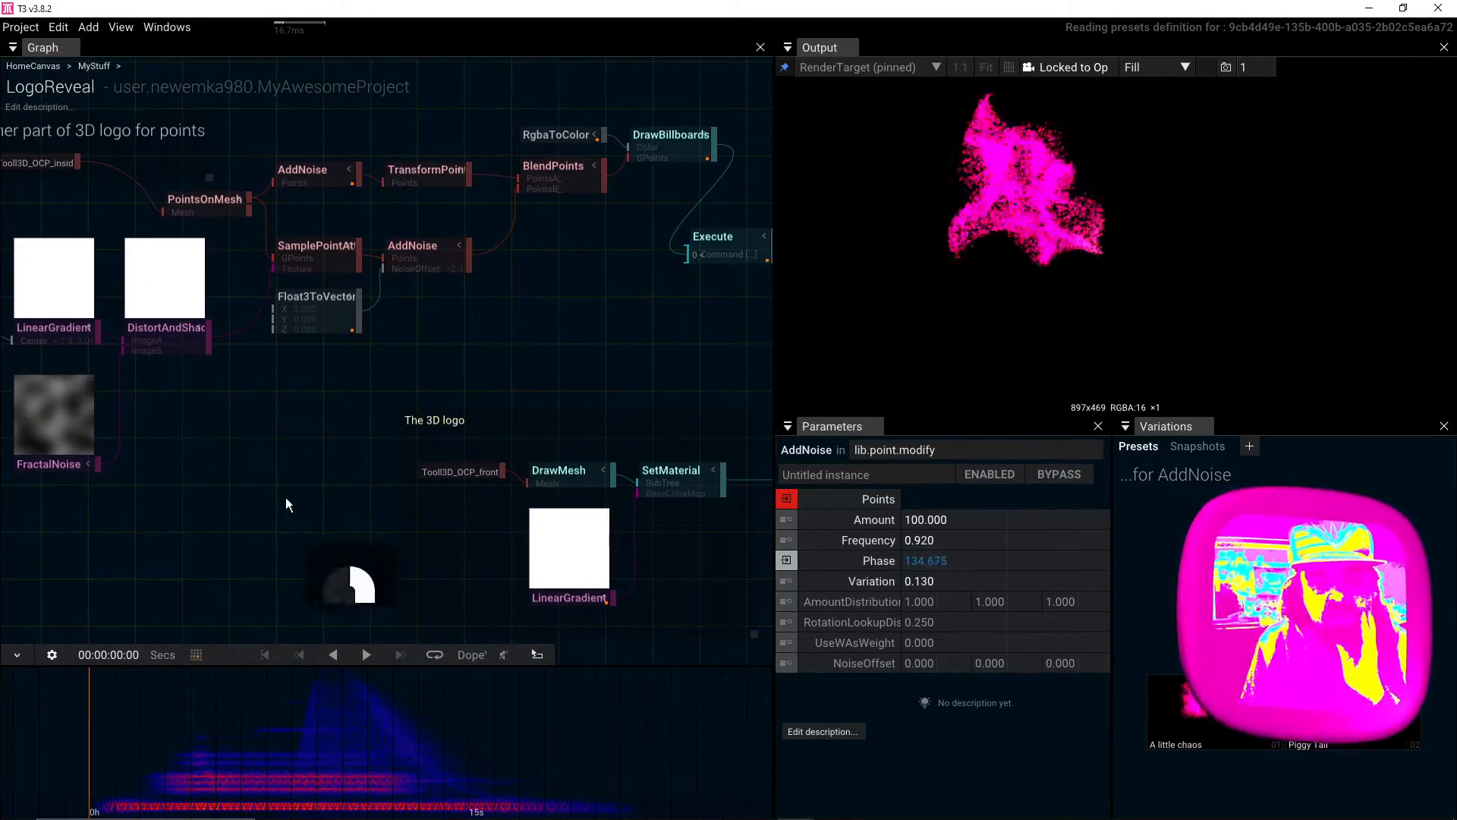
pyautogui.moveTo(286, 498); pyautogui.dragTo(409, 262)
pyautogui.moveTo(394, 536); pyautogui.dragTo(385, 288)
pyautogui.moveTo(348, 562); pyautogui.dragTo(541, 355)
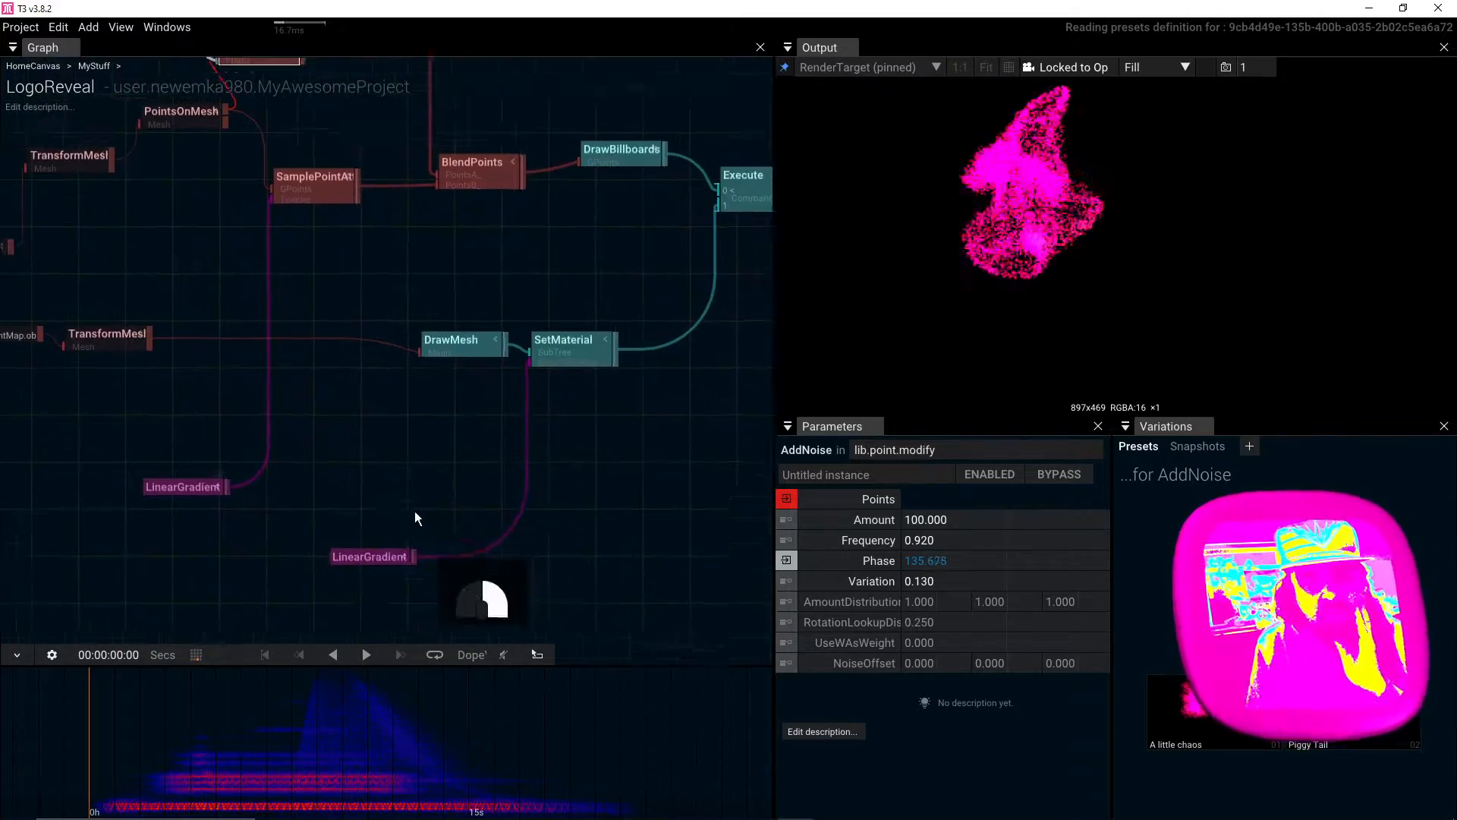
# Step: Insert an AddNoise node between SamplePointAttributes and BlendPoints, moving SamplePointAttributes back to make room for it
pyautogui.moveTo(414, 511); pyautogui.dragTo(451, 521)
pyautogui.moveTo(364, 213); pyautogui.dragTo(264, 241)
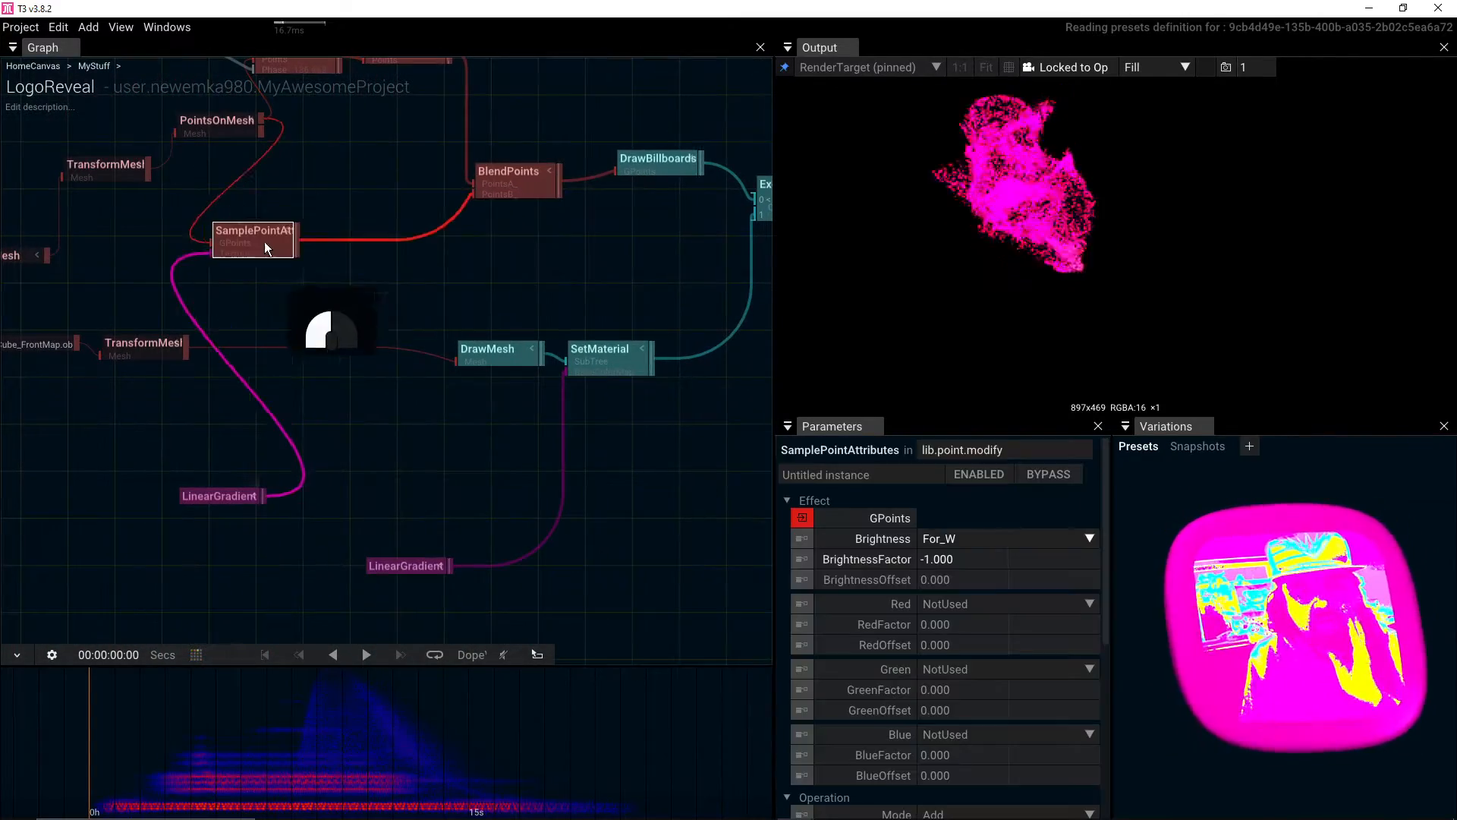
pyautogui.press('Tab')
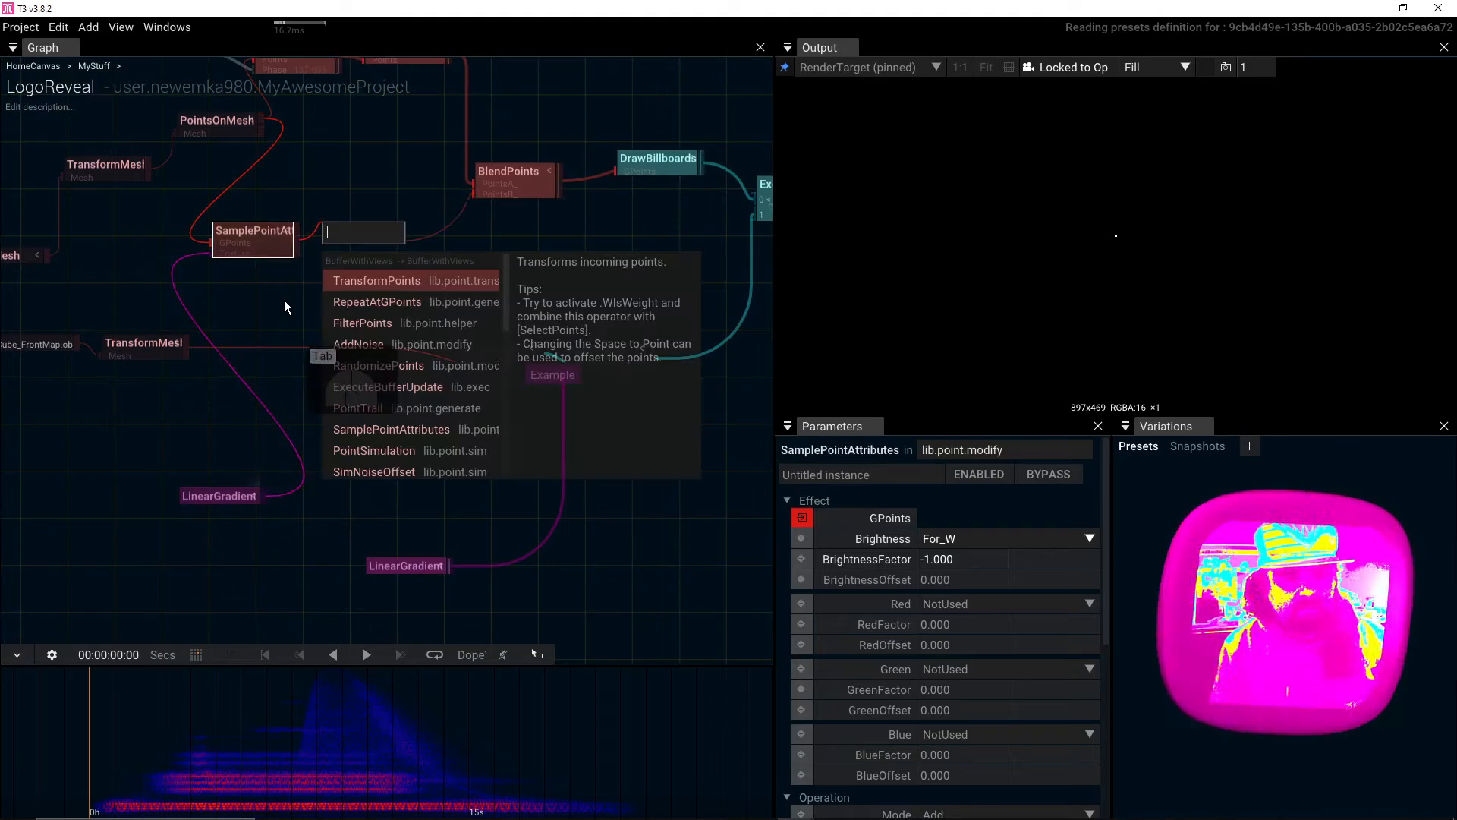
pyautogui.write('ad')
pyautogui.click(366, 276)
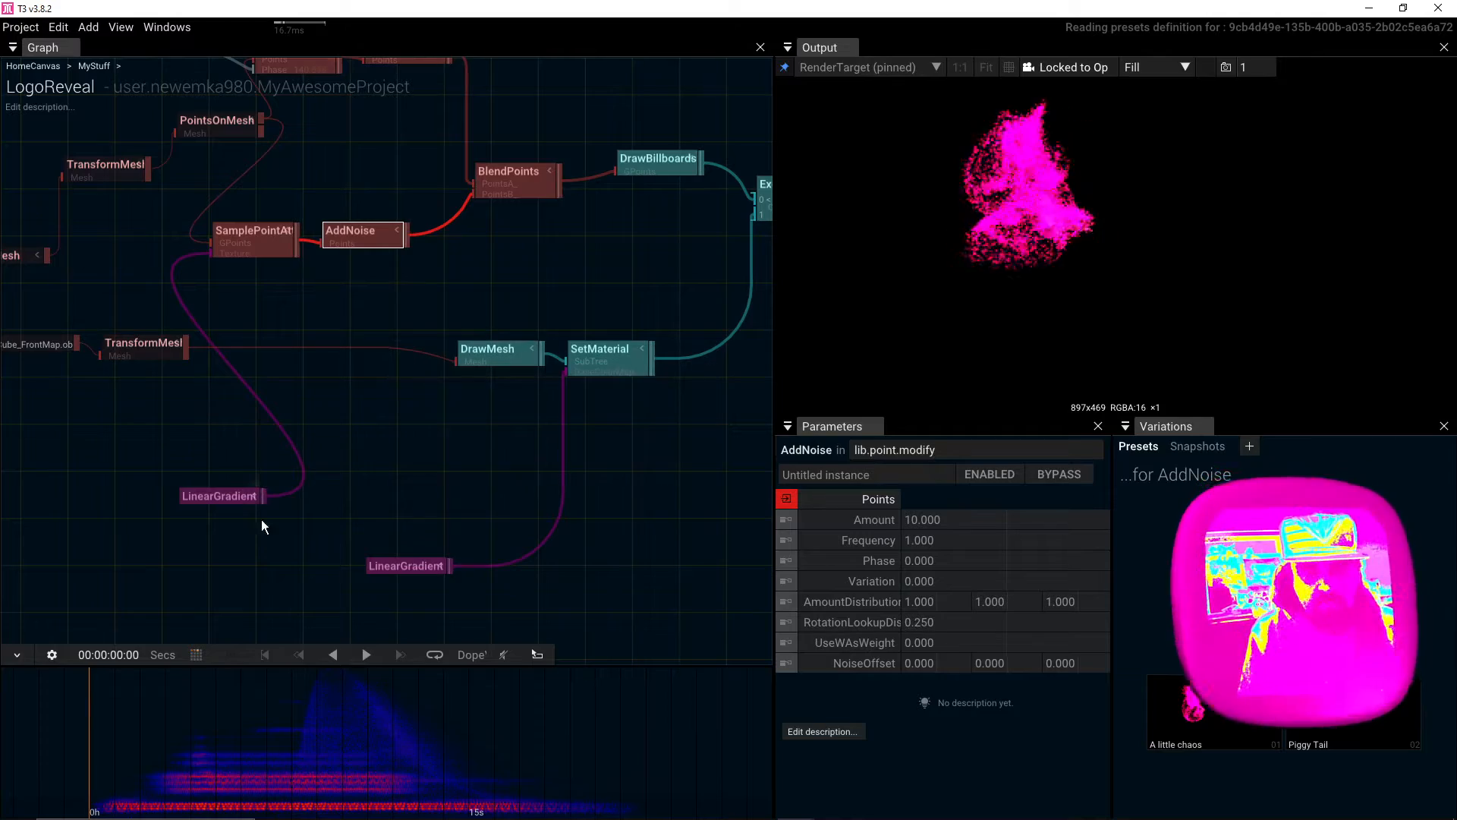
# Step: Sweep the offset of the points' LinearGradient to preview the noisy reveal, leaving it at 0.805
pyautogui.click(221, 495)
pyautogui.moveTo(930, 602)
pyautogui.mouseDown()
pyautogui.moveTo(981, 606)
pyautogui.moveTo(941, 601)
pyautogui.mouseUp()
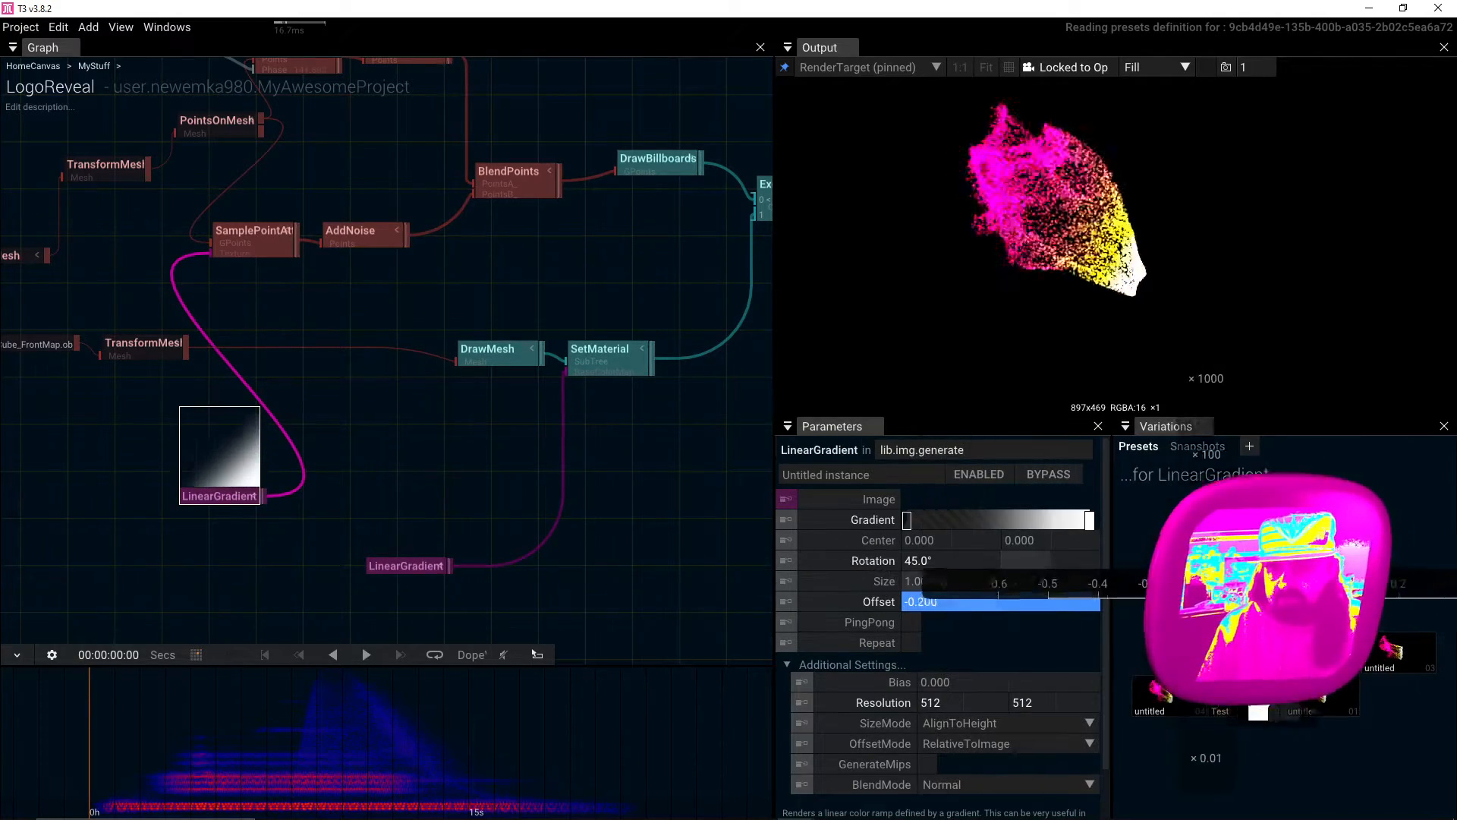
pyautogui.moveTo(1203, 601); pyautogui.dragTo(1456, 601)
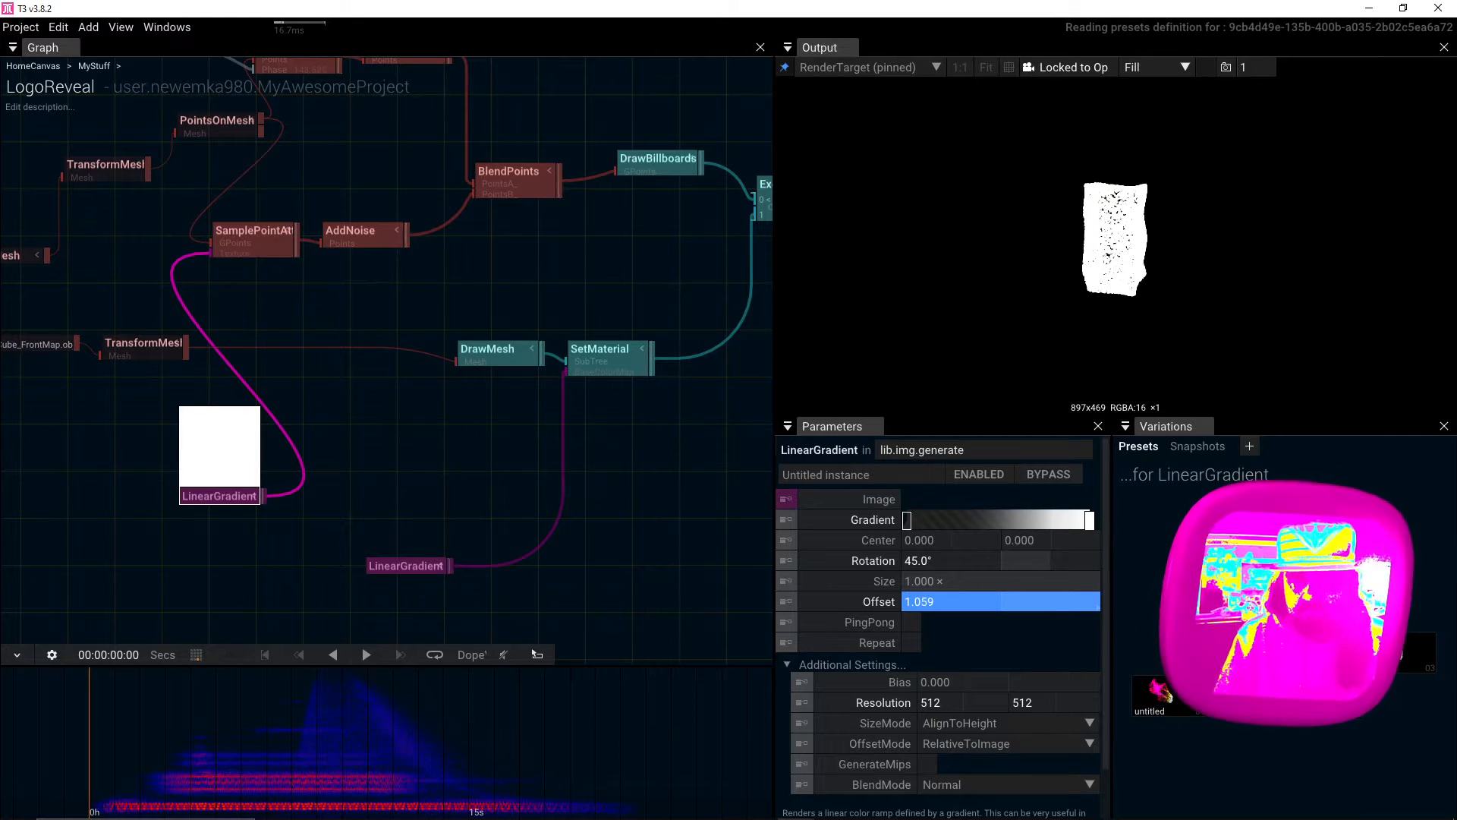
pyautogui.moveTo(941, 602)
pyautogui.mouseDown()
pyautogui.moveTo(340, 579)
pyautogui.moveTo(921, 615)
pyautogui.mouseUp()
pyautogui.moveTo(1090, 270); pyautogui.dragTo(1058, 277)
# Step: Examine the settings of the AddNoise node after SamplePointAttributes in the 3D logo reference network and return to the cube reveal
pyautogui.moveTo(266, 214); pyautogui.dragTo(368, 583)
pyautogui.scroll(3, 567, 353)
pyautogui.moveTo(568, 353); pyautogui.dragTo(335, 609)
pyautogui.moveTo(408, 477); pyautogui.dragTo(220, 598)
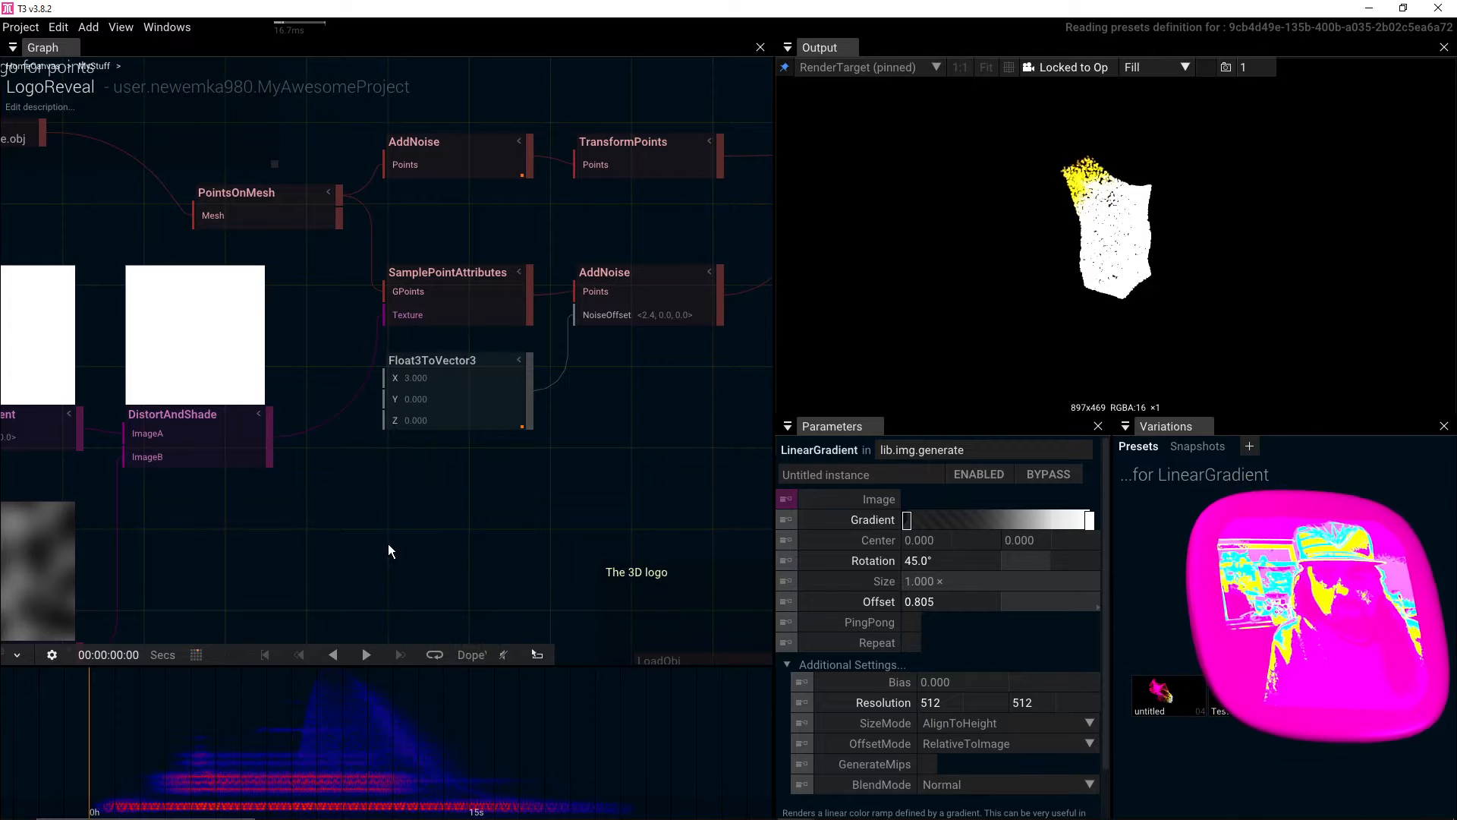
pyautogui.click(655, 309)
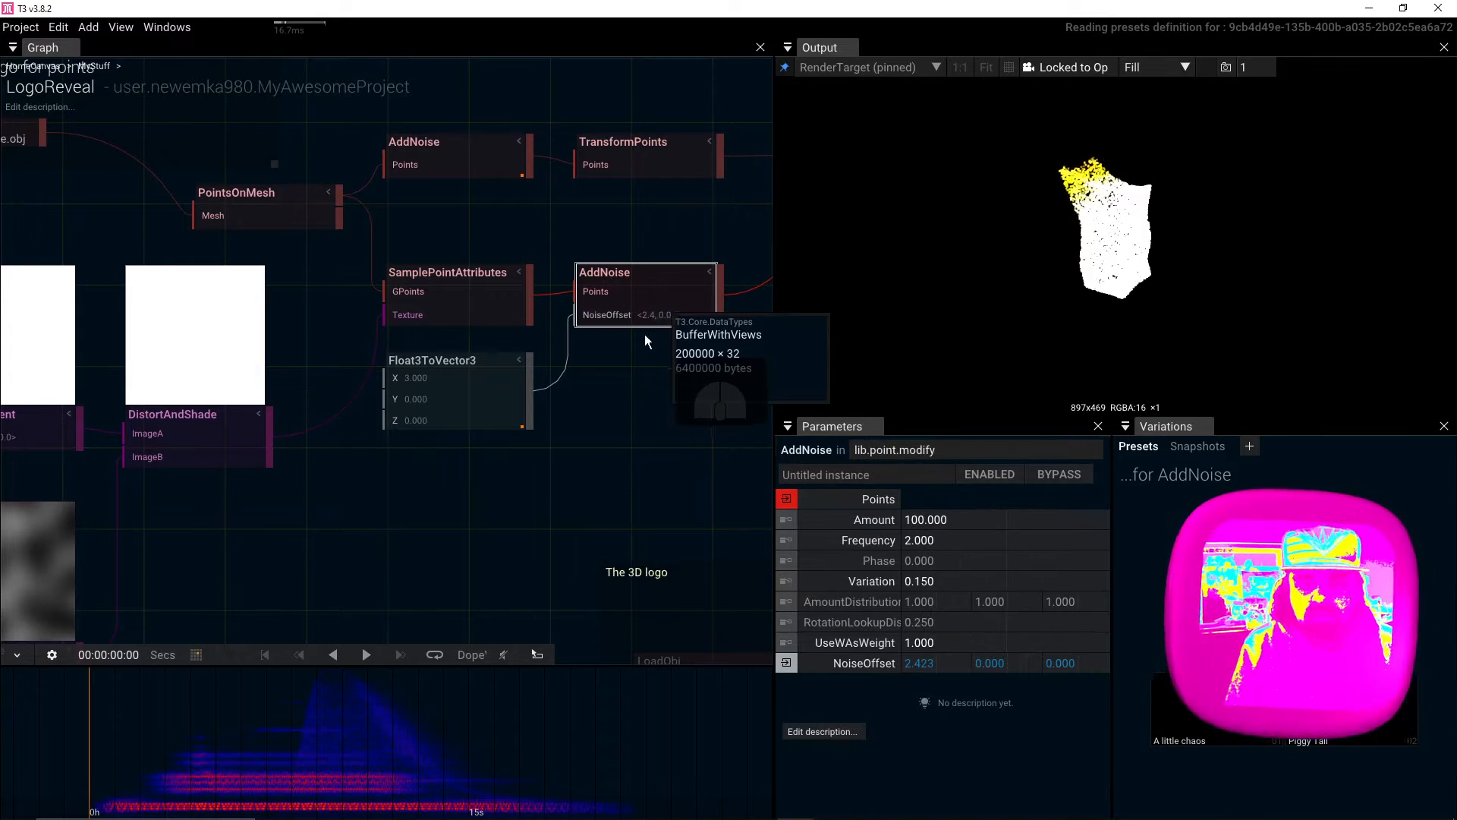
pyautogui.moveTo(371, 540); pyautogui.dragTo(375, 407)
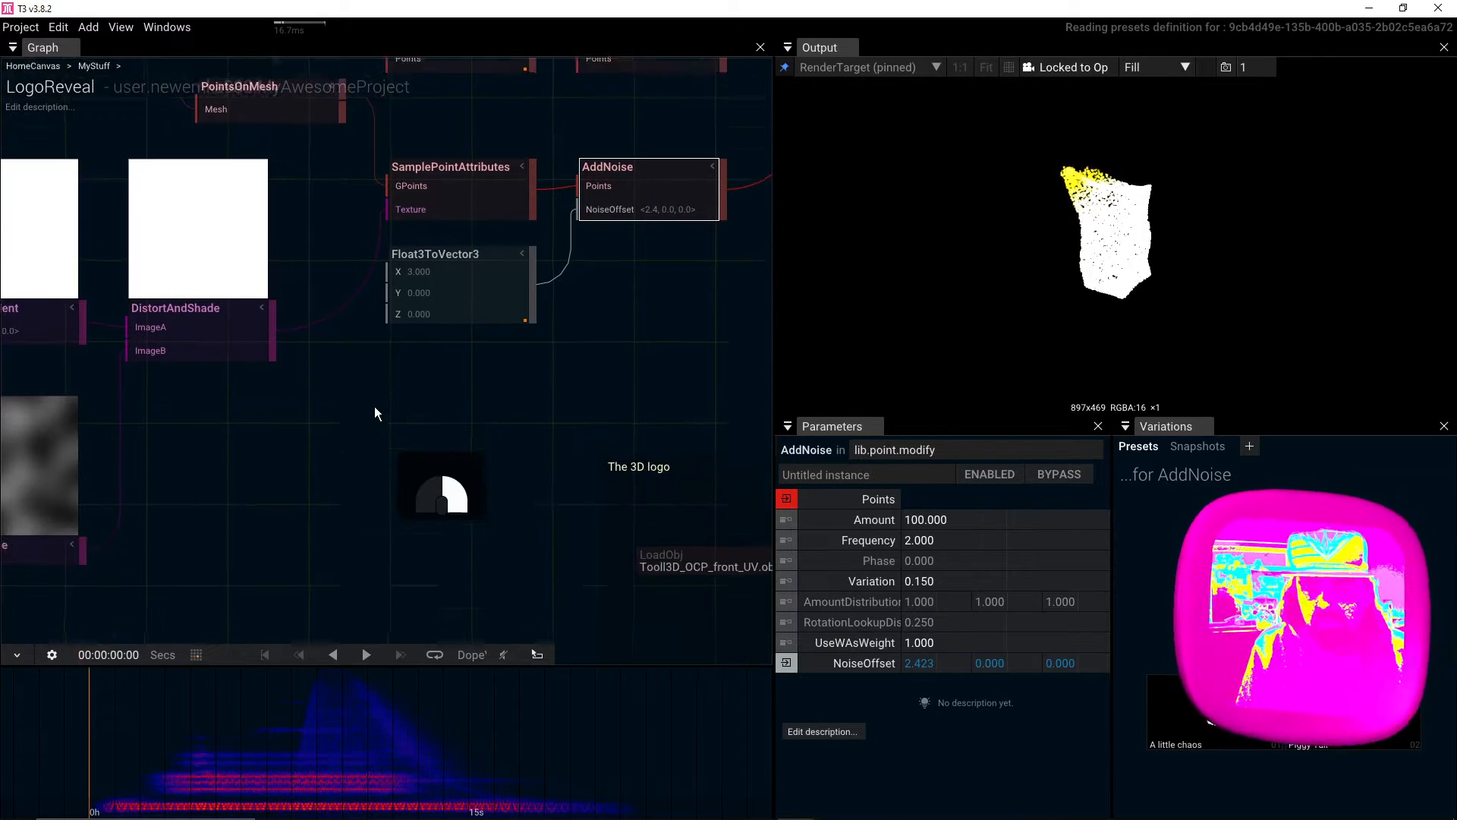
pyautogui.scroll(-3, 352, 461)
pyautogui.moveTo(363, 504); pyautogui.dragTo(353, 327)
pyautogui.moveTo(319, 444); pyautogui.dragTo(351, 315)
pyautogui.moveTo(372, 456); pyautogui.dragTo(474, 189)
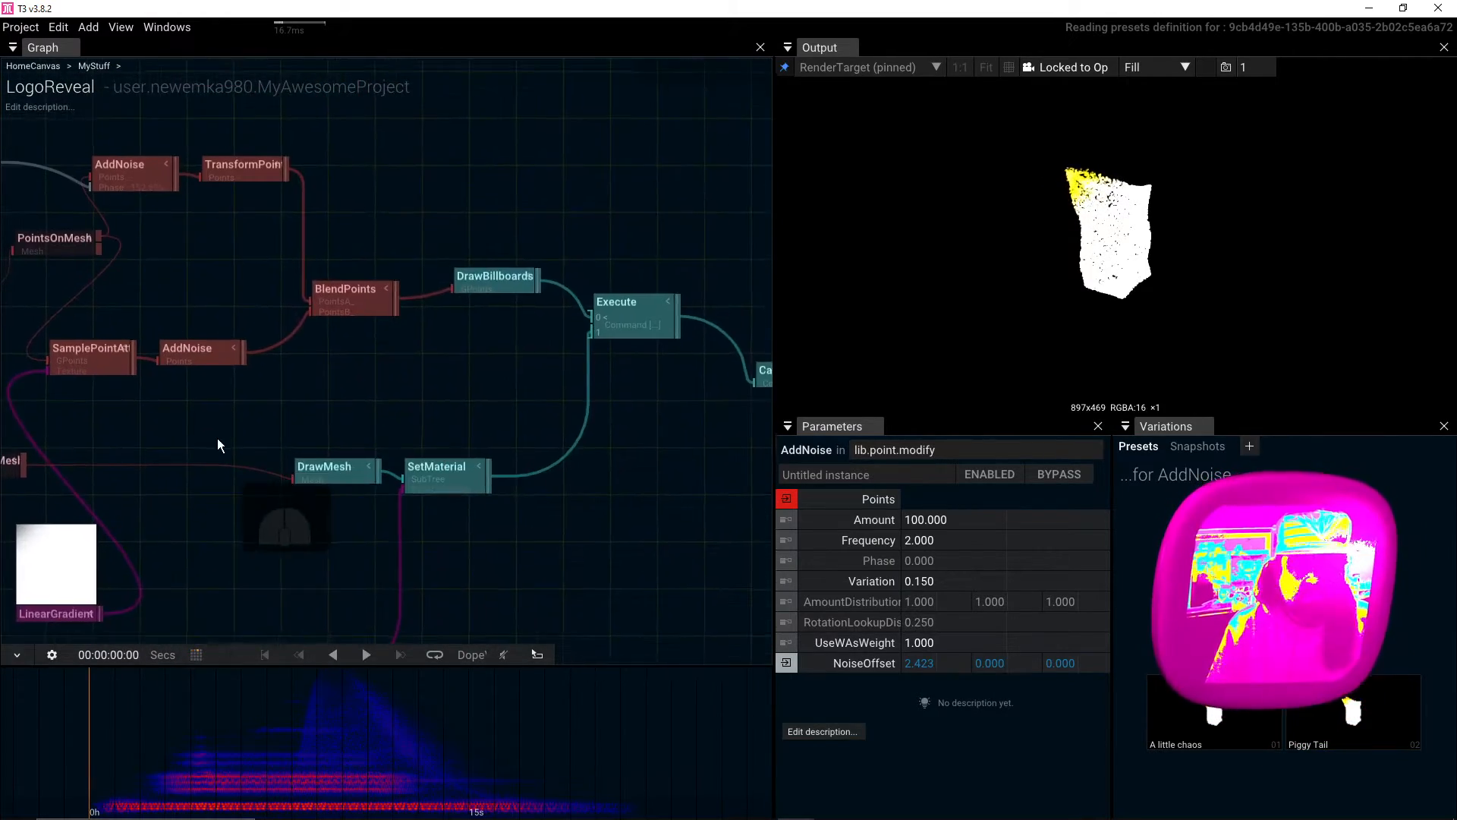
# Step: Detach the AddNoise node that follows SamplePointAttributes and delete it
pyautogui.moveTo(205, 434); pyautogui.dragTo(399, 399)
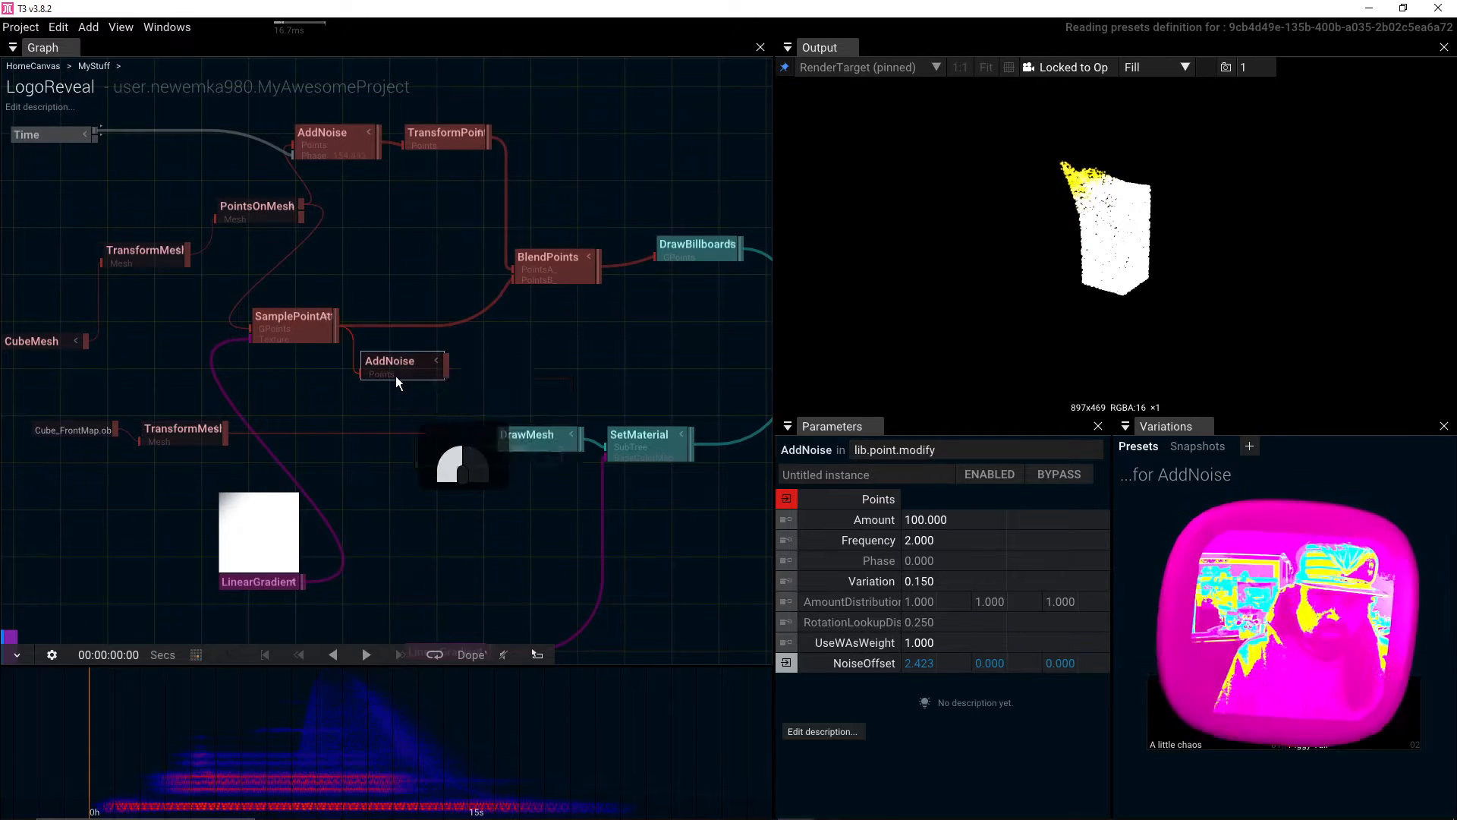
pyautogui.press('Delete')
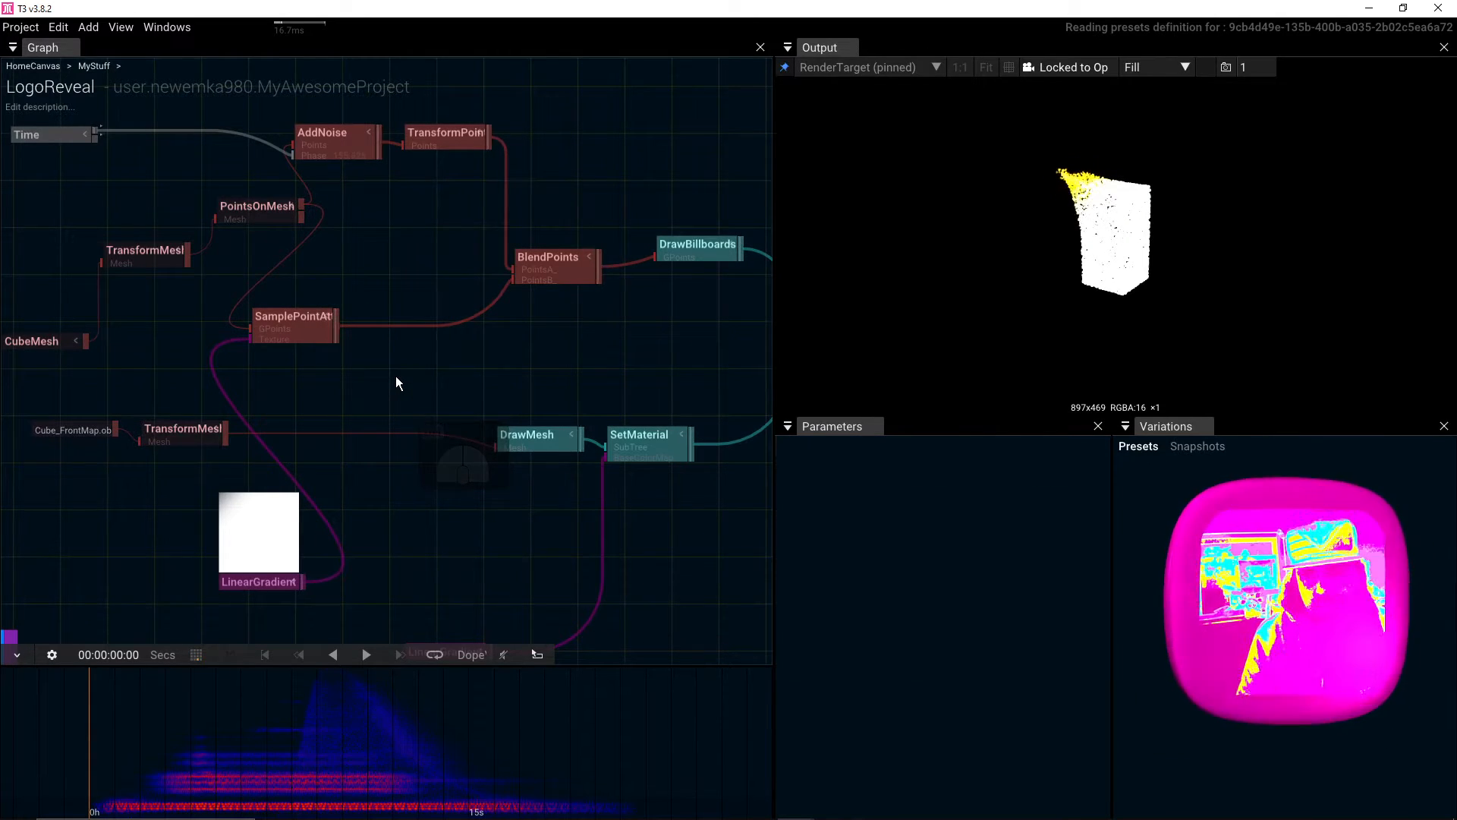
# Step: Move the points' LinearGradient node clear of its neighbours and set its offset to -0.51
pyautogui.moveTo(394, 376); pyautogui.dragTo(509, 362)
pyautogui.moveTo(384, 484); pyautogui.dragTo(317, 466)
pyautogui.moveTo(519, 441); pyautogui.dragTo(416, 359)
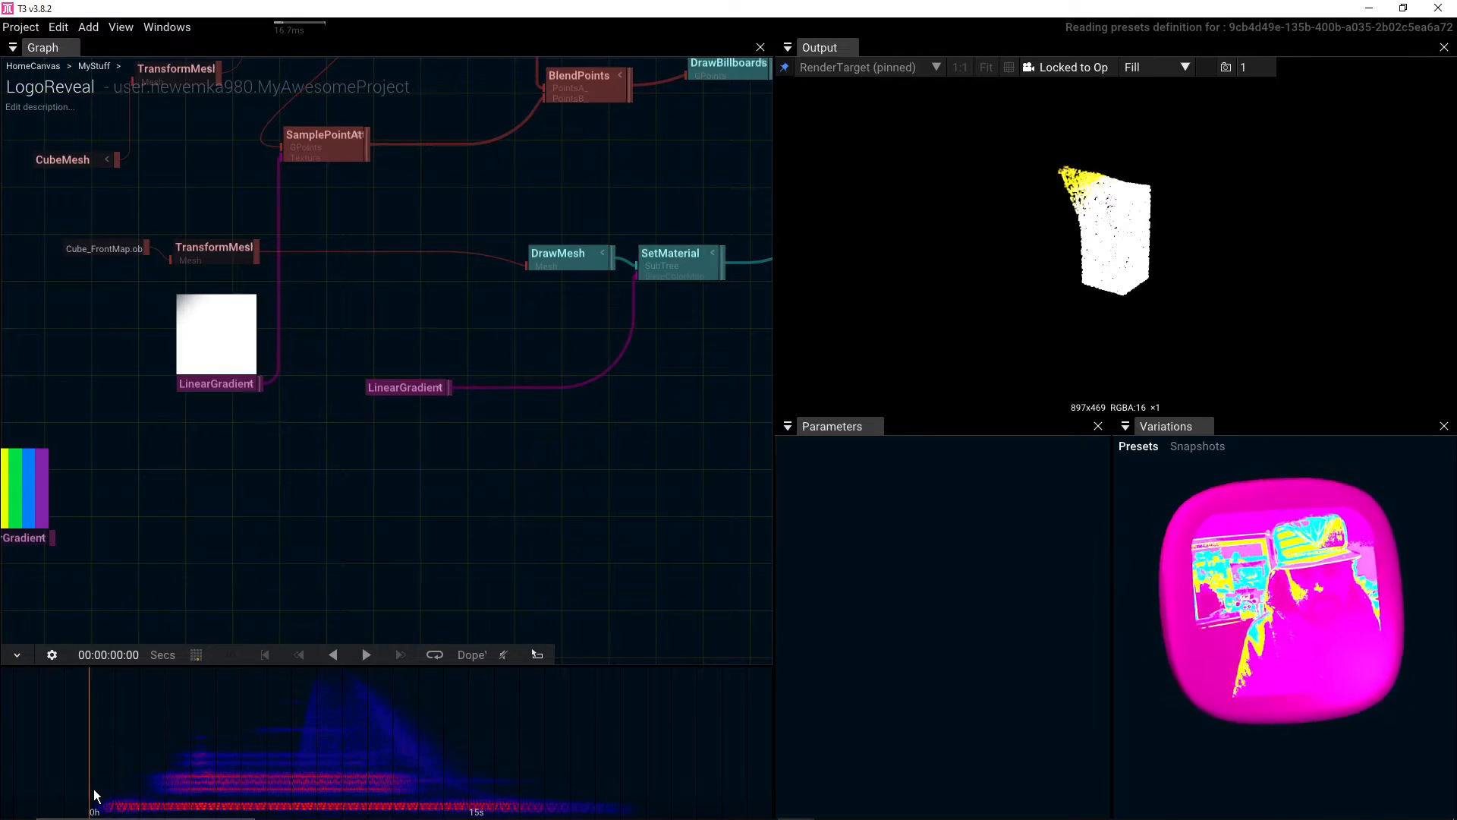
pyautogui.click(233, 382)
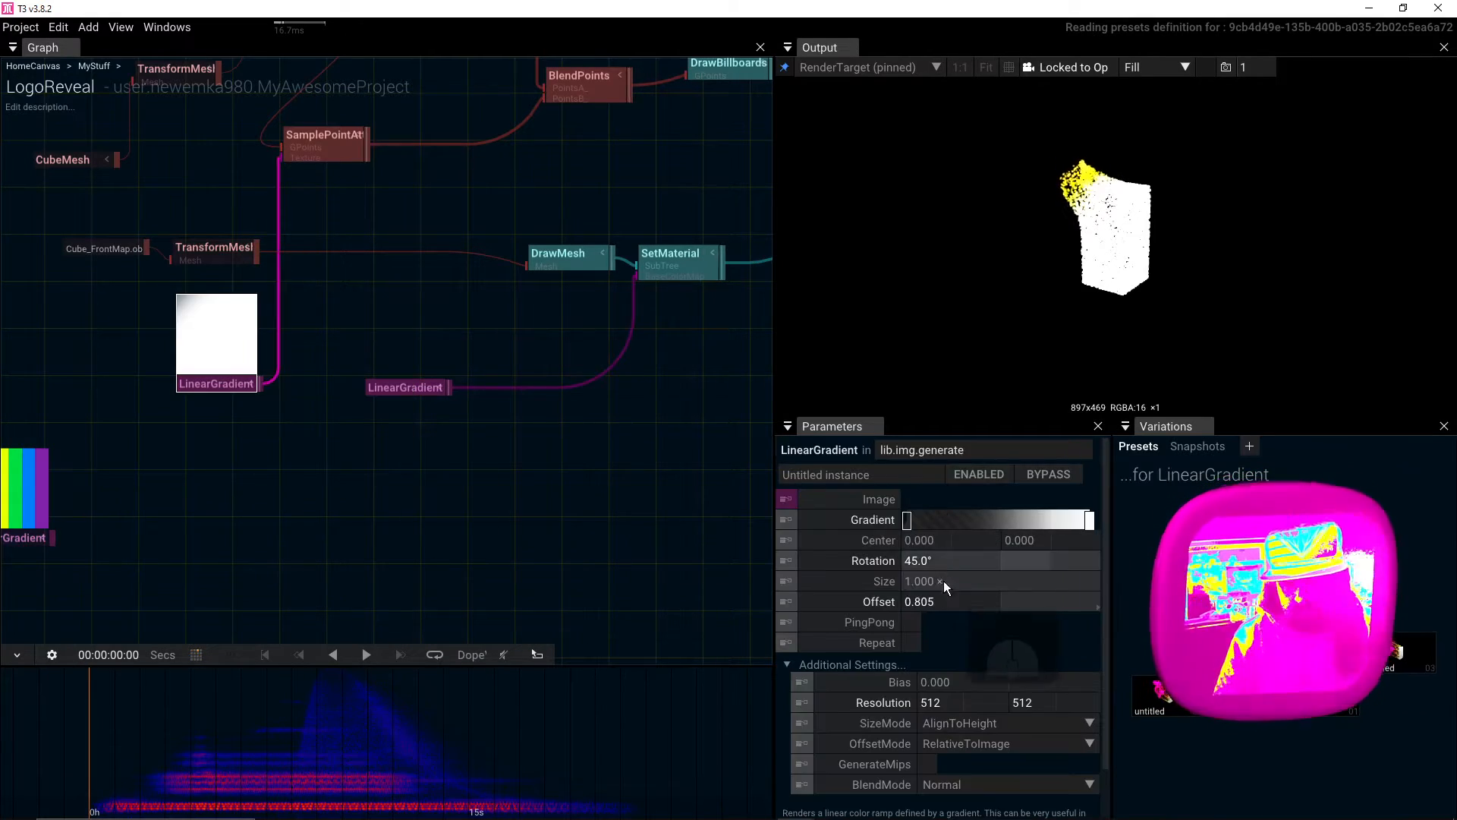
pyautogui.moveTo(944, 600); pyautogui.dragTo(353, 507)
# Step: Set the TransformPoints translation to -4 in X and 2 in Y, and its scale to 4
pyautogui.moveTo(445, 297); pyautogui.dragTo(449, 566)
pyautogui.moveTo(404, 349); pyautogui.dragTo(584, 342)
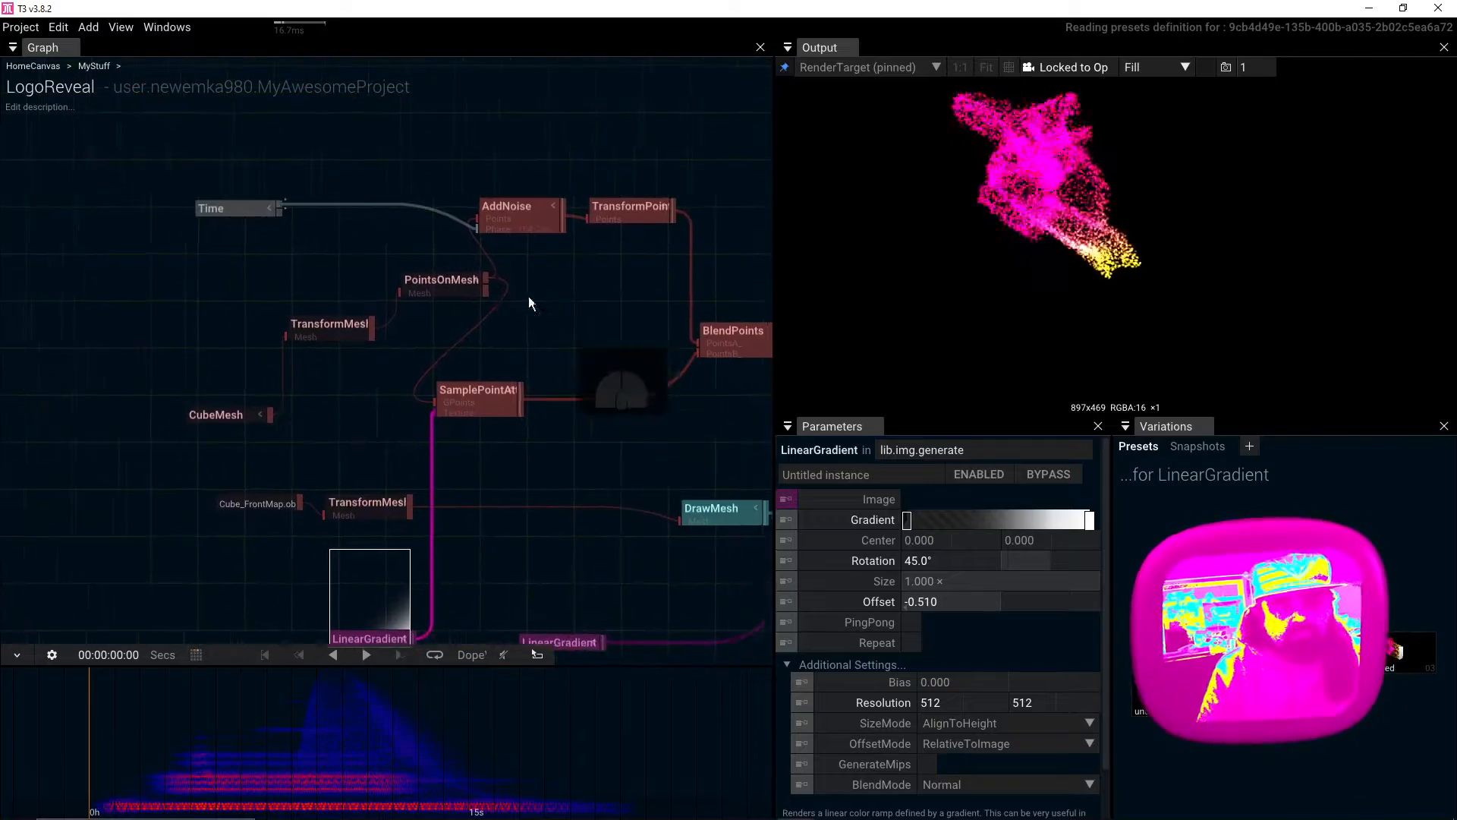
pyautogui.click(635, 205)
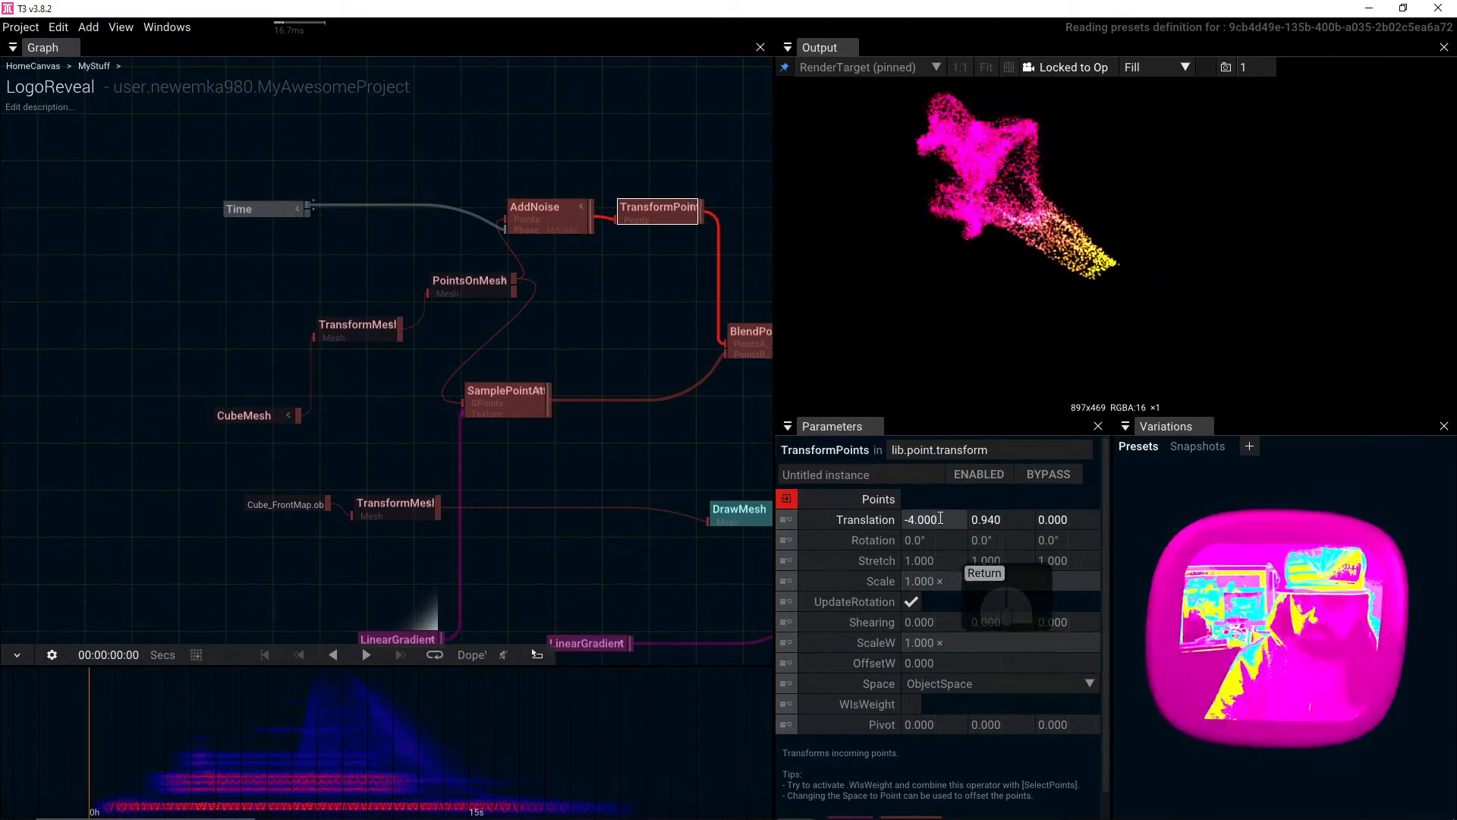
pyautogui.click(987, 520)
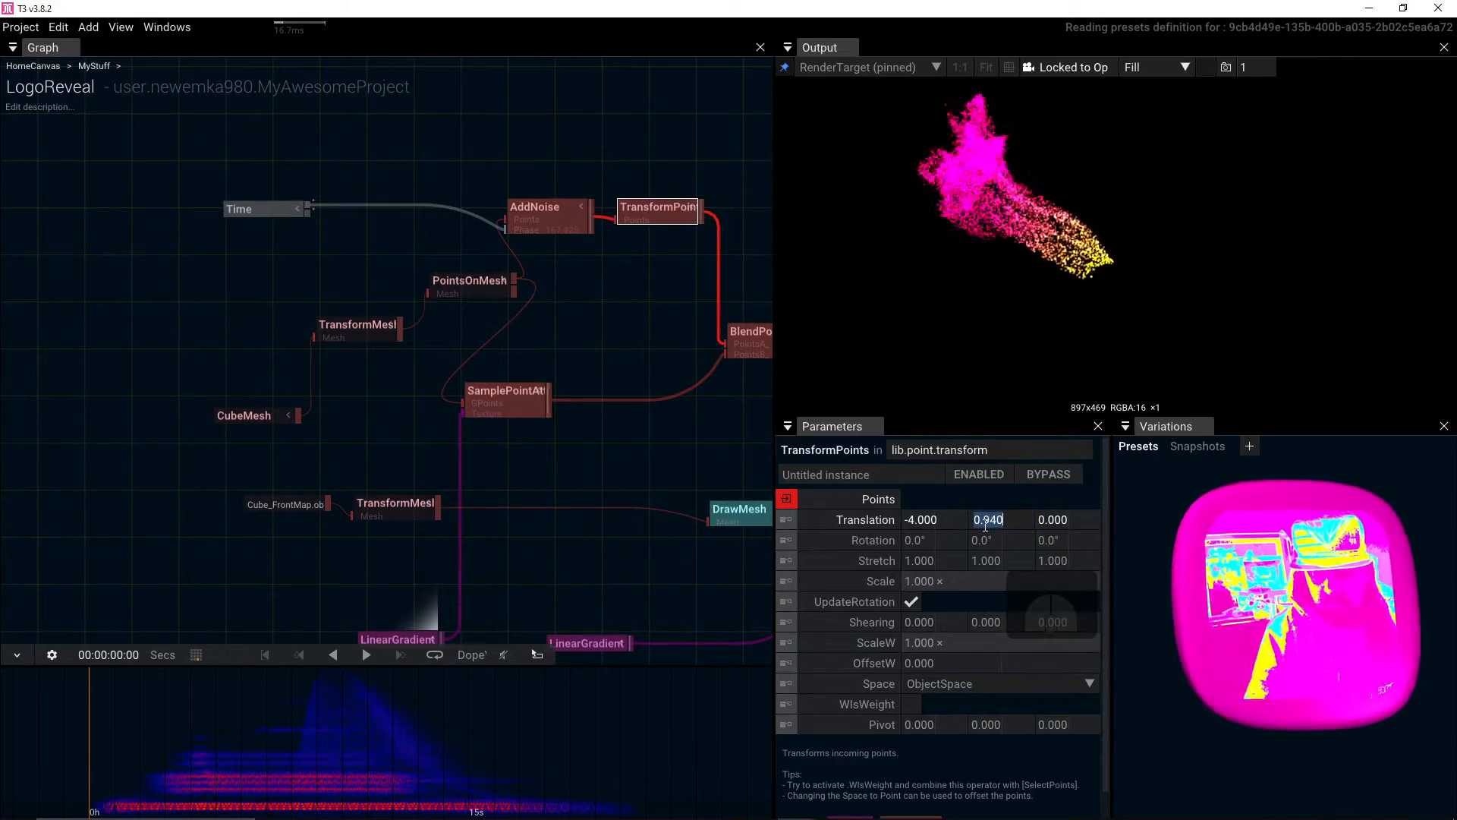
pyautogui.moveTo(427, 404); pyautogui.dragTo(425, 318)
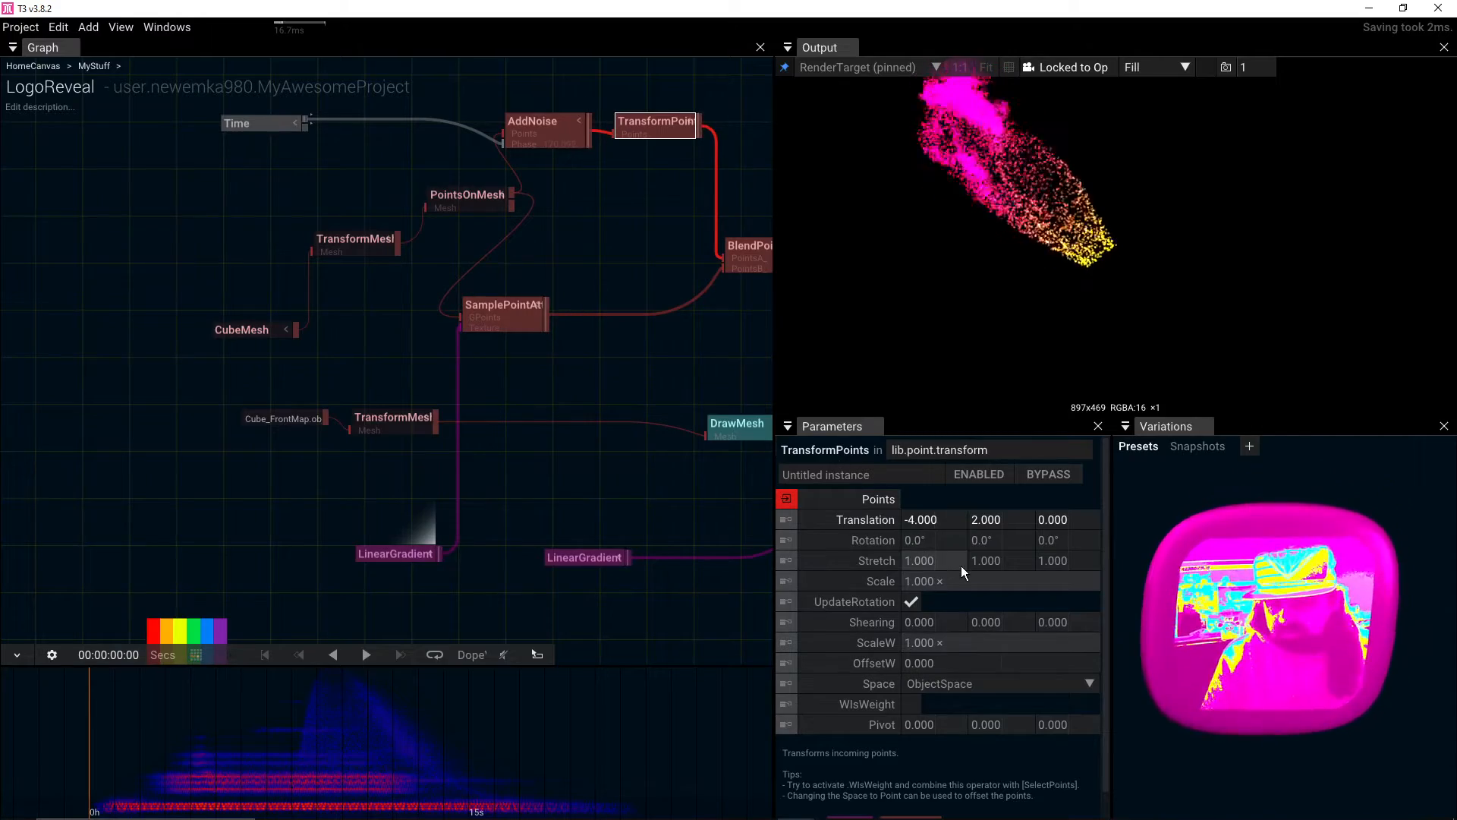
pyautogui.click(943, 583)
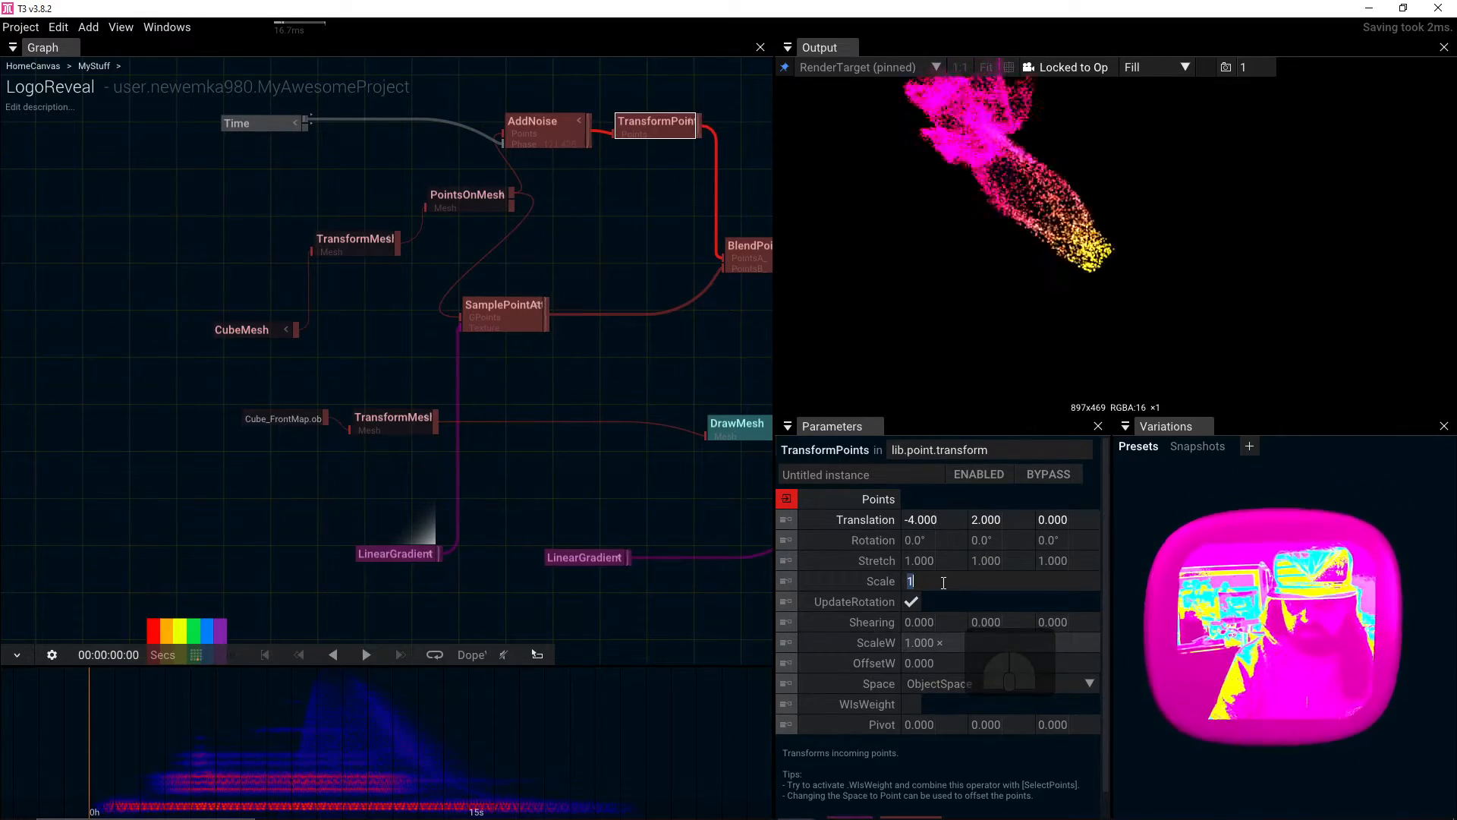
pyautogui.write('4')
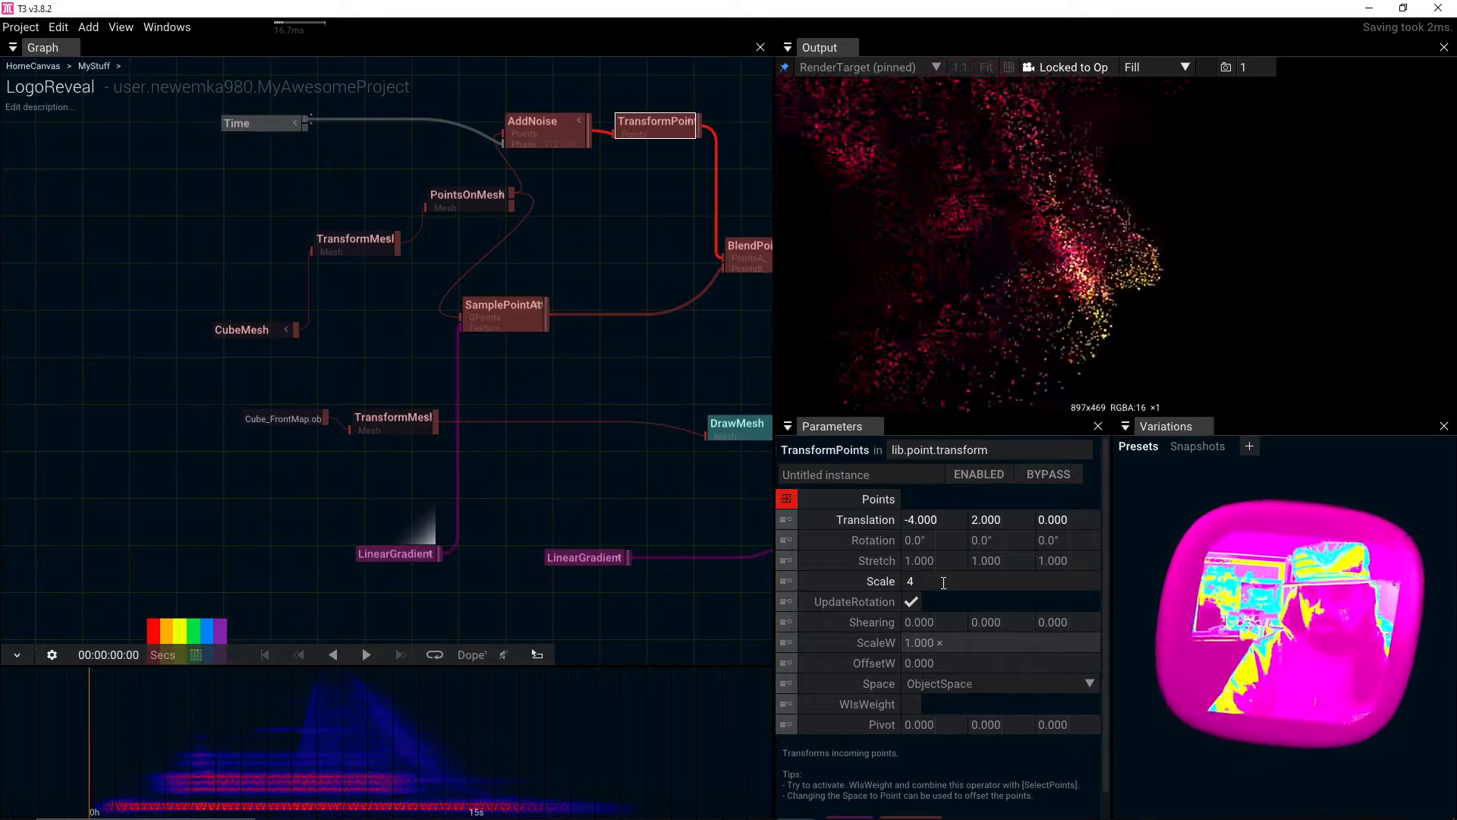
pyautogui.press('Return')
# Step: Set the offset of the points' LinearGradient to -1
pyautogui.moveTo(575, 485); pyautogui.dragTo(384, 266)
pyautogui.scroll(-2, 431, 290)
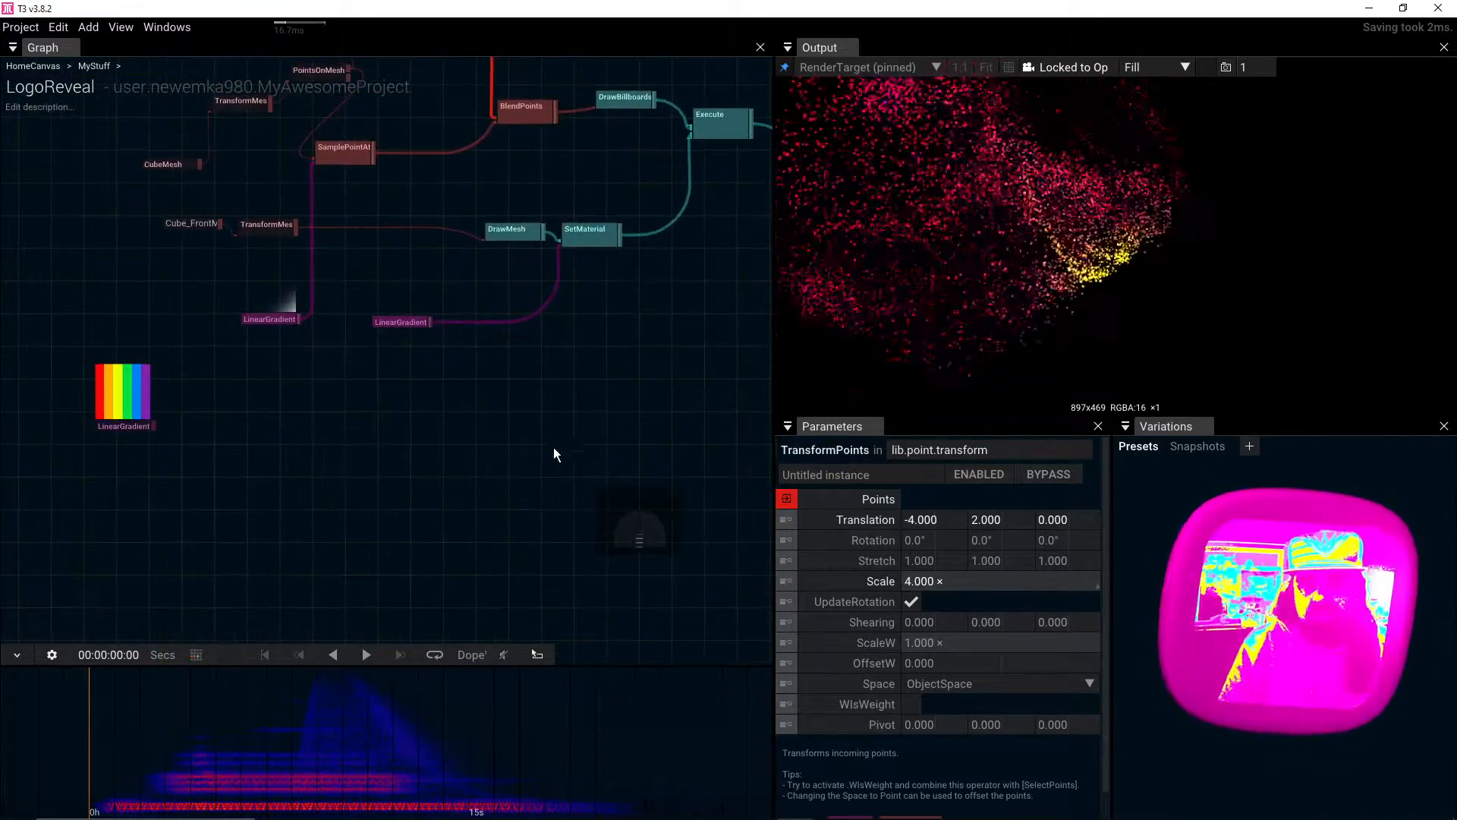
pyautogui.moveTo(468, 392); pyautogui.dragTo(473, 499)
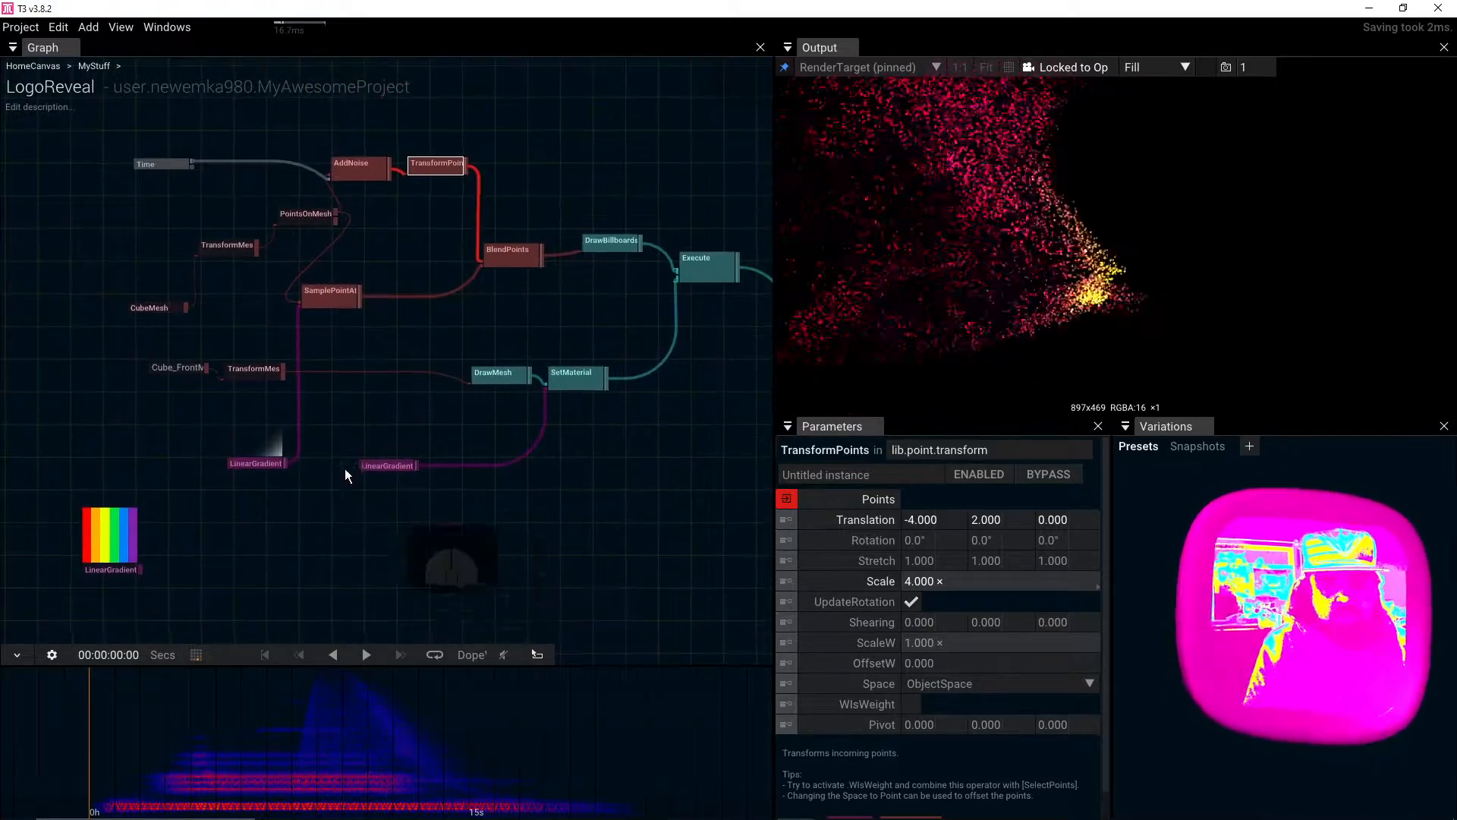
pyautogui.click(243, 460)
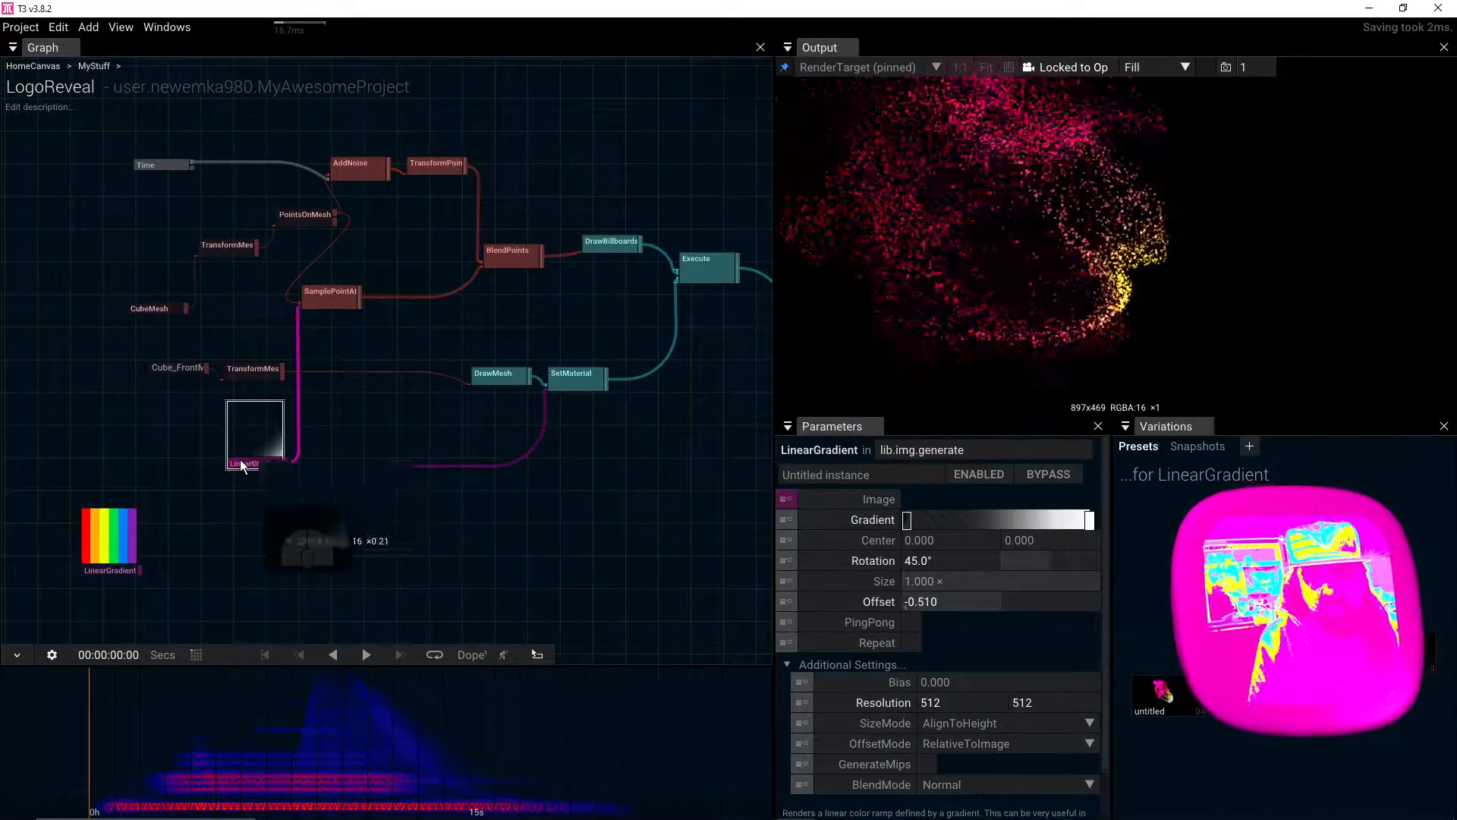
pyautogui.click(935, 602)
pyautogui.write('-1')
pyautogui.press('Return')
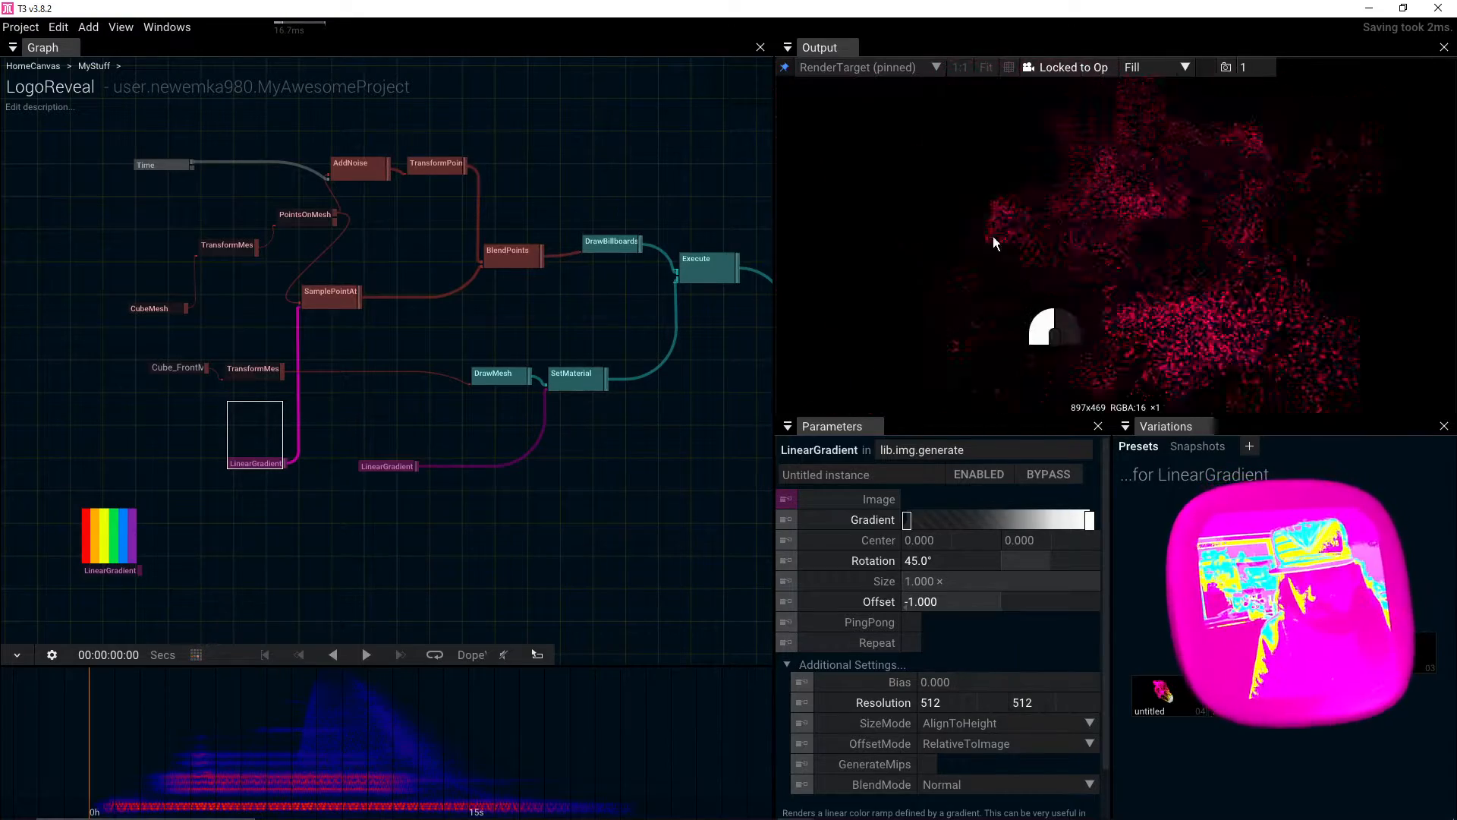
# Step: Sweep the points' LinearGradient offset to preview the scaled reveal, leaving it at 0.38, and move the node slightly lower
pyautogui.moveTo(904, 607); pyautogui.dragTo(1399, 651)
pyautogui.moveTo(1331, 606); pyautogui.dragTo(687, 523)
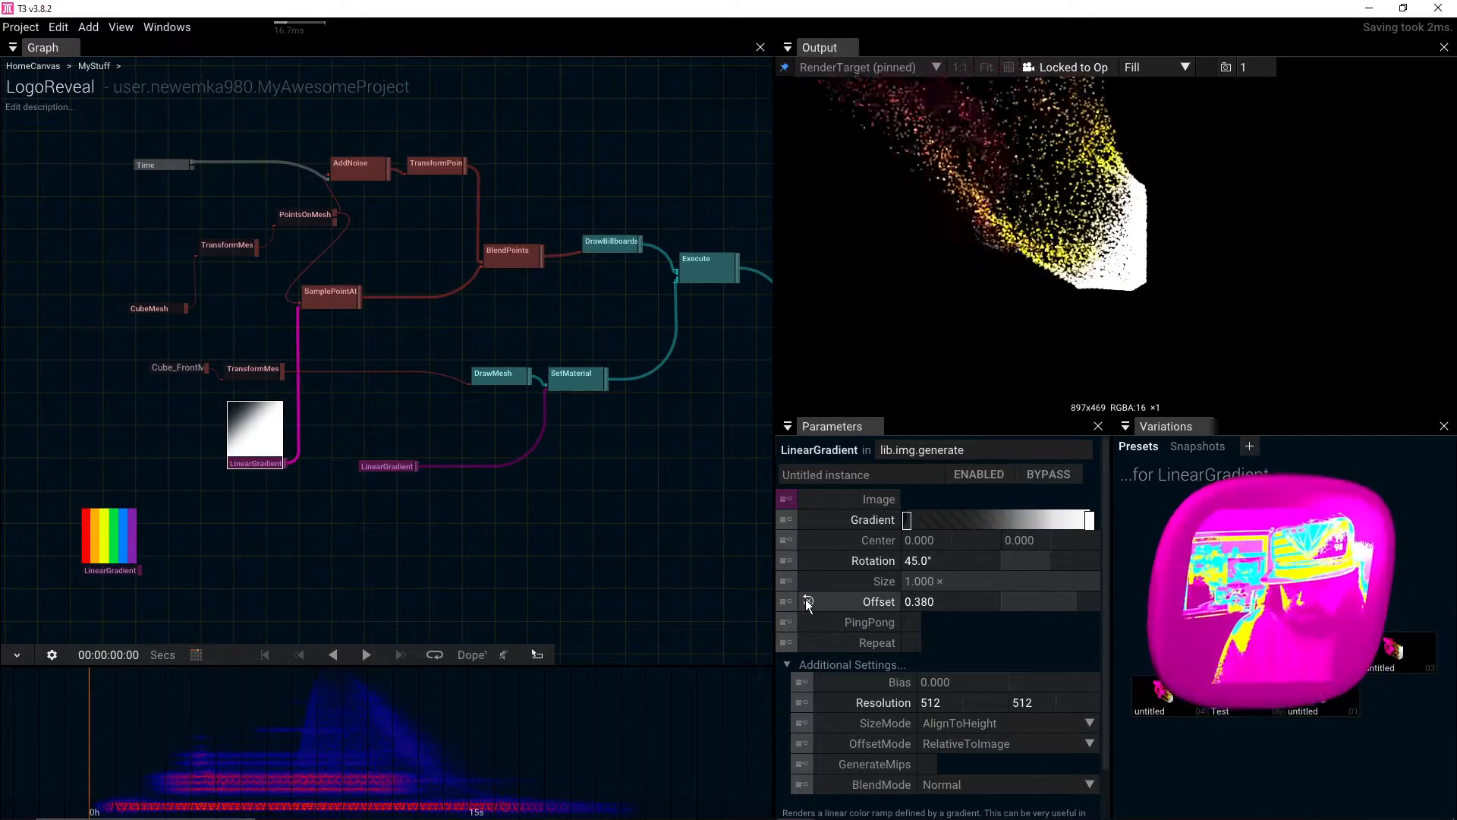
pyautogui.moveTo(245, 459)
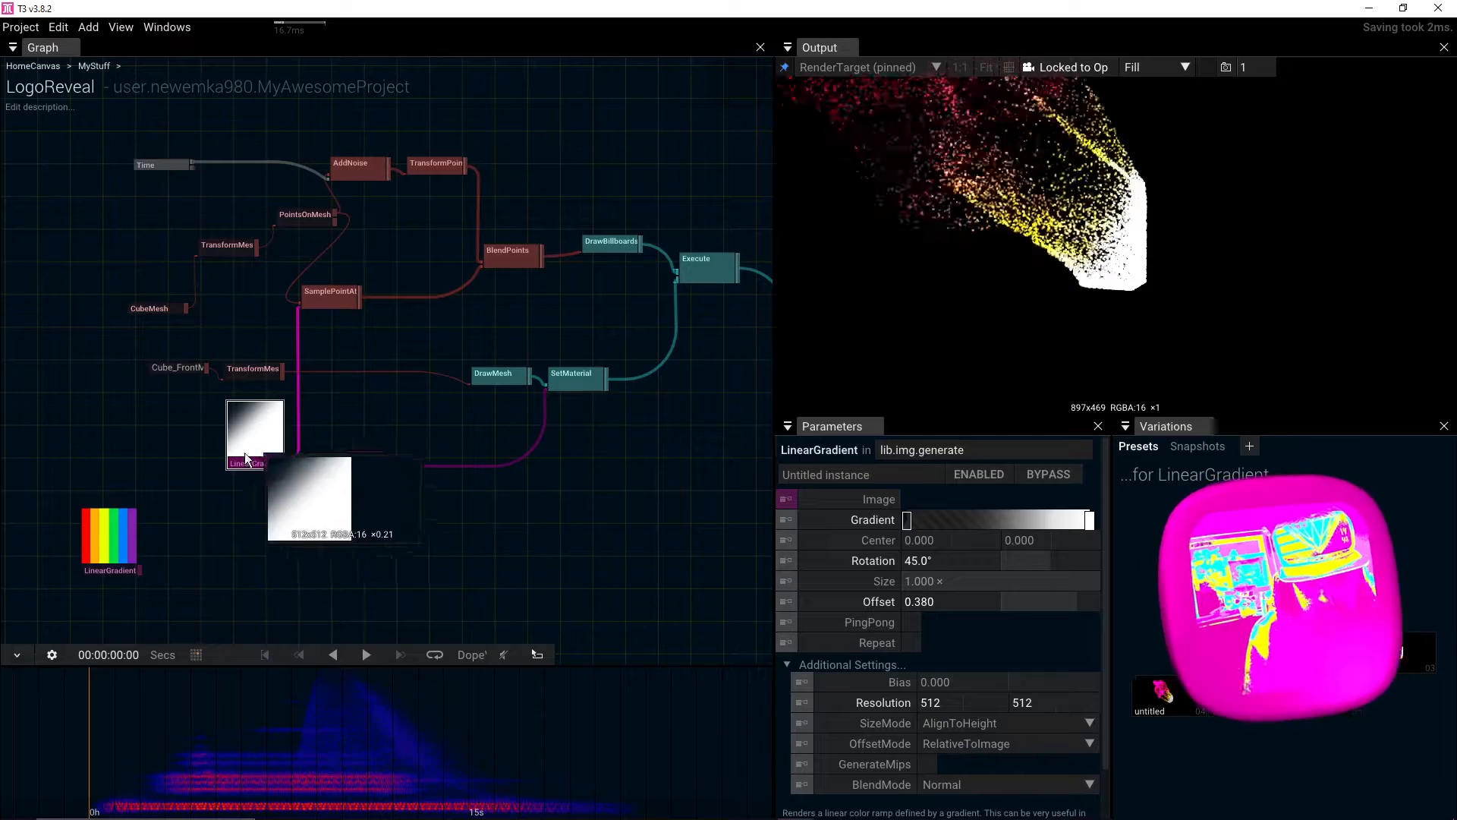
pyautogui.moveTo(245, 458); pyautogui.dragTo(251, 511)
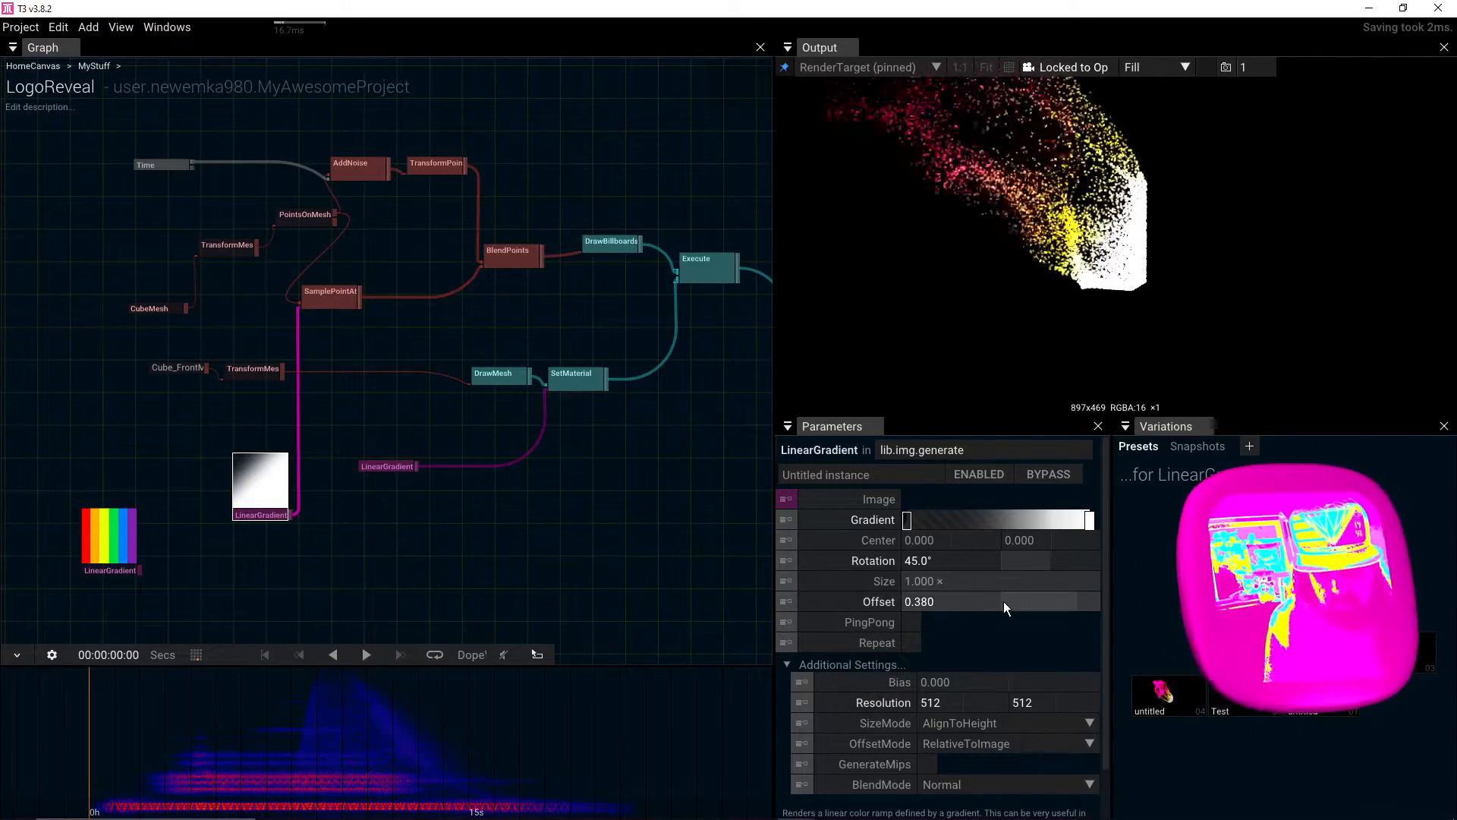
# Step: Sweep the points' LinearGradient offset down to -0.3 and place the playhead at 3 seconds
pyautogui.moveTo(1003, 601); pyautogui.dragTo(862, 562)
pyautogui.moveTo(692, 570); pyautogui.dragTo(775, 558)
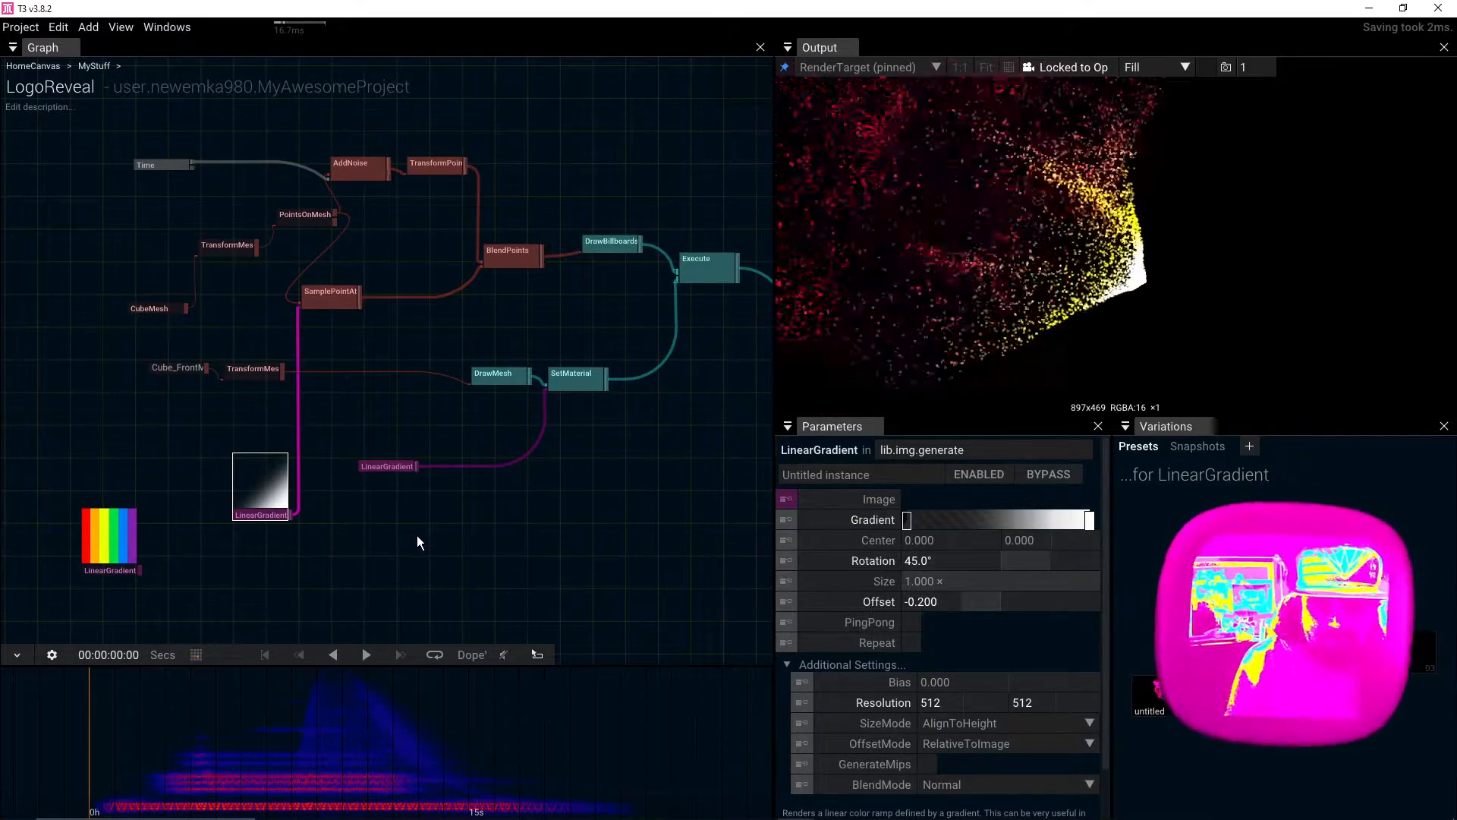
pyautogui.moveTo(931, 601); pyautogui.dragTo(907, 597)
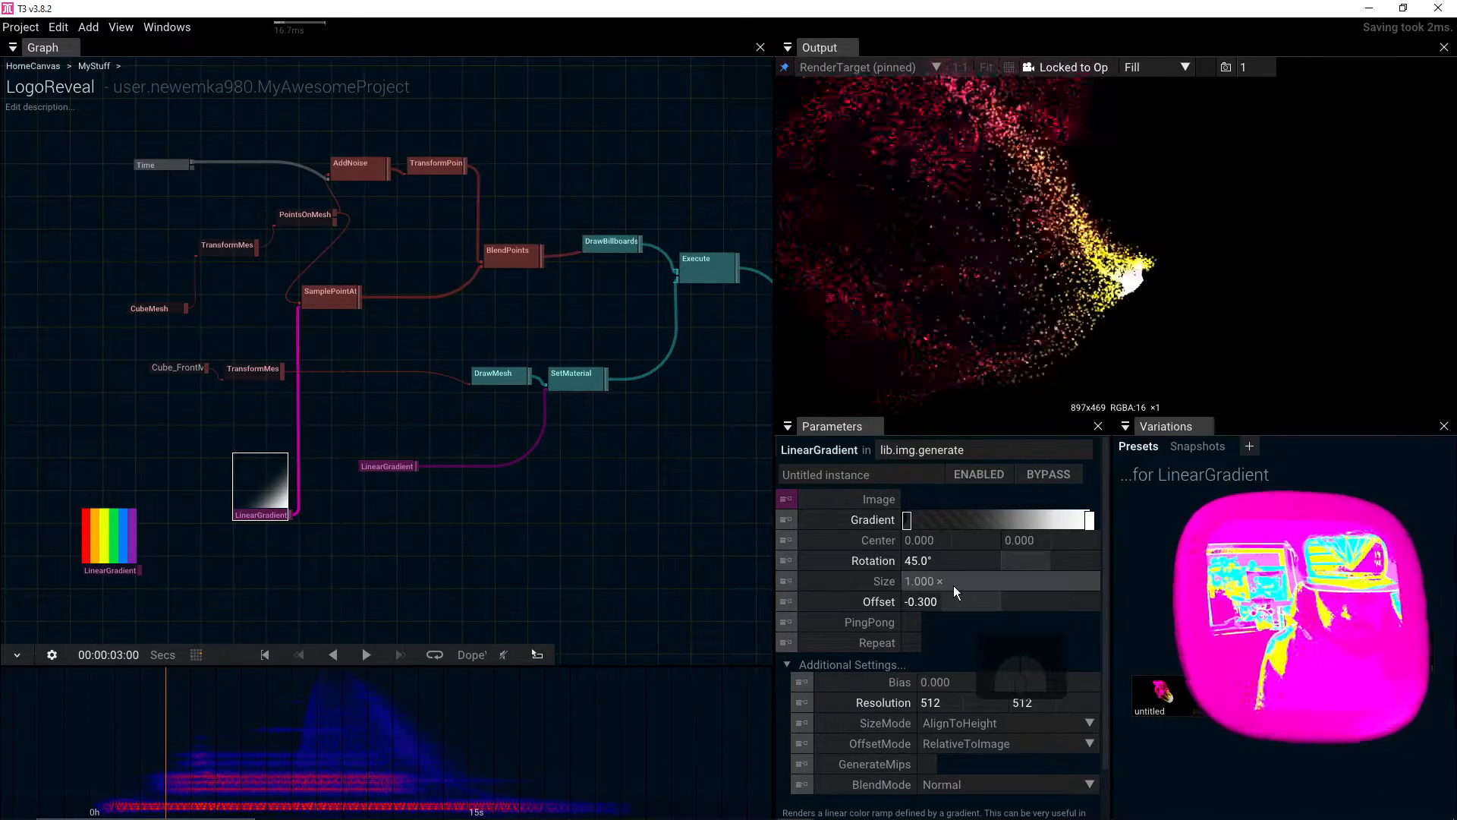
# Step: Test the reveal with the points' LinearGradient offset at 0 and at 1
pyautogui.click(934, 604)
pyautogui.write('0')
pyautogui.press('Return')
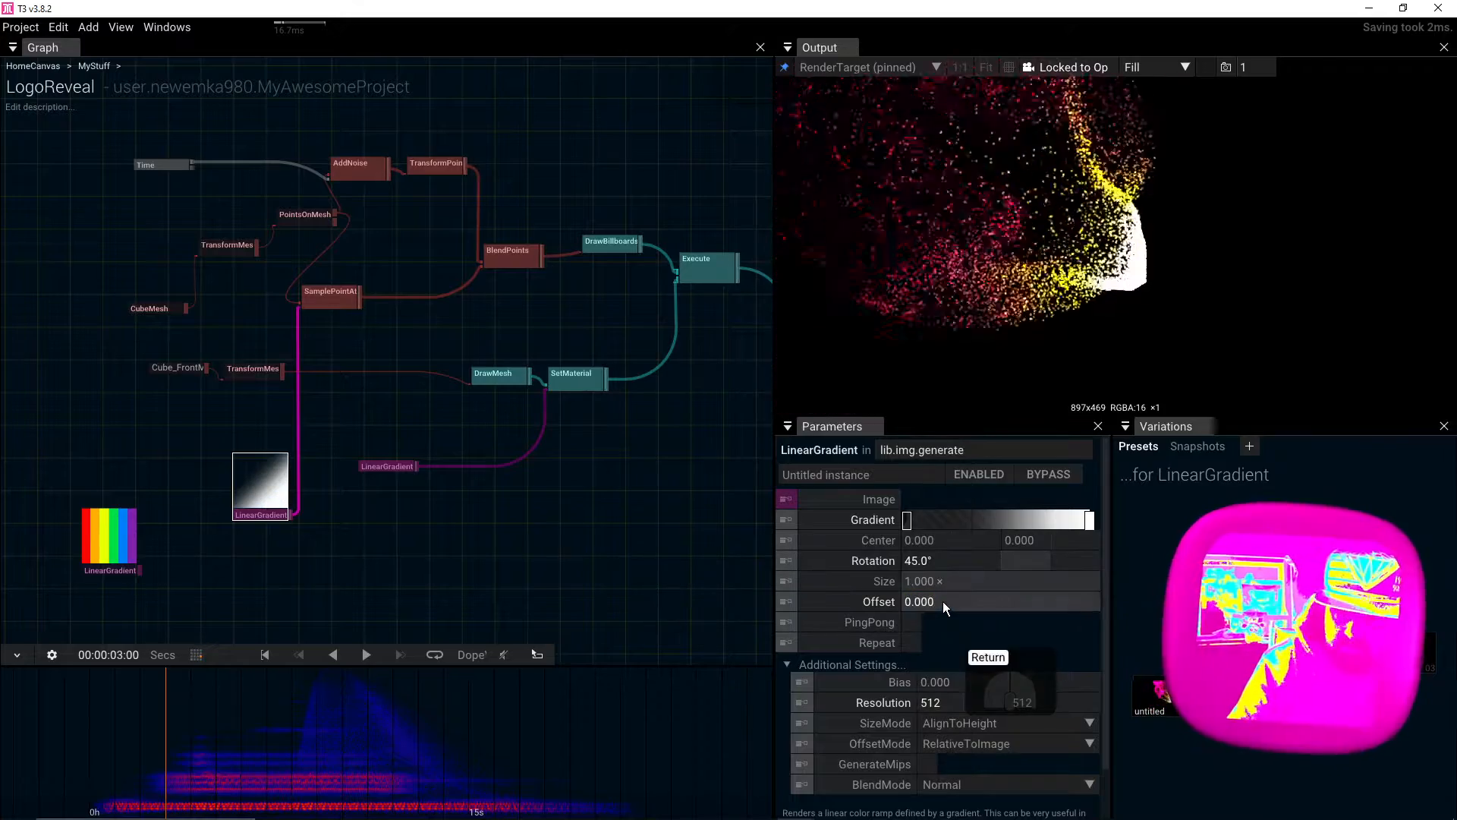
pyautogui.click(943, 602)
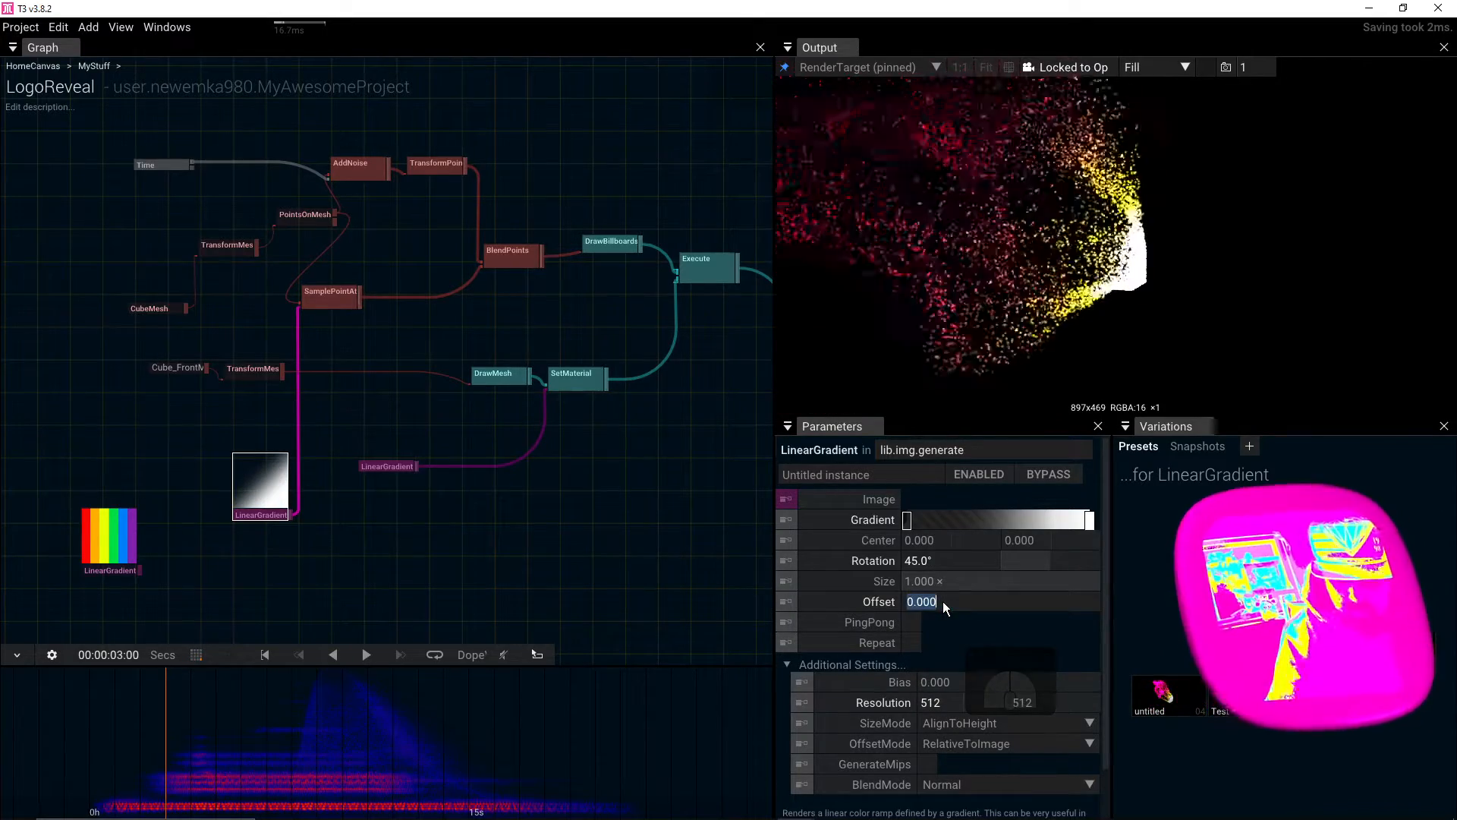
pyautogui.write('1')
pyautogui.press('Return')
# Step: Set the points' LinearGradient offset to -1 and start animating it with a keyframe at 3 seconds
pyautogui.click(943, 602)
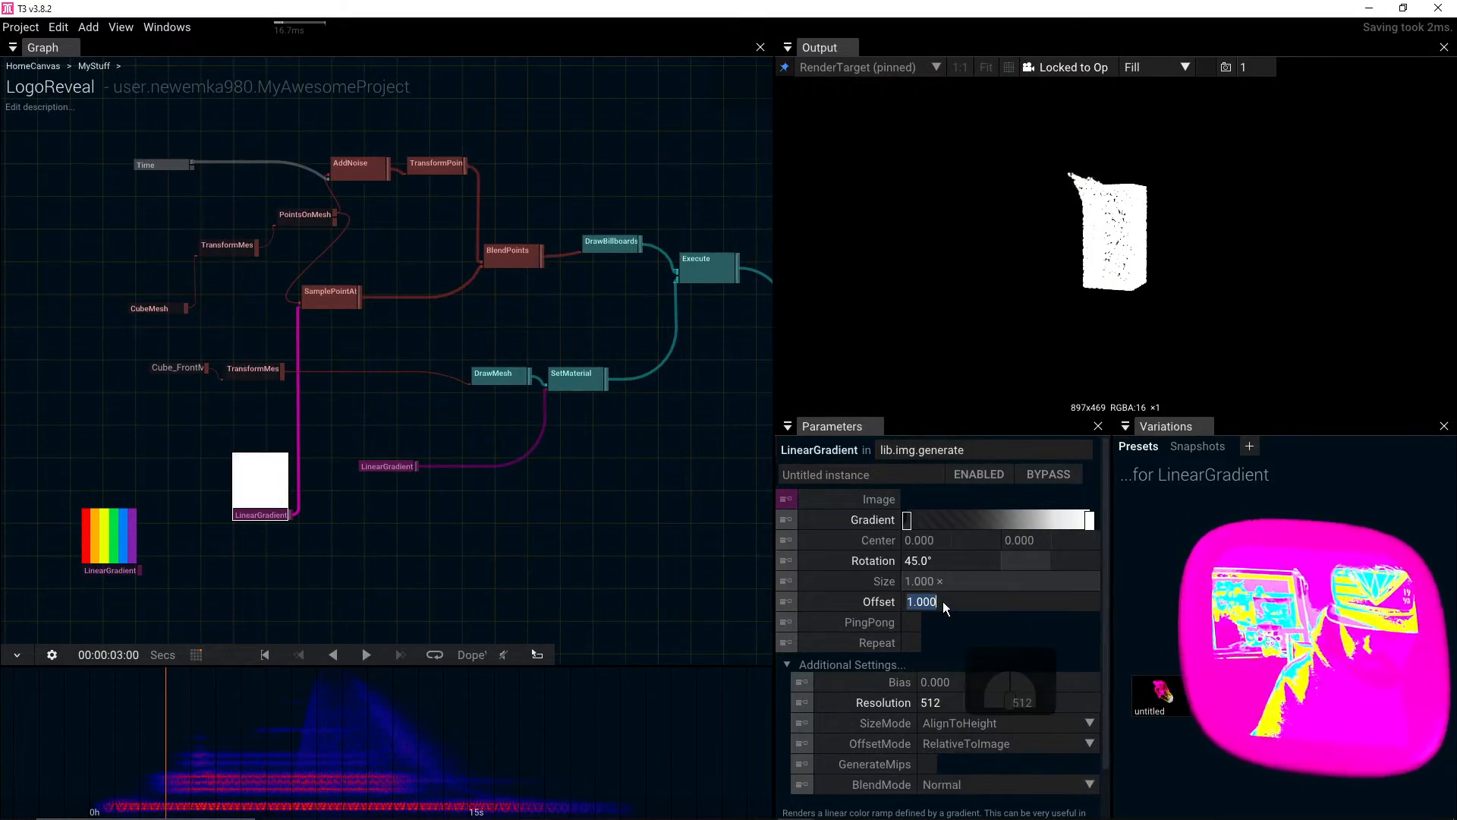
pyautogui.write('-1')
pyautogui.press('Return')
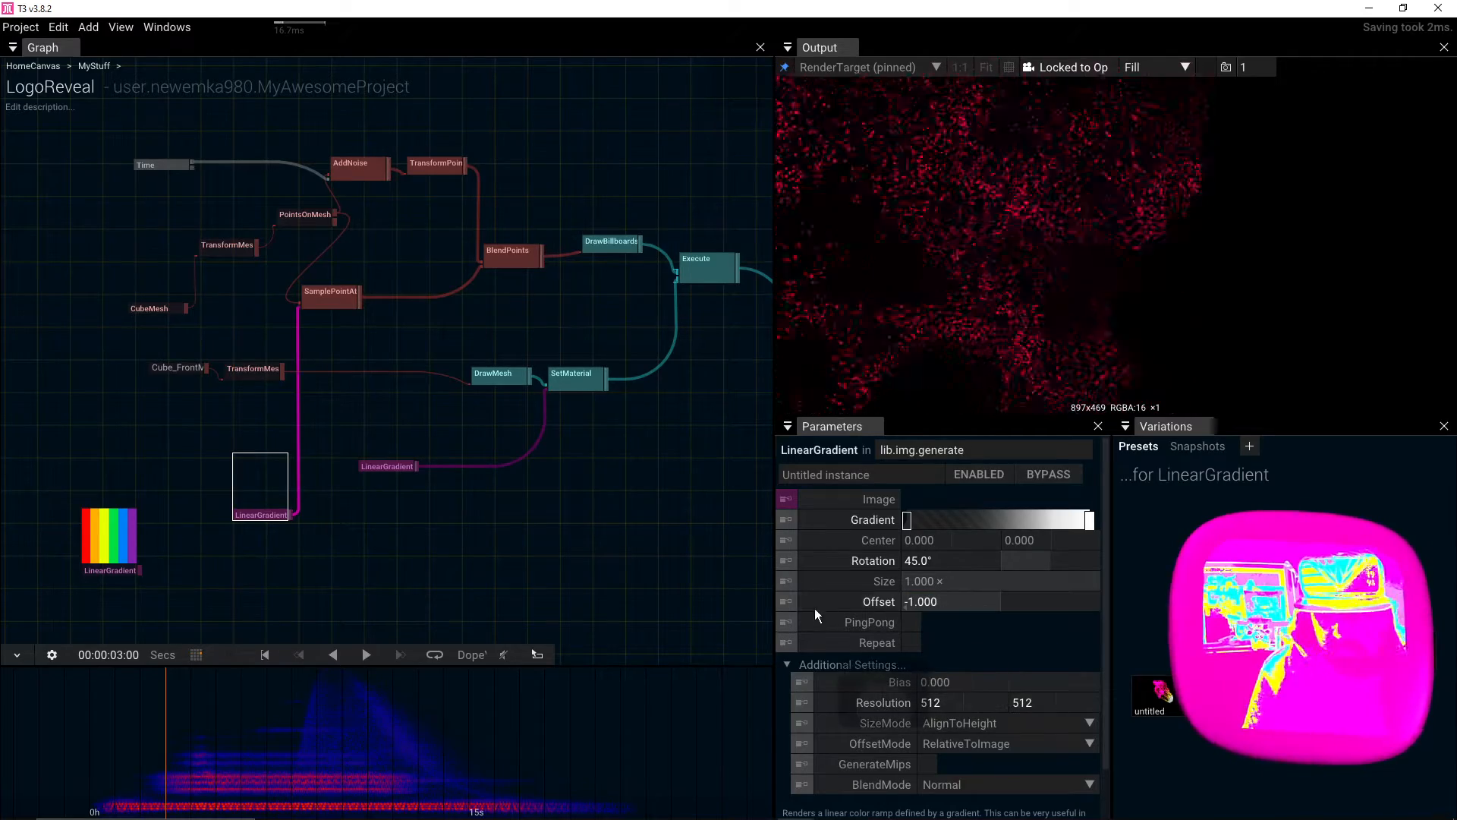
pyautogui.press('alt')
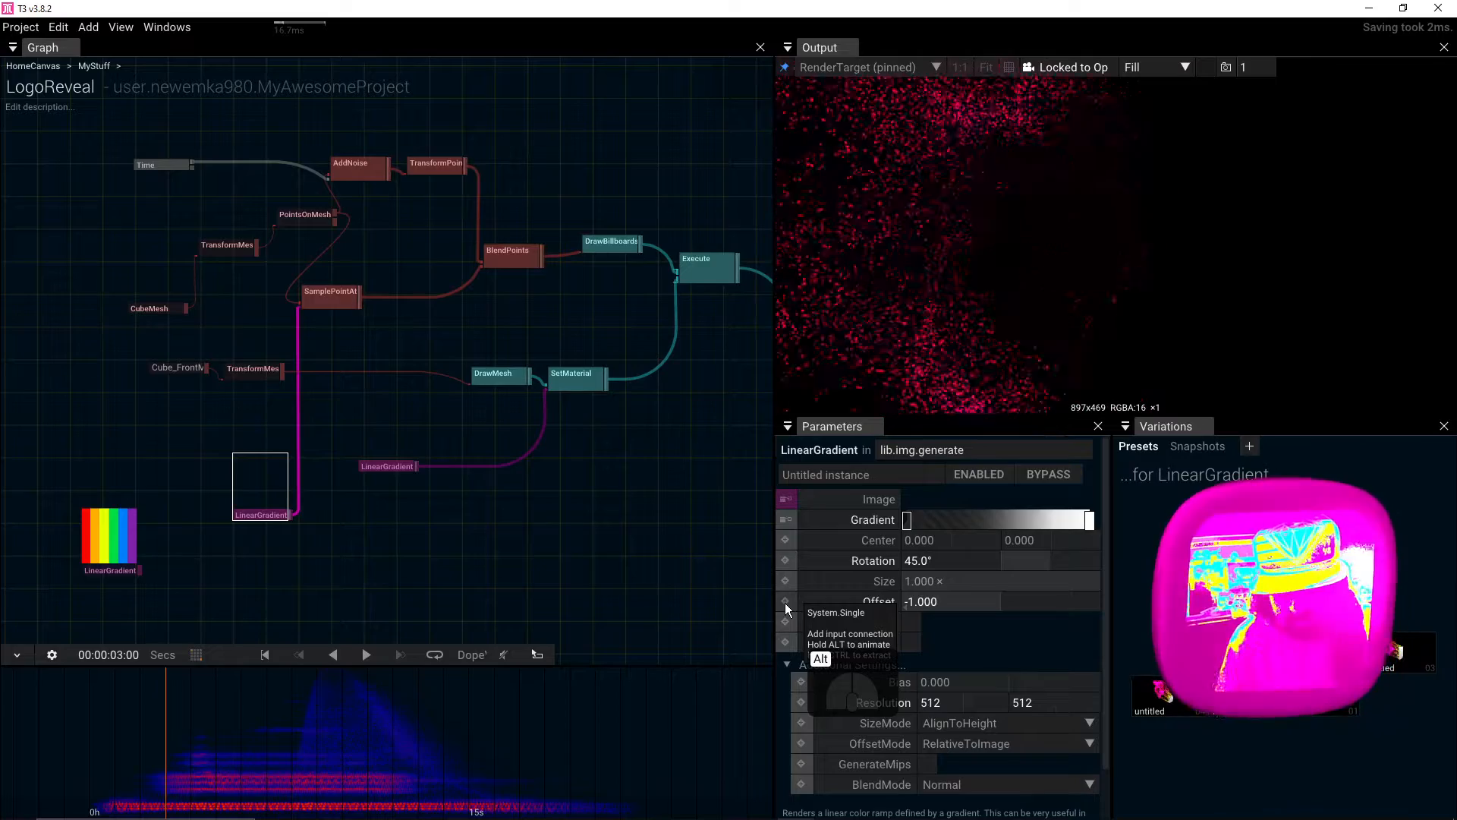
pyautogui.keyDown('alt'); pyautogui.click(785, 603); pyautogui.keyUp('alt')
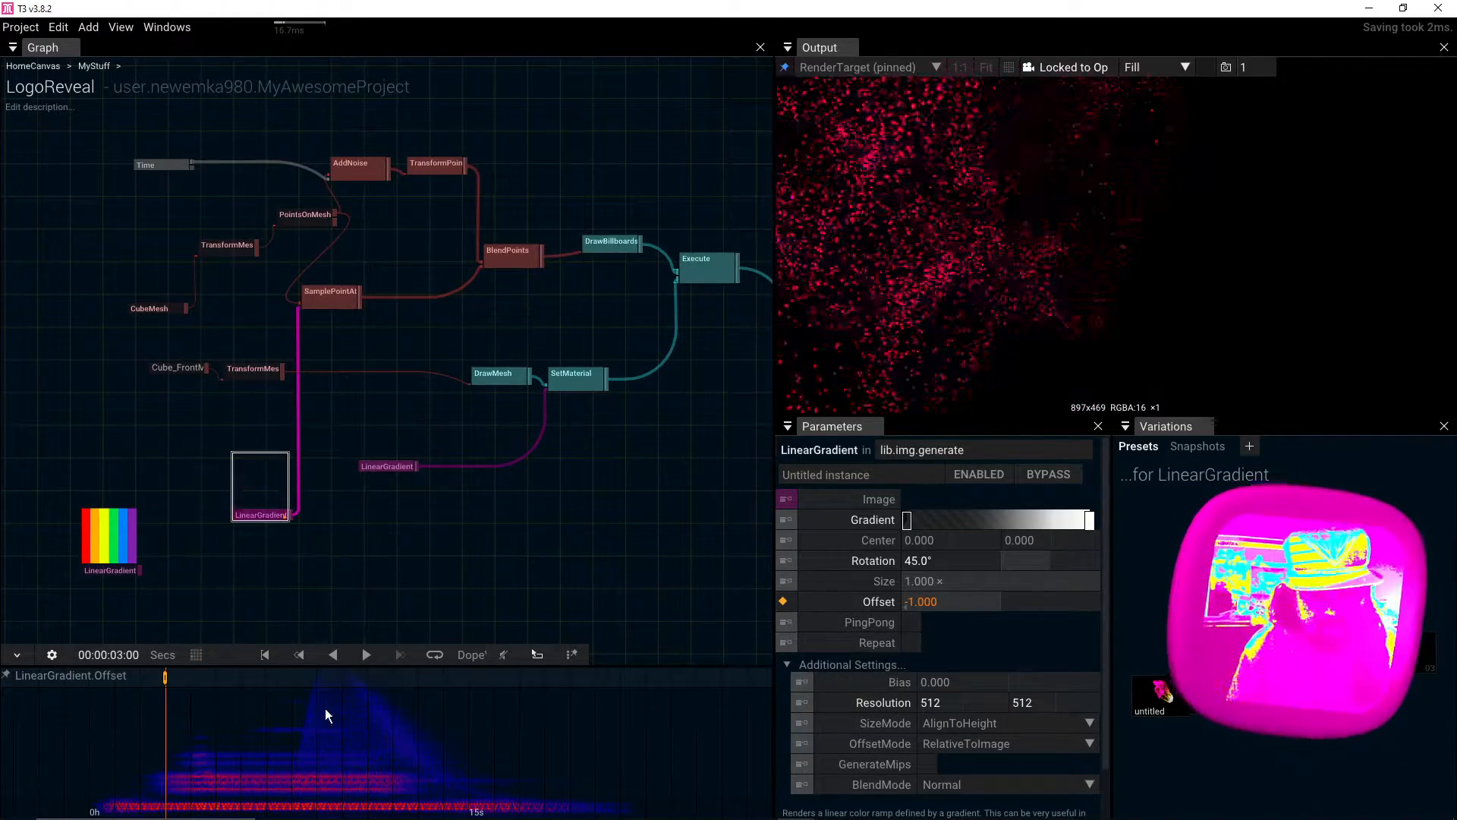
# Step: Add a second keyframe at 6 seconds to the points' LinearGradient offset, trying 0 and 1 before raising it to 1.16
pyautogui.moveTo(197, 810); pyautogui.dragTo(241, 811)
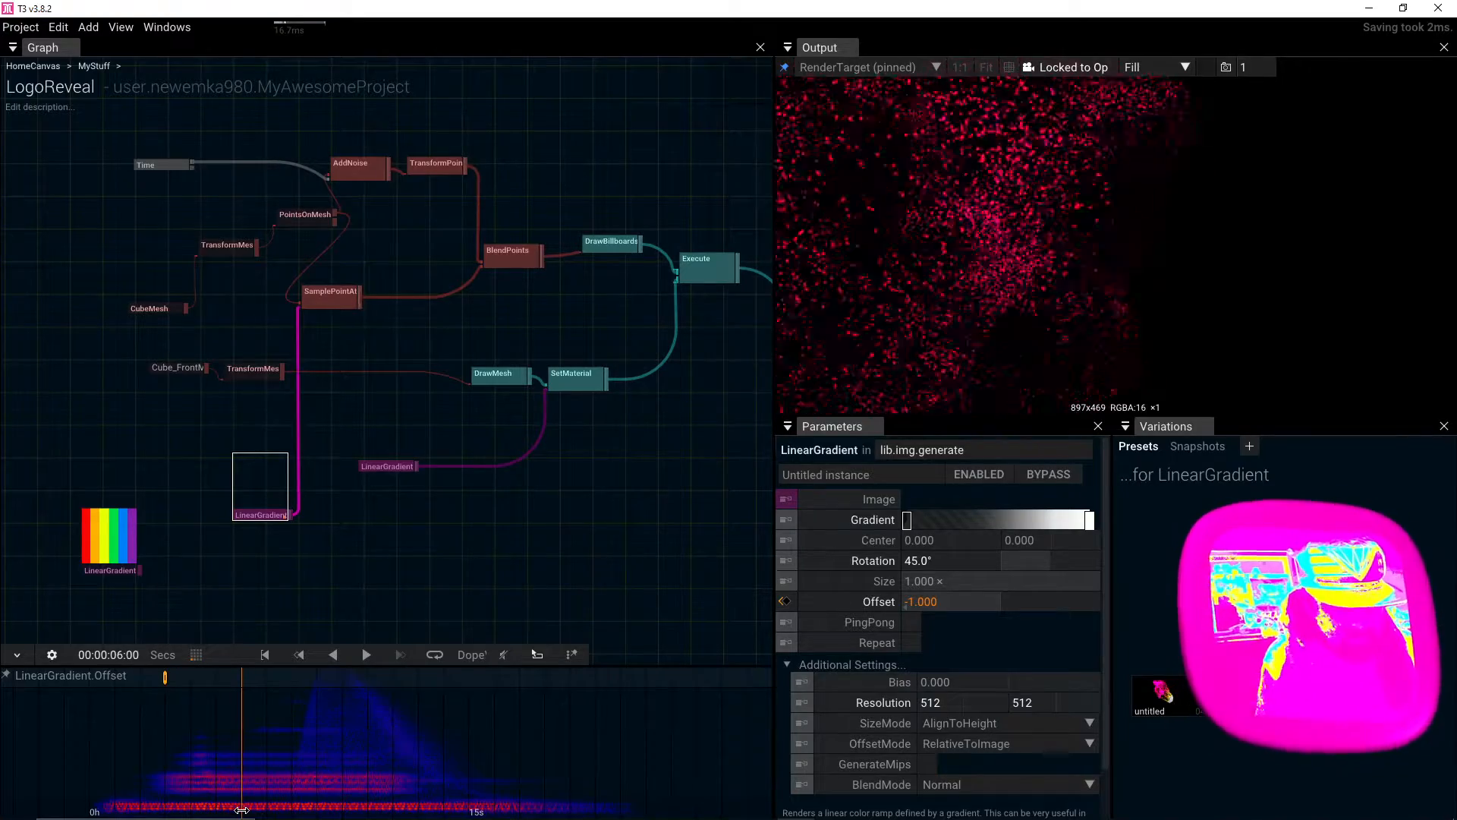
pyautogui.write('0')
pyautogui.press('Return')
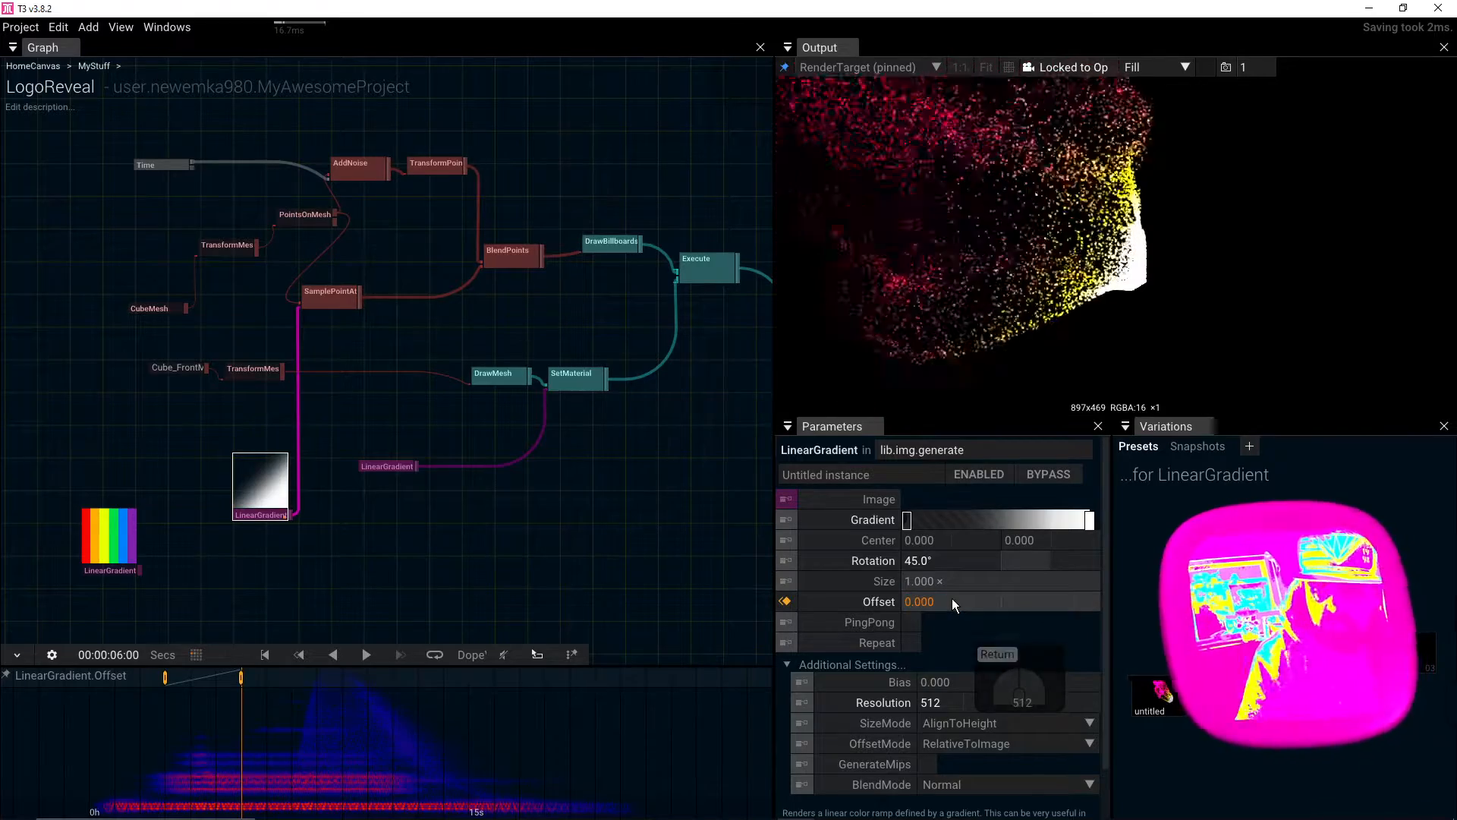
pyautogui.click(952, 601)
pyautogui.write('1')
pyautogui.press('Return')
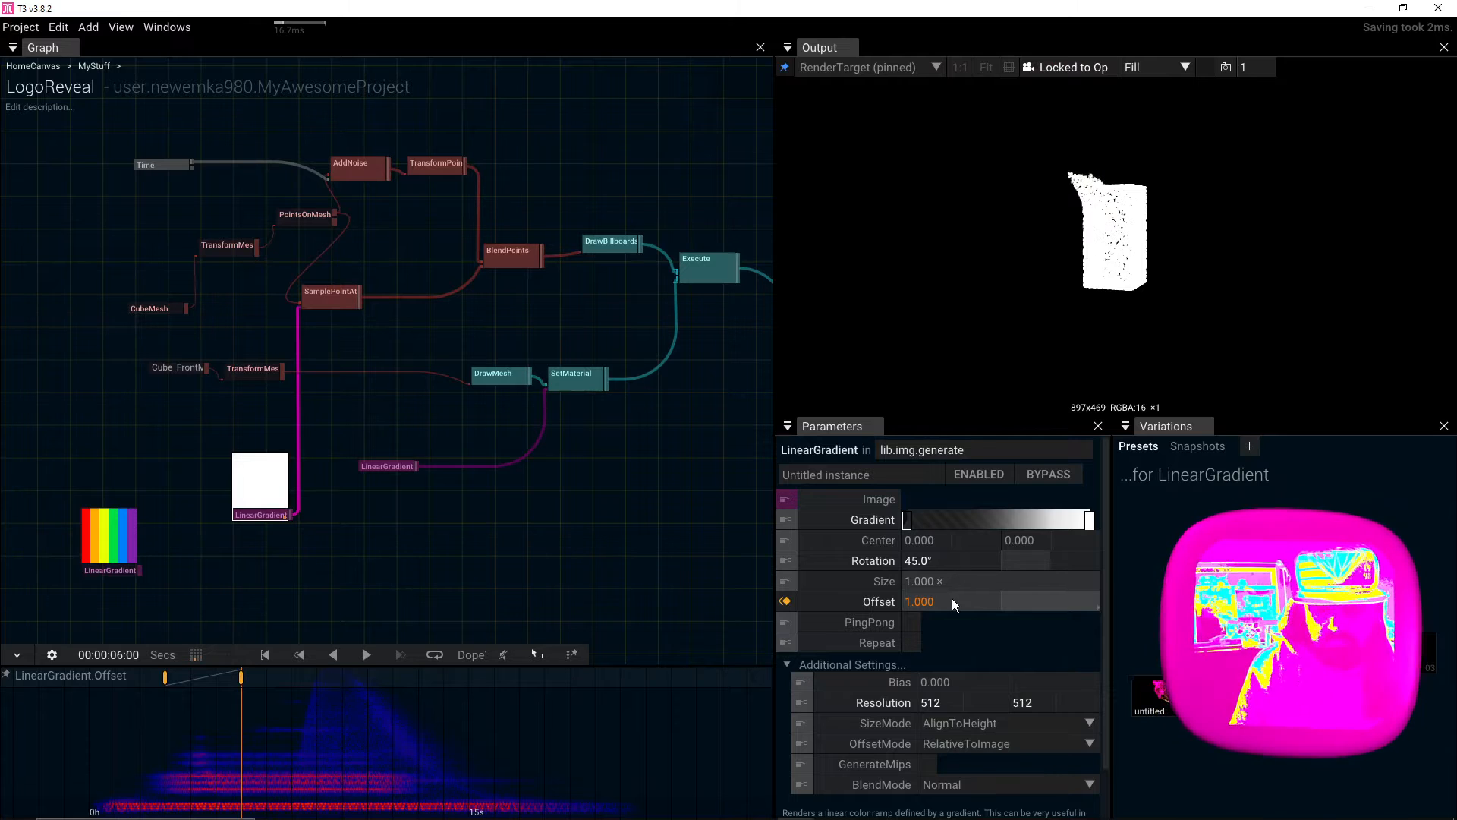
pyautogui.moveTo(952, 601); pyautogui.dragTo(1024, 617)
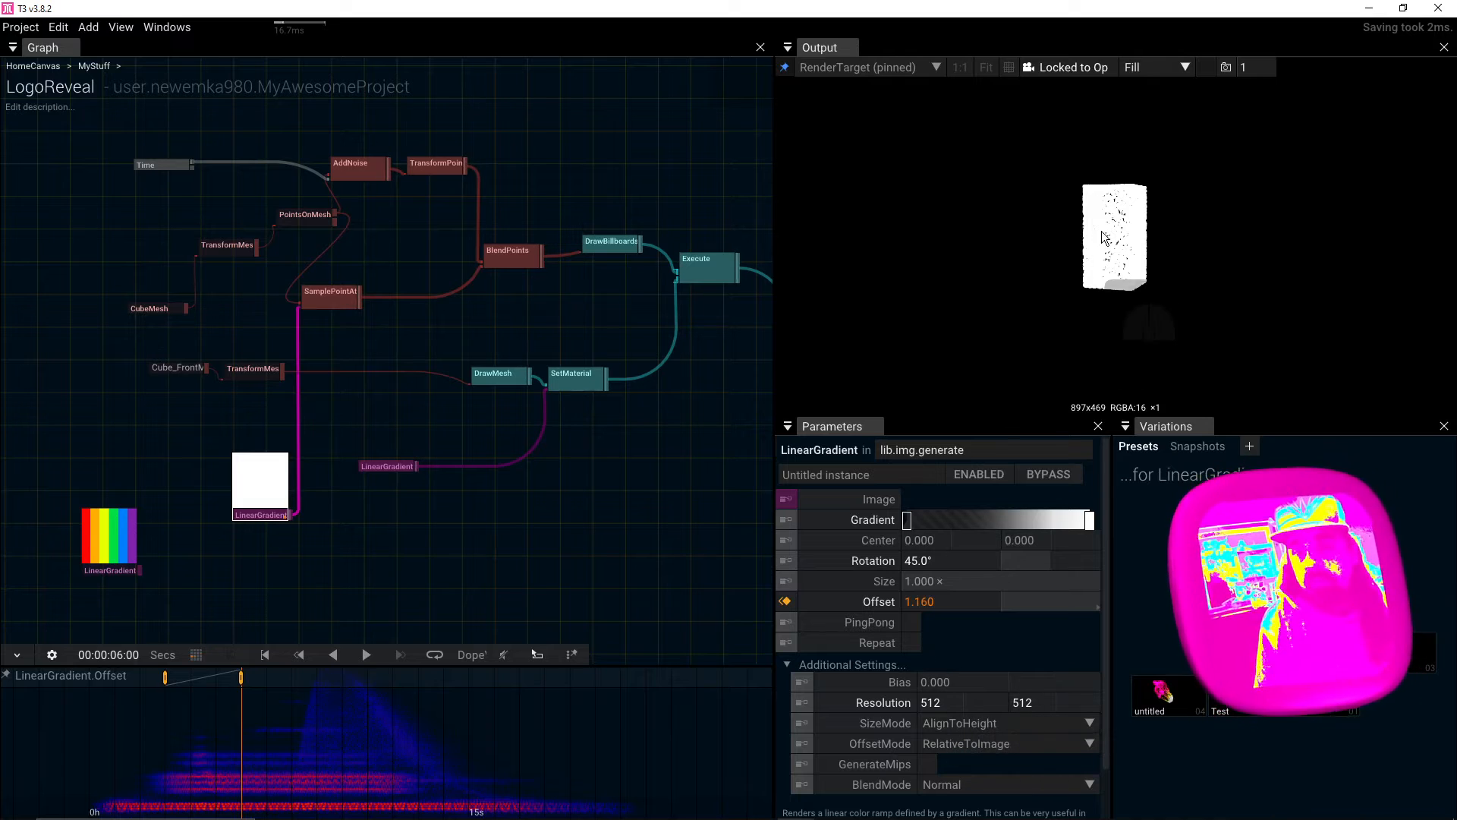
pyautogui.moveTo(1101, 232); pyautogui.dragTo(936, 434)
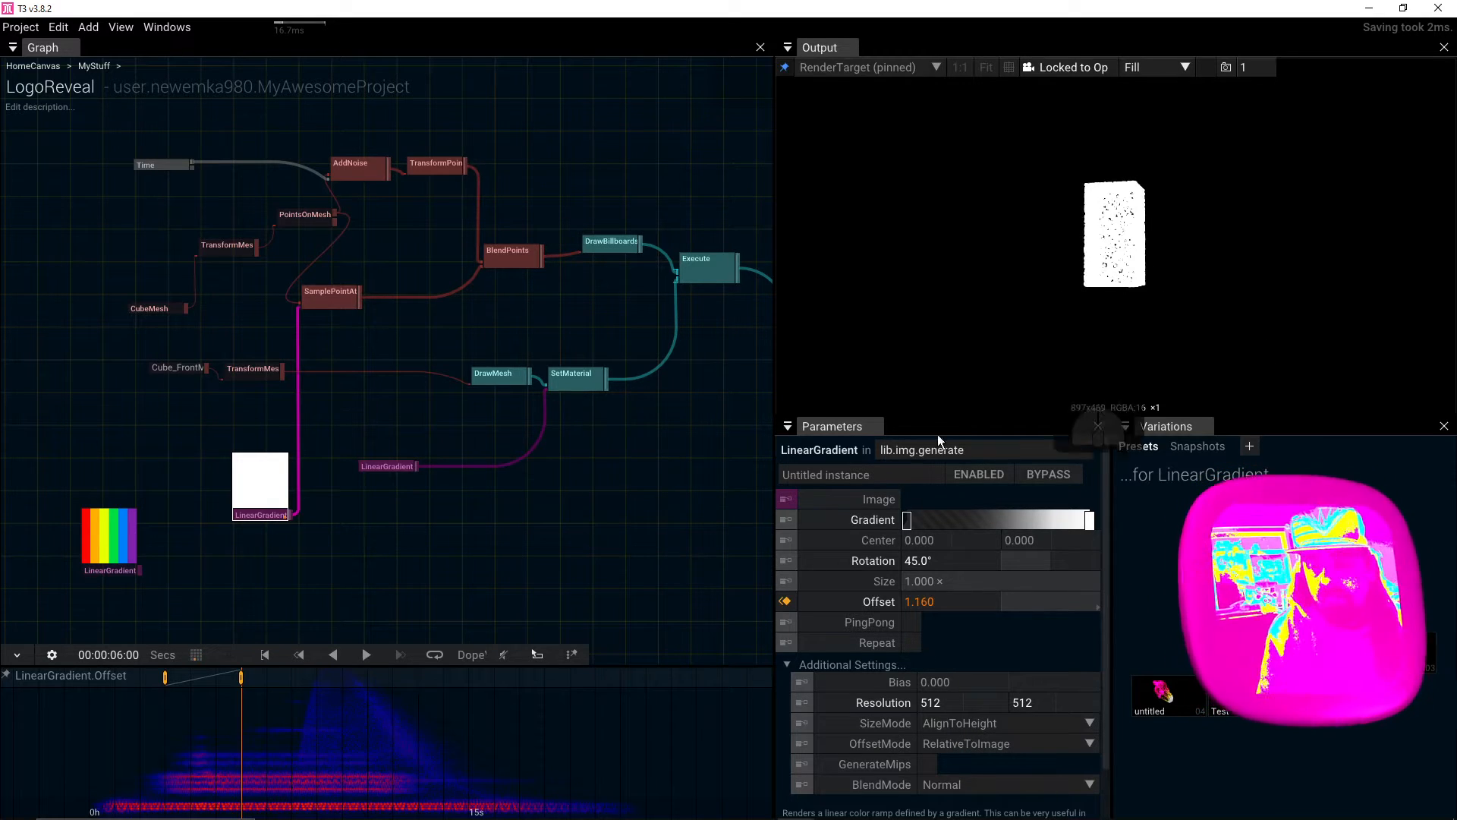
# Step: Play and scrub the timeline around the 3 and 6 second keyframes to preview the points' animated reveal
pyautogui.moveTo(244, 797); pyautogui.dragTo(138, 771)
pyautogui.press('space')
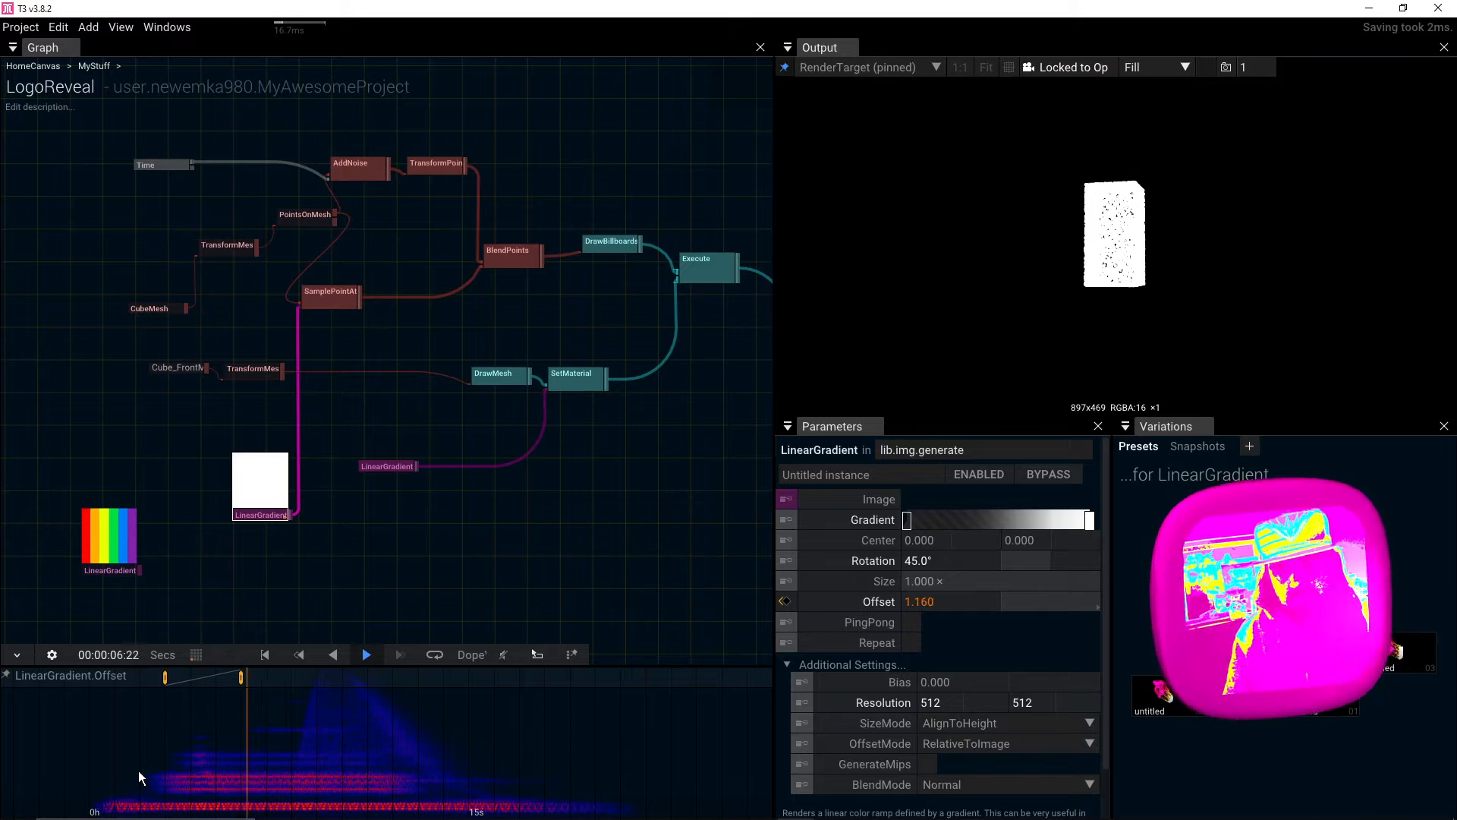
pyautogui.press('space')
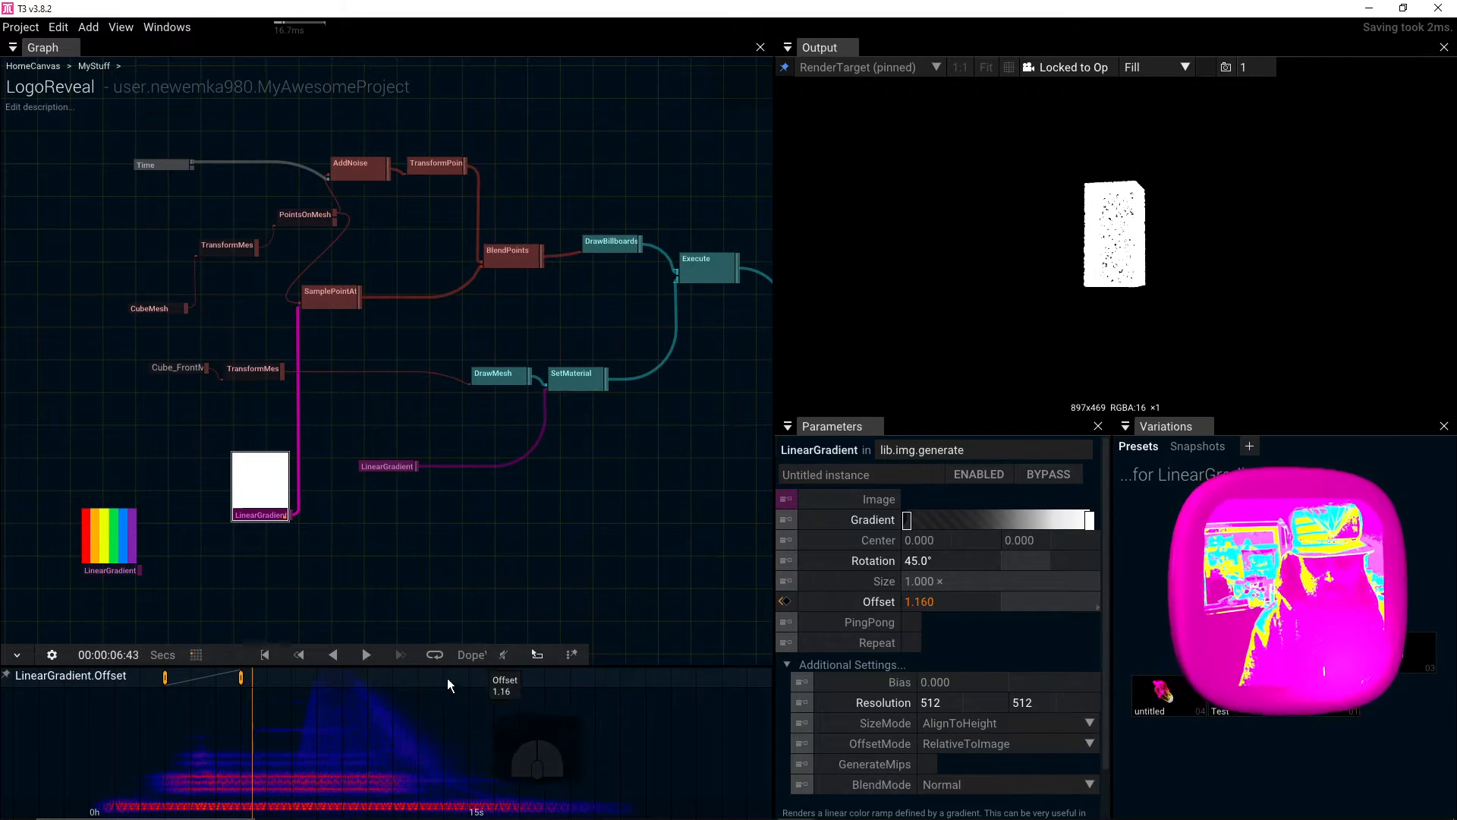
pyautogui.press('space')
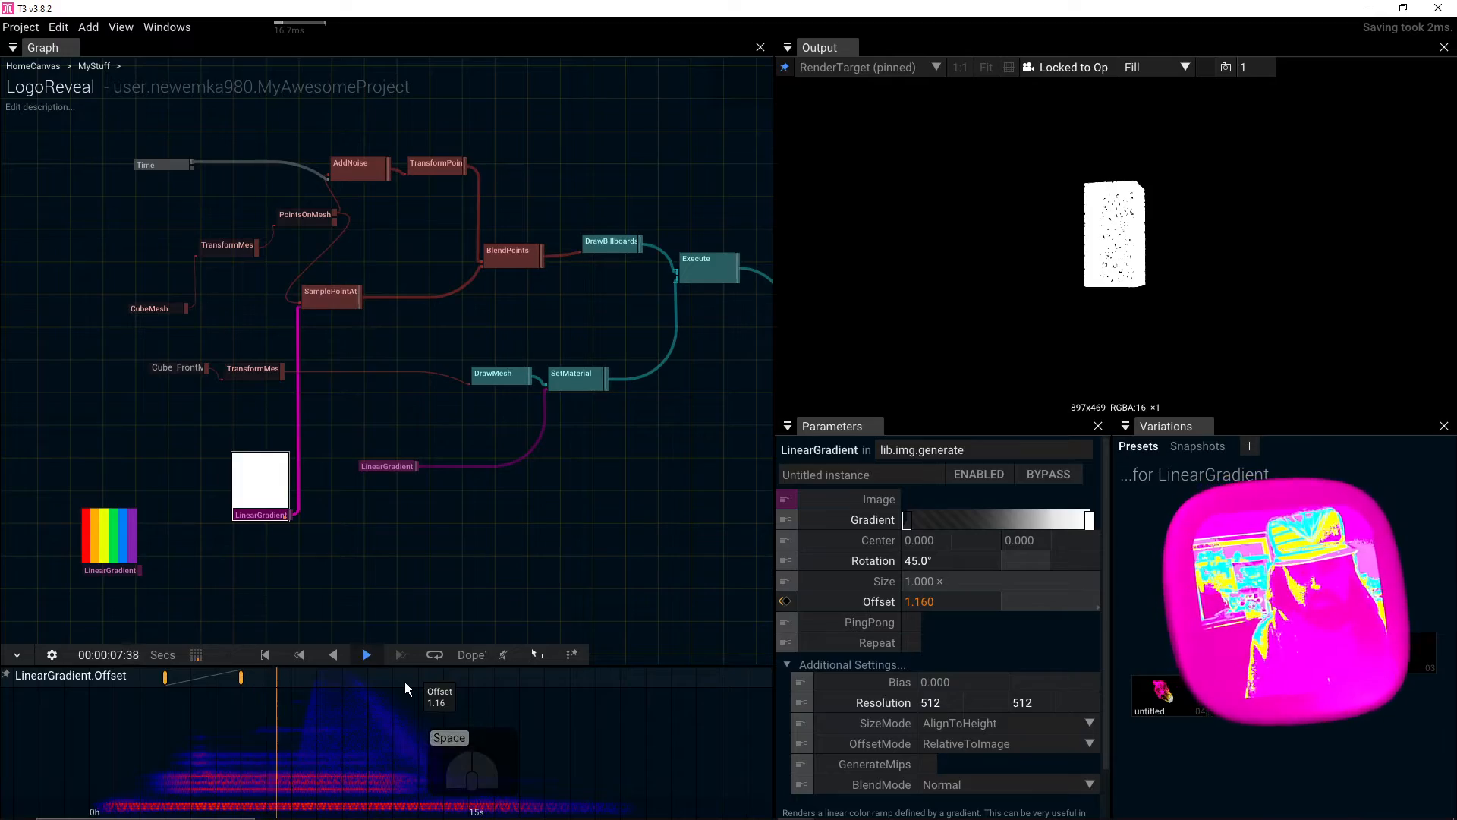
pyautogui.press('space')
pyautogui.moveTo(241, 793); pyautogui.dragTo(152, 763)
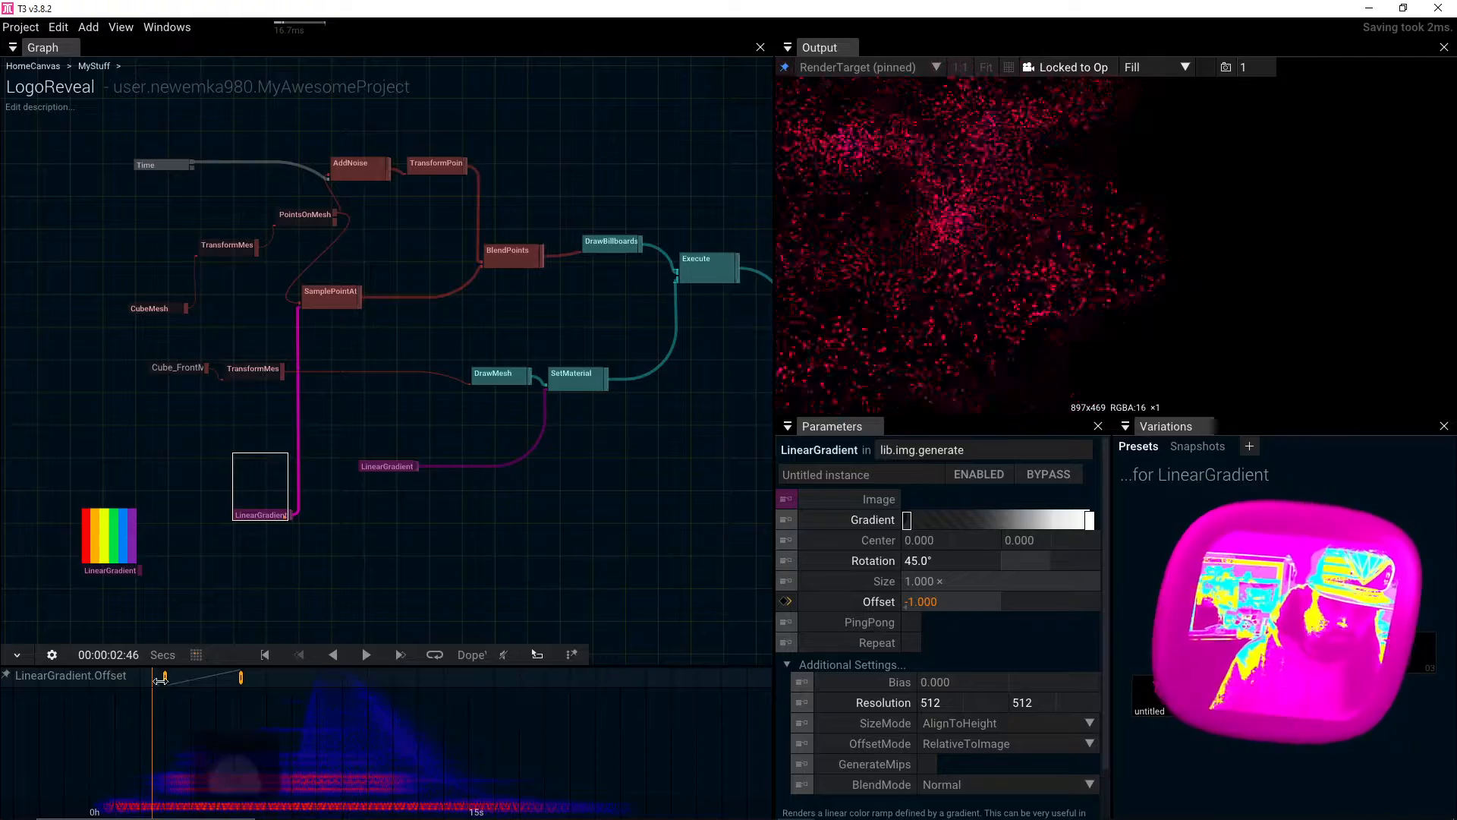
pyautogui.rightClick(242, 678)
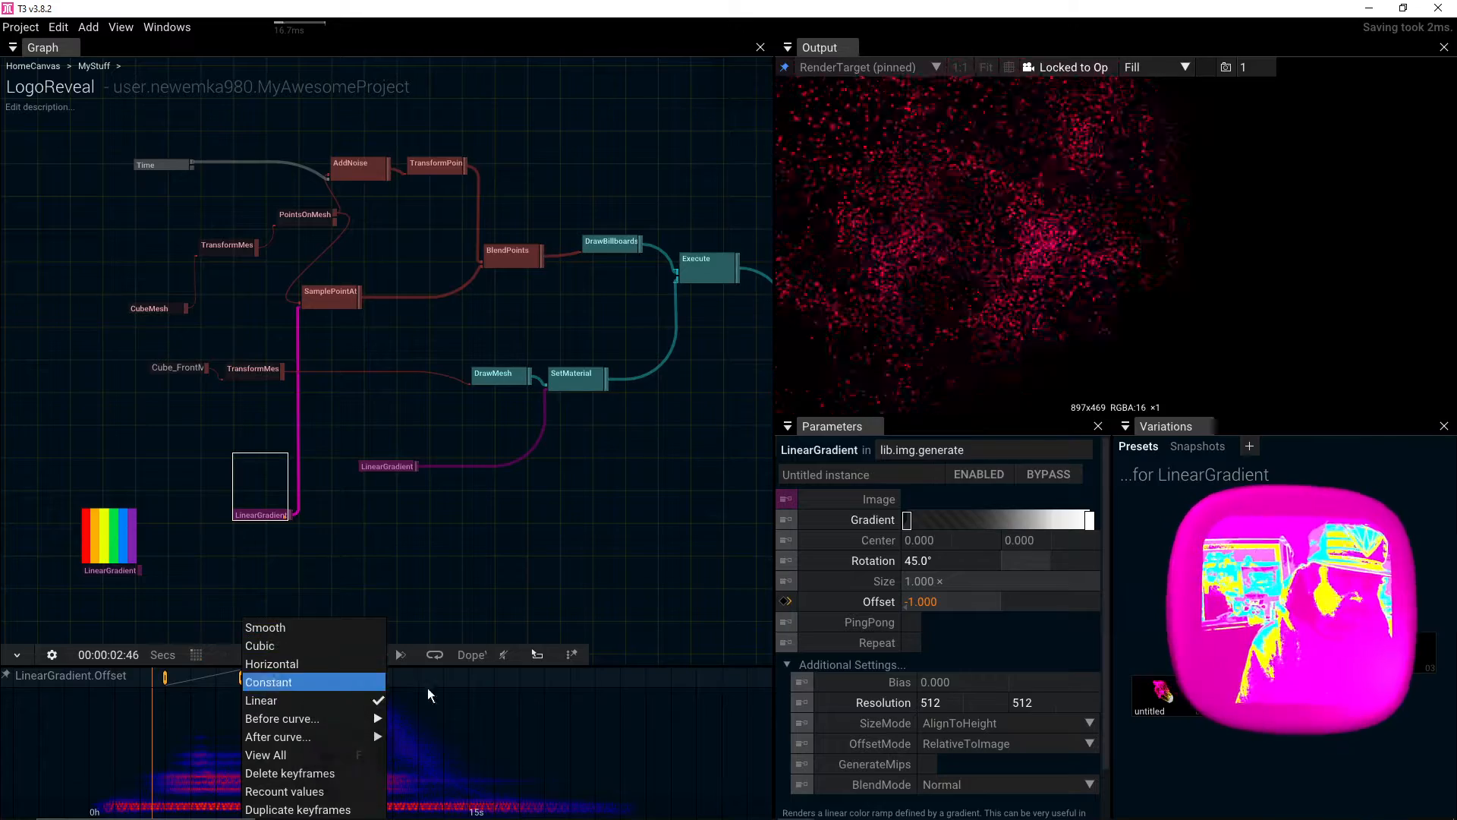
pyautogui.click(548, 713)
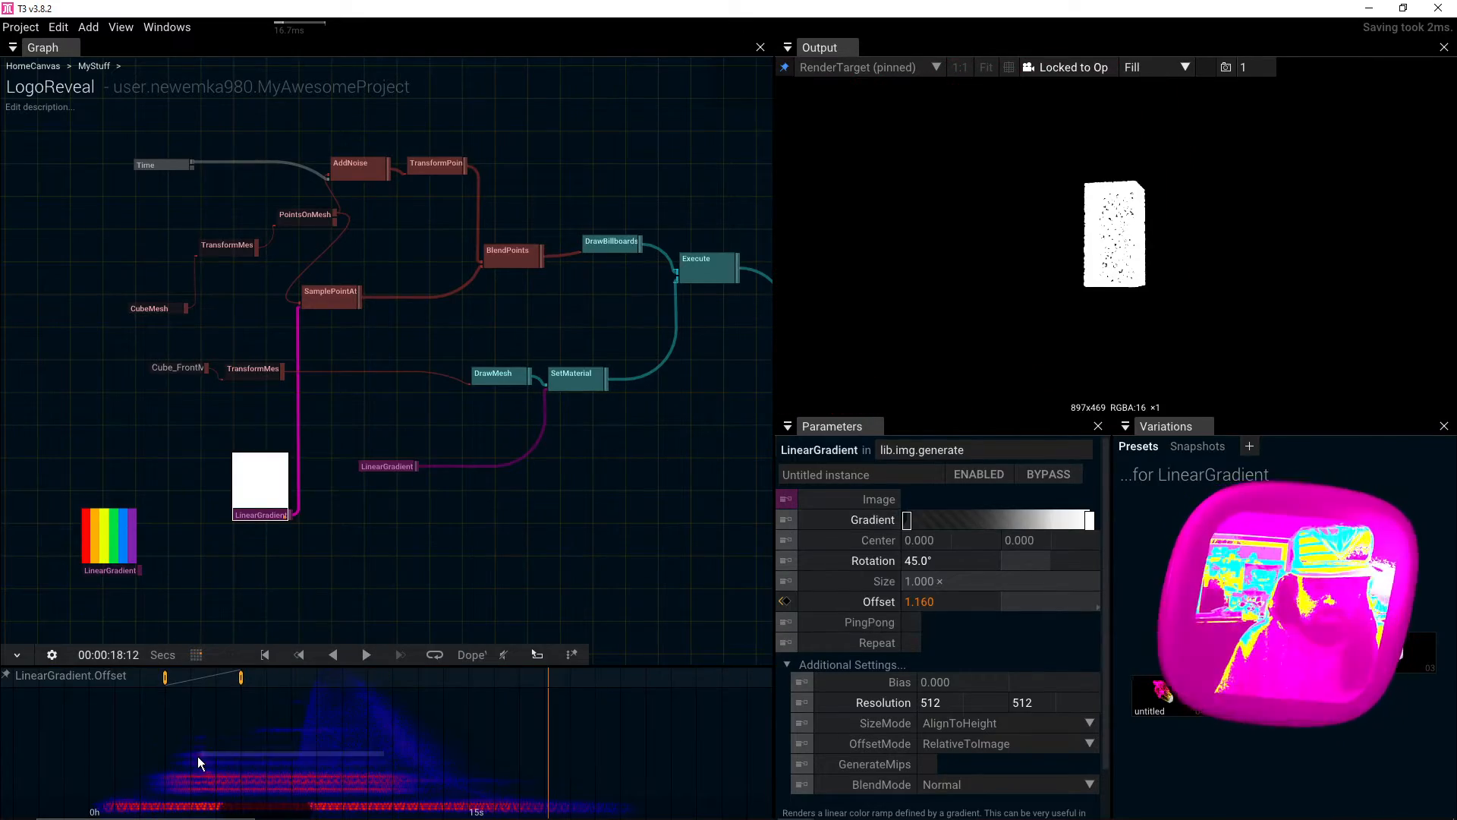
pyautogui.moveTo(149, 801); pyautogui.dragTo(214, 787)
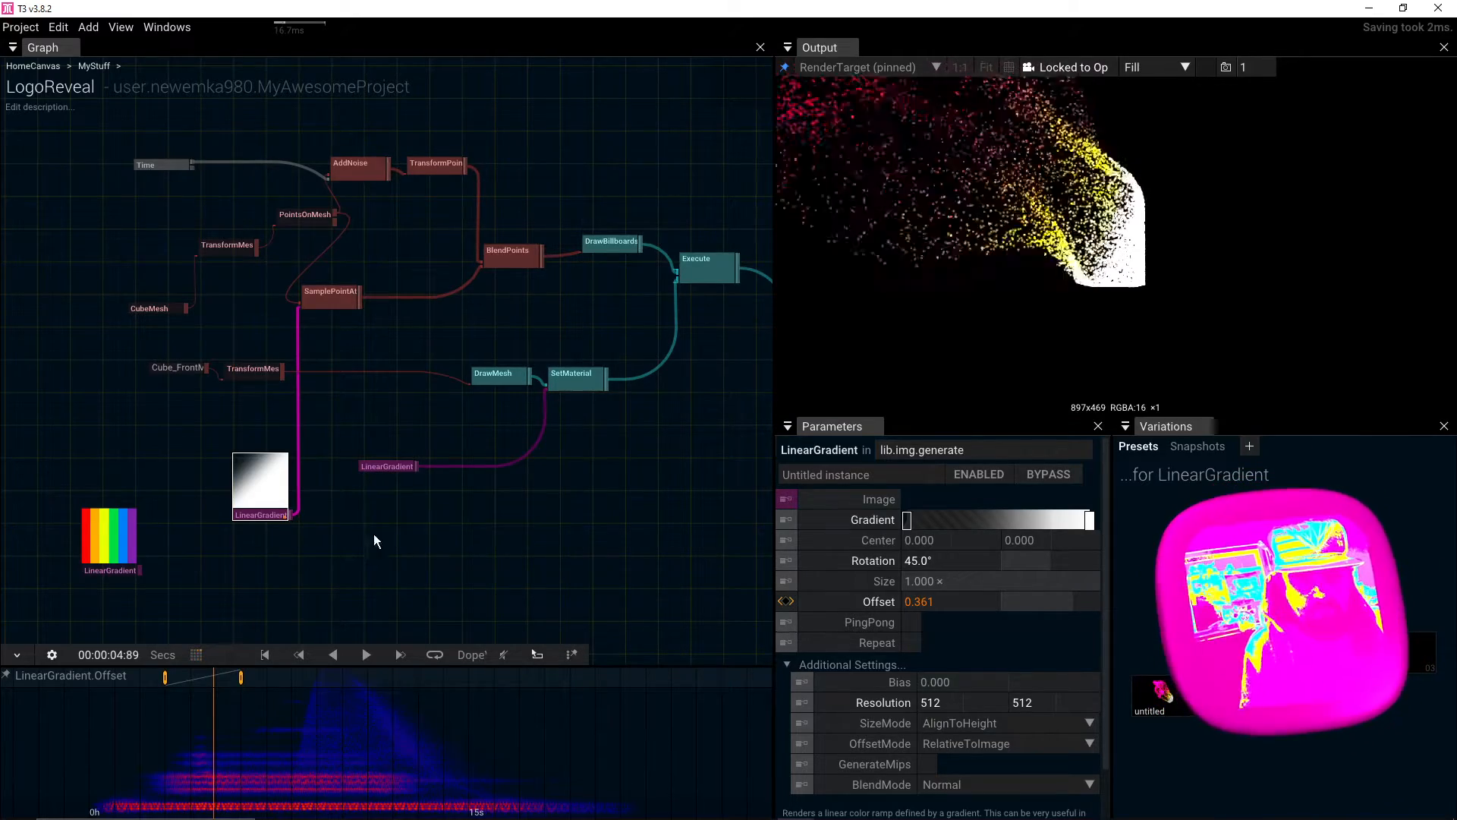
# Step: Pin the points' LinearGradient offset track in the timeline and return the playhead to its 3 second keyframe
pyautogui.click(385, 466)
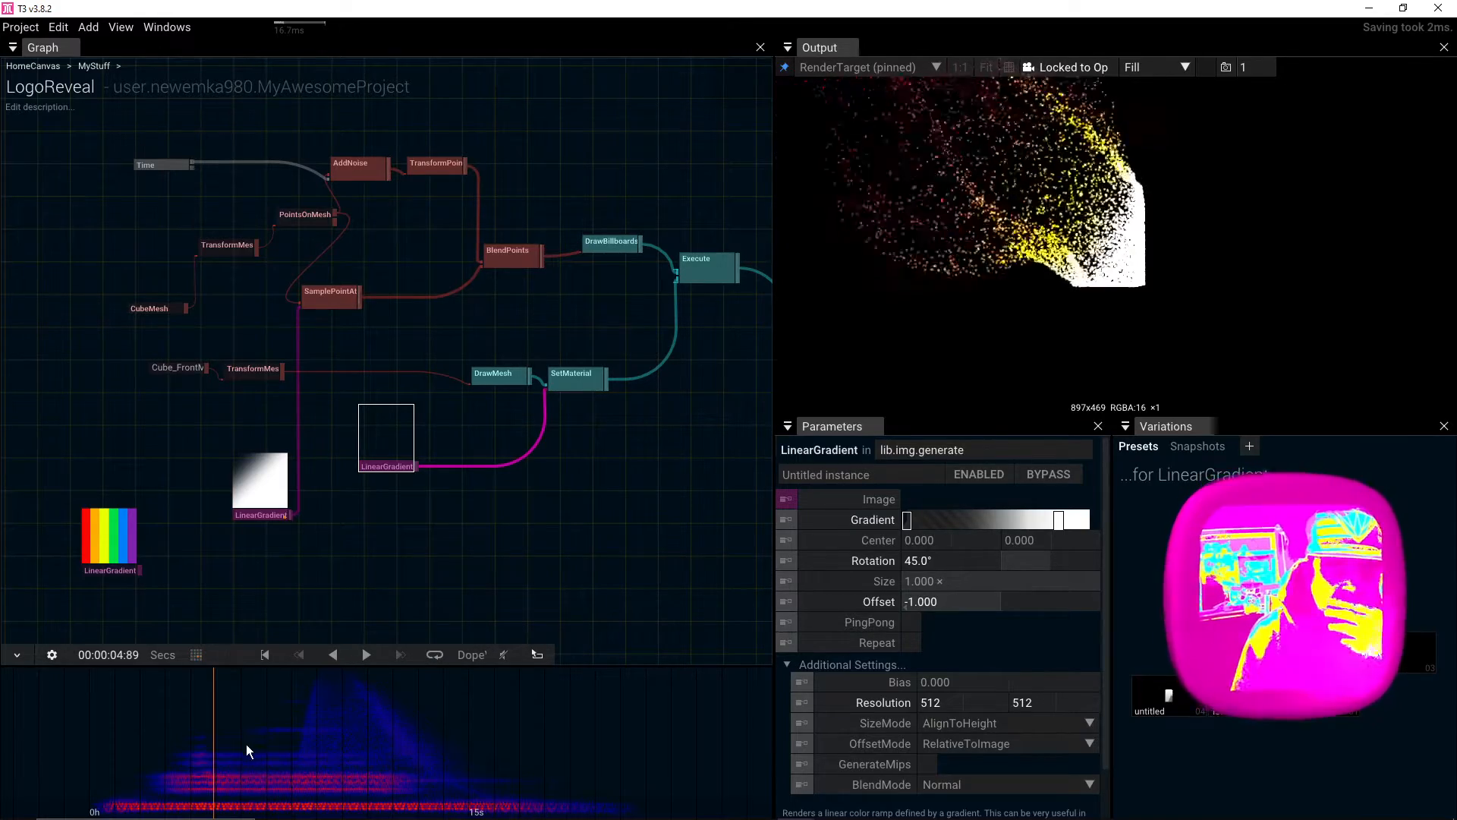
pyautogui.click(259, 492)
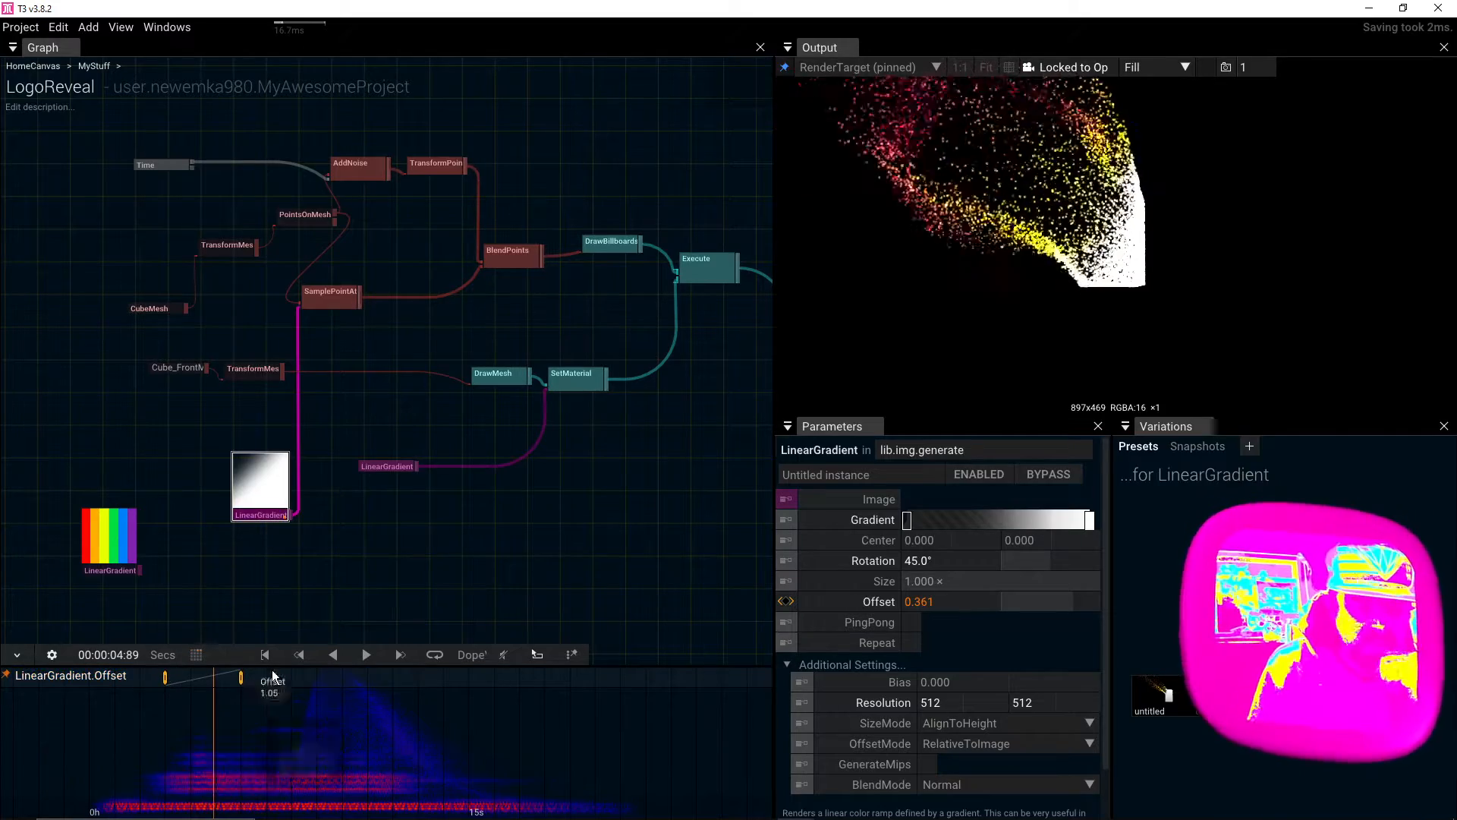
pyautogui.click(298, 654)
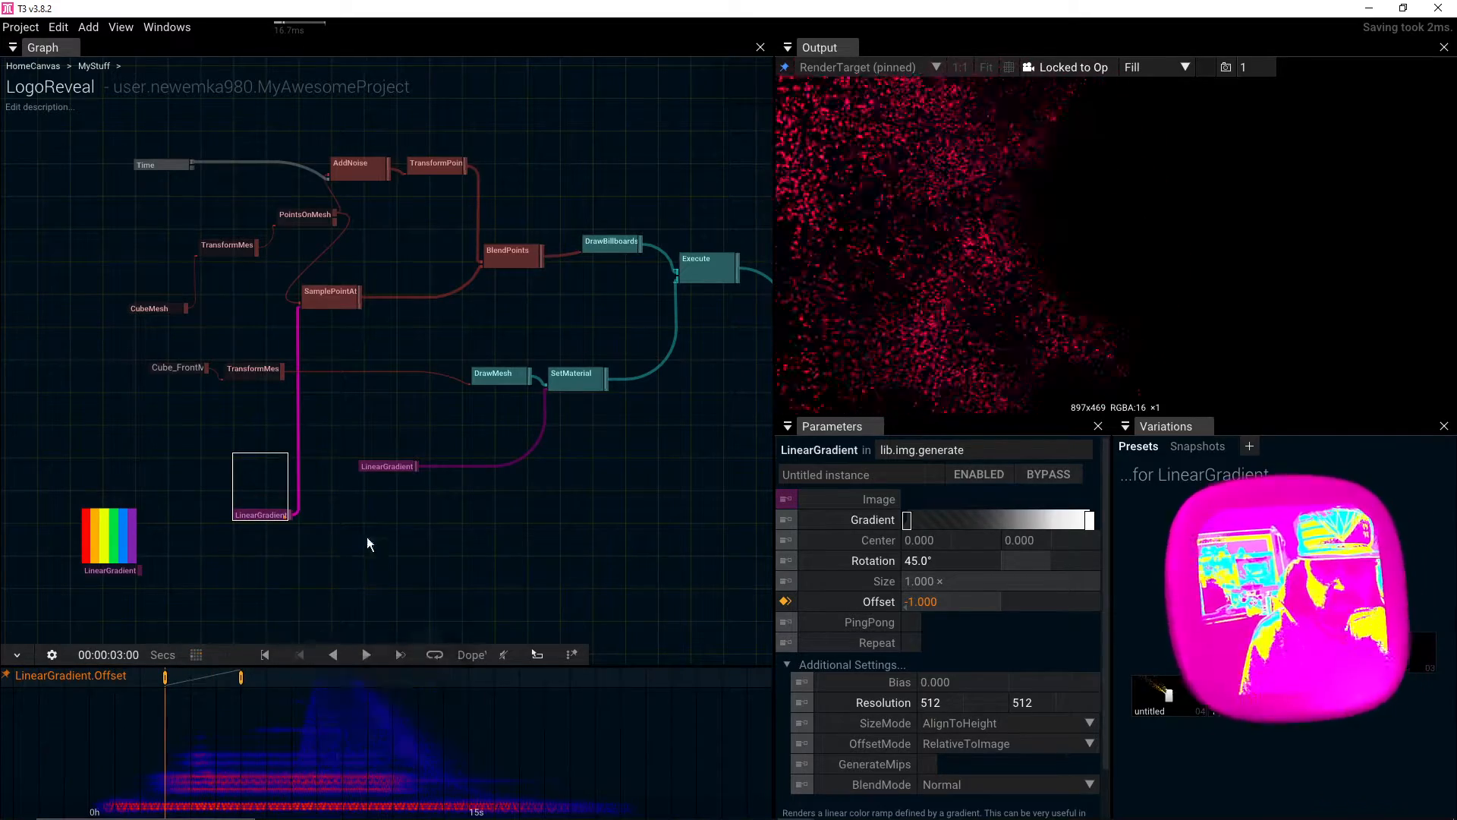
# Step: Start animating the material's LinearGradient offset at -1 with a keyframe at 4.17 seconds
pyautogui.click(390, 466)
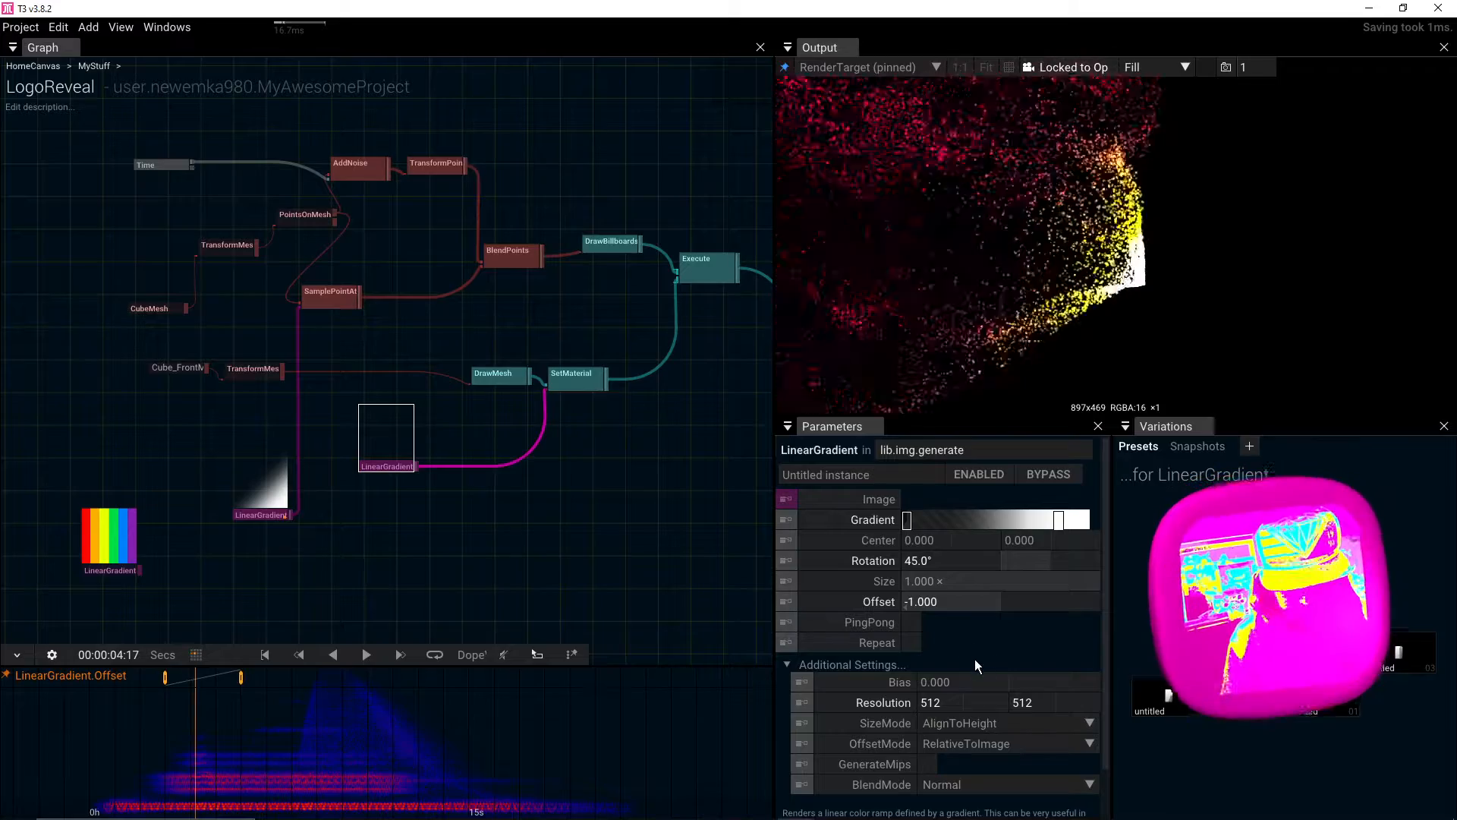
pyautogui.press('alt')
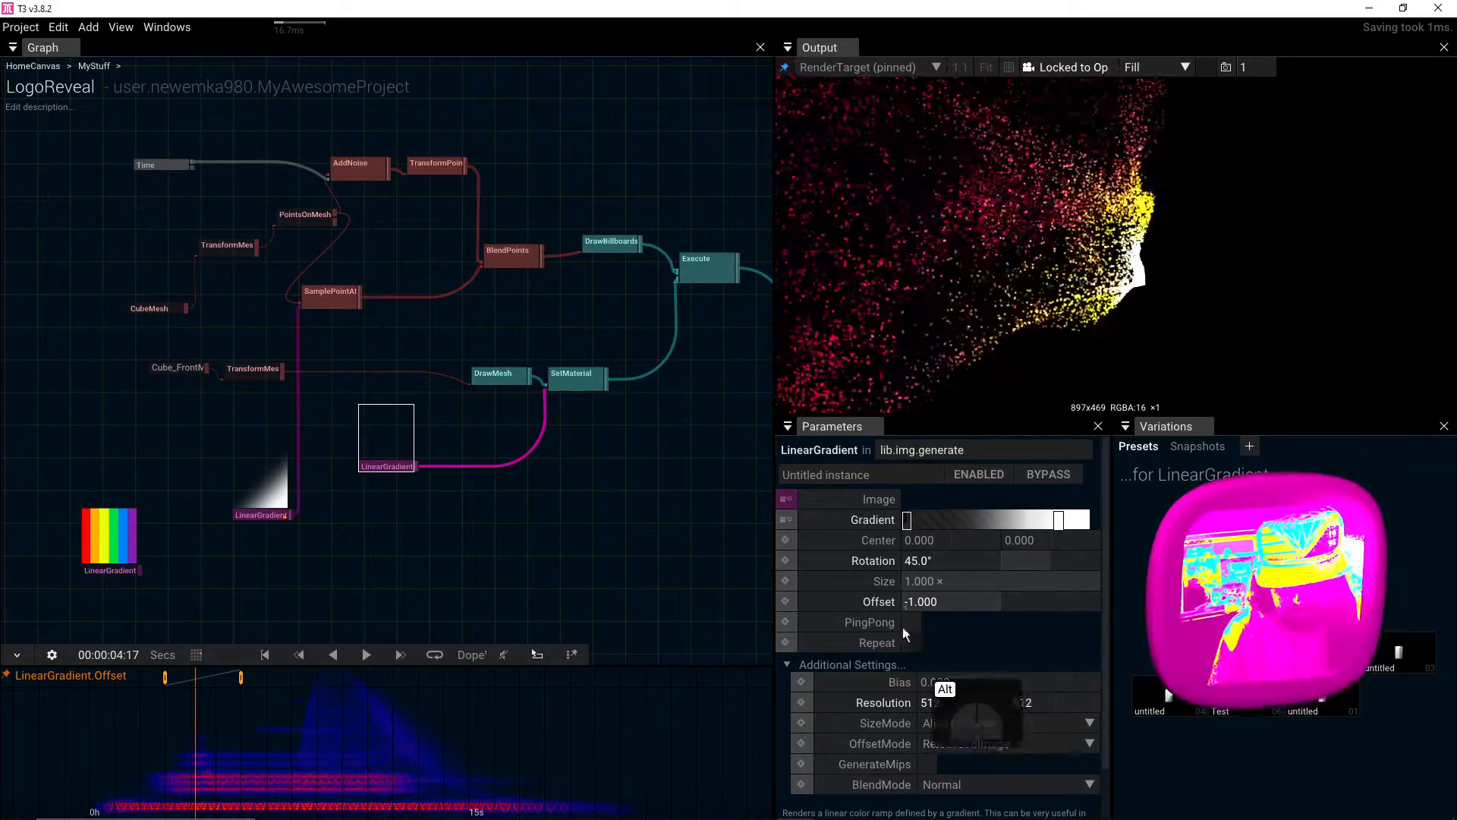
pyautogui.keyDown('alt'); pyautogui.click(786, 601); pyautogui.keyUp('alt')
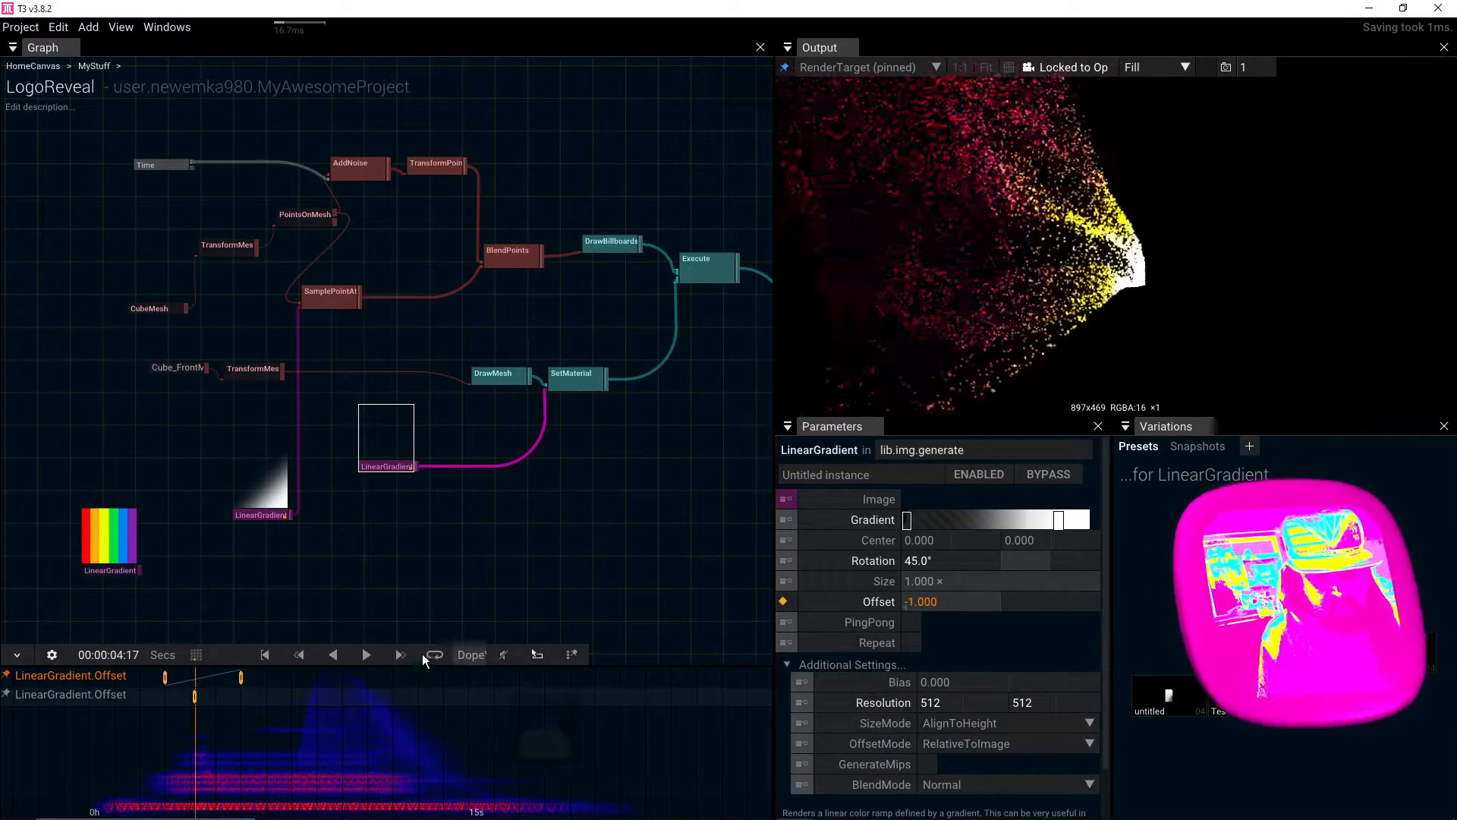
# Step: Add a keyframe at 5.19 seconds that sets the material's LinearGradient offset to 1
pyautogui.moveTo(197, 809); pyautogui.dragTo(221, 810)
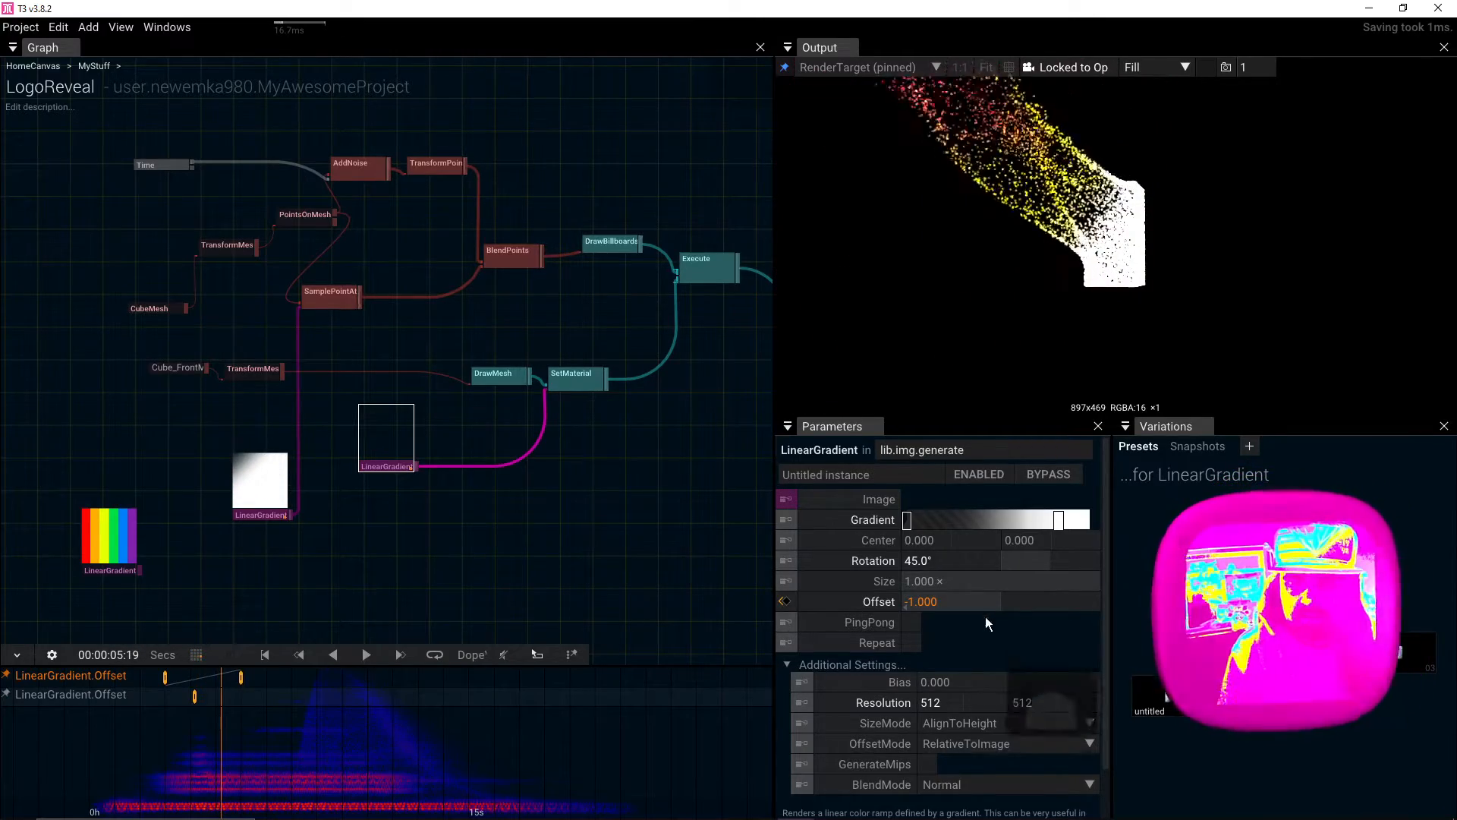
pyautogui.moveTo(967, 604); pyautogui.dragTo(1136, 599)
pyautogui.moveTo(1349, 601); pyautogui.dragTo(1364, 601)
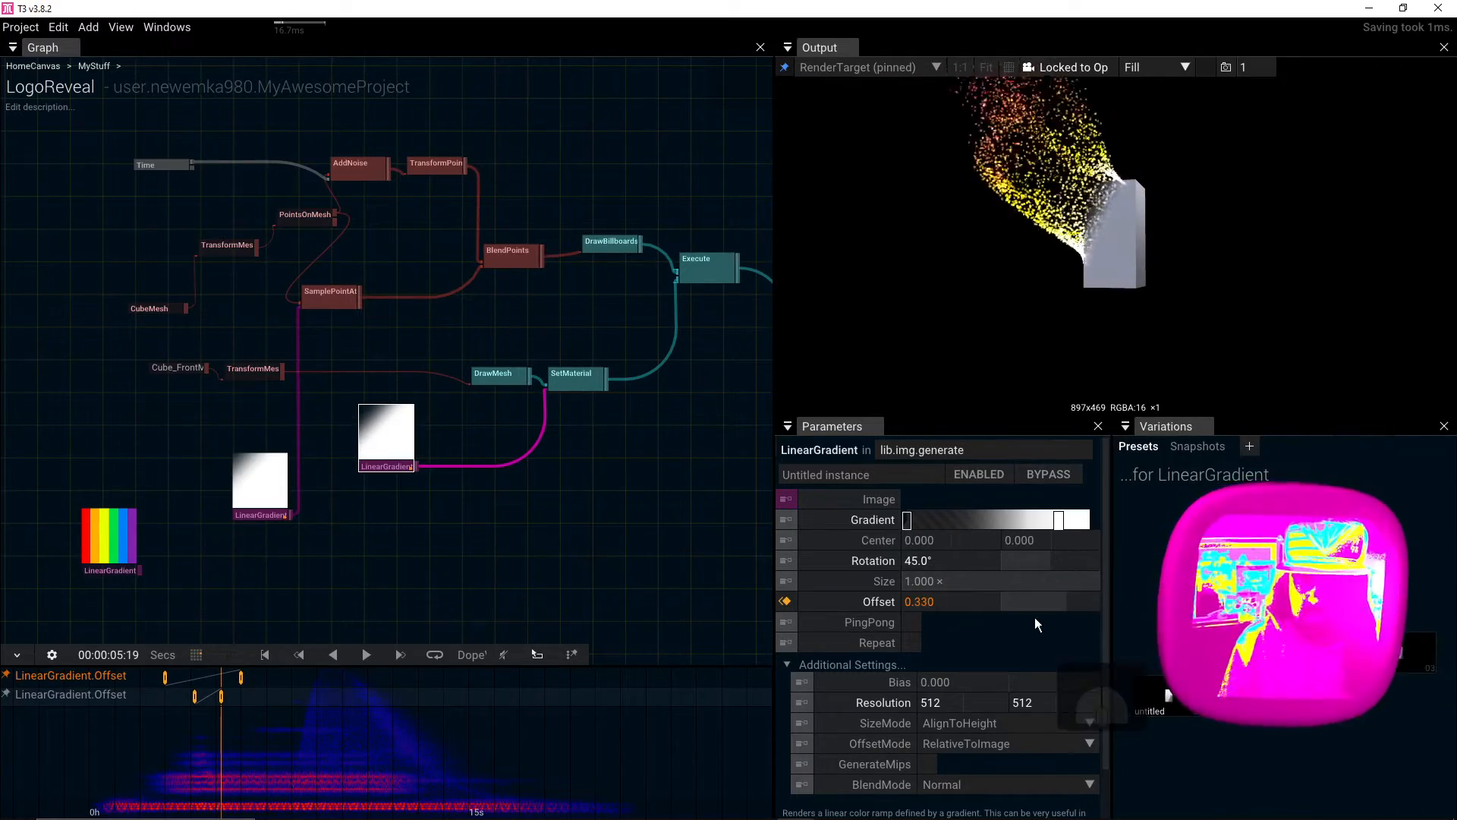
pyautogui.click(946, 600)
pyautogui.write('1')
pyautogui.press('Return')
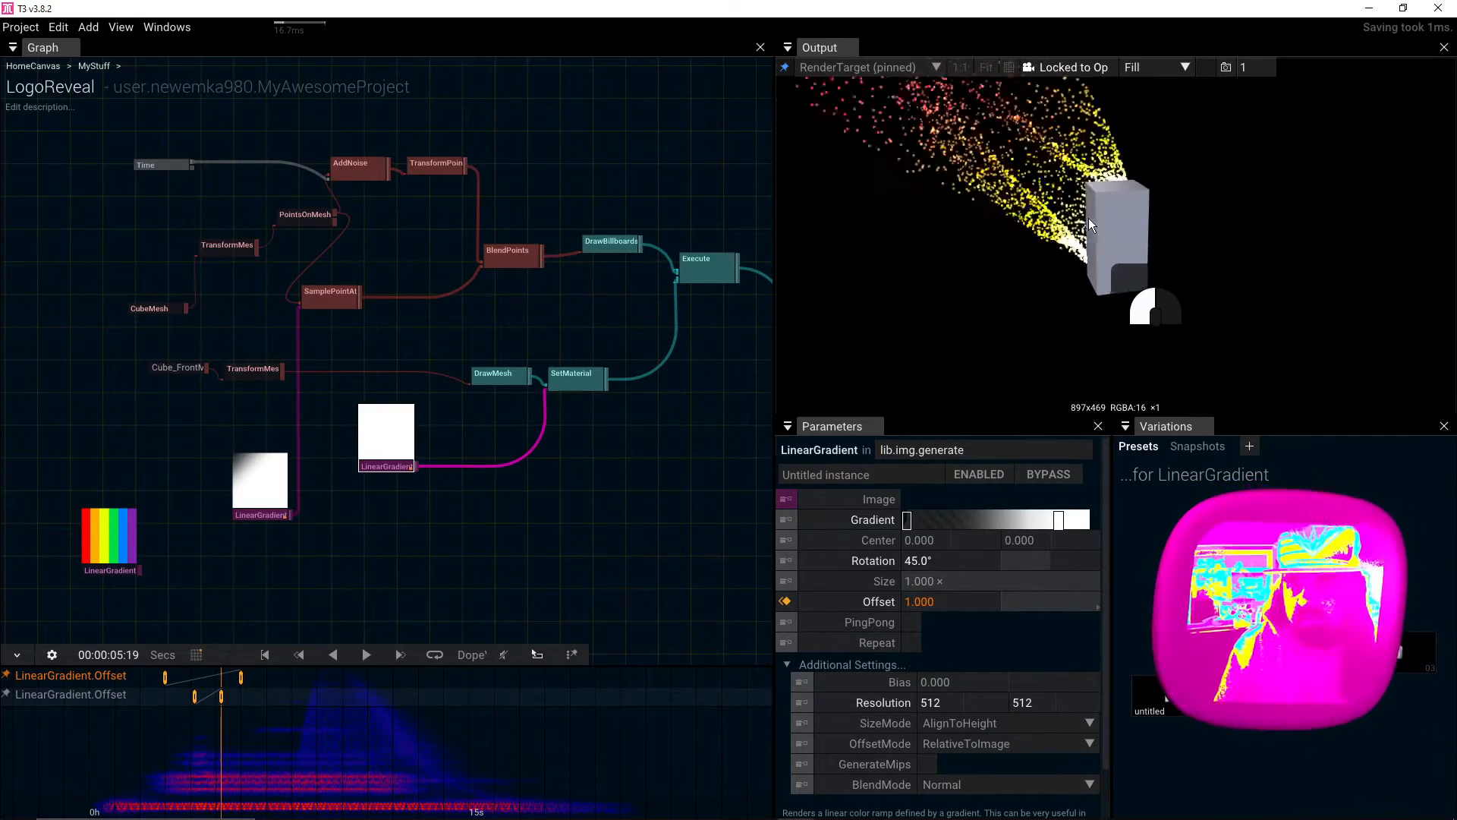
# Step: Move the material gradient's last offset keyframe to just past 6 seconds, scrubbing the timeline to check the reveal
pyautogui.click(403, 654)
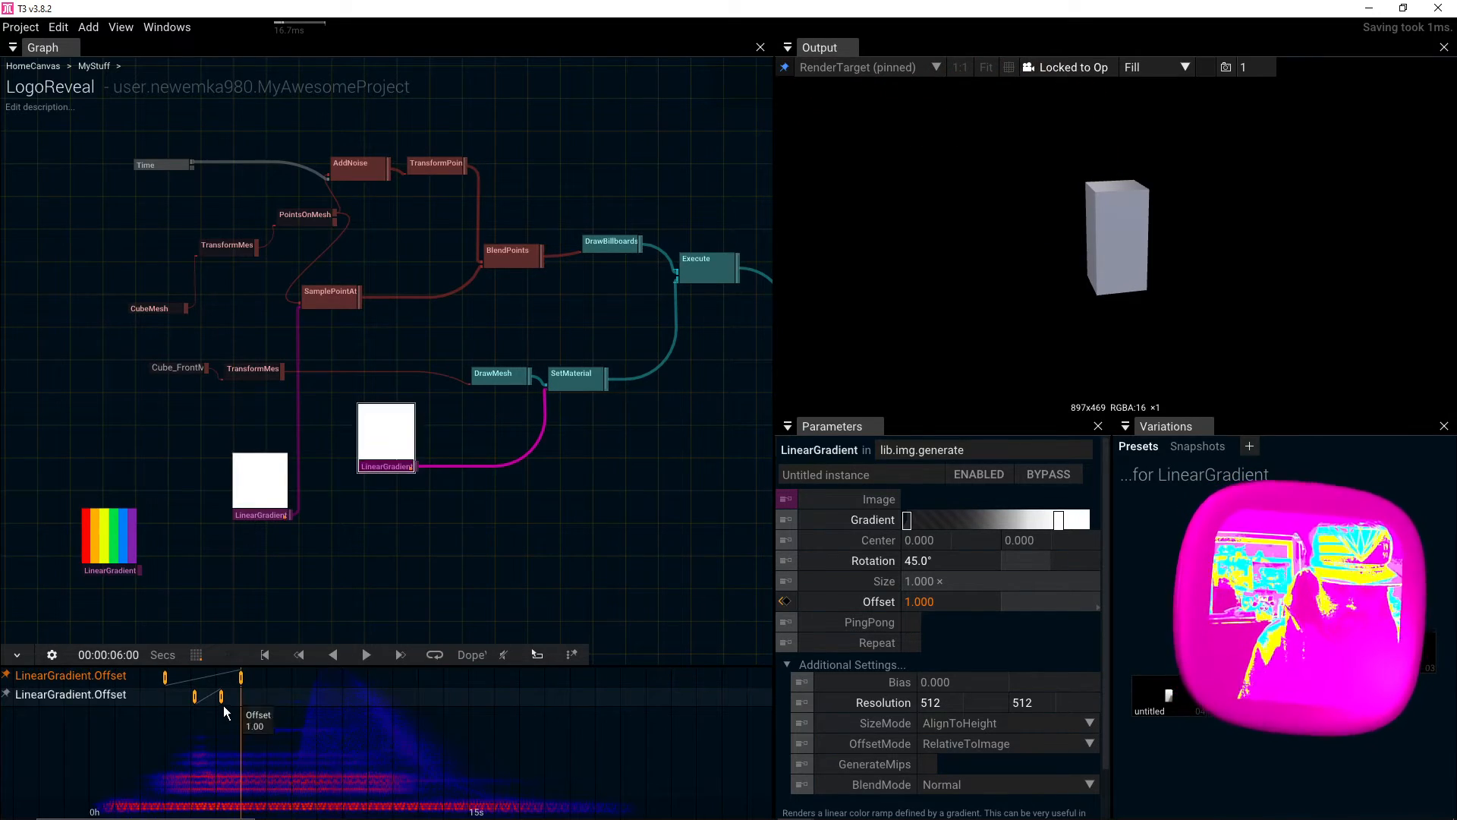
pyautogui.scroll(5, 217, 727)
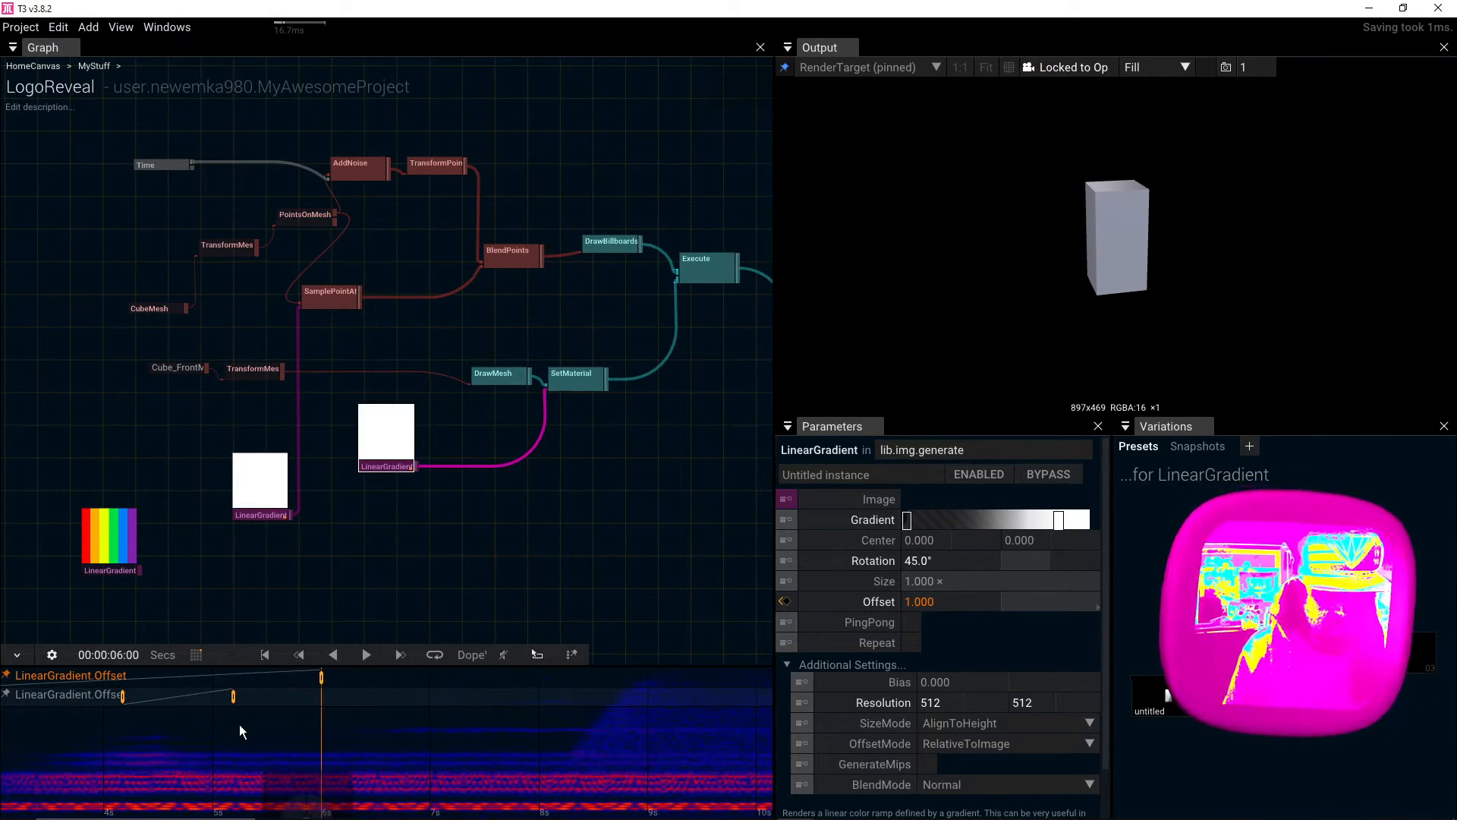
pyautogui.click(239, 718)
pyautogui.moveTo(248, 696); pyautogui.dragTo(321, 697)
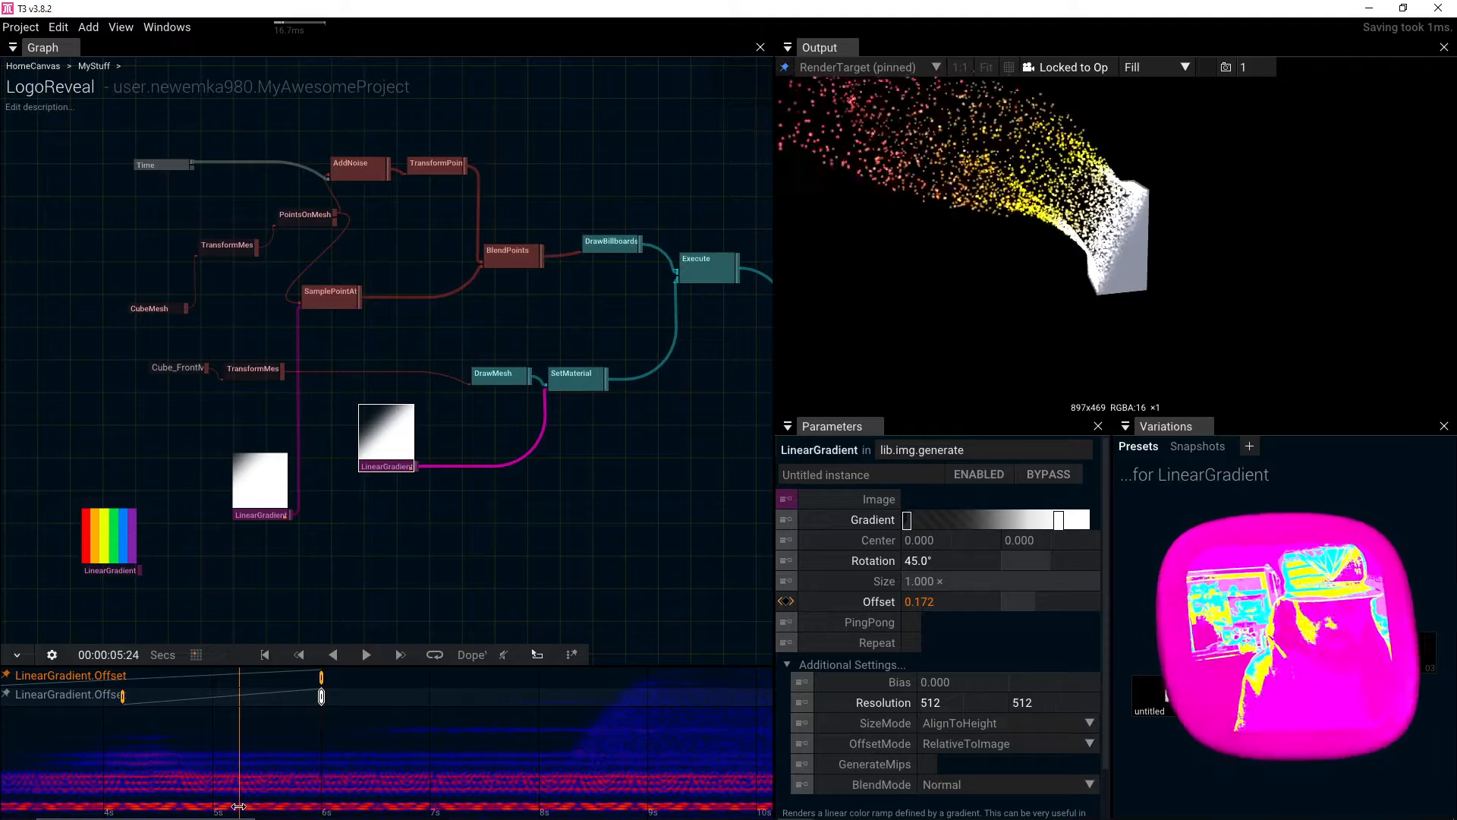
pyautogui.moveTo(242, 775)
pyautogui.mouseDown()
pyautogui.moveTo(142, 773)
pyautogui.moveTo(259, 793)
pyautogui.mouseUp()
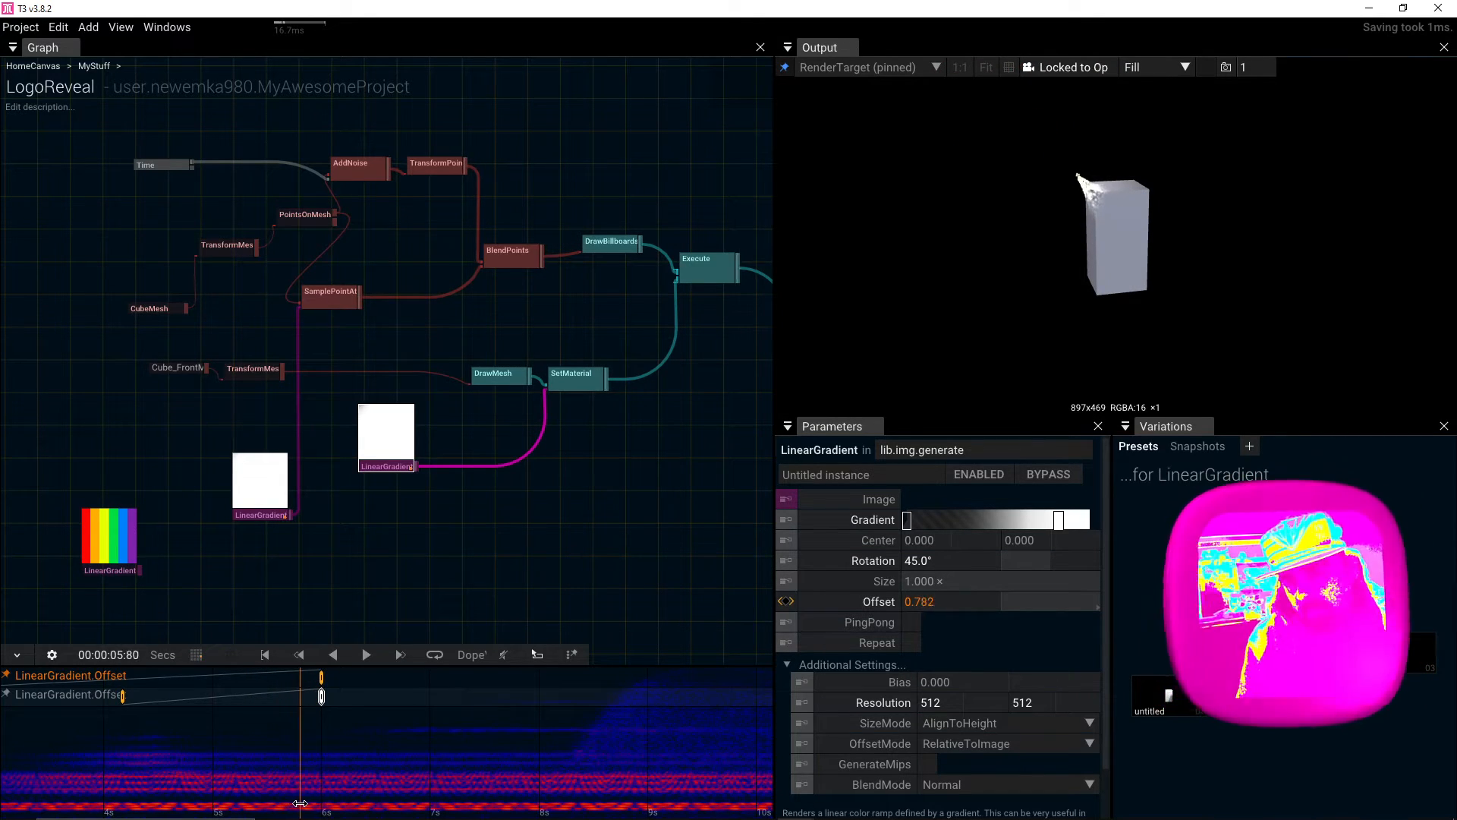
pyautogui.click(347, 731)
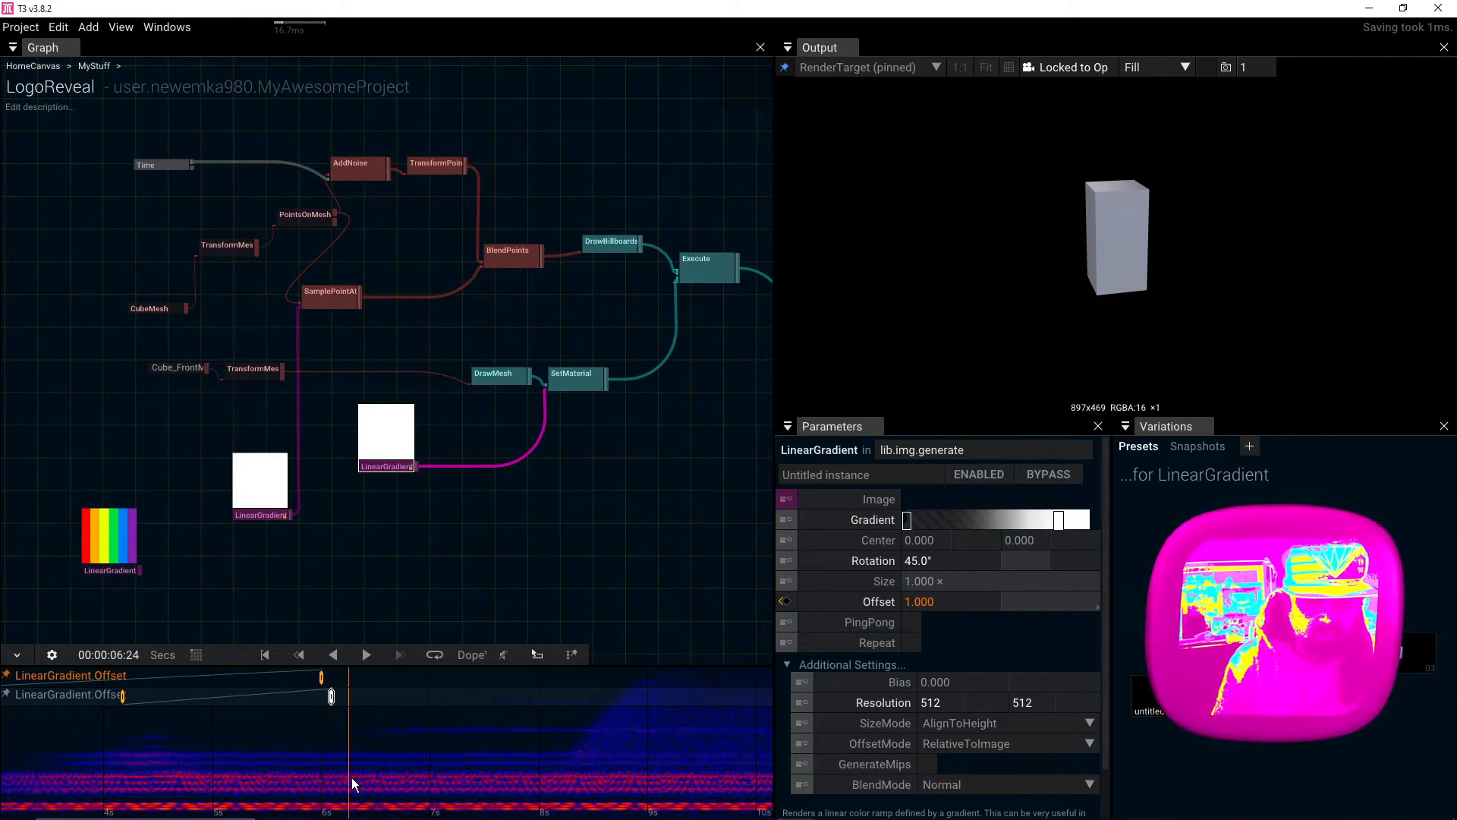
pyautogui.moveTo(348, 806); pyautogui.dragTo(269, 787)
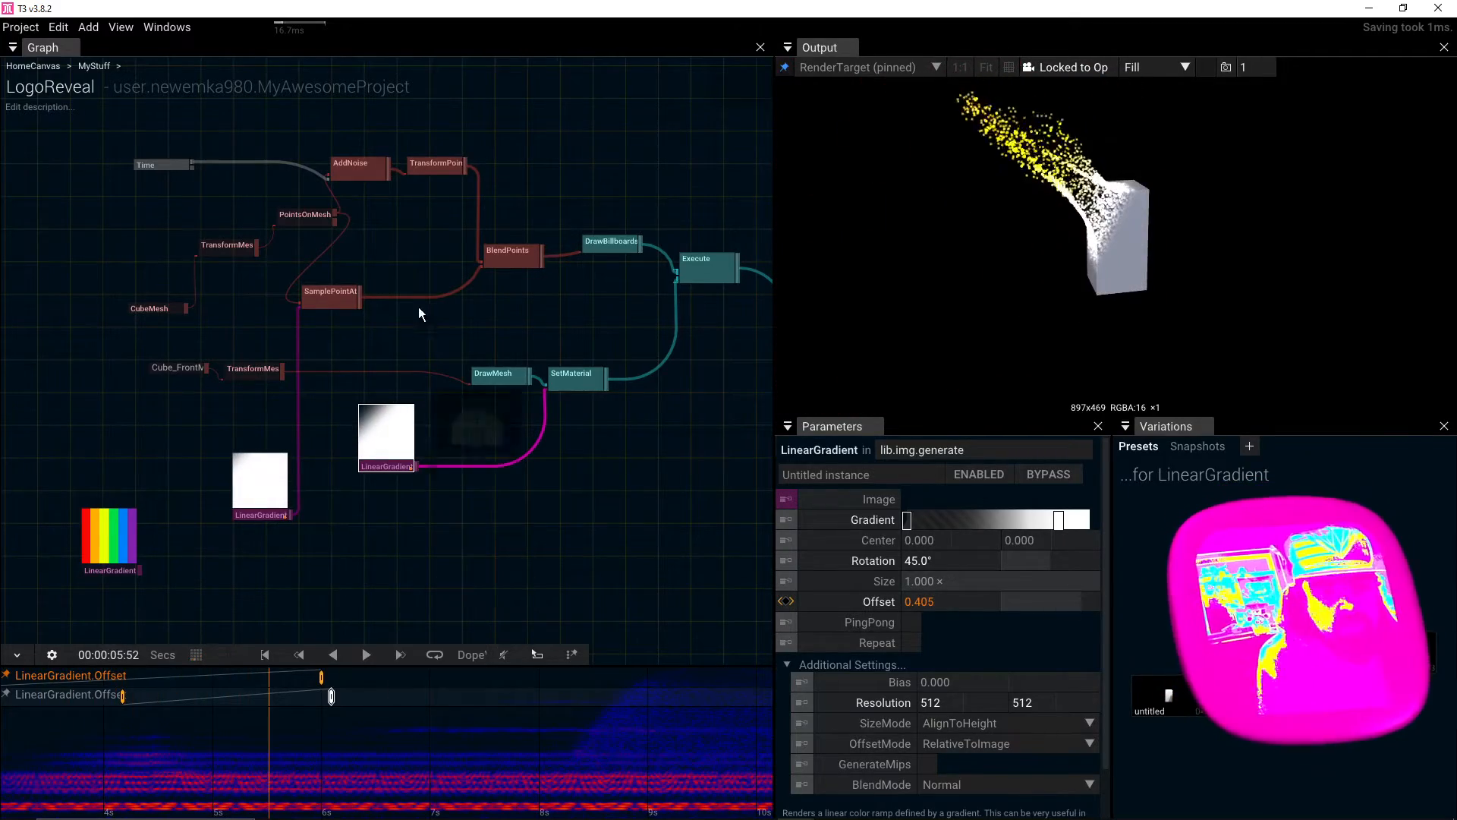
# Step: Set the PointsOnMesh point count to 100000
pyautogui.click(305, 220)
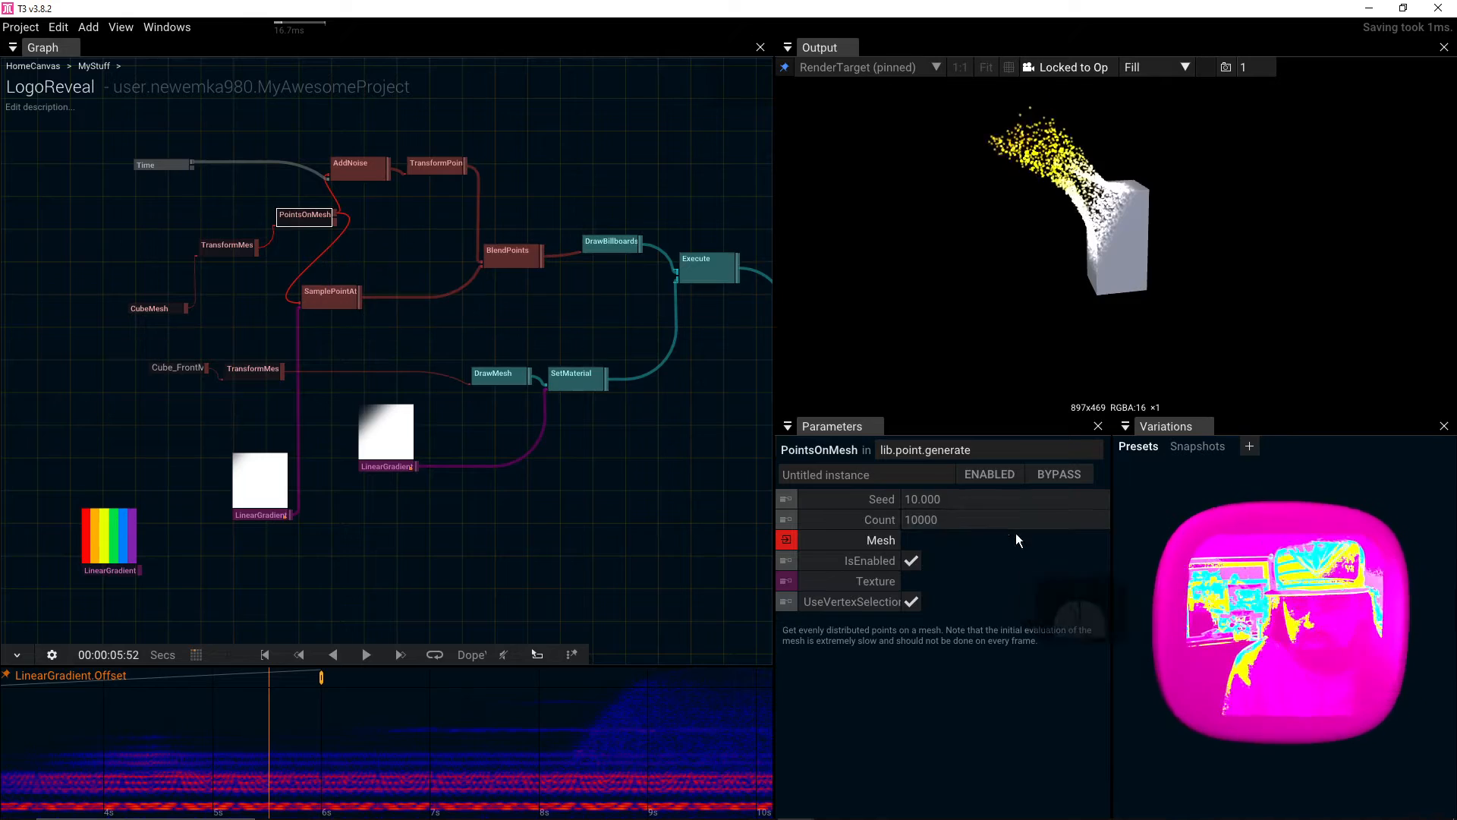
pyautogui.write('100000')
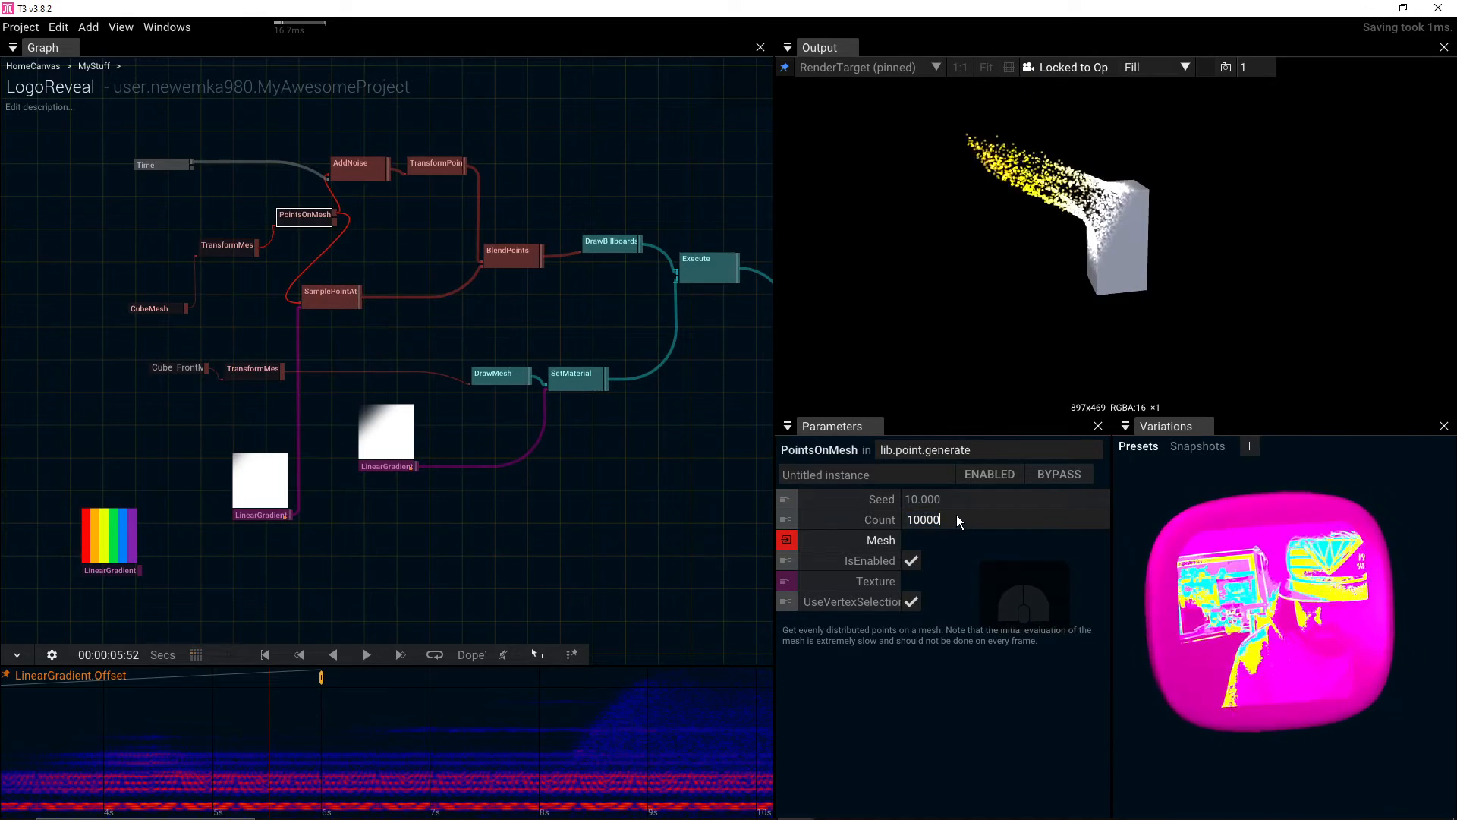
pyautogui.press('Return')
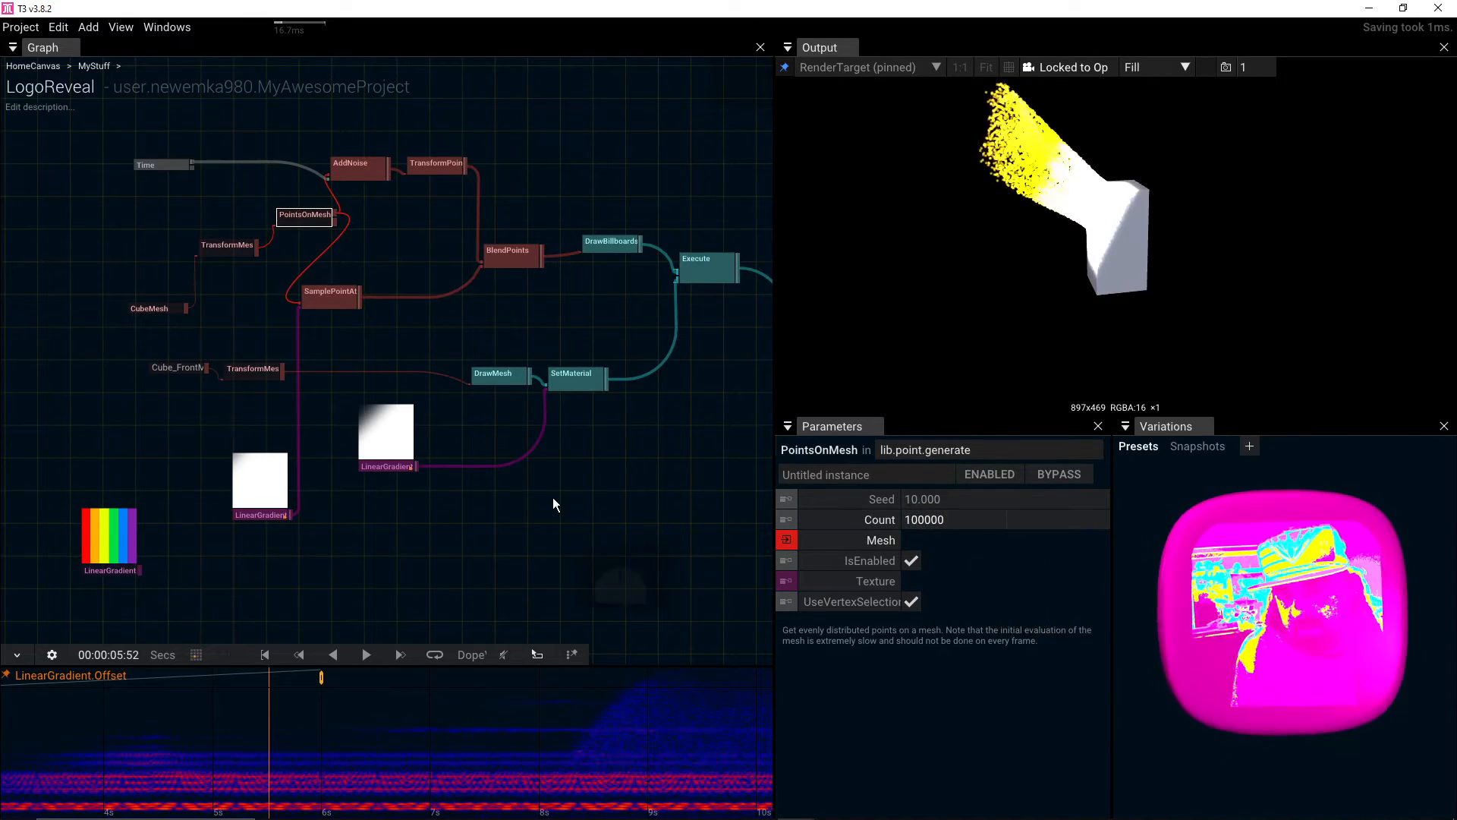
# Step: Place the playhead at 0.28 seconds and play the complete points-to-cube reveal
pyautogui.moveTo(269, 801); pyautogui.dragTo(4, 726)
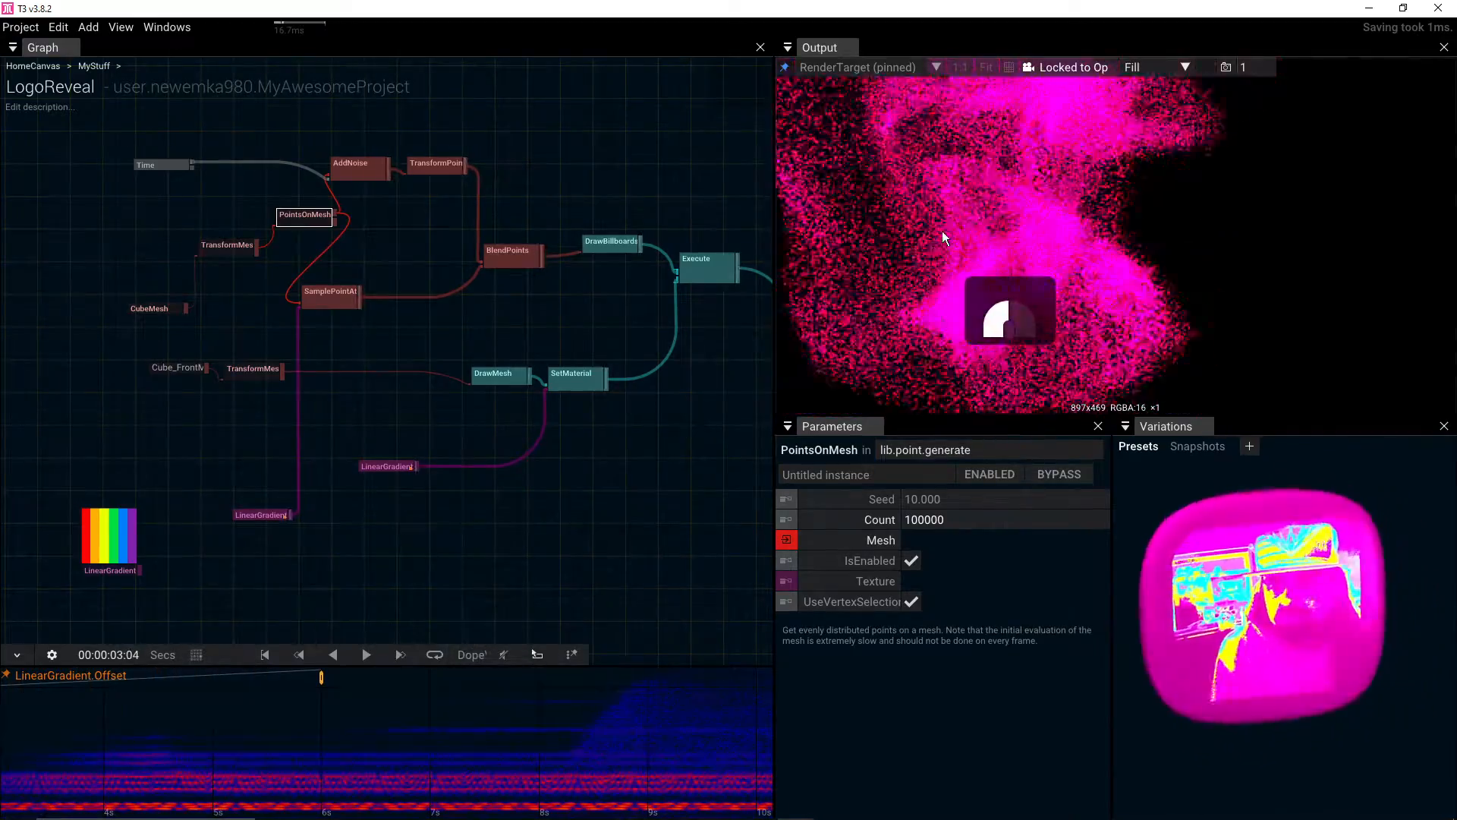
pyautogui.moveTo(316, 564); pyautogui.dragTo(569, 526)
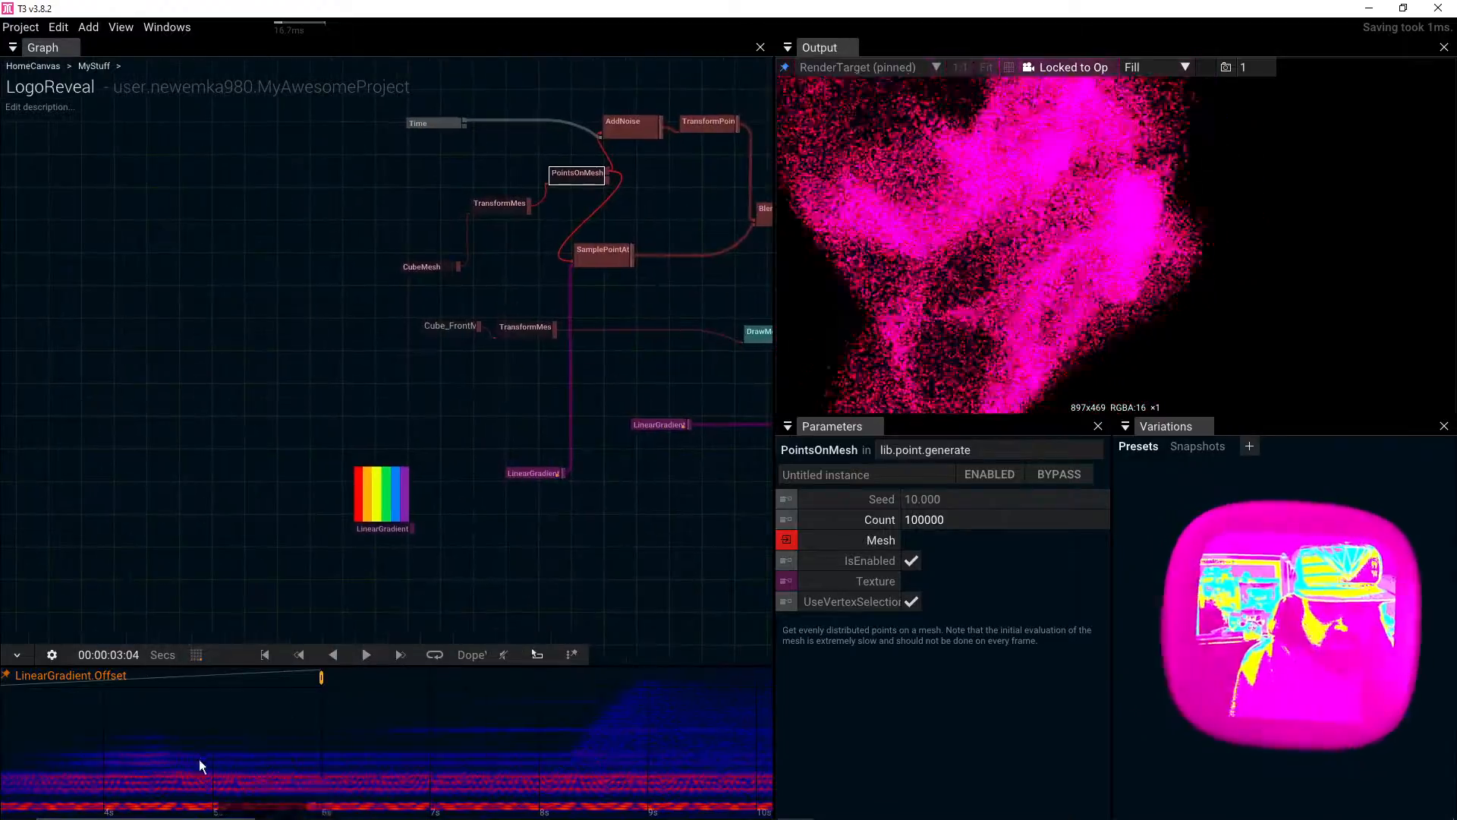
pyautogui.scroll(-5, 539, 717)
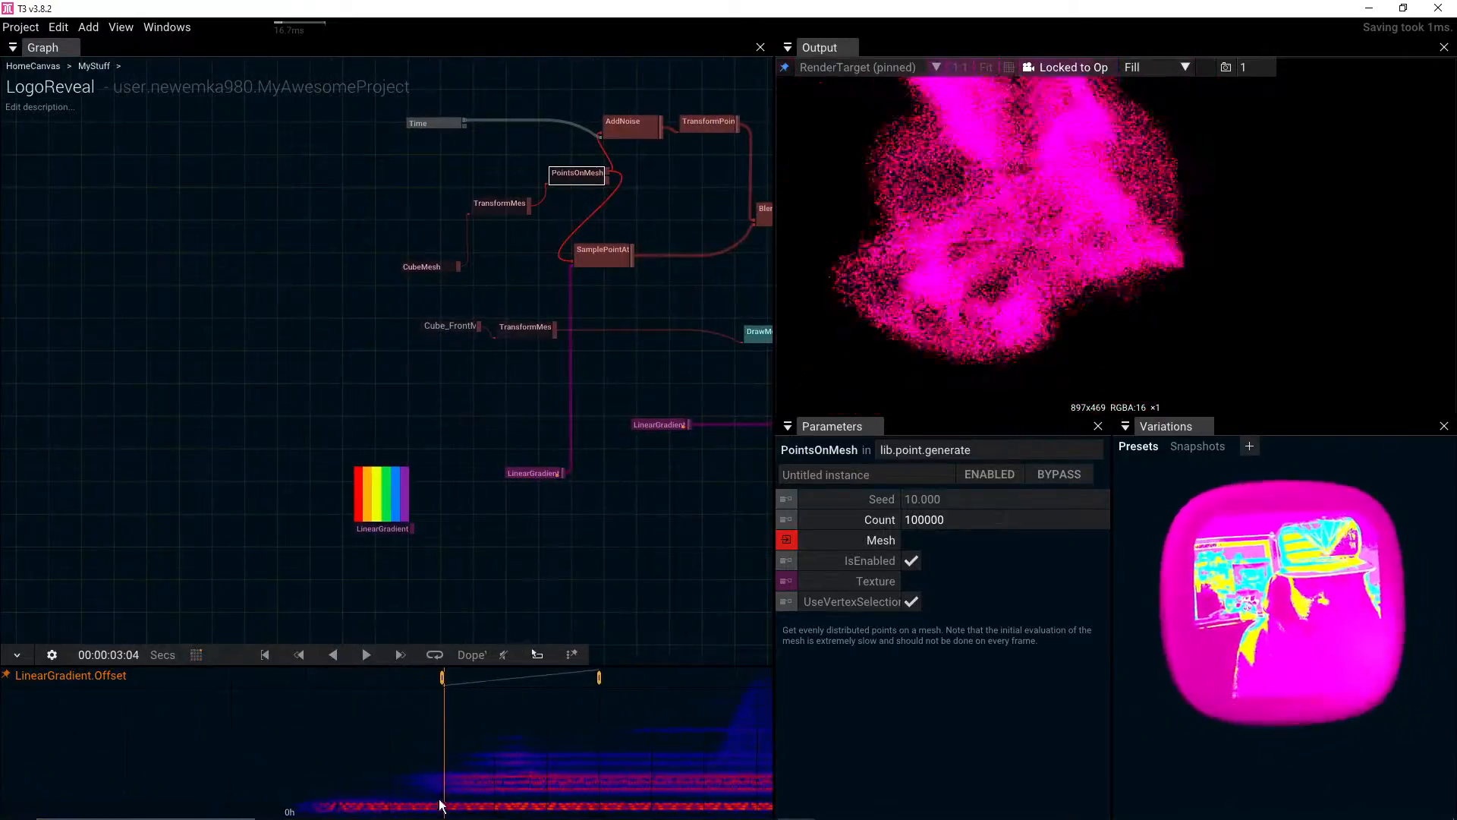
pyautogui.click(270, 787)
pyautogui.moveTo(270, 787); pyautogui.dragTo(268, 787)
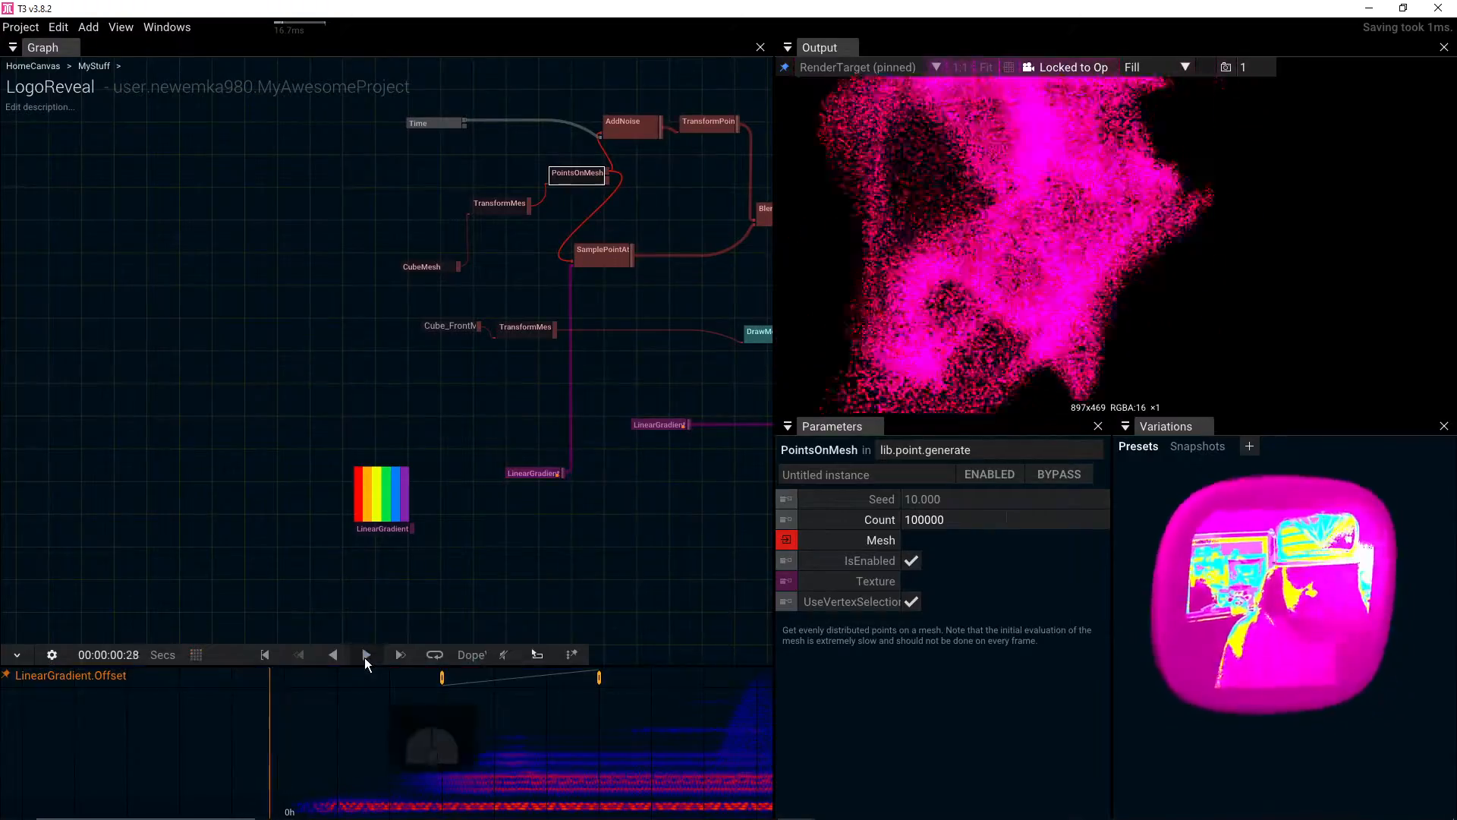
pyautogui.click(365, 655)
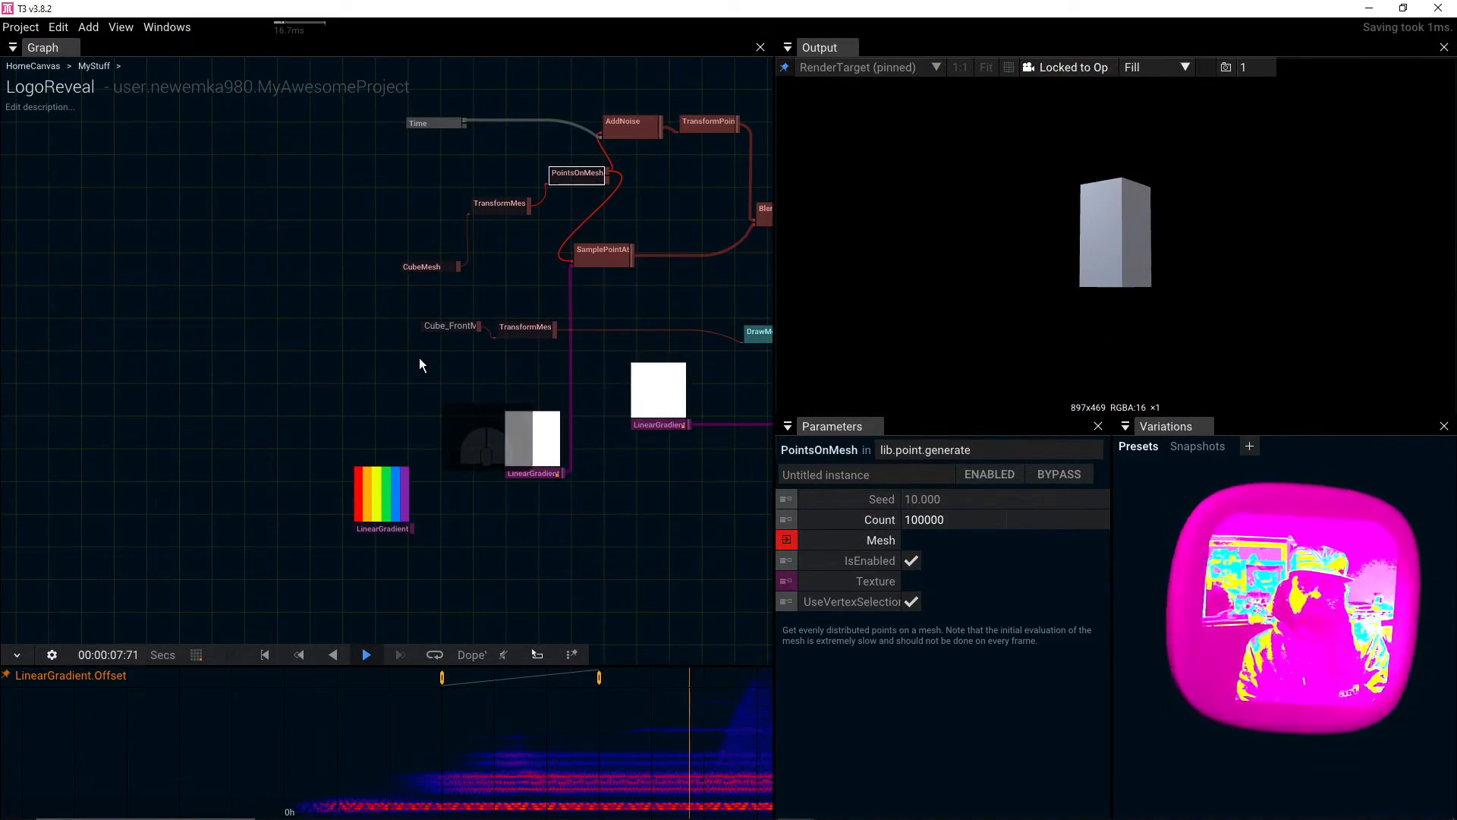
# Step: Replay the reveal from the start and set the PointsOnMesh point count to 50000
pyautogui.click(290, 808)
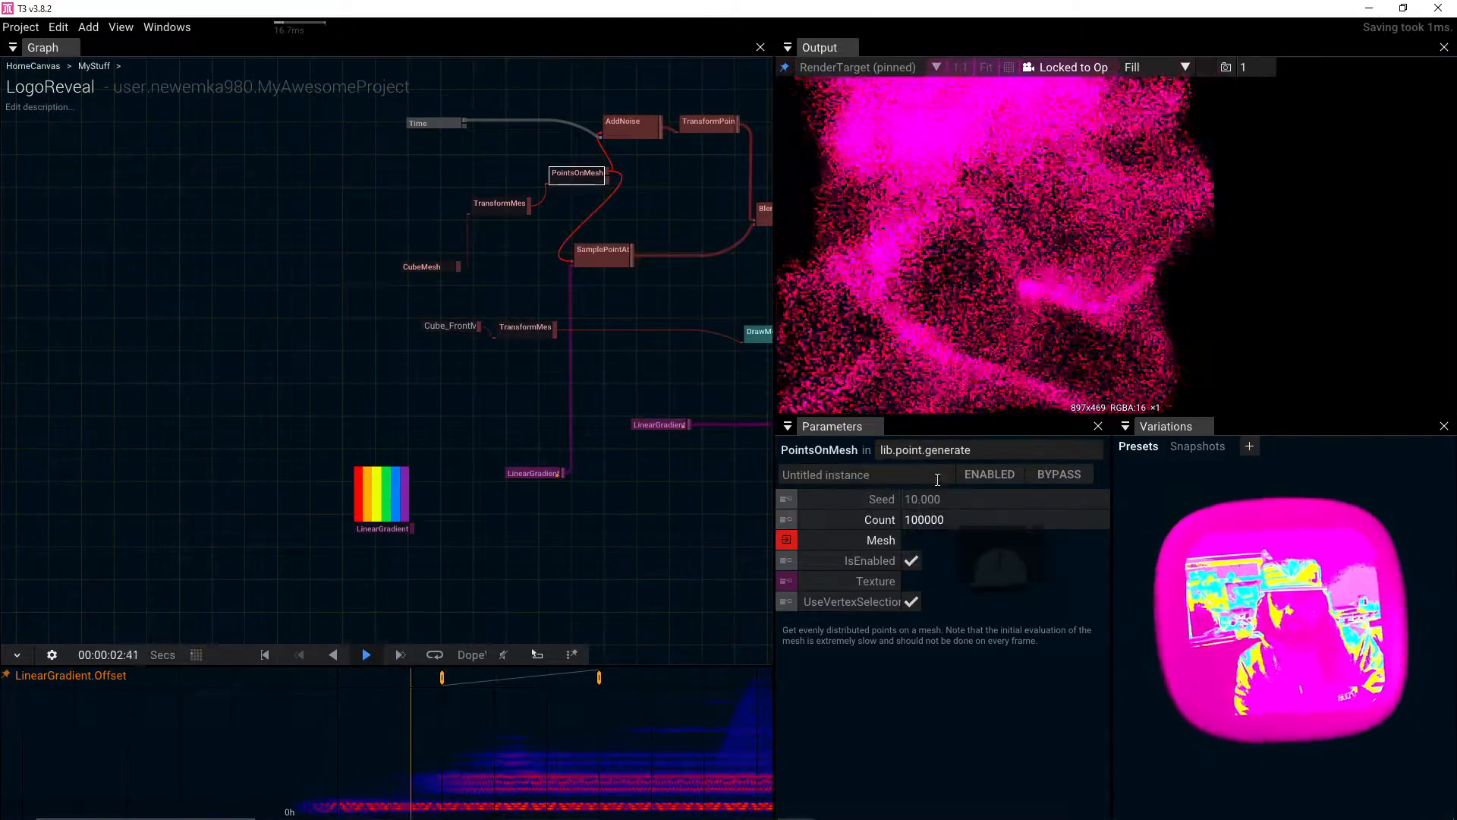
pyautogui.click(959, 519)
pyautogui.click(968, 521)
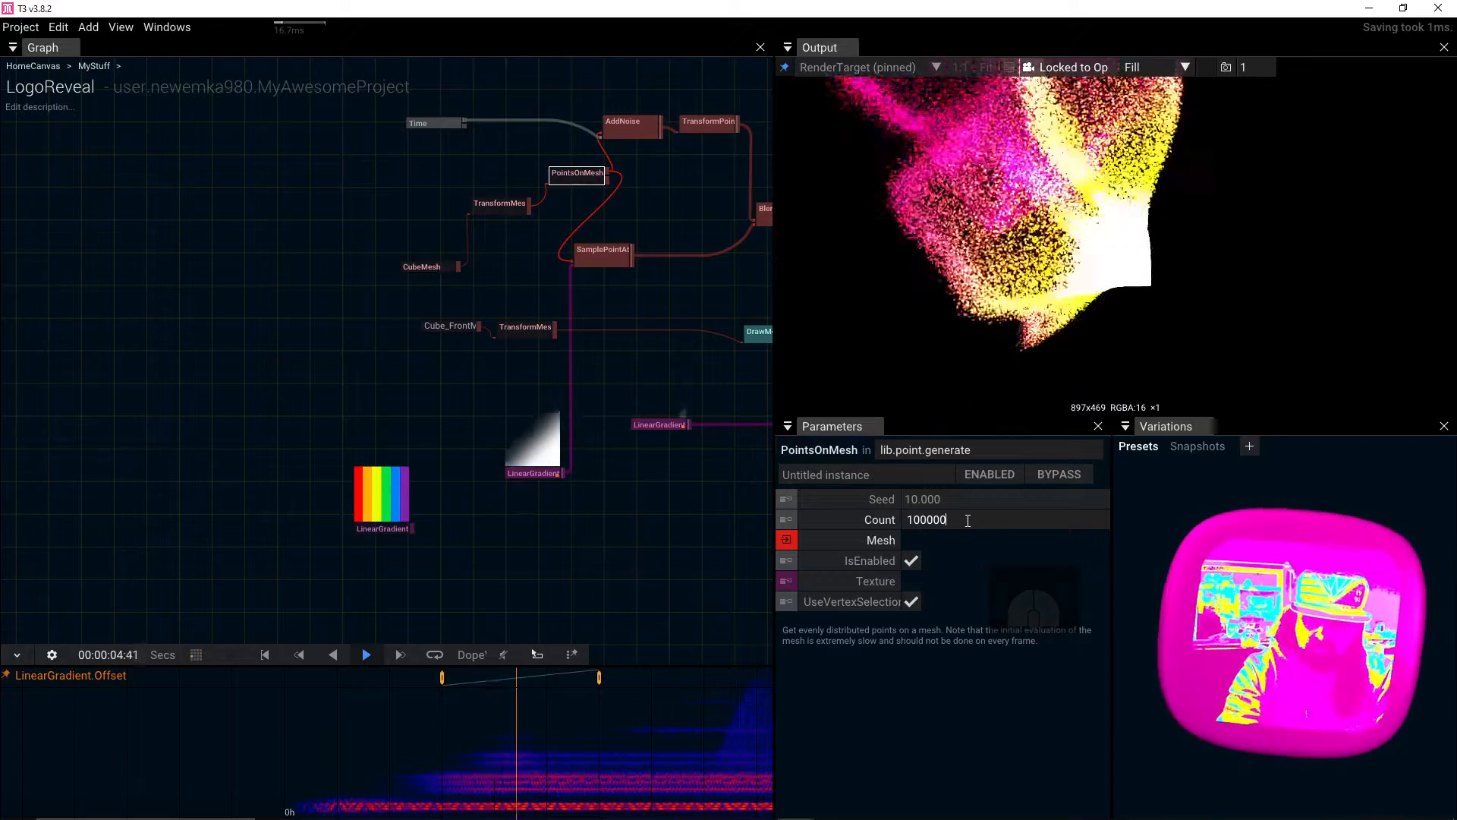
pyautogui.press('BackSpace')
pyautogui.press('BackSpace')
pyautogui.press('BackSpace')
pyautogui.press('BackSpace')
pyautogui.press('BackSpace')
pyautogui.press('BackSpace')
pyautogui.write('50000')
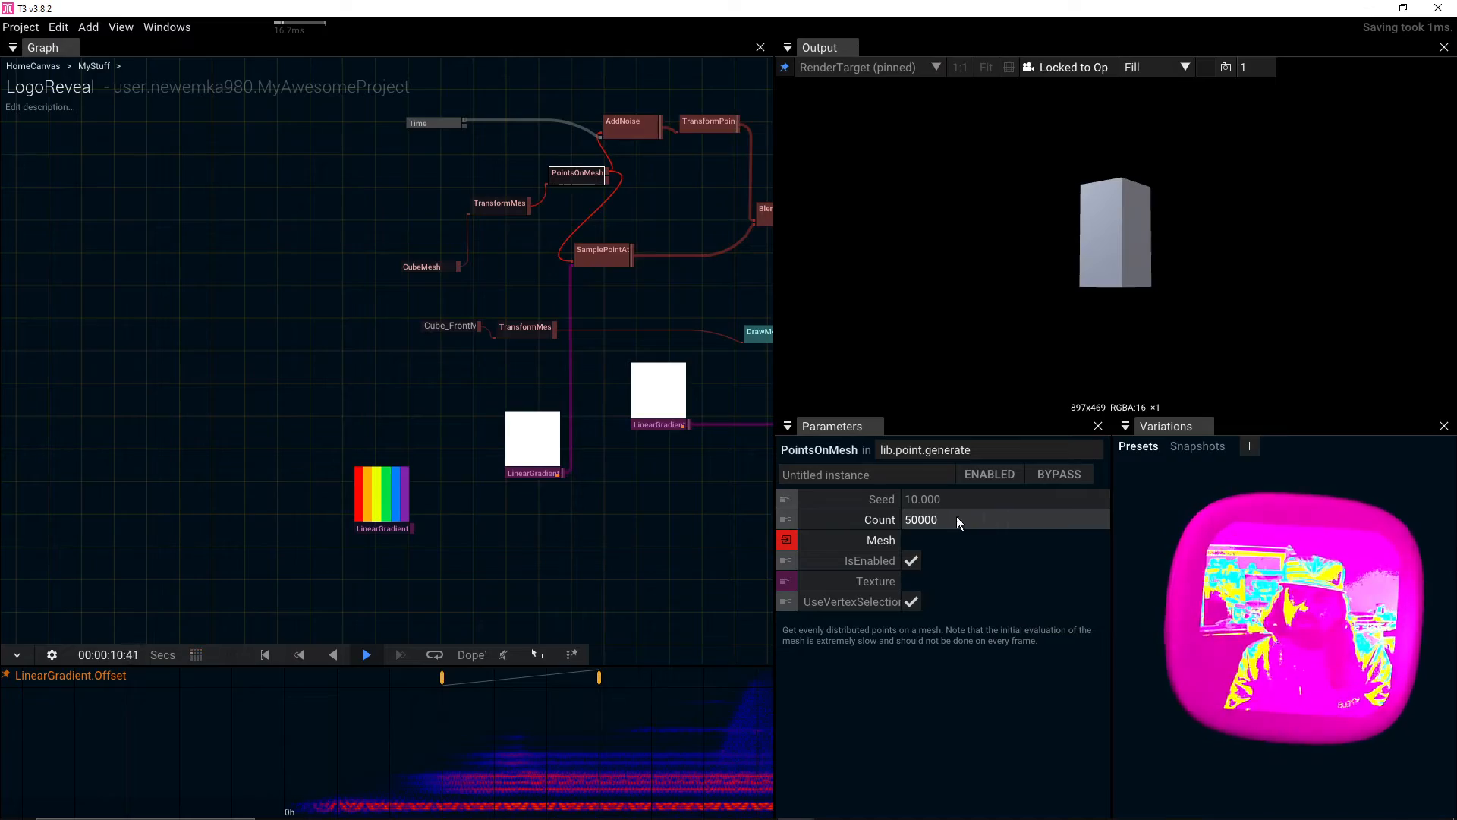
# Step: Review the reveal from several timeline positions and pause playback at 2.79 seconds
pyautogui.moveTo(562, 804); pyautogui.dragTo(534, 778)
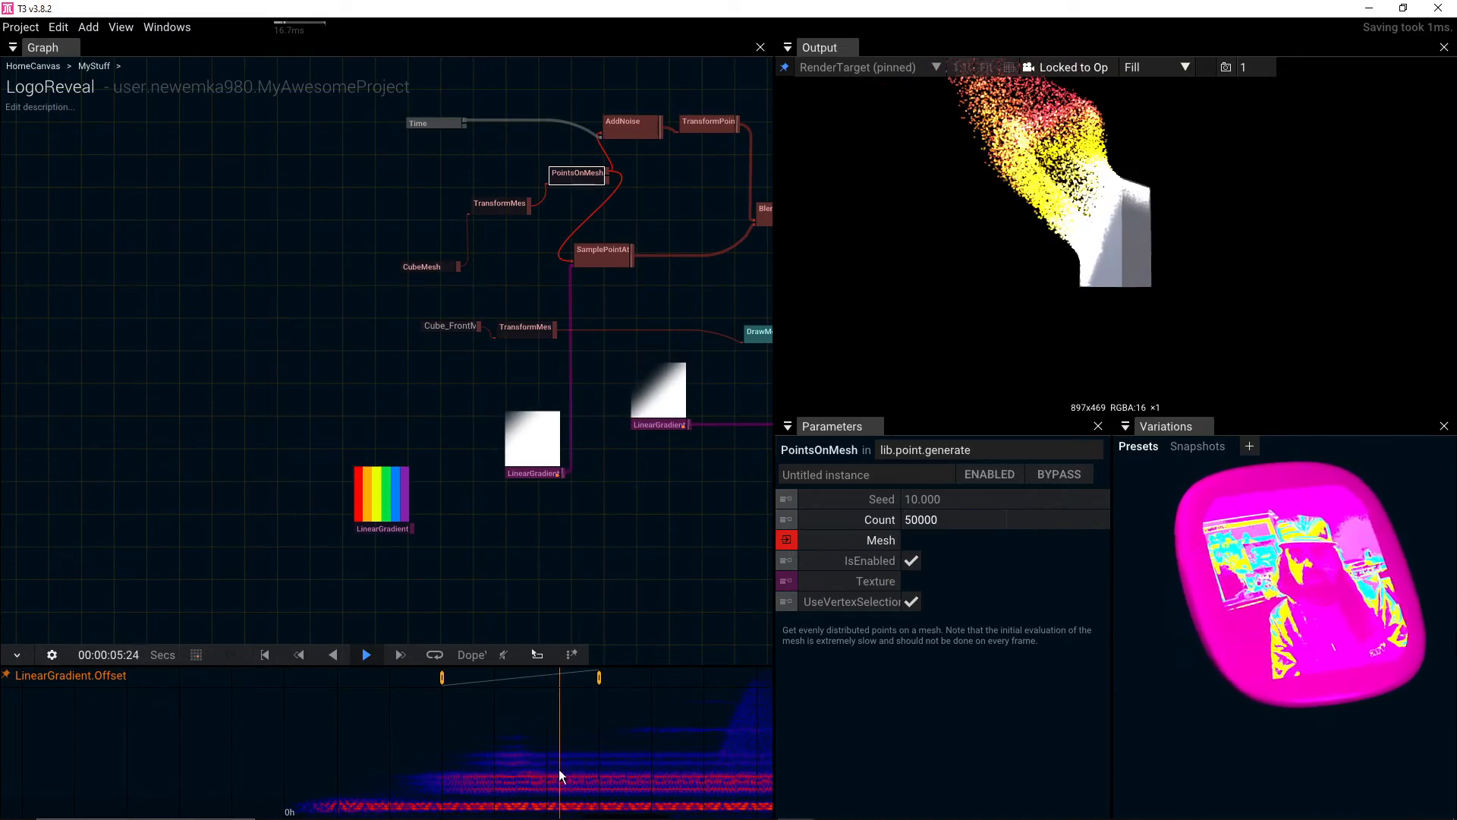
pyautogui.click(476, 777)
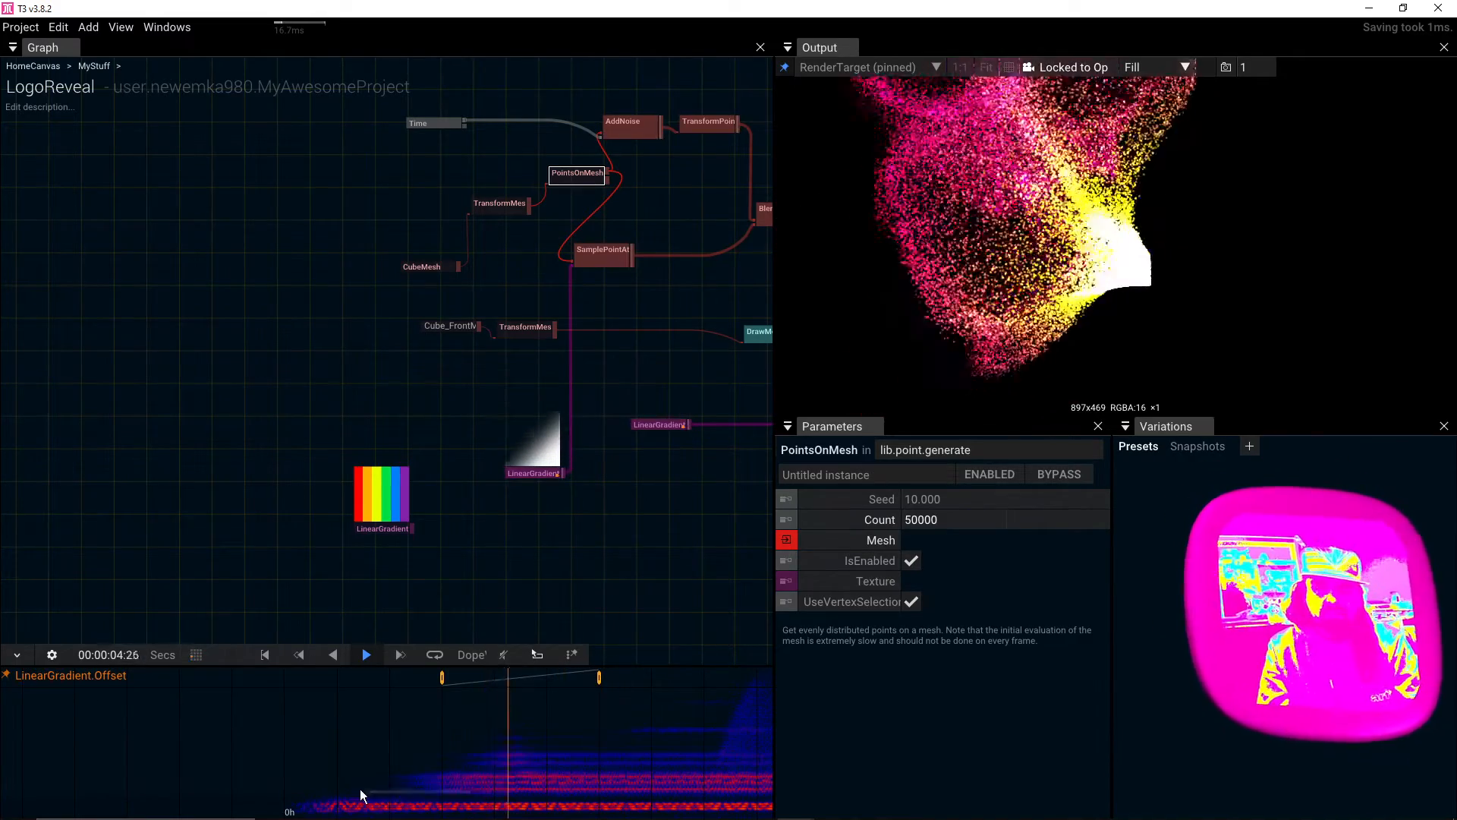
pyautogui.click(366, 656)
# Step: Set the SetMaterial operator's Metal value to 0.320
pyautogui.moveTo(677, 531); pyautogui.dragTo(409, 544)
pyautogui.click(410, 373)
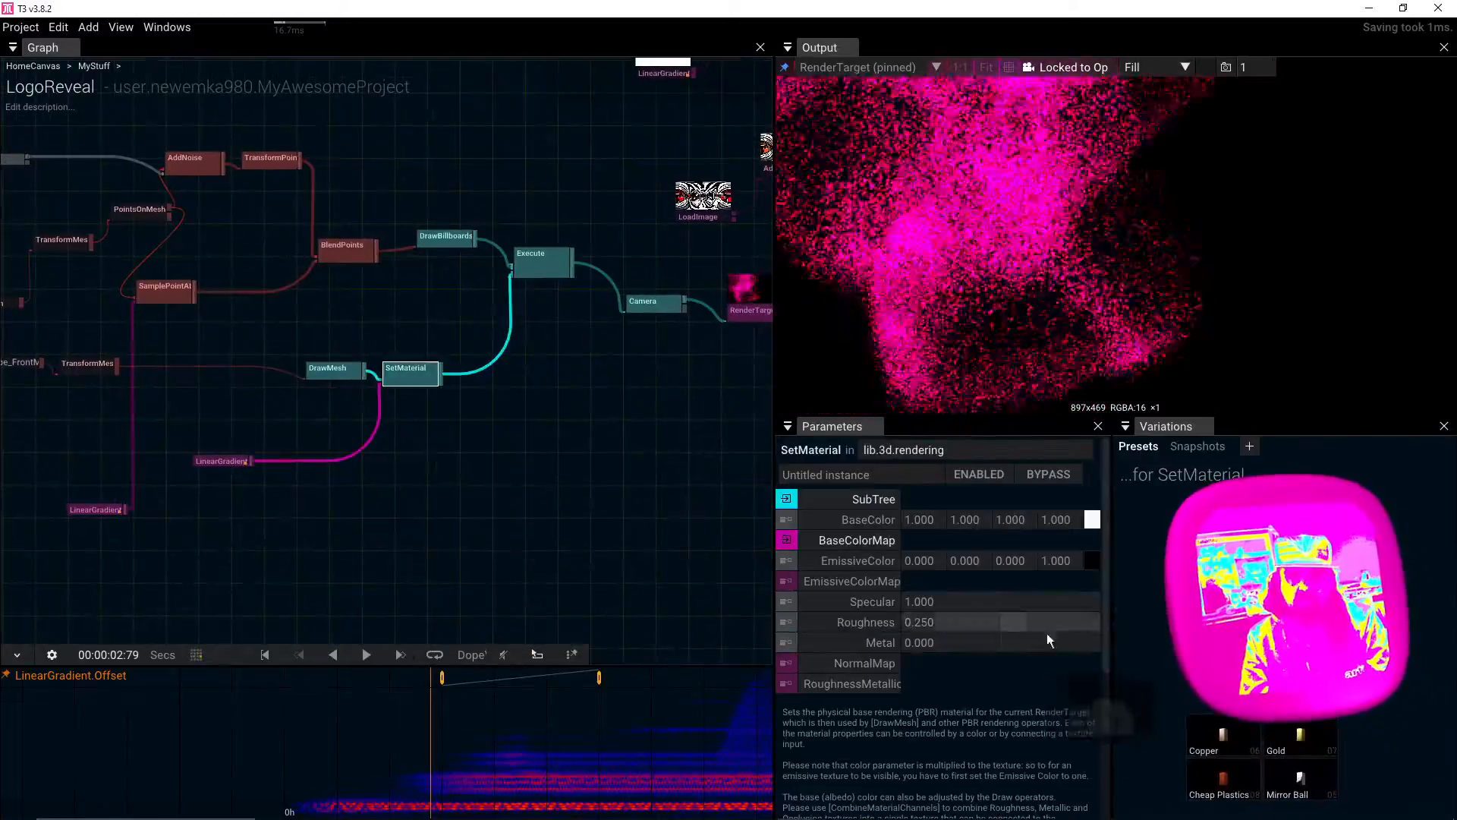
pyautogui.moveTo(935, 650); pyautogui.dragTo(977, 660)
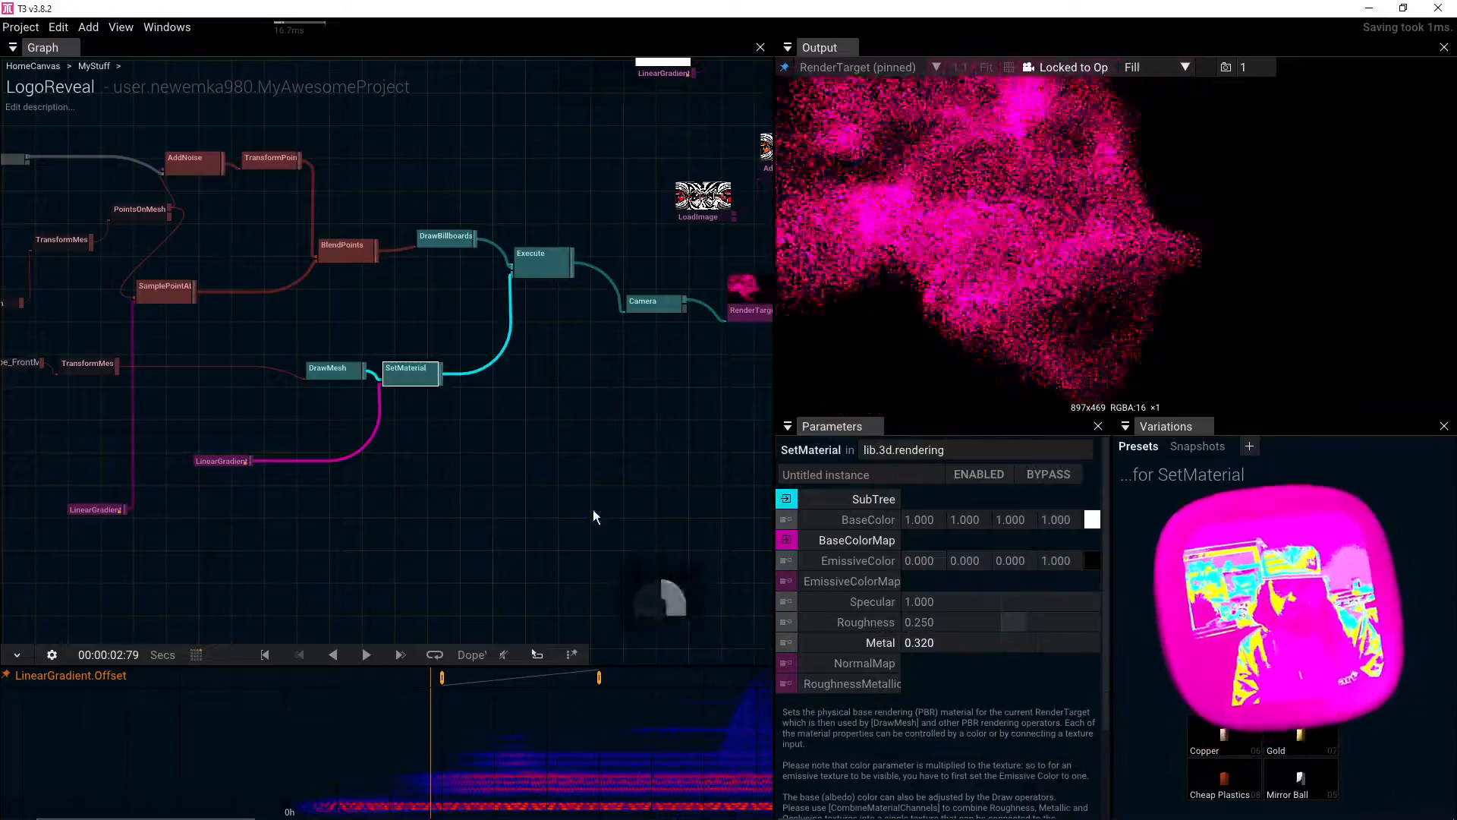
# Step: Look over the graph and scrub the timeline to 5.39 seconds to examine the partly revealed metallic cube
pyautogui.moveTo(593, 509); pyautogui.dragTo(425, 581)
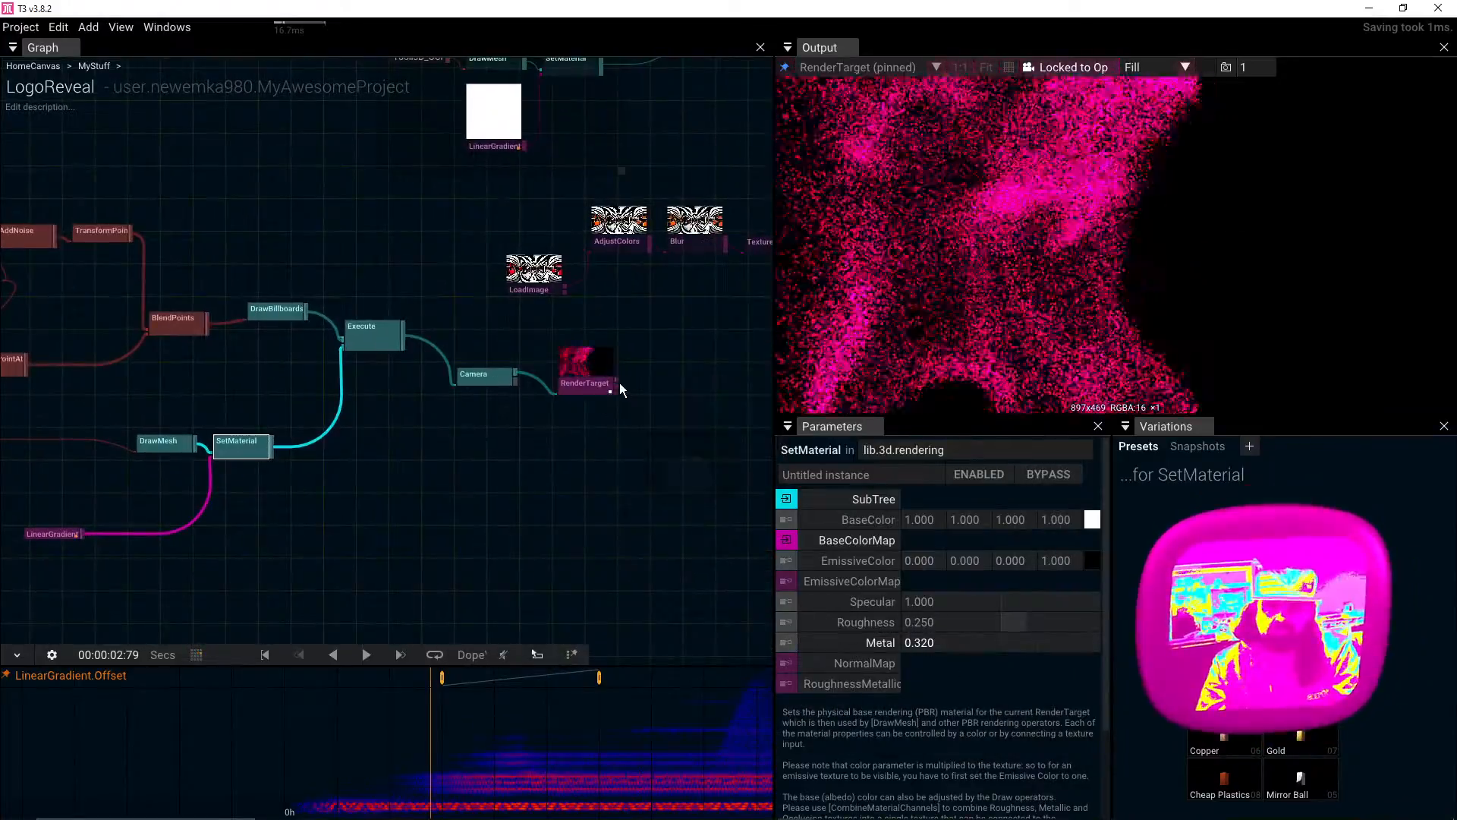
pyautogui.moveTo(265, 600); pyautogui.dragTo(511, 513)
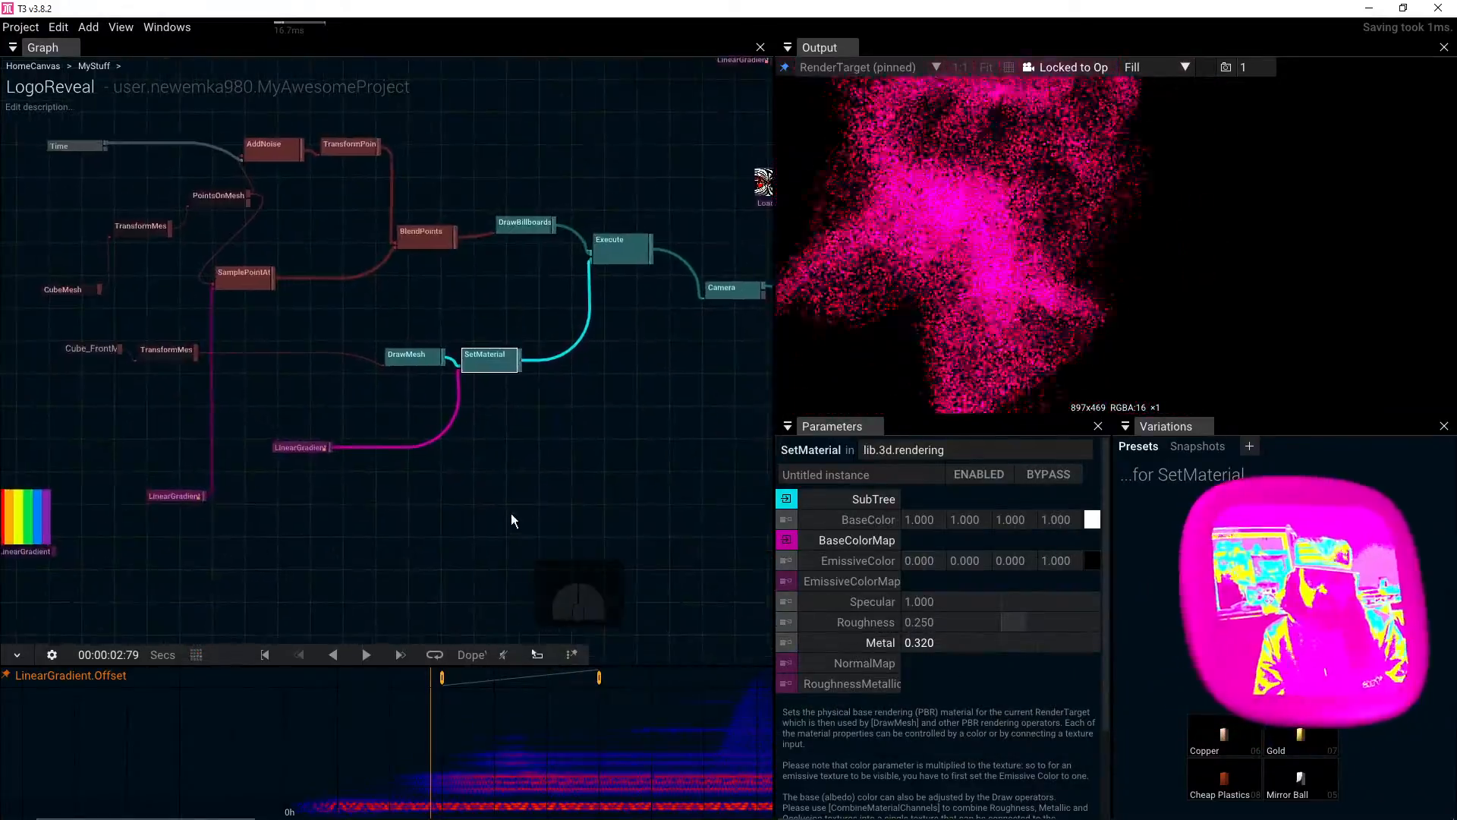
pyautogui.moveTo(263, 517); pyautogui.dragTo(390, 572)
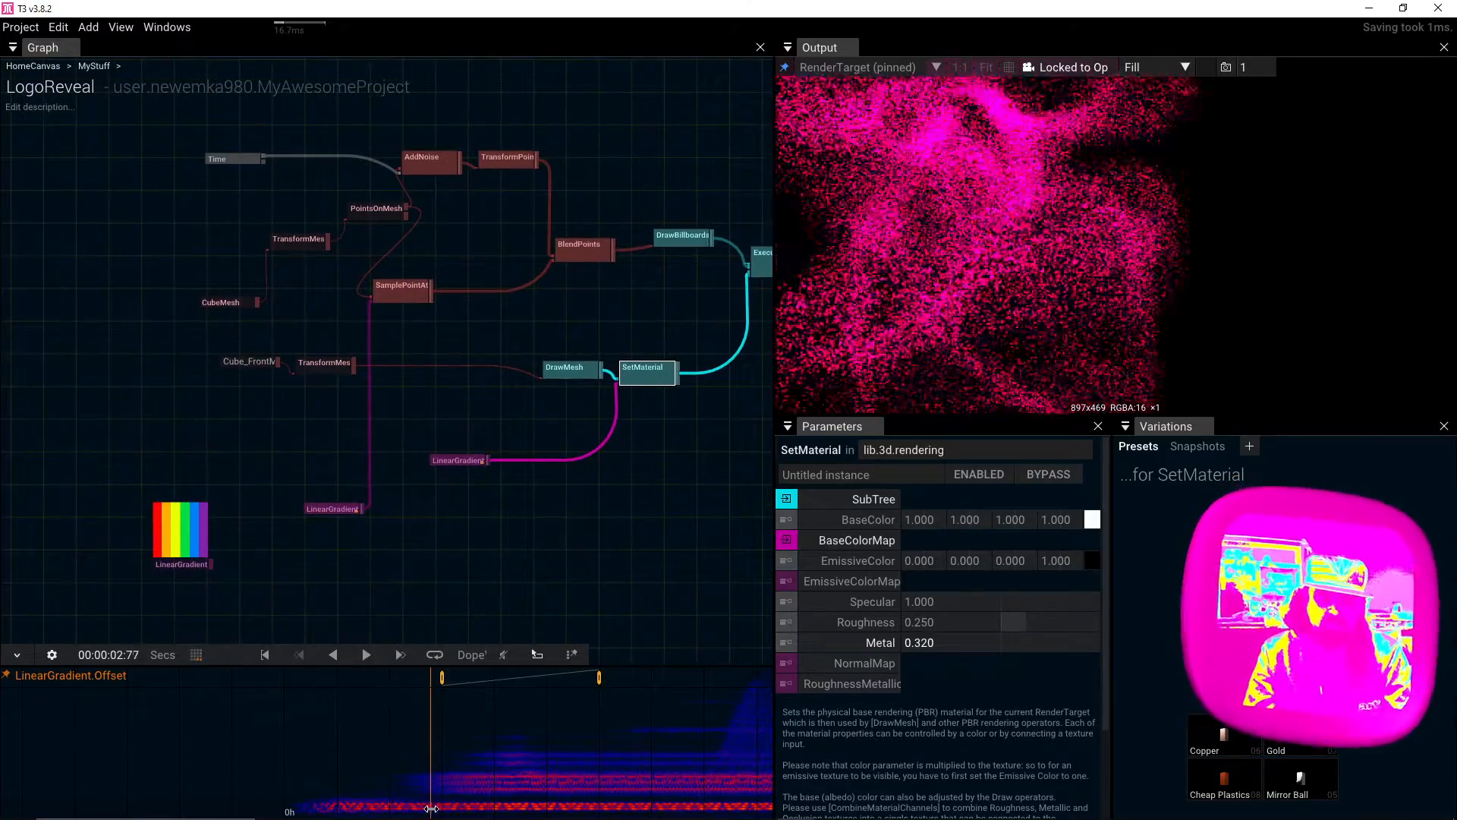
pyautogui.moveTo(431, 809); pyautogui.dragTo(501, 801)
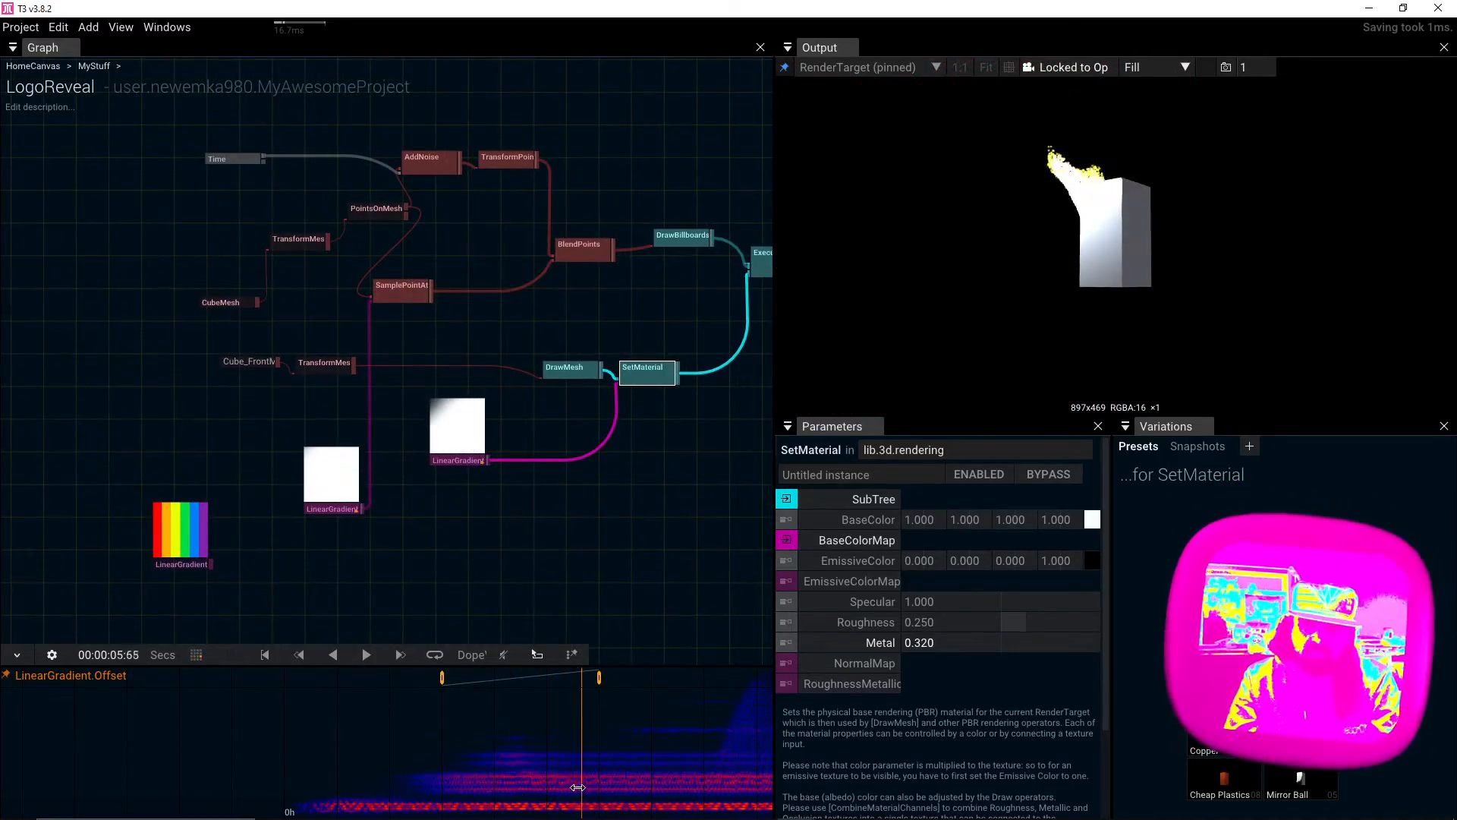
pyautogui.moveTo(578, 784)
pyautogui.mouseDown()
pyautogui.moveTo(530, 789)
pyautogui.moveTo(567, 794)
pyautogui.mouseUp()
# Step: Set the Rotation of the LinearGradient feeding SetMaterial to 0°
pyautogui.moveTo(505, 540); pyautogui.dragTo(608, 556)
pyautogui.click(537, 468)
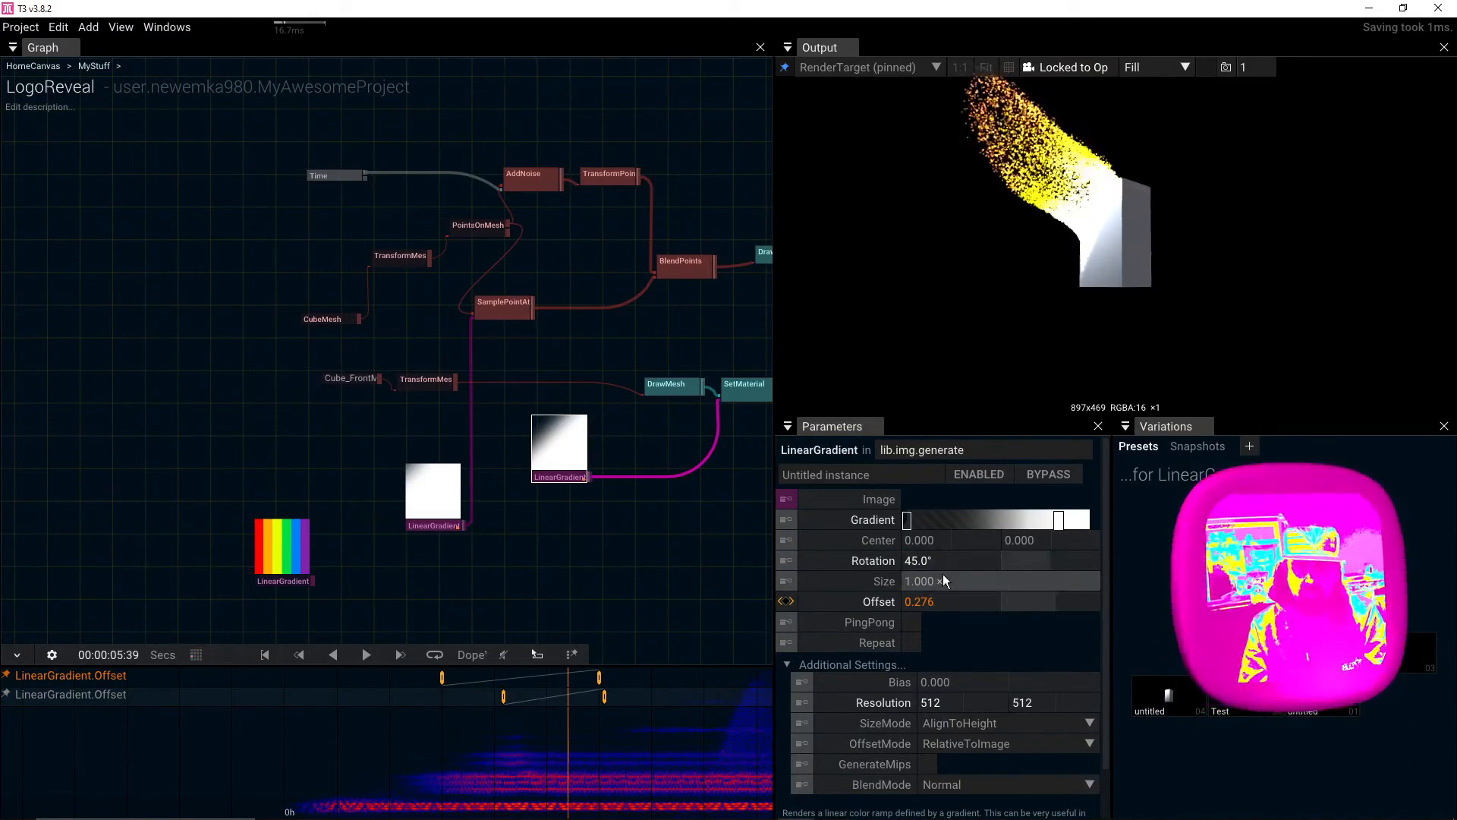
pyautogui.click(942, 562)
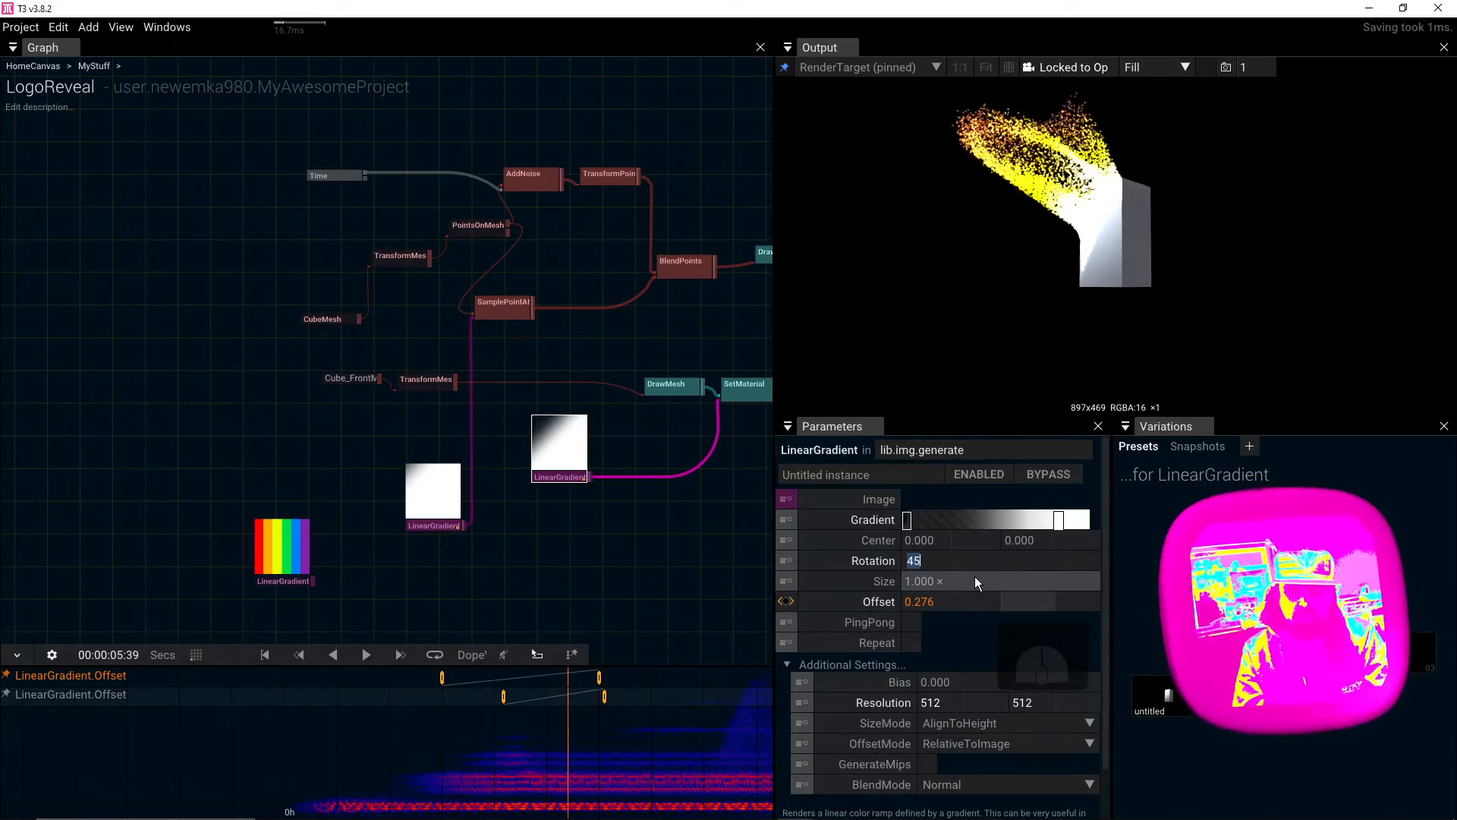
pyautogui.write('0')
pyautogui.press('Return')
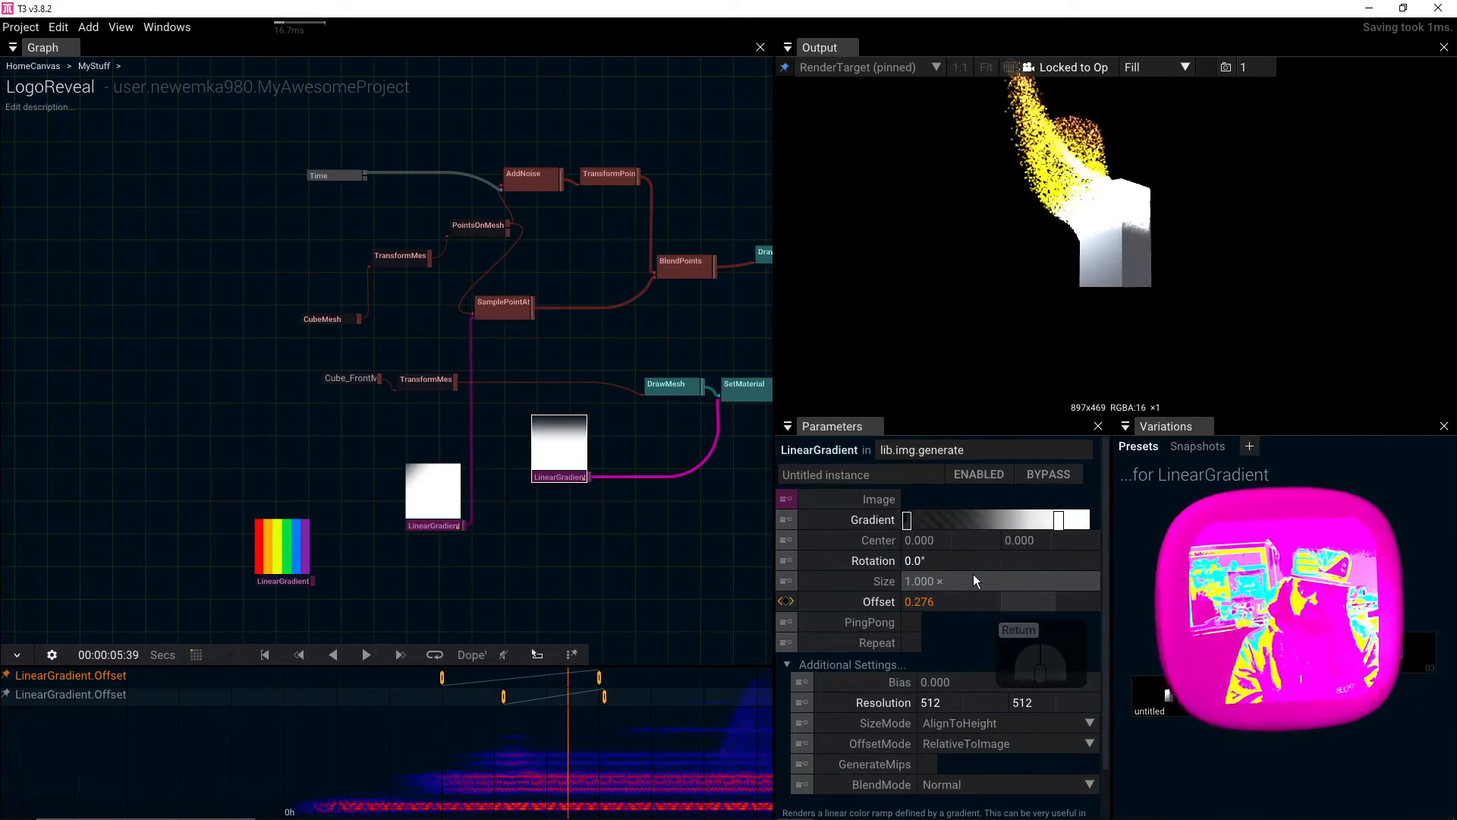
# Step: Set the Rotation of the points' LinearGradient to 0° and scrub between about 5.4 and 6 seconds to check the reveal
pyautogui.click(432, 522)
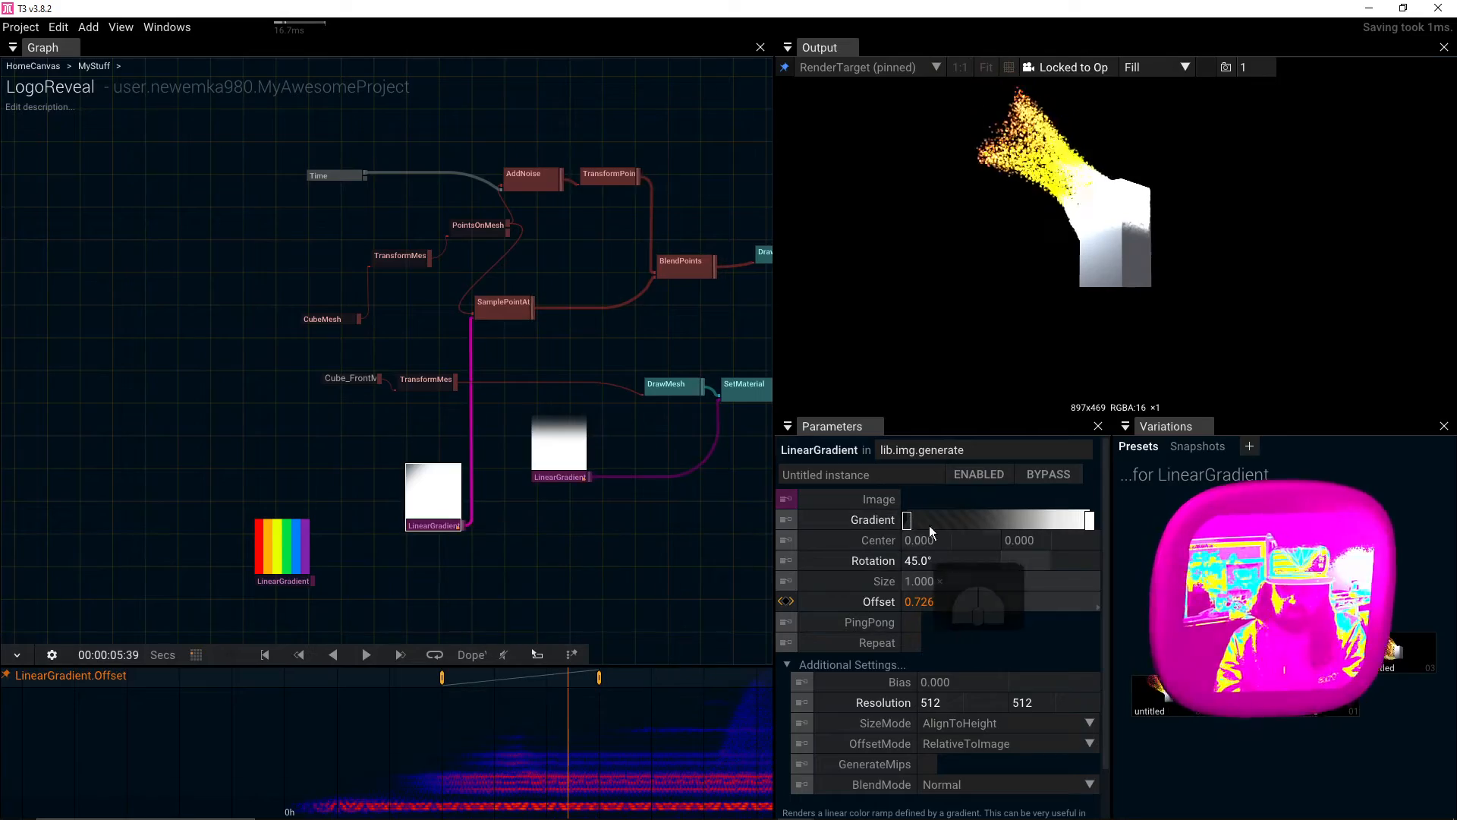
pyautogui.click(952, 562)
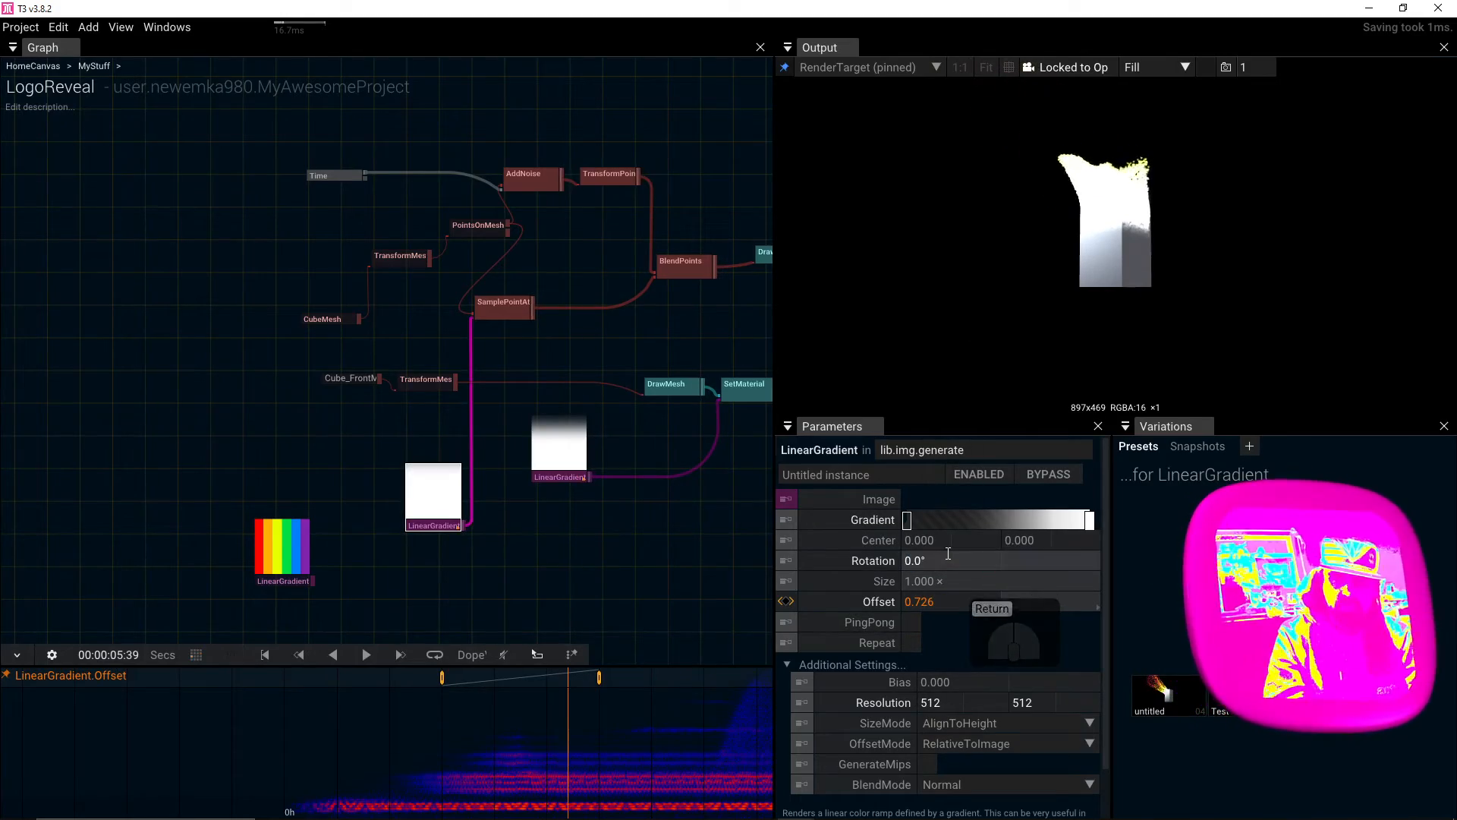
pyautogui.moveTo(552, 803); pyautogui.dragTo(602, 787)
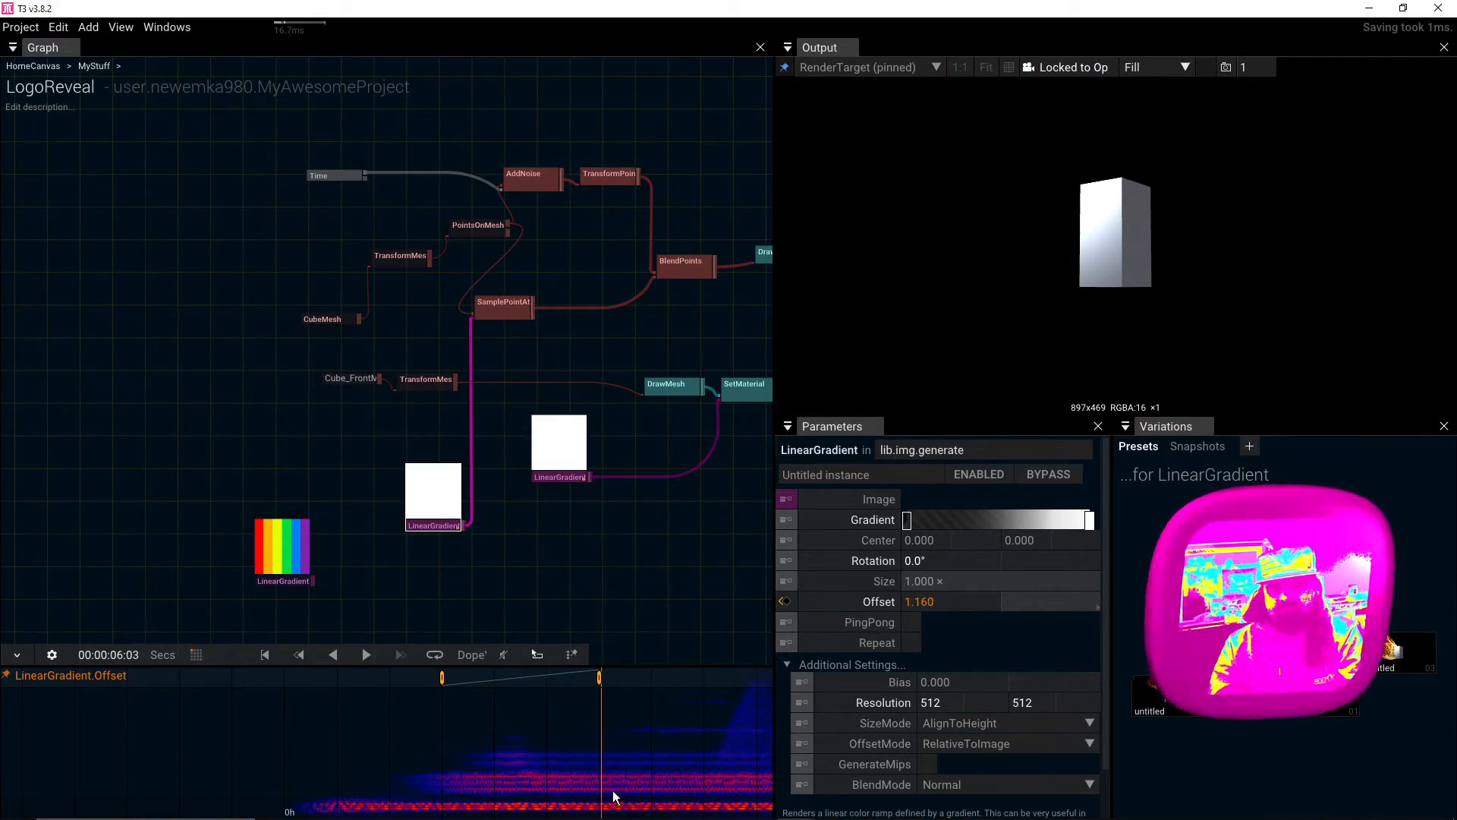
pyautogui.moveTo(607, 797); pyautogui.dragTo(568, 806)
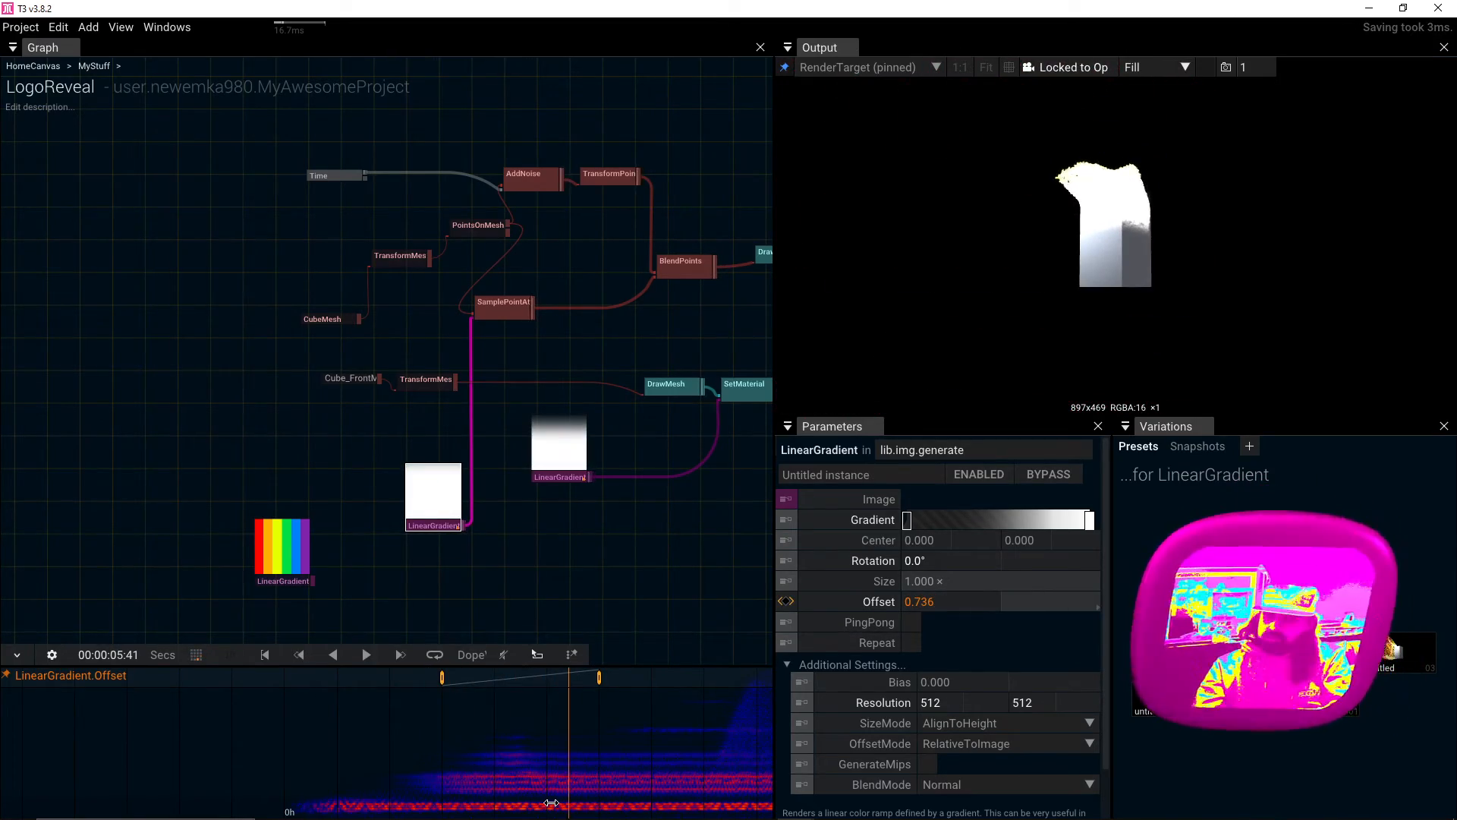